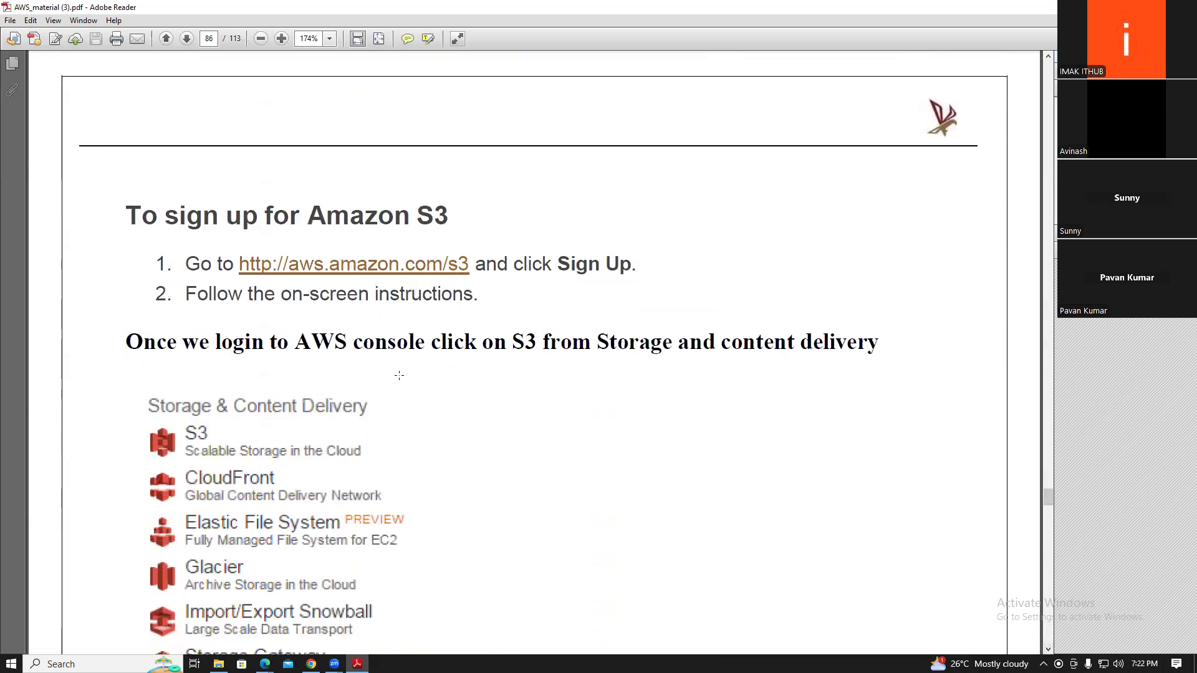
Scroll the AWS material PDF down to page 87's 'To create a bucket' section
left_click(1048, 649)
left_click(1048, 649)
left_click(1048, 649)
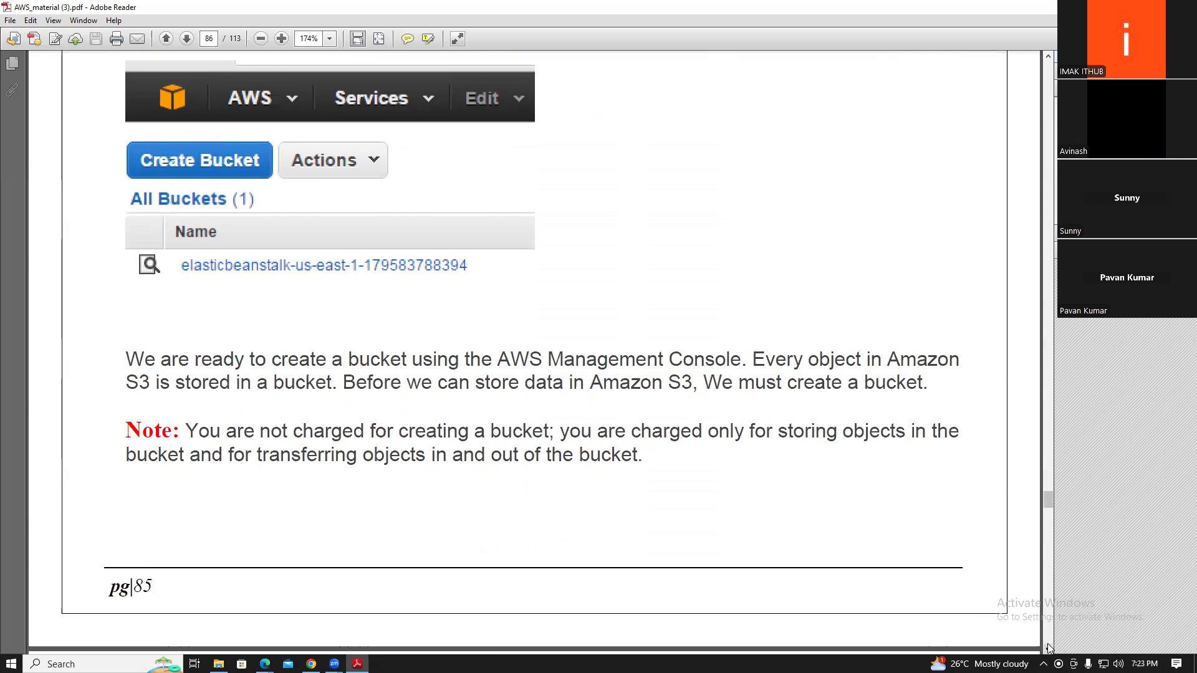
left_click(1048, 649)
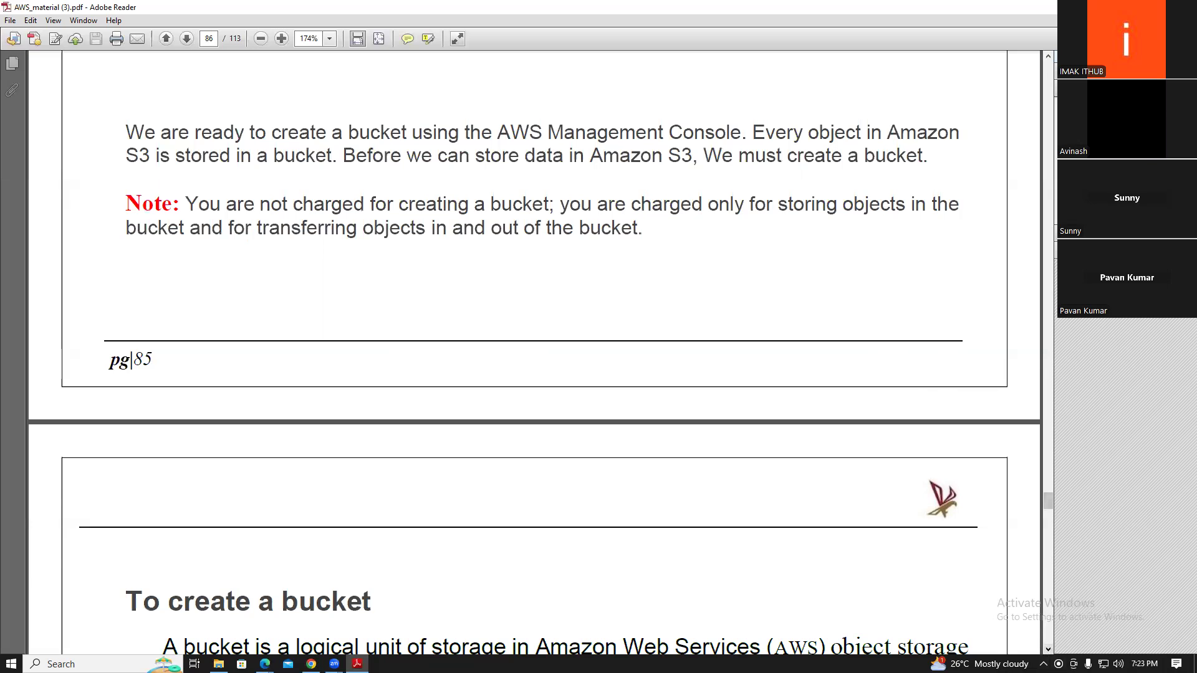
left_click(1047, 649)
scroll(1048, 649, "down", 10)
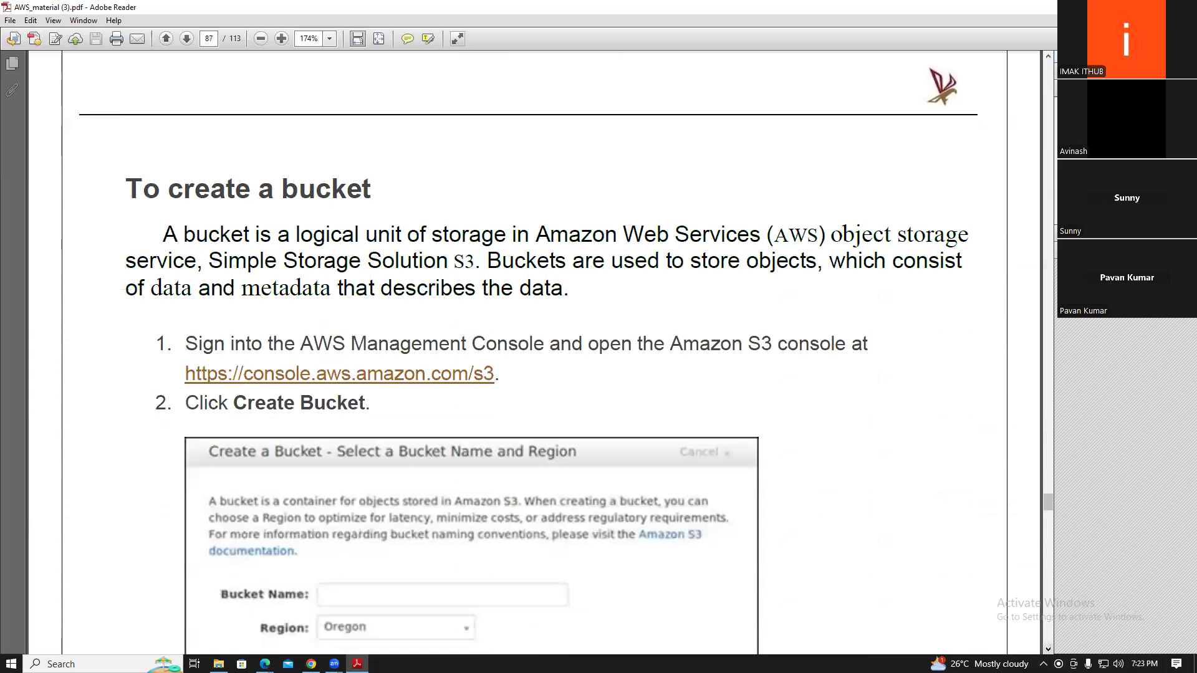
Scroll to bucket step 3 and select the words 'unique across all' in the naming rule
left_click(1048, 648)
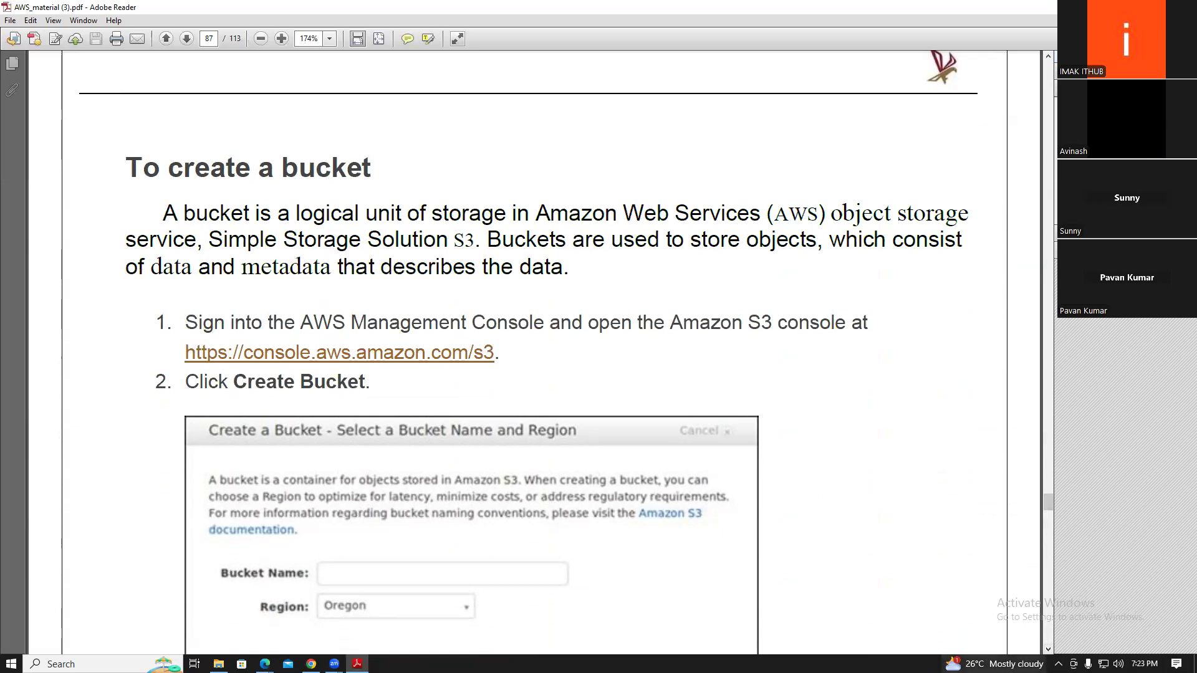
left_click(1048, 649)
left_click(1048, 649)
left_click_drag(1048, 649, 1048, 649)
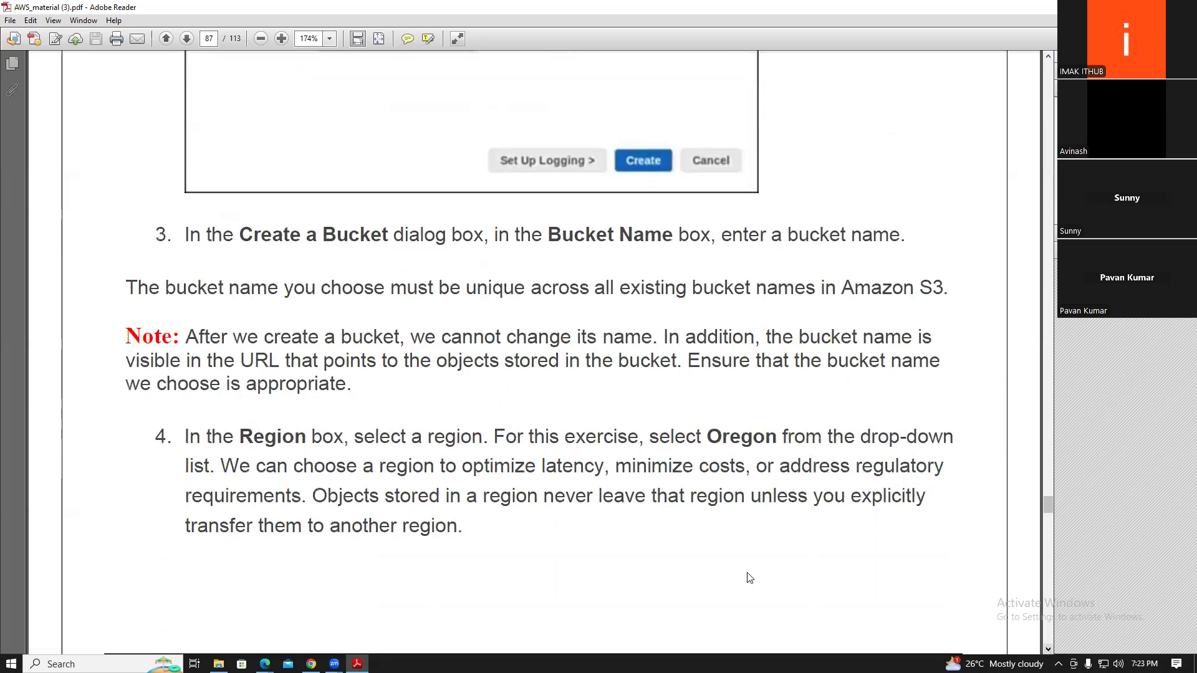
left_click_drag(467, 288, 615, 289)
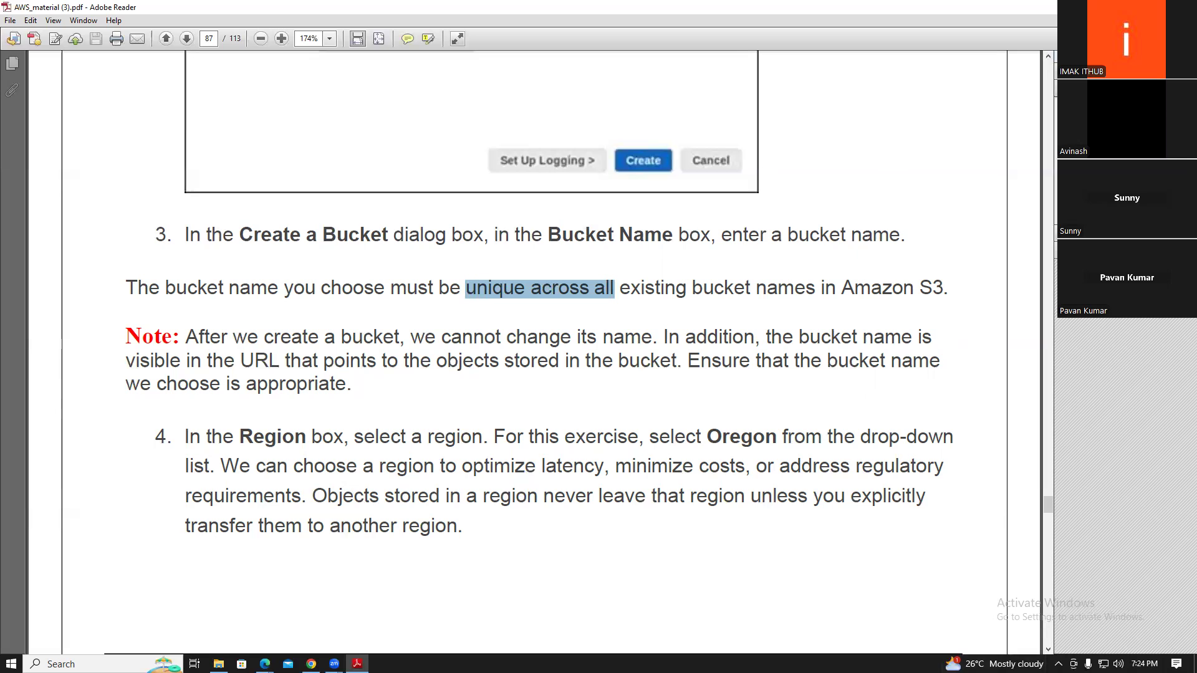
scroll(533, 349, "down", 3)
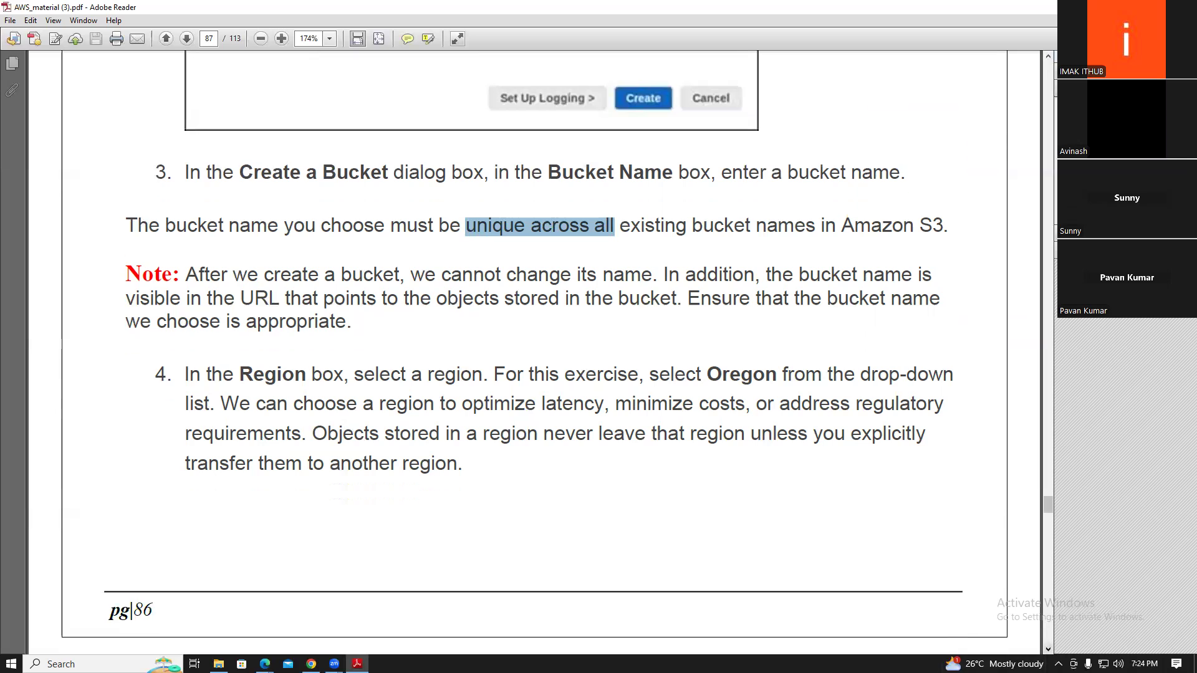
Scroll through pages 87–89 to the bucket properties list ending with Versioning, Lifecycle, Tags, Requester Pays
scroll(533, 349, "down", 10)
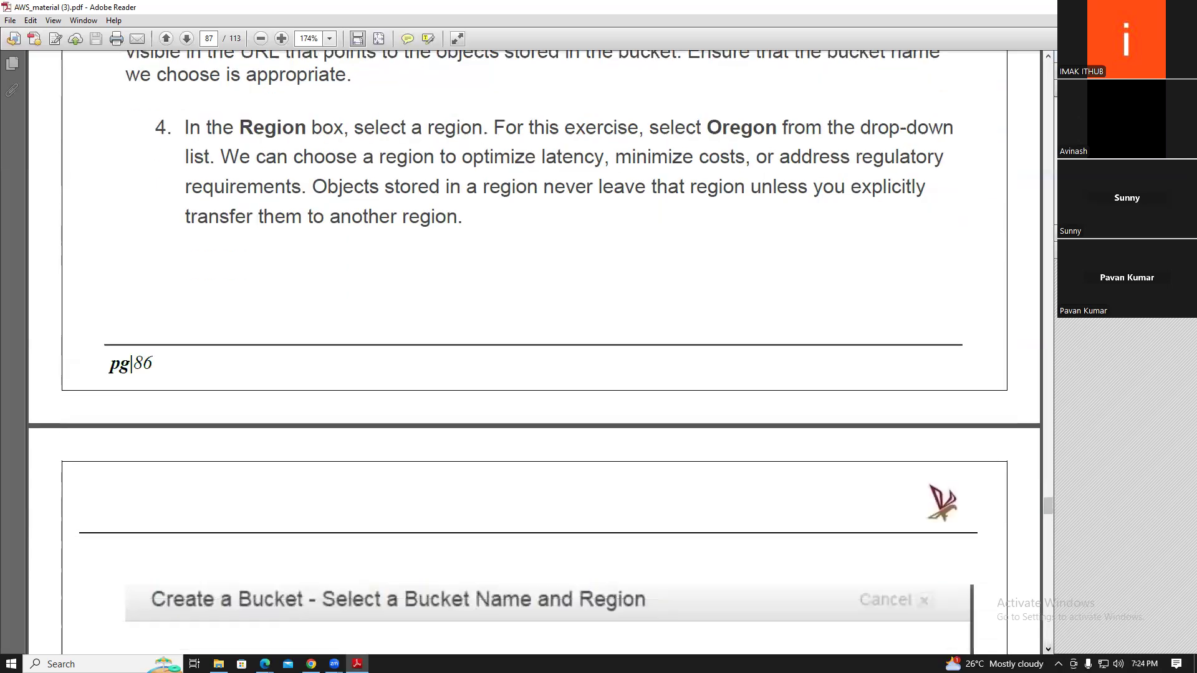
scroll(533, 349, "down", 8)
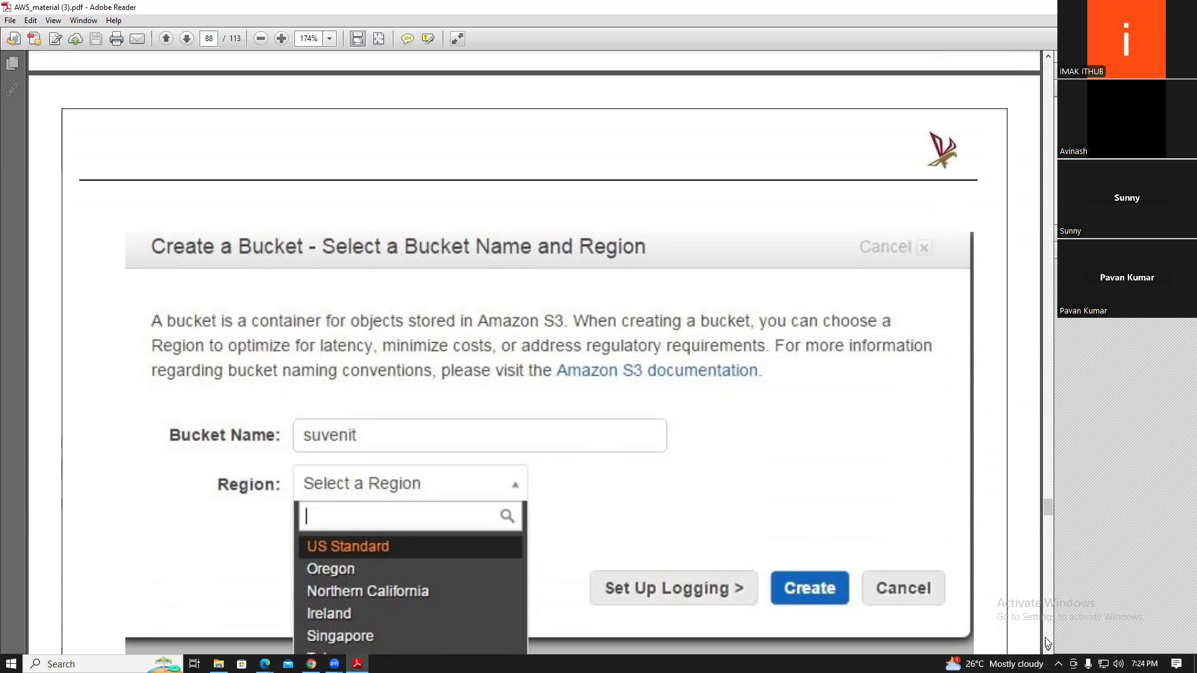
scroll(1047, 645, "down", 3)
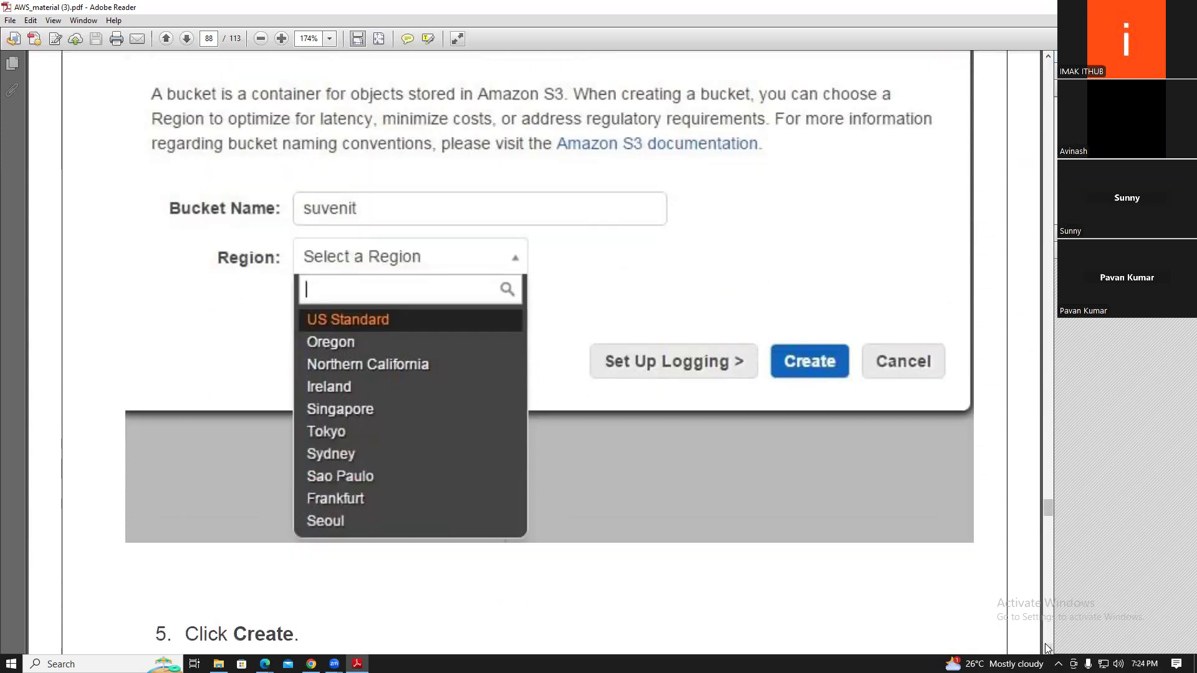
scroll(1047, 648, "down", 7)
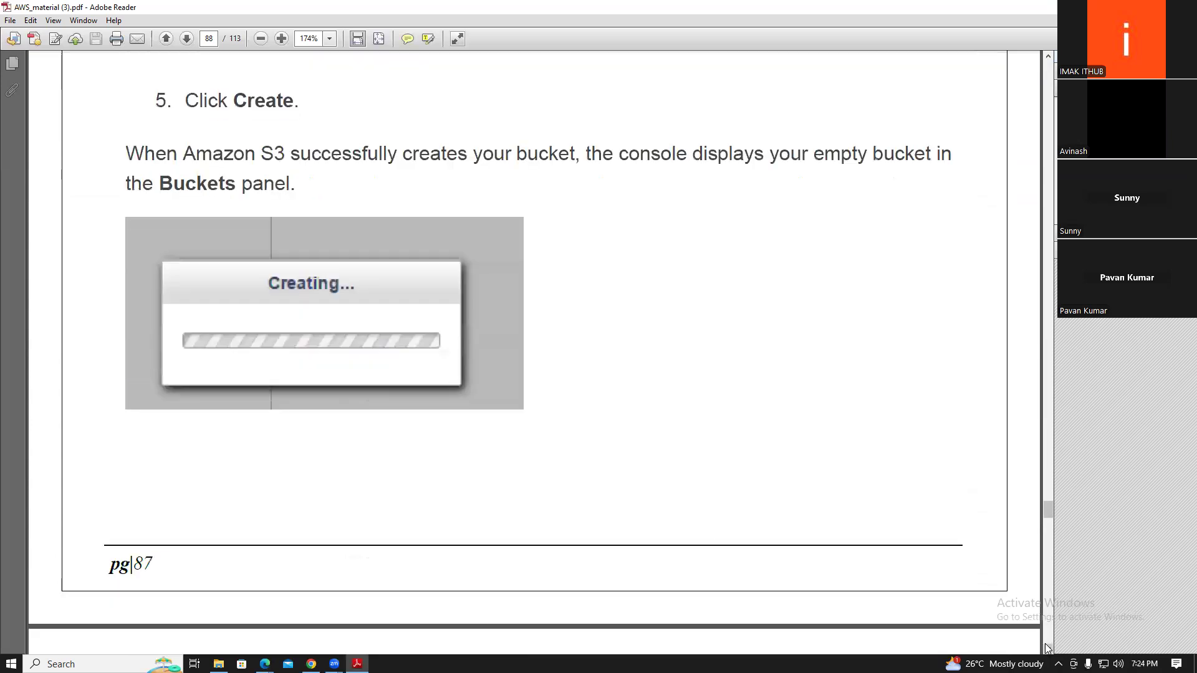
scroll(1047, 648, "down", 5)
scroll(1047, 648, "down", 4)
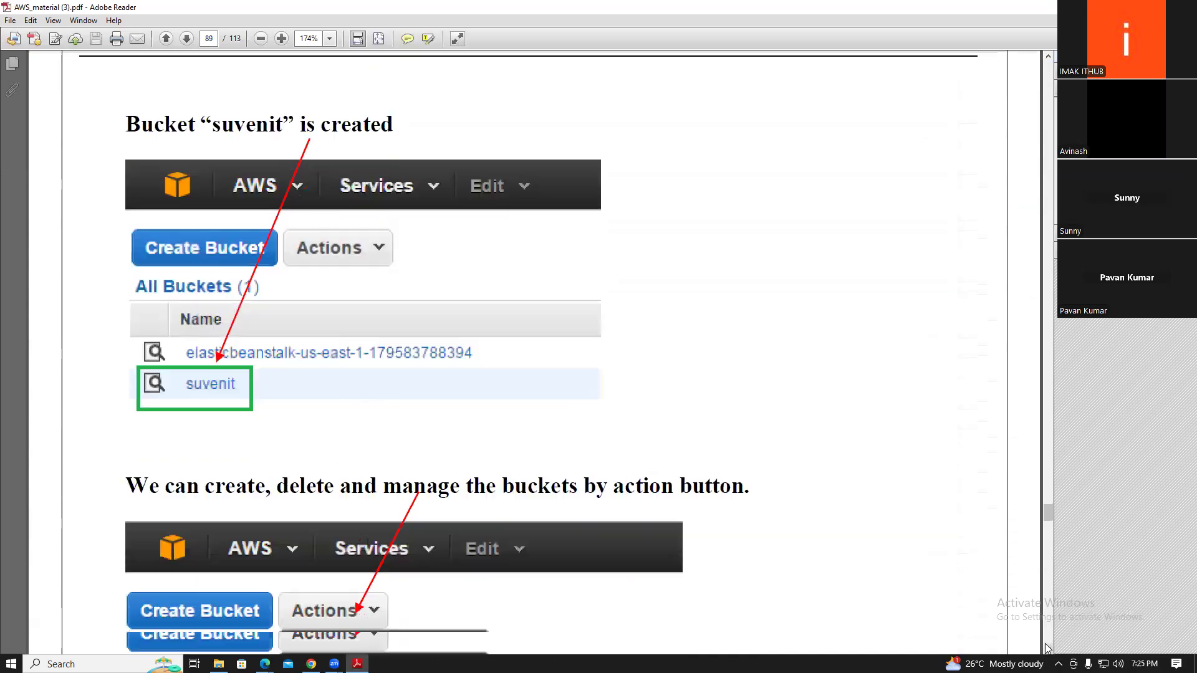
scroll(1048, 648, "down", 3)
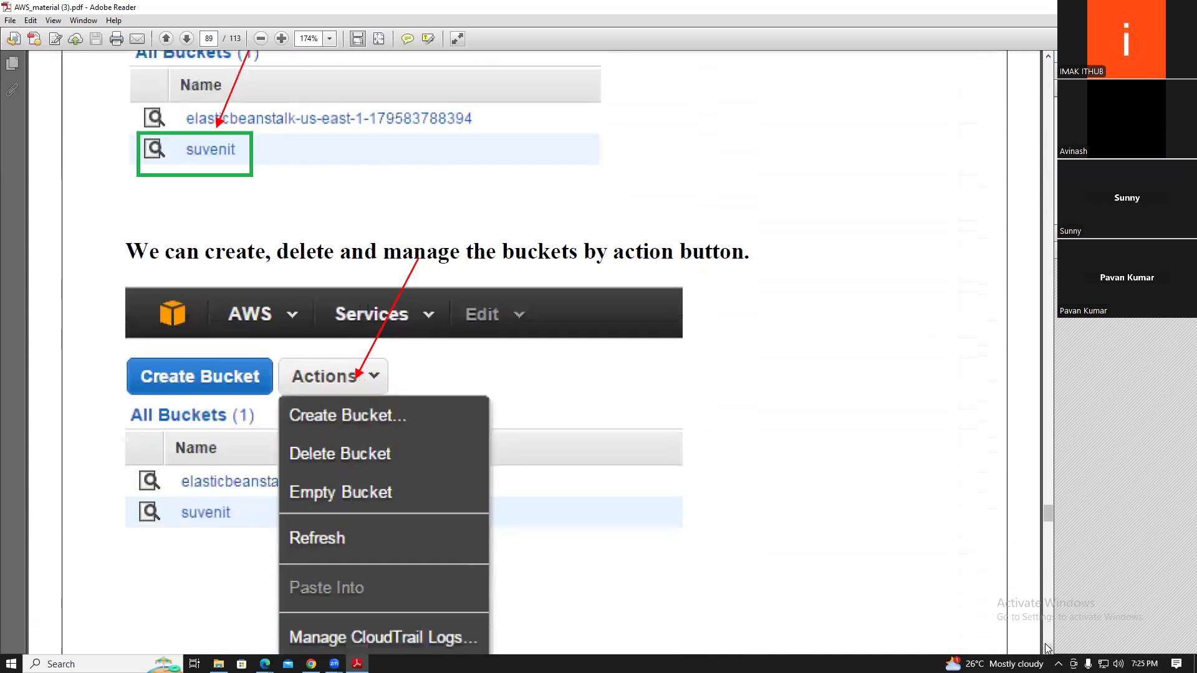
scroll(1047, 648, "down", 4)
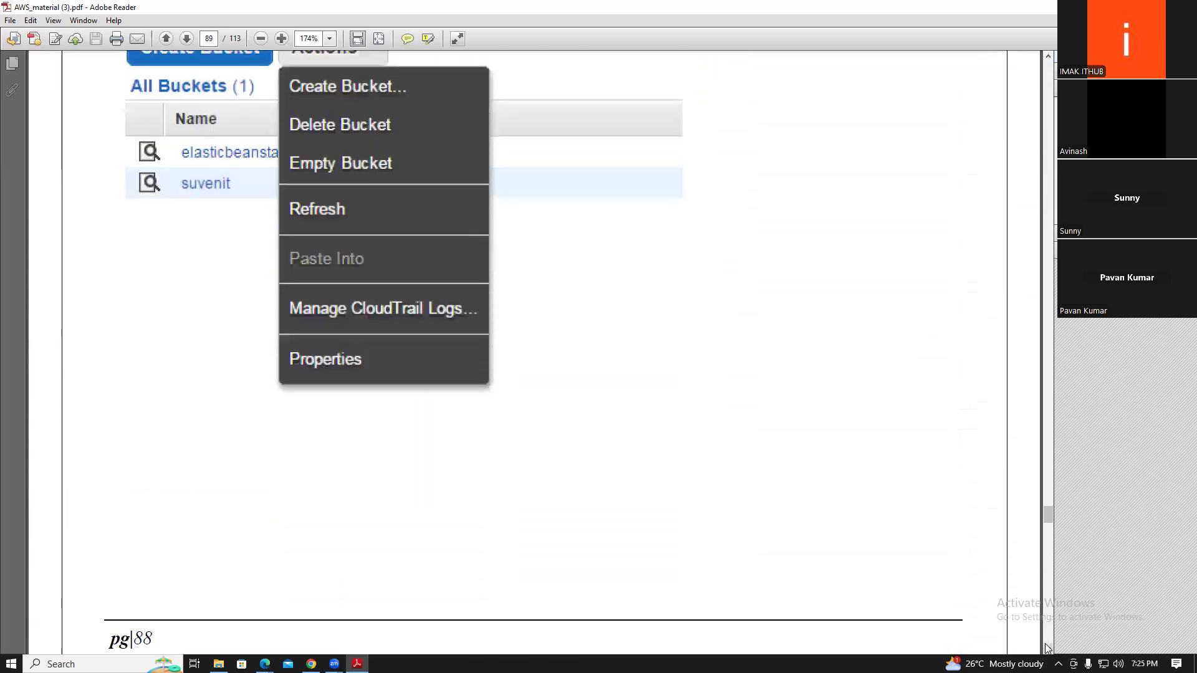
scroll(1047, 648, "down", 6)
scroll(1047, 648, "down", 4)
scroll(1047, 648, "down", 8)
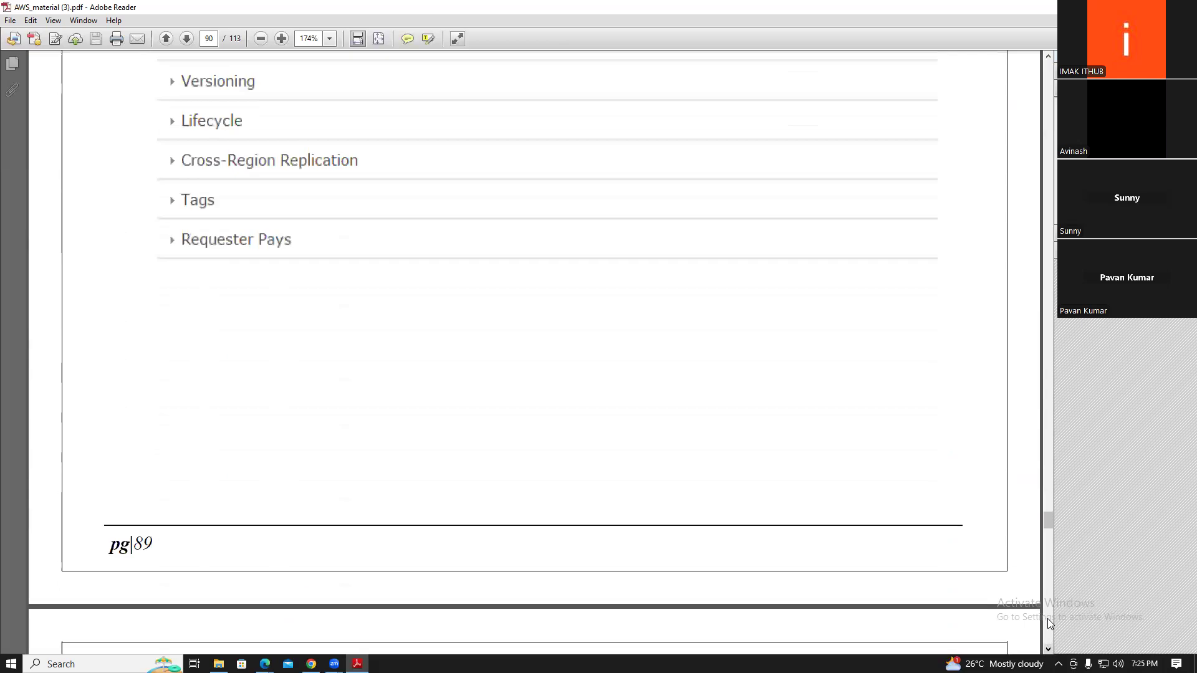
Move the PDF to the page 95 networking Agenda, then hide Reader with Win+D
left_click(1050, 57)
left_click(1051, 58)
left_click(1051, 58)
left_click(1051, 58)
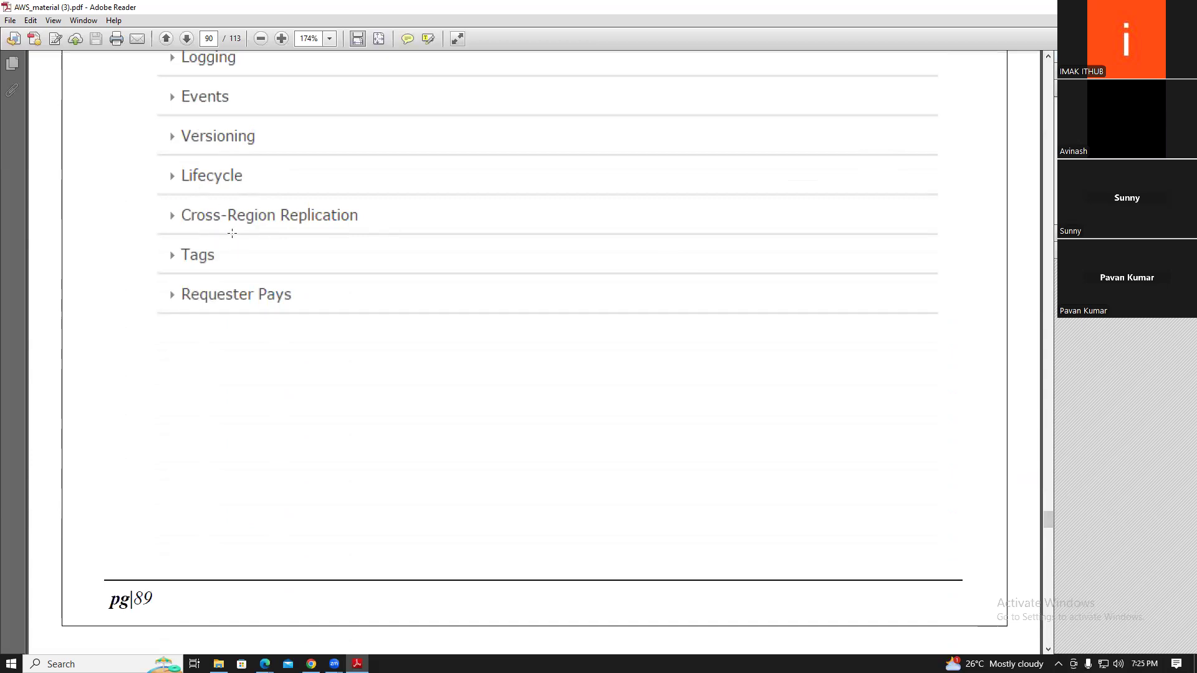
left_click(1048, 650)
left_click_drag(1048, 649, 1048, 649)
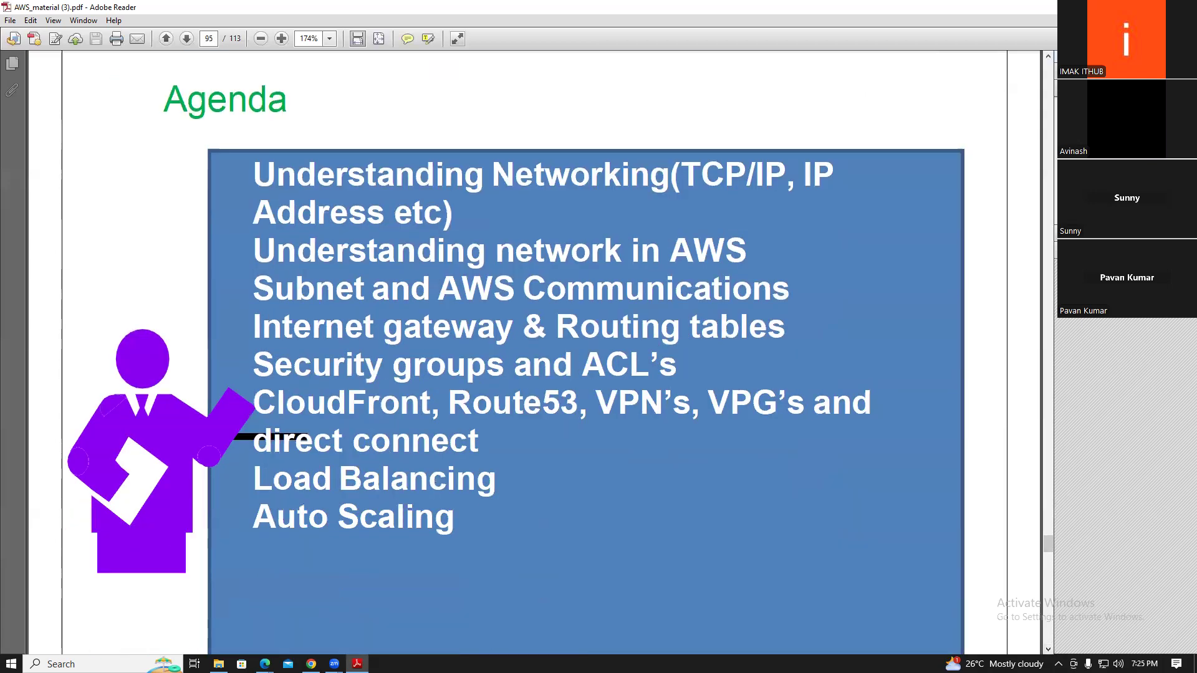
key("super+d")
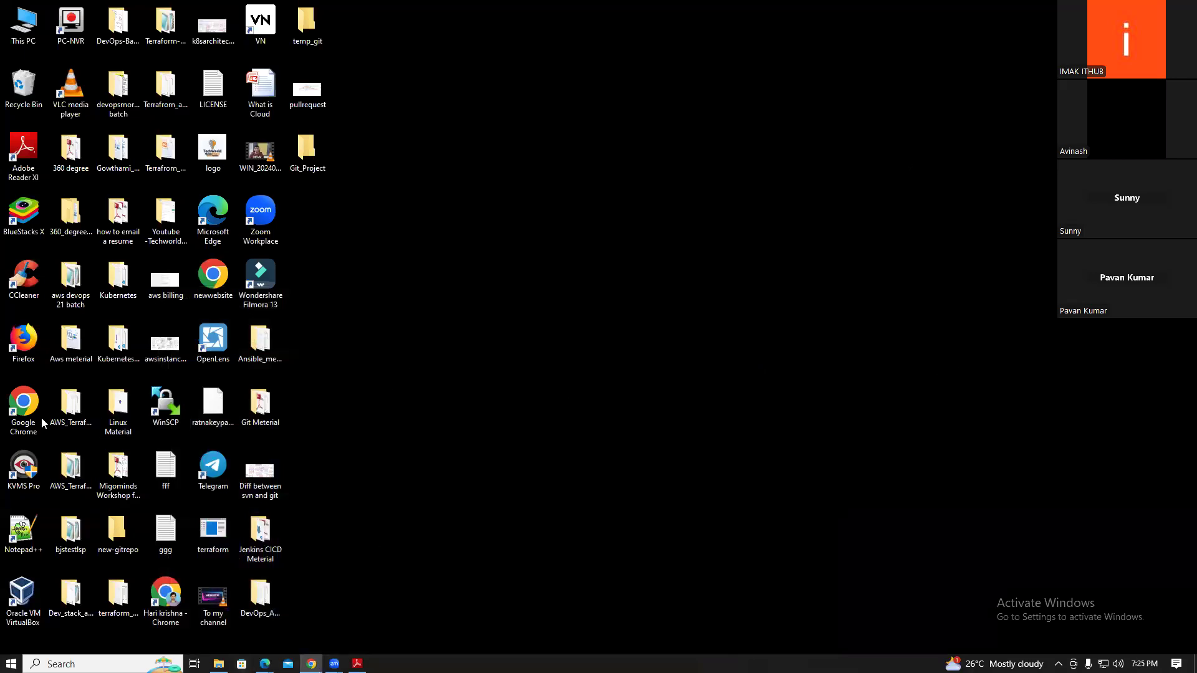
Launch maximized Chrome, sign in to the AWS console, and start a new S3 bucket in us-east-1
double_click(23, 408)
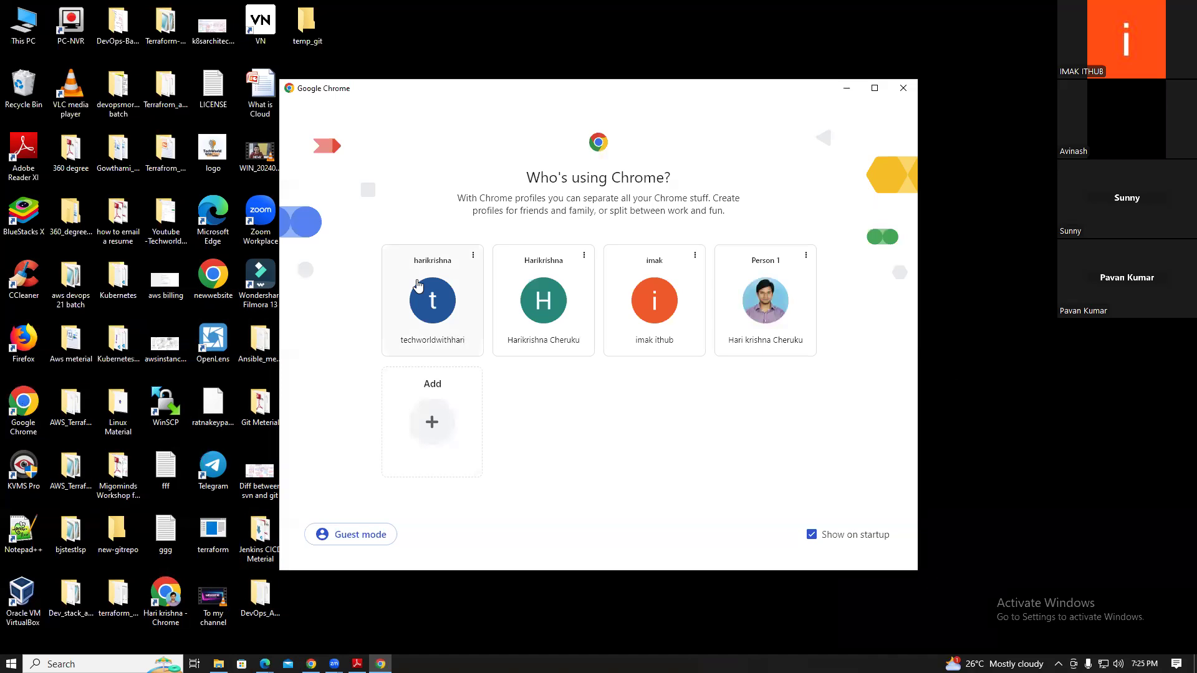
left_click(419, 288)
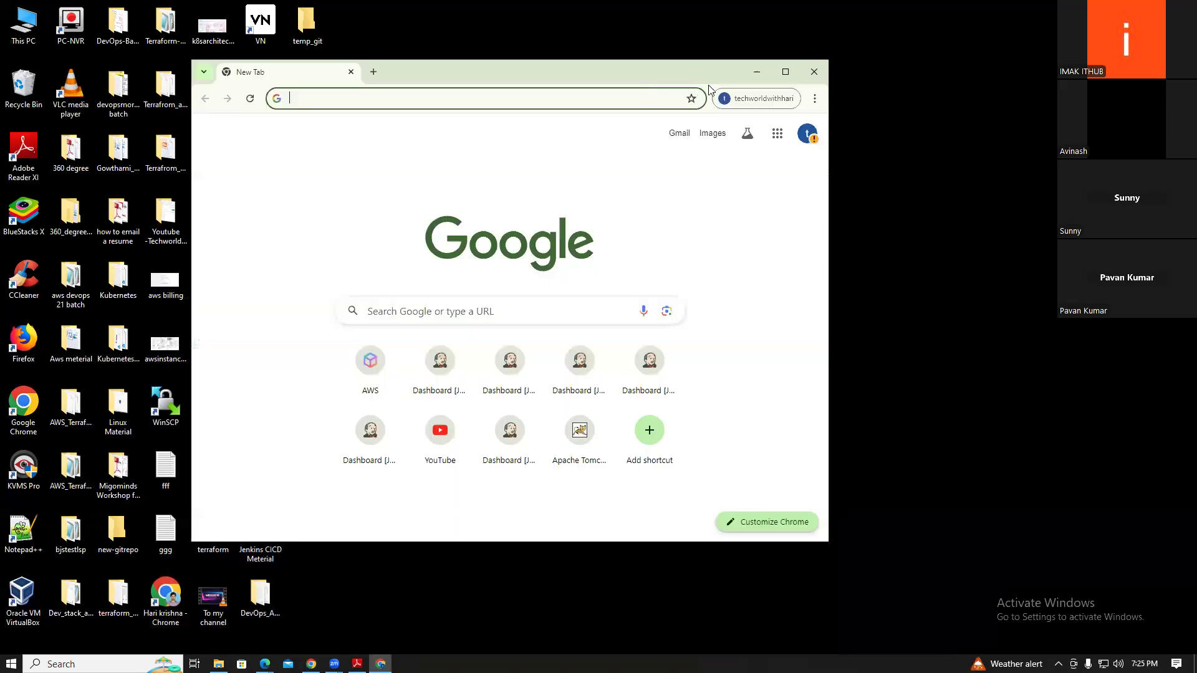
left_click(785, 72)
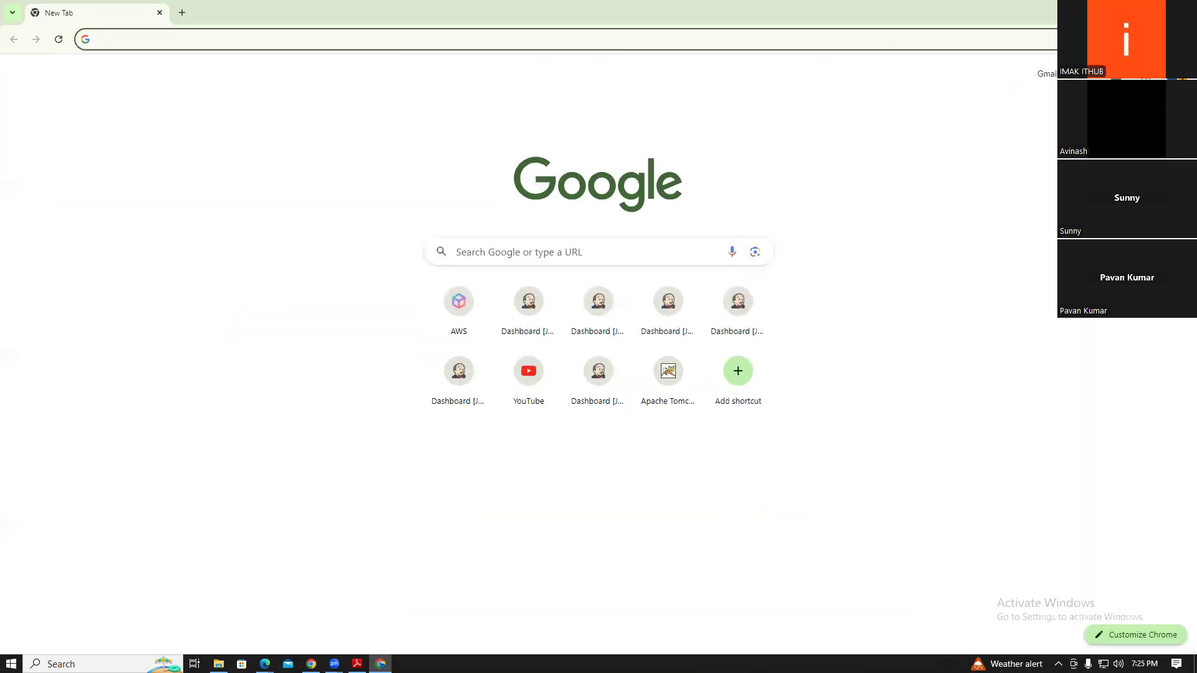
left_click(456, 303)
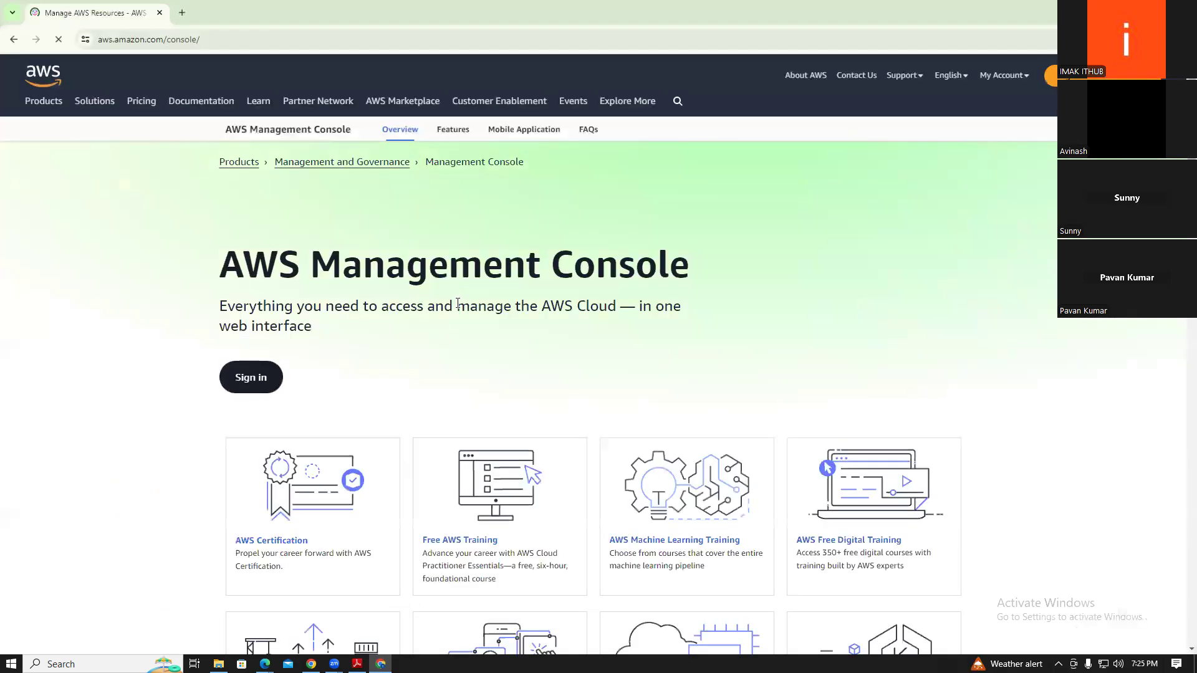
left_click(1052, 75)
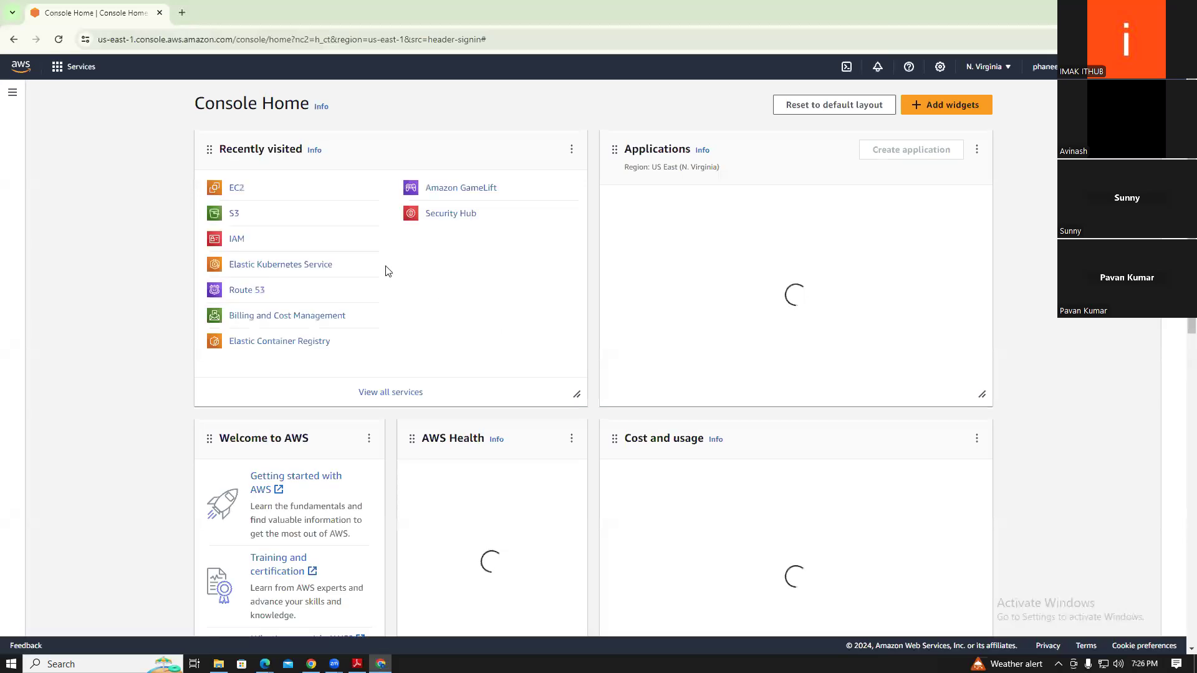
left_click(234, 214)
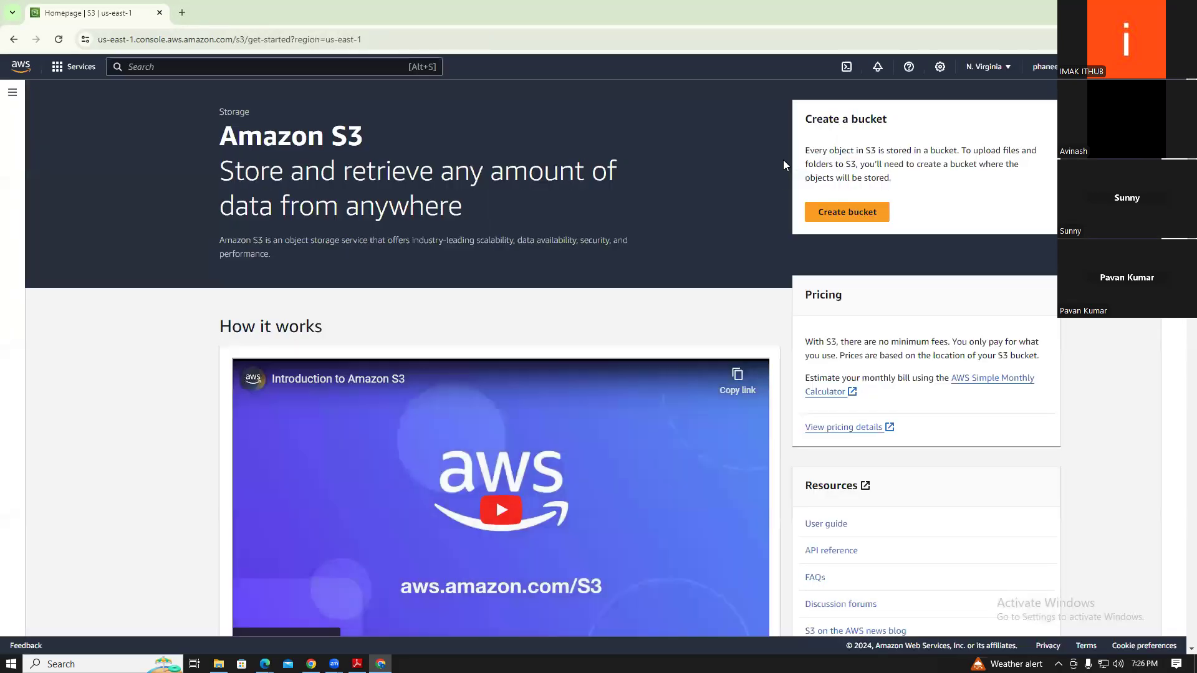
left_click(851, 214)
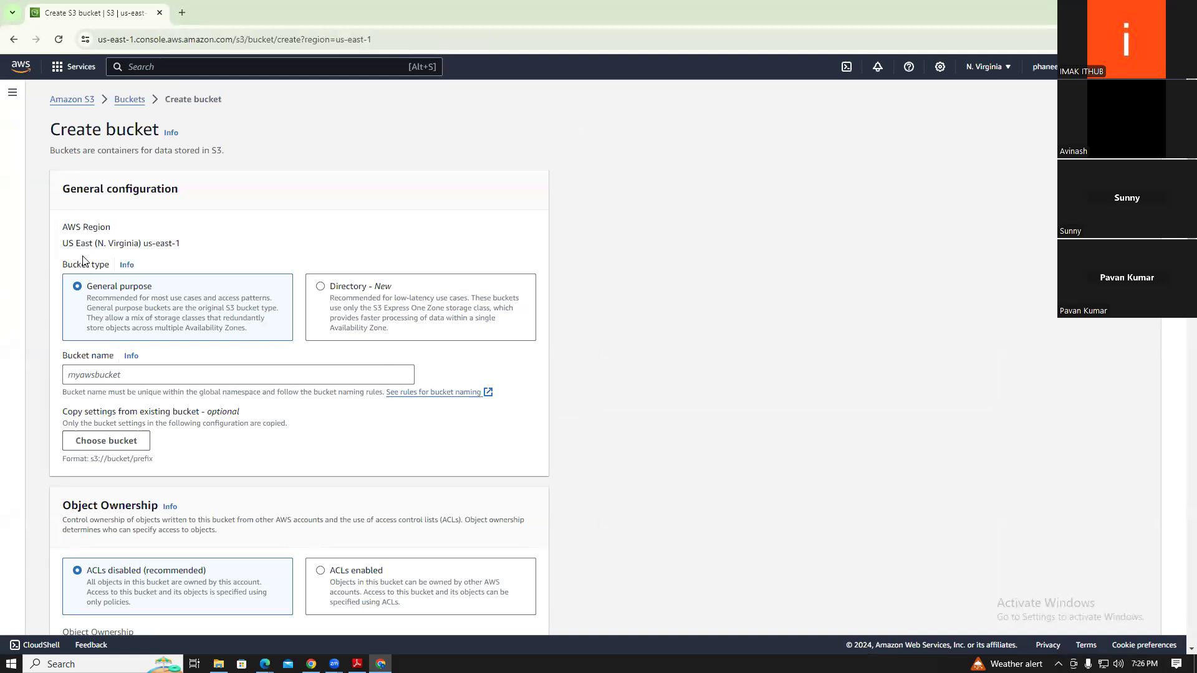
Point out the AWS Region and name the bucket aws_devops_12
left_click_drag(63, 228, 112, 229)
left_click(148, 377)
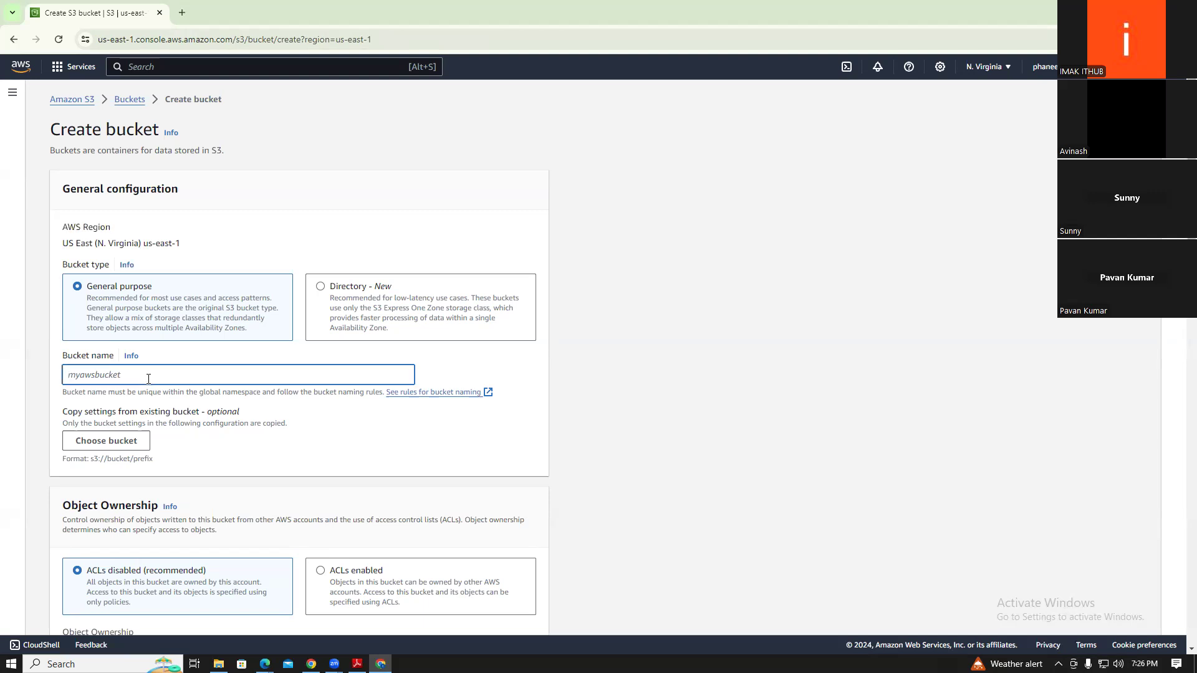
type("aws_devop")
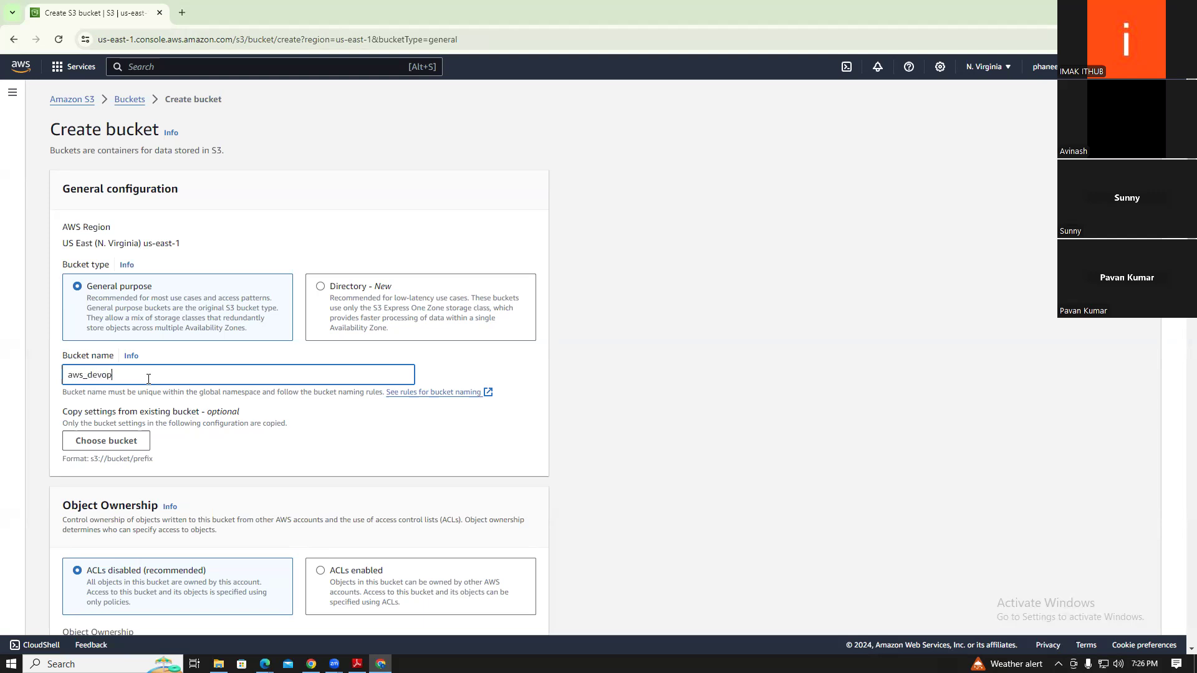
type("s_12")
left_click(322, 444)
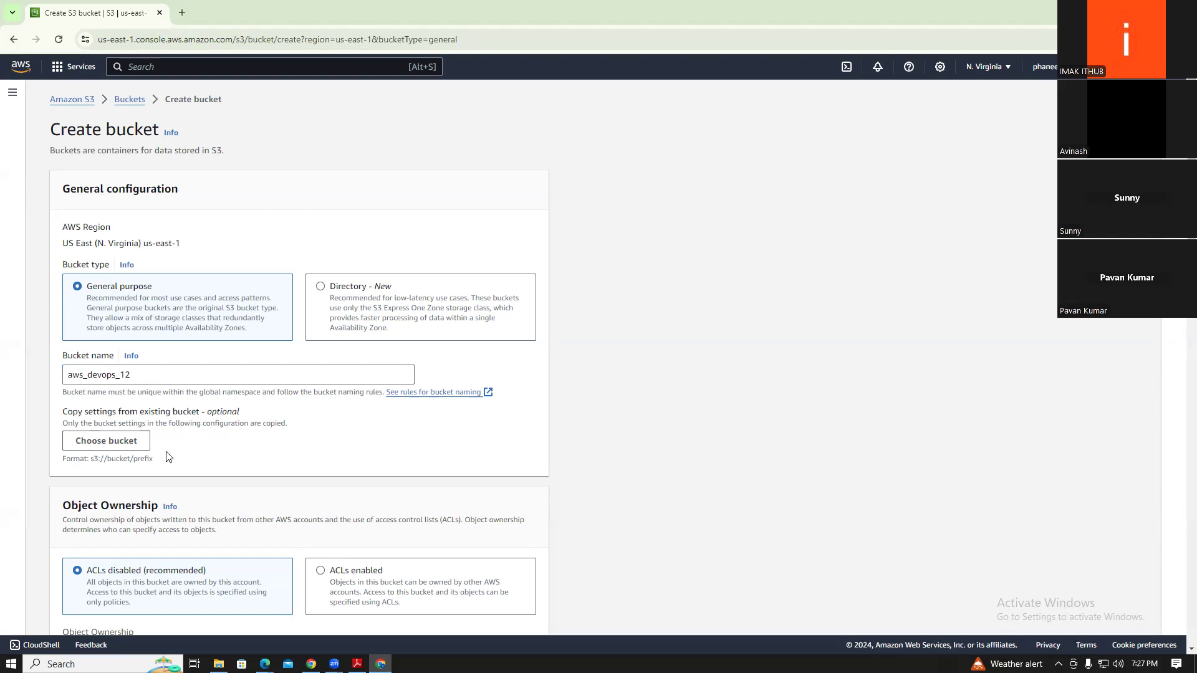
Change the bucket name's ending so it reads aws_devops_21
left_click(138, 377)
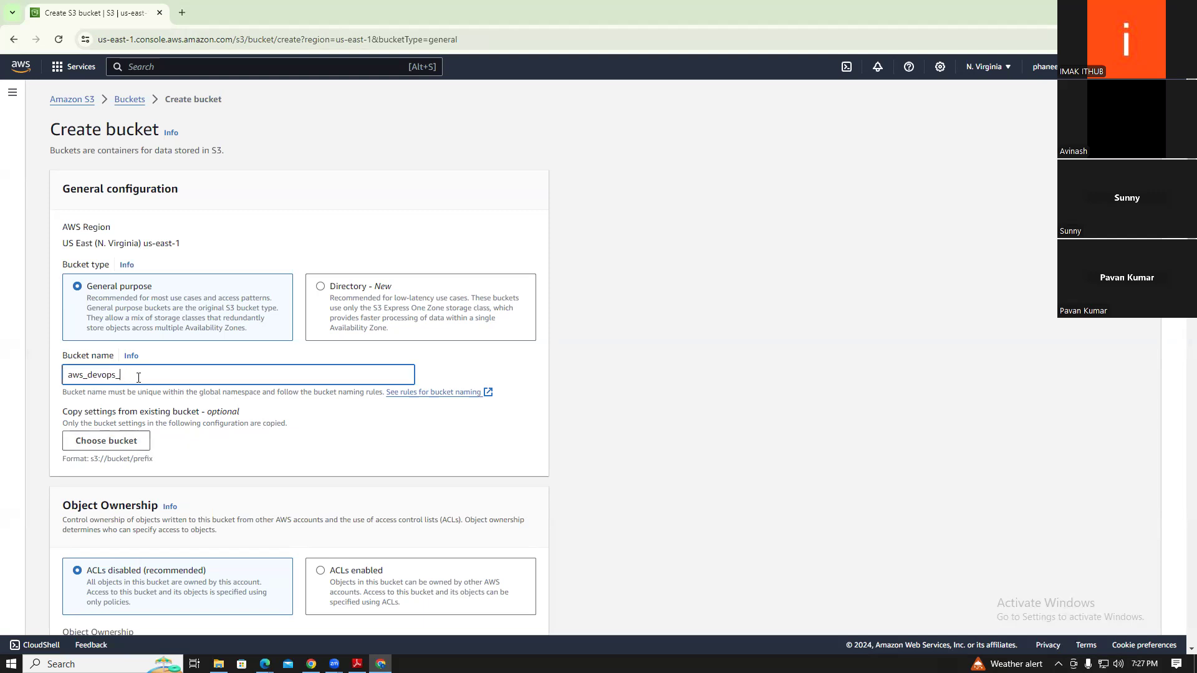
type("21")
left_click(213, 461)
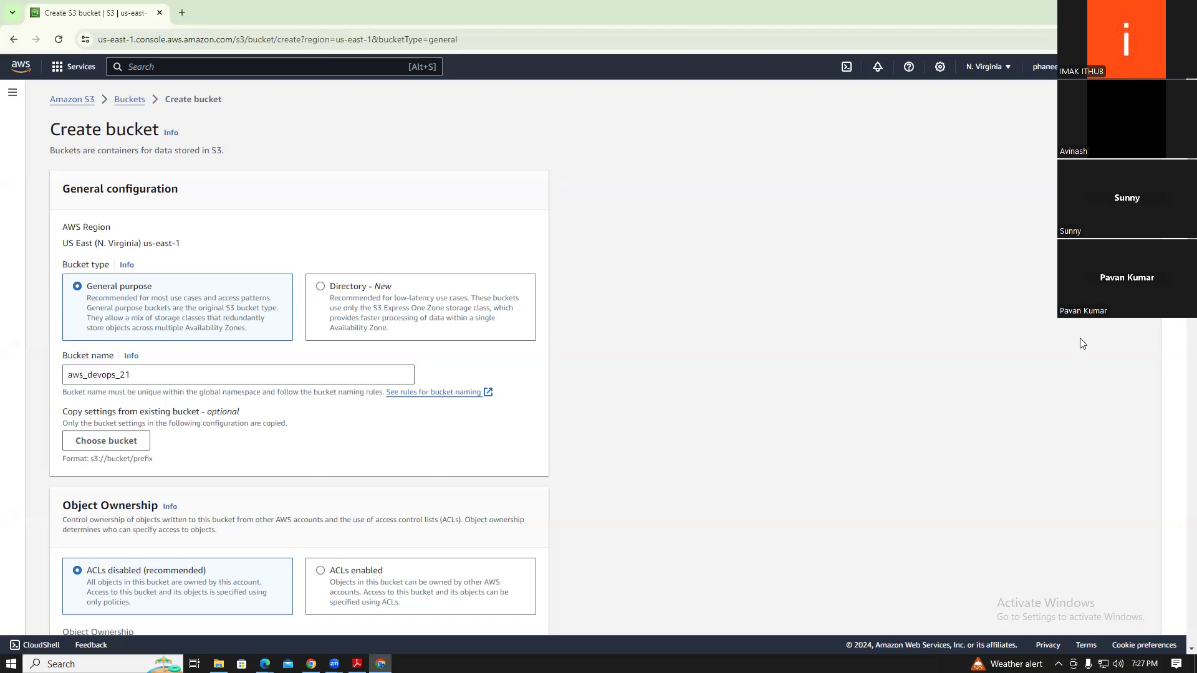
Try ACLs enabled for object ownership, then revert to ACLs disabled
scroll(672, 349, "down", 4)
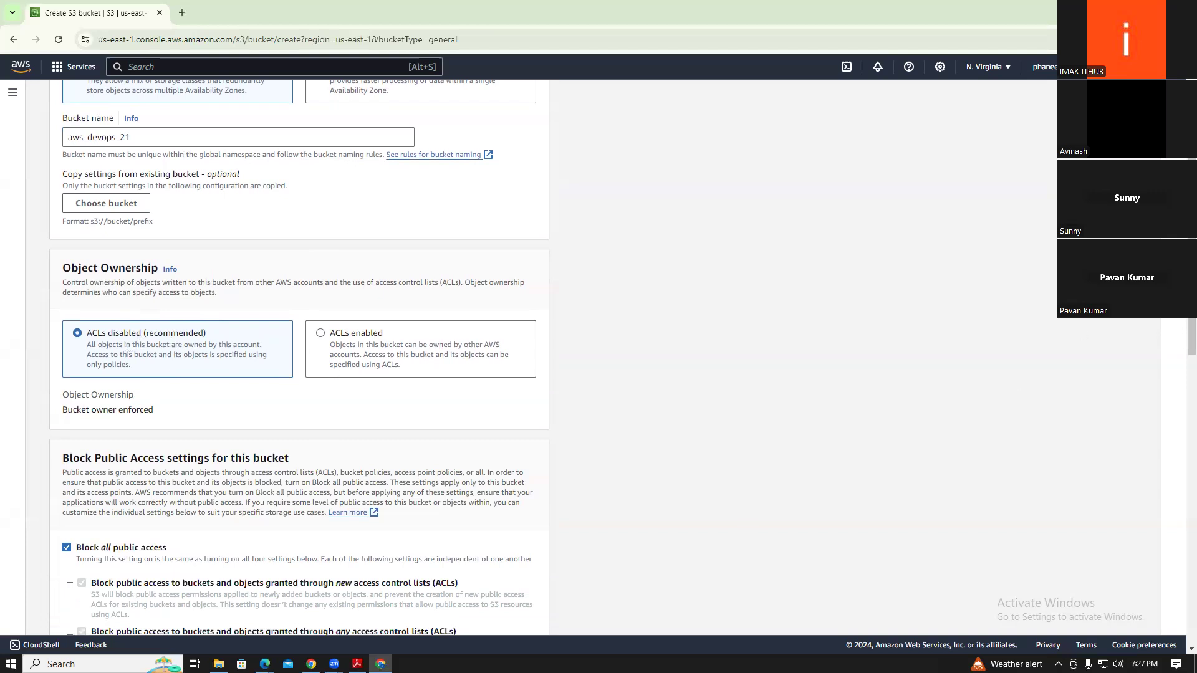
scroll(1191, 336, "up", 1)
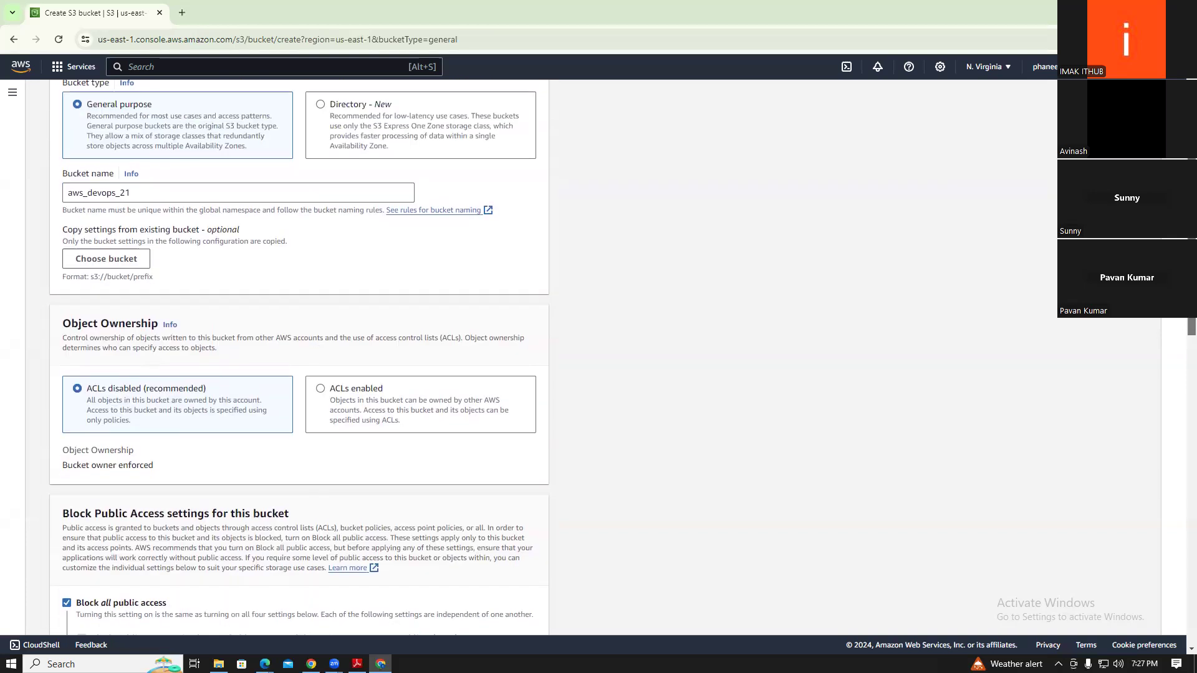
left_click(323, 401)
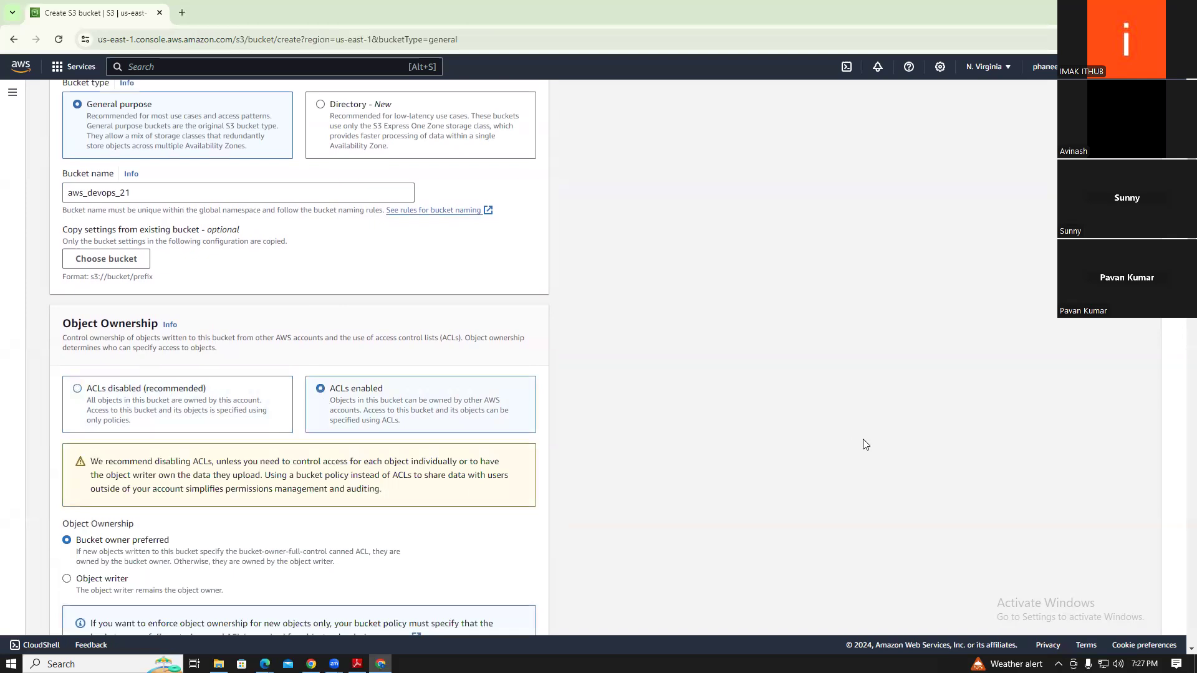
scroll(300, 357, "down", 3)
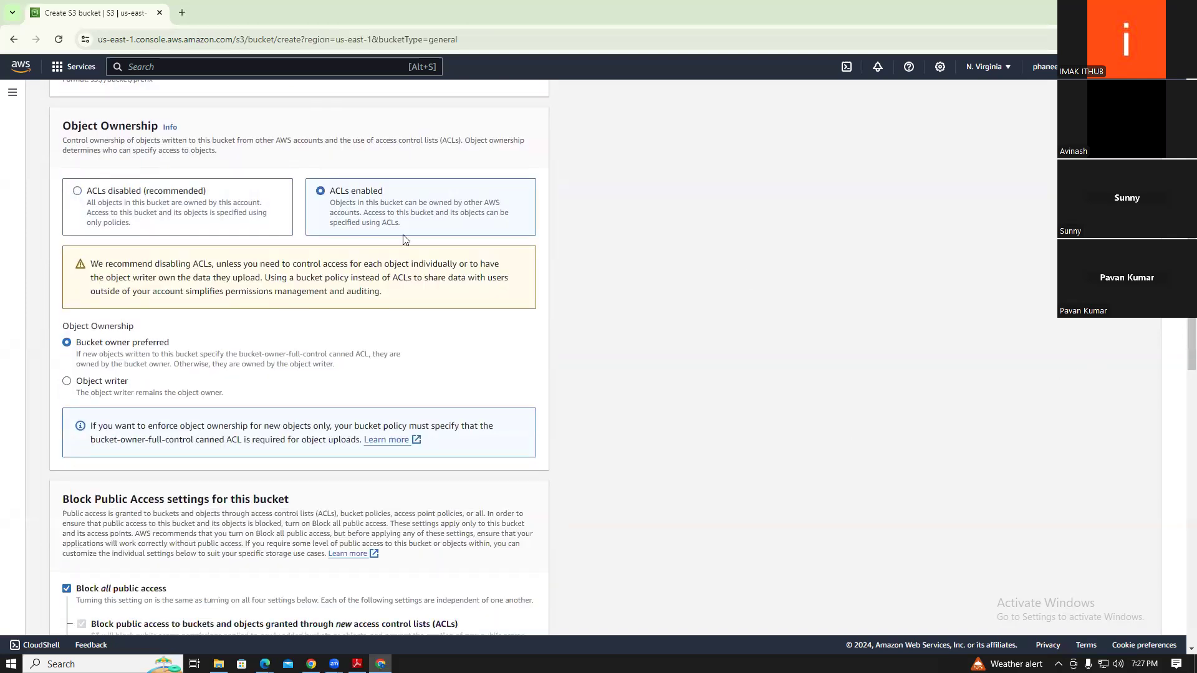
left_click(79, 196)
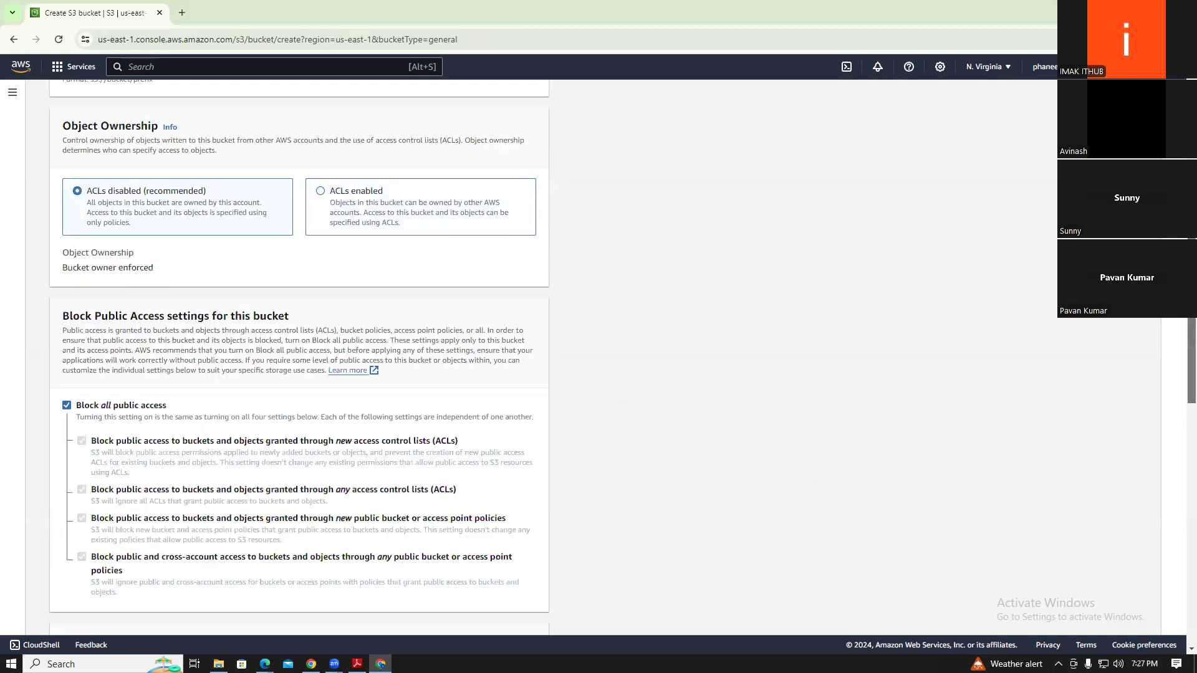
Turn off Block all public access and acknowledge the public-access warning
left_click_drag(1191, 365, 1191, 378)
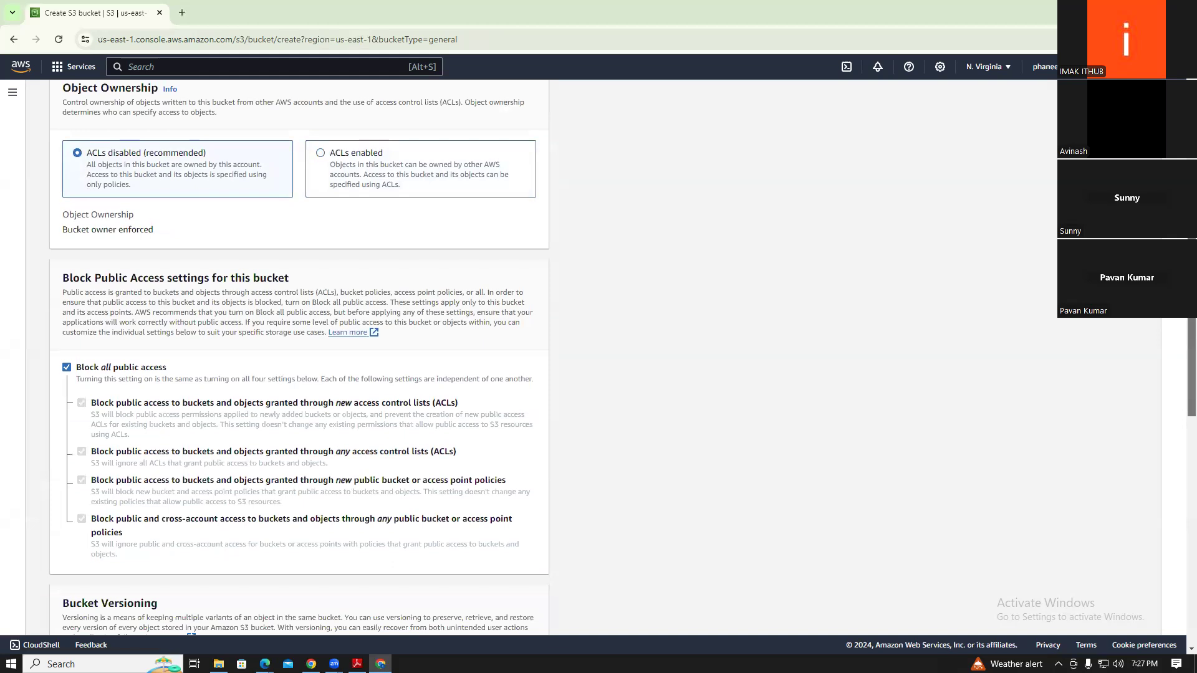
left_click_drag(93, 279, 324, 283)
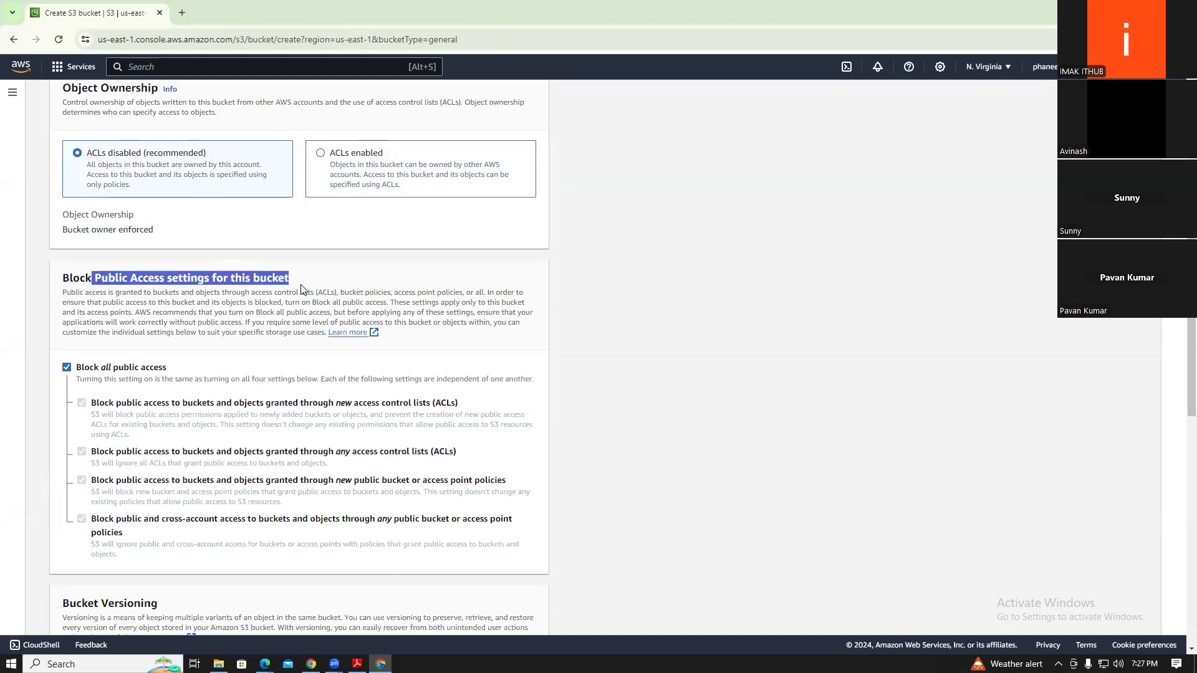
left_click(67, 368)
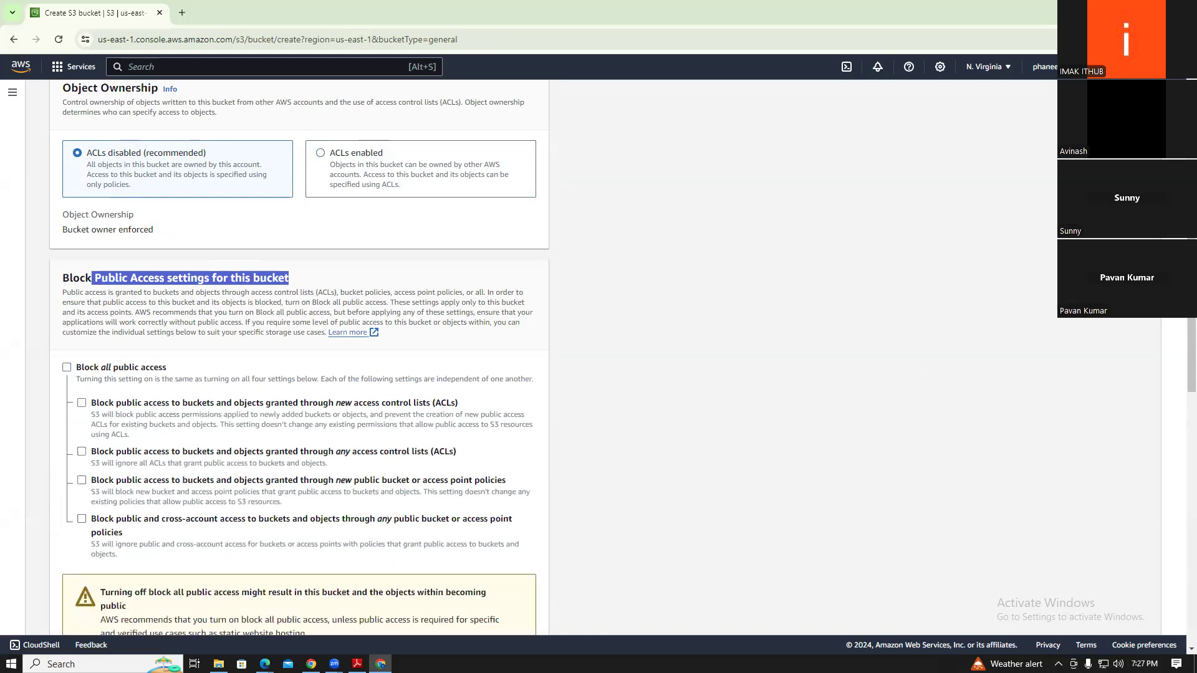
scroll(1100, 350, "down", 3)
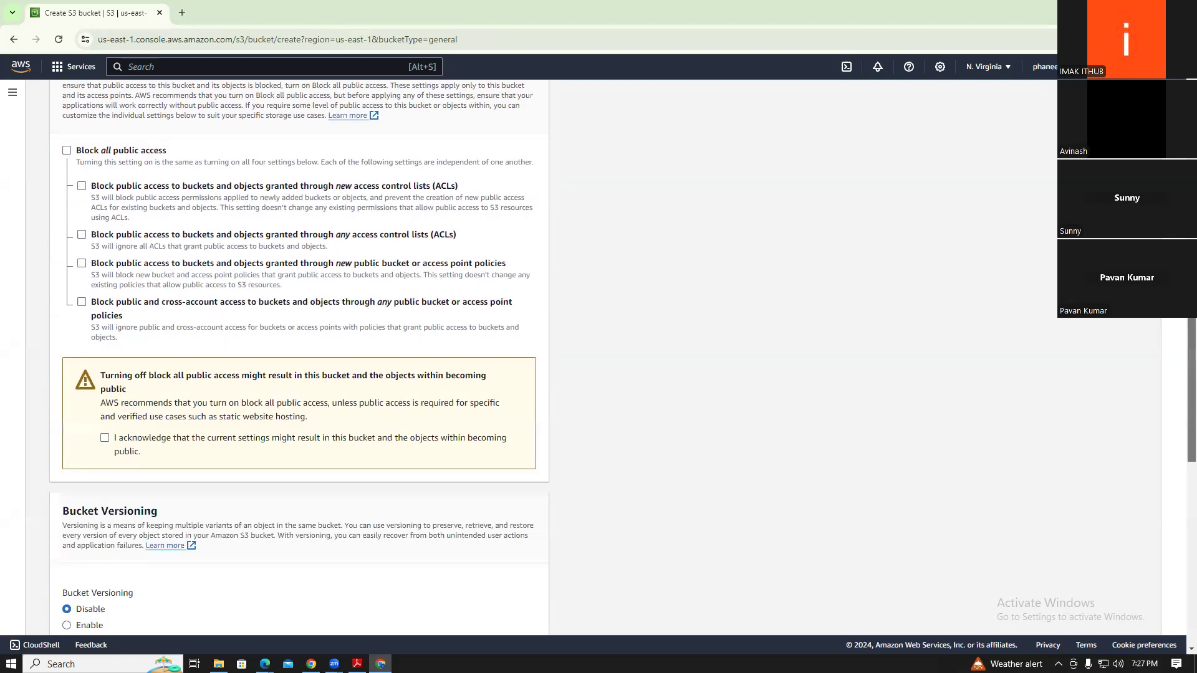
left_click(105, 430)
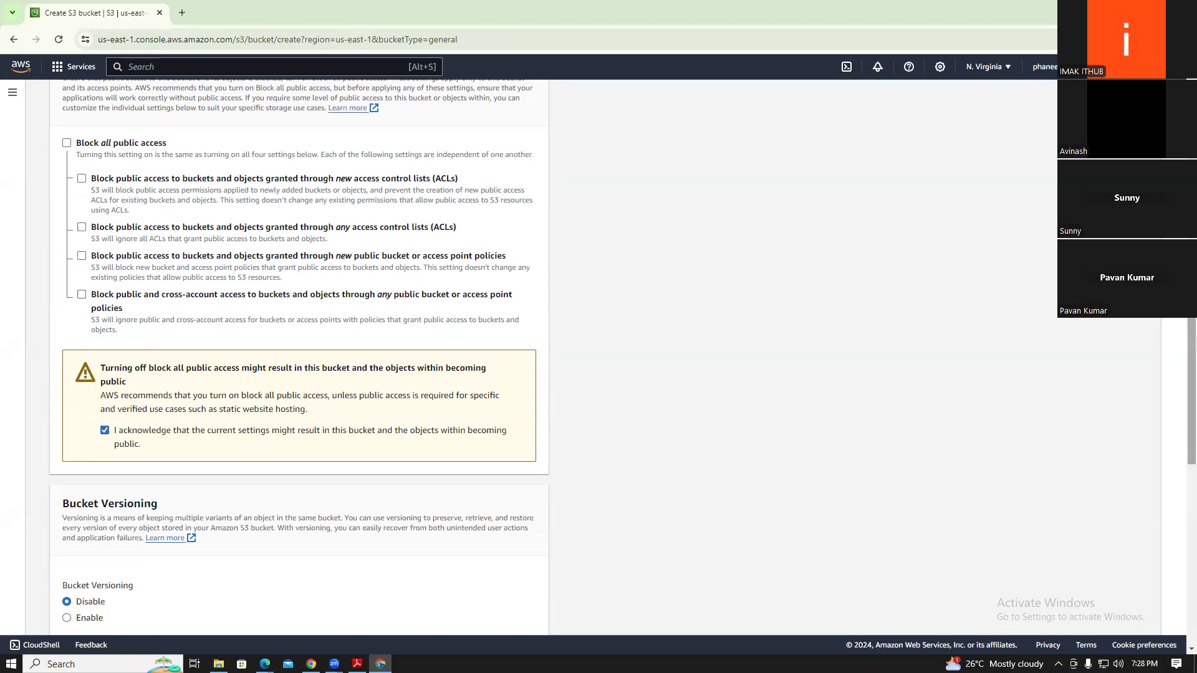
scroll(1184, 350, "down", 4)
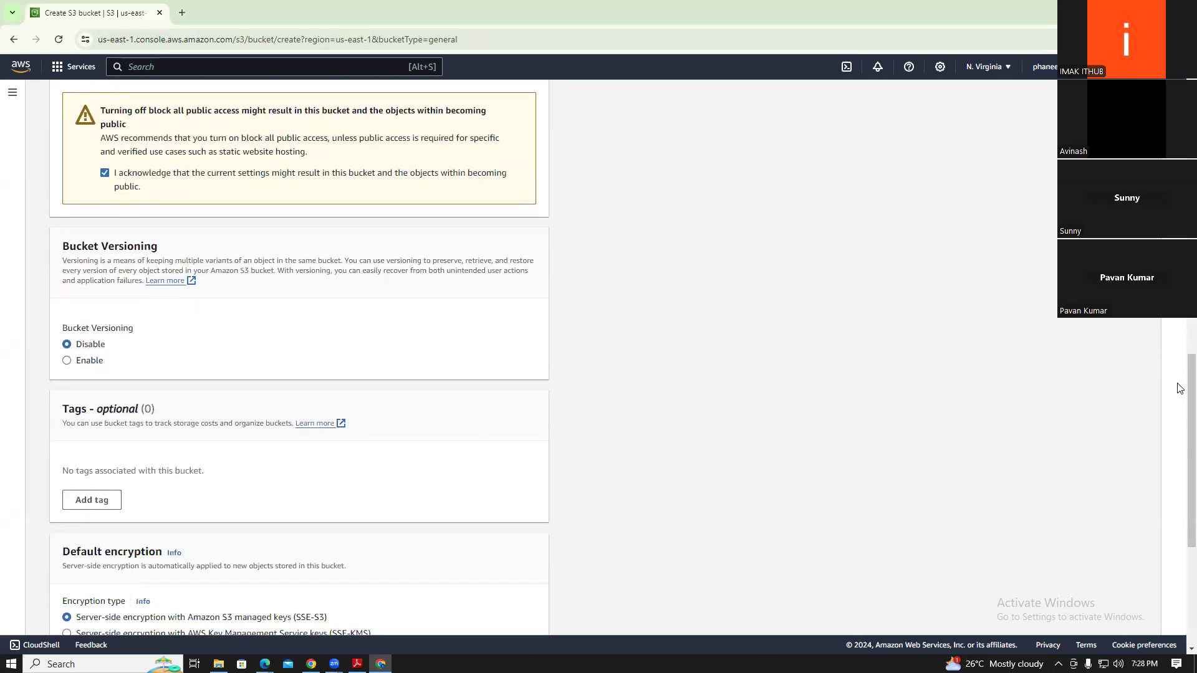
Submit the bucket form, which rejects the name aws_devops_21 as invalid
left_click_drag(1189, 366, 1176, 513)
scroll(515, 616, "up", 1)
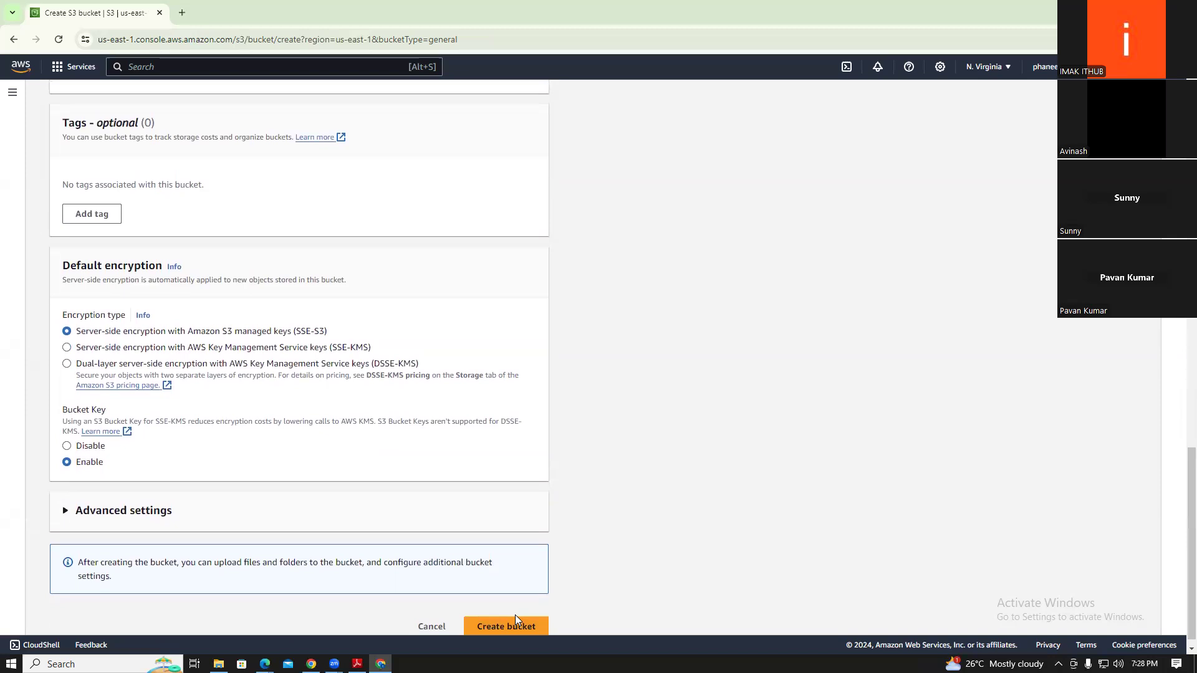
left_click(515, 623)
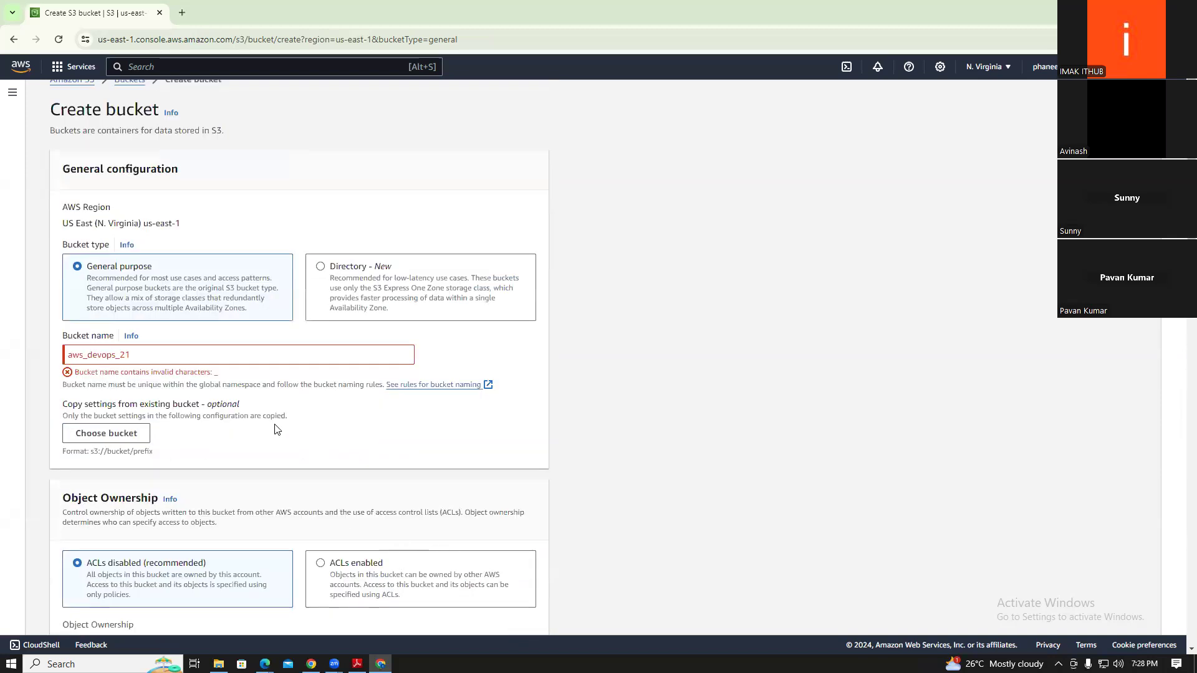
Rename the bucket to awsdevops21 and create it
left_click(192, 350)
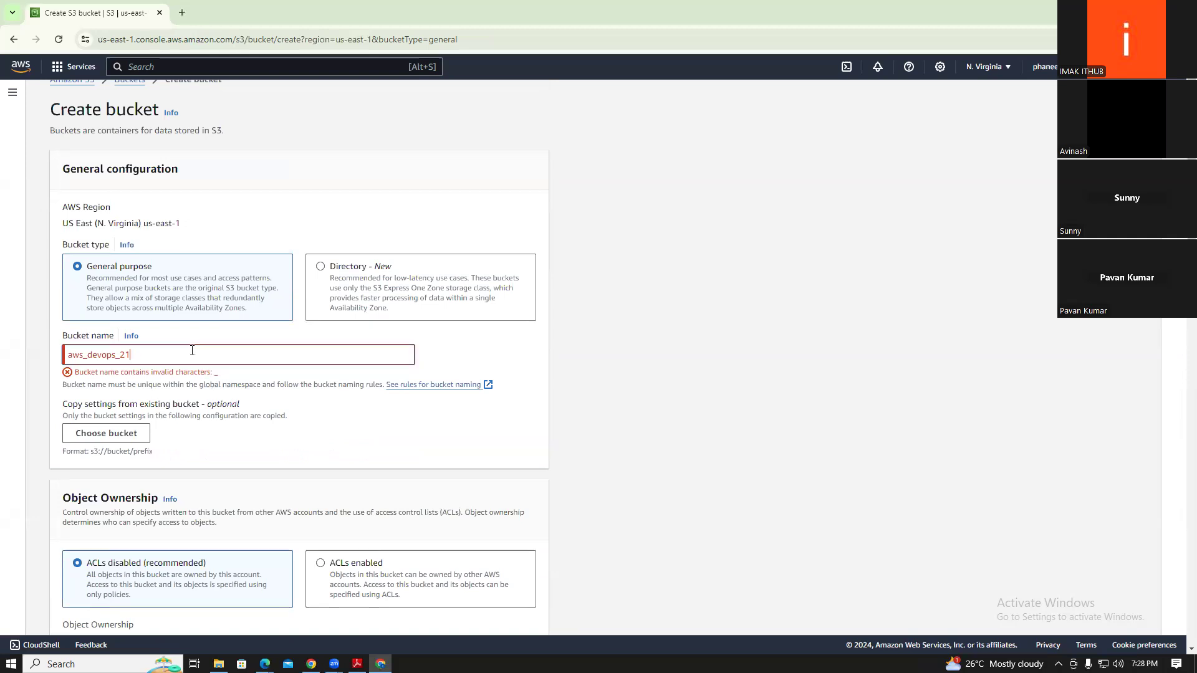
key("BackSpace")
key("BackSpace")
key("BackSpace")
type("-")
key("BackSpace")
key("BackSpace")
key("BackSpace")
key("BackSpace")
key("BackSpace")
key("BackSpace")
key("BackSpace")
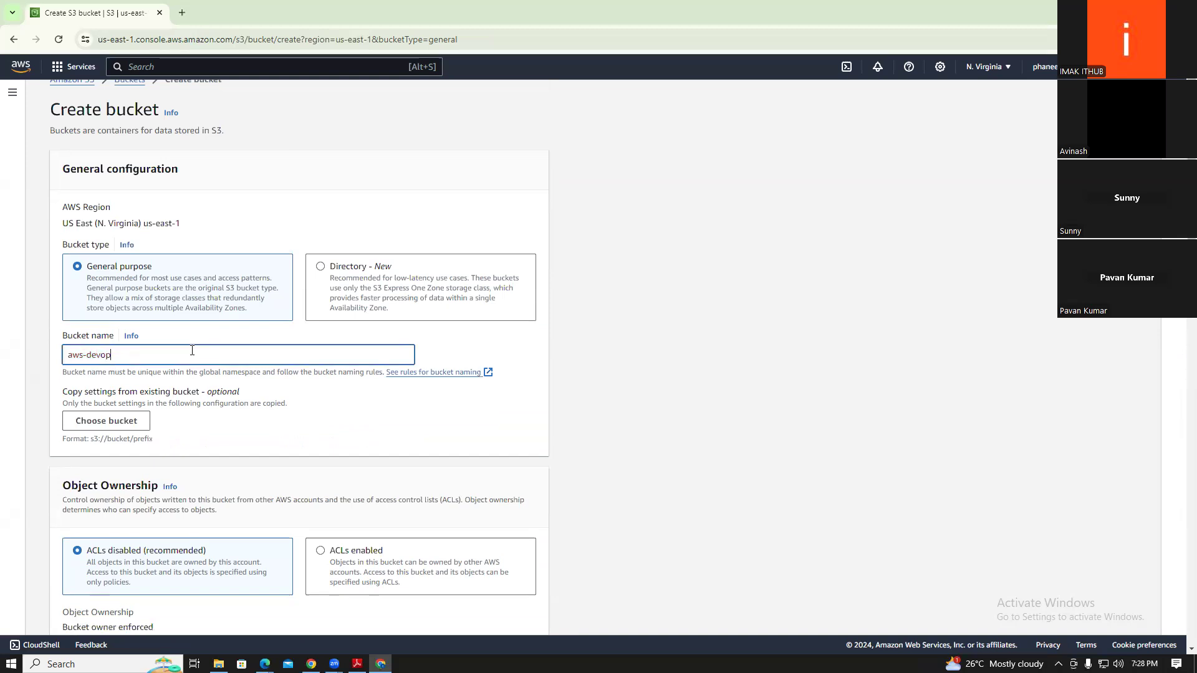
type("dev")
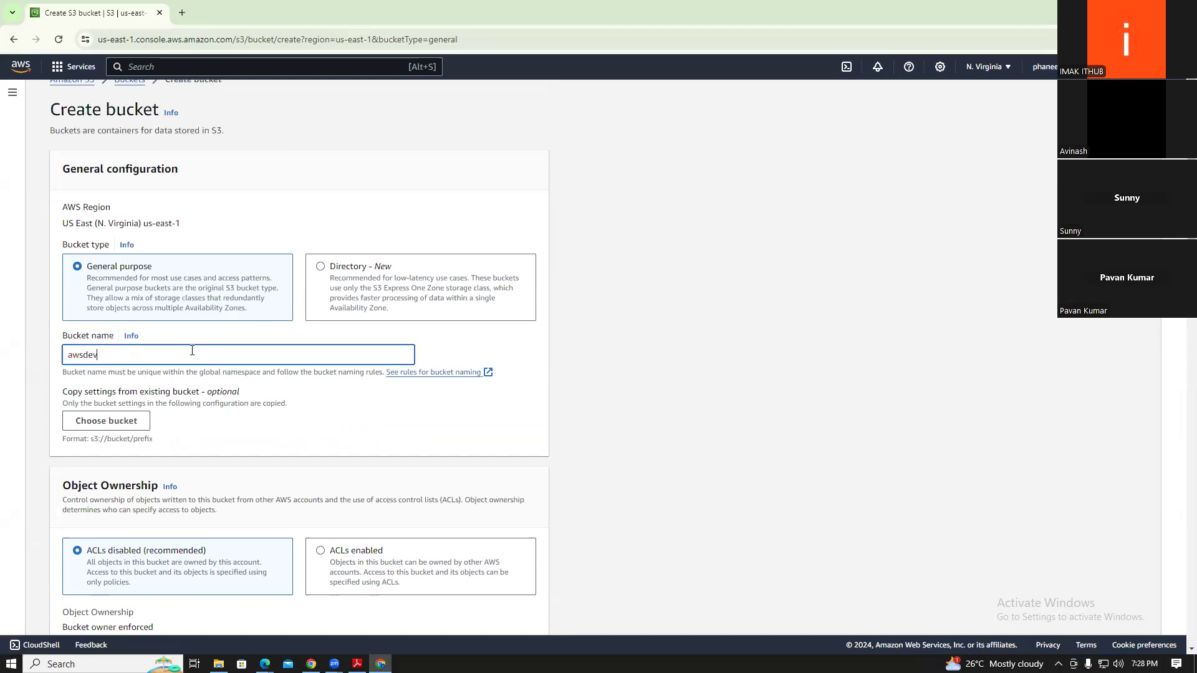
type("ops21")
left_click(300, 413)
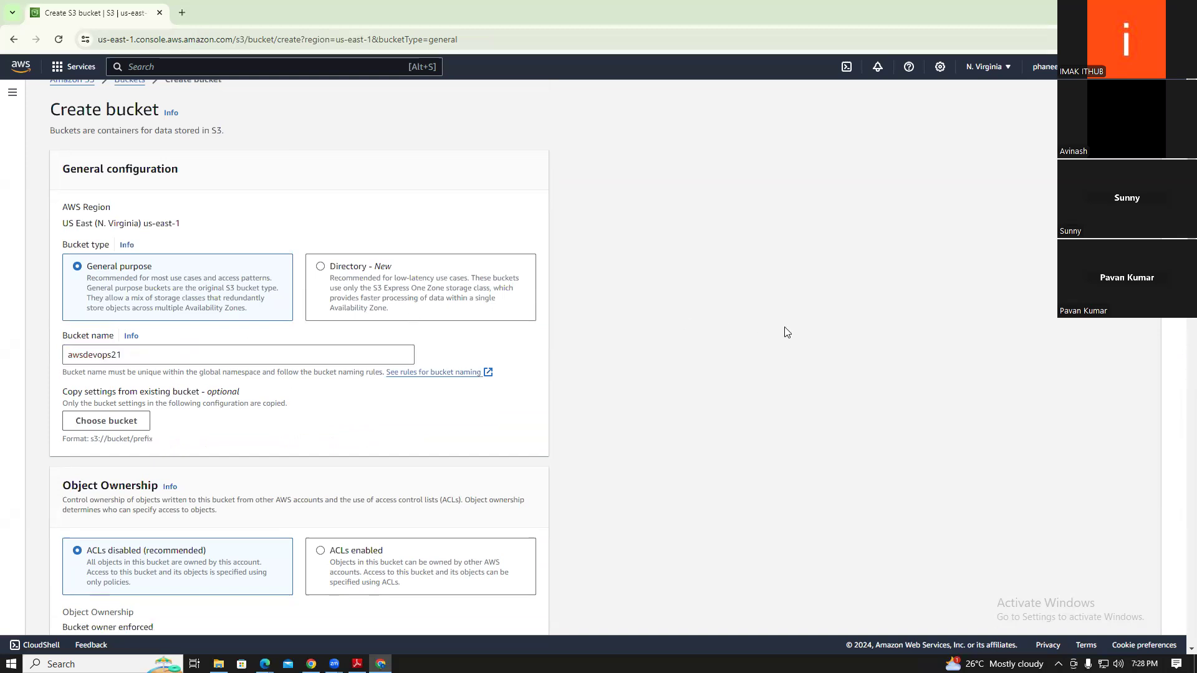
scroll(1180, 431, "down", 1)
scroll(1180, 431, "down", 15)
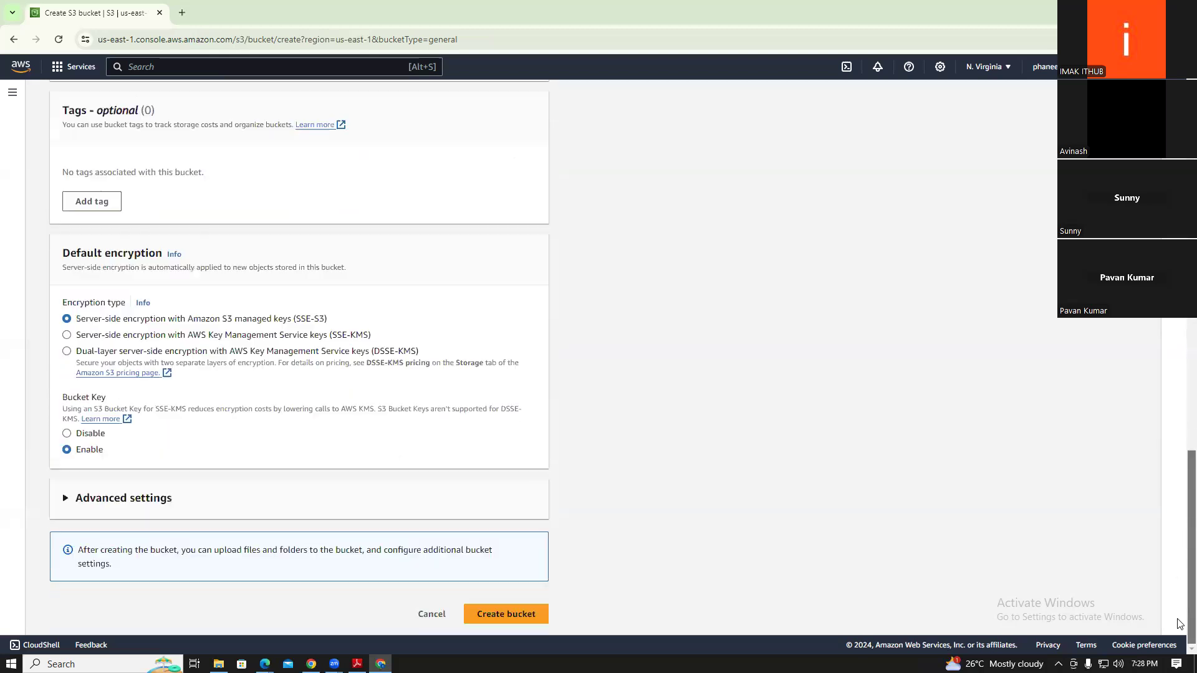
left_click(524, 614)
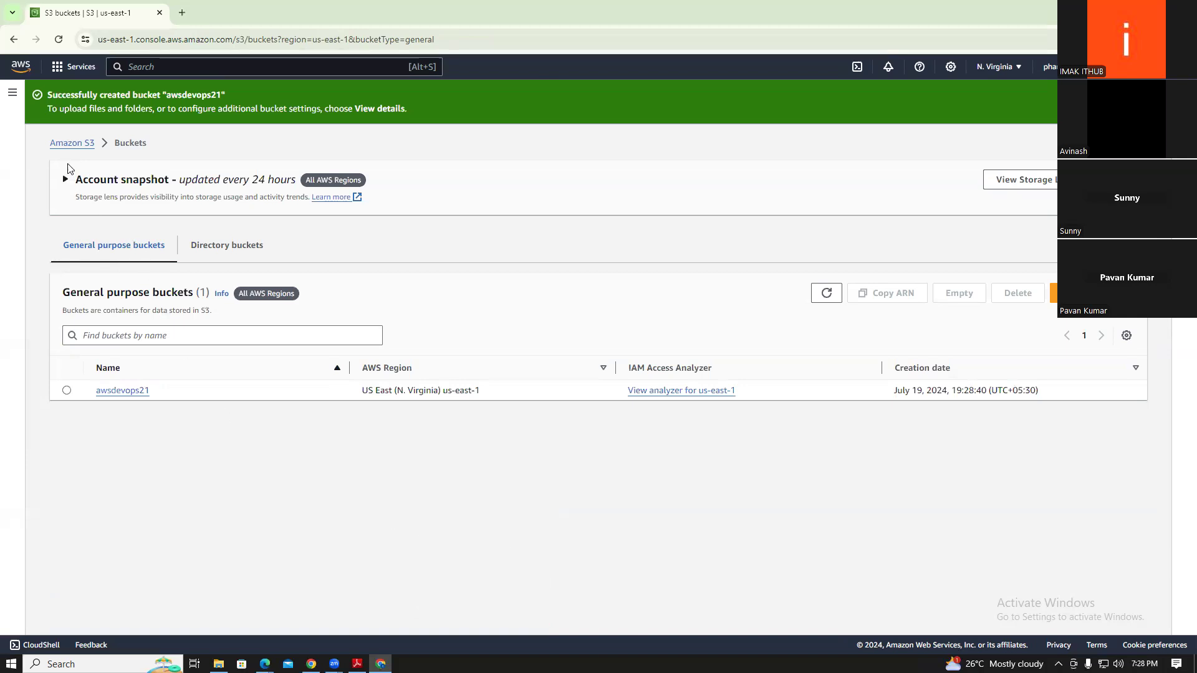
Open awsdevops21 from the S3 Buckets list and view its Properties tab
left_click(70, 143)
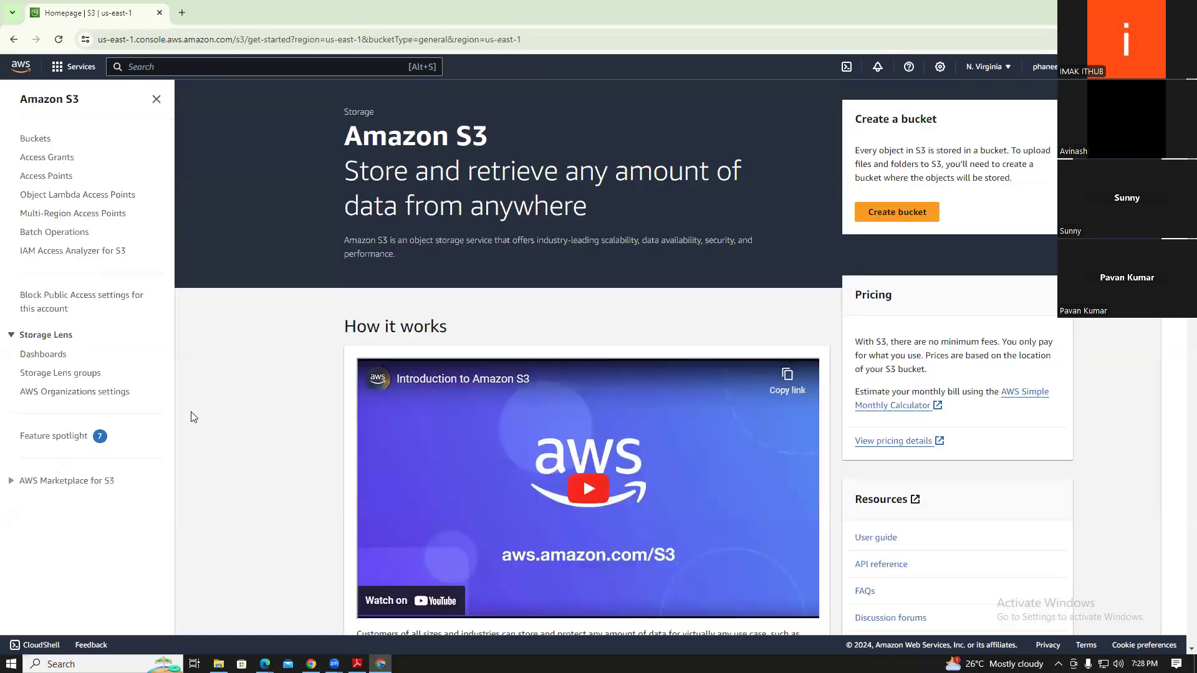
left_click(37, 140)
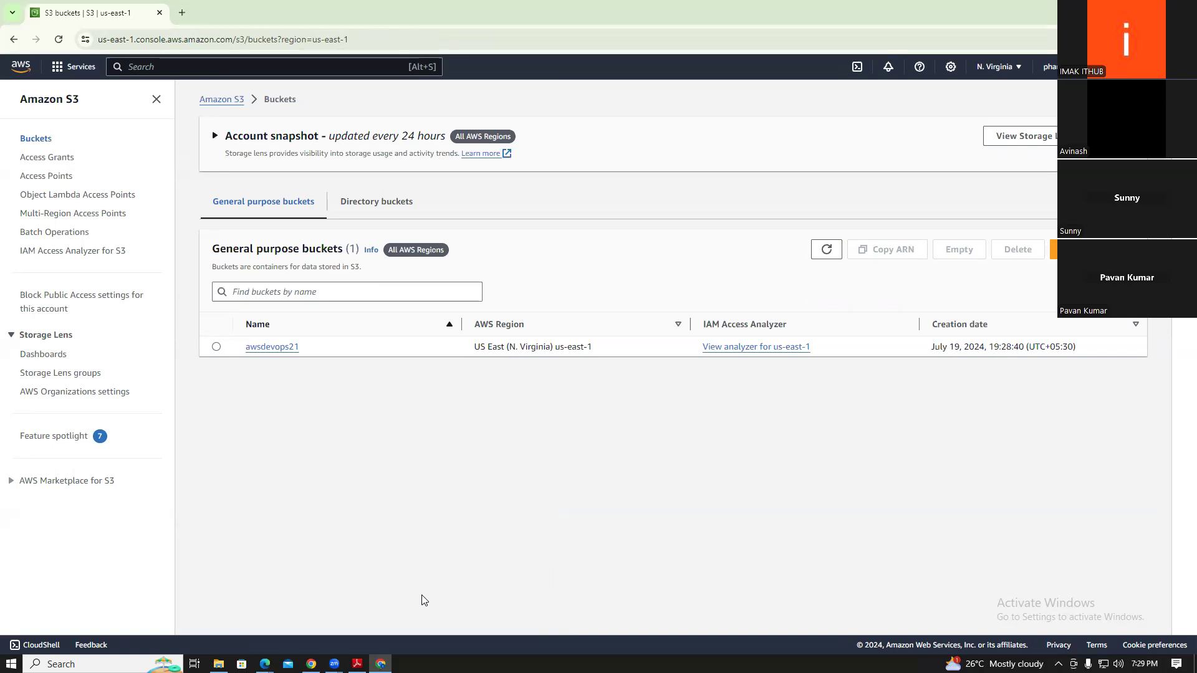
left_click(273, 346)
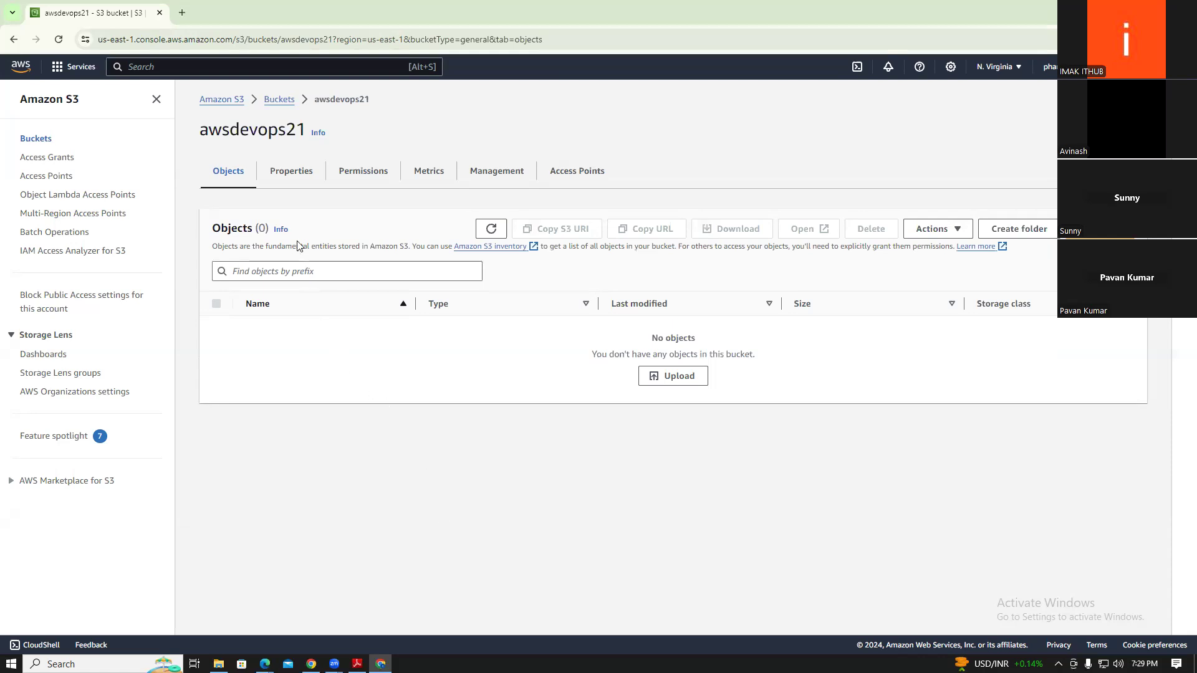
left_click(286, 178)
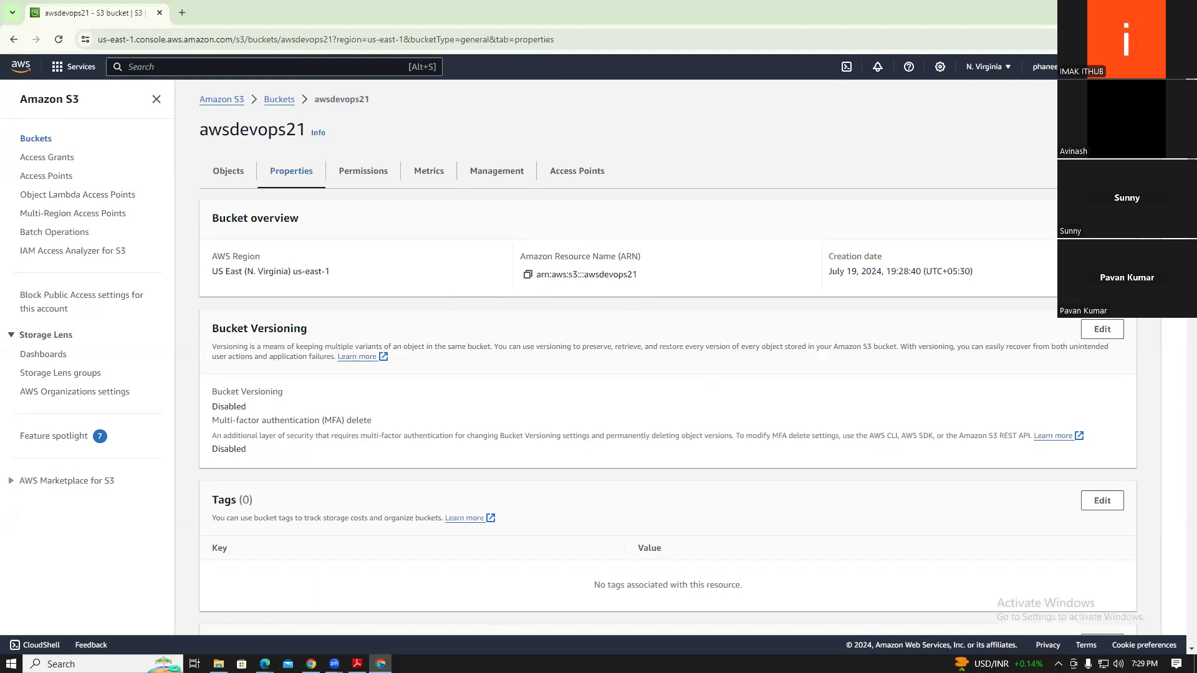
scroll(668, 357, "down", 2)
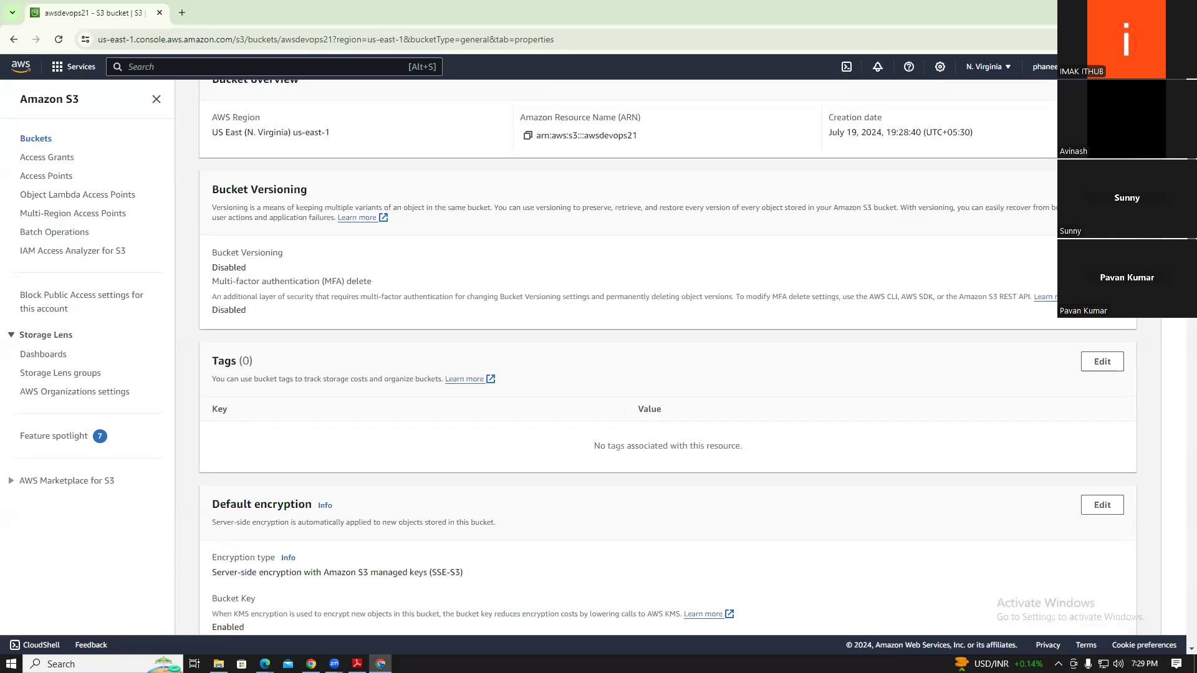
scroll(668, 354, "down", 2)
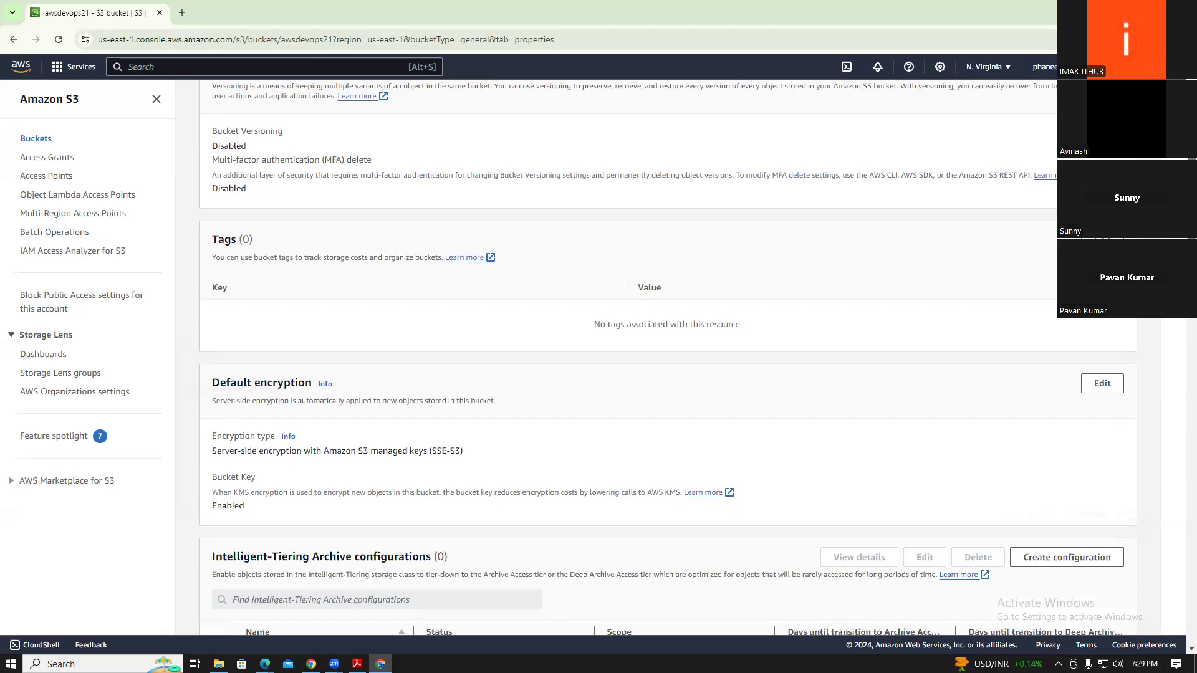
scroll(668, 354, "down", 2)
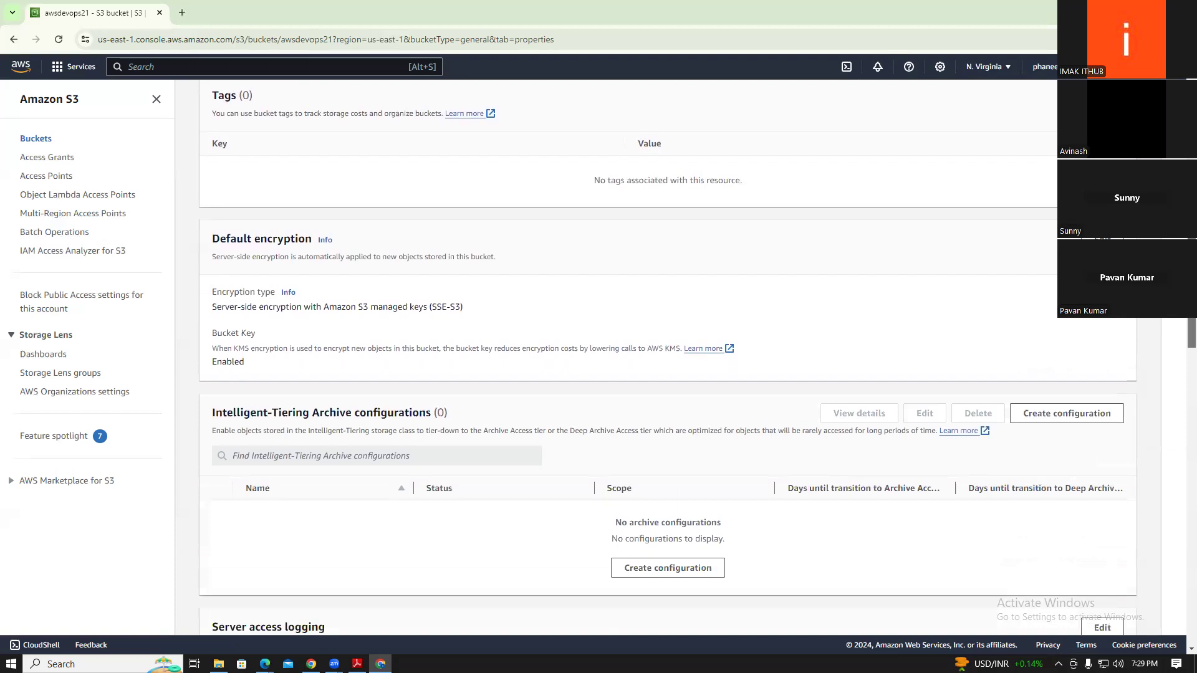
scroll(1180, 396, "down", 5)
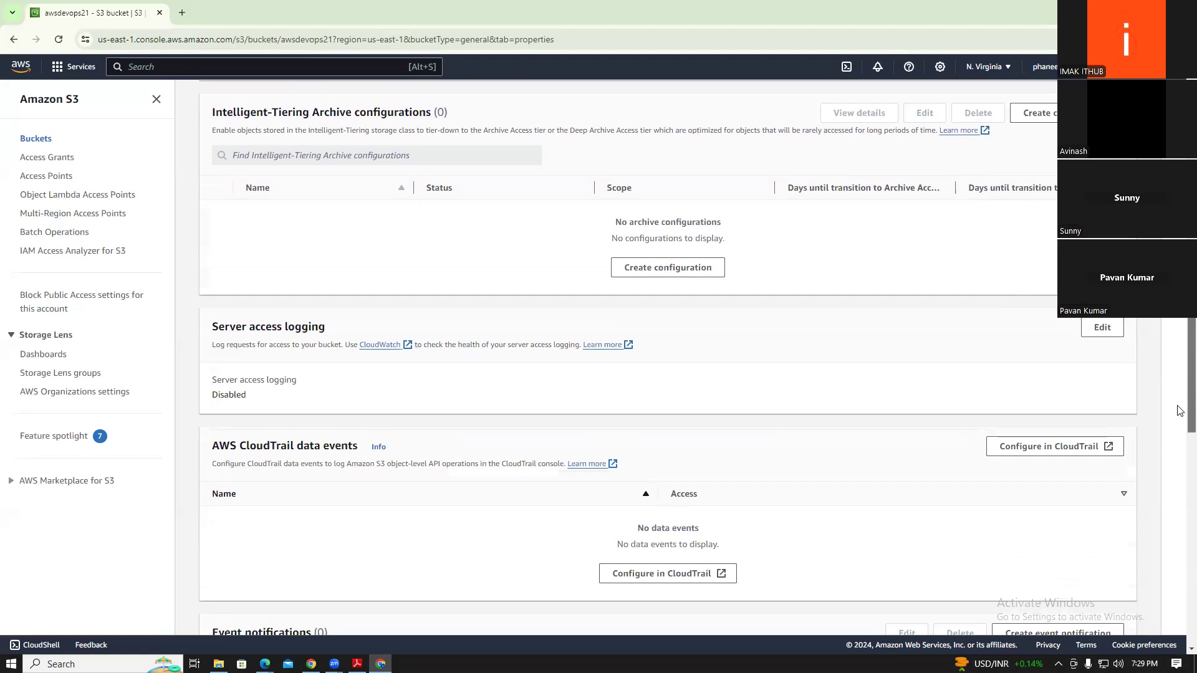
scroll(1180, 411, "down", 4)
scroll(1181, 465, "down", 6)
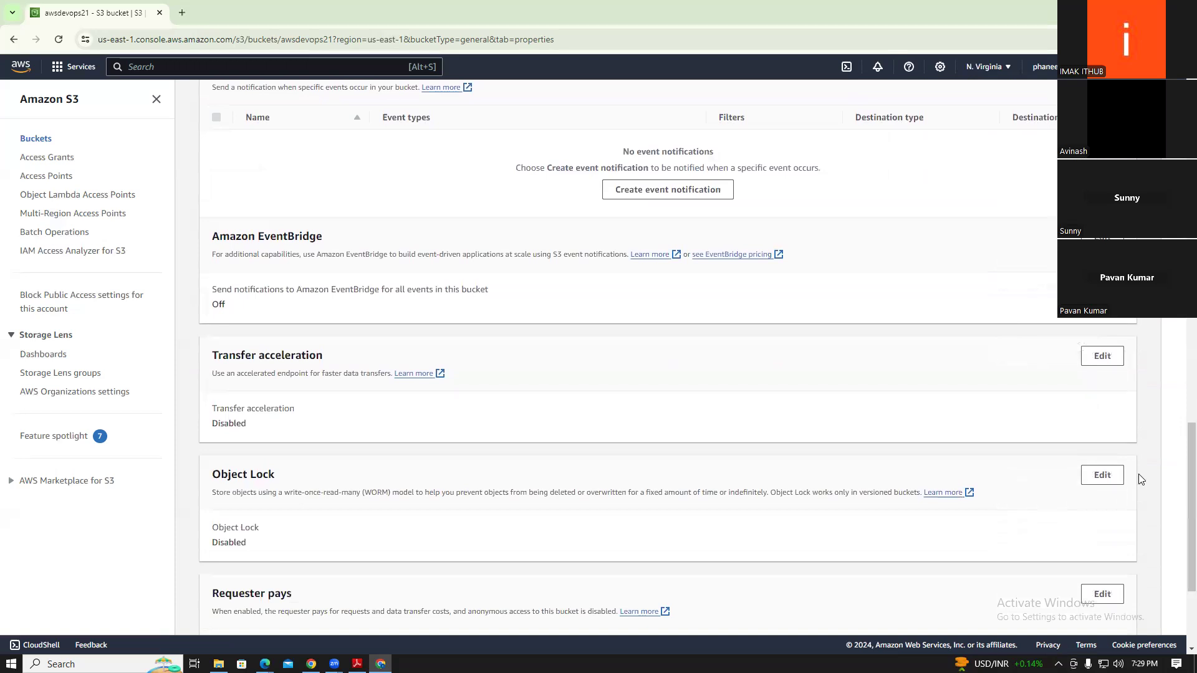
left_click_drag(1084, 295, 1115, 381)
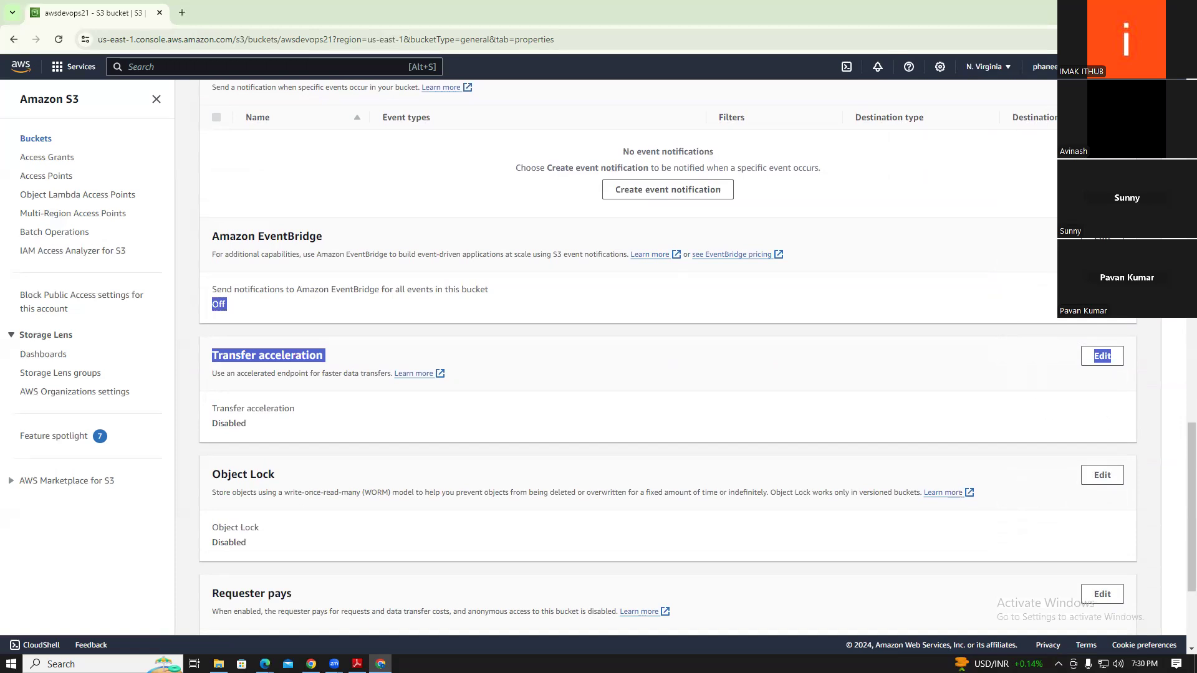
scroll(1180, 464, "down", 3)
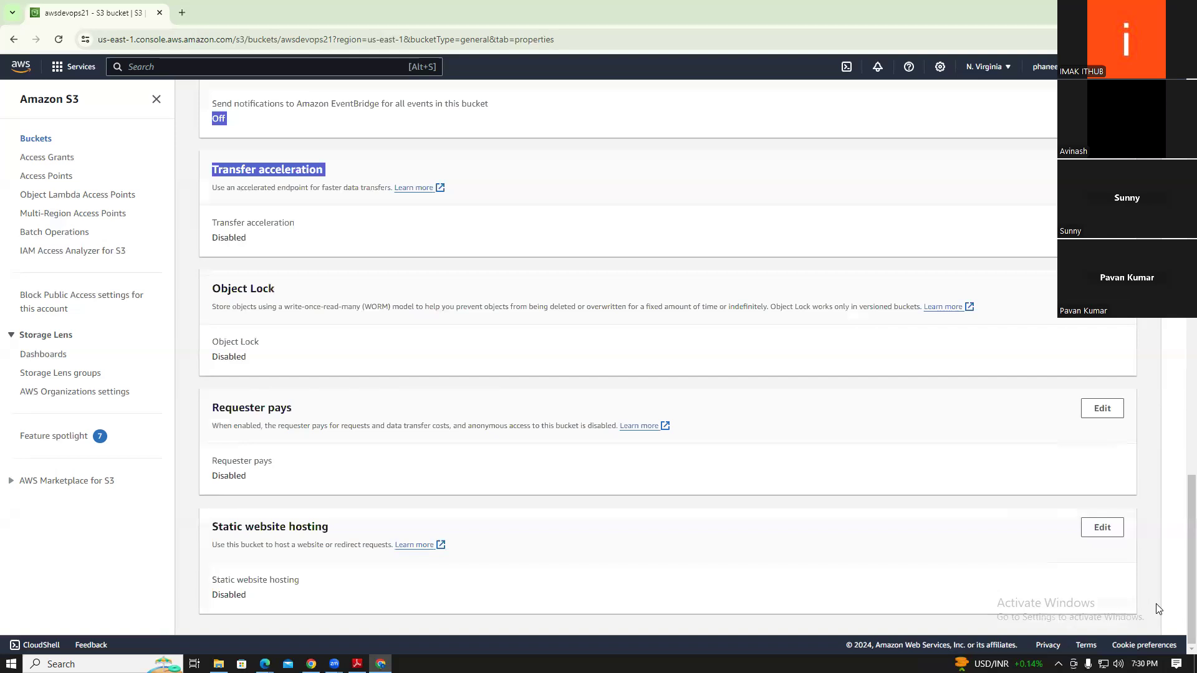
scroll(1180, 424, "up", 12)
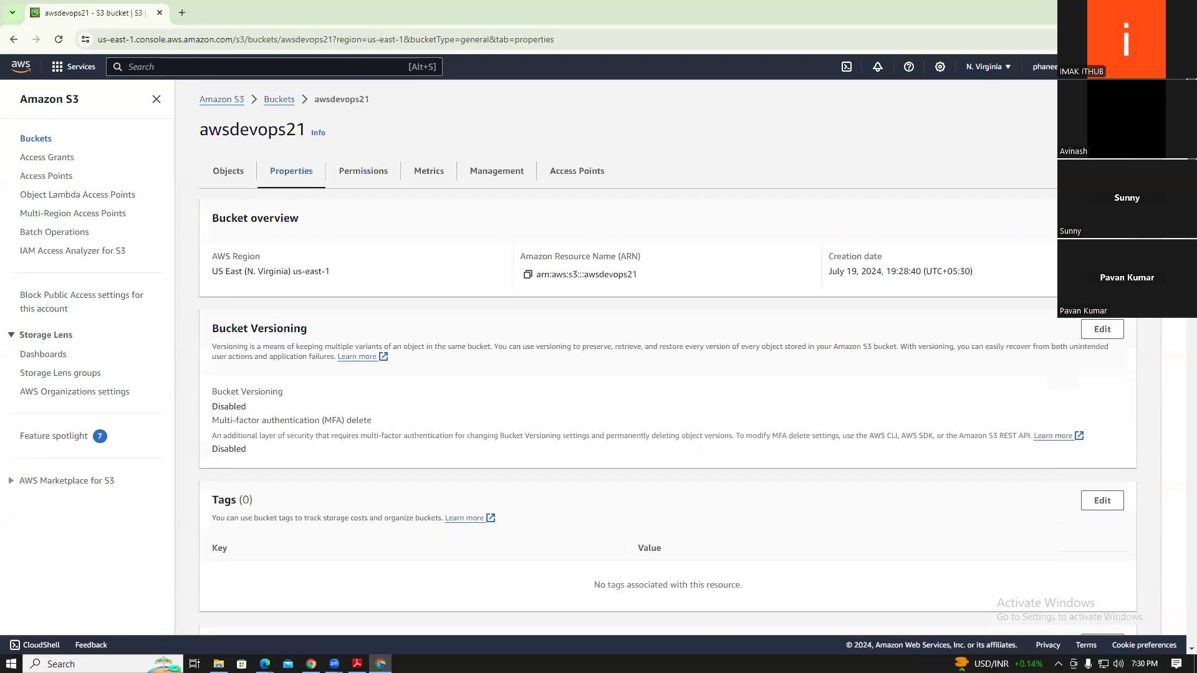
Open Block public access editing on the Permissions tab, then cancel without saving any changes
left_click(363, 184)
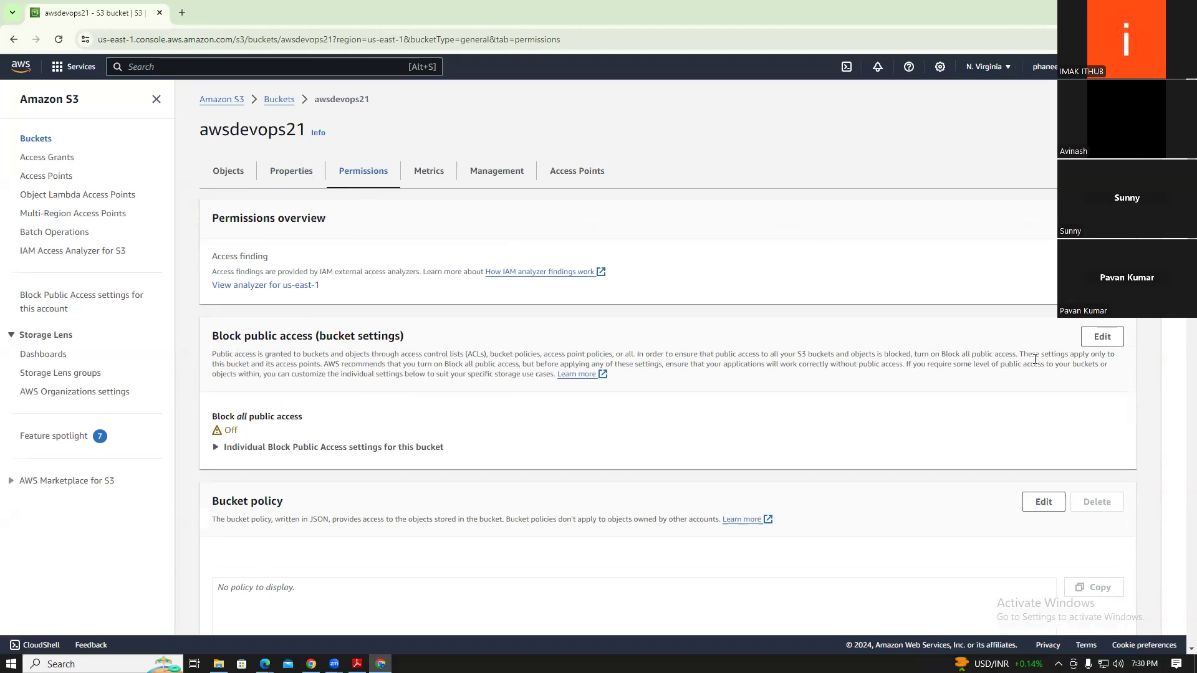
left_click(1101, 343)
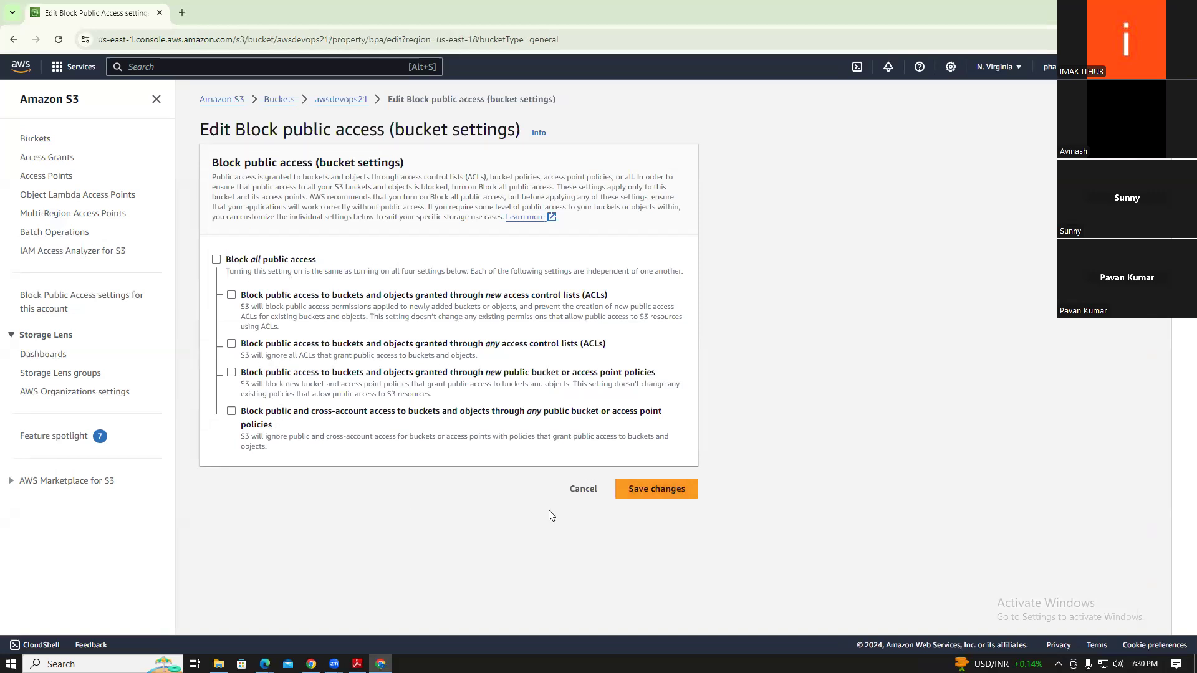
left_click(640, 493)
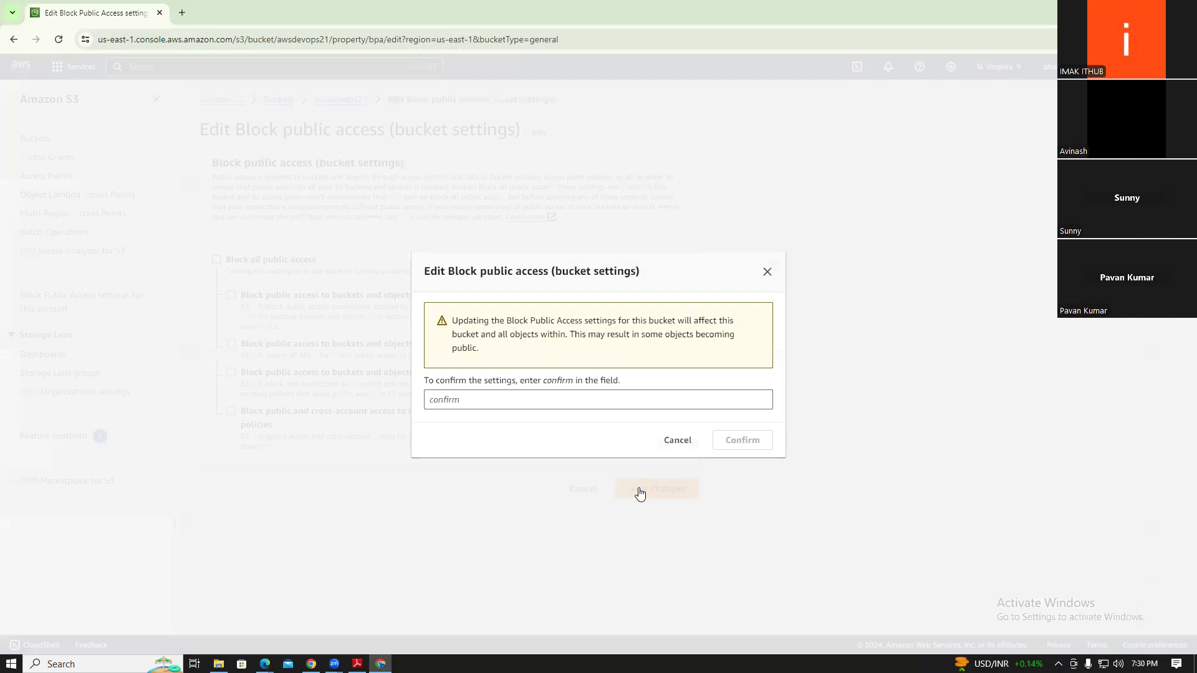
left_click(579, 401)
left_click(677, 440)
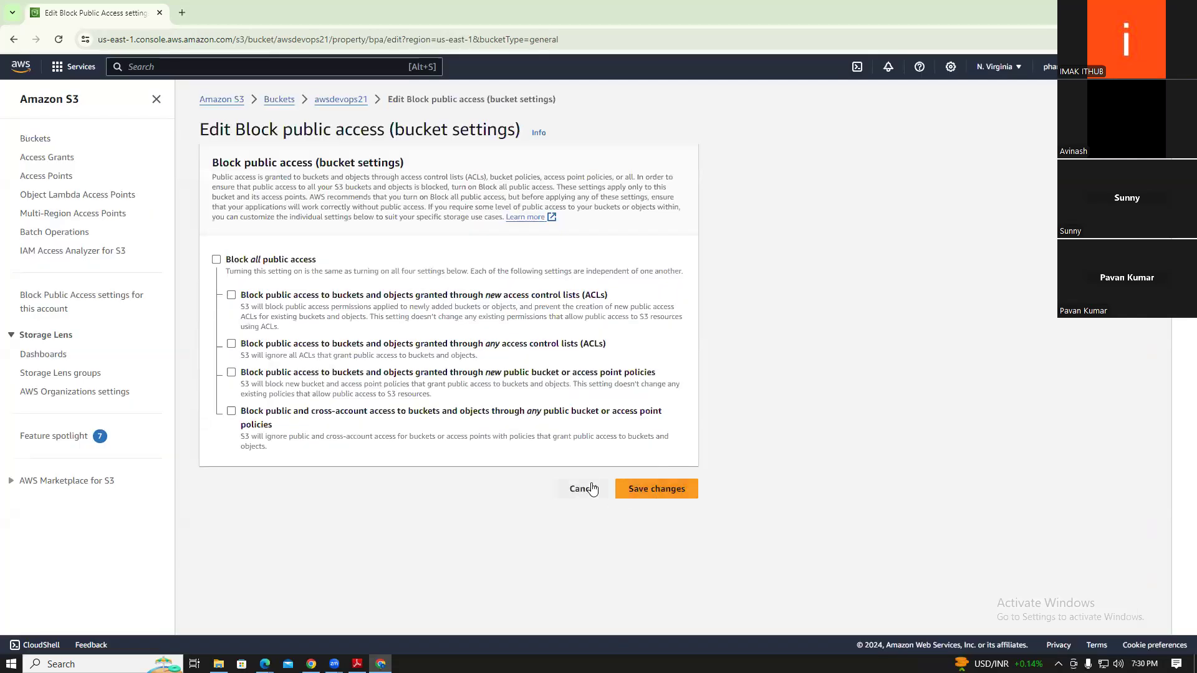
left_click(590, 488)
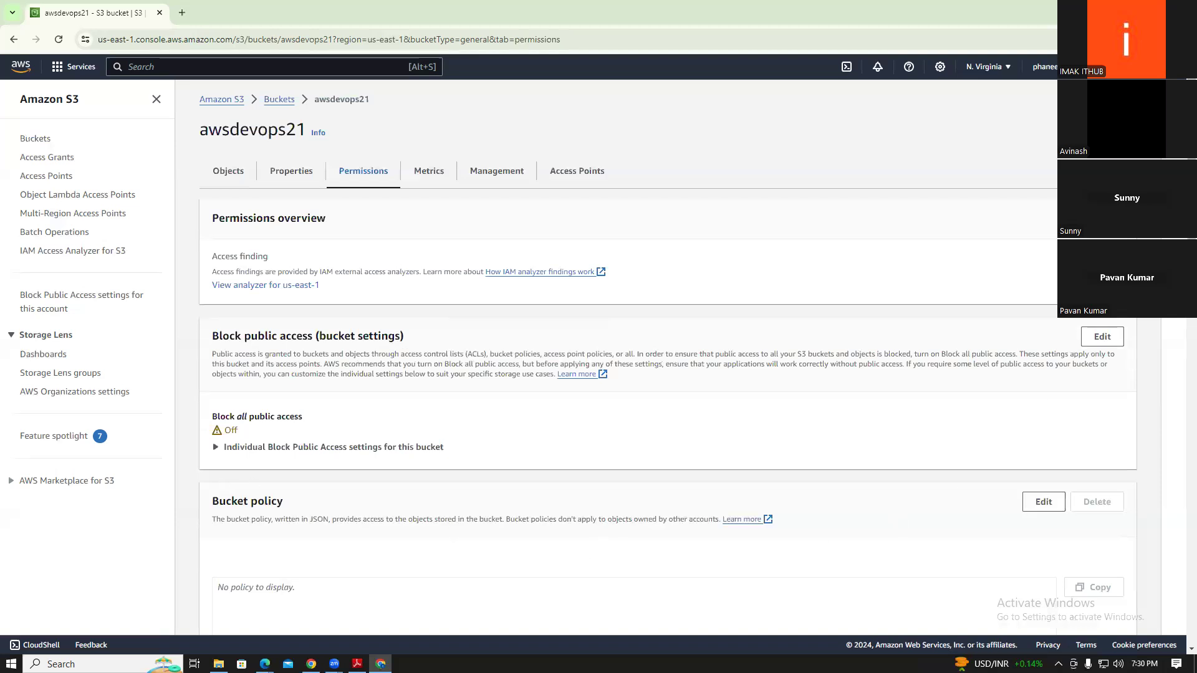
Review the bucket policy, ACL and CORS sections, then view the bucket's size and object-count metrics
scroll(1180, 331, "down", 10)
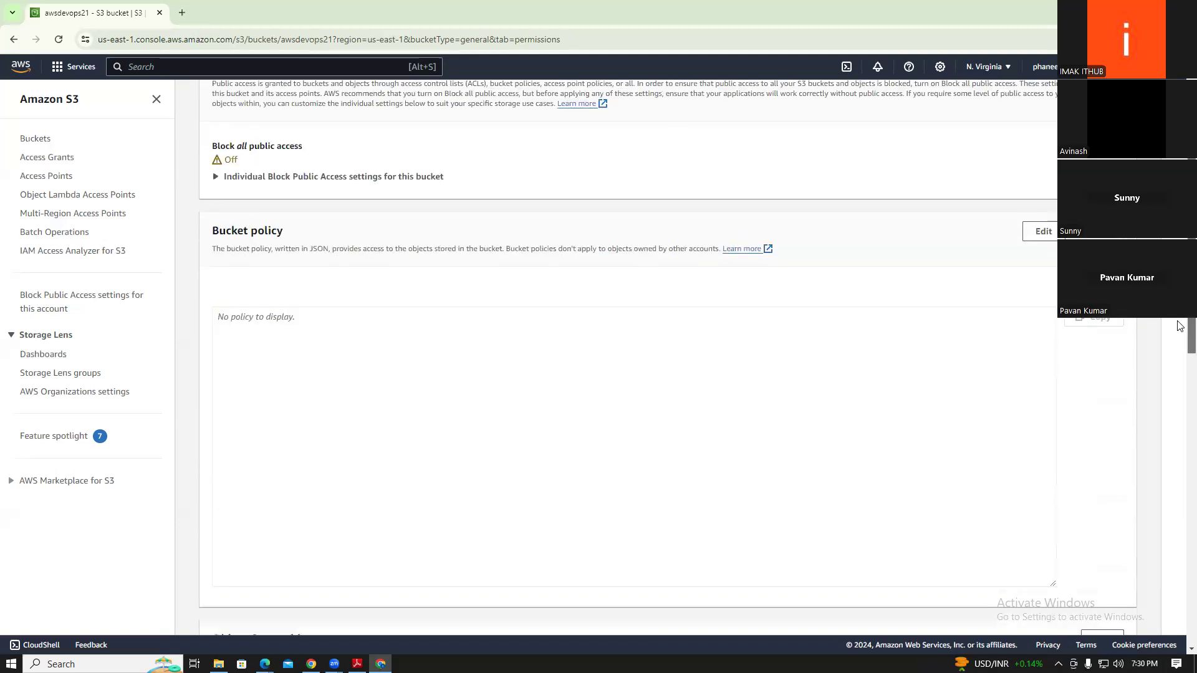
scroll(1180, 440, "down", 1)
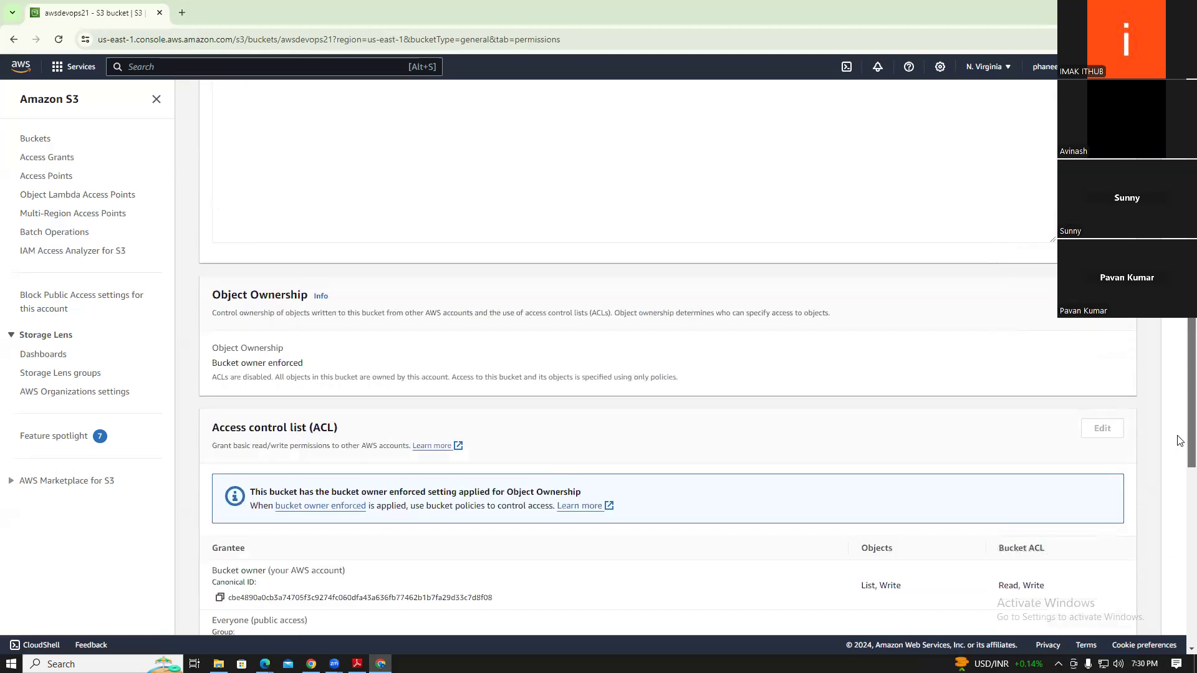
scroll(1179, 440, "down", 6)
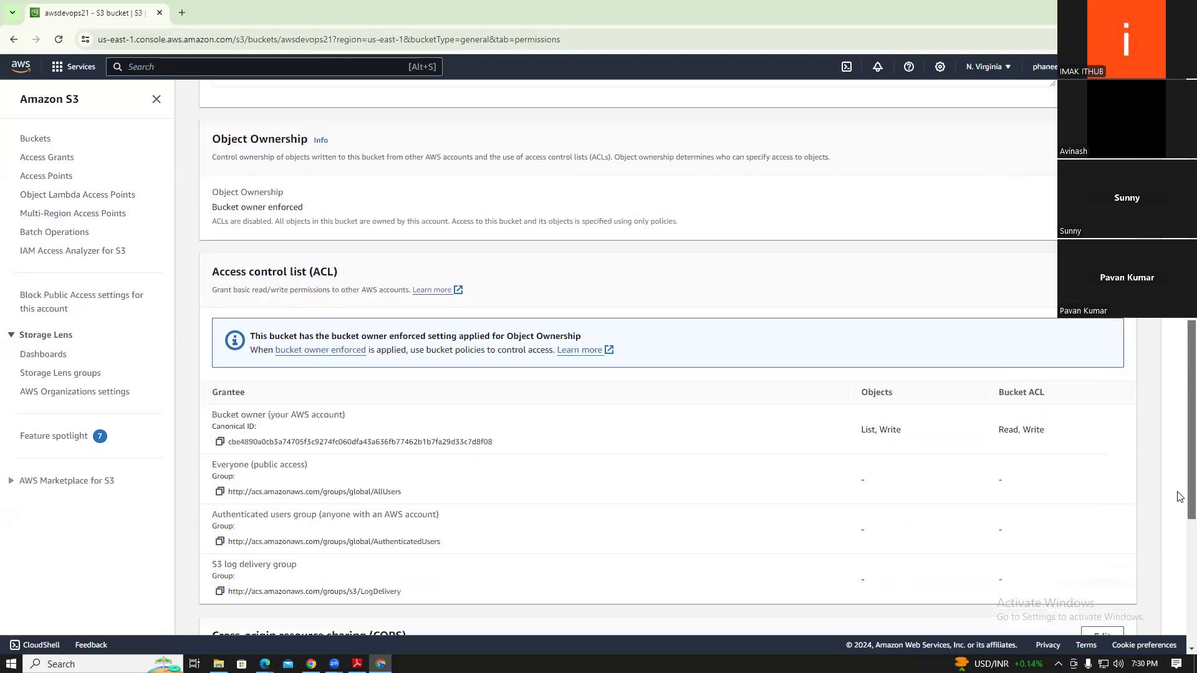
scroll(1179, 589, "down", 2)
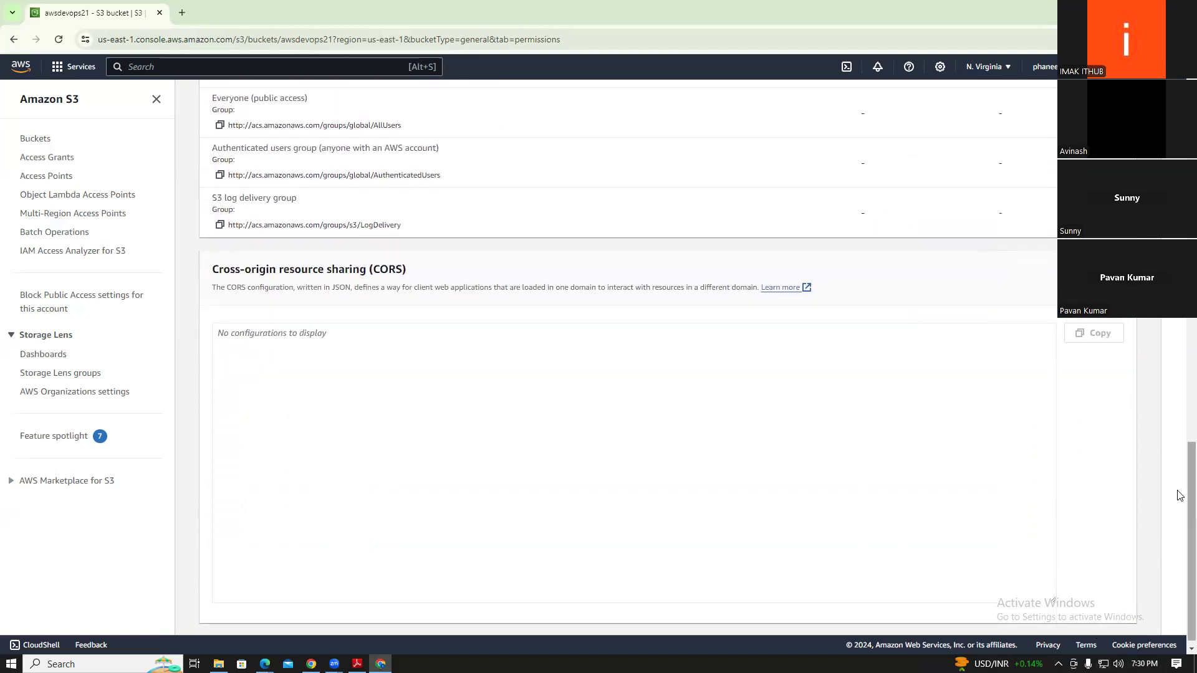
scroll(1180, 579, "up", 5)
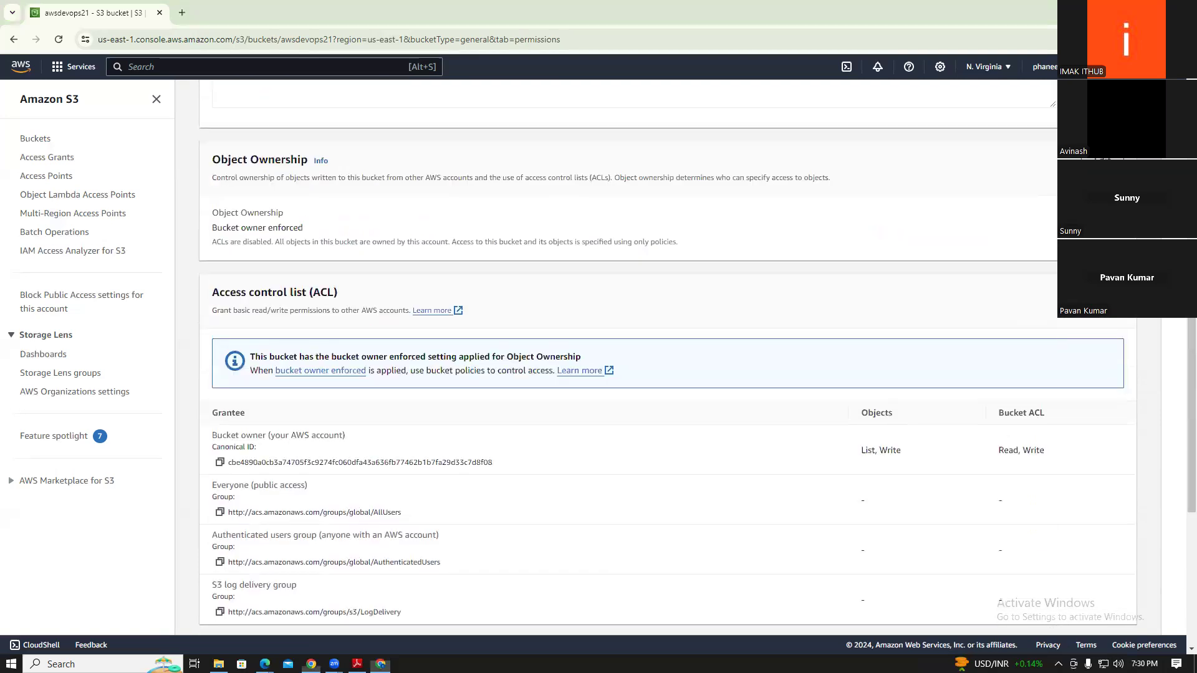
scroll(1180, 366, "up", 10)
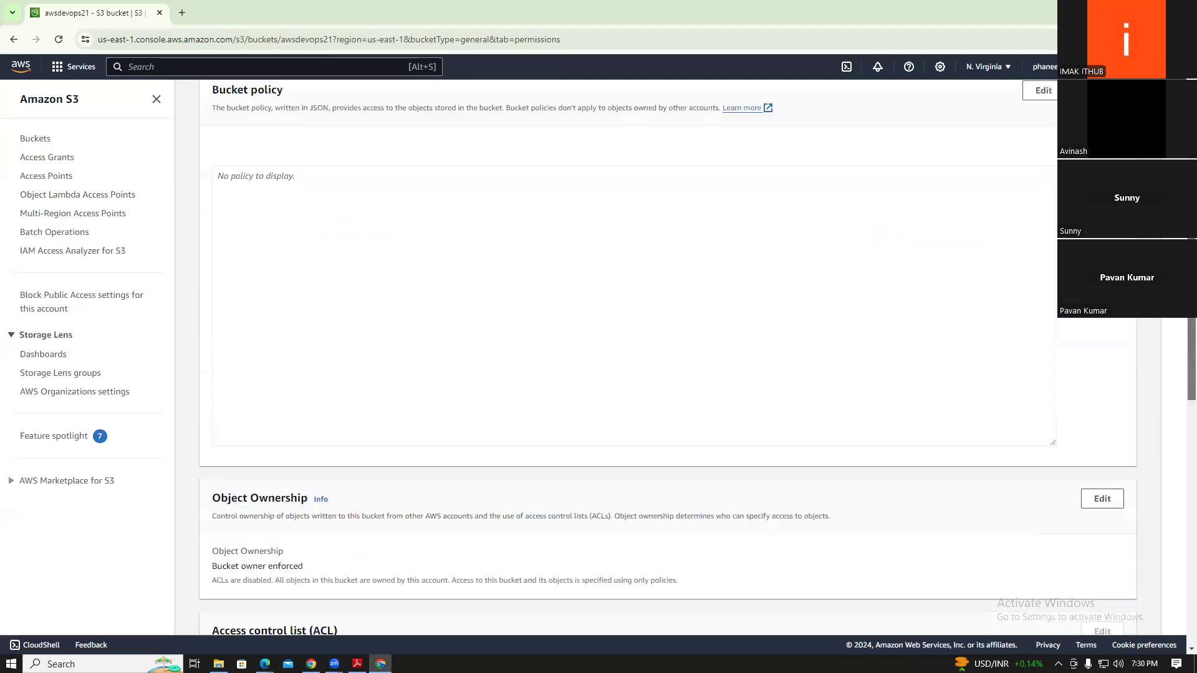
left_click_drag(1175, 352, 1191, 593)
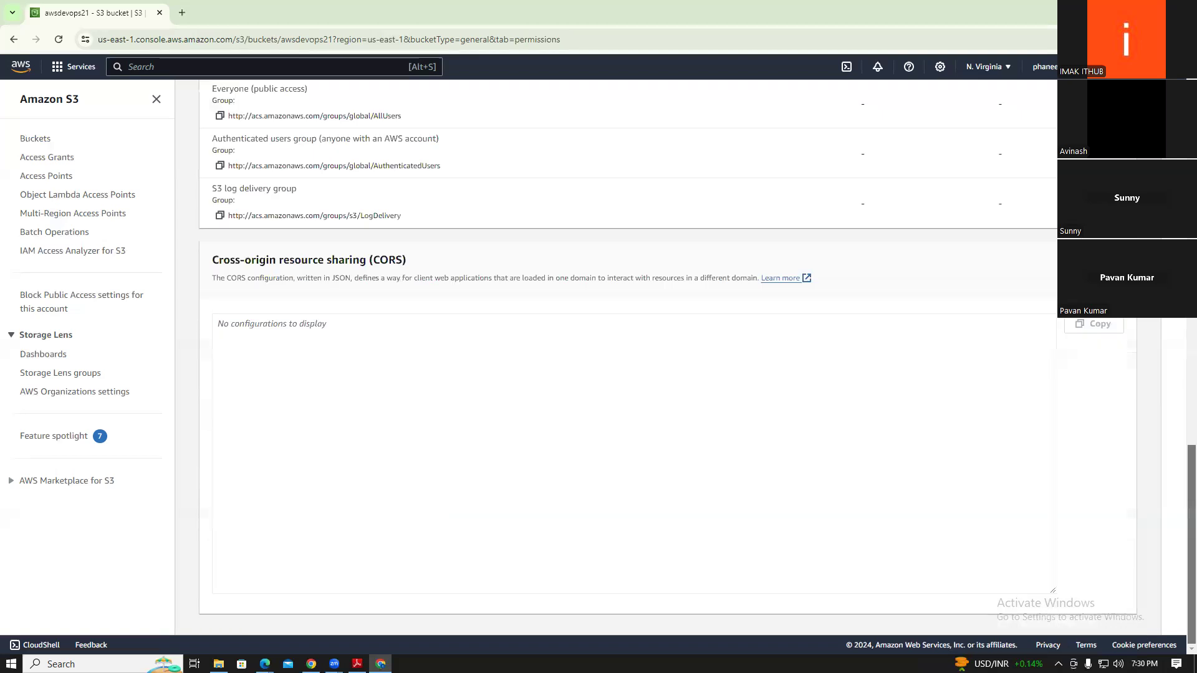
scroll(667, 356, "up", 6)
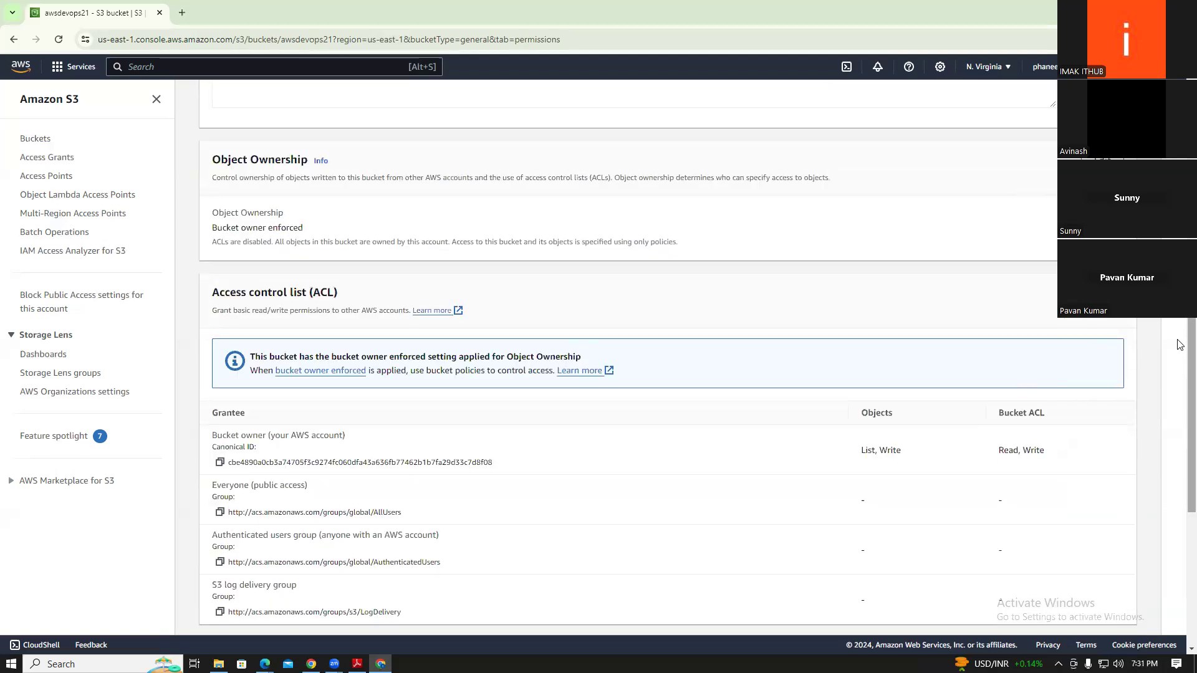
scroll(1181, 344, "up", 10)
left_click(421, 137)
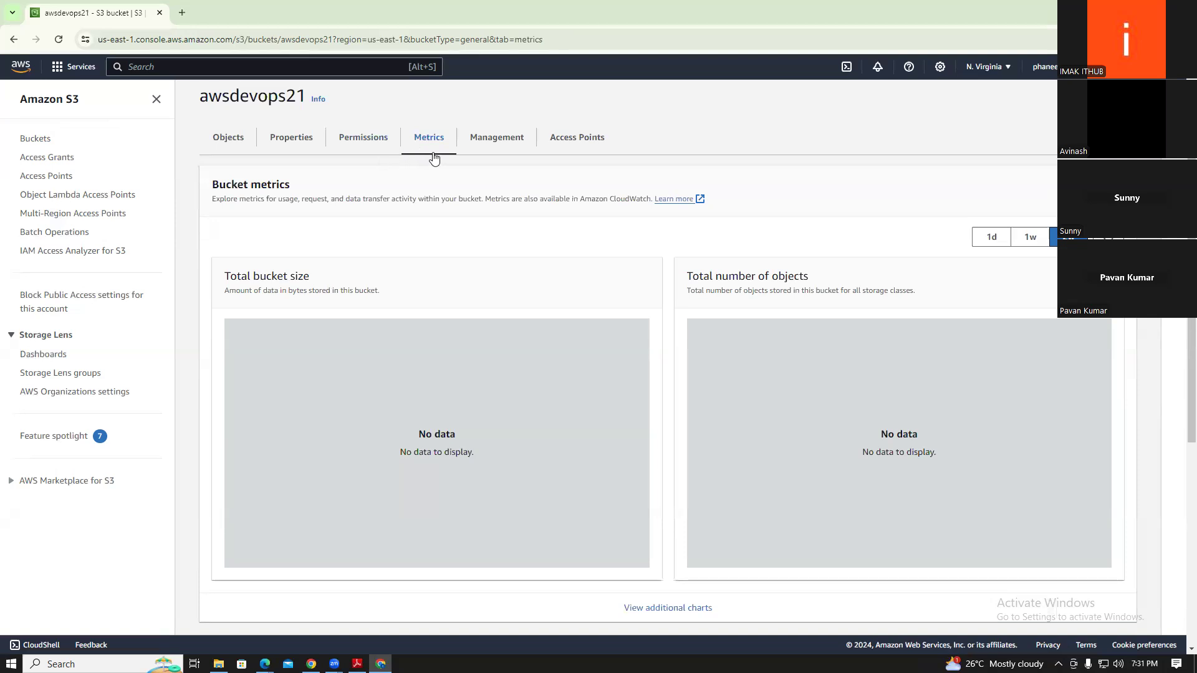
Show the awsdevops21 Management tab, which has no lifecycle or replication rules
left_click(475, 144)
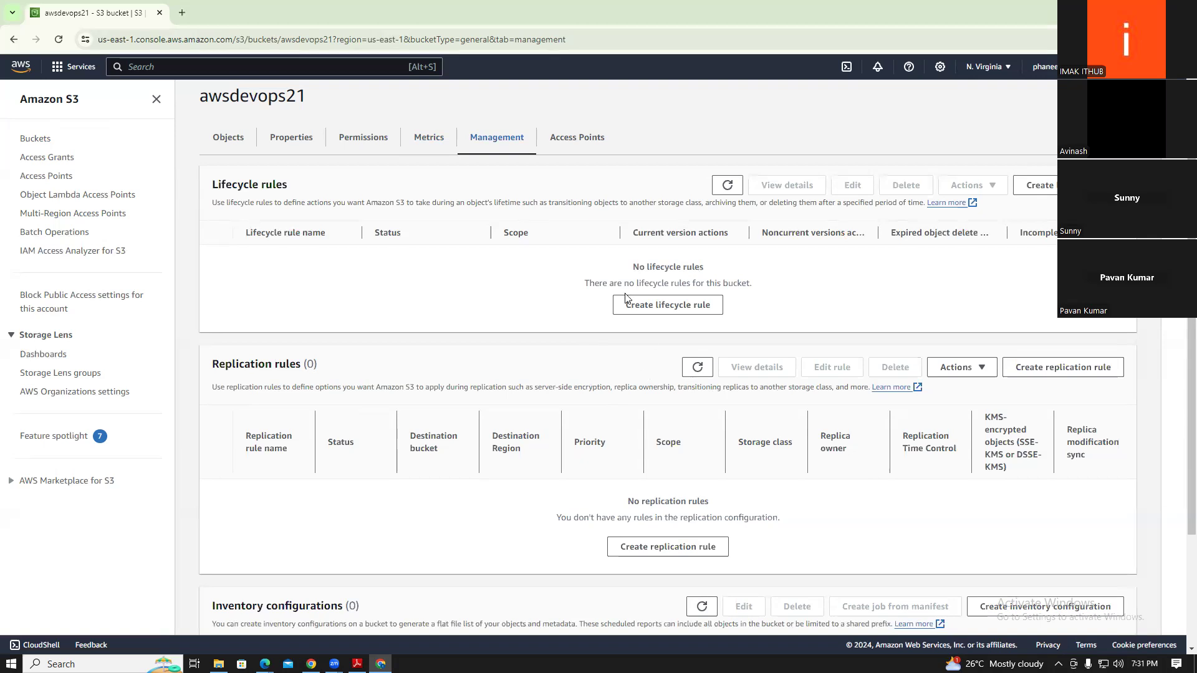
Look over the Create lifecycle rule form without saving a rule, then return to the S3 home page
left_click(649, 312)
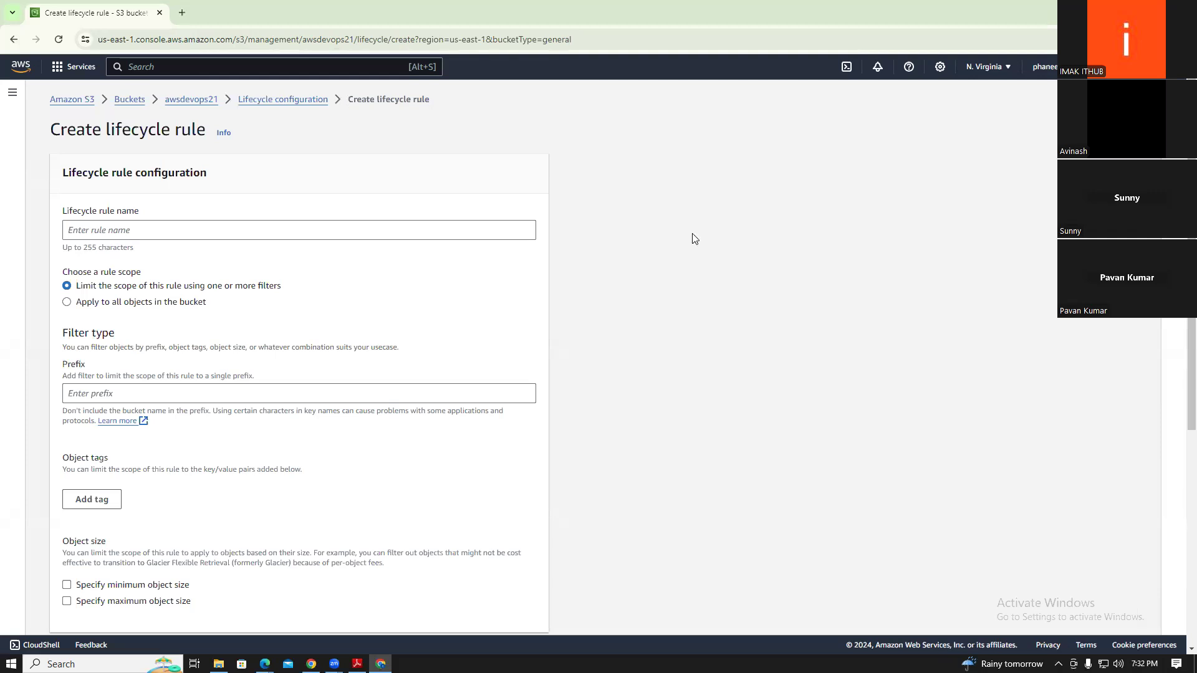
scroll(1179, 356, "down", 4)
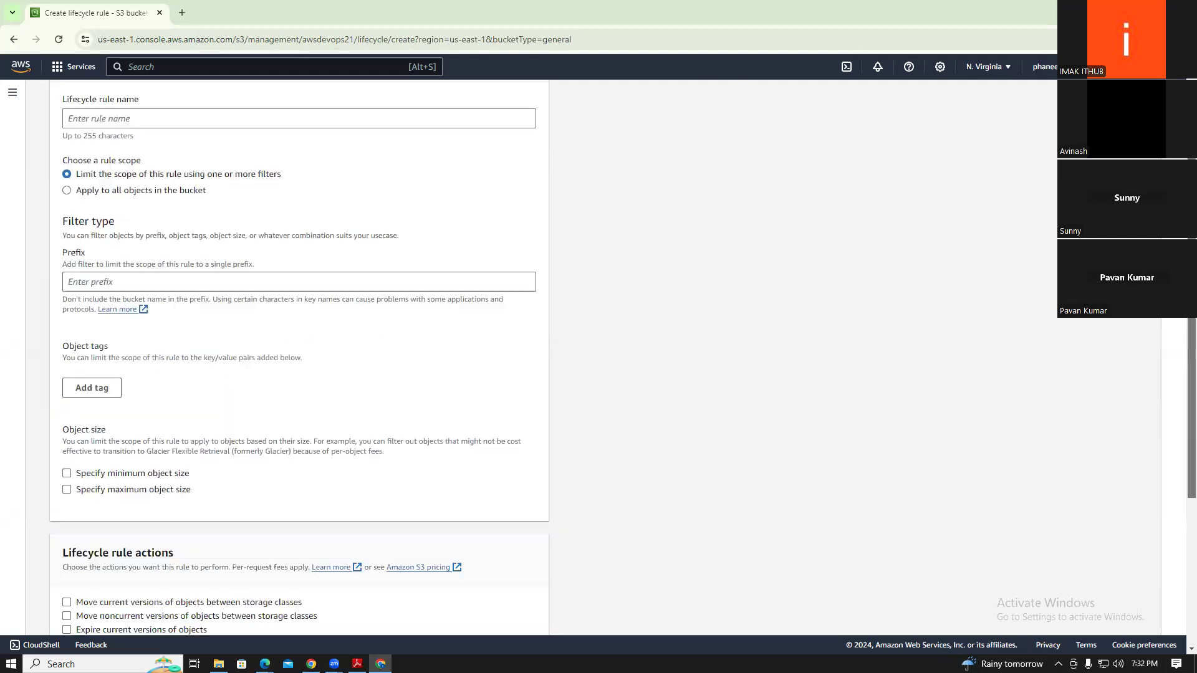
scroll(1180, 356, "down", 2)
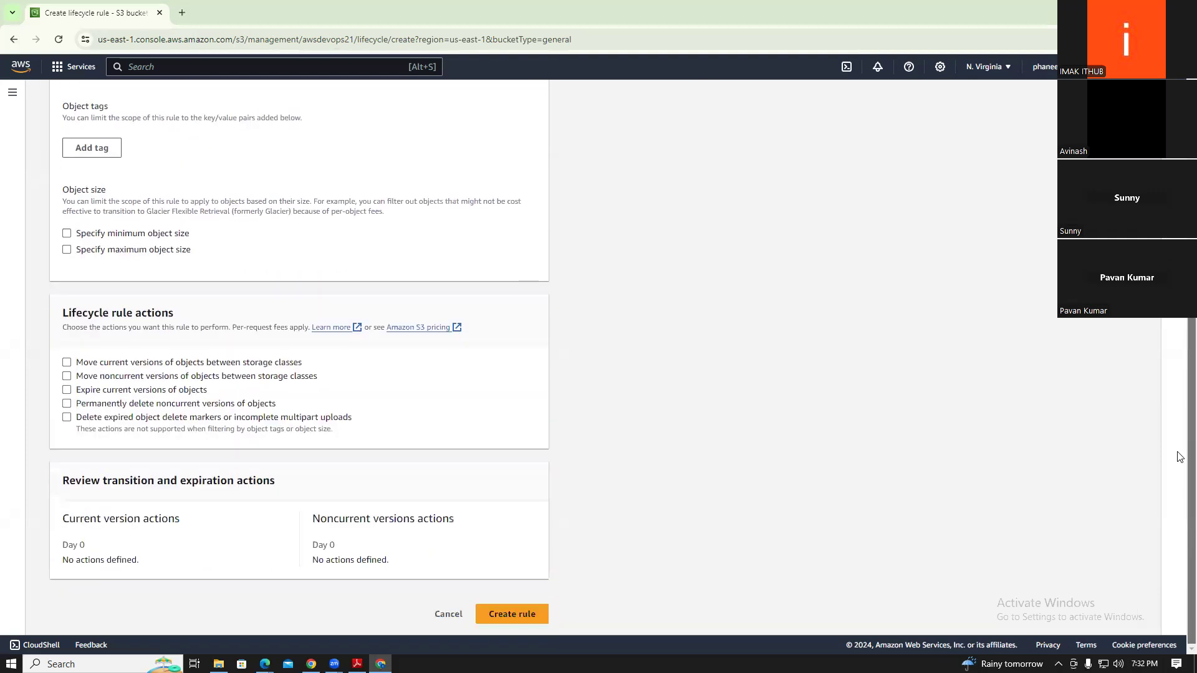
left_click_drag(92, 494, 334, 487)
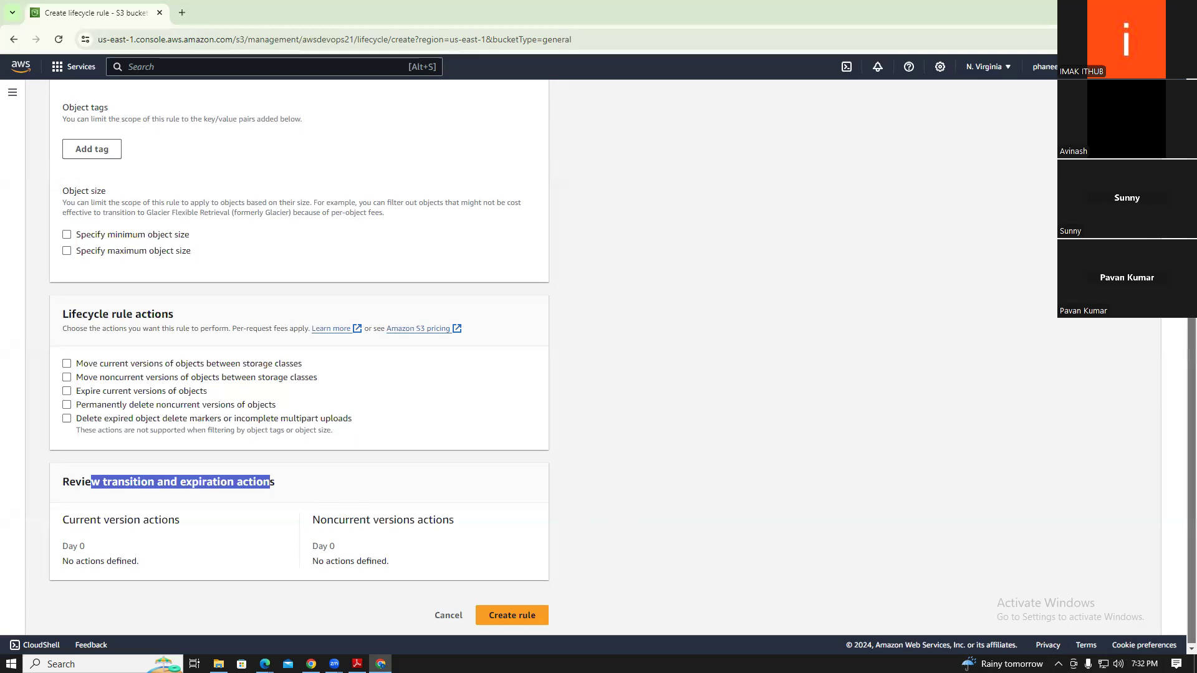
scroll(1192, 437, "up", 2)
scroll(1192, 436, "up", 4)
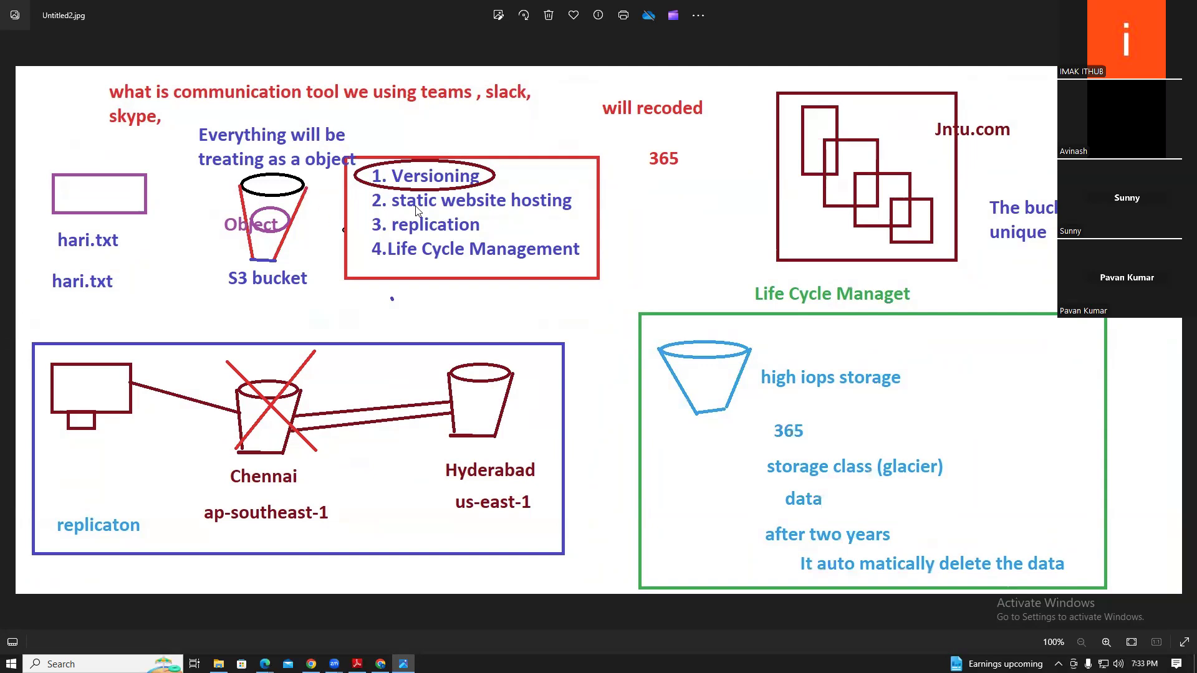
key("alt+Tab")
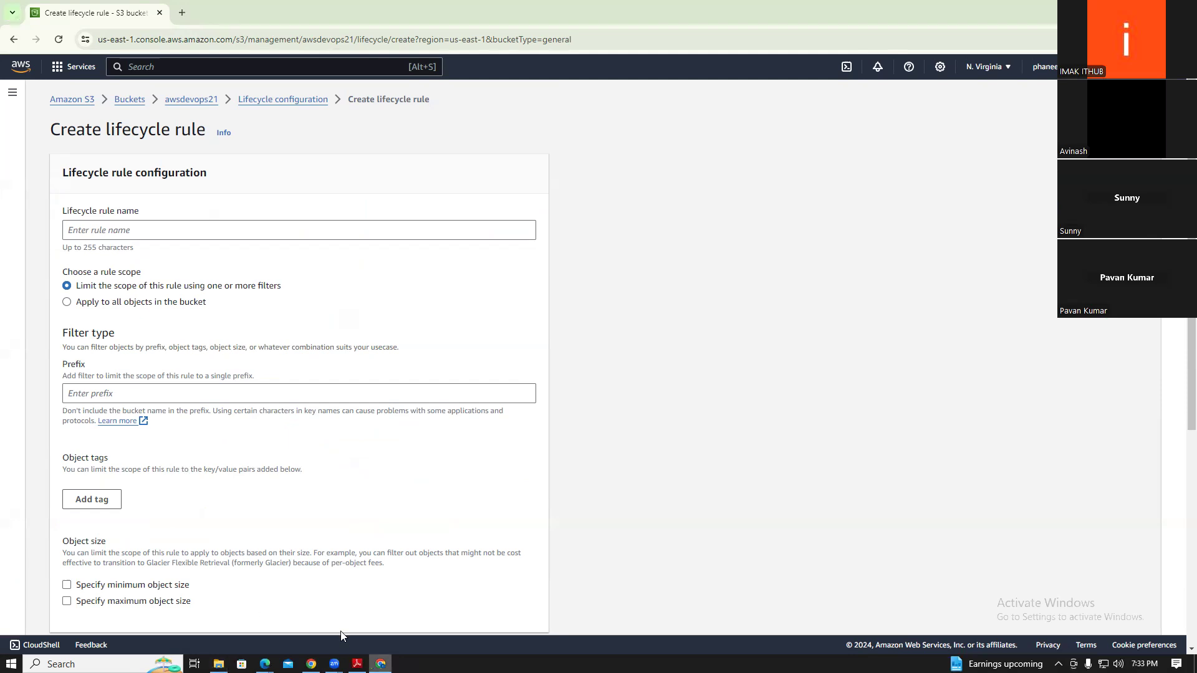
left_click(56, 100)
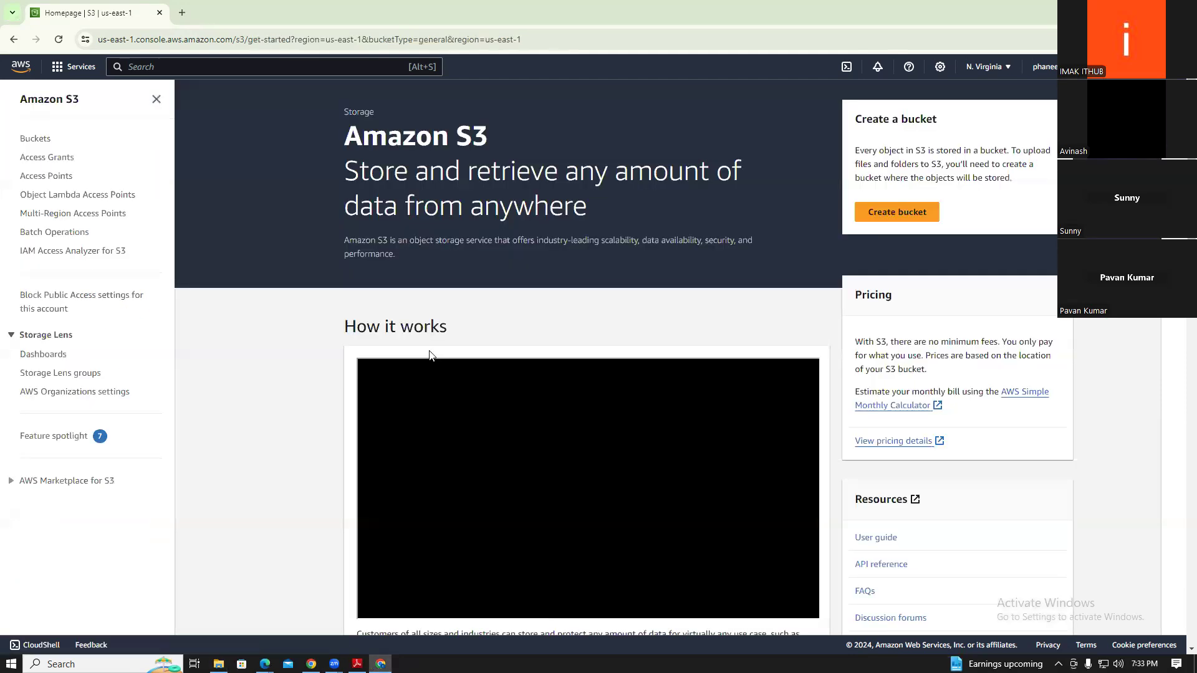
Reopen awsdevops21, review its Properties, then edit Block public access, whose four options remain unchecked
left_click(27, 143)
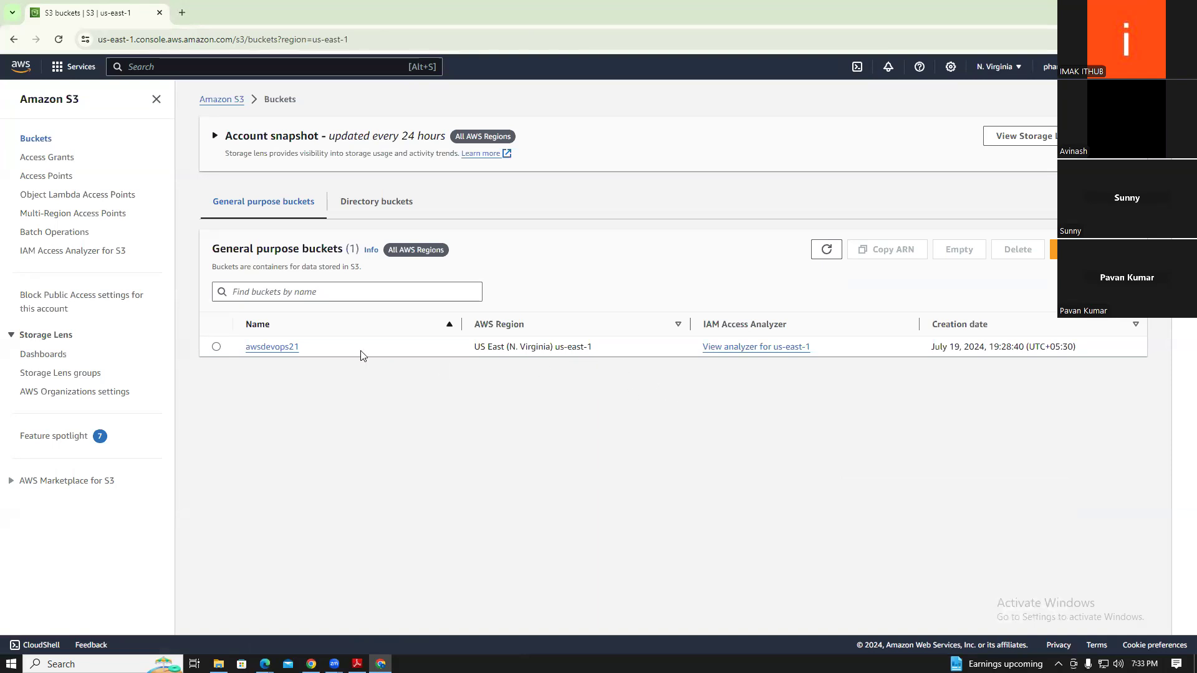
left_click(273, 347)
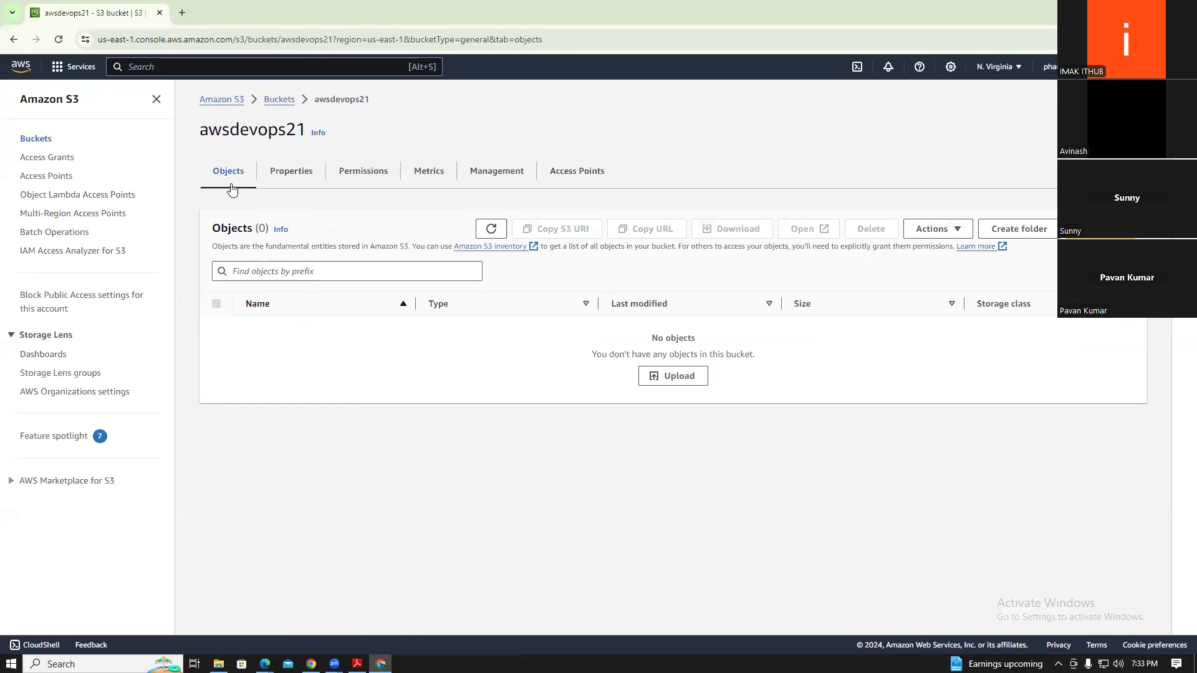
left_click(303, 187)
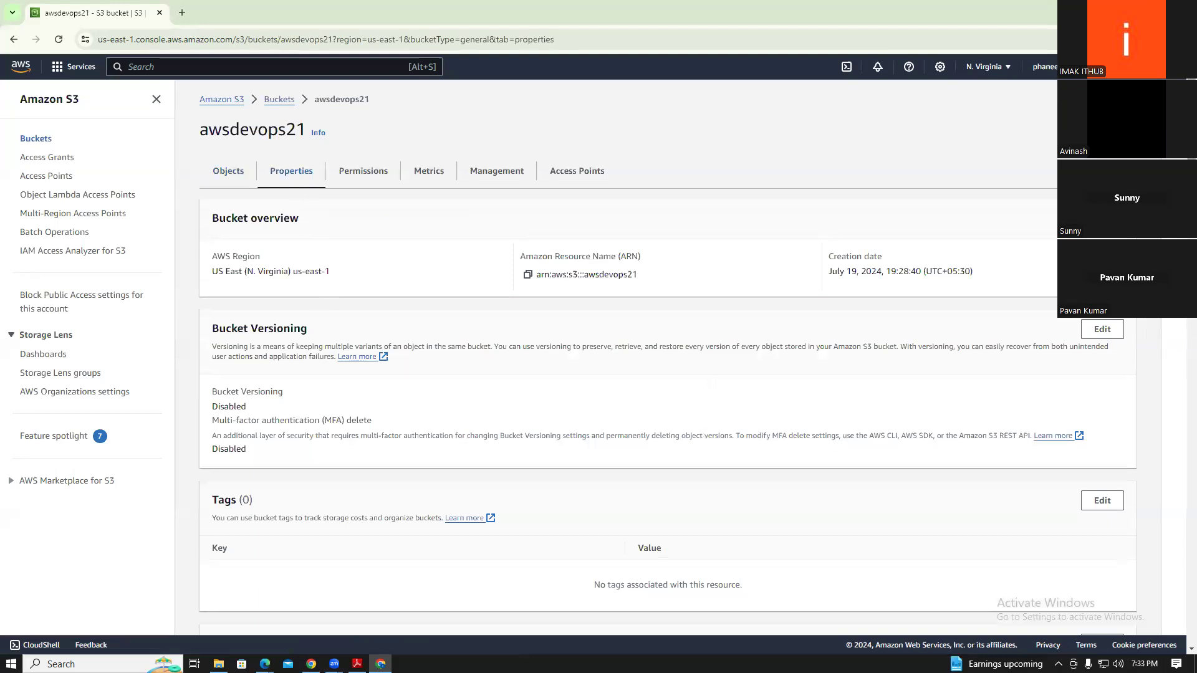
scroll(667, 356, "down", 5)
scroll(1180, 474, "down", 9)
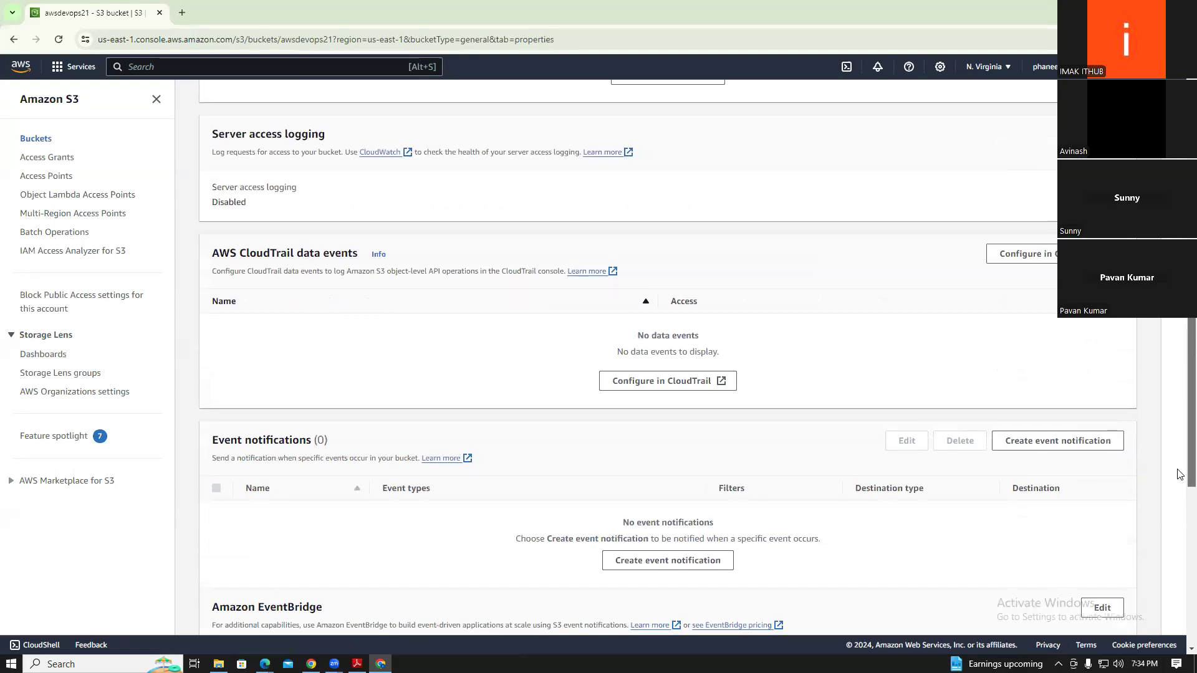
scroll(1180, 492, "down", 7)
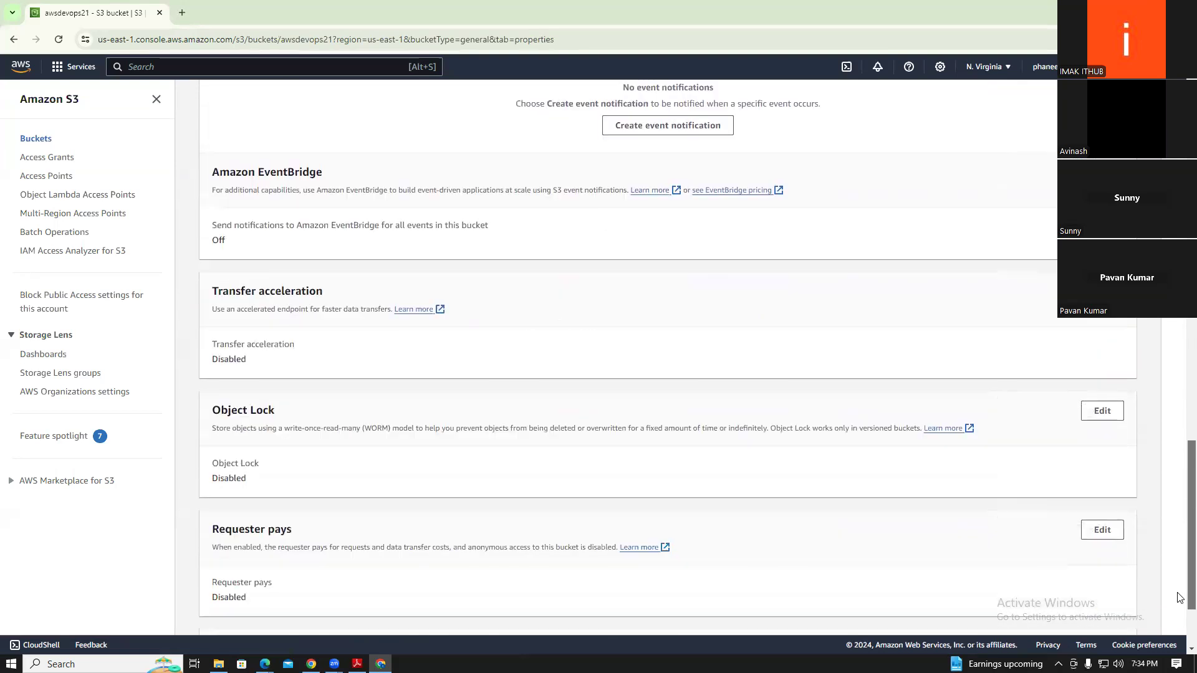
scroll(1179, 597, "down", 2)
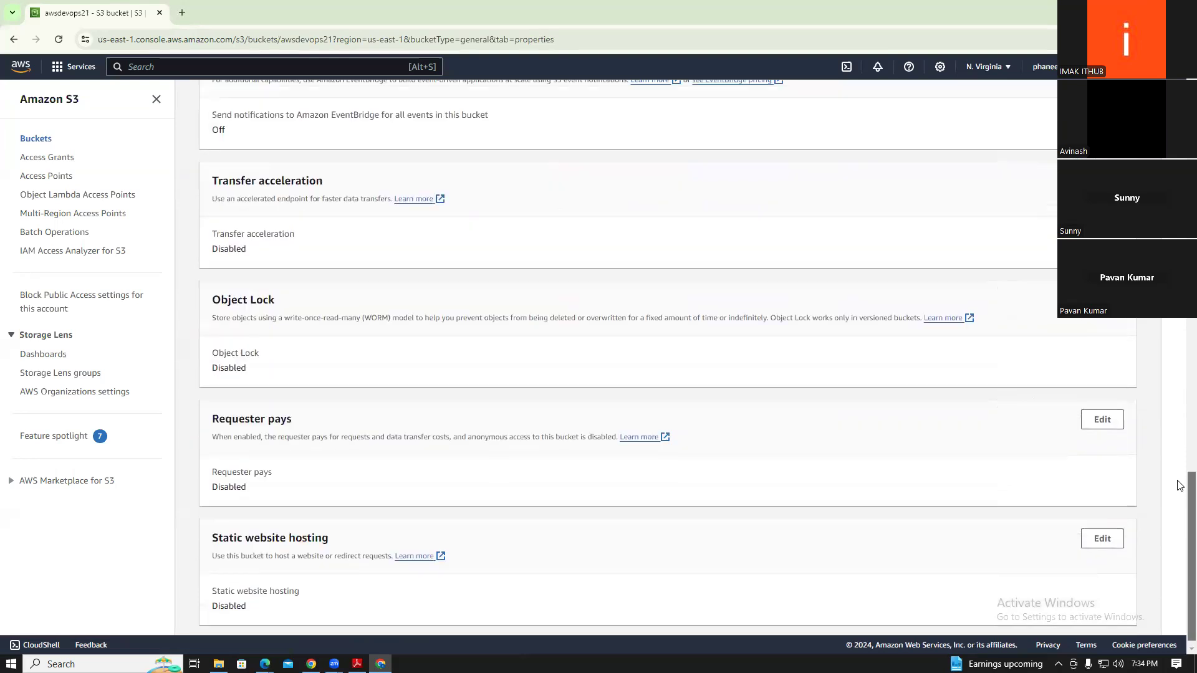
left_click_drag(1179, 484, 1179, 103)
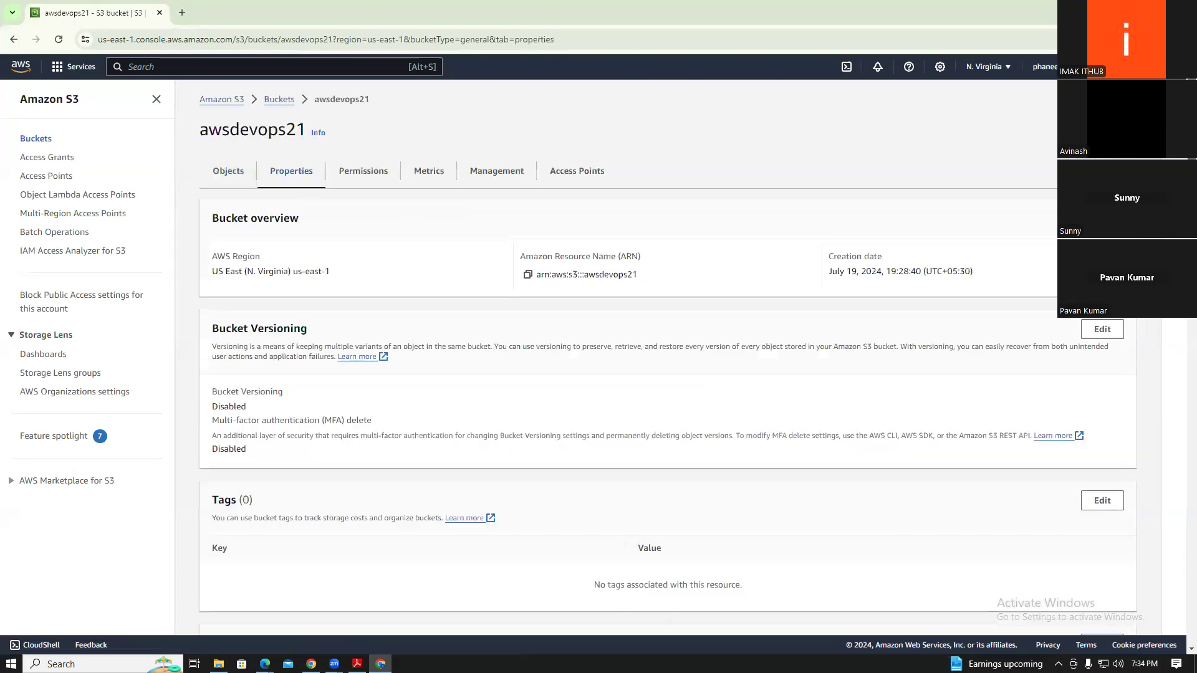
left_click(377, 171)
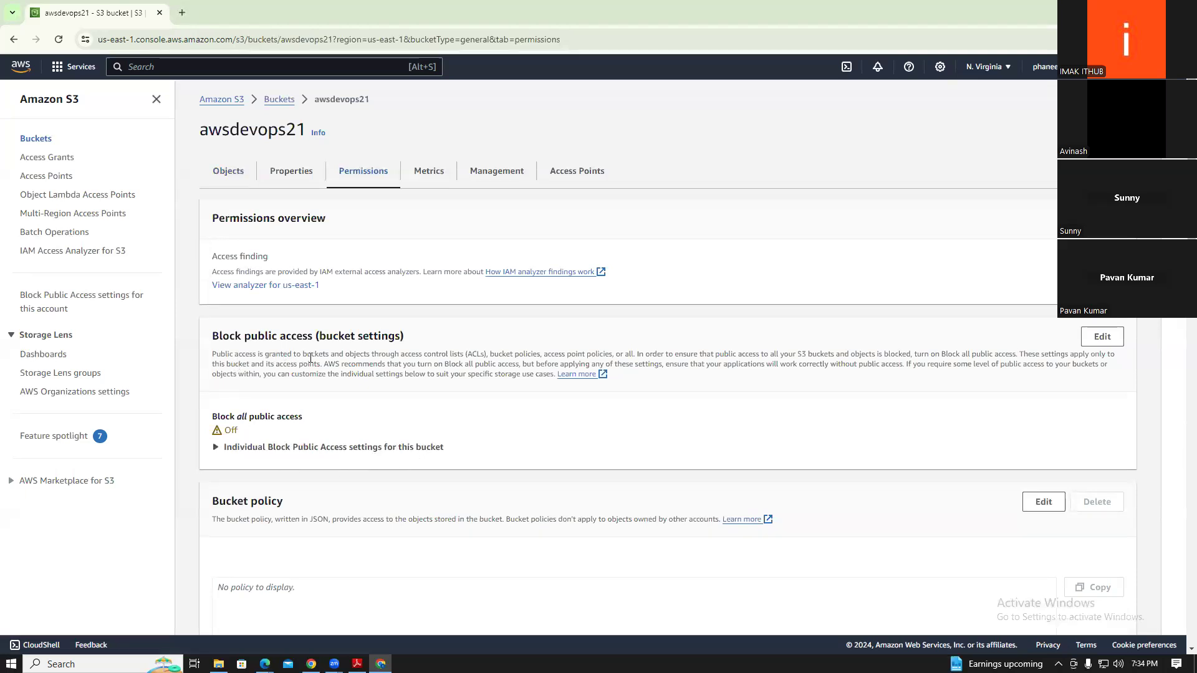
left_click(1101, 338)
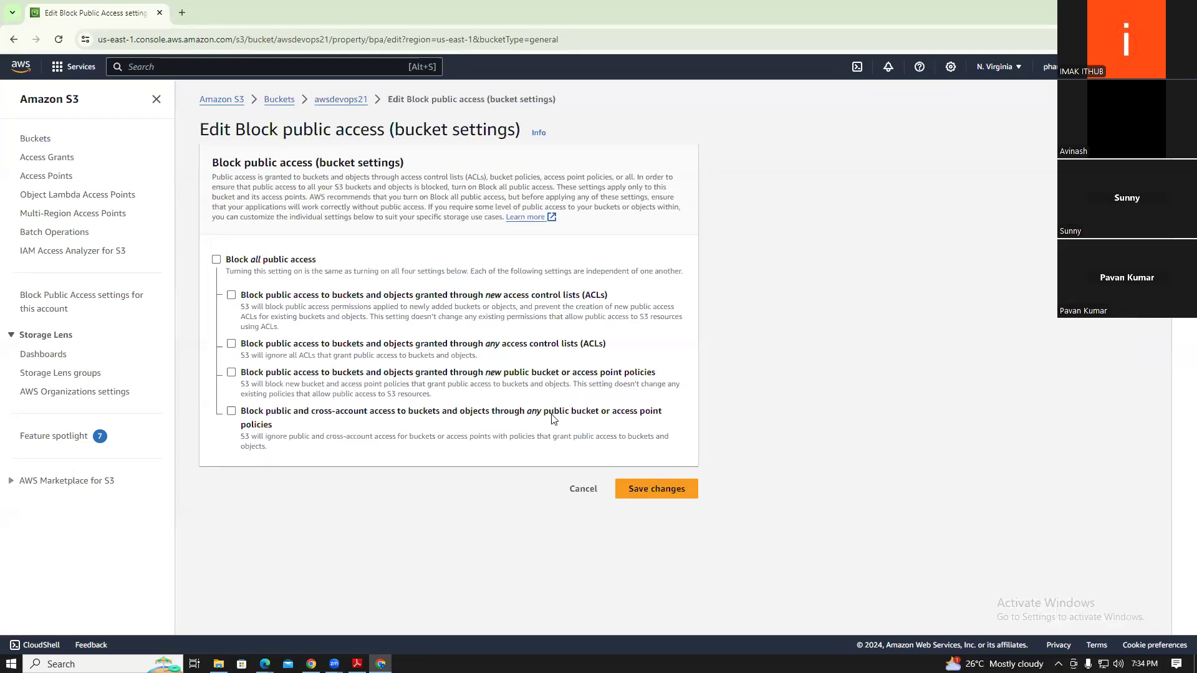
Cancel the Block public access save confirmation and return to the empty awsdevops21 Objects list
left_click(677, 489)
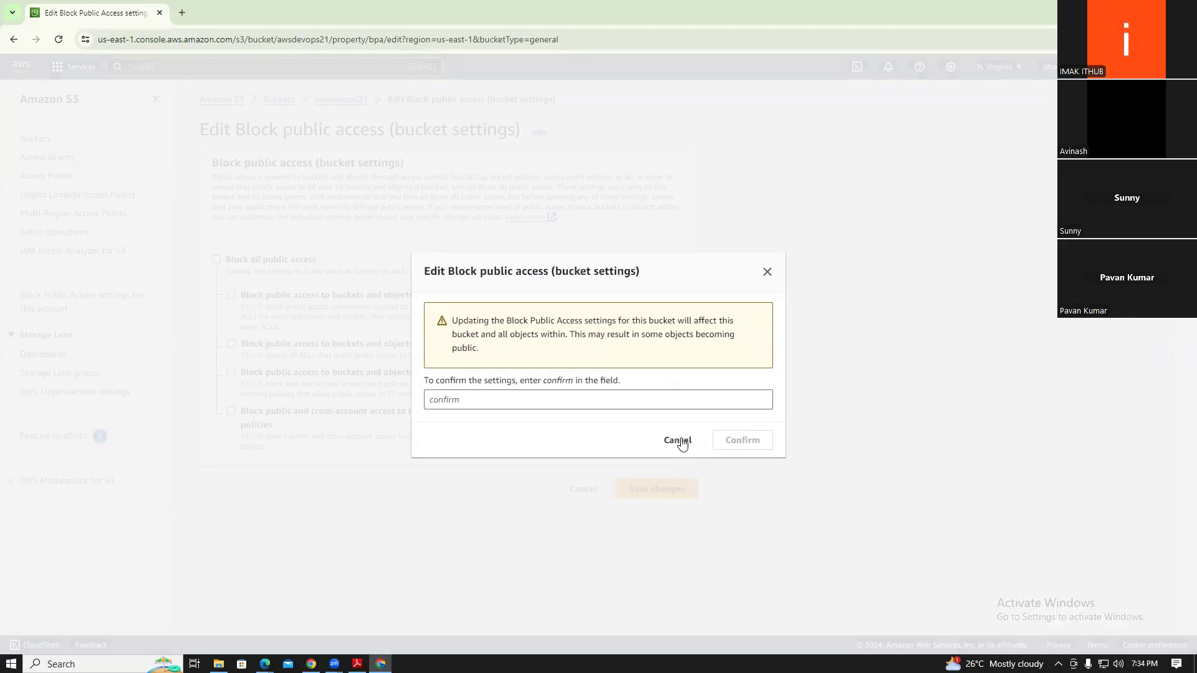
left_click(677, 441)
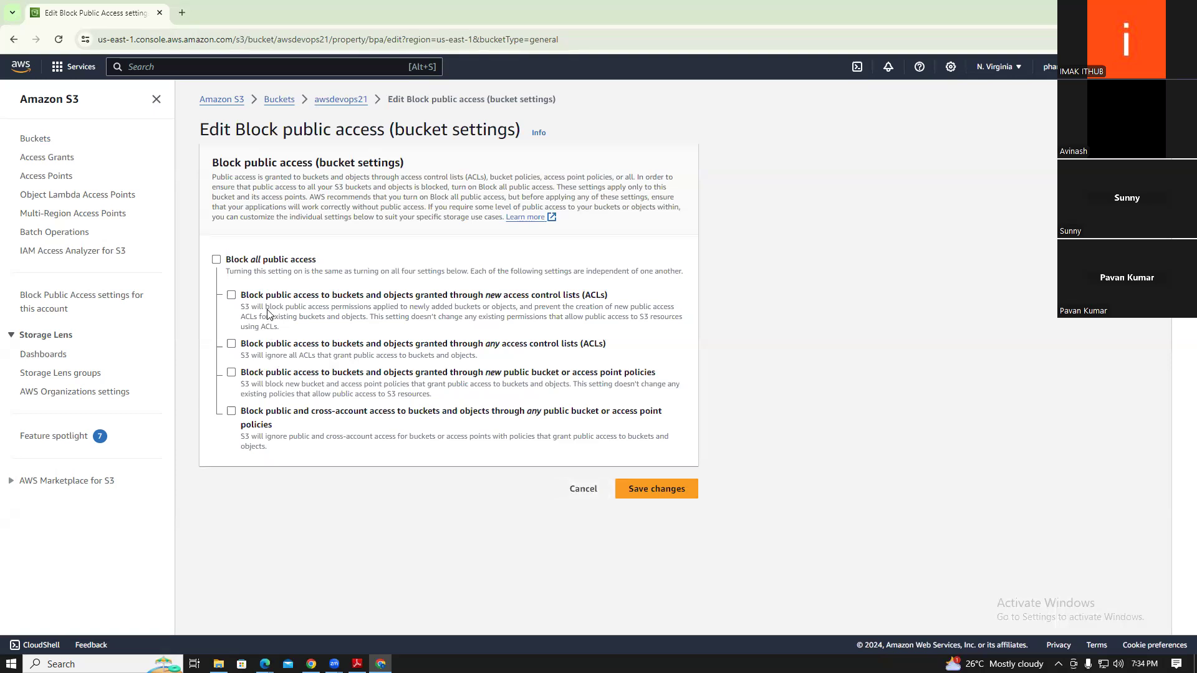
left_click(342, 101)
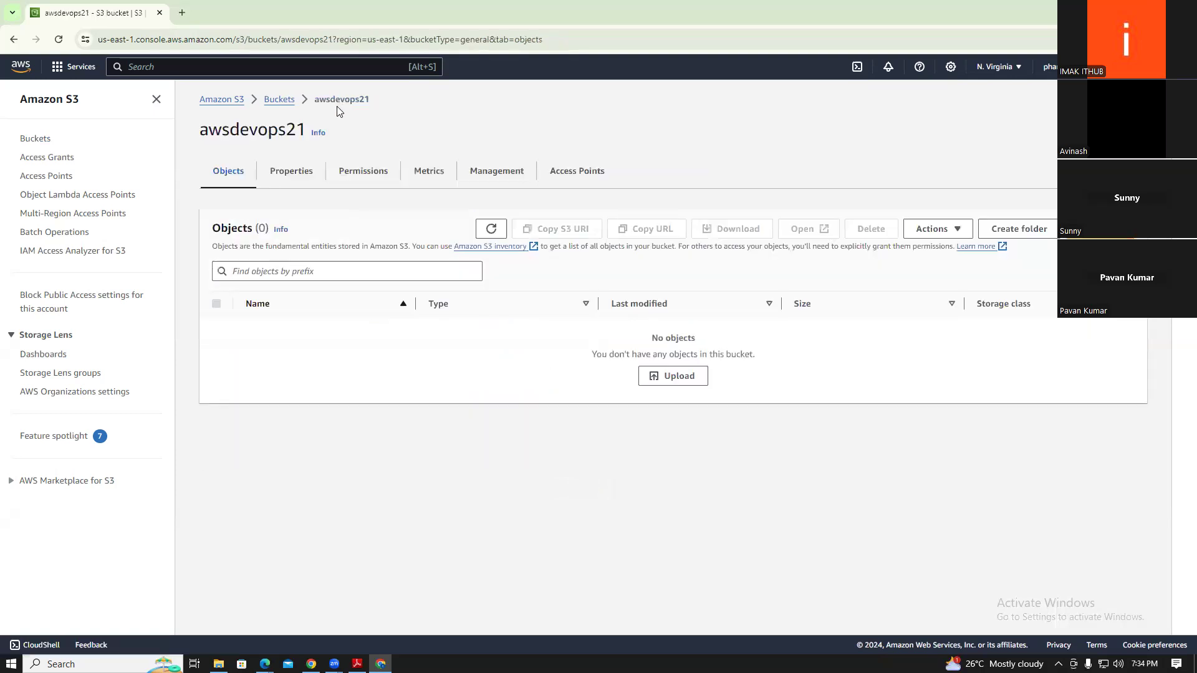
View the bucket policy and Block public access editors without changes, then open the awsdevops21 Upload page
left_click(362, 185)
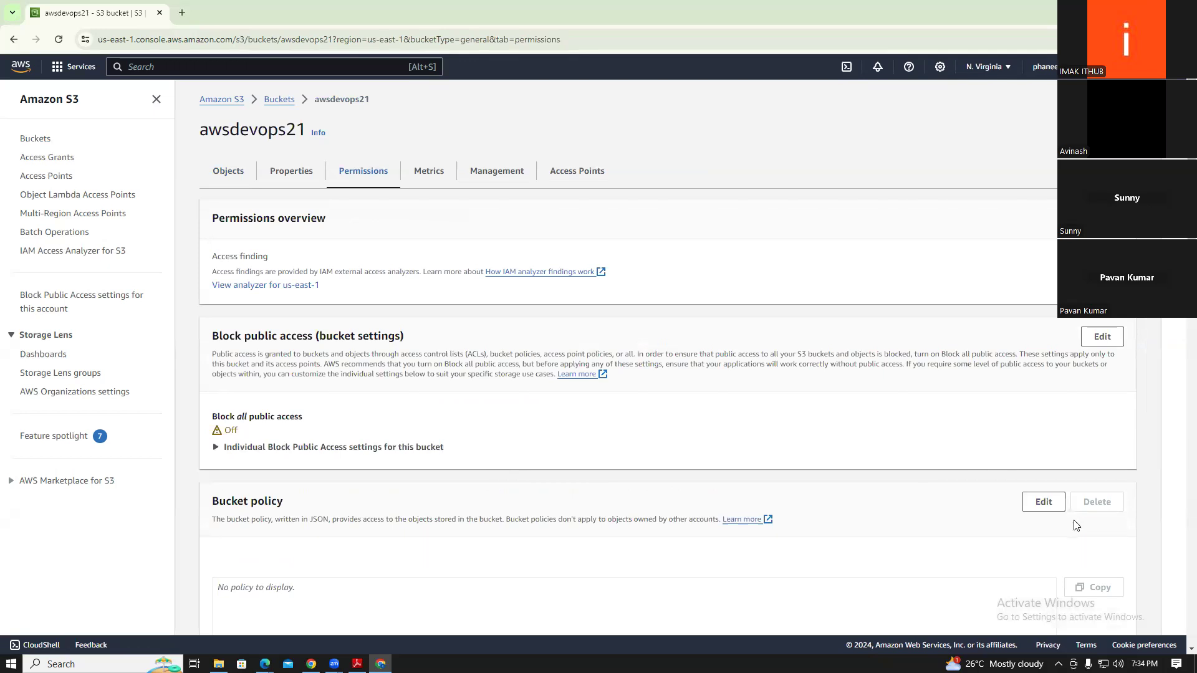
left_click(1057, 509)
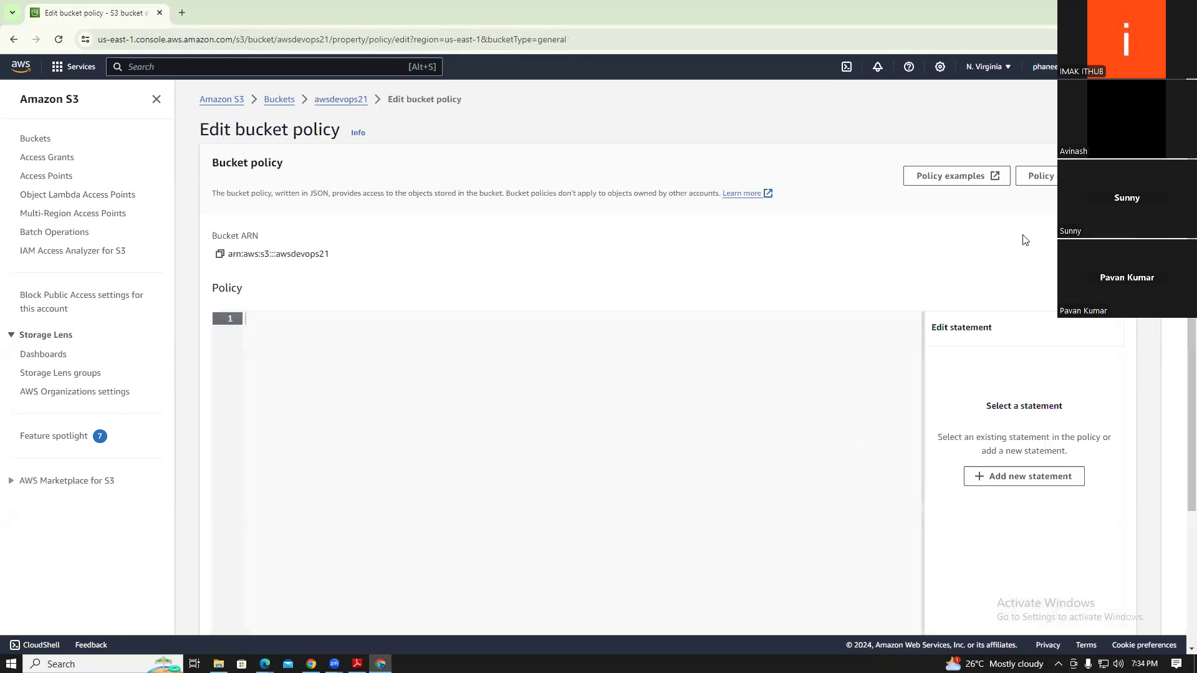
left_click(13, 38)
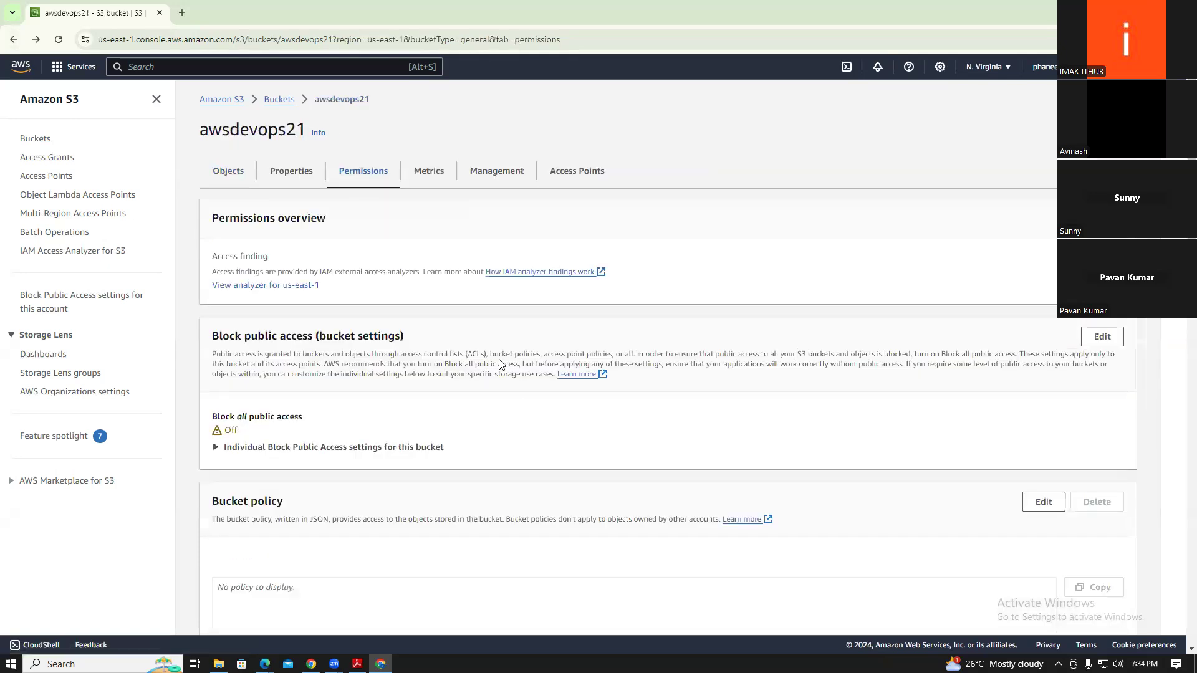
left_click(1102, 337)
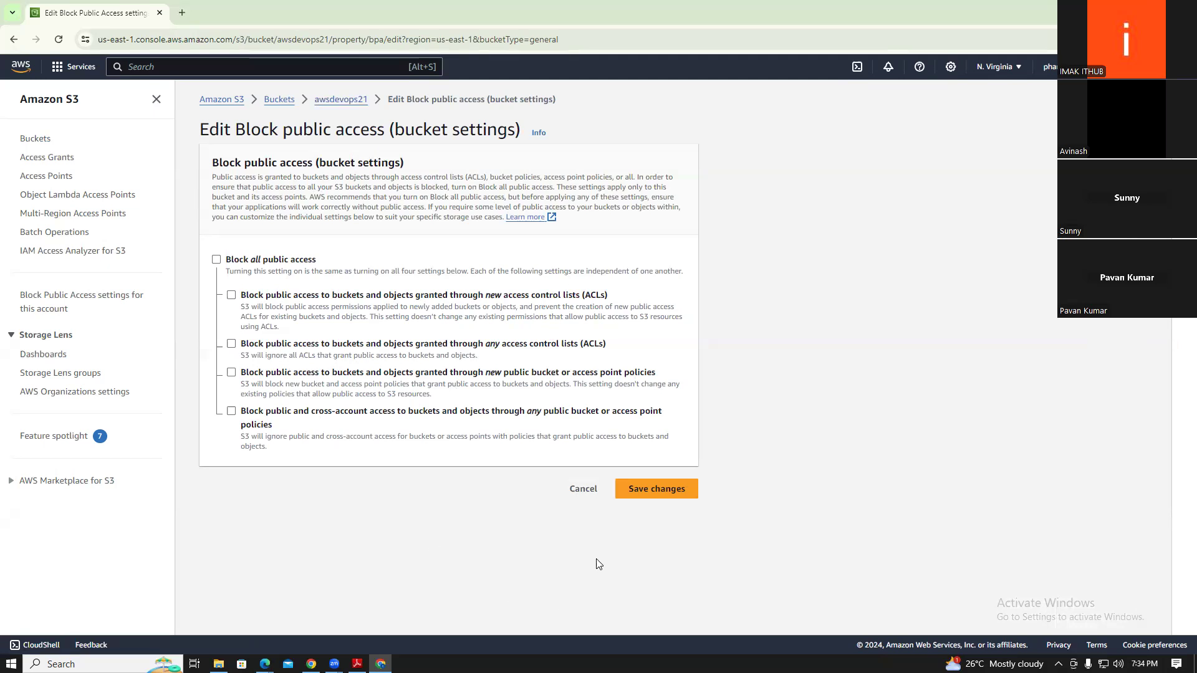
left_click(583, 490)
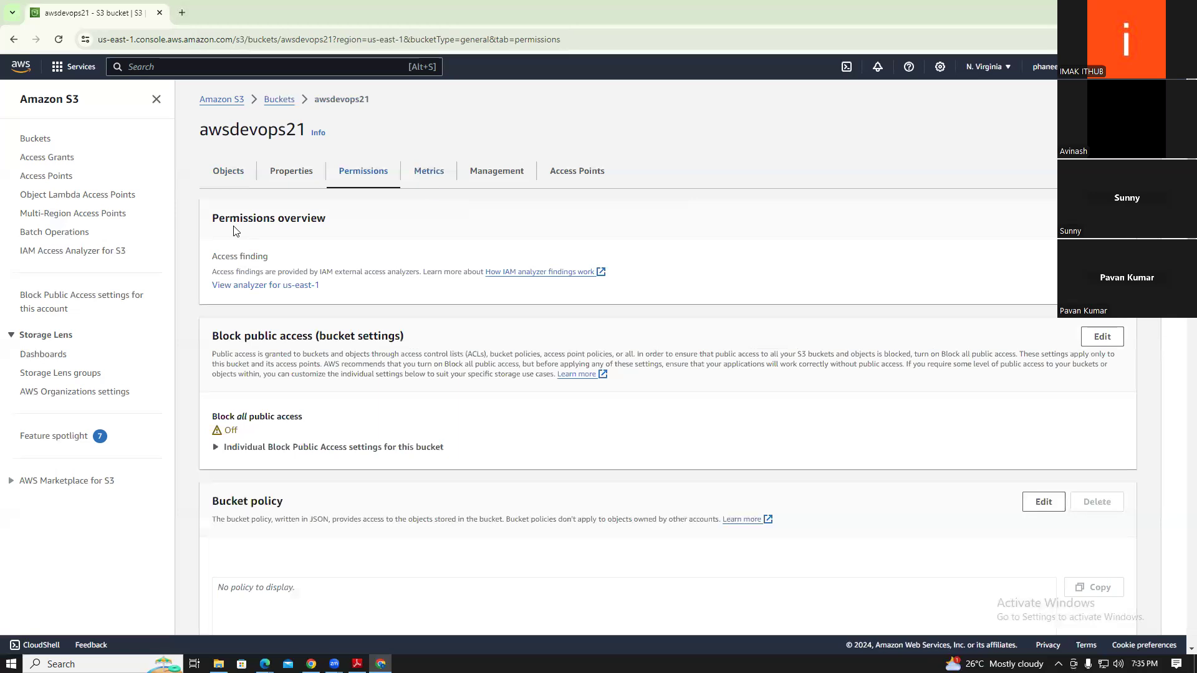
left_click(219, 177)
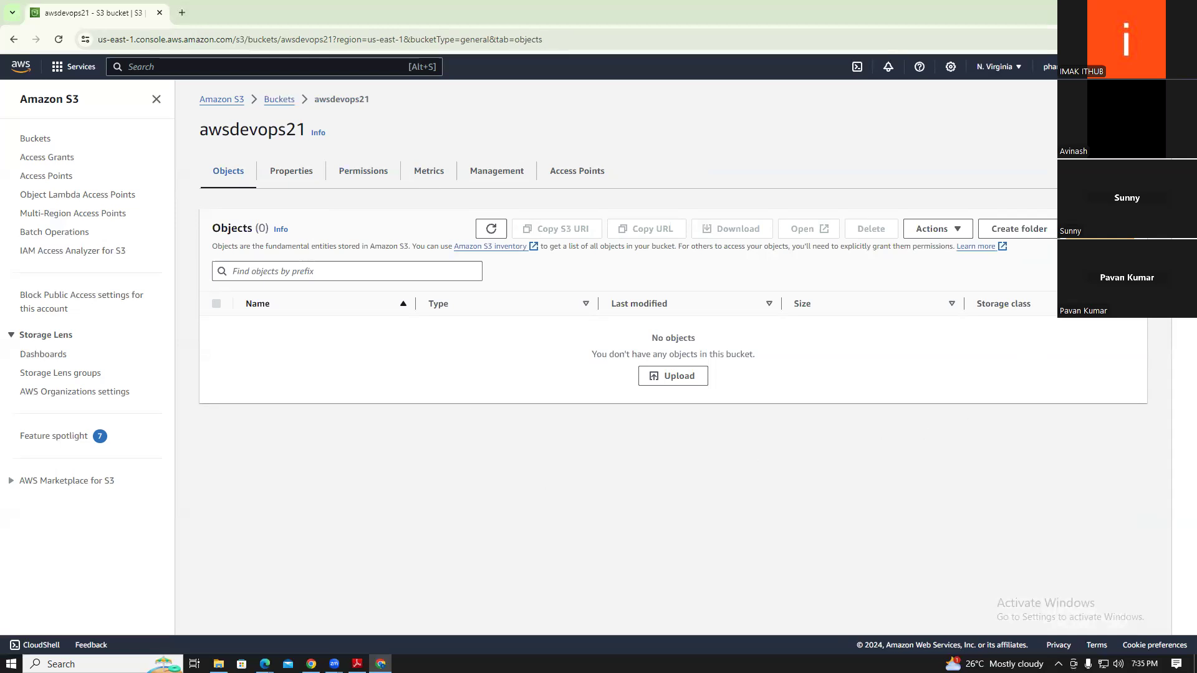
left_click(1100, 228)
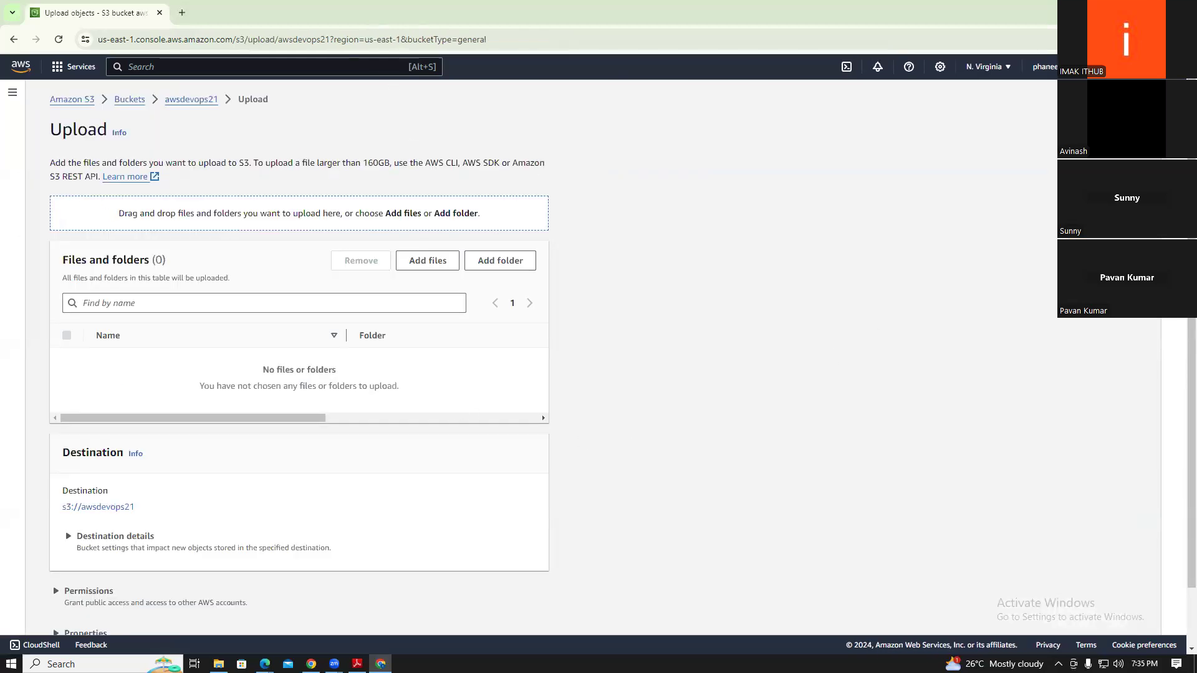
Drag Untitled.png (83.7 KB) from File Explorer onto the upload page and upload it
left_click(1154, 12)
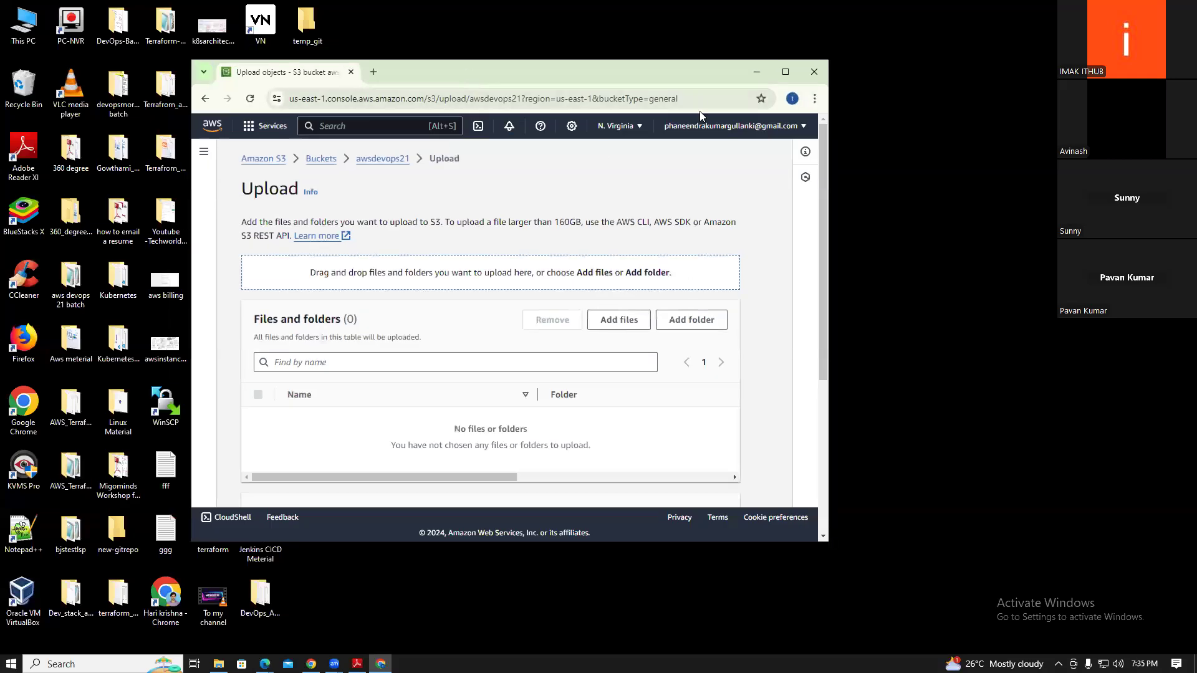
left_click_drag(700, 73, 942, 96)
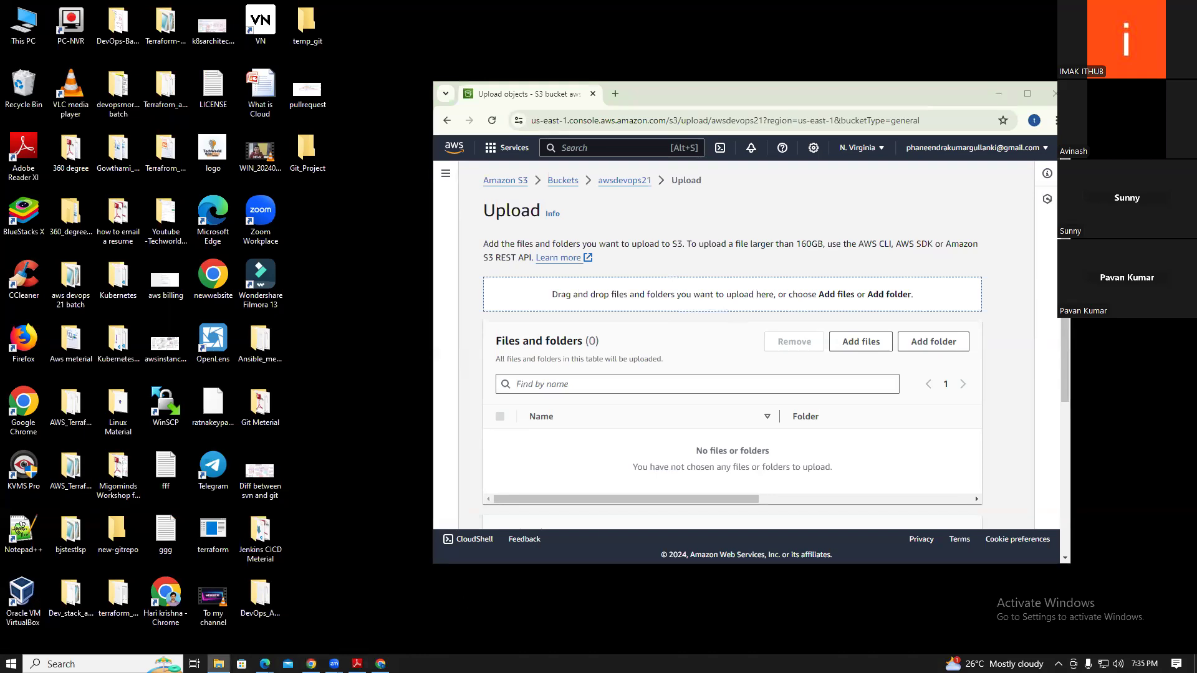
left_click(218, 664)
left_click_drag(706, 97, 827, 70)
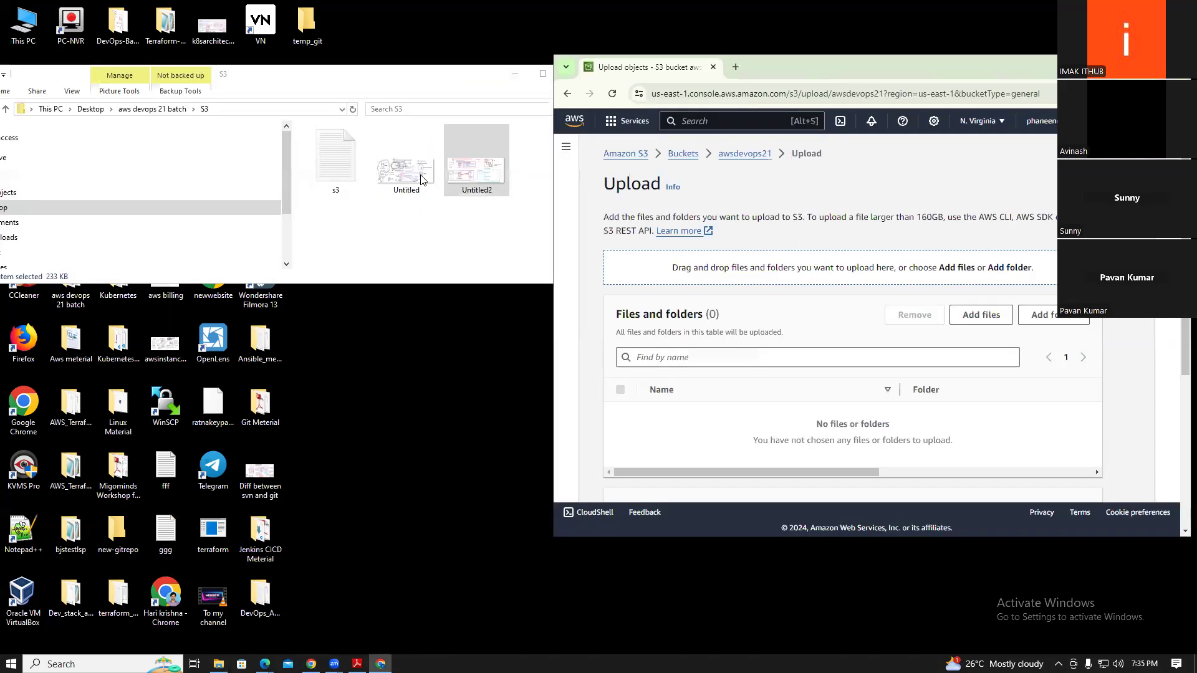
left_click(409, 170)
left_click_drag(409, 173, 778, 286)
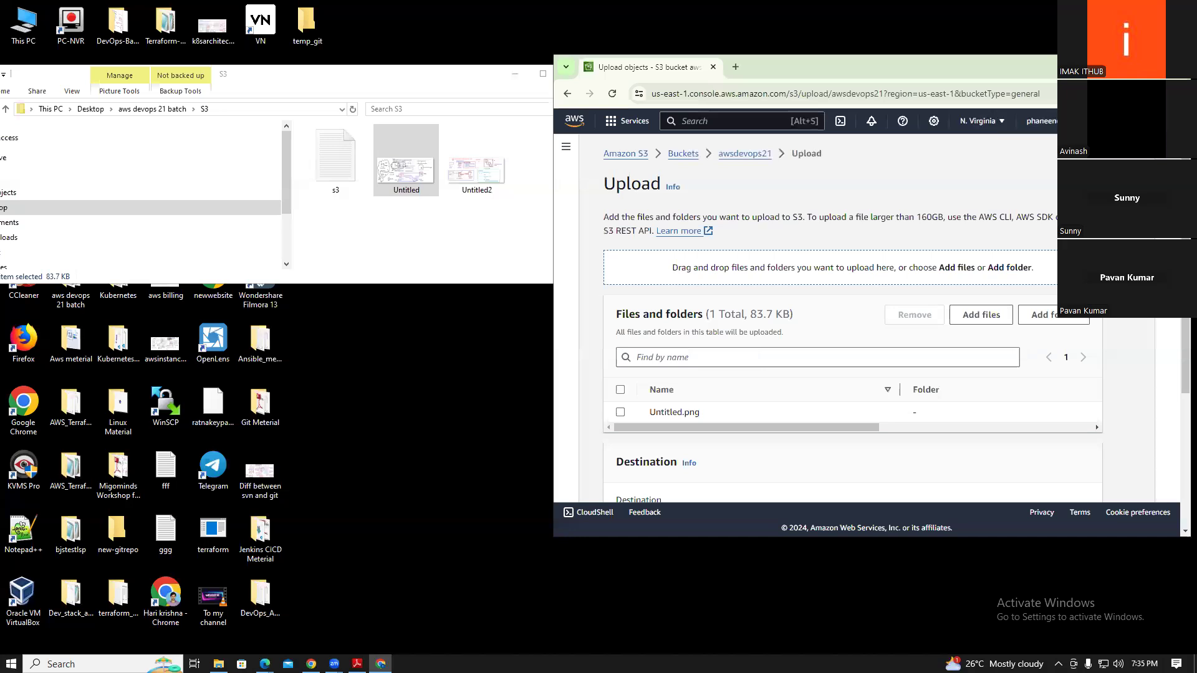
scroll(607, 409, "down", 3)
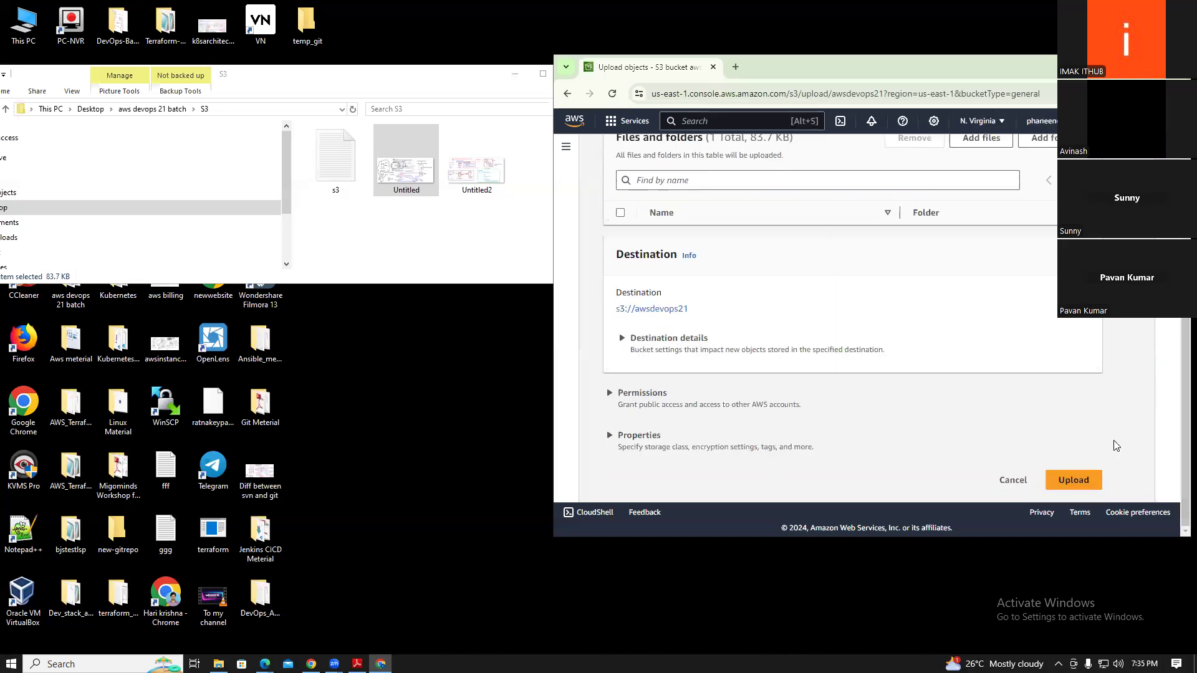
left_click(1099, 486)
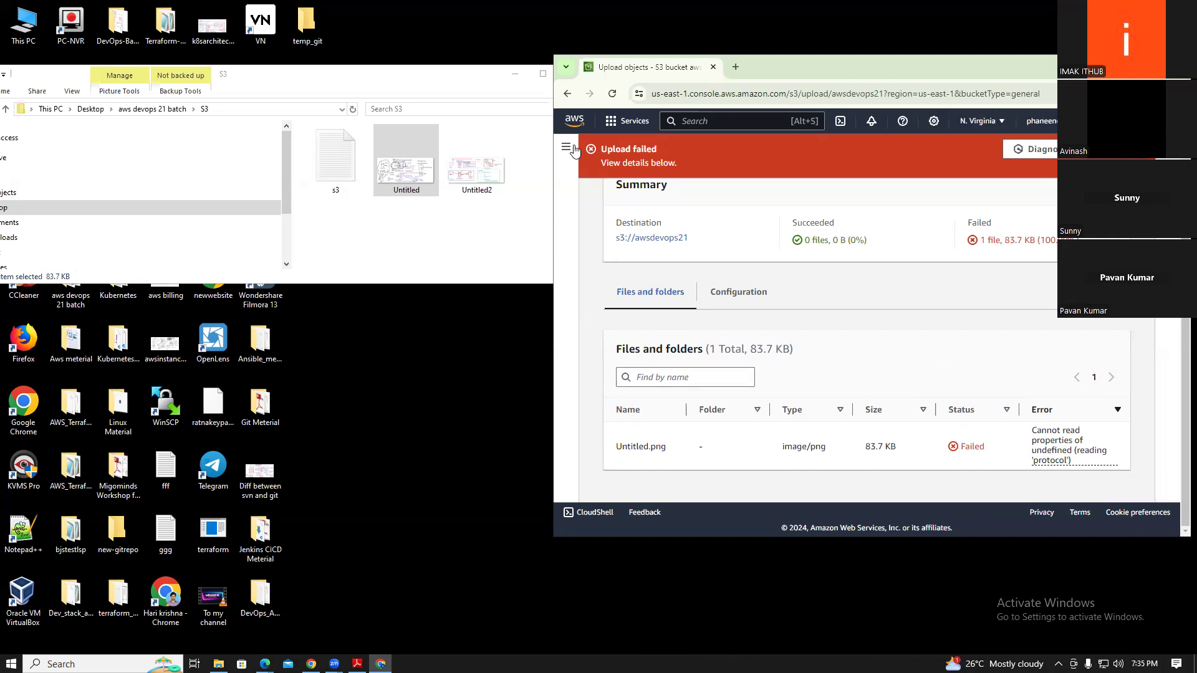
Go back to the Buckets list and reopen the awsdevops21 bucket
left_click(568, 97)
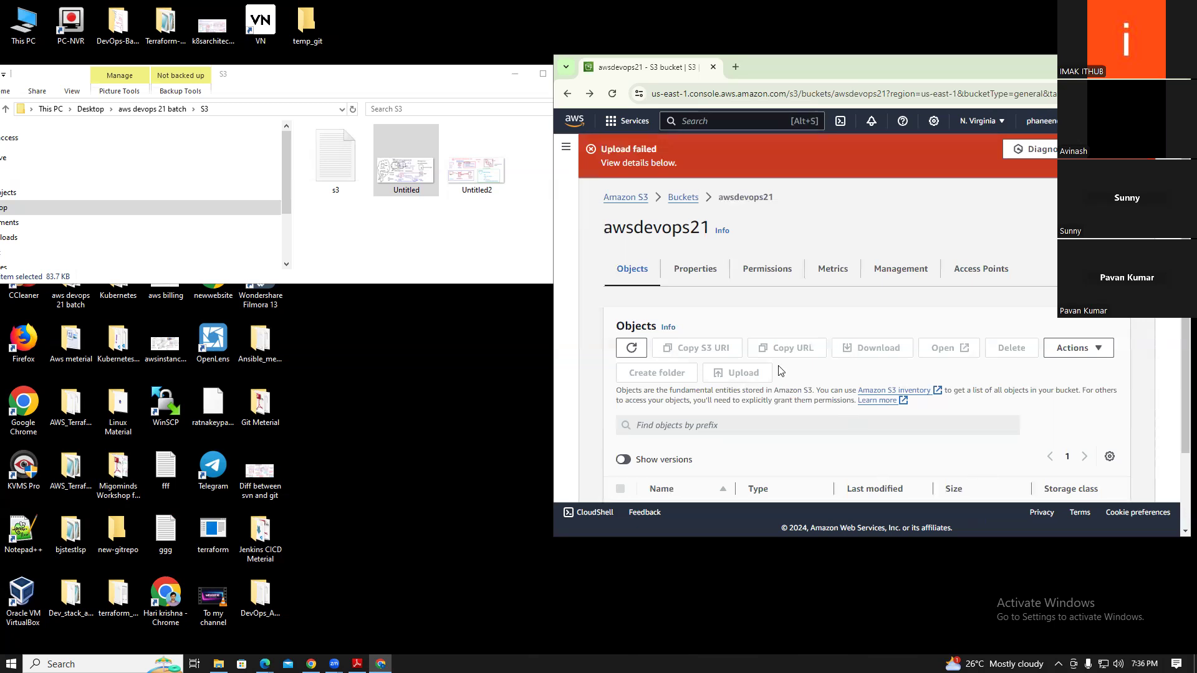
left_click(681, 195)
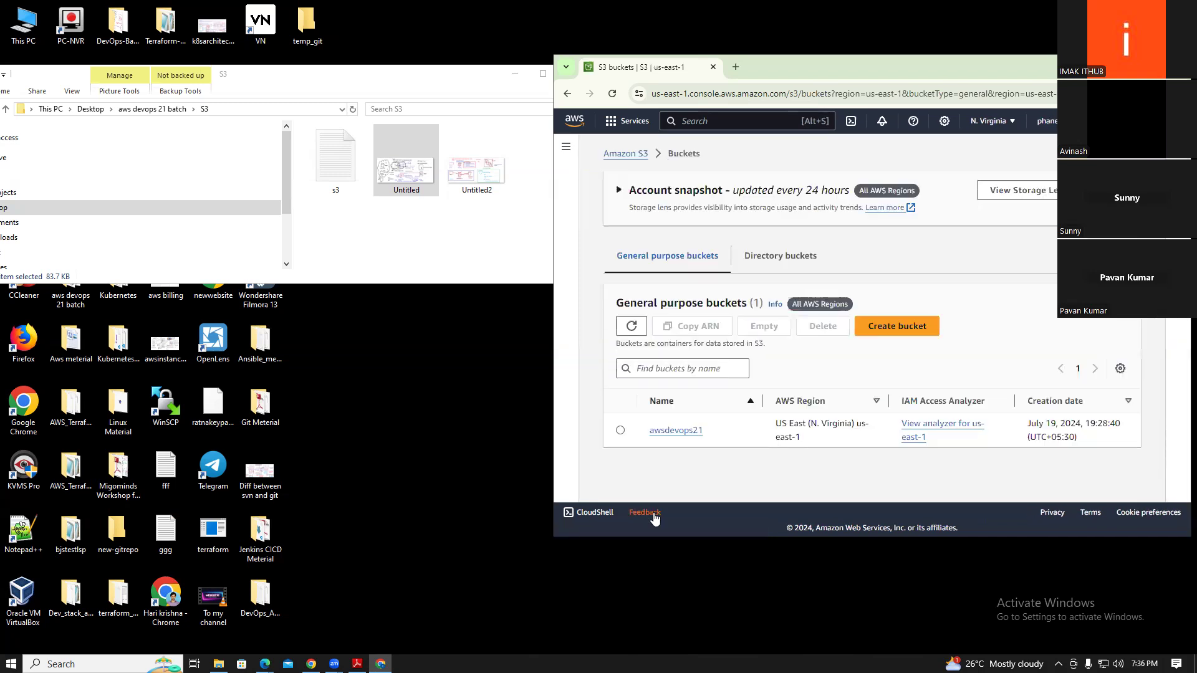
left_click(669, 434)
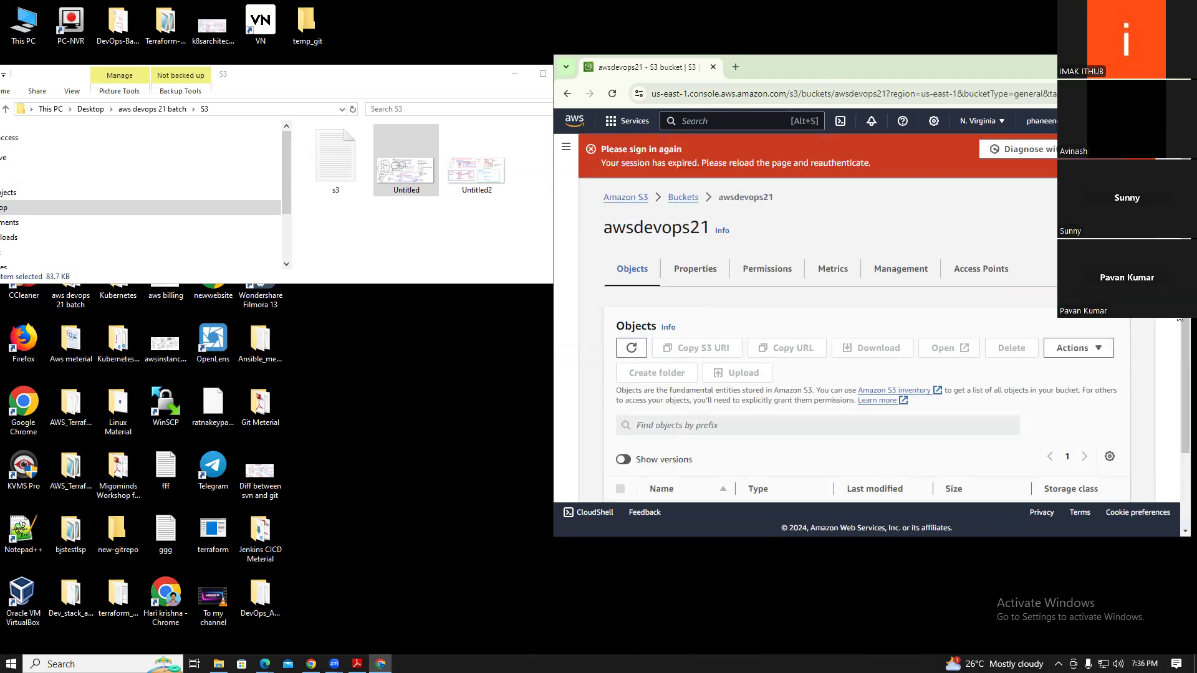
left_click_drag(1184, 330, 1179, 430)
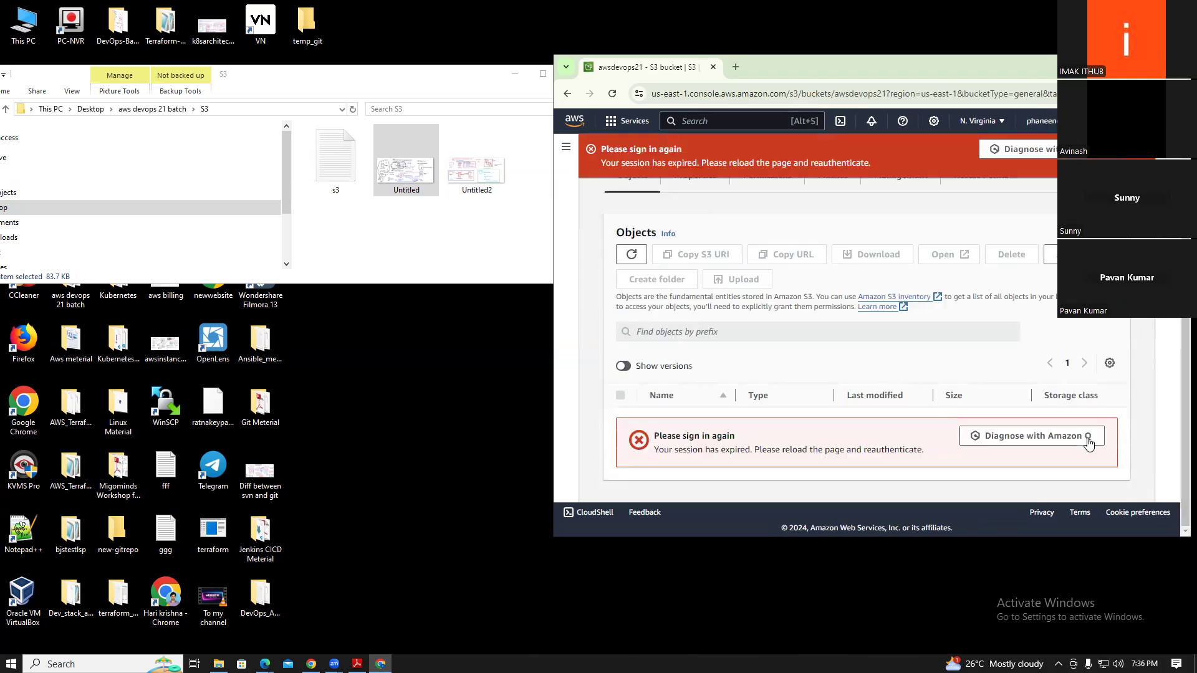
Run and close Amazon Q's session-error diagnosis, then reload to reach the root-user sign-in page
left_click(1021, 443)
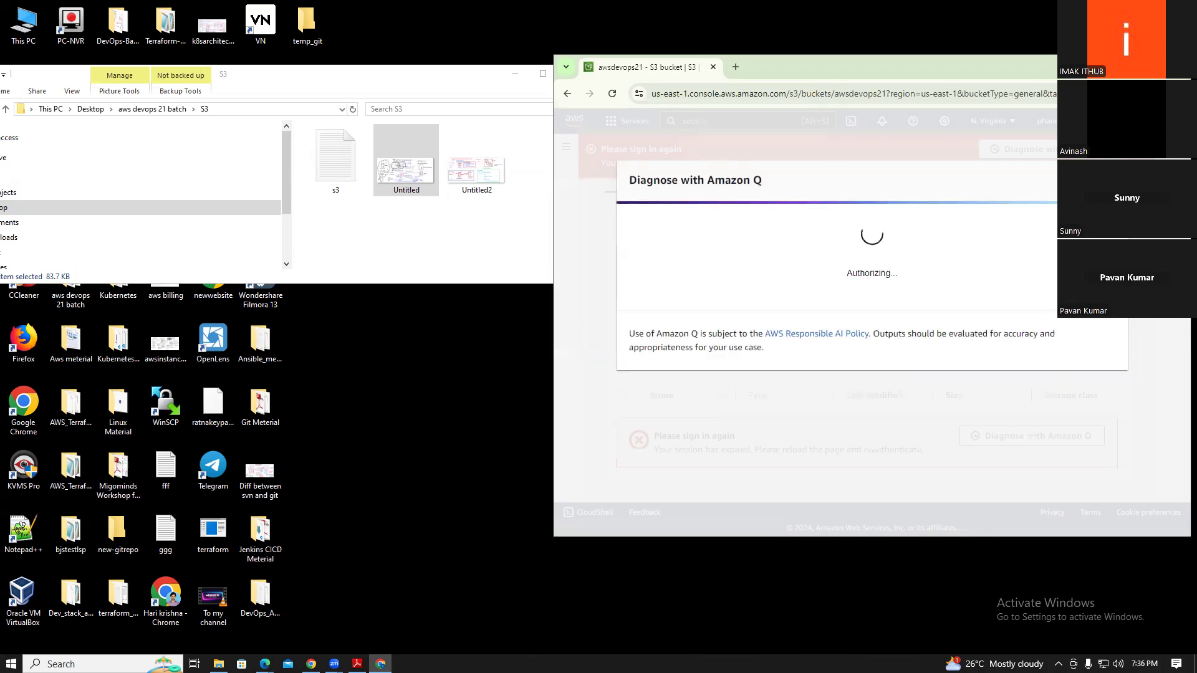
left_click(1109, 181)
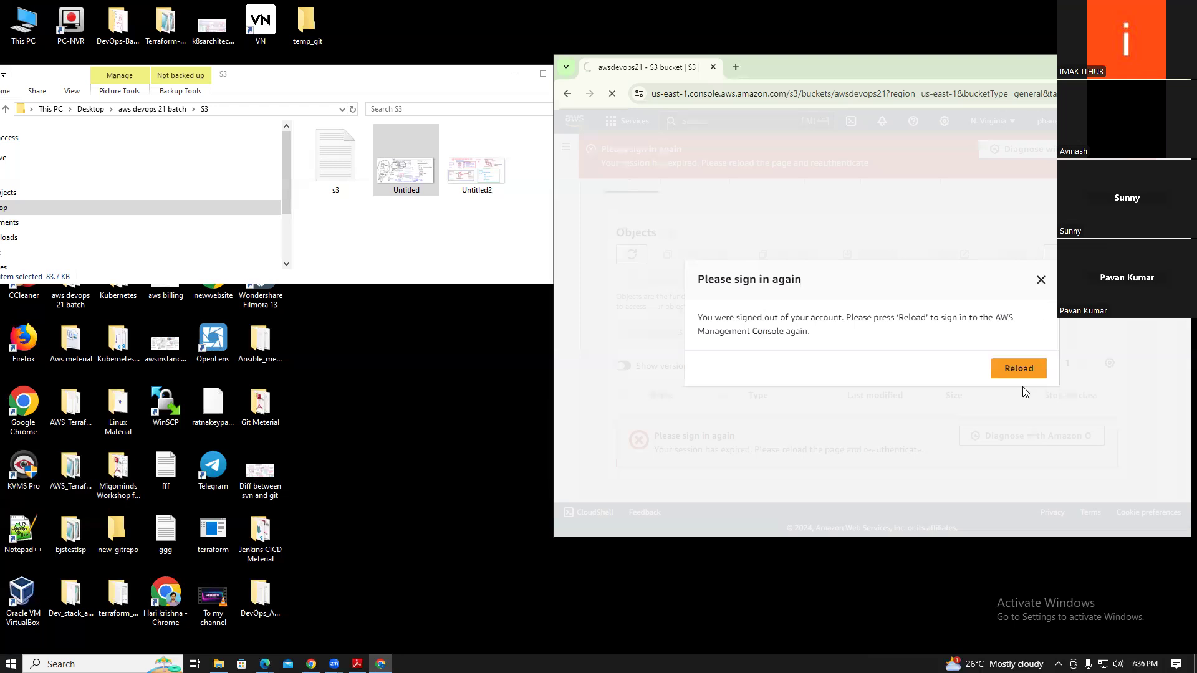
left_click(1019, 368)
left_click(1148, 66)
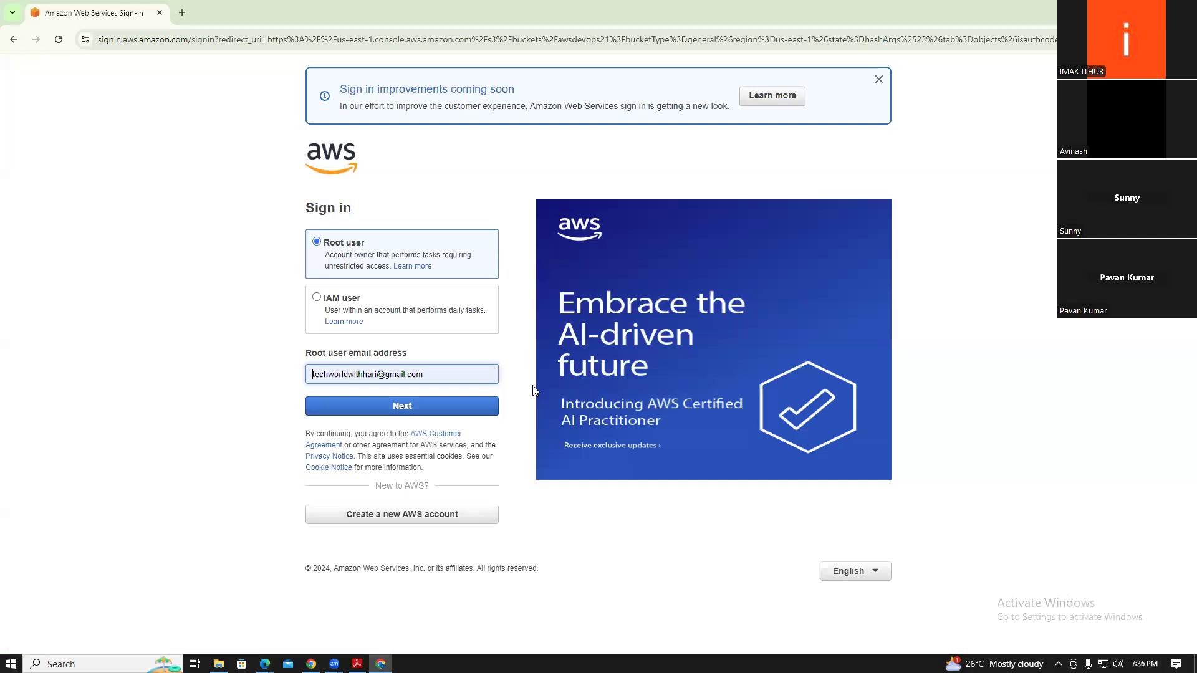
Replace the root user email with the correct account's address and continue to the password step
left_click(440, 370)
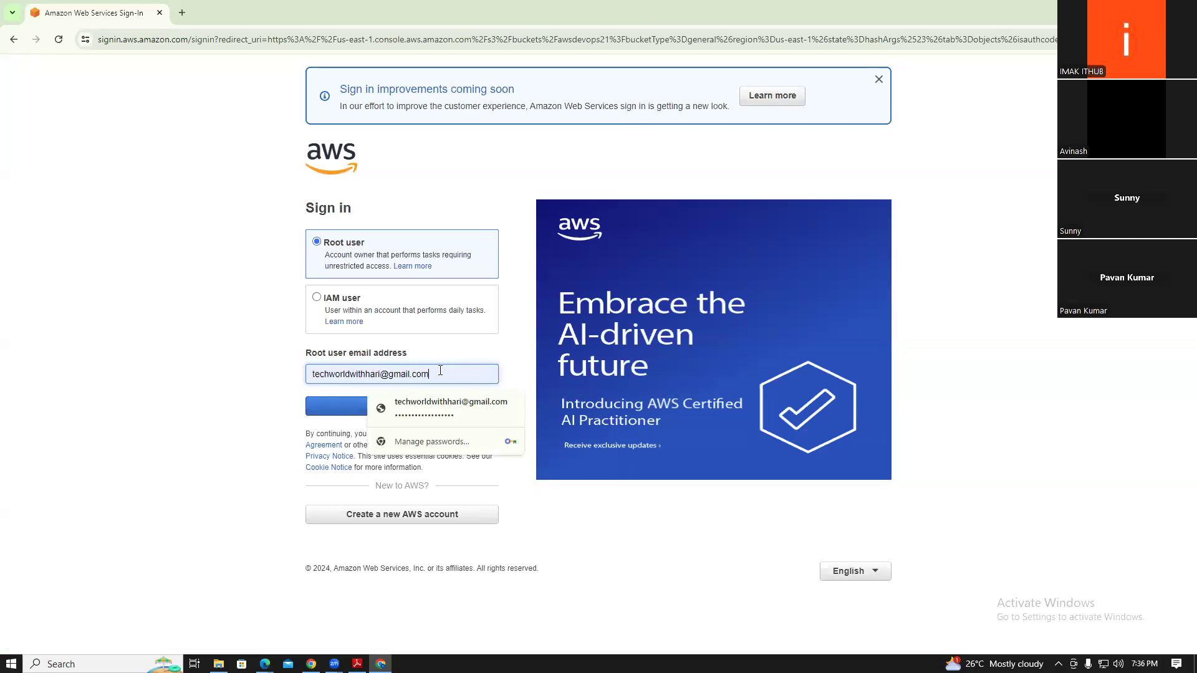
left_click_drag(436, 376, 294, 382)
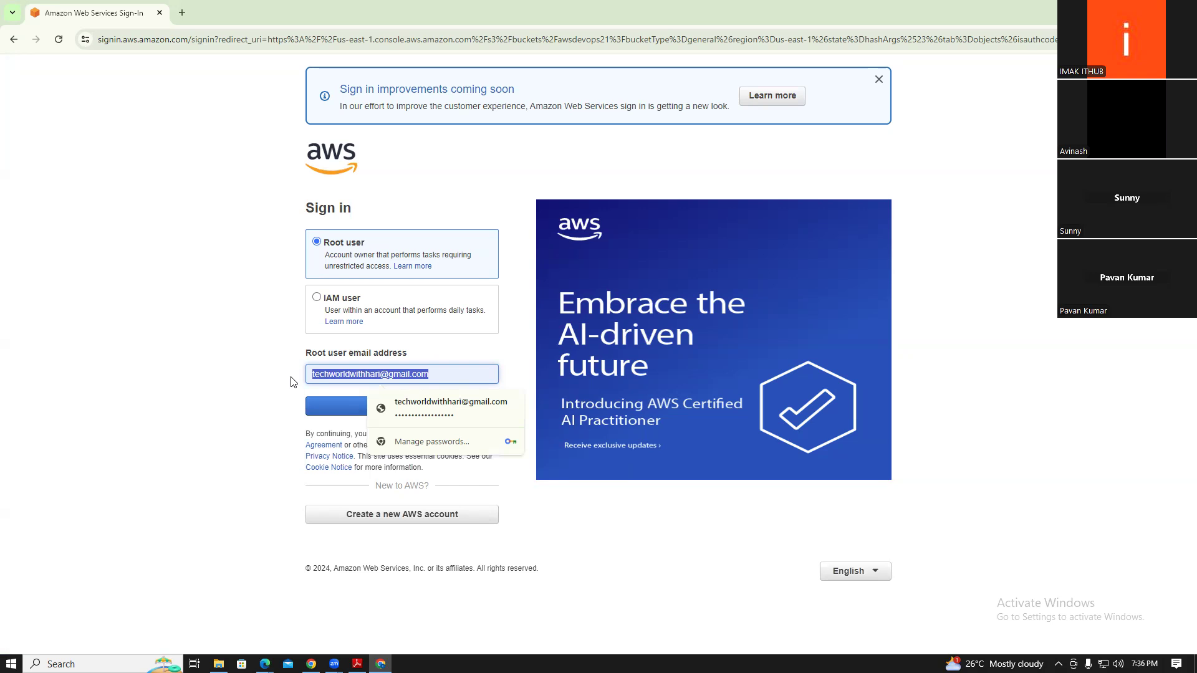
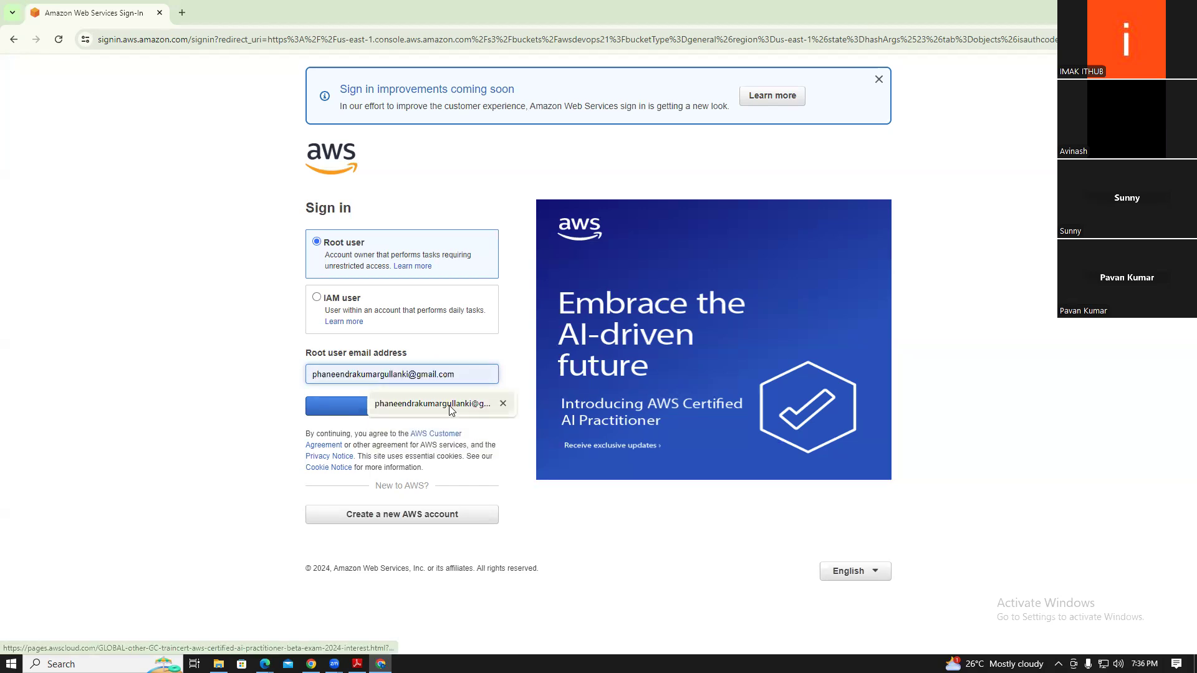
left_click(444, 404)
left_click(391, 409)
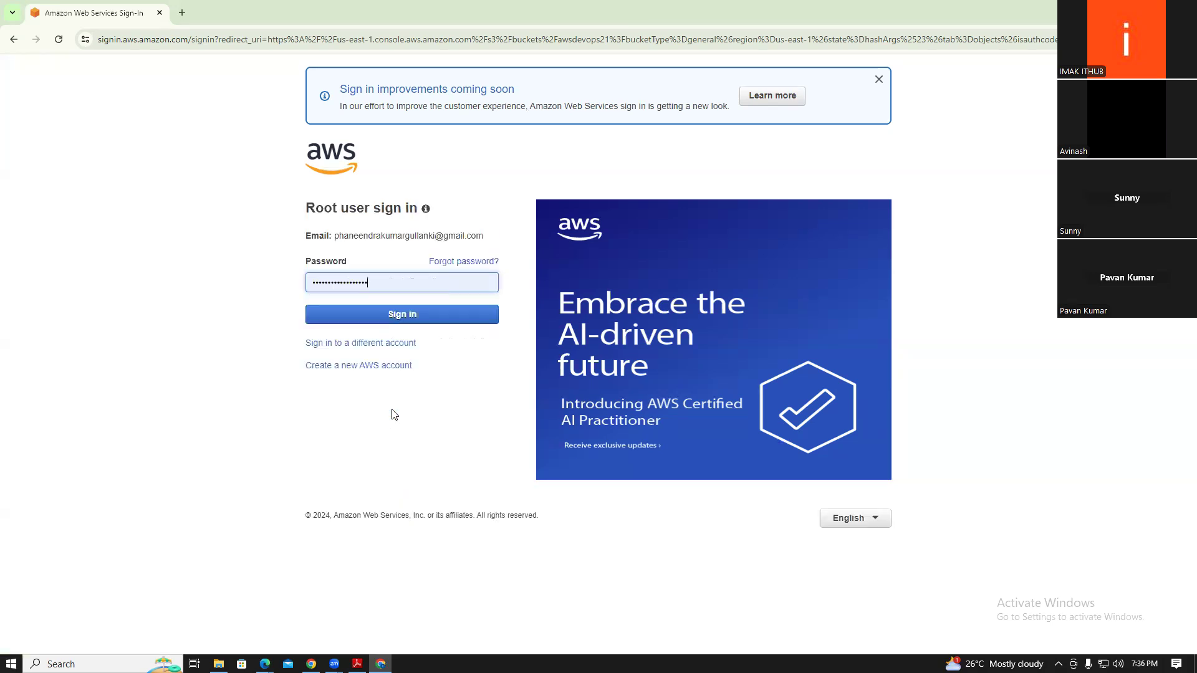
left_click(389, 317)
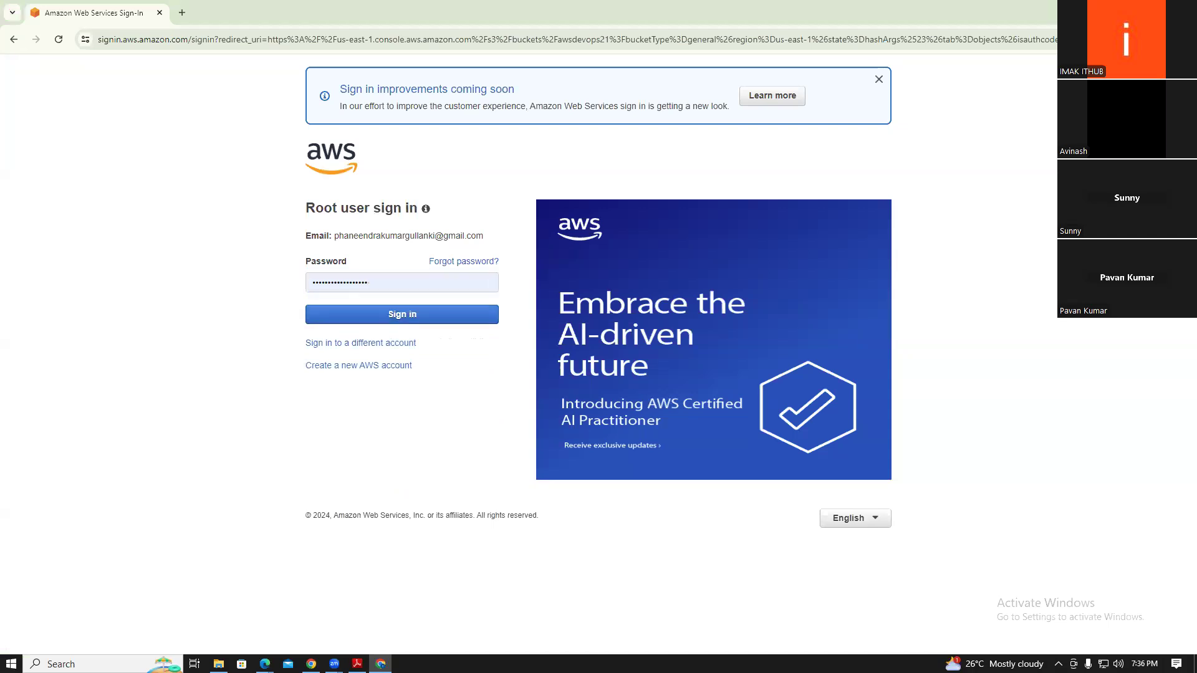
Paste the account password and sign in, landing on the empty awsdevops21 Objects page
left_click(1125, 10)
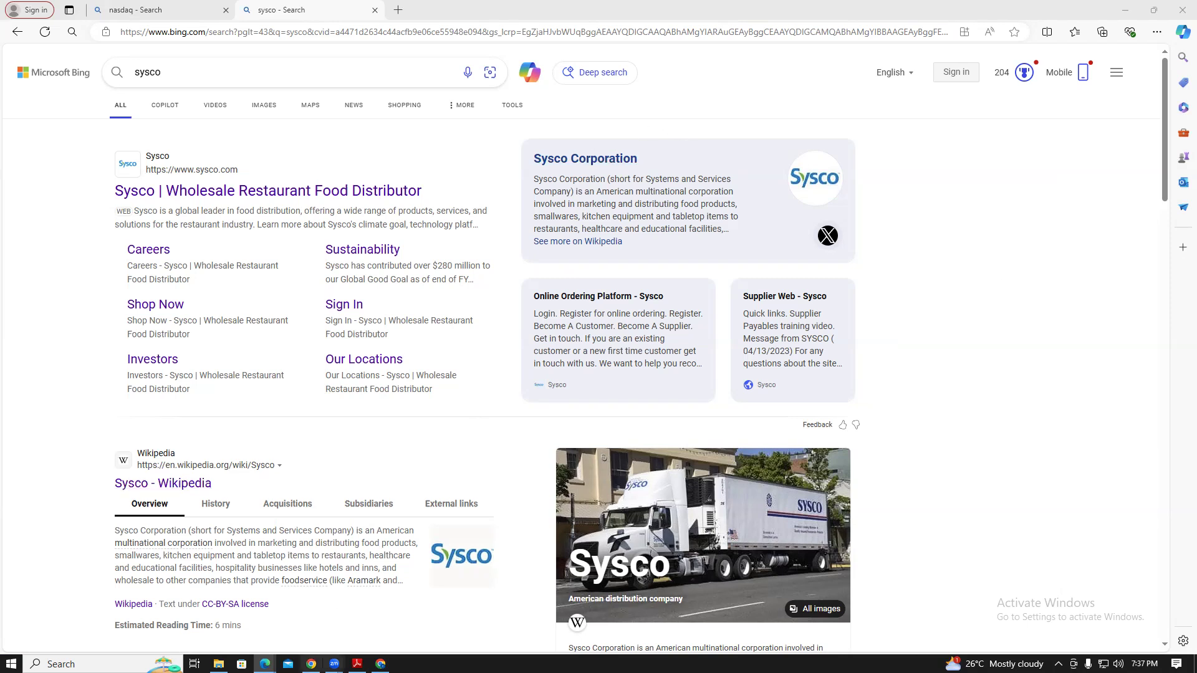
left_click(380, 664)
left_click_drag(378, 283, 232, 288)
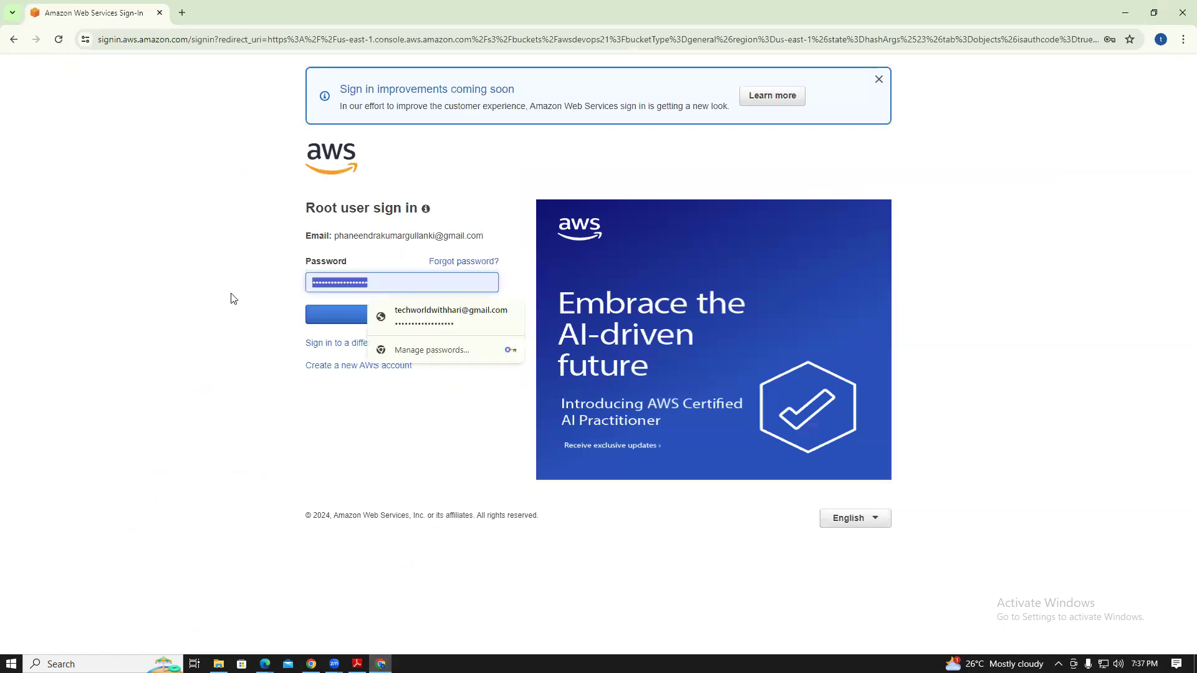
key("ctrl+v")
left_click(336, 315)
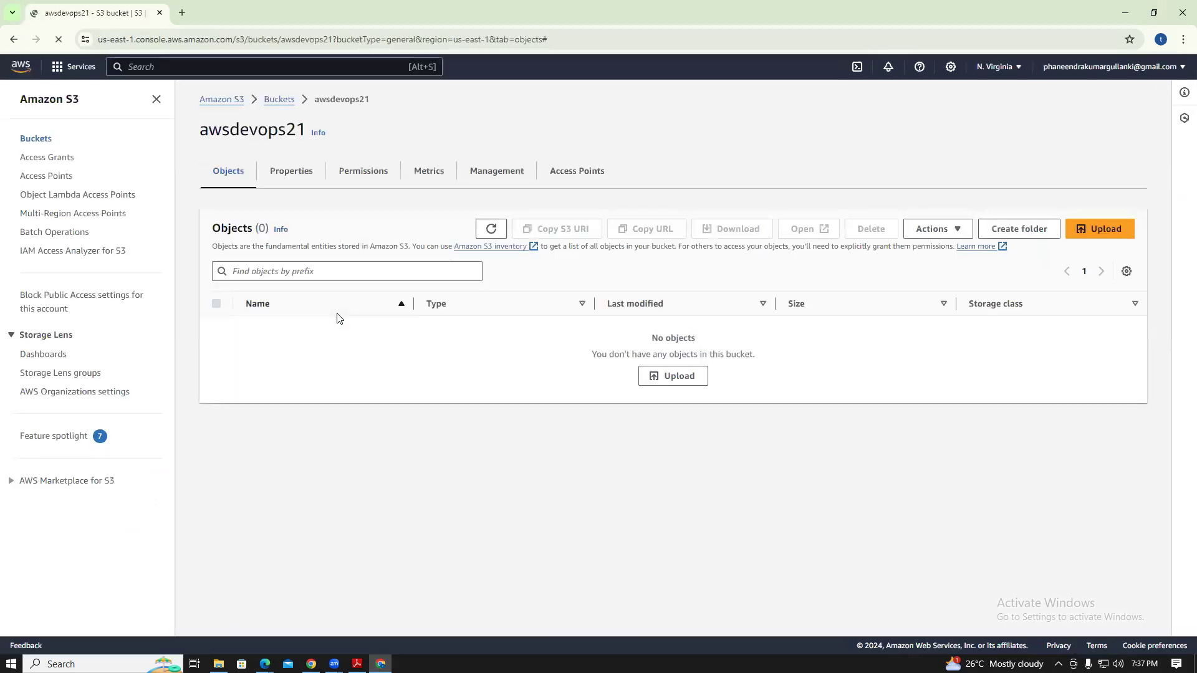
Open the awsdevops21 bucket's Upload page from the Buckets list
left_click(28, 142)
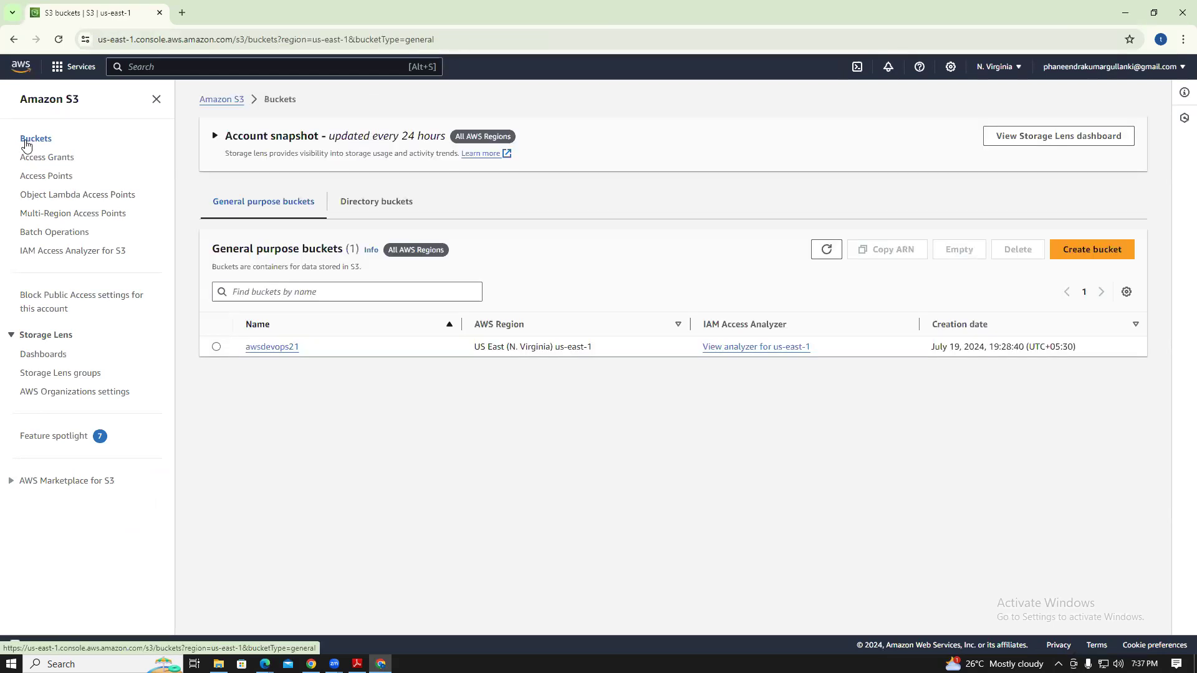
left_click(272, 347)
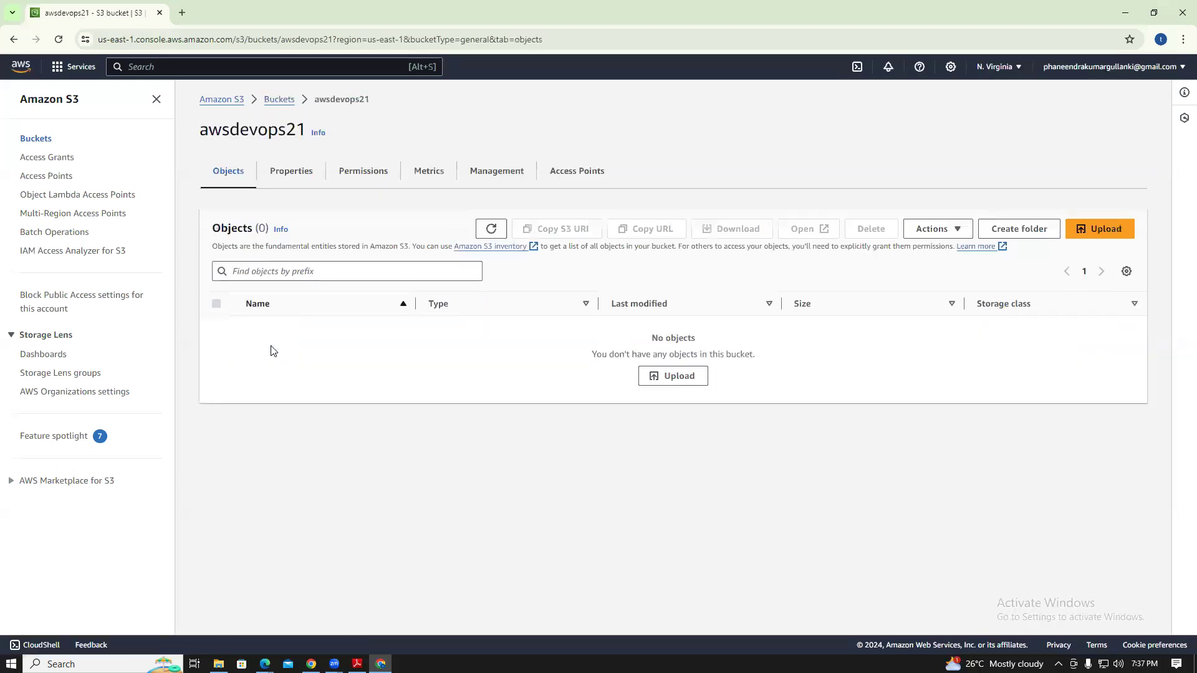
left_click(670, 375)
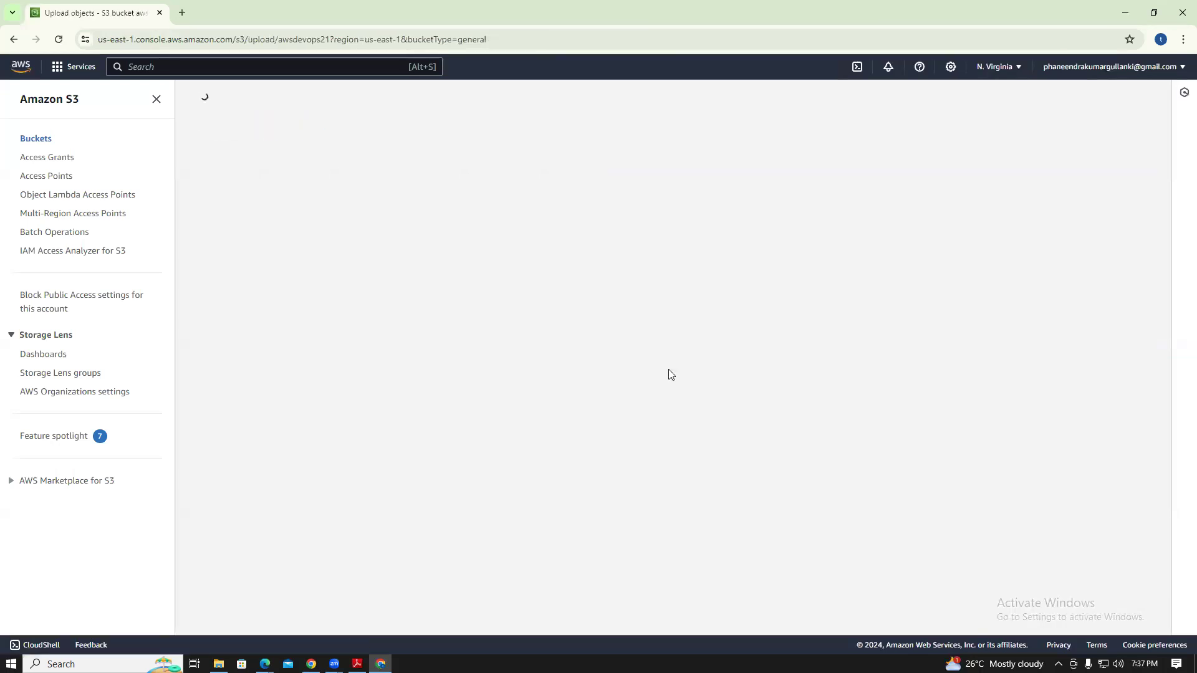
Drag s3.txt (551.0 B) from File Explorer onto the upload page and upload it
left_click(1155, 12)
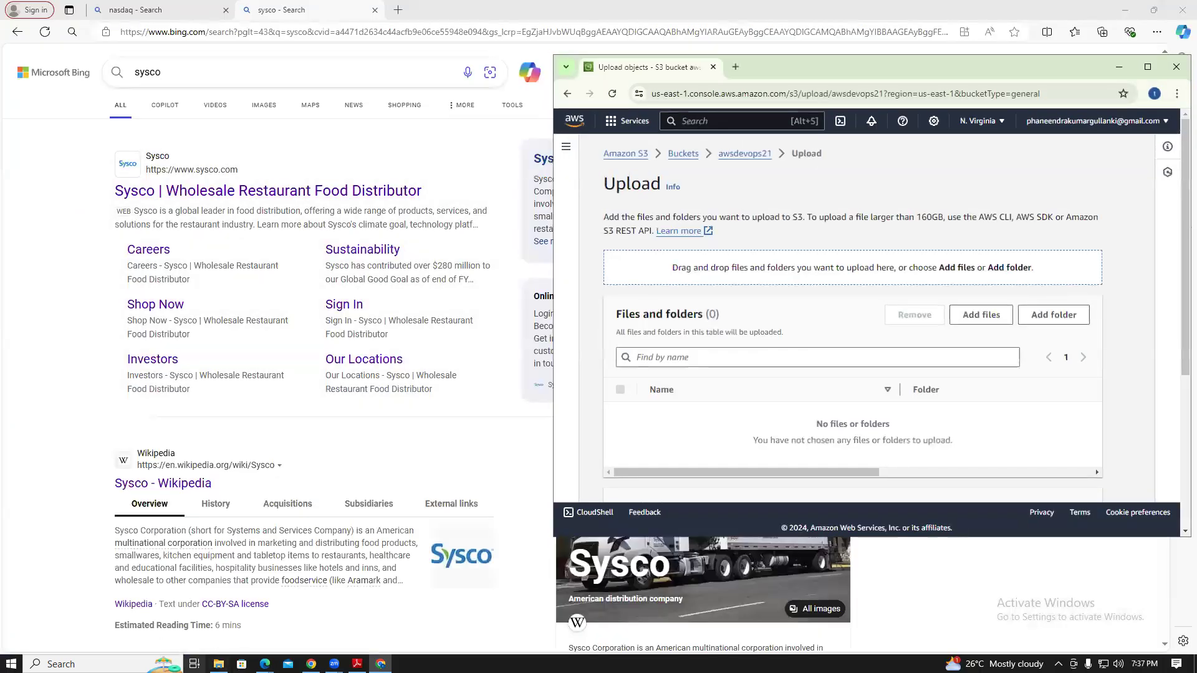
left_click(195, 664)
left_click(219, 664)
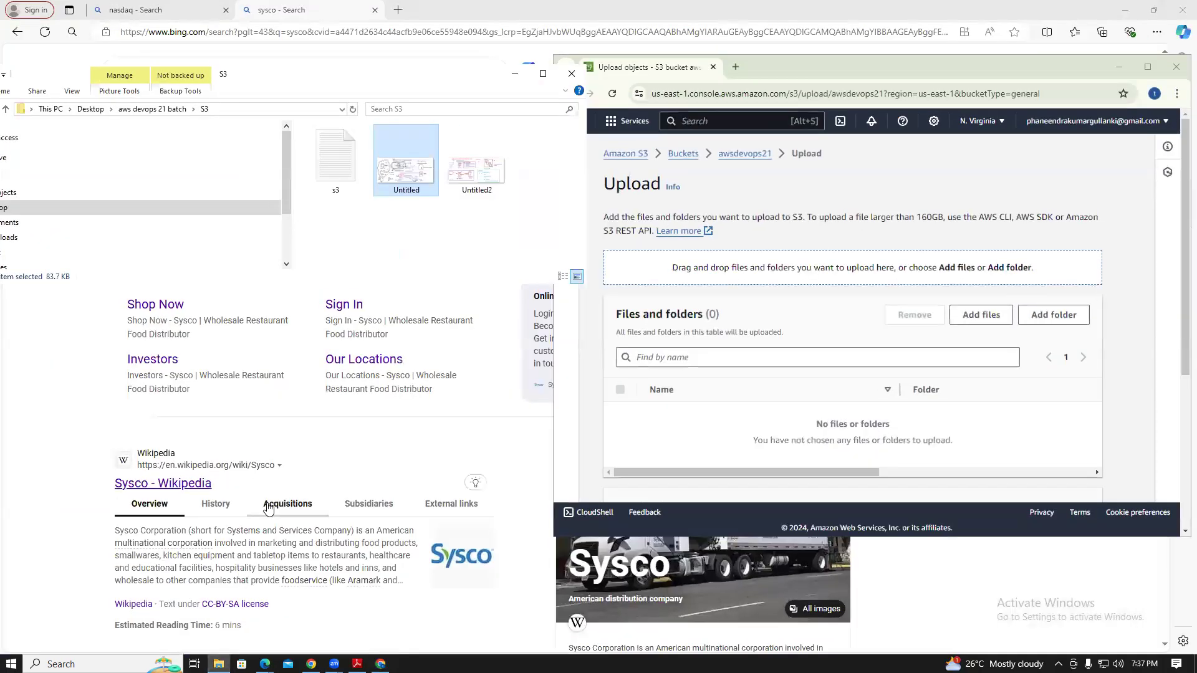
left_click_drag(337, 176, 685, 308)
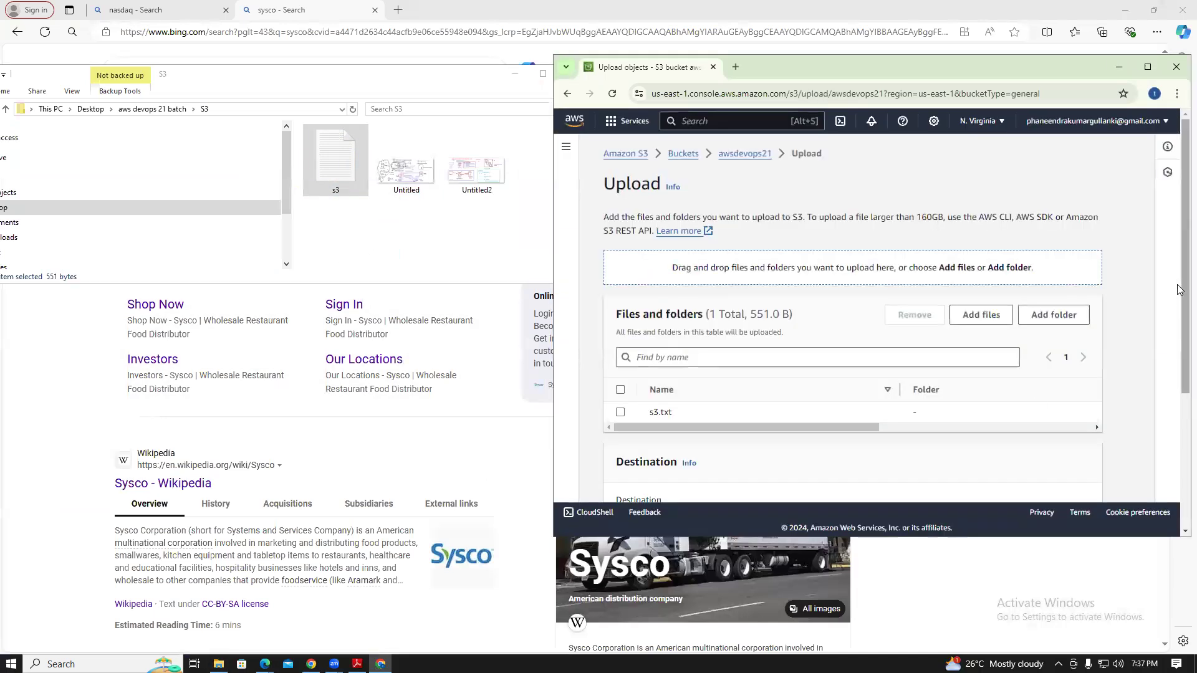
scroll(1178, 290, "down", 3)
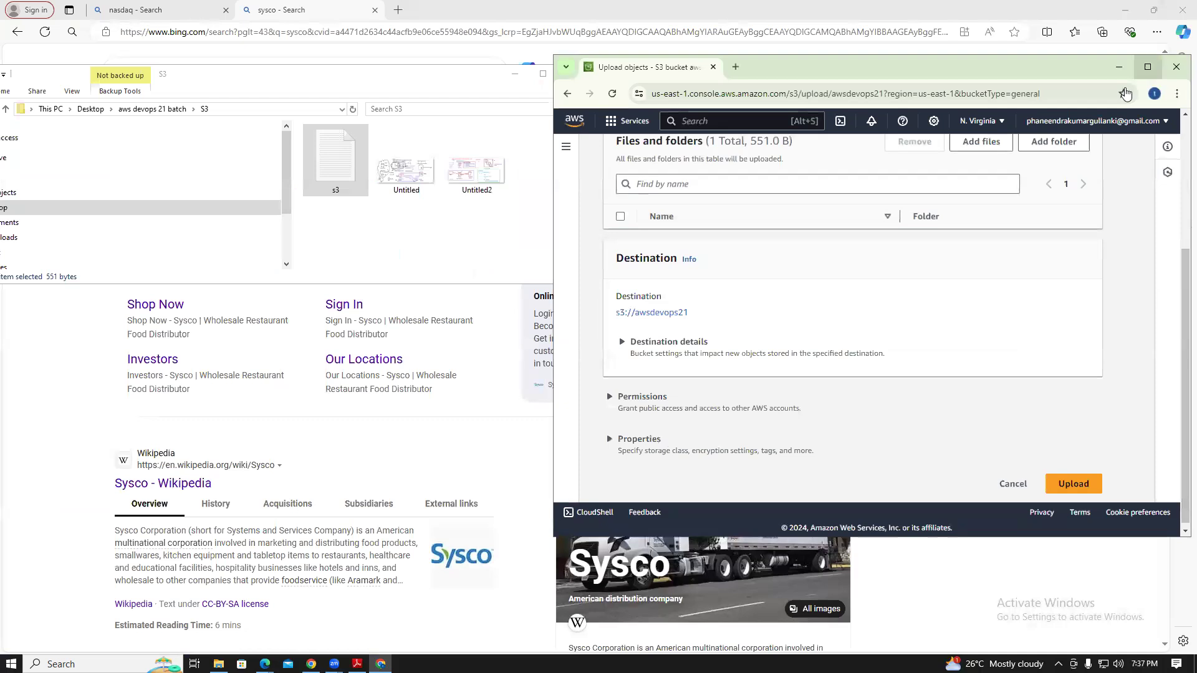
left_click(1147, 67)
left_click(520, 613)
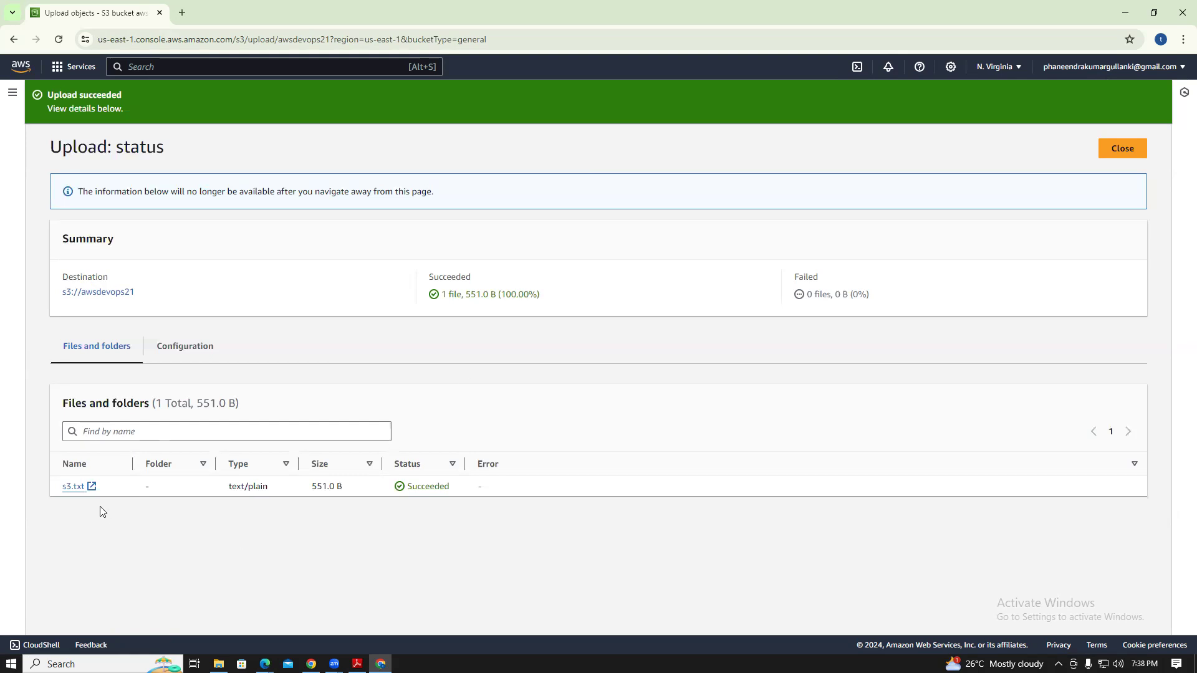
left_click(74, 487)
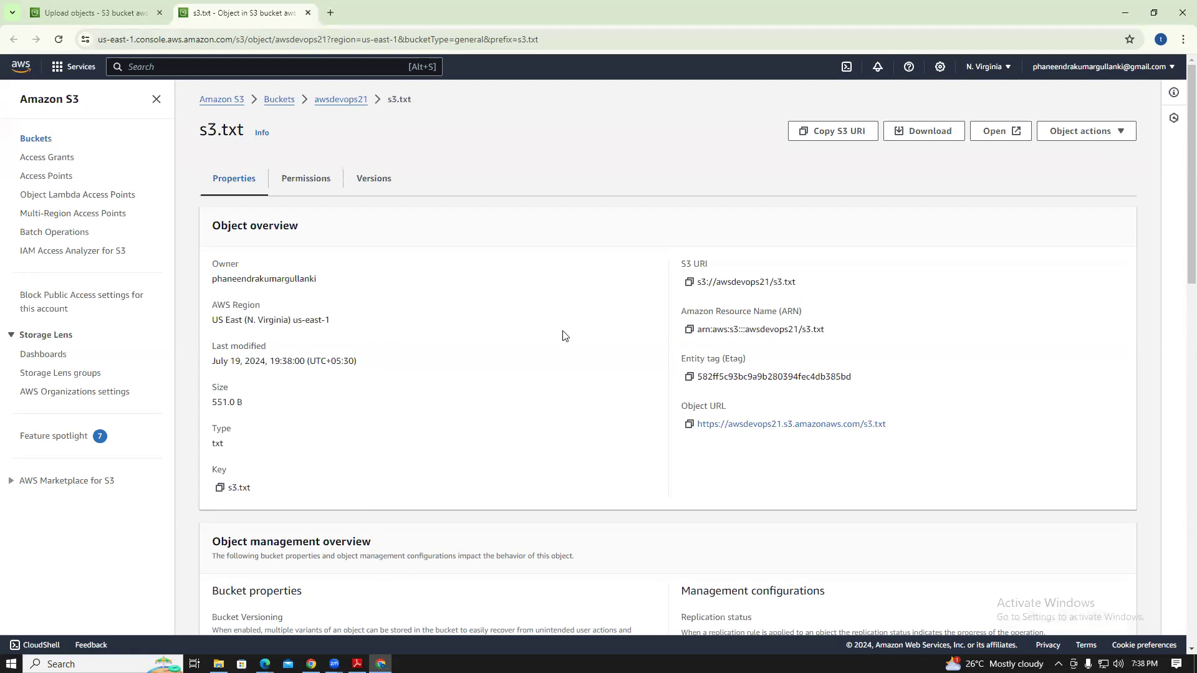
left_click_drag(888, 424, 697, 429)
left_click(689, 425)
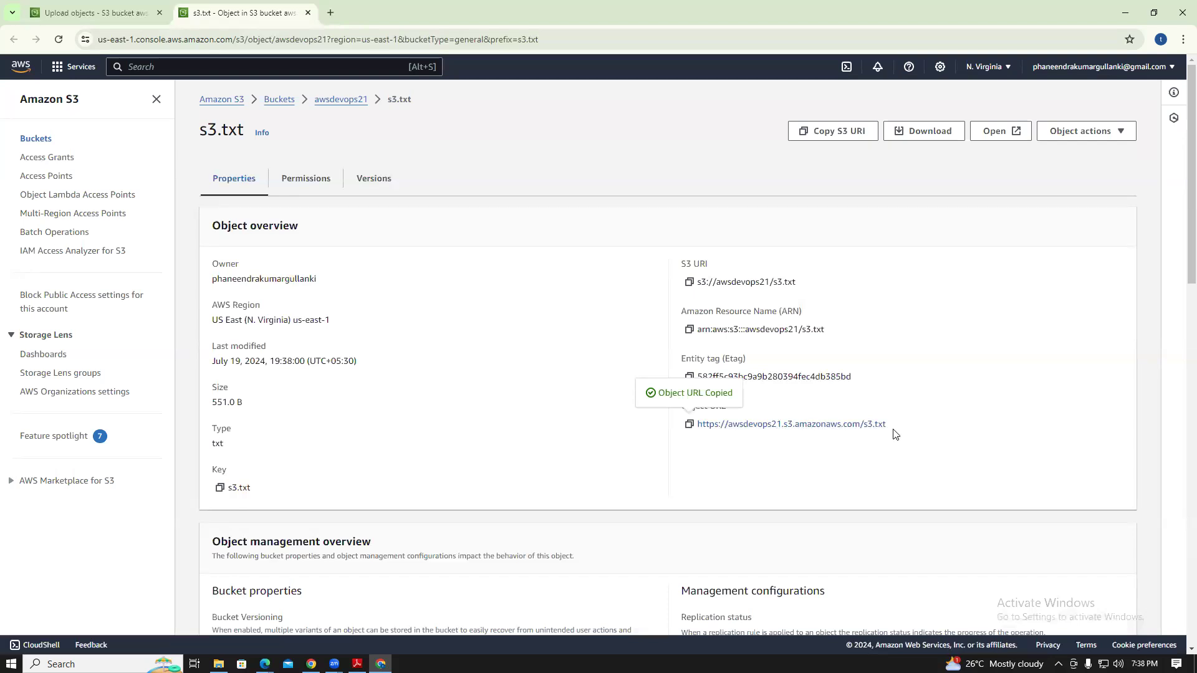
left_click(330, 13)
Load the copied s3.txt object URL and confirm it returns Access Denied
key("ctrl+v")
key("Return")
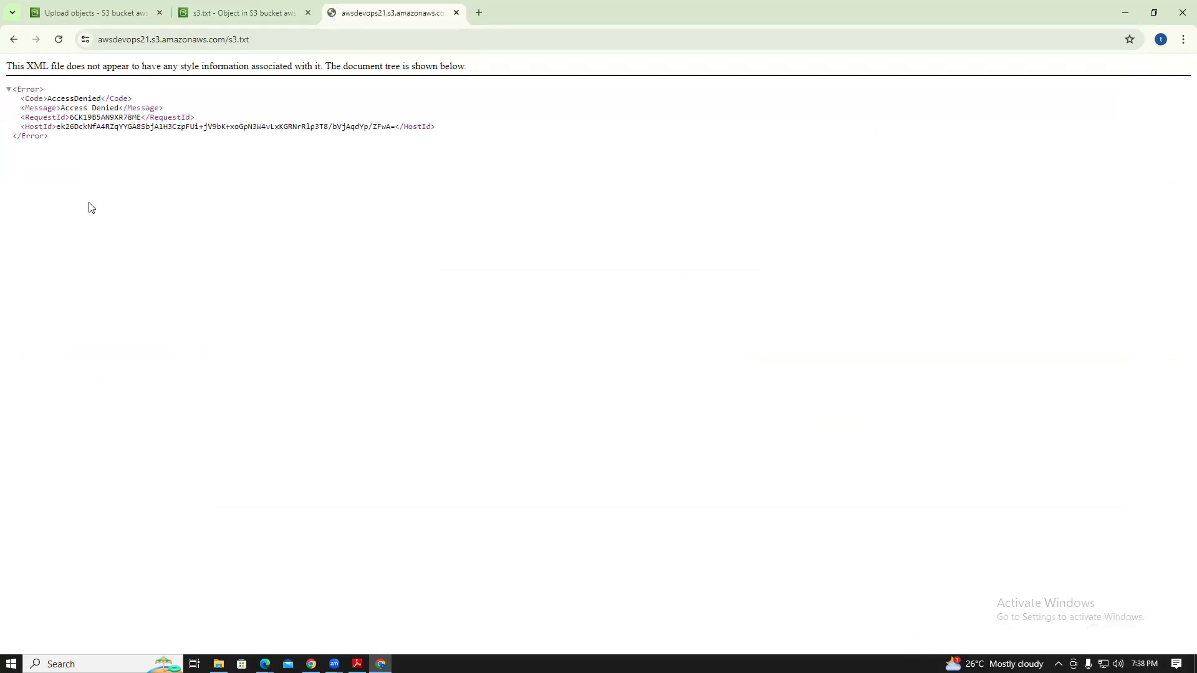
left_click_drag(37, 121, 11, 93)
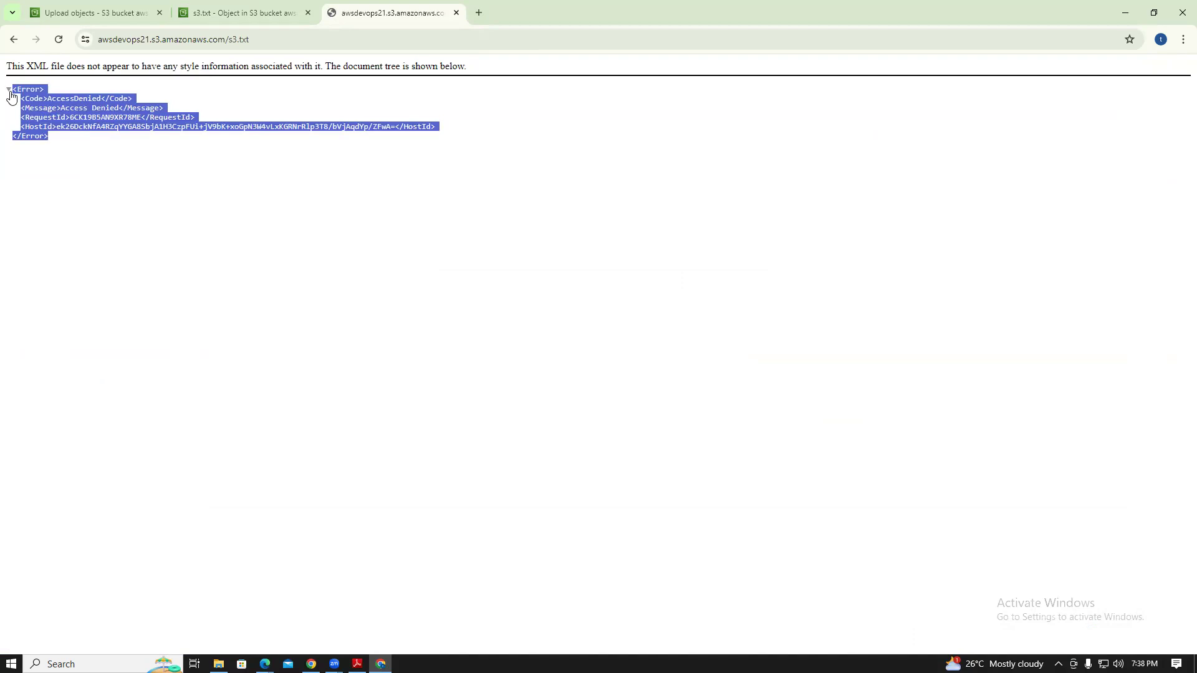
Return to the s3.txt object page and look at its Permissions tab
left_click(253, 8)
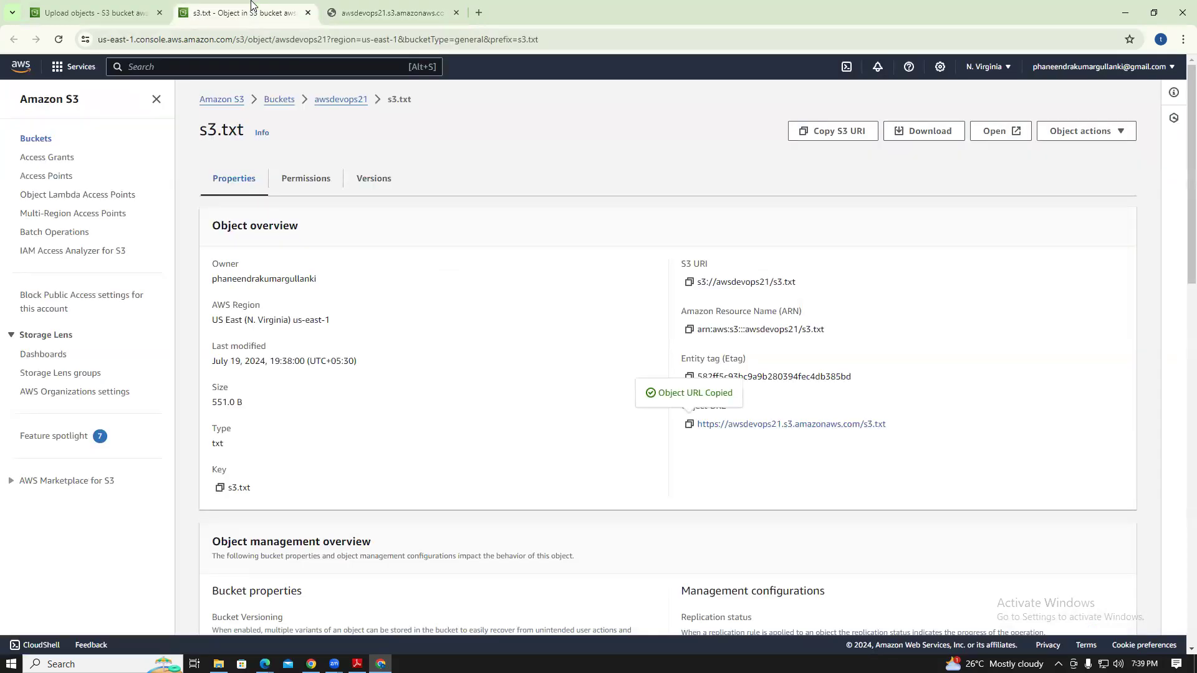
left_click(306, 179)
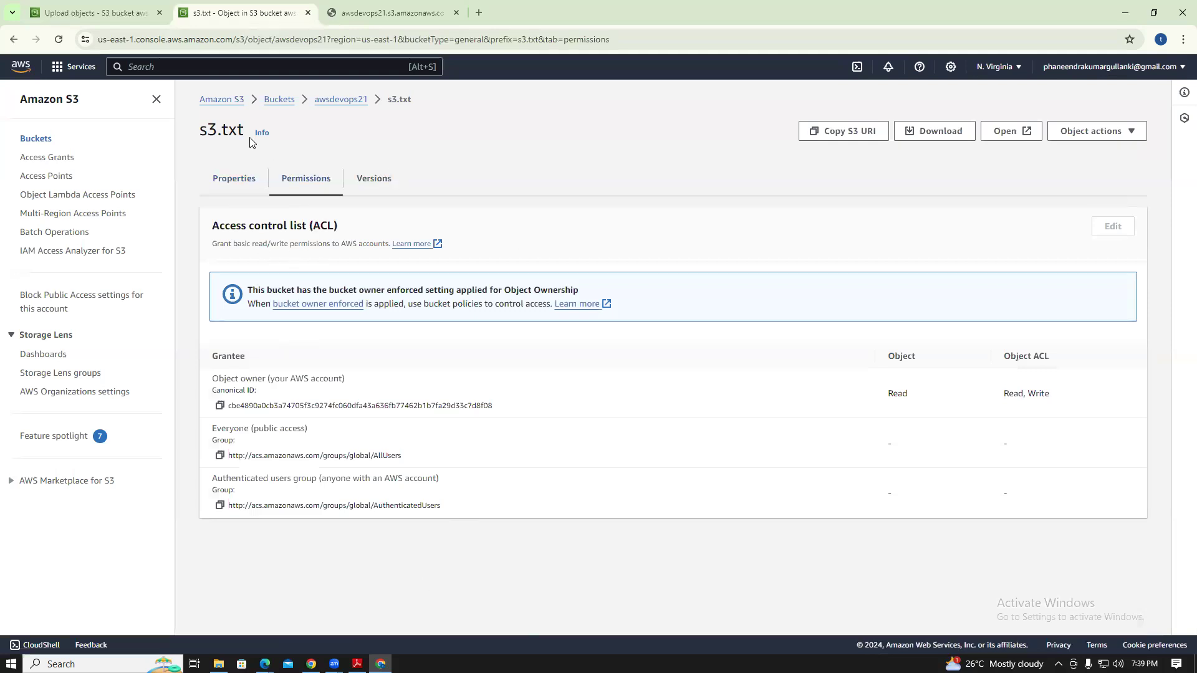
left_click_drag(250, 141, 191, 137)
left_click(489, 166)
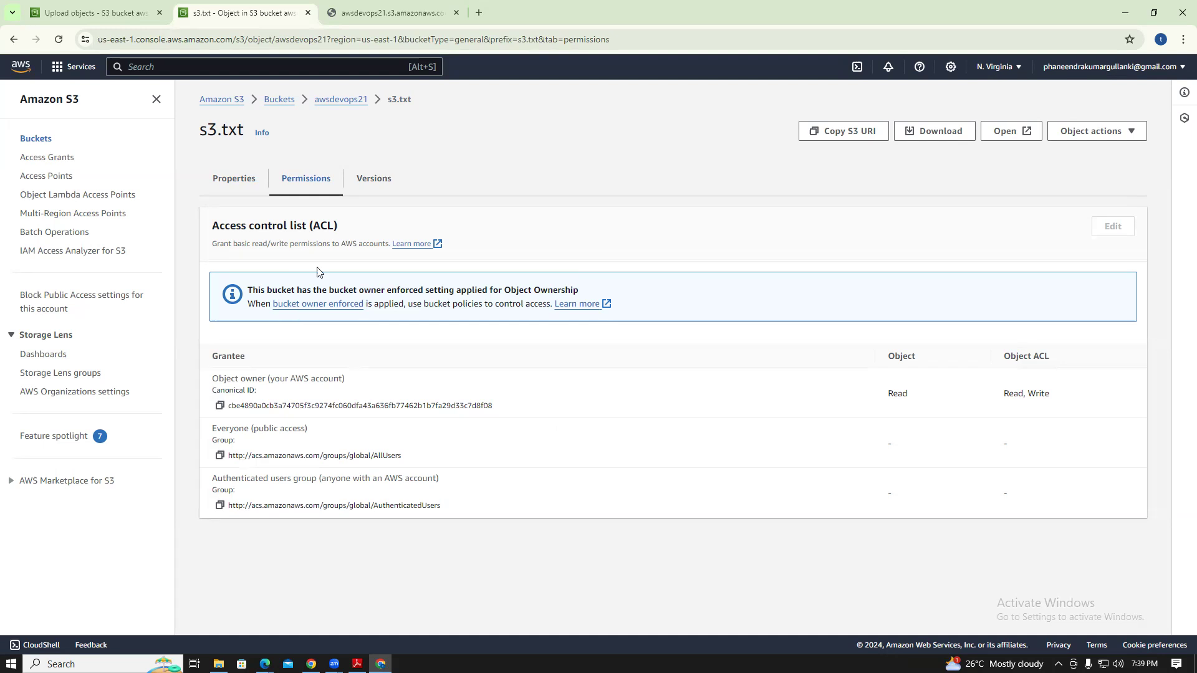
Scroll through s3.txt's properties, then recheck the ACL: owner has Read, Everyone has none
left_click(214, 180)
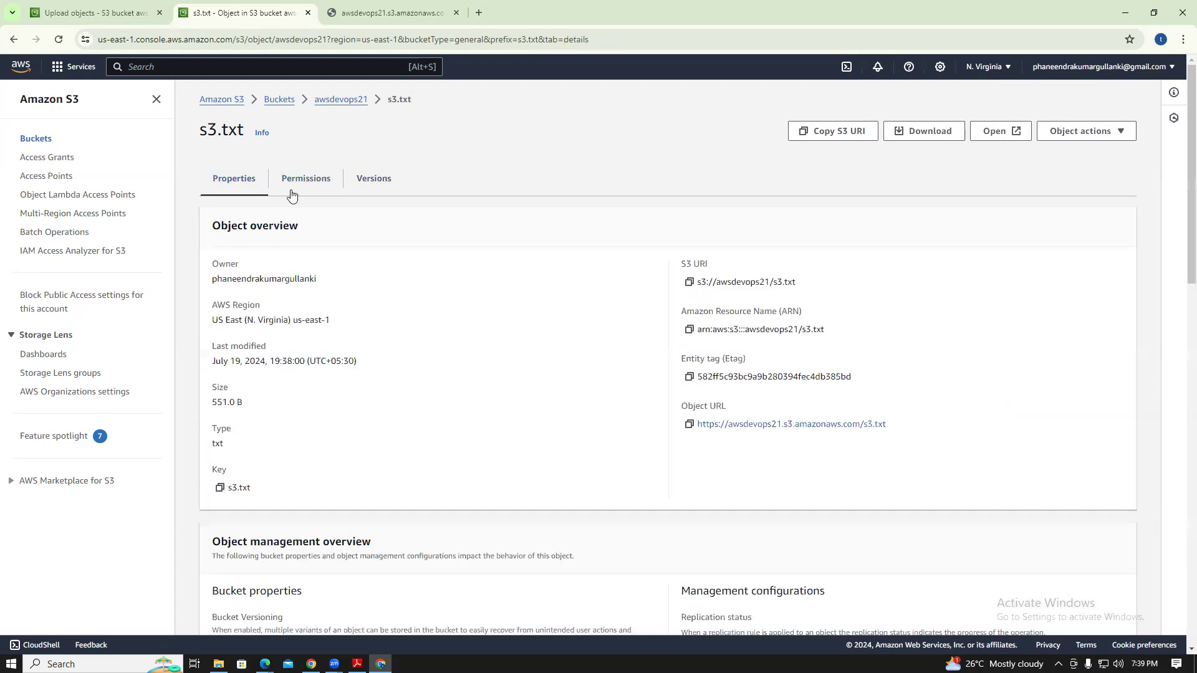
scroll(1191, 197, "down", 1)
scroll(1191, 196, "down", 5)
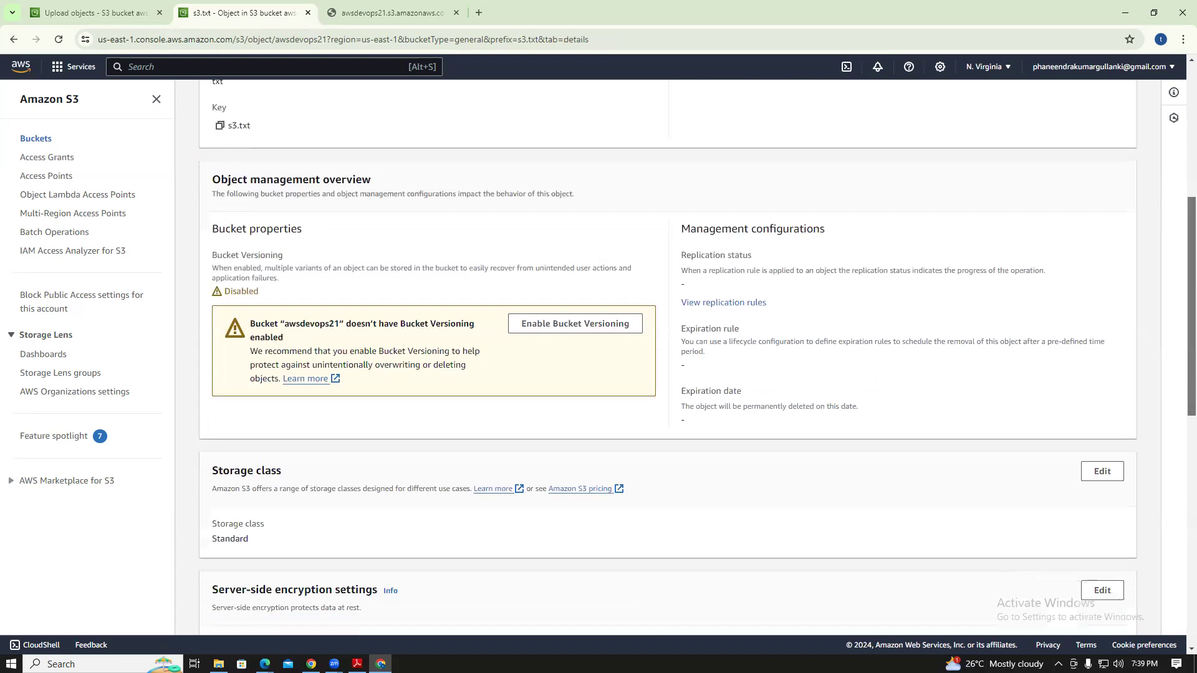
scroll(667, 355, "down", 4)
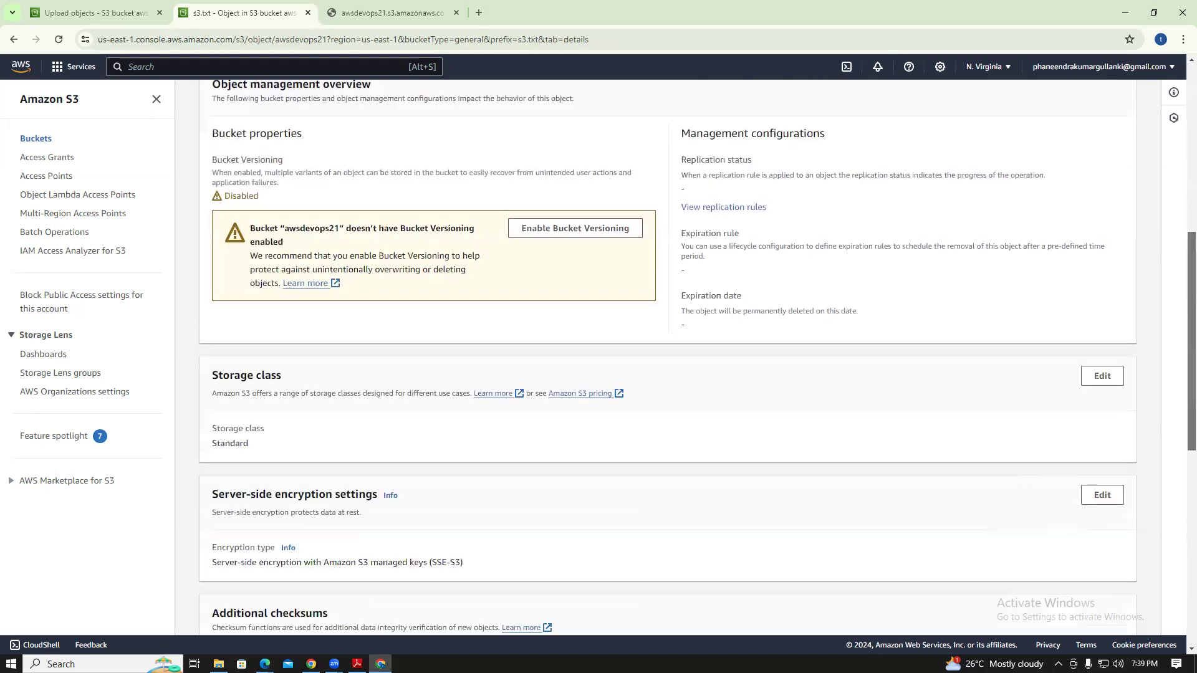
scroll(667, 355, "down", 6)
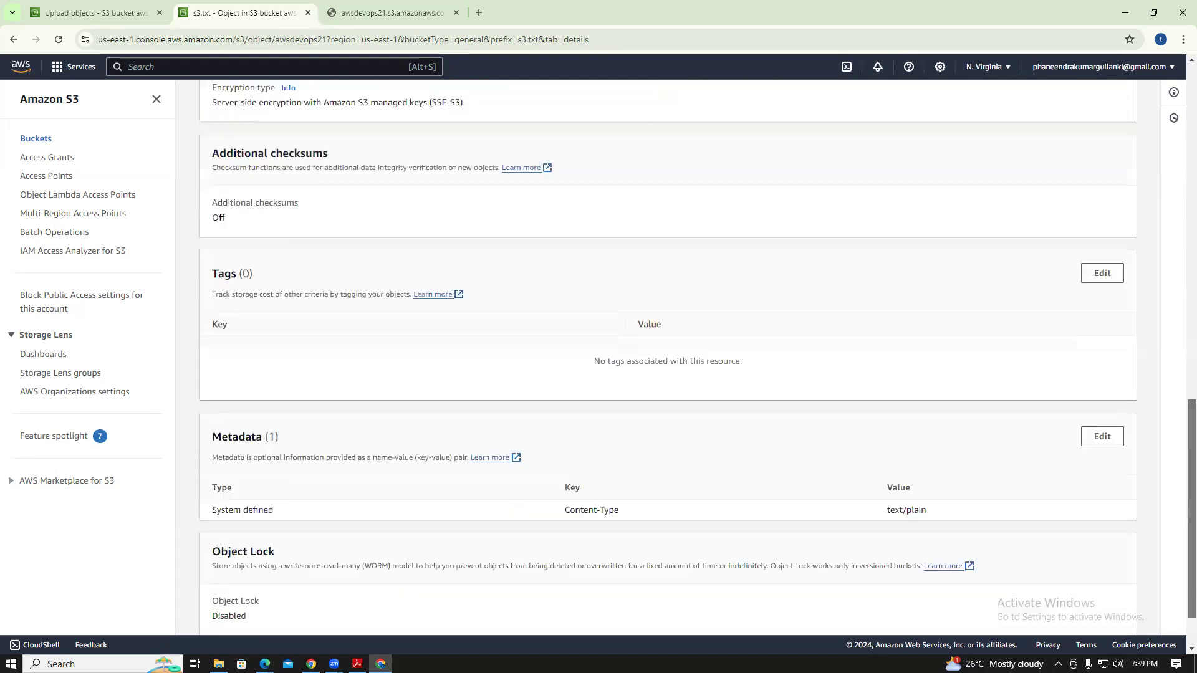
scroll(667, 355, "up", 12)
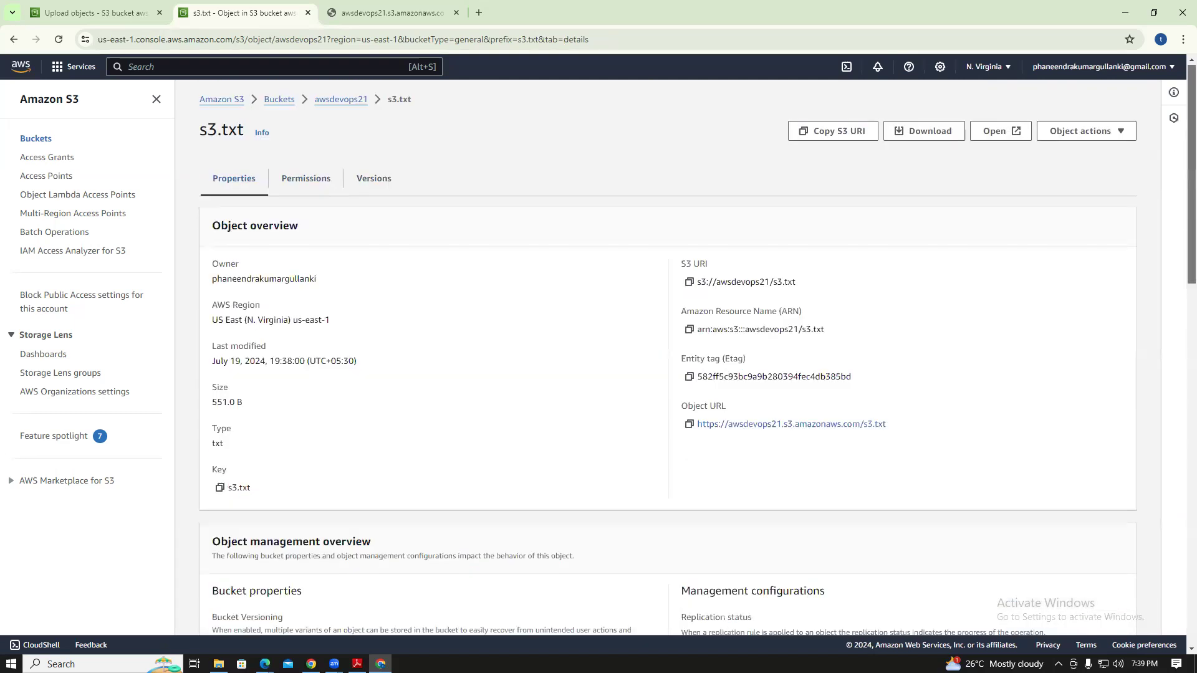
left_click(317, 170)
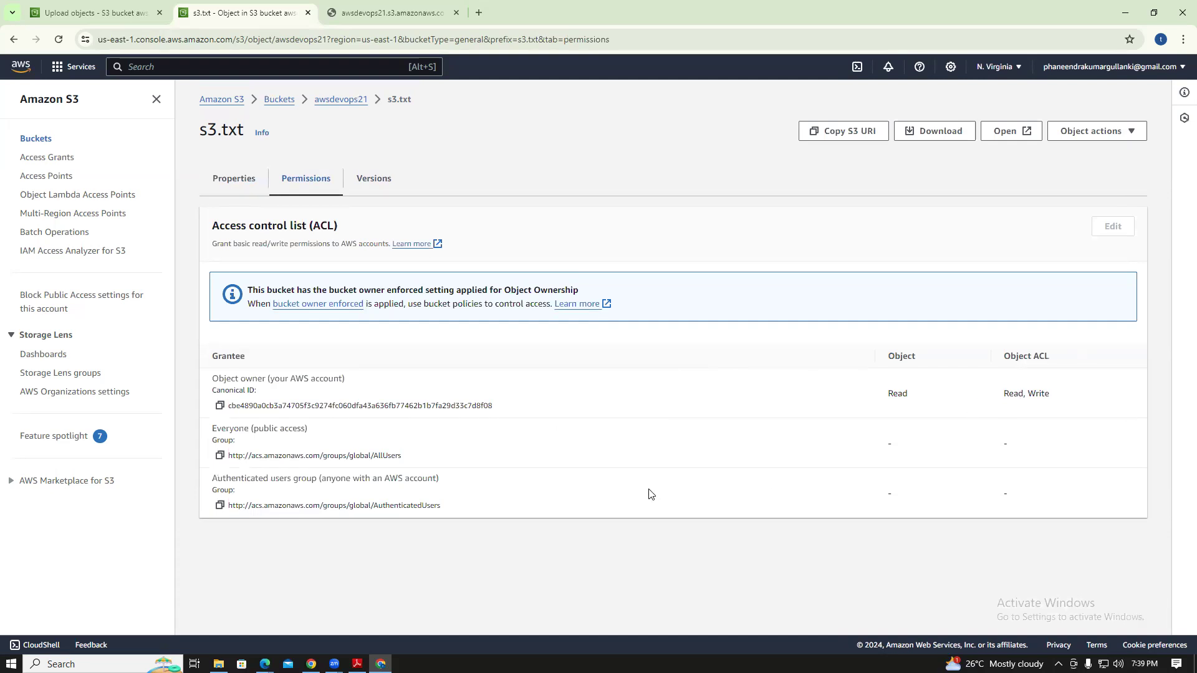
left_click_drag(256, 429, 330, 508)
left_click(523, 524)
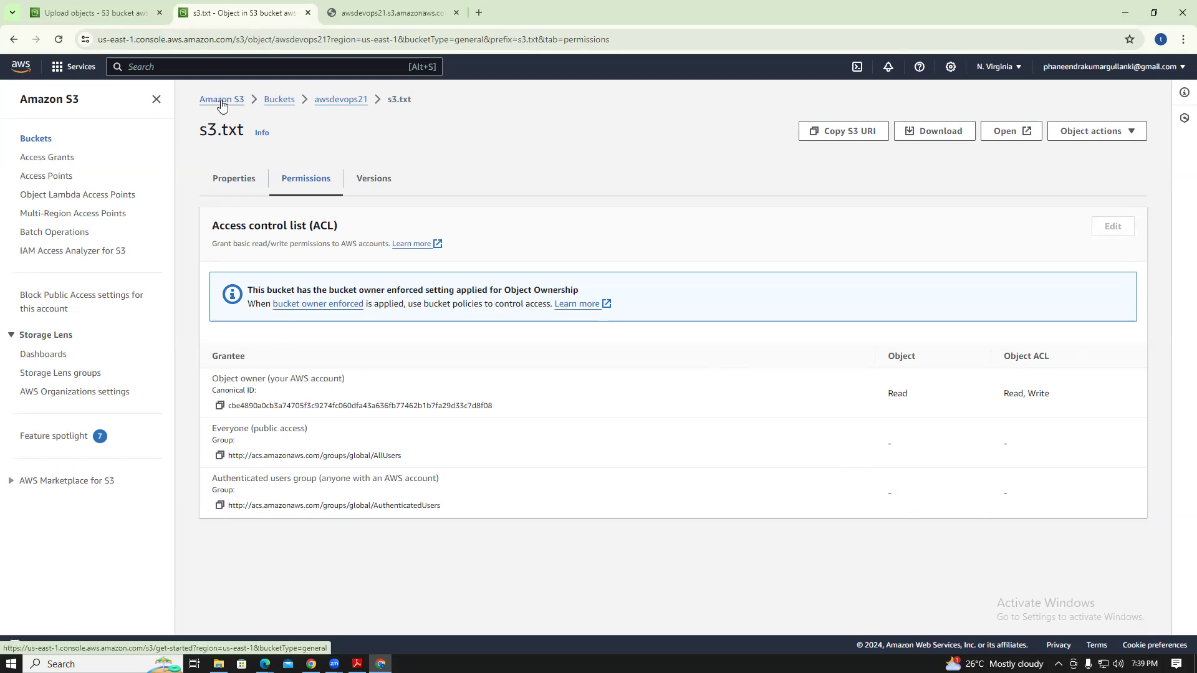
Navigate from the S3 home page via Buckets back into the awsdevops21 bucket
left_click(328, 100)
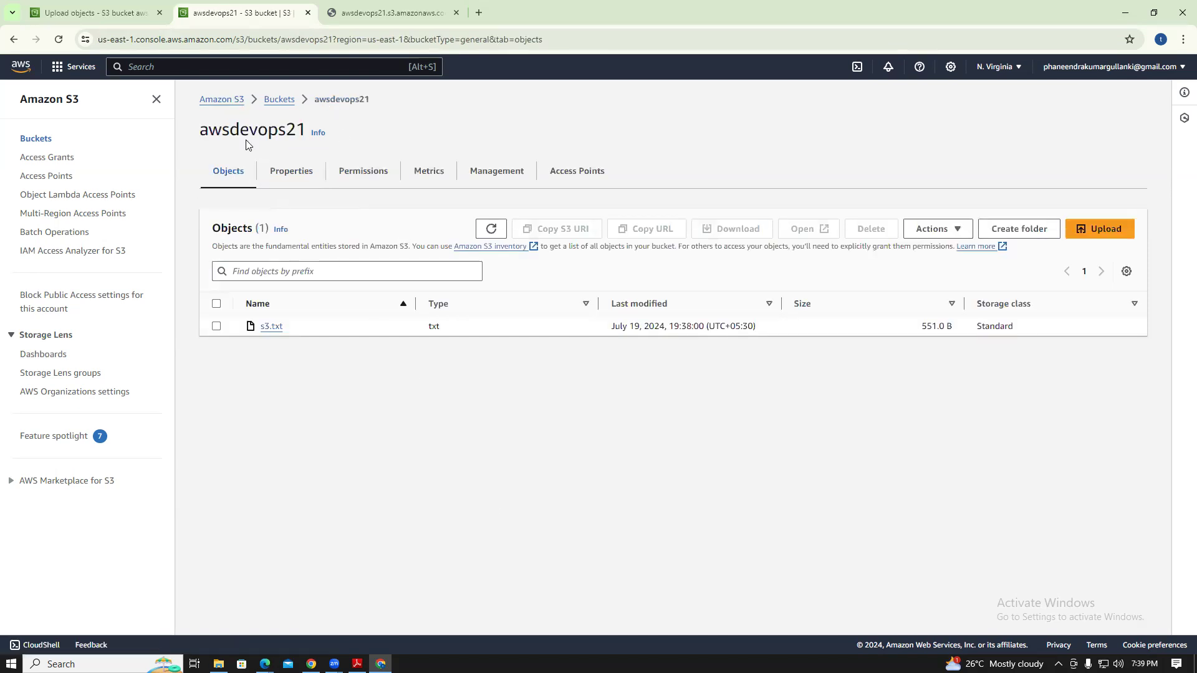
left_click(237, 103)
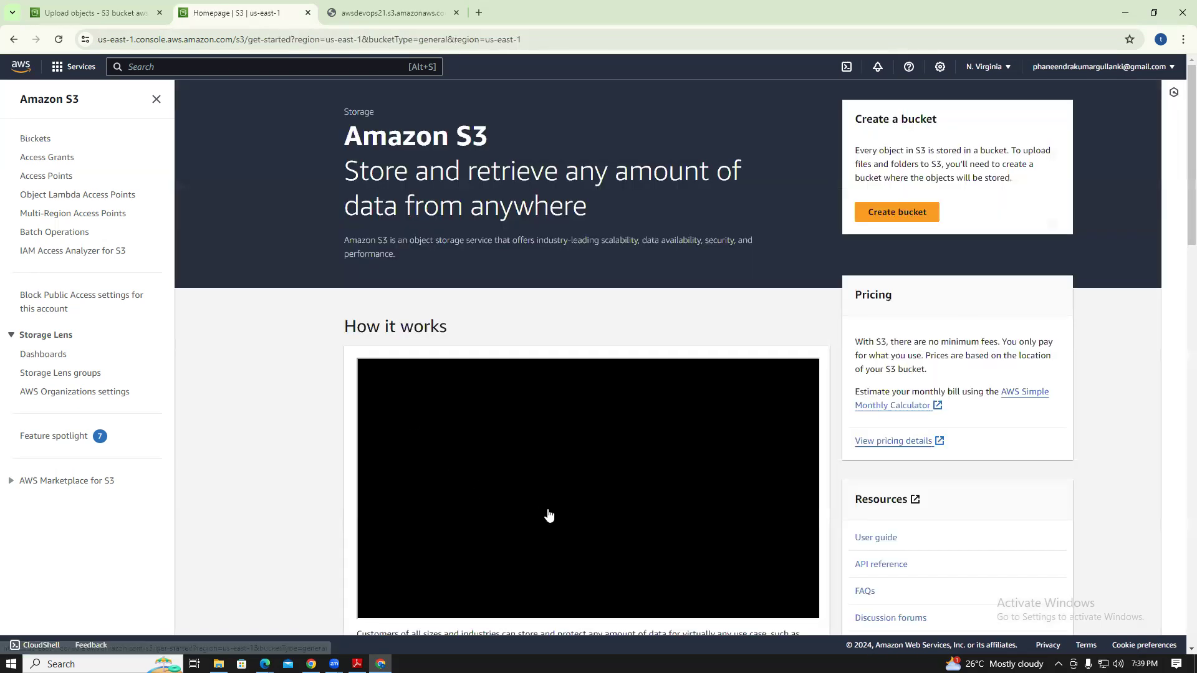
left_click(40, 141)
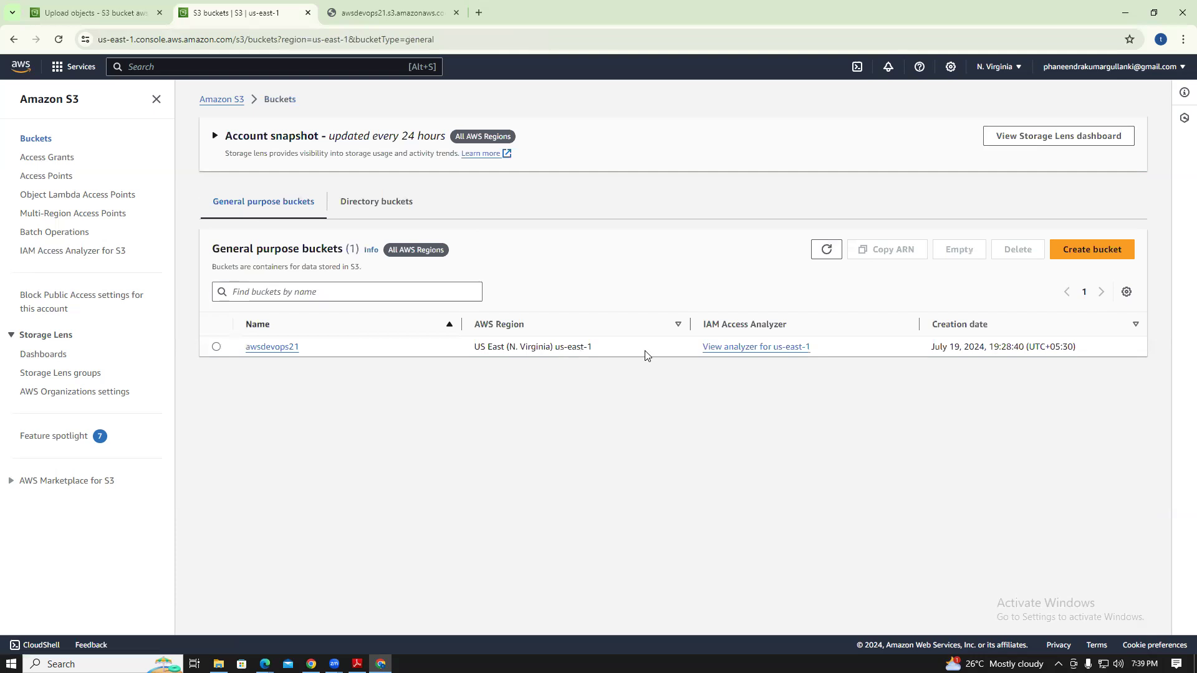
left_click(274, 348)
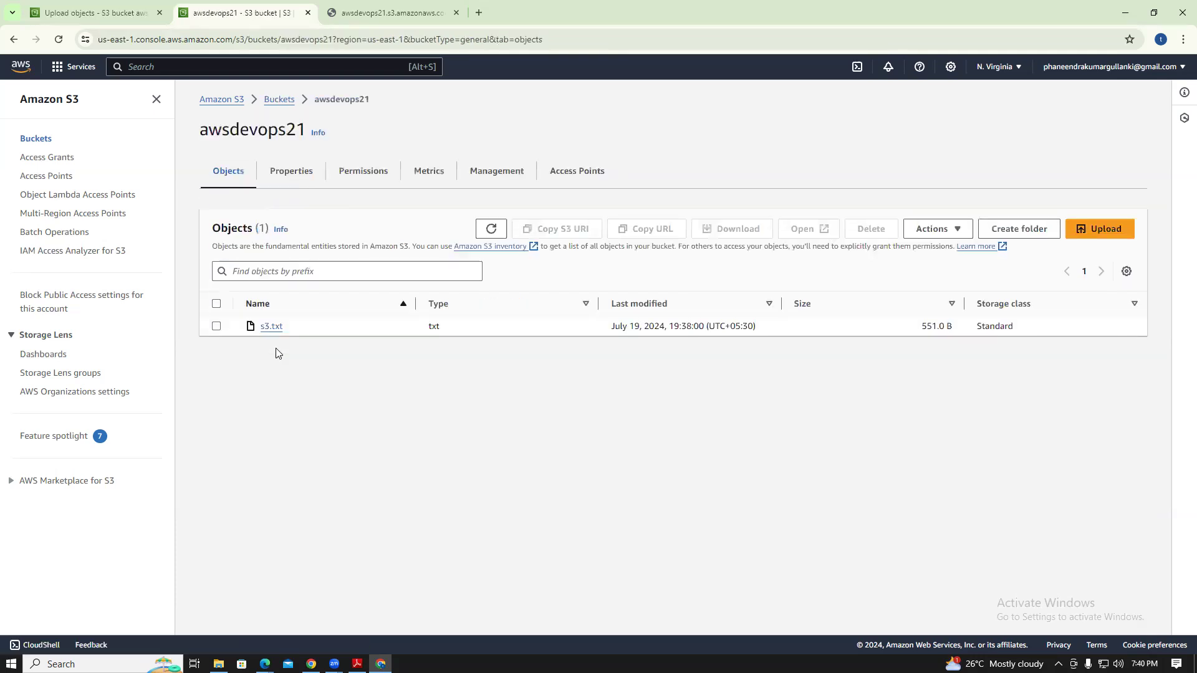
Scroll through awsdevops21's Properties, noting versioning disabled and SSE-S3 default encryption
left_click(287, 179)
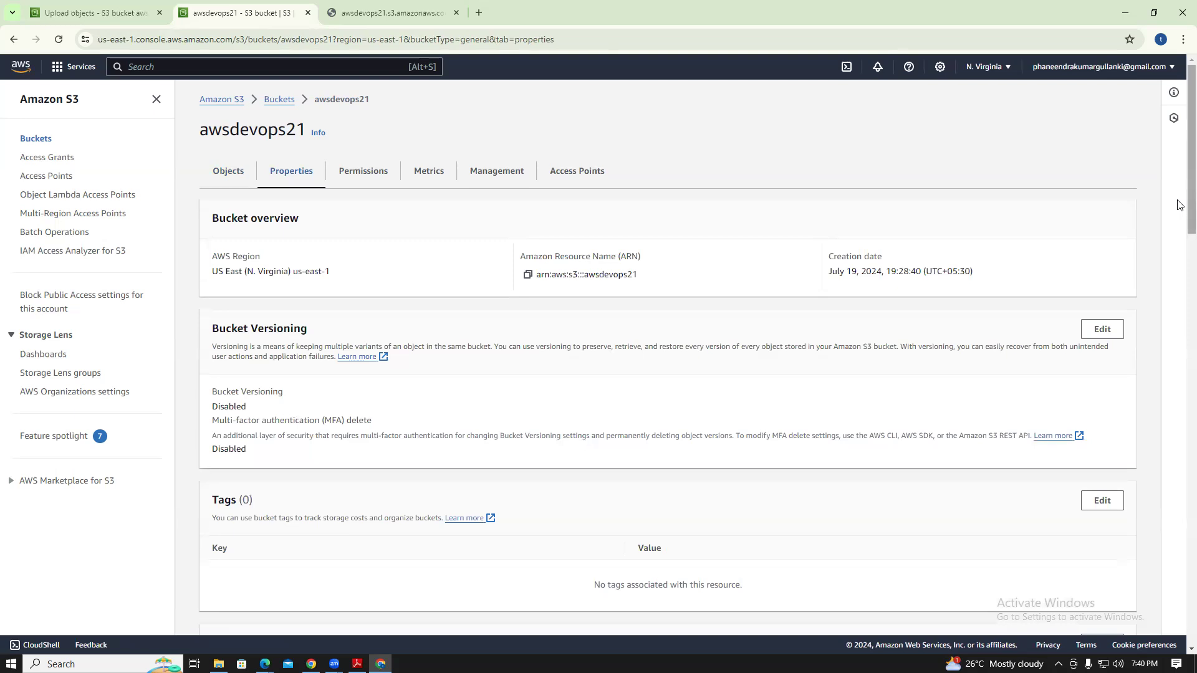
scroll(1181, 236, "down", 2)
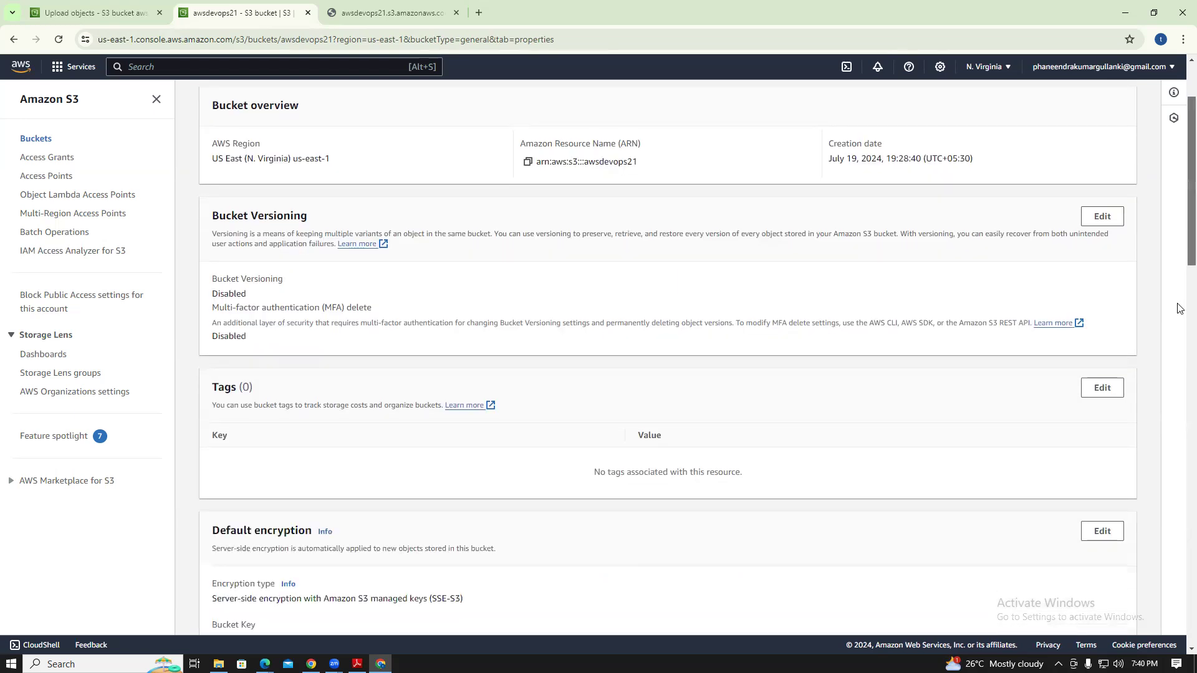
scroll(1180, 309, "down", 5)
scroll(1180, 336, "down", 4)
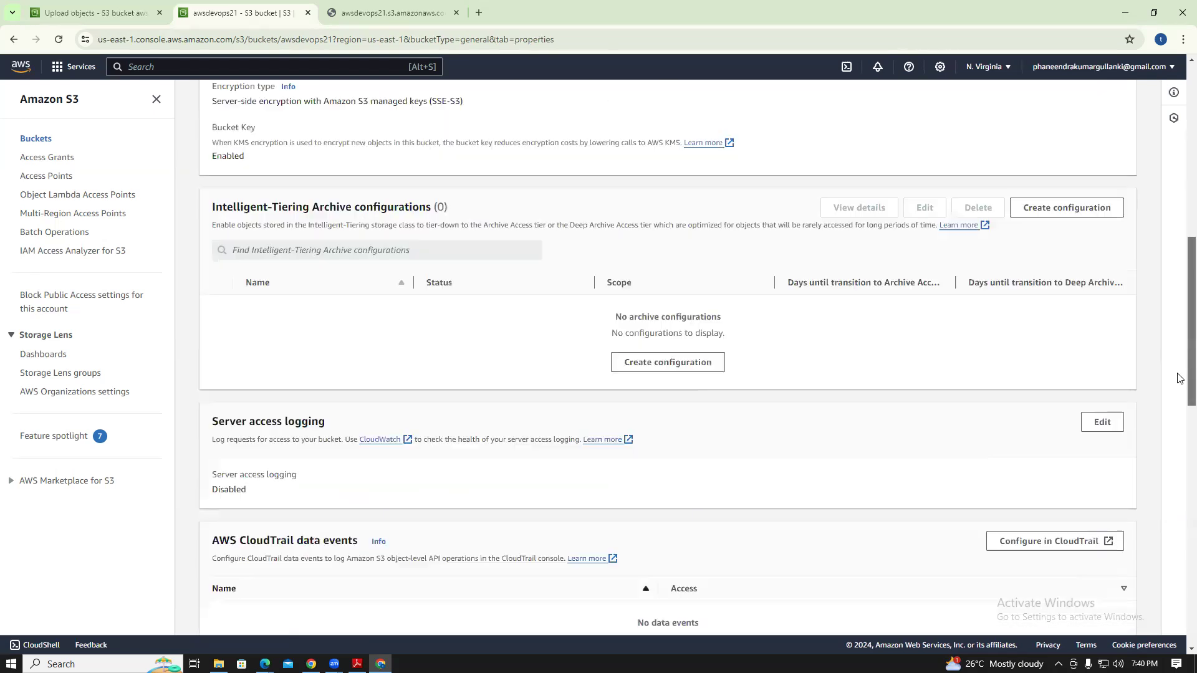
scroll(1180, 406, "down", 7)
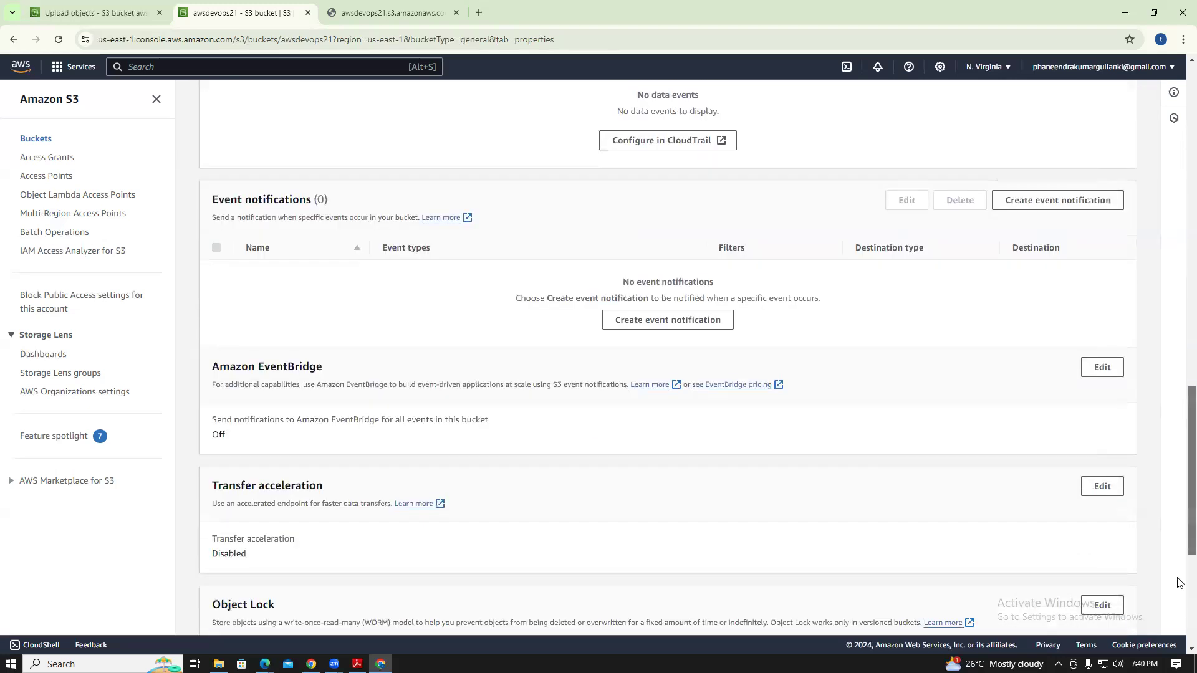
scroll(1180, 583, "down", 5)
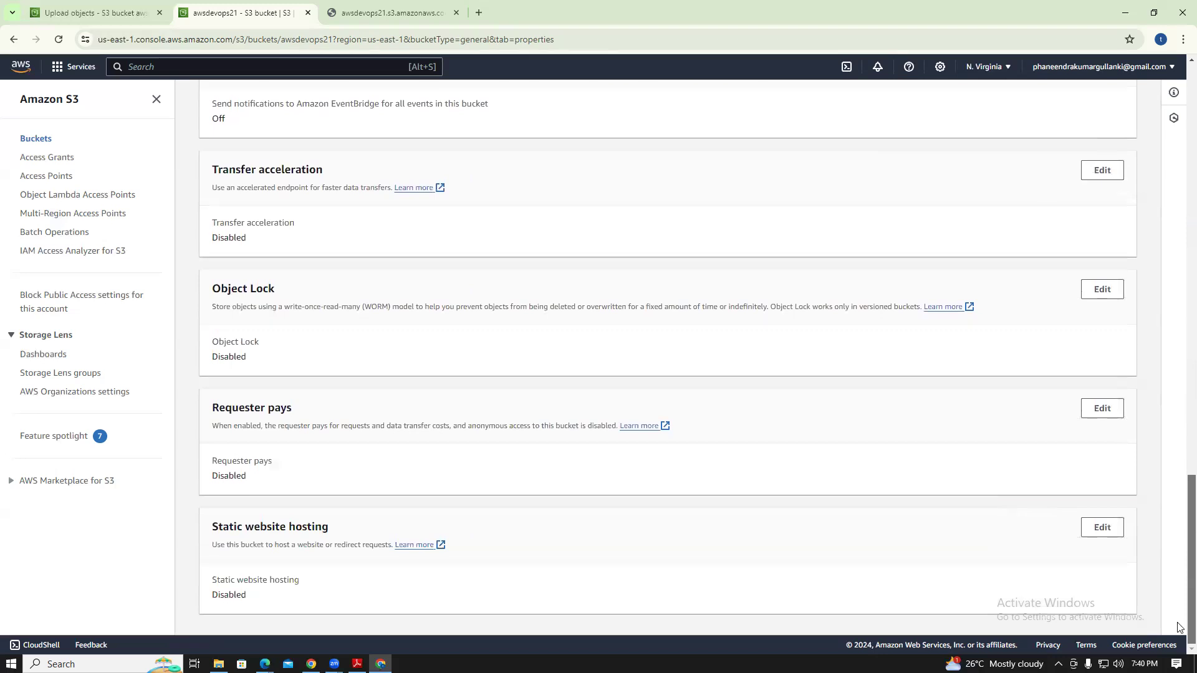
scroll(1180, 628, "up", 20)
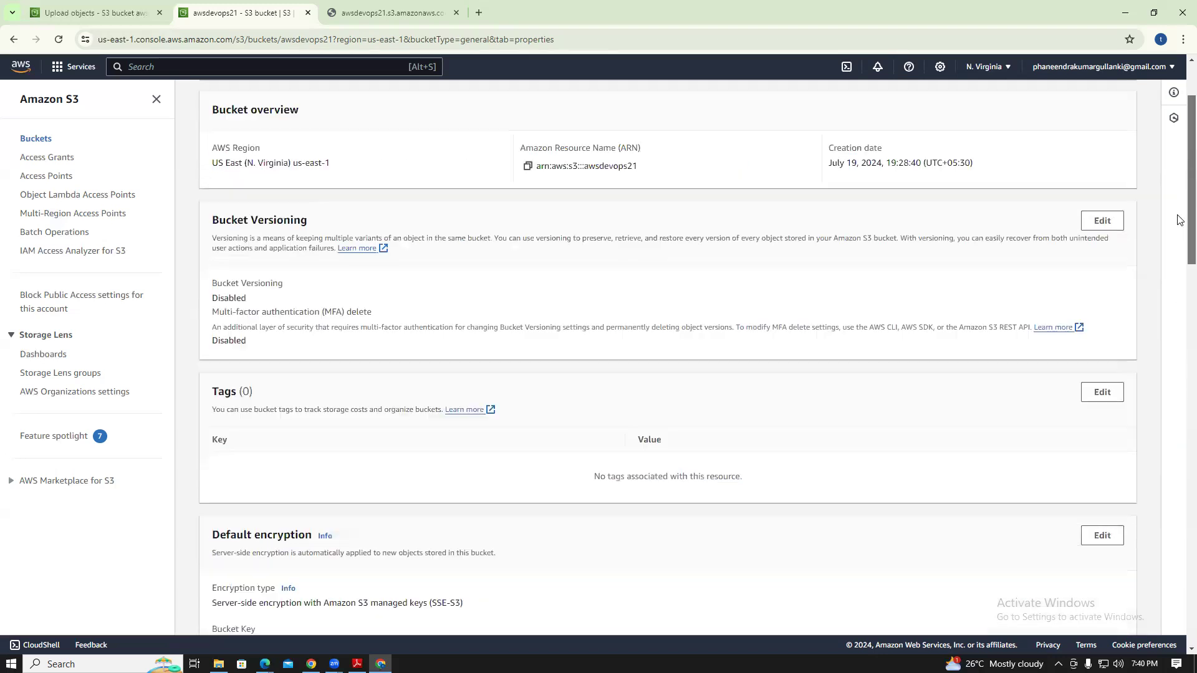
scroll(1180, 220, "up", 2)
Review awsdevops21's Permissions: public access unblocked, no bucket policy, Object Ownership Bucket owner enforced
left_click(352, 174)
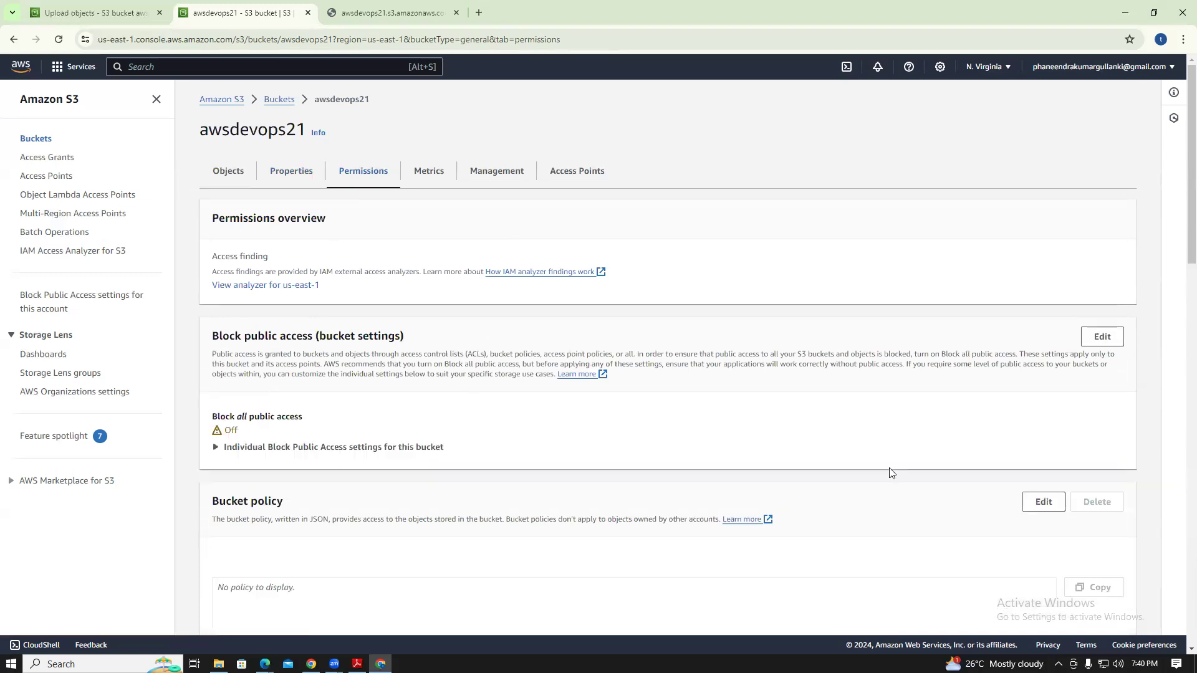
left_click_drag(1191, 246, 1191, 626)
scroll(1081, 420, "up", 7)
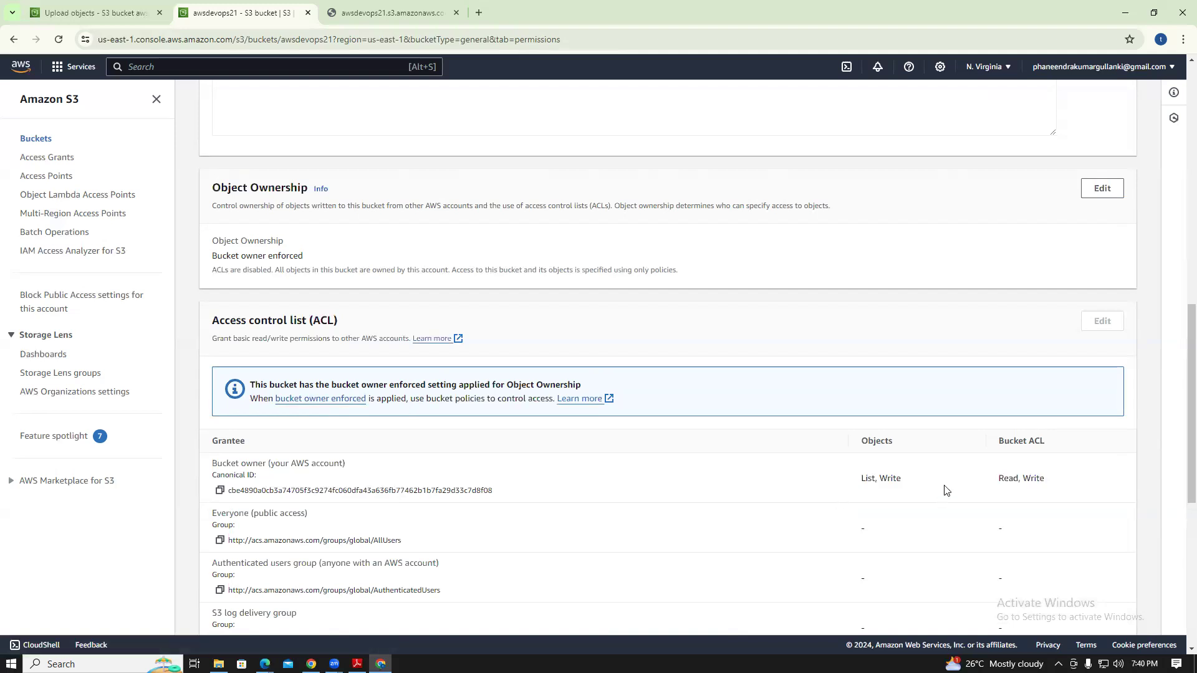
left_click_drag(1191, 352, 1191, 377)
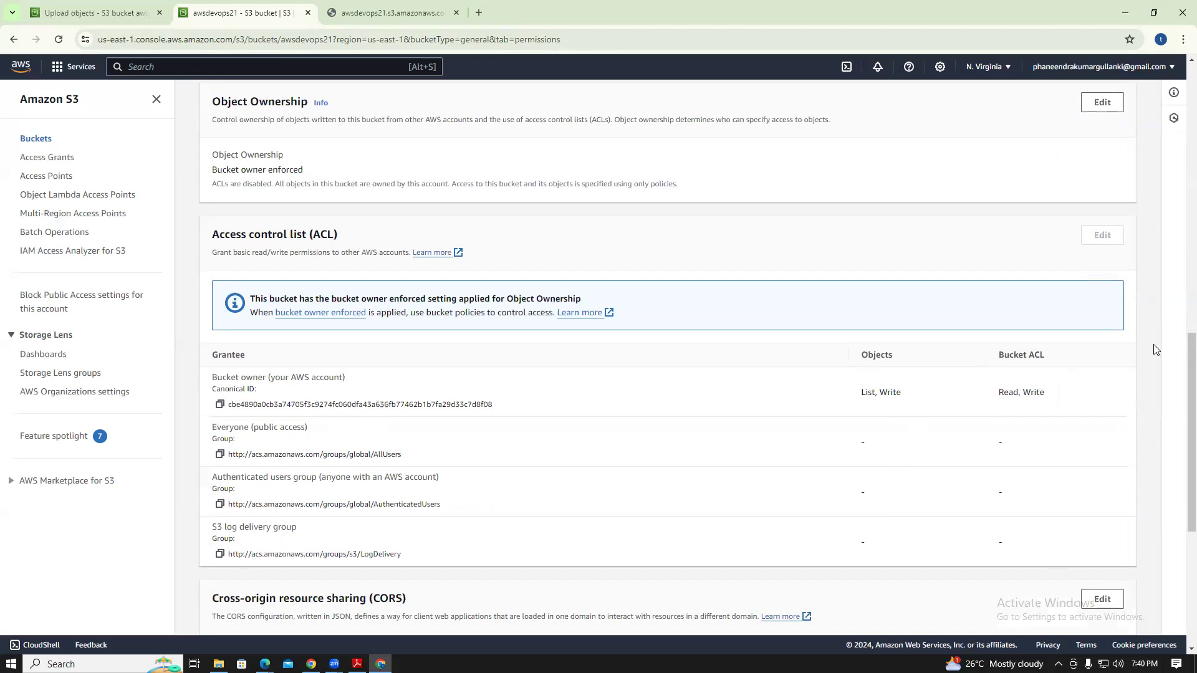
left_click_drag(1180, 381, 1180, 263)
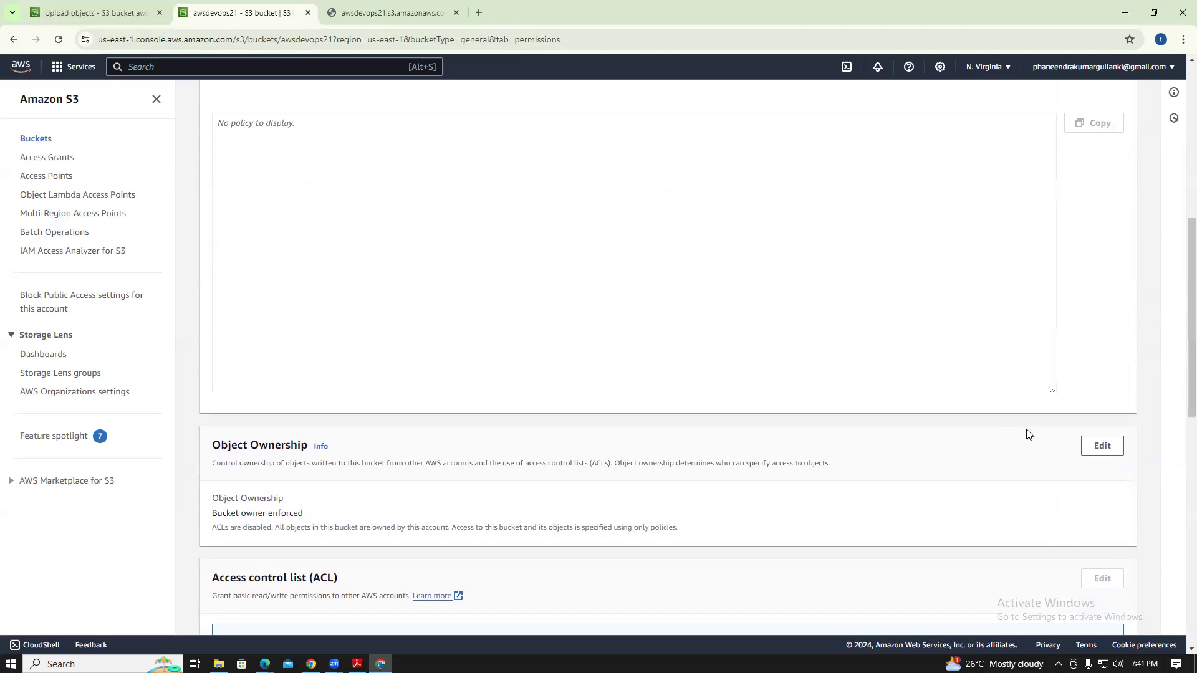
Switch awsdevops21's Object Ownership to ACLs enabled (Bucket owner preferred), acknowledge and save
left_click(1101, 447)
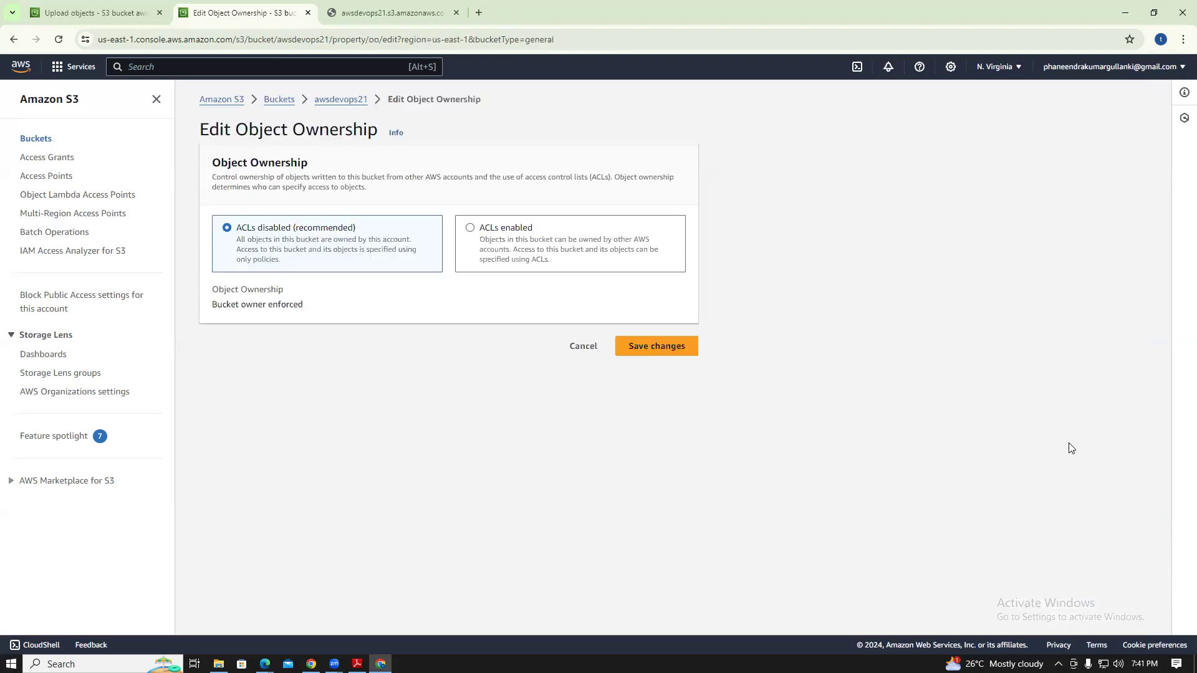
left_click(470, 229)
left_click(255, 435)
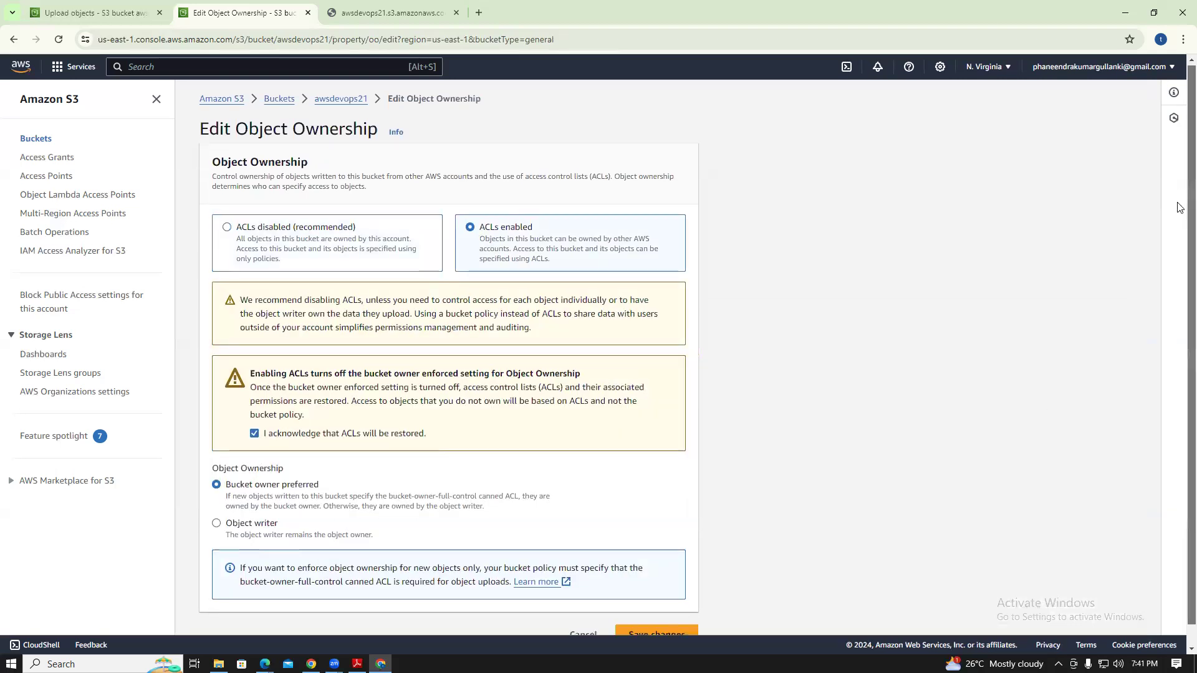
scroll(740, 396, "down", 1)
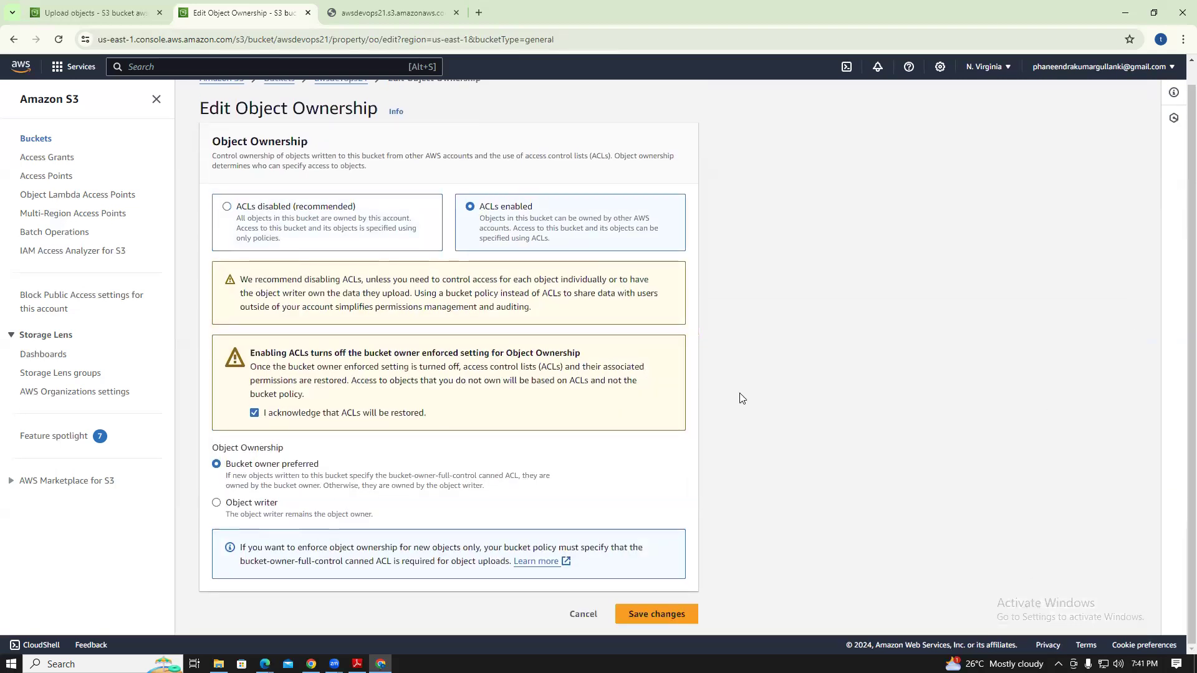
left_click(649, 627)
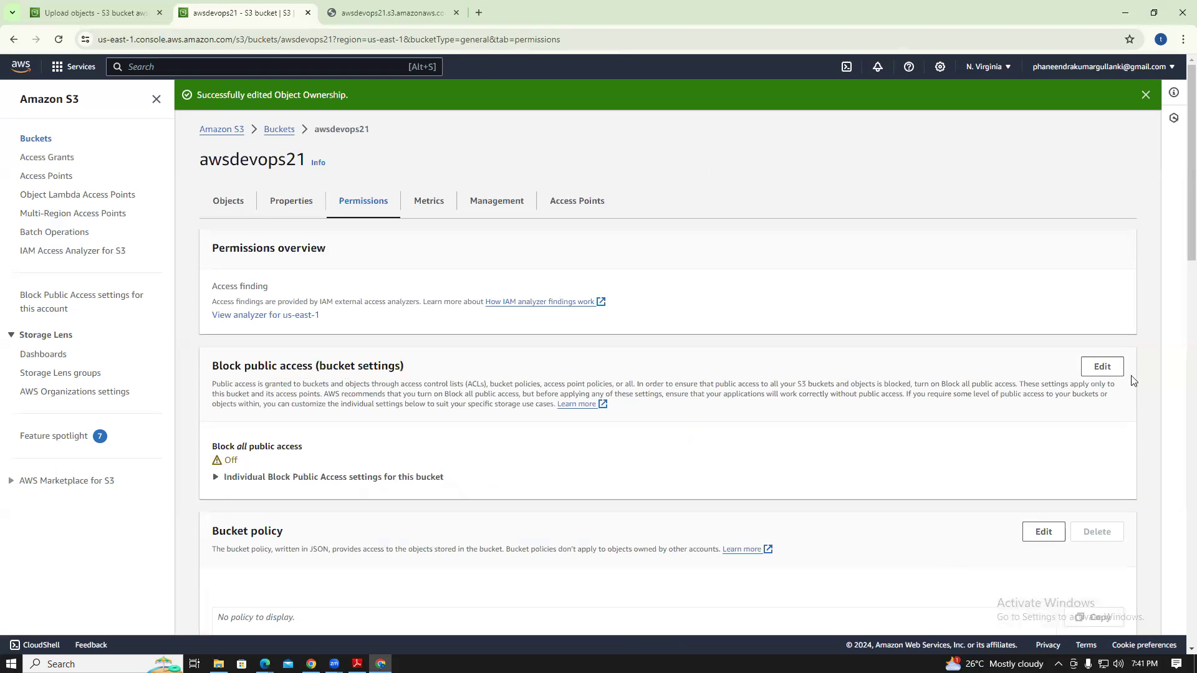
Grant Everyone (public access) List on objects and Read on the bucket ACL, then save
scroll(922, 435, "down", 10)
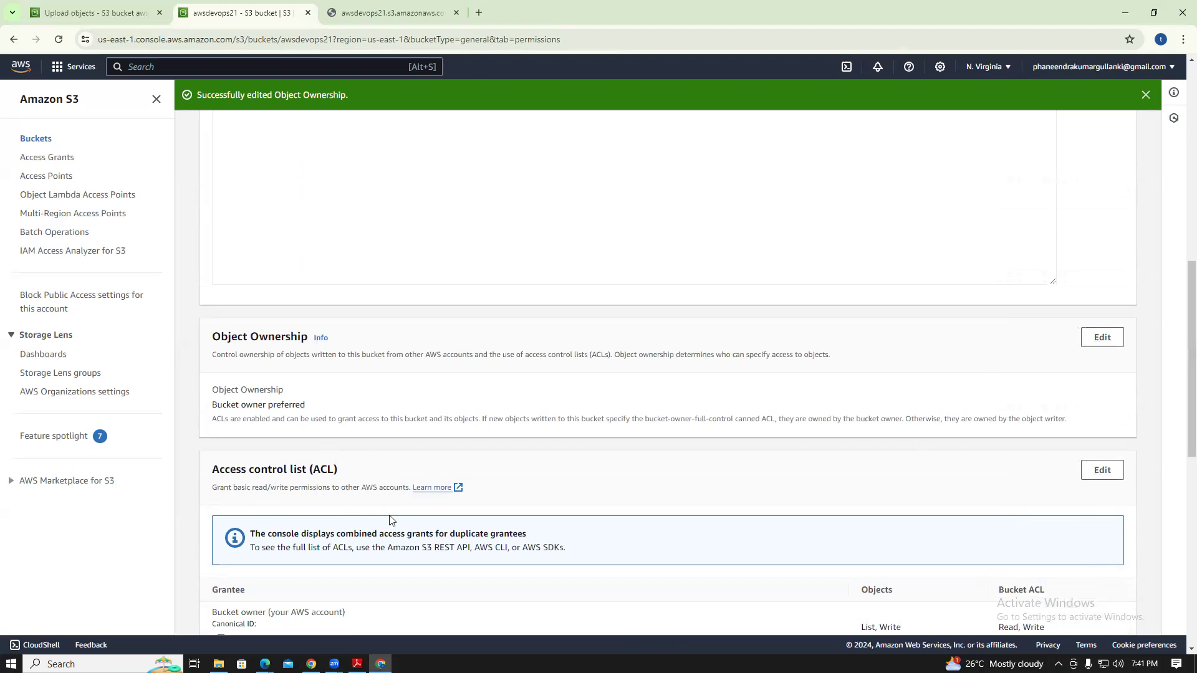
left_click(1103, 470)
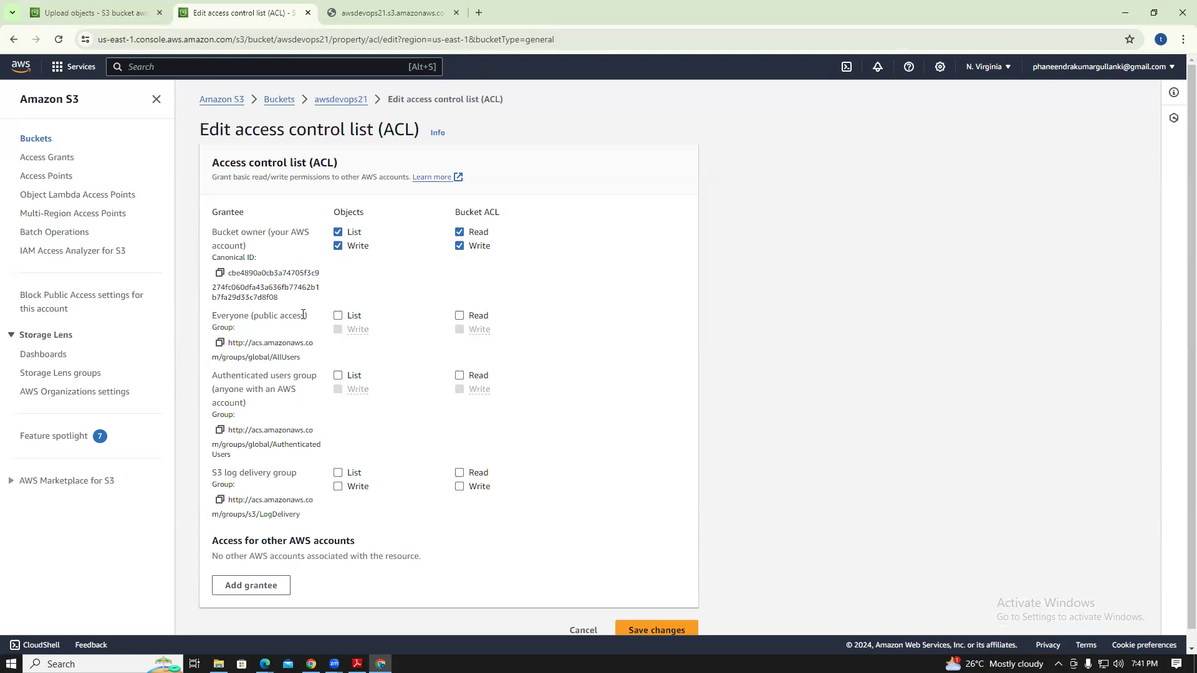
left_click(338, 316)
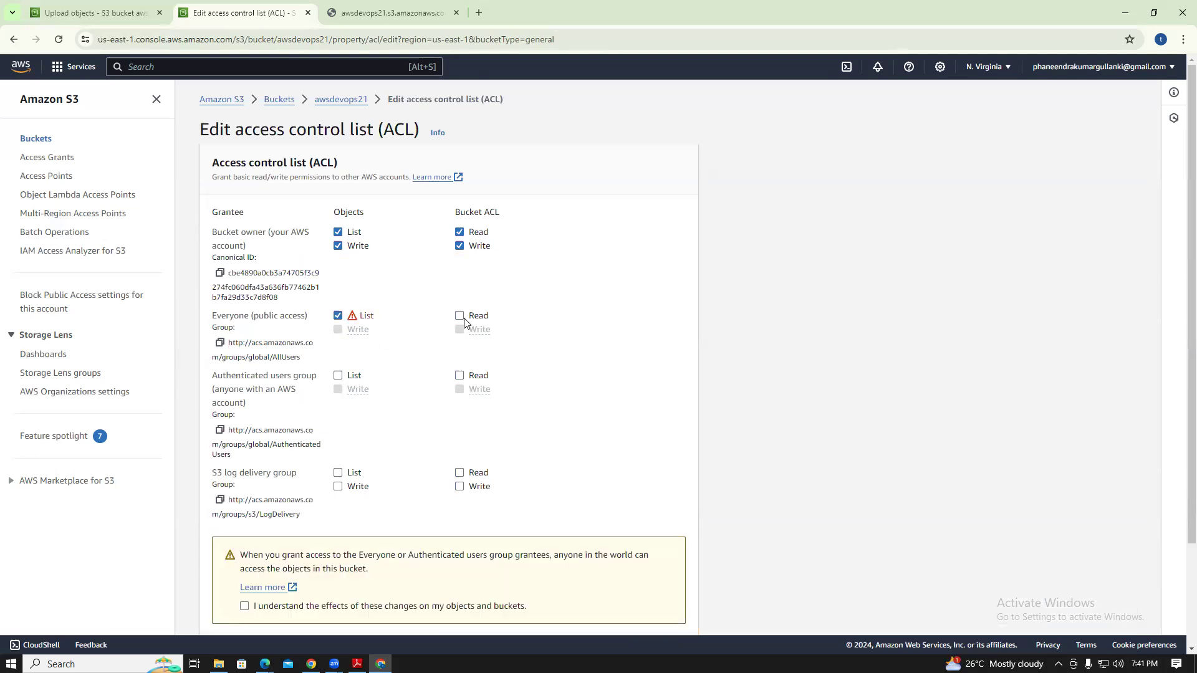
left_click(460, 317)
left_click(244, 606)
scroll(1105, 492, "down", 2)
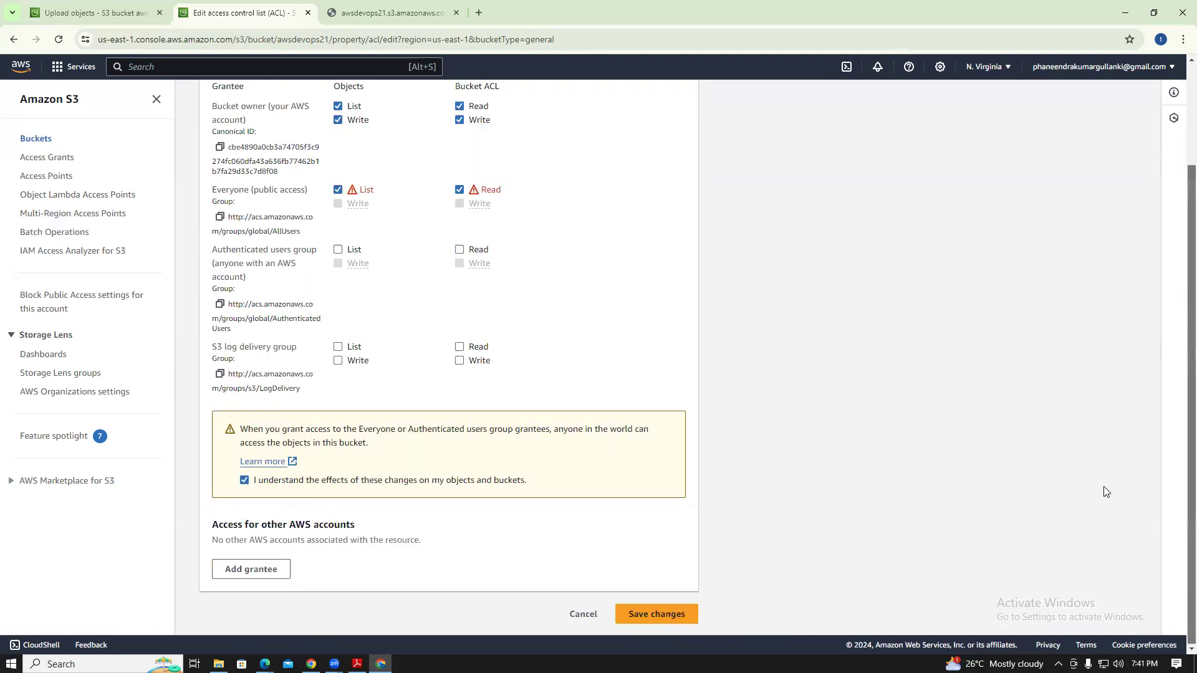
left_click(663, 615)
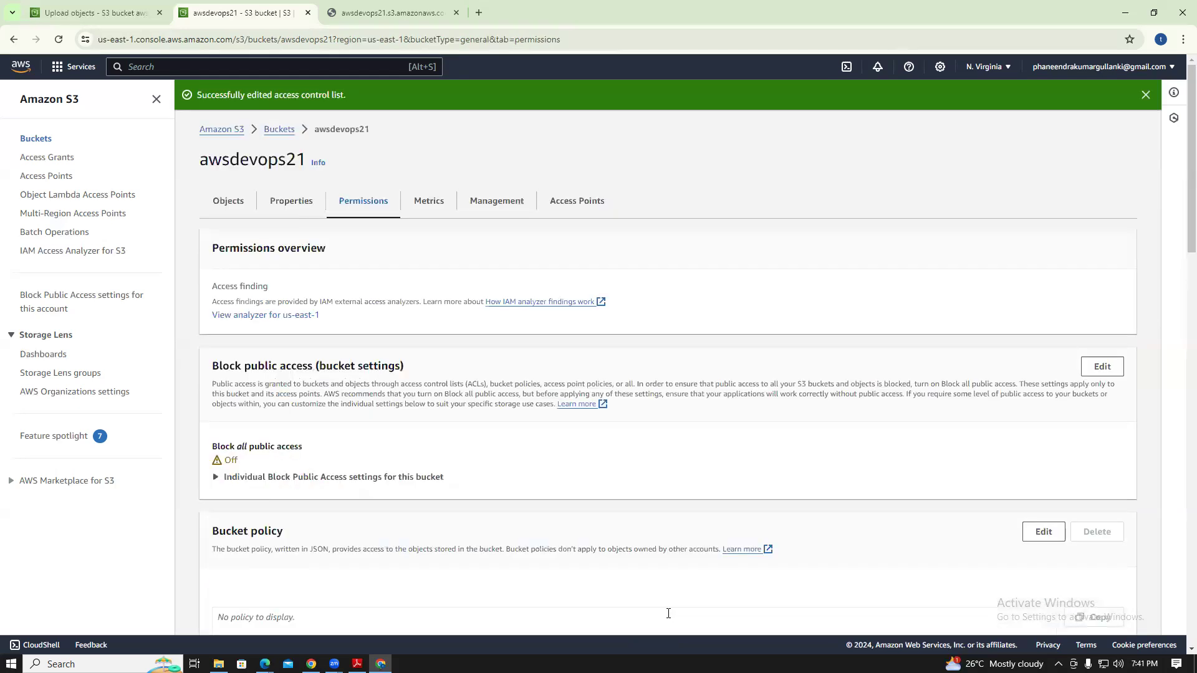
Navigate back through Buckets and awsdevops21 to s3.txt's Permissions tab
left_click(225, 201)
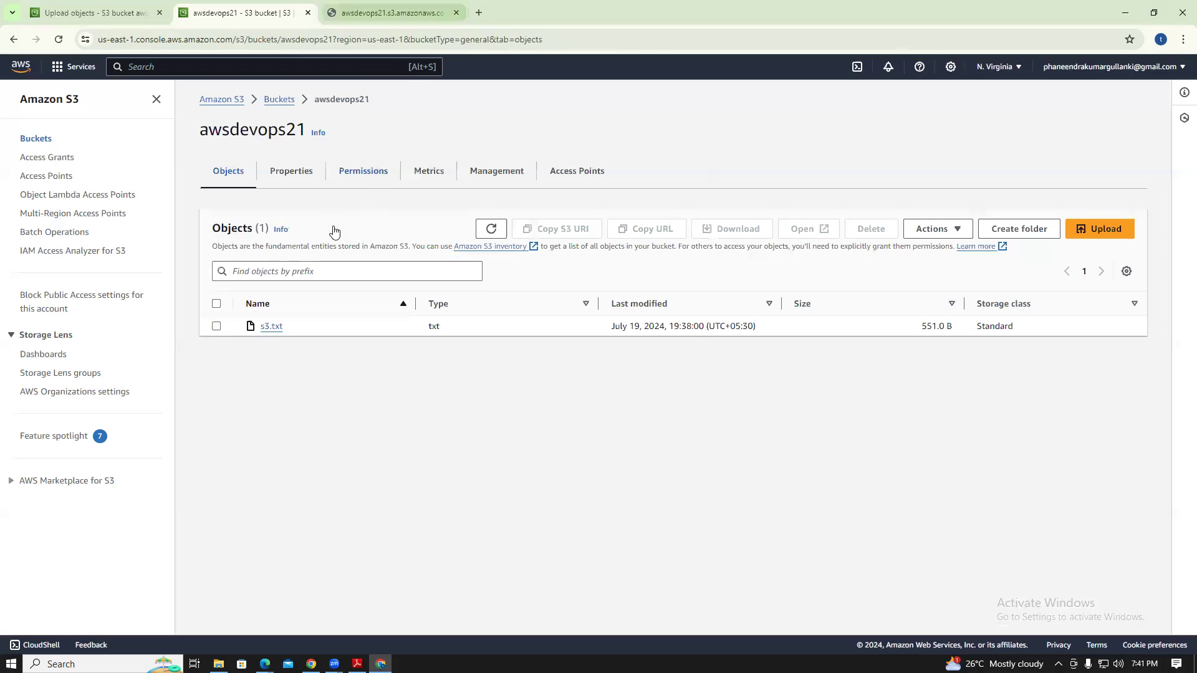
left_click(52, 145)
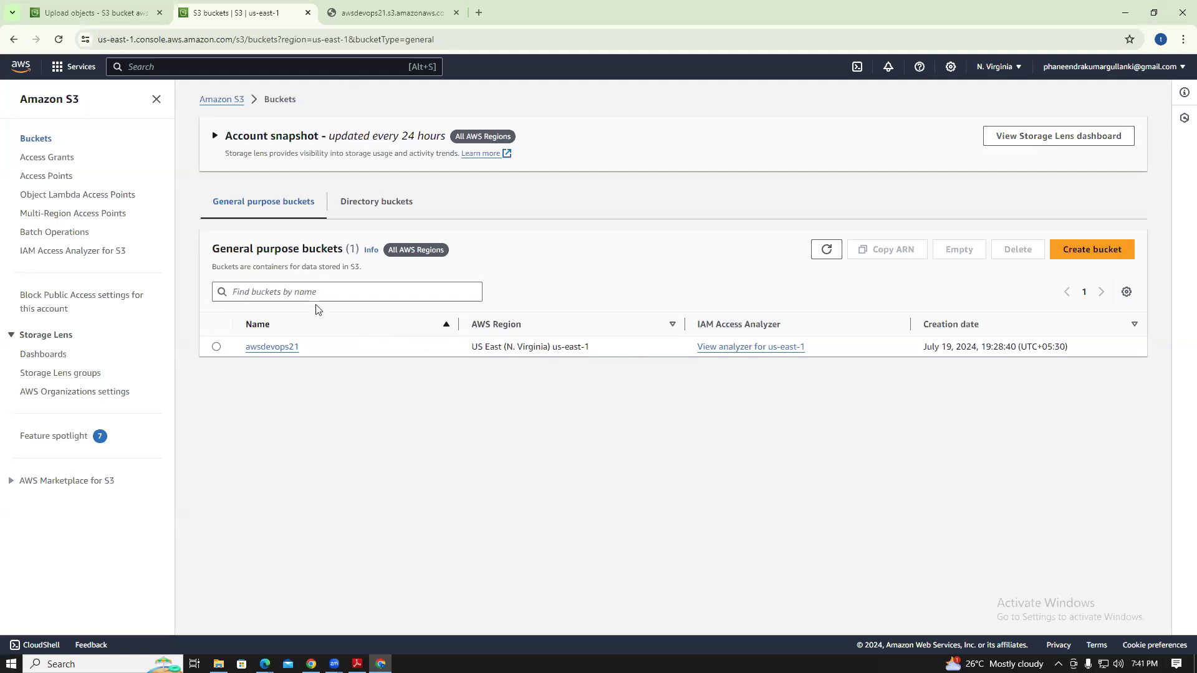
left_click(265, 347)
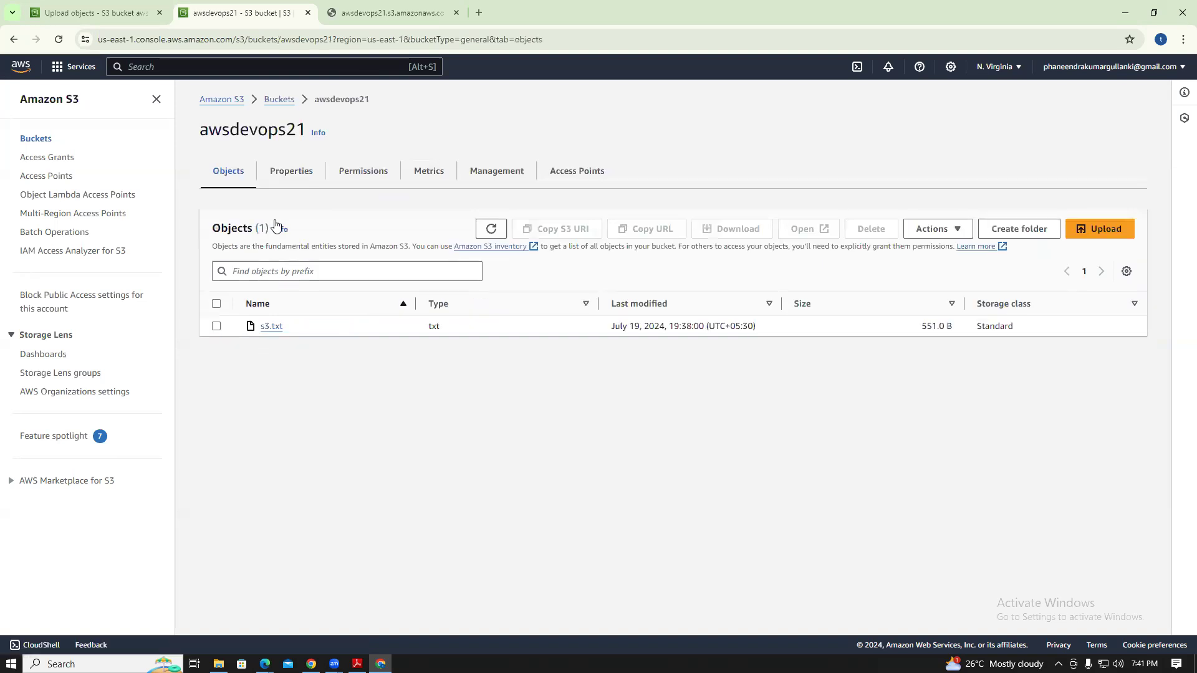
left_click(276, 332)
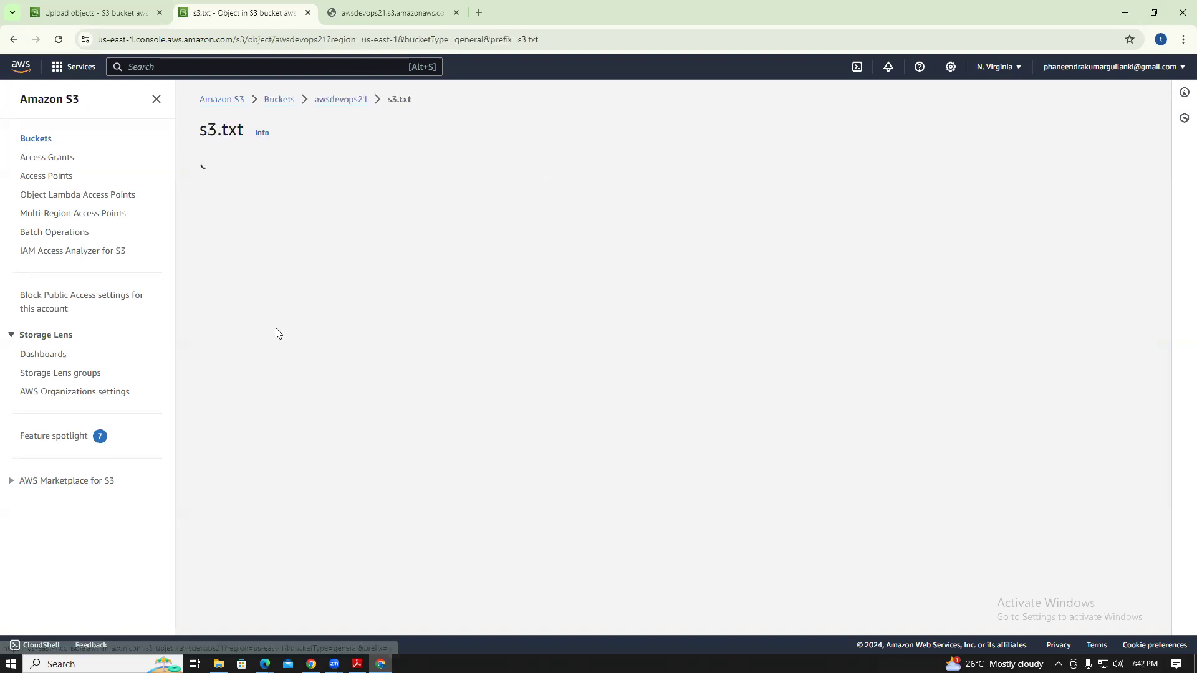
left_click(303, 191)
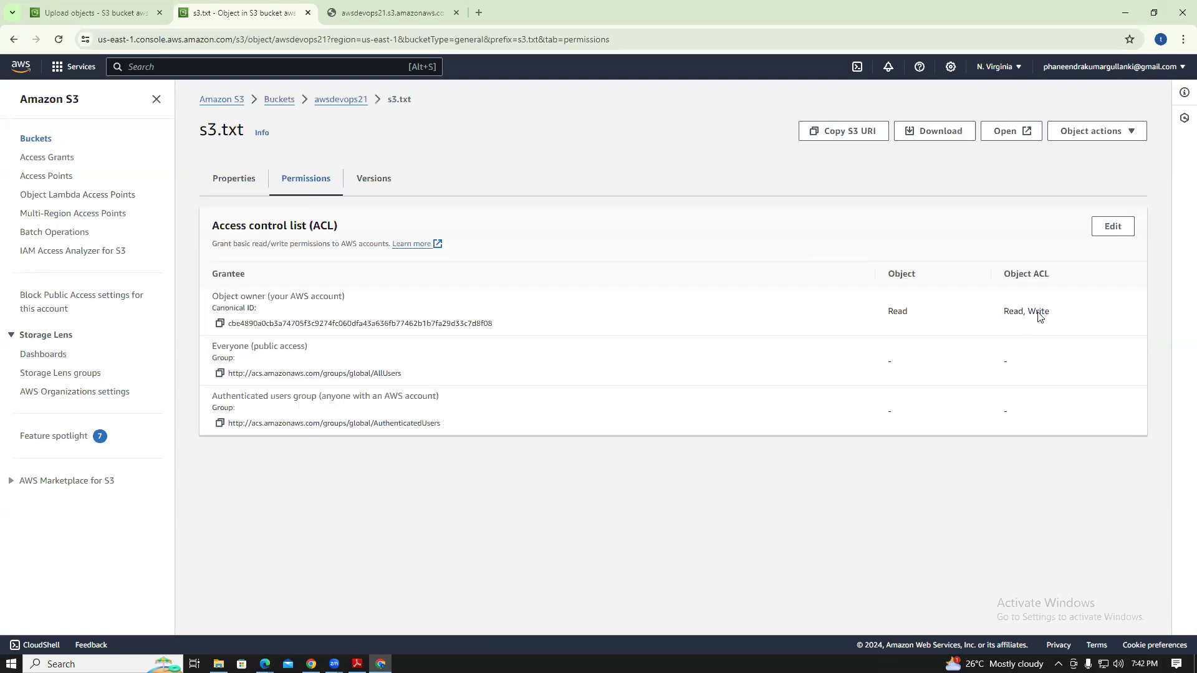
Grant Everyone Read on s3.txt's object and object ACL, acknowledge the warning, and save
left_click(1113, 226)
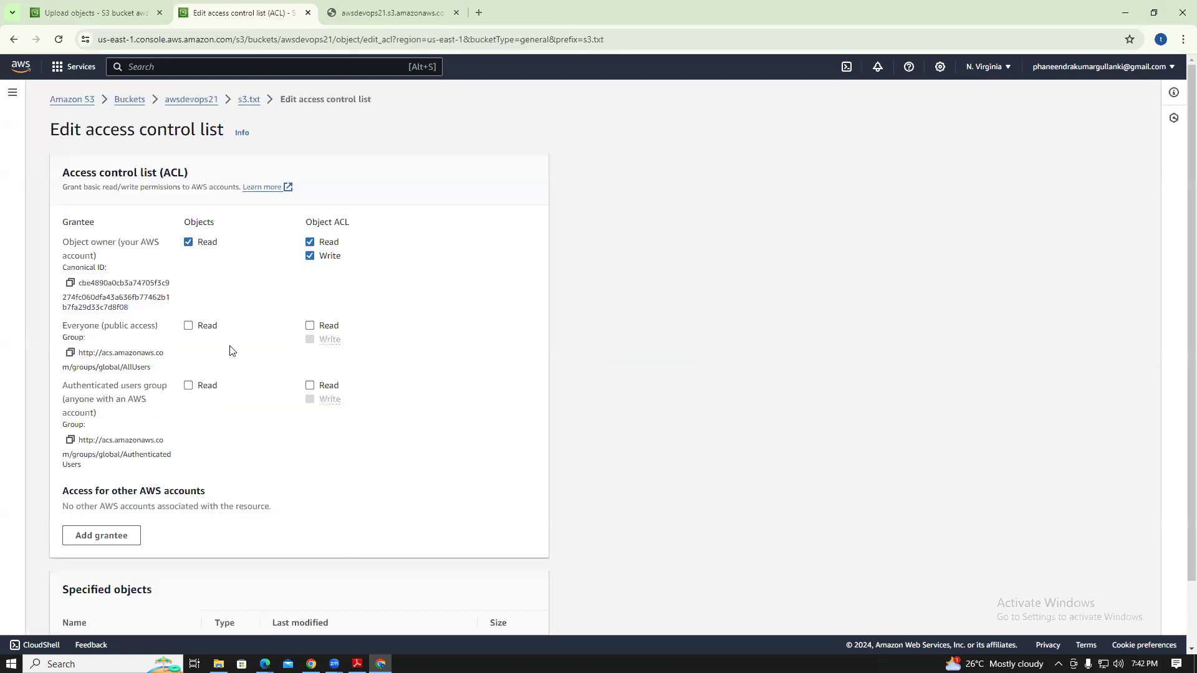
left_click(188, 326)
left_click(310, 327)
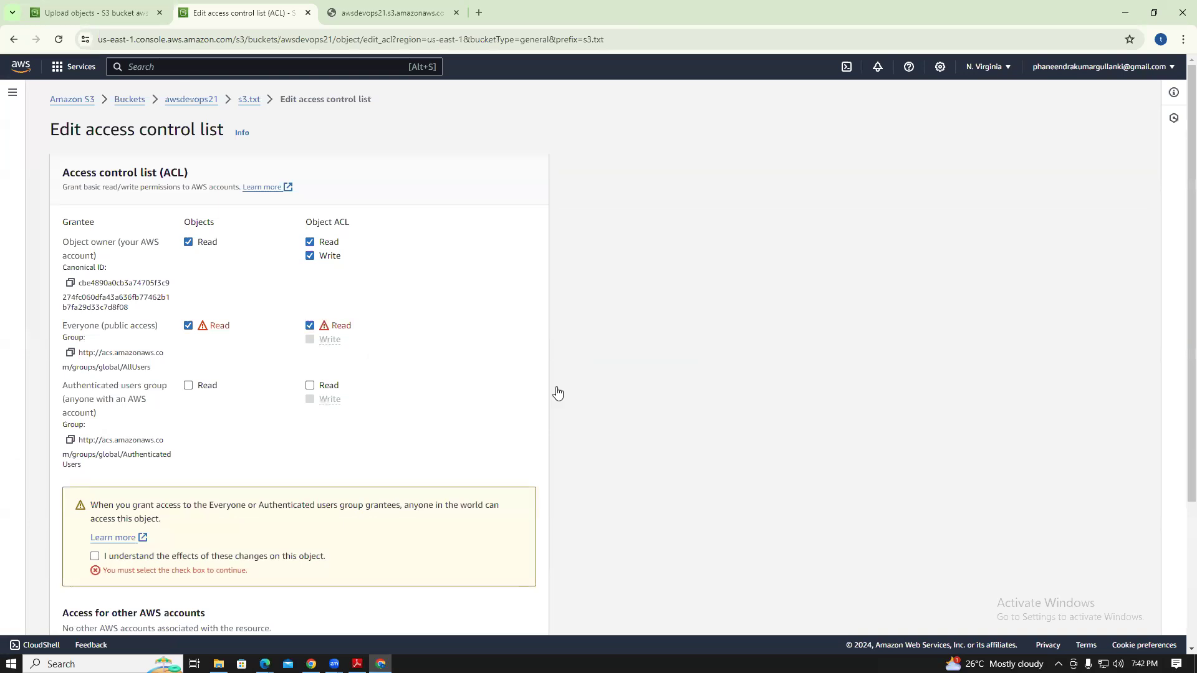
left_click(95, 557)
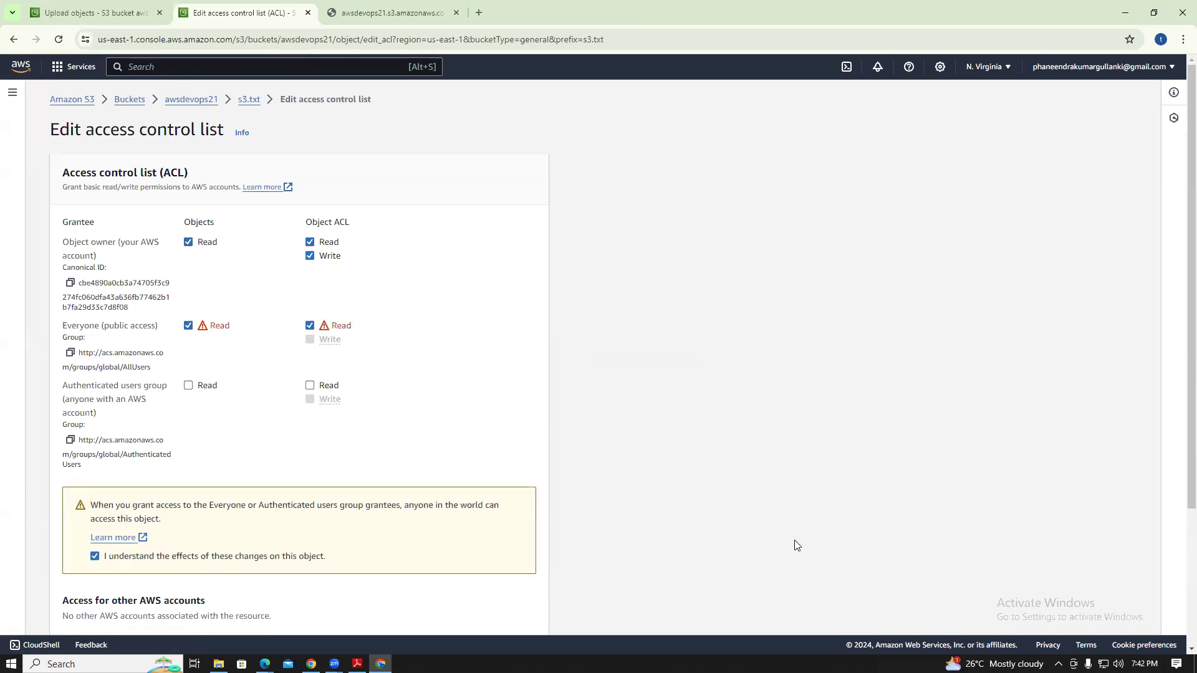
scroll(1180, 203, "down", 3)
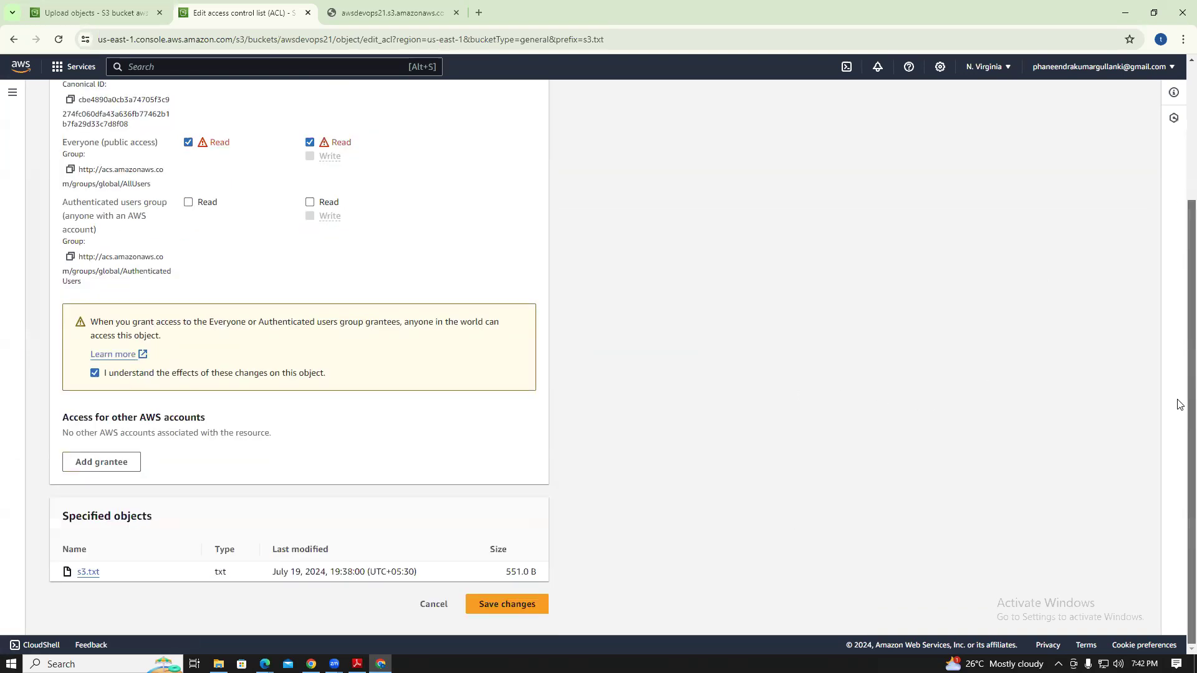
left_click(526, 604)
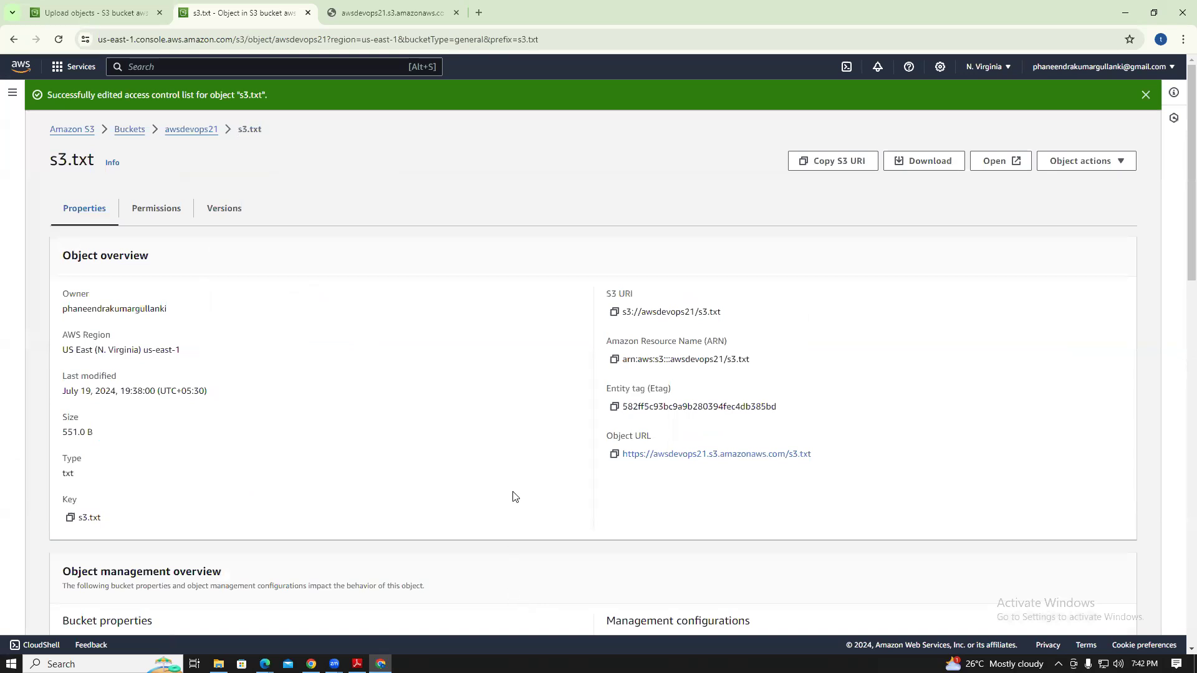
Check s3.txt's saved permissions, versions and overview, then return to the buckets list
left_click(172, 215)
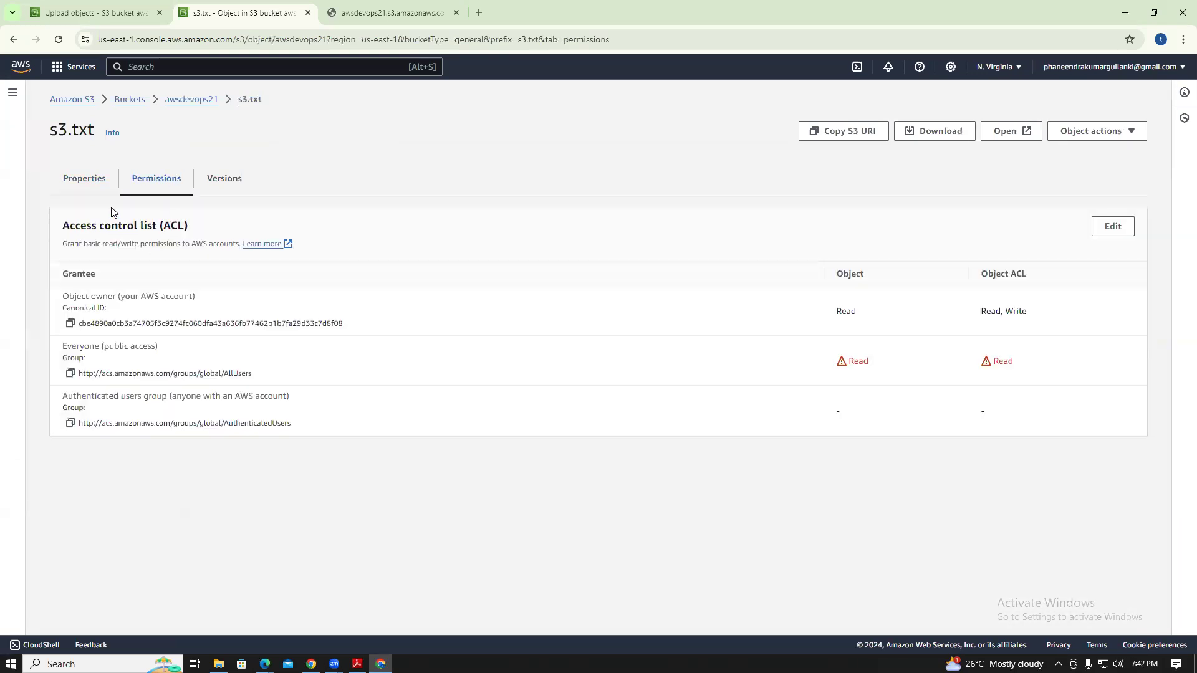
left_click(76, 186)
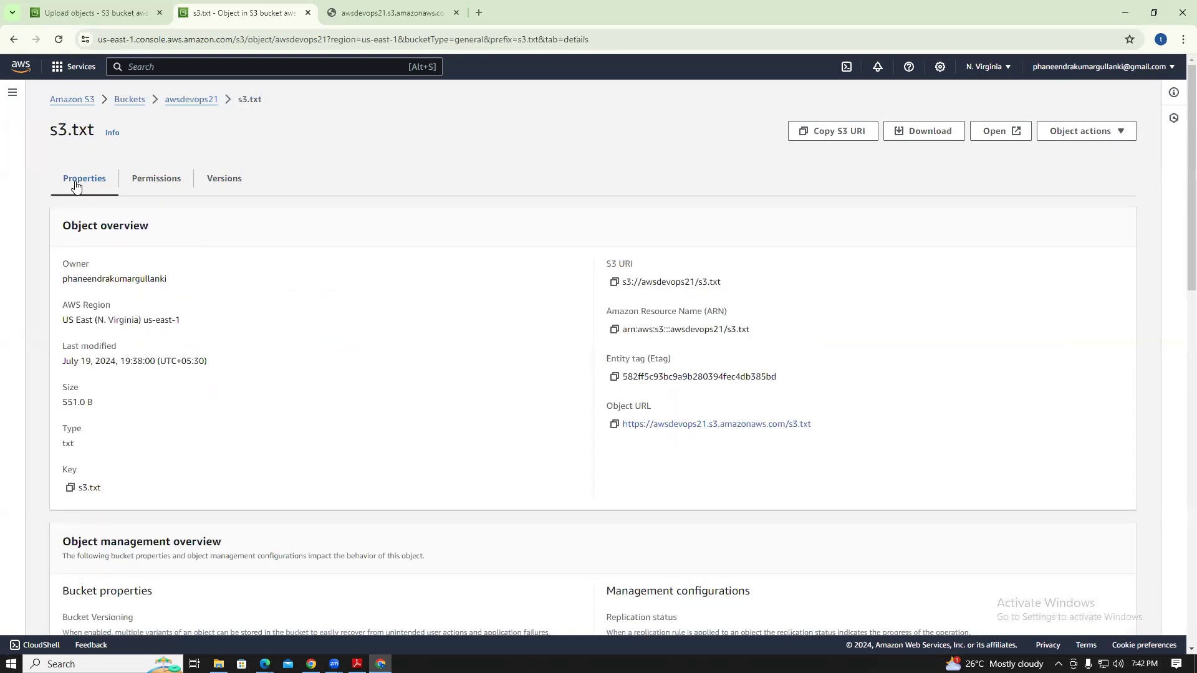
left_click(137, 182)
left_click(223, 178)
left_click(139, 186)
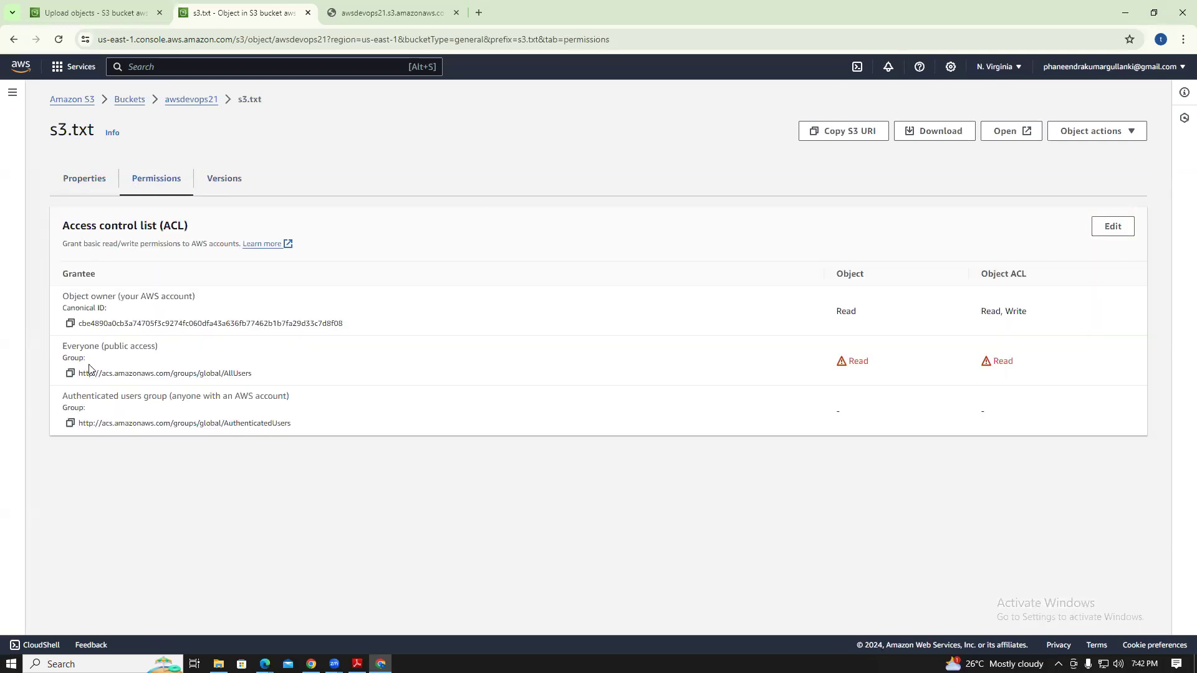
left_click(81, 182)
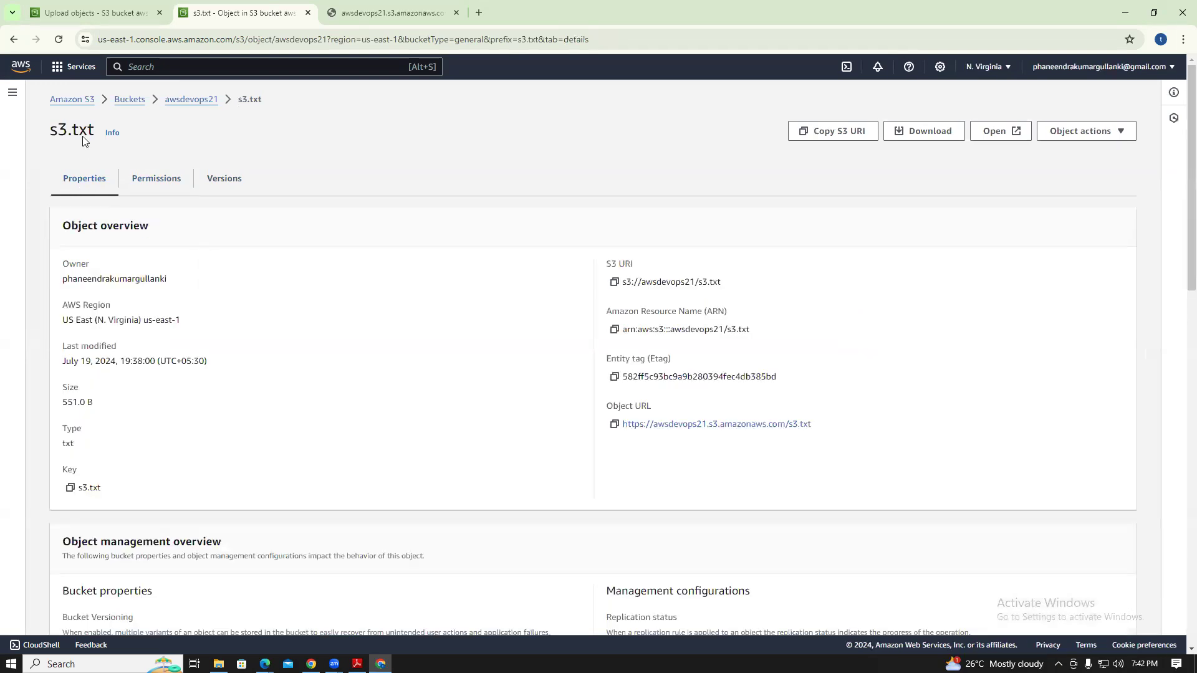
left_click(124, 99)
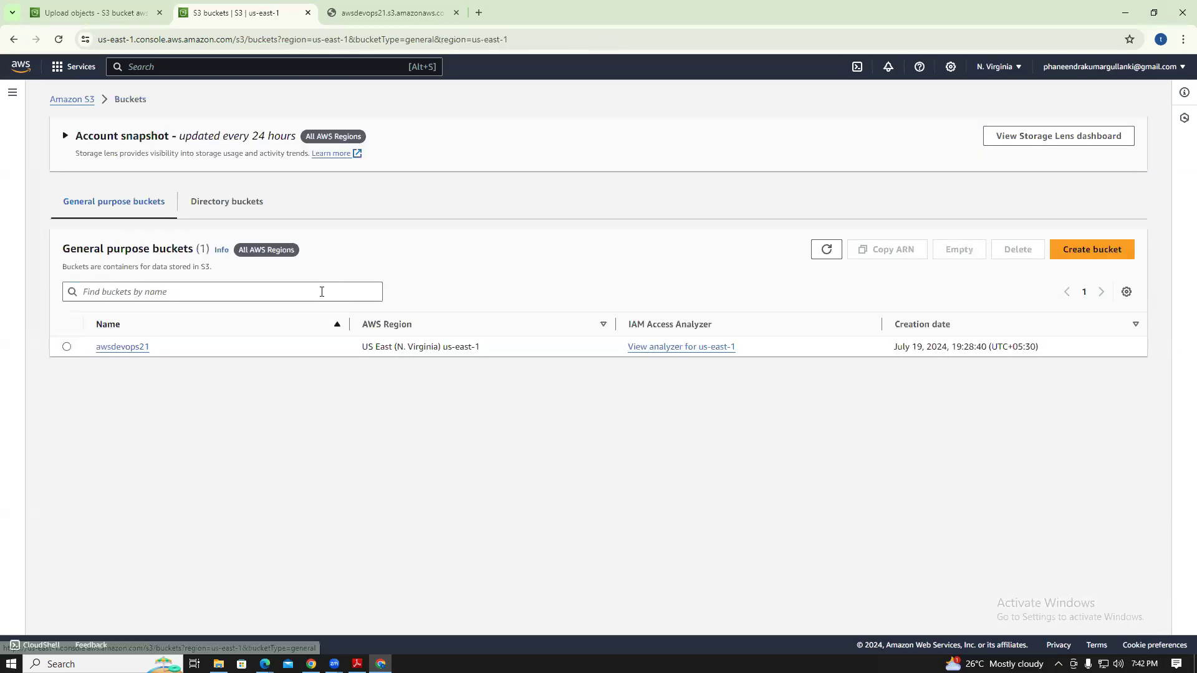
Open s3.txt in awsdevops21 and follow its Object URL to view the file publicly
left_click(129, 348)
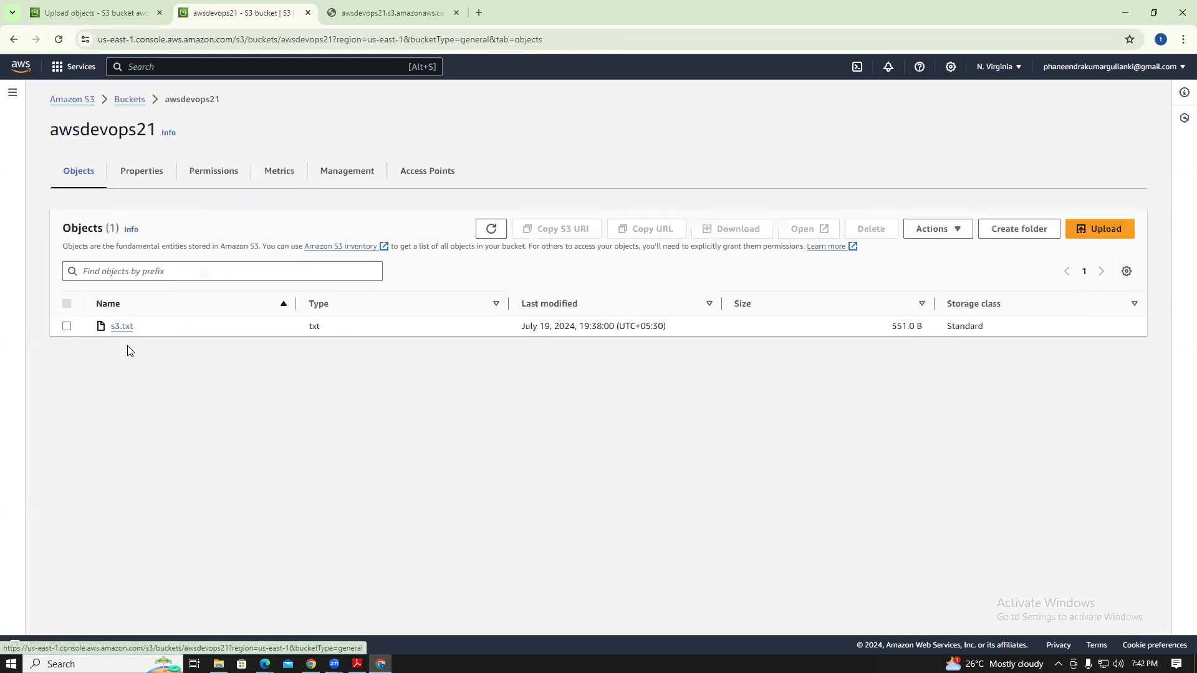
left_click(122, 327)
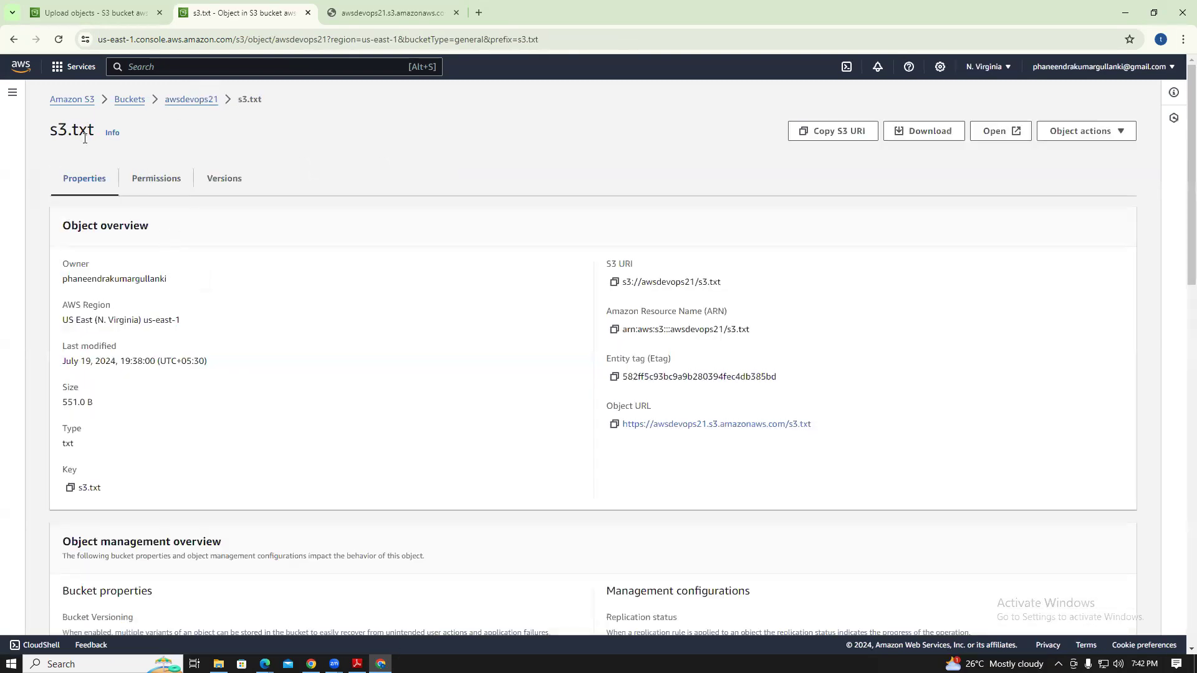
left_click(14, 39)
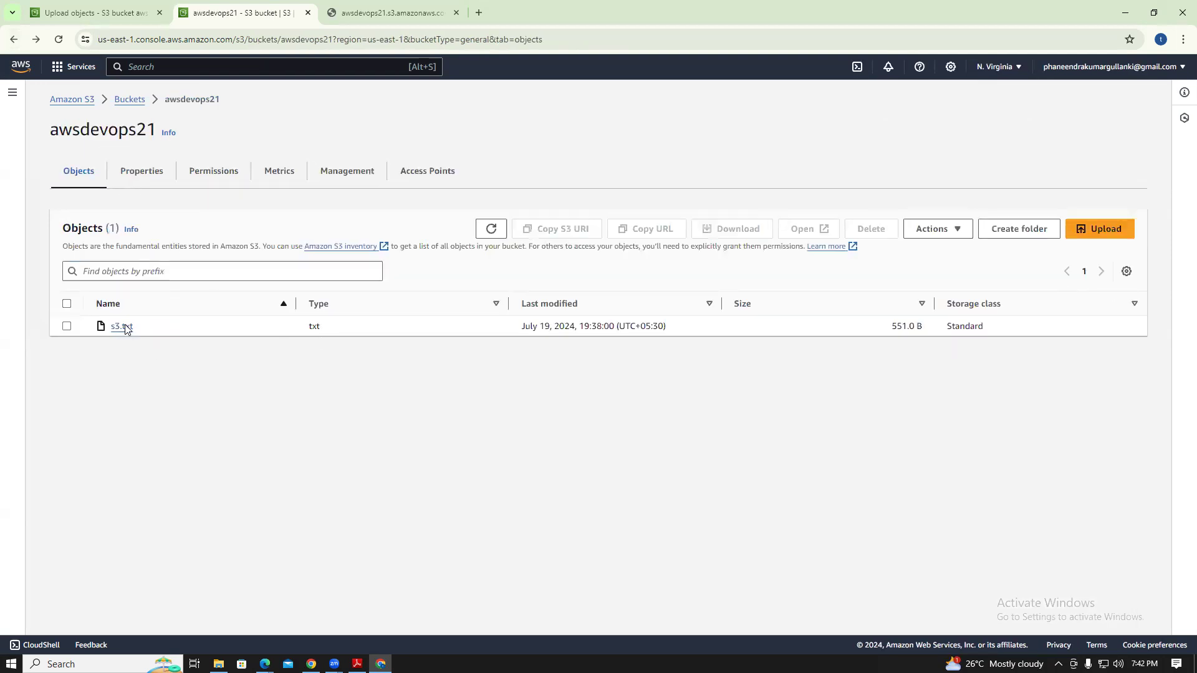
left_click(121, 326)
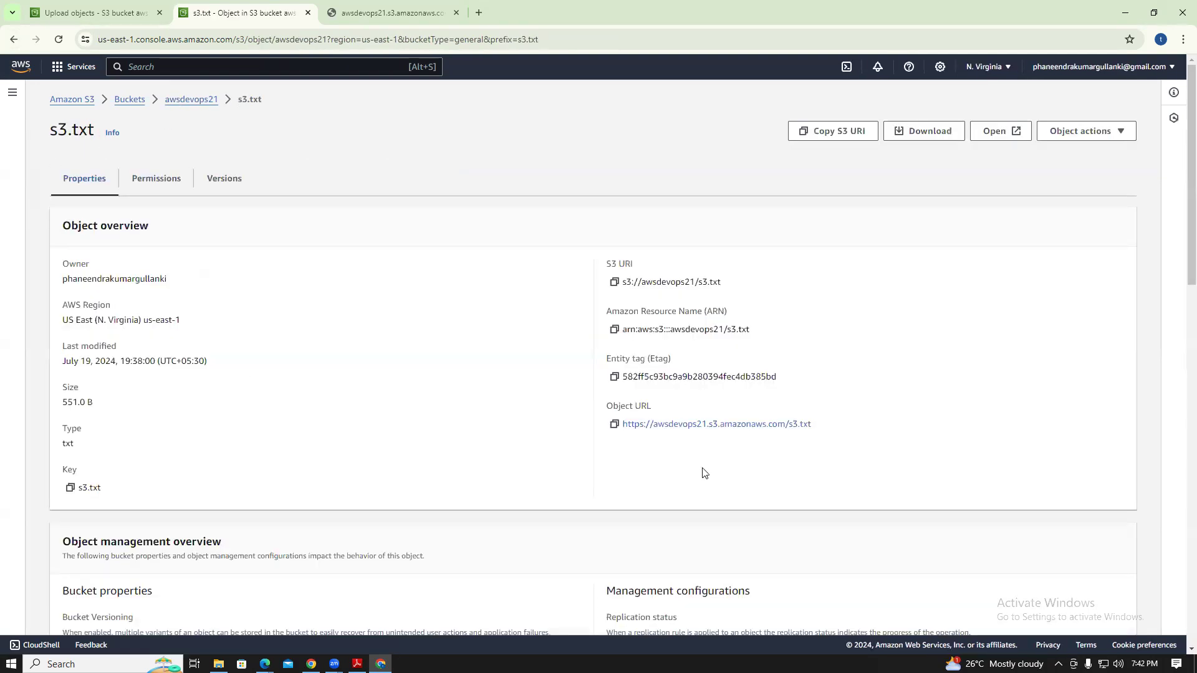
left_click(749, 428)
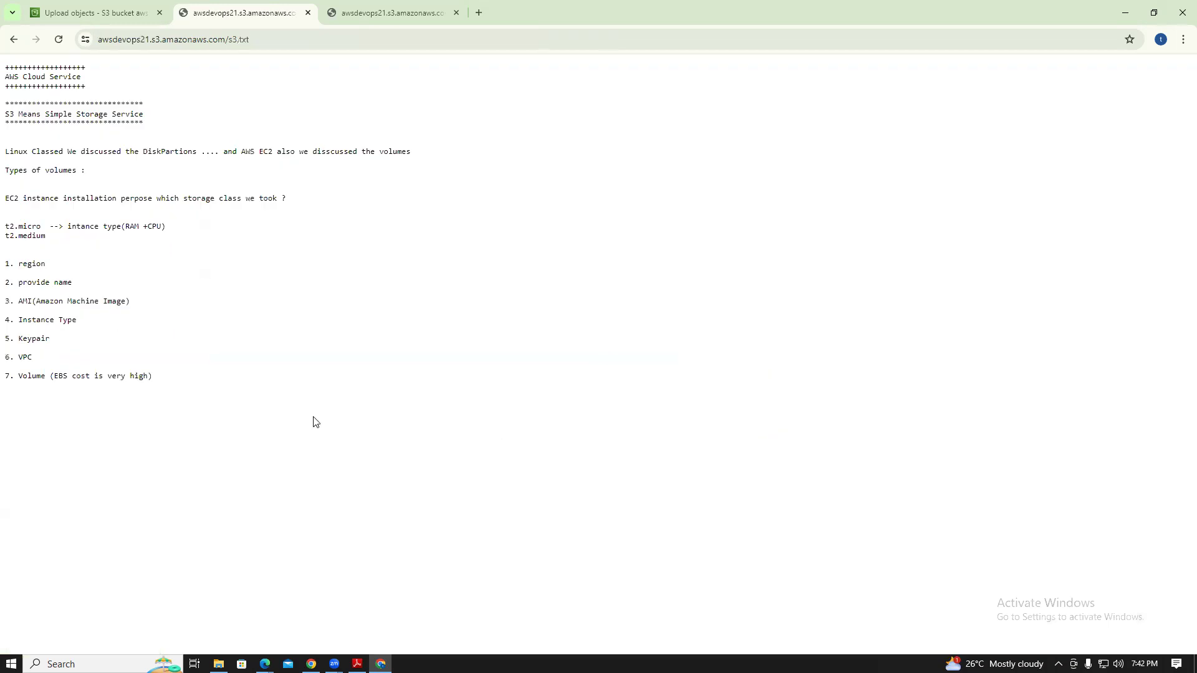
Select and deselect the file's public text, then return to the S3 Upload status tab
left_click_drag(228, 392, 1, 59)
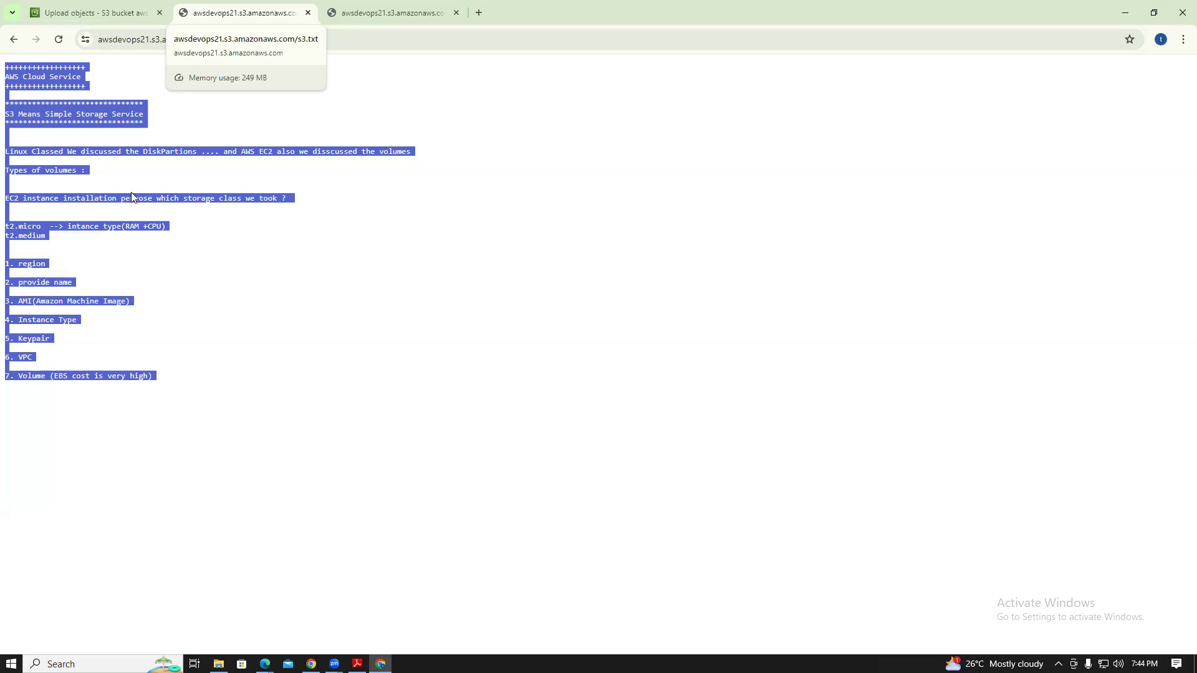
left_click(297, 242)
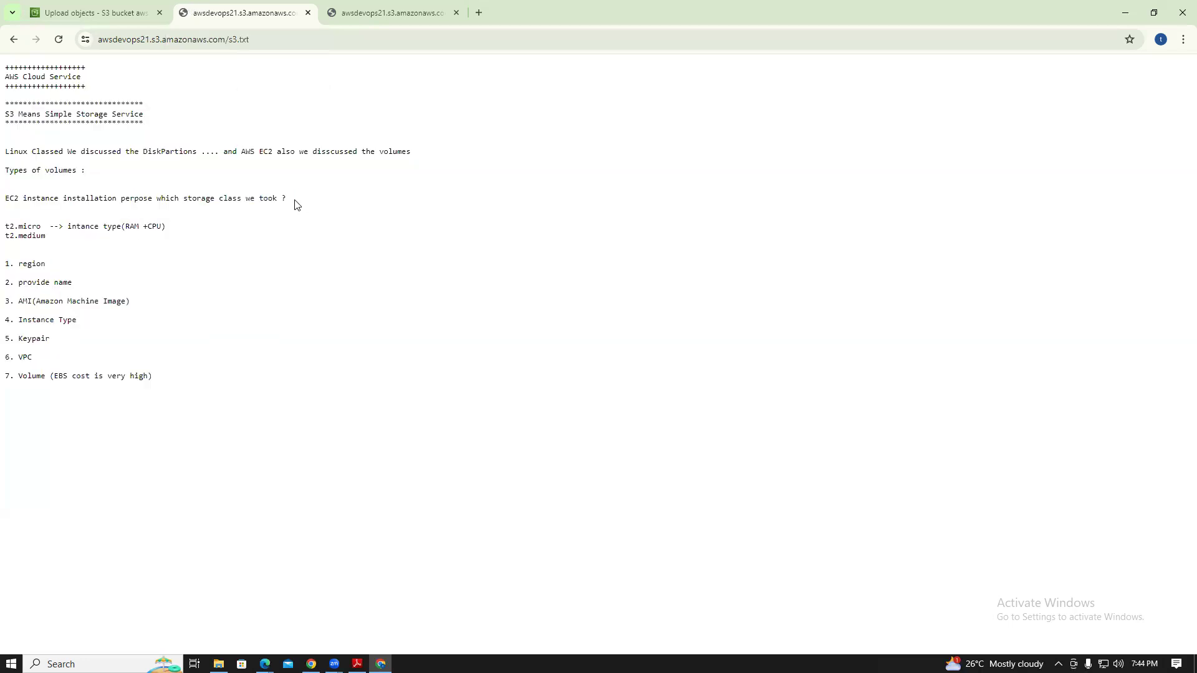
left_click(90, 12)
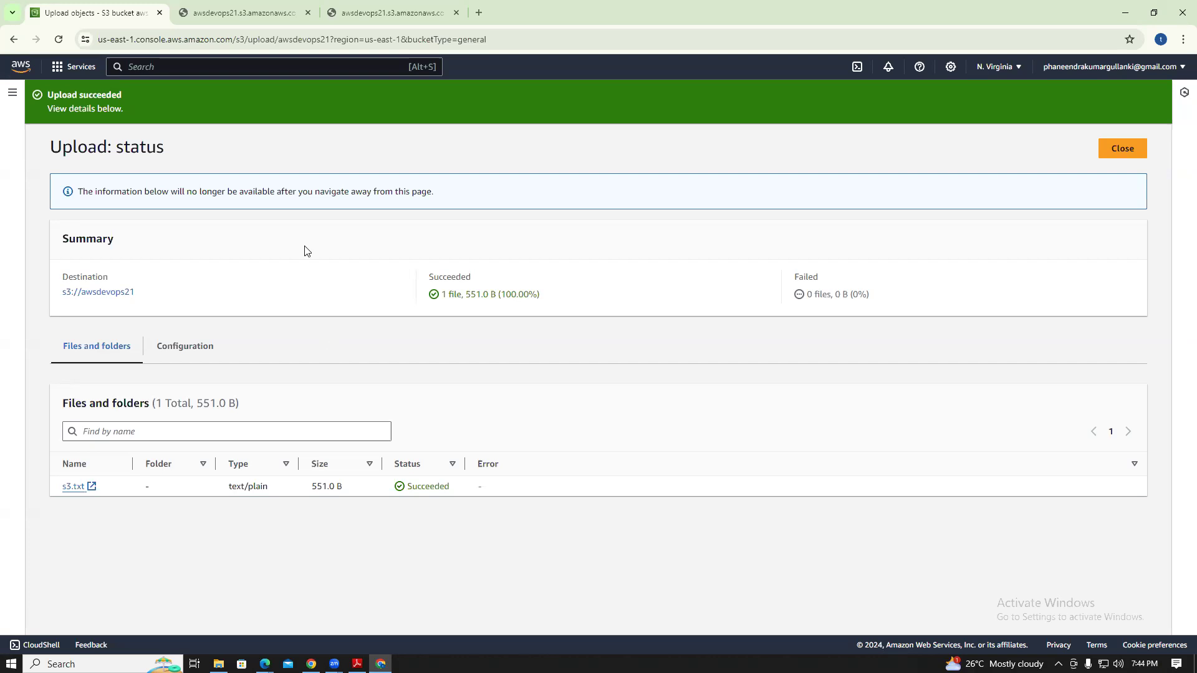
Check the s3.txt text, then return to S3 and open the awsdevops21 bucket
left_click(254, 3)
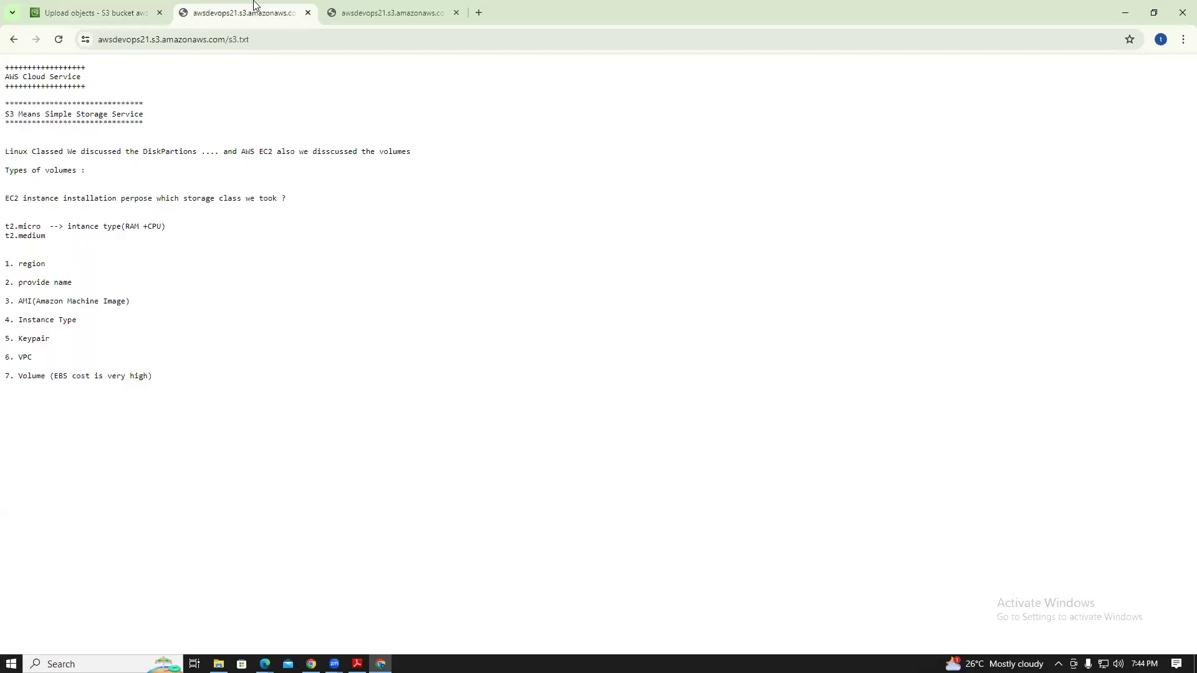
left_click(138, 9)
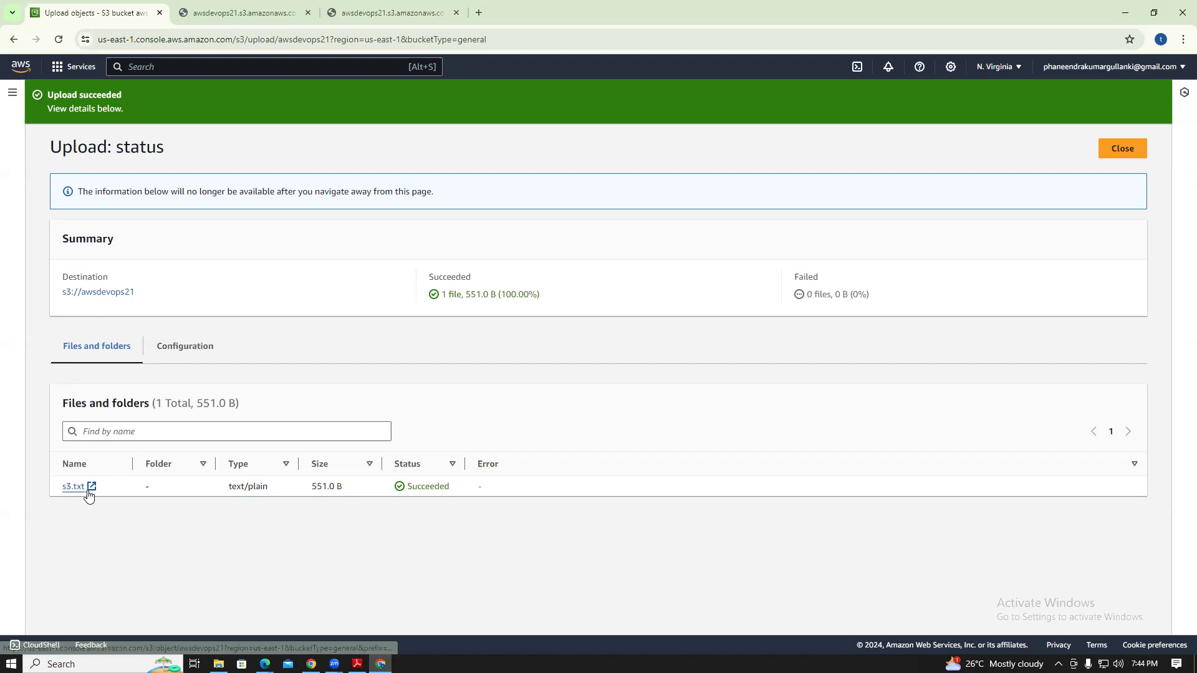
left_click(73, 67)
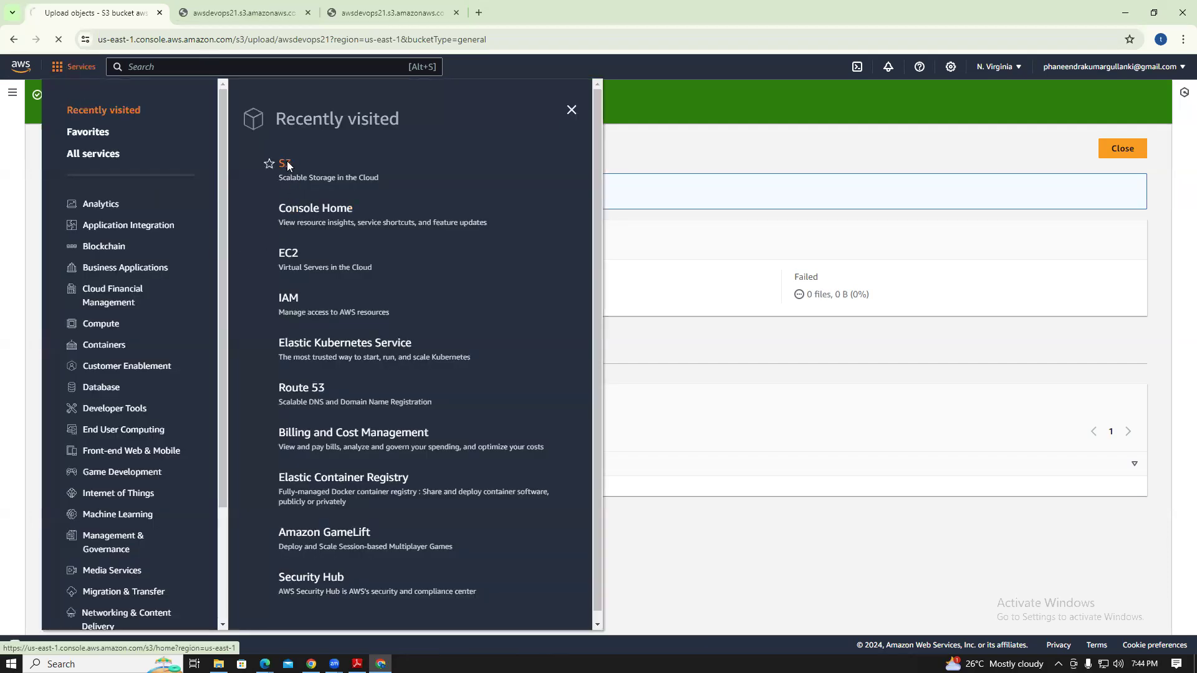
left_click(286, 165)
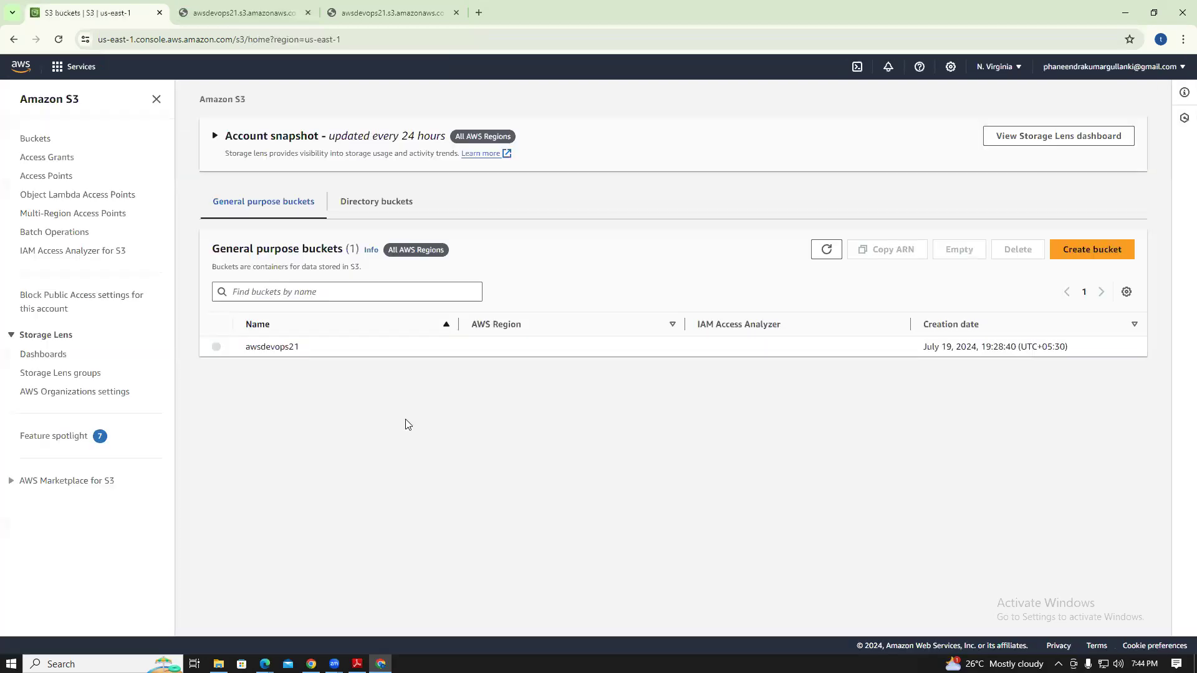
left_click(273, 347)
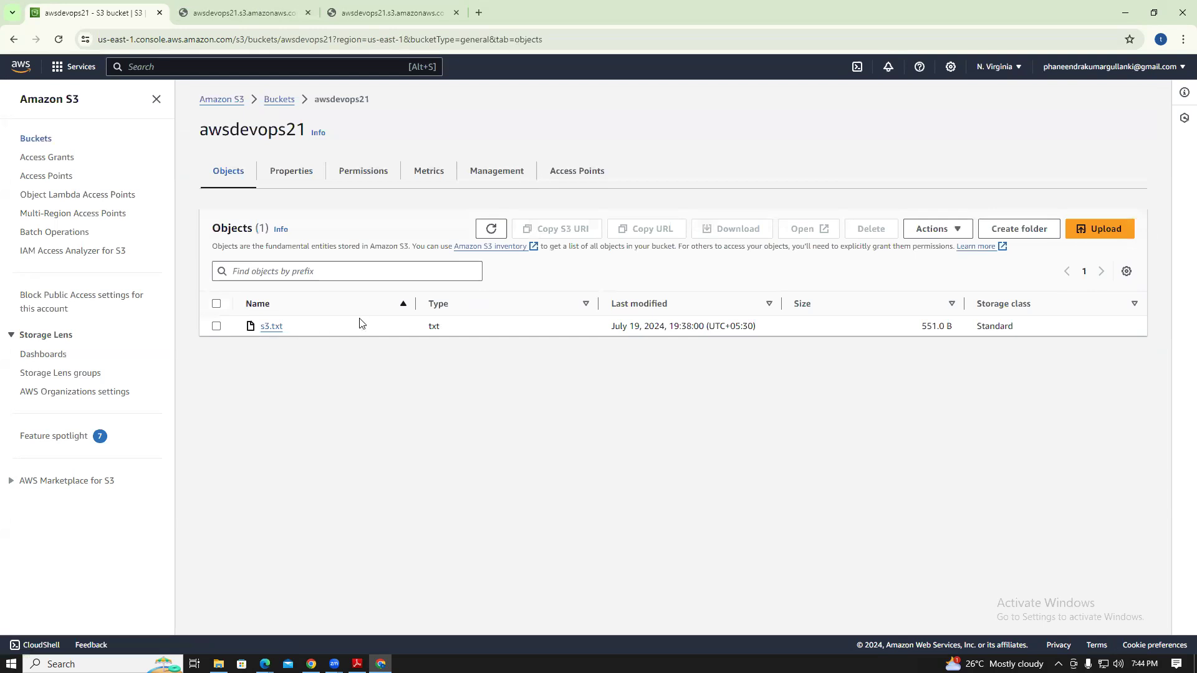
Enable Bucket Versioning in awsdevops21's properties and return to its objects list
left_click(293, 175)
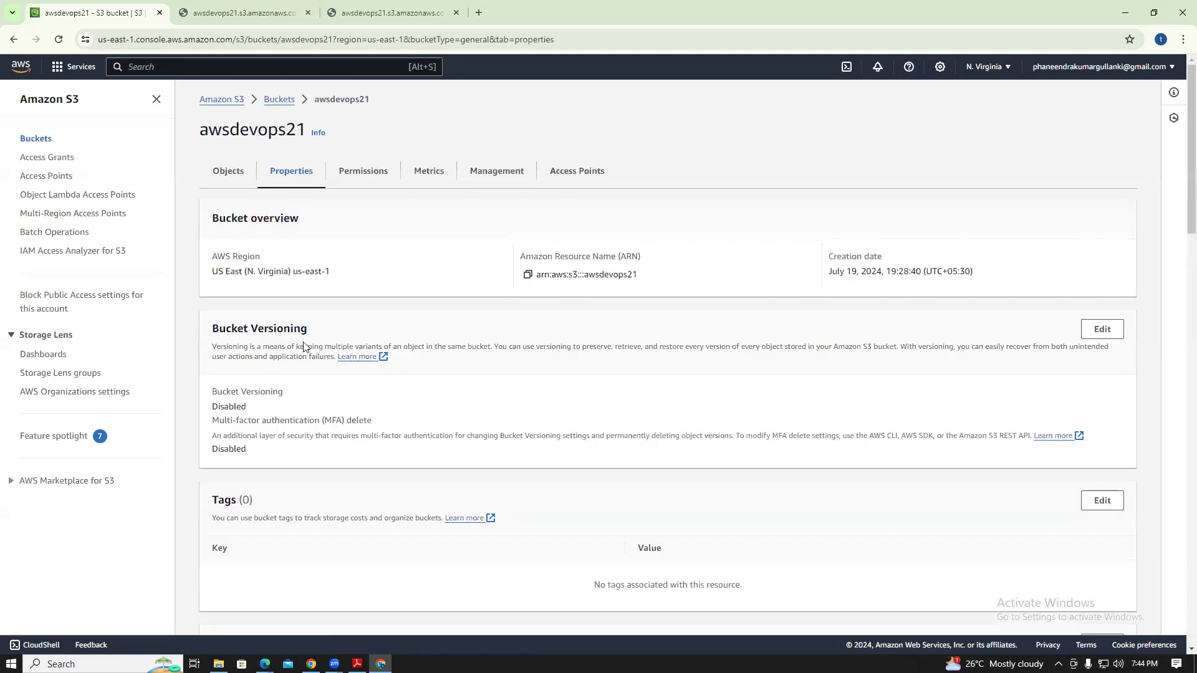
left_click(1101, 331)
left_click(217, 287)
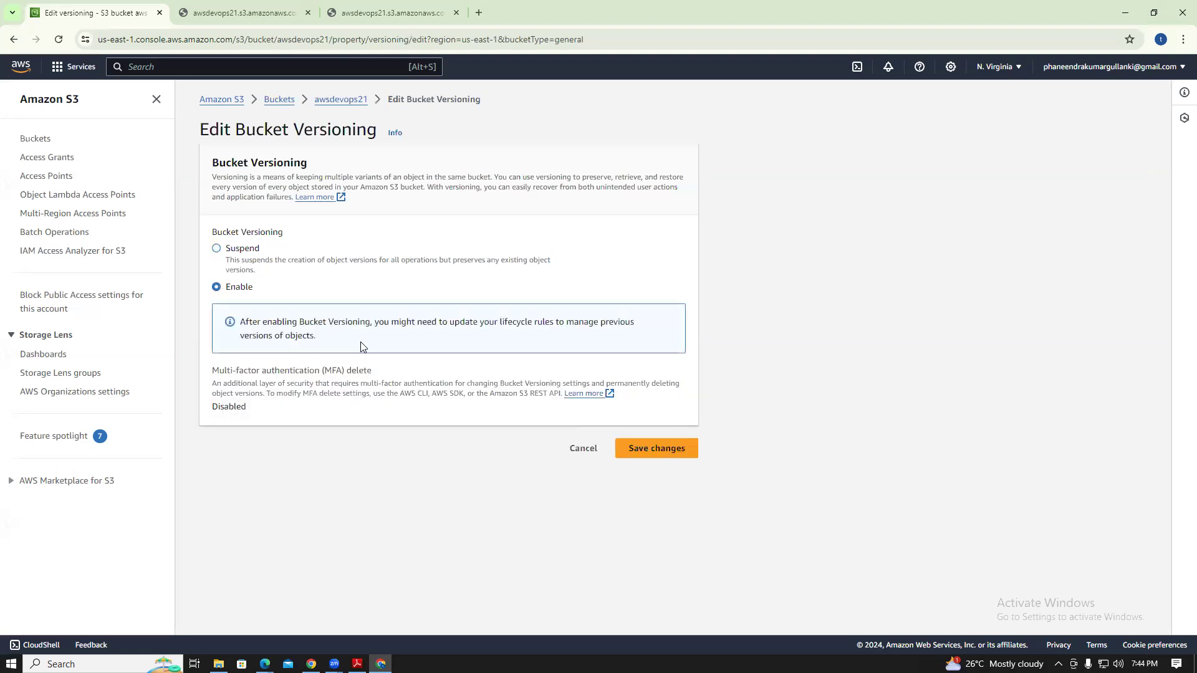
left_click(652, 450)
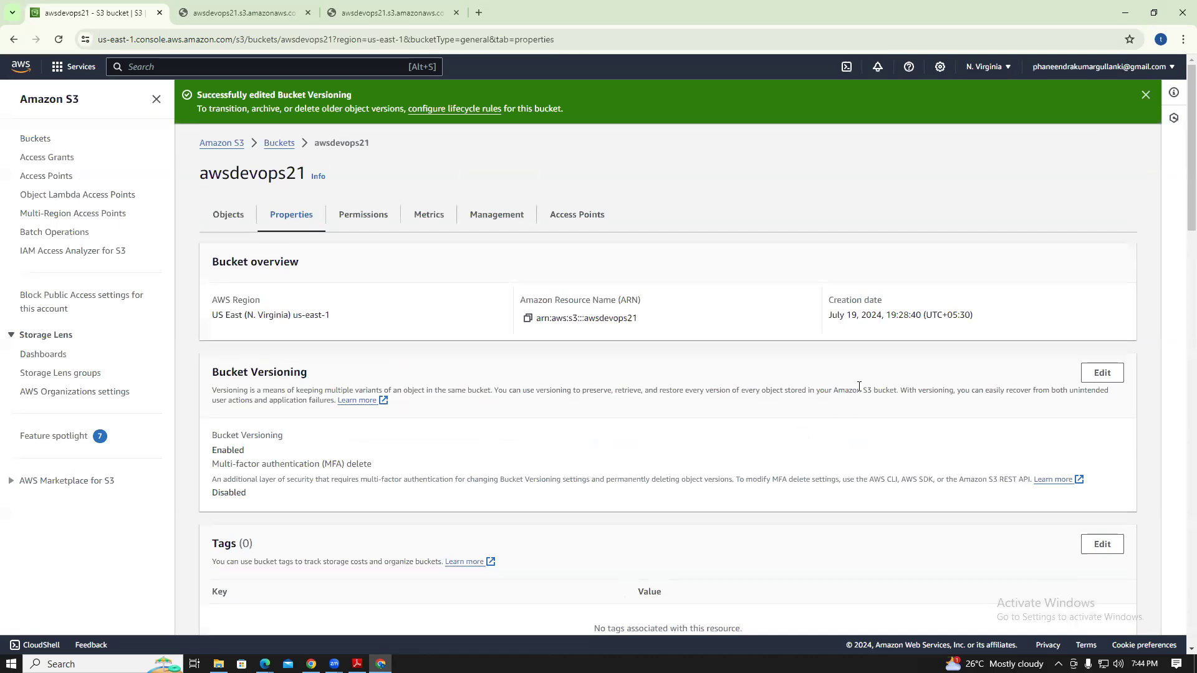
left_click(235, 217)
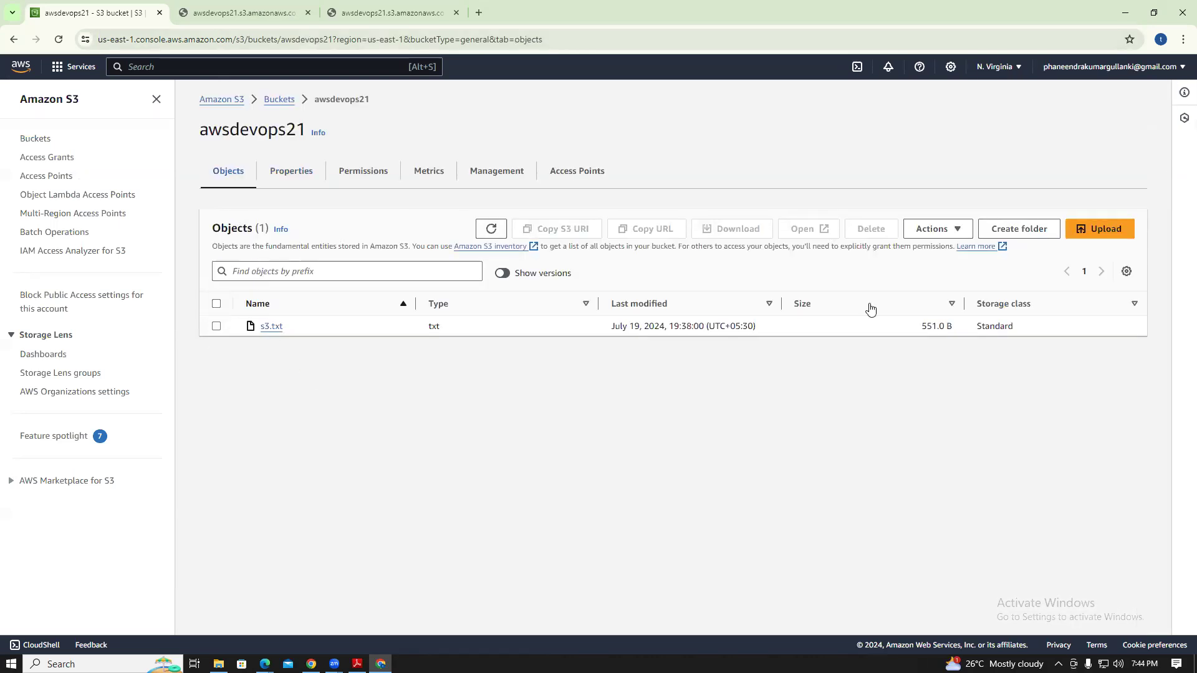
Upload s3.txt to awsdevops21 again by dragging it from the files folder
left_click(1074, 231)
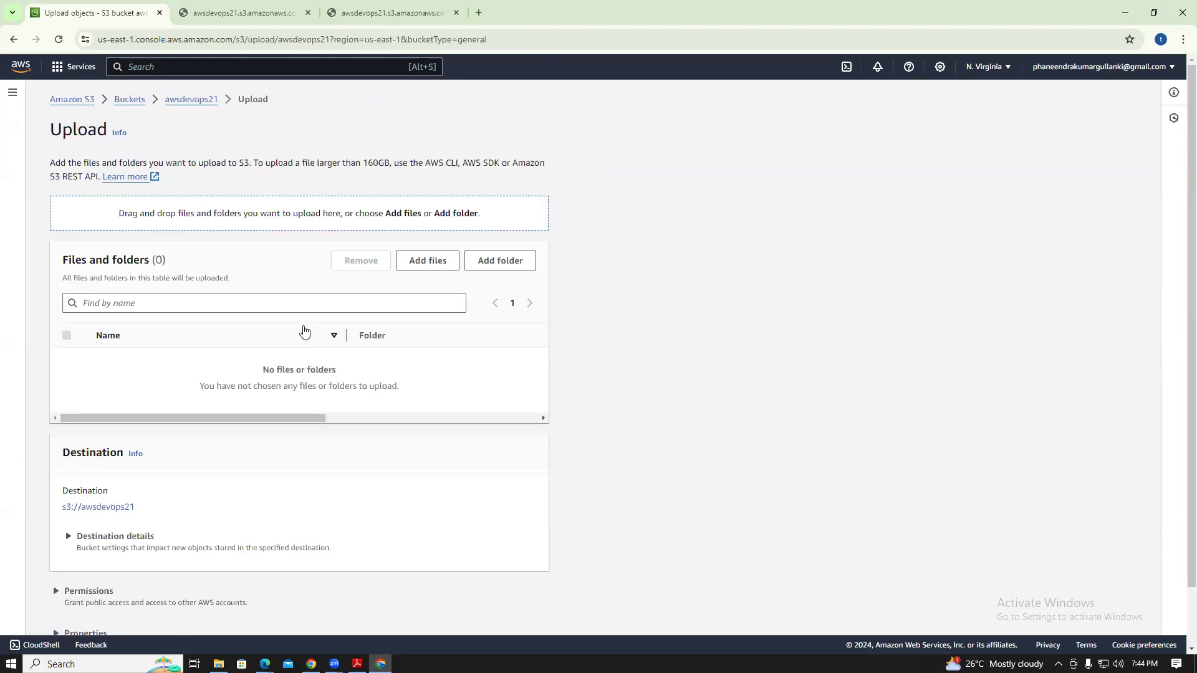
left_click(1154, 12)
left_click_drag(341, 197, 678, 256)
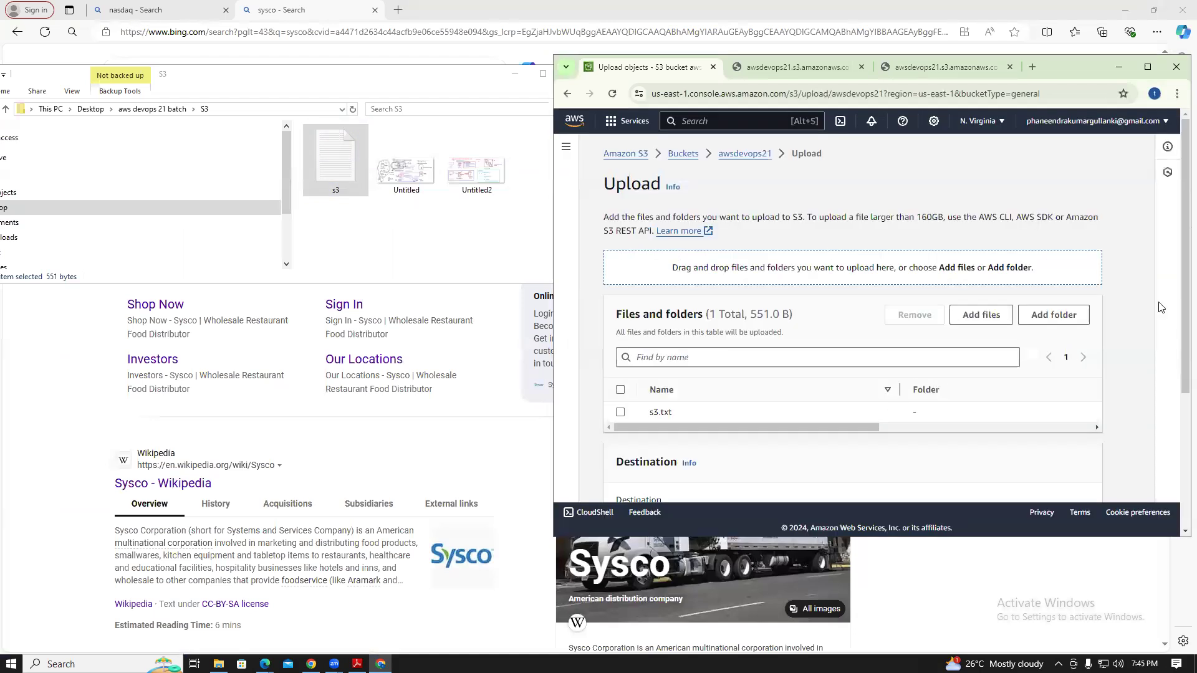
left_click_drag(1183, 257, 1179, 425)
left_click(1085, 480)
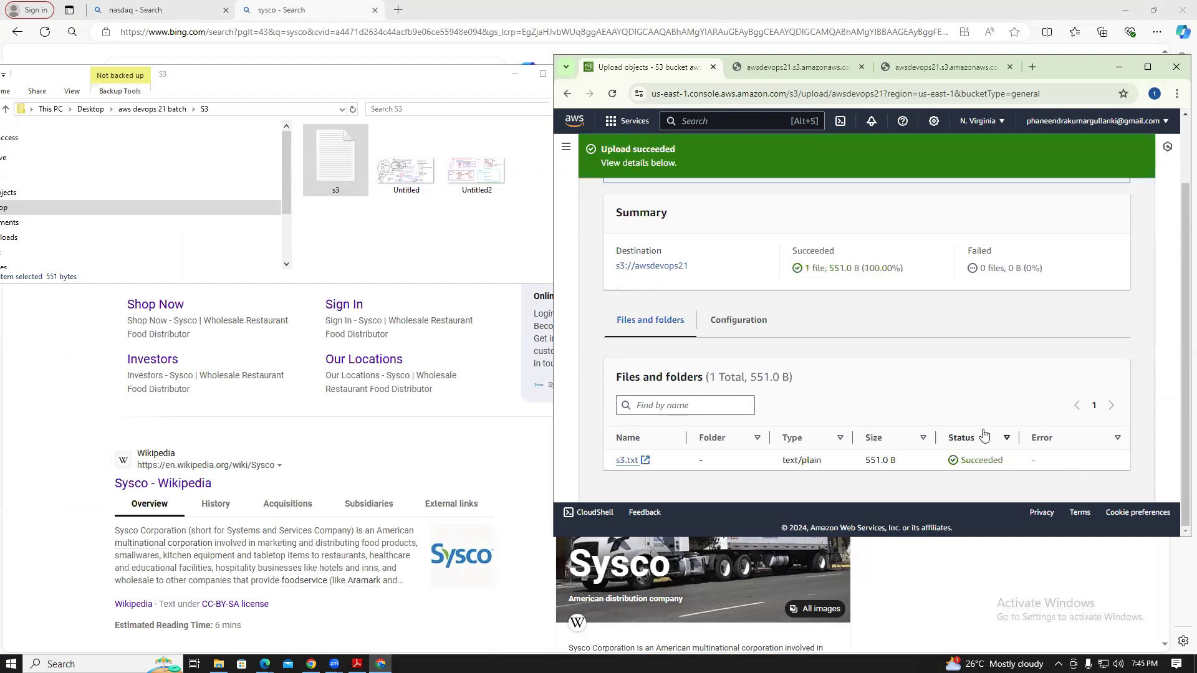
Maximize the console window and go to the S3 general purpose buckets list
left_click(1147, 67)
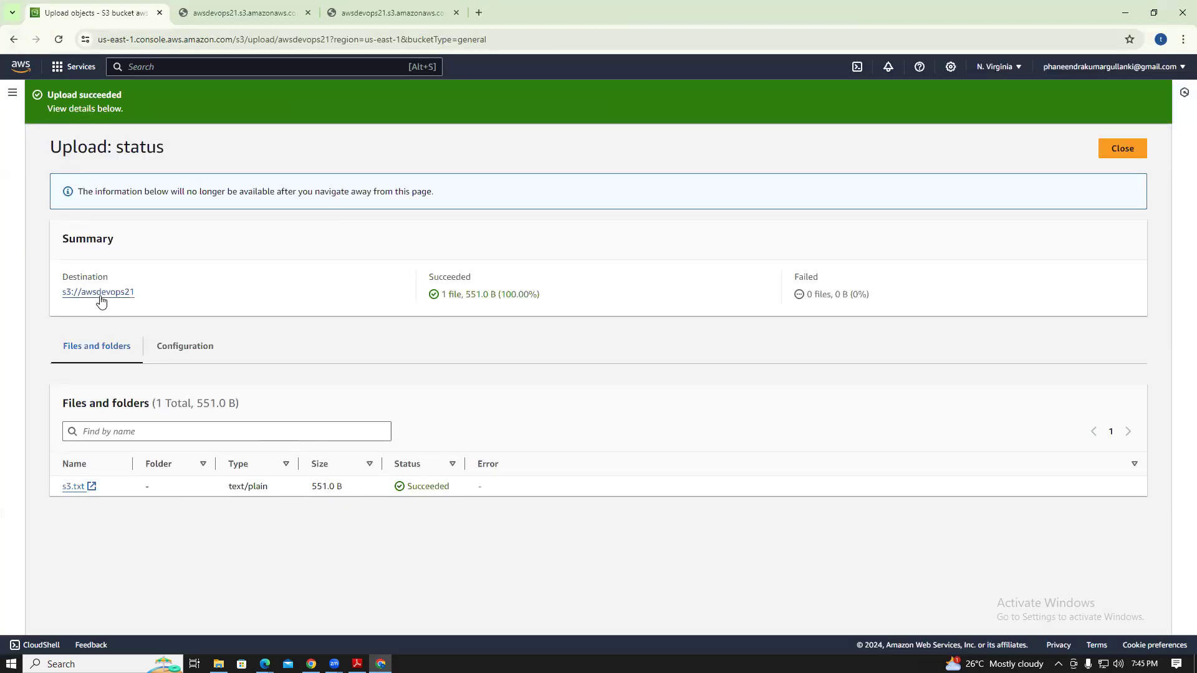
left_click(58, 67)
left_click(285, 165)
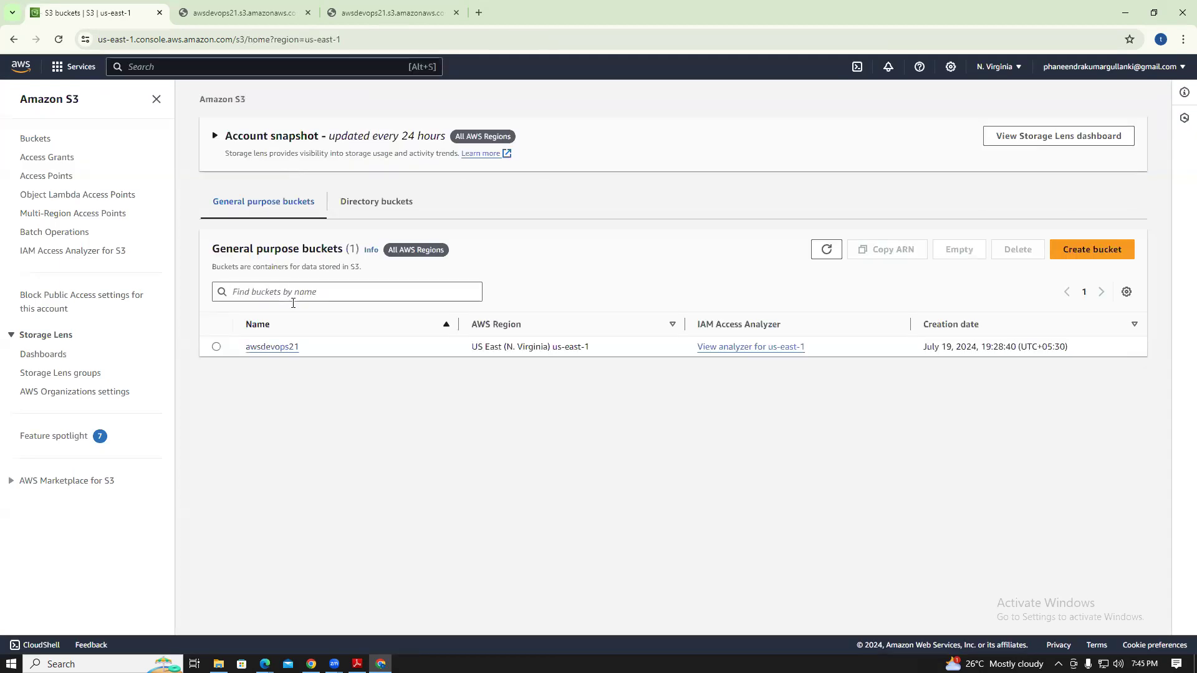
In awsdevops21, show versions so s3.txt appears twice, then view the bucket's permissions
left_click(278, 347)
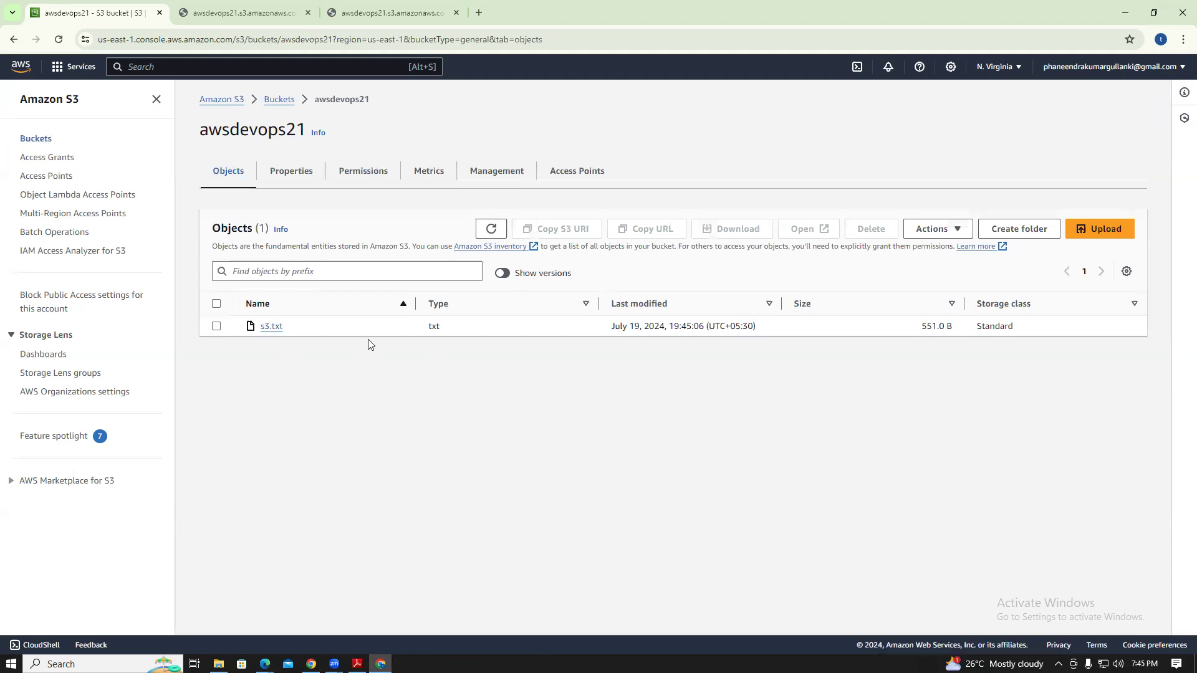
left_click(502, 273)
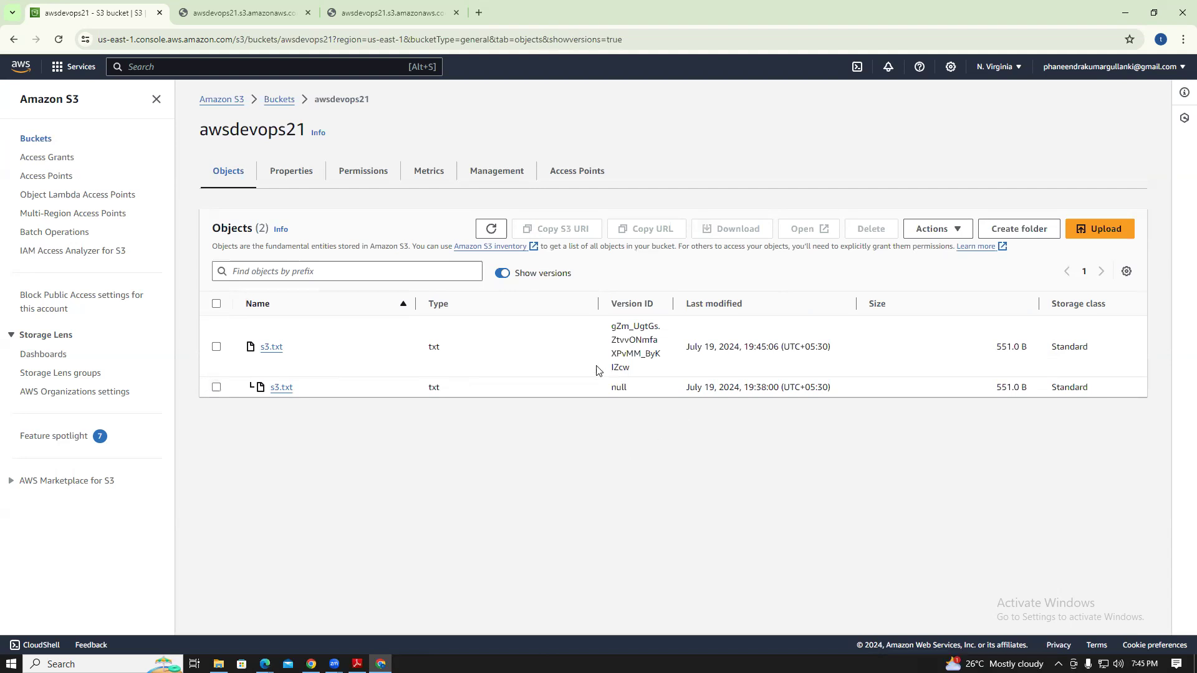
left_click(370, 180)
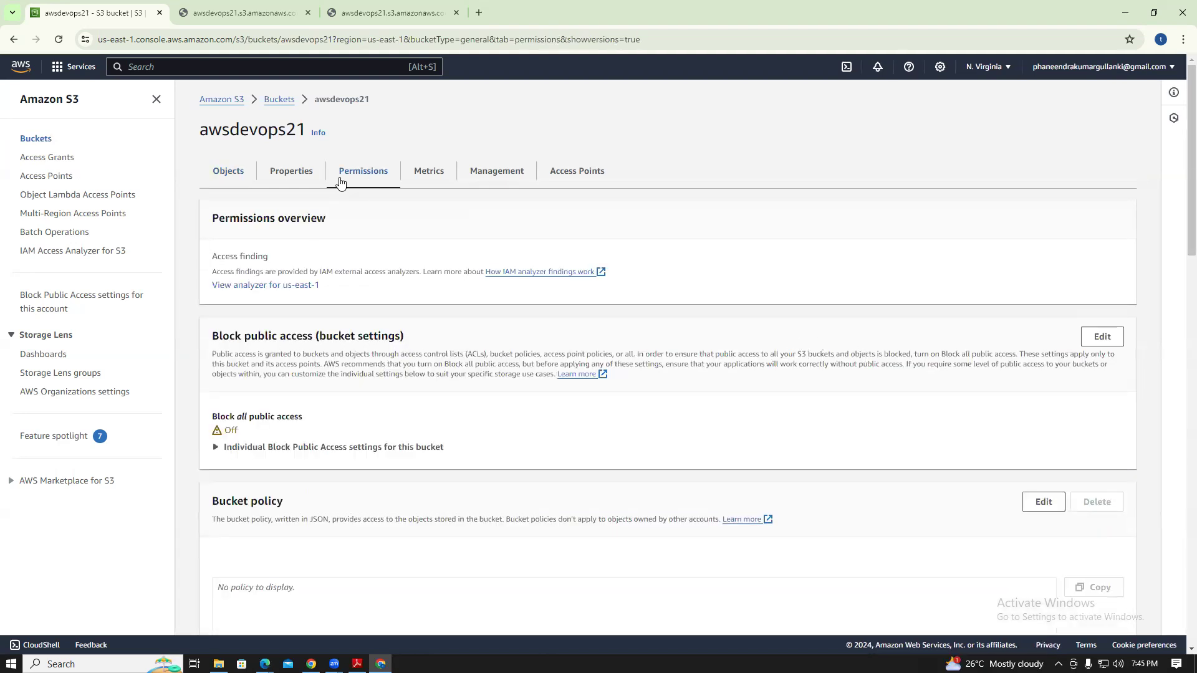
Reopen awsdevops21 from Buckets and review its permissions: public access unblocked, no bucket policy
left_click(278, 103)
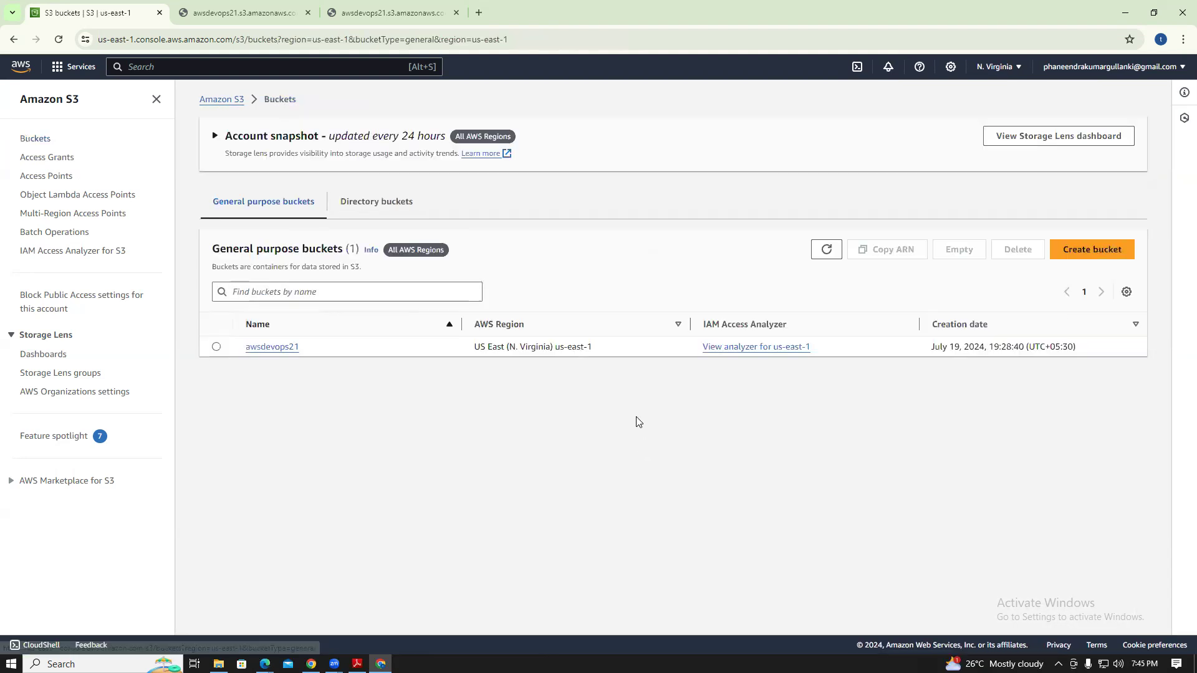
left_click(274, 347)
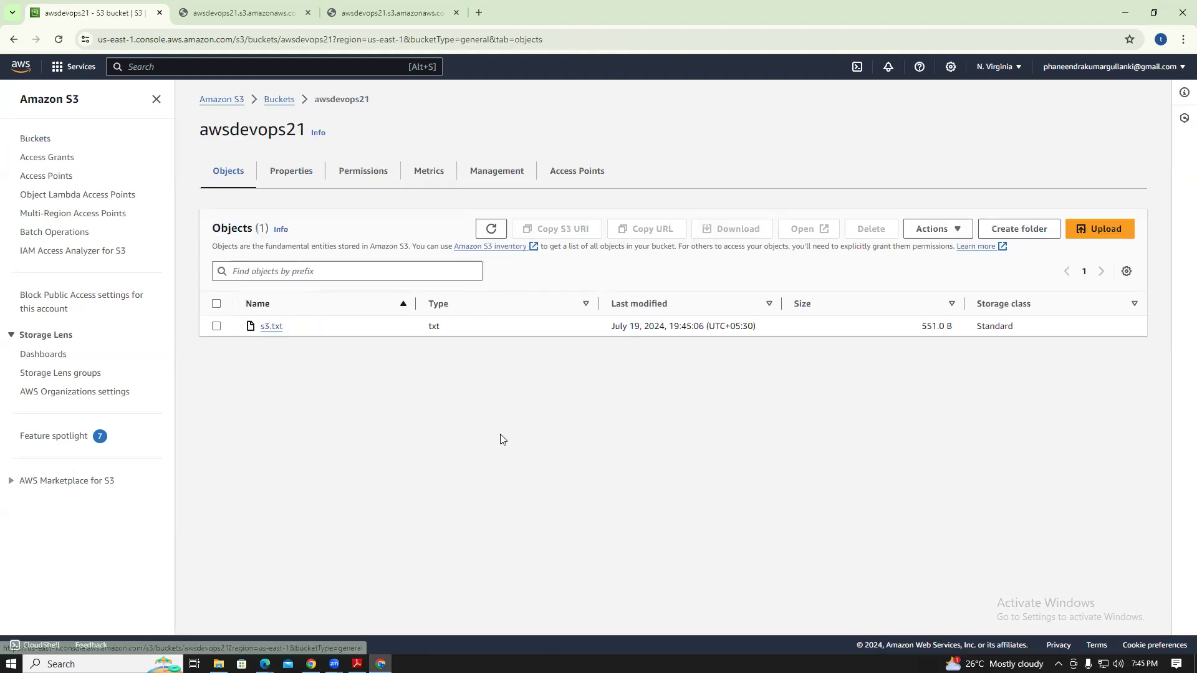
left_click(365, 183)
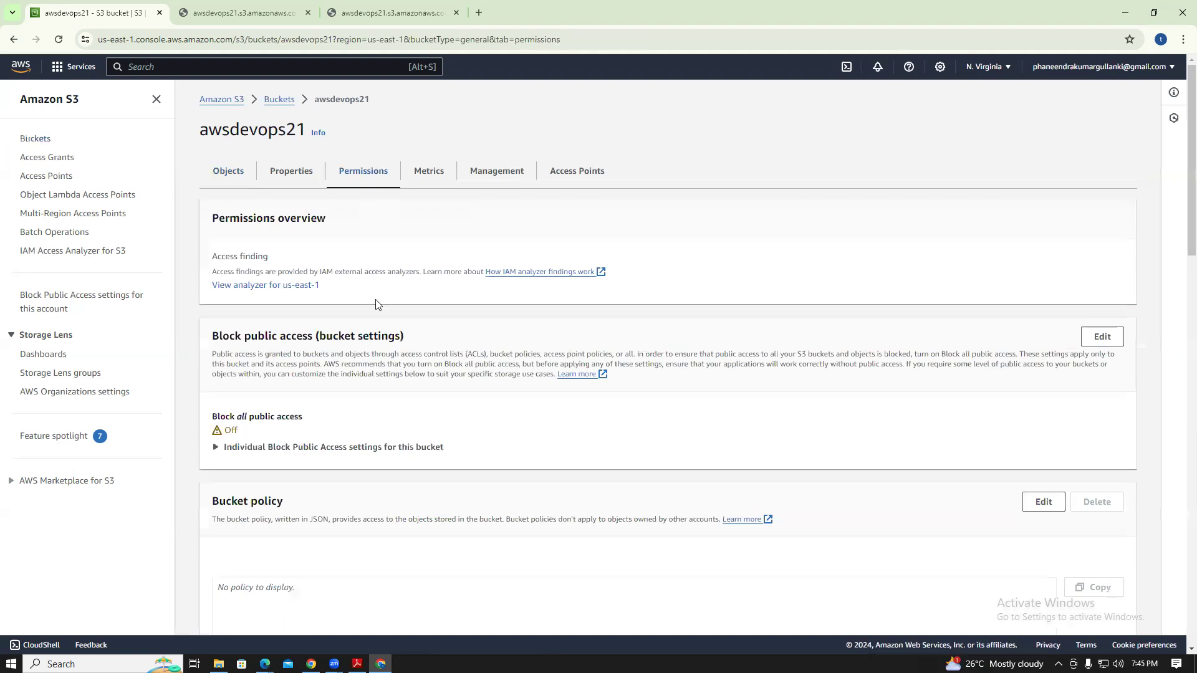
scroll(1178, 187, "down", 4)
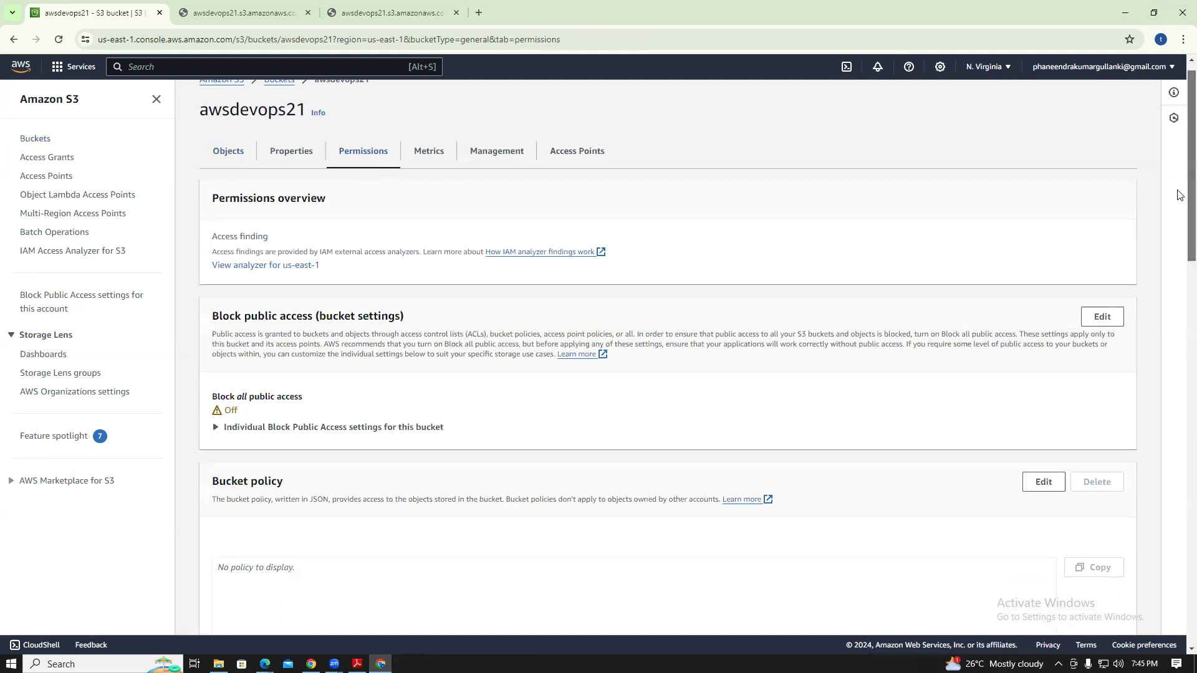
scroll(667, 355, "down", 7)
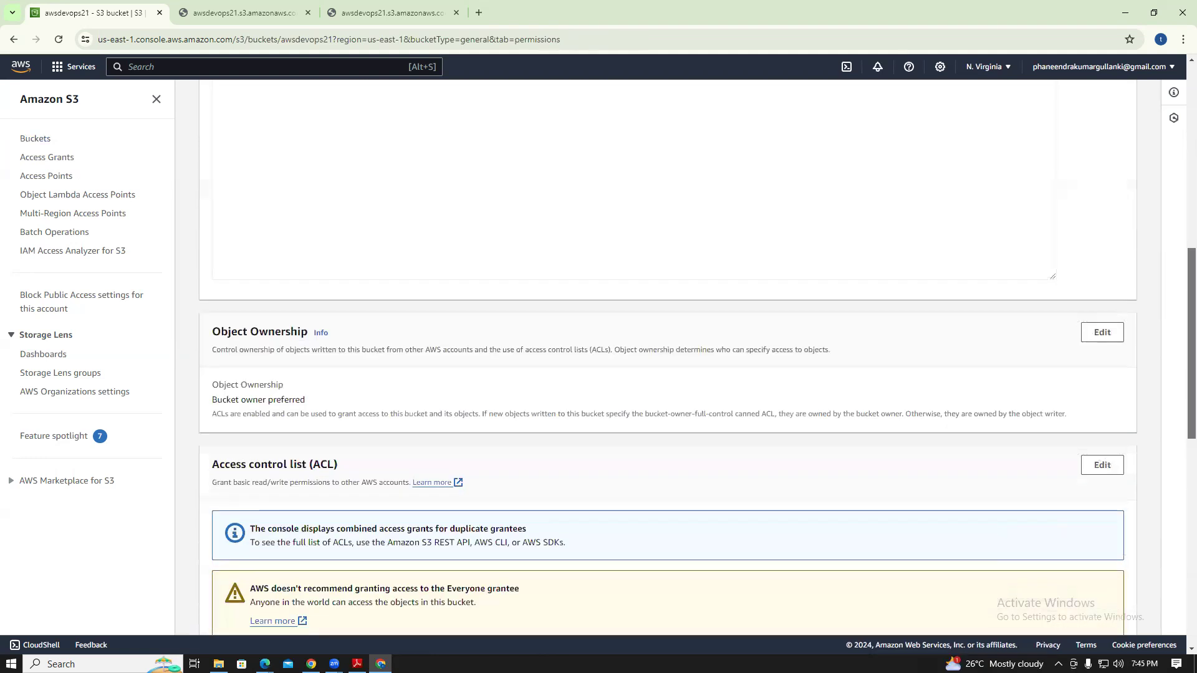
scroll(667, 355, "down", 9)
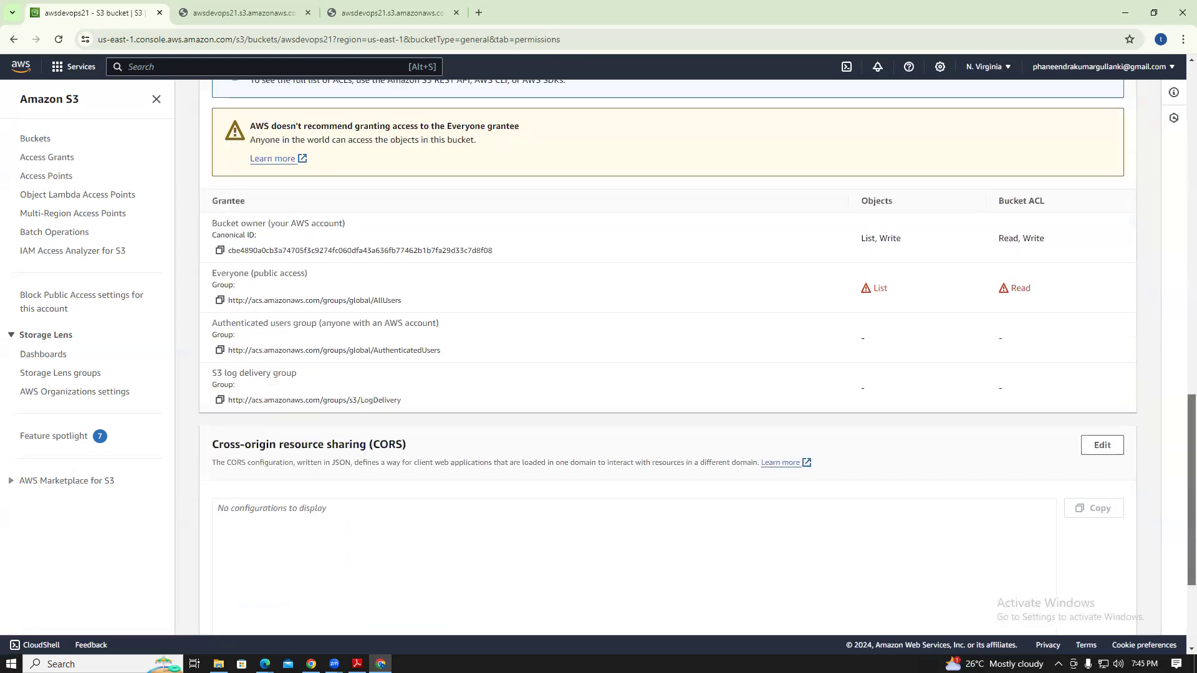
scroll(667, 355, "up", 9)
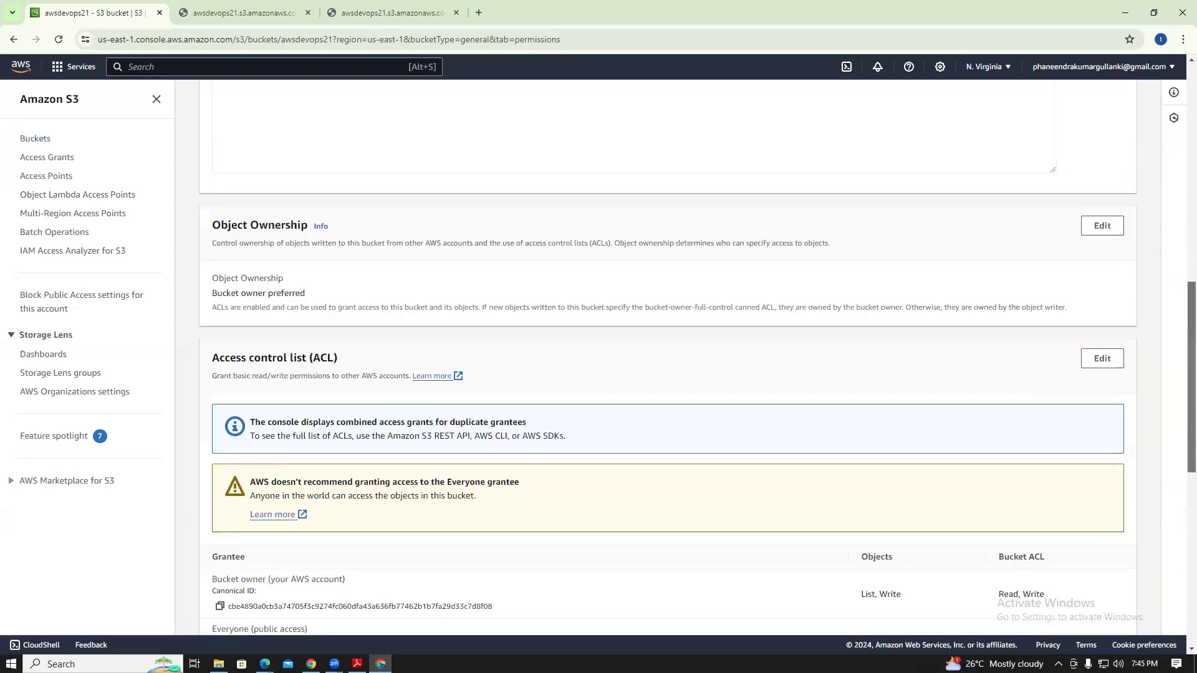
scroll(667, 355, "up", 8)
scroll(866, 190, "up", 3)
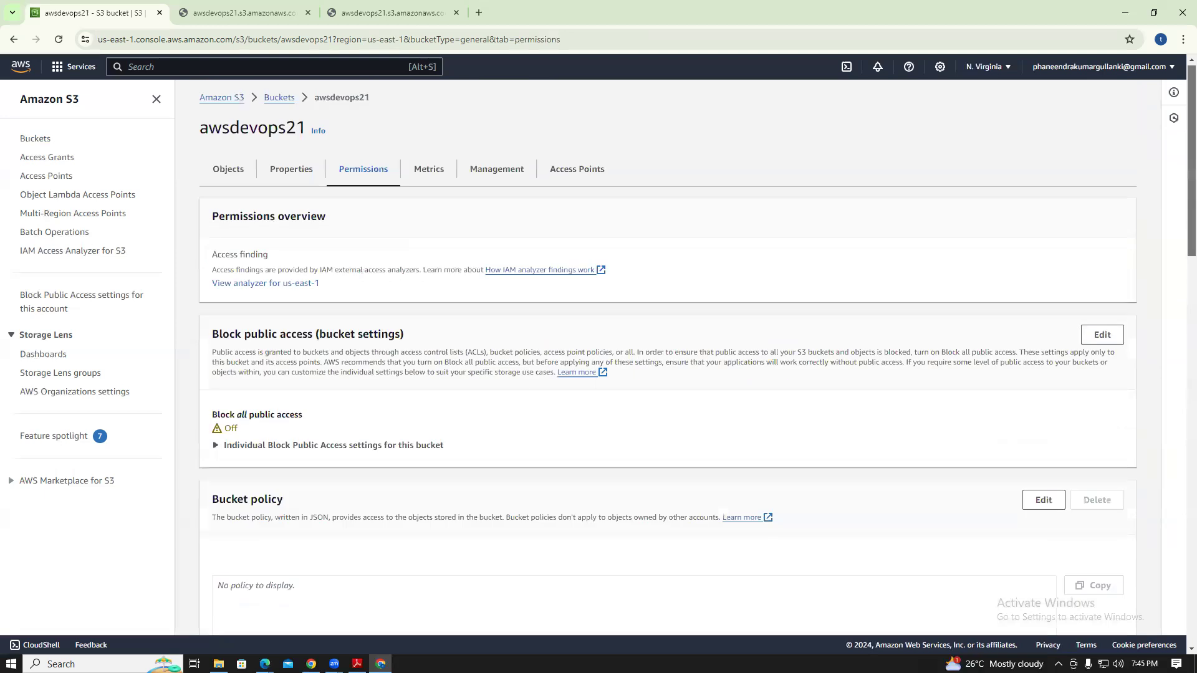
Browse the Metrics and Management tabs, then review Properties down to static website hosting
left_click(434, 185)
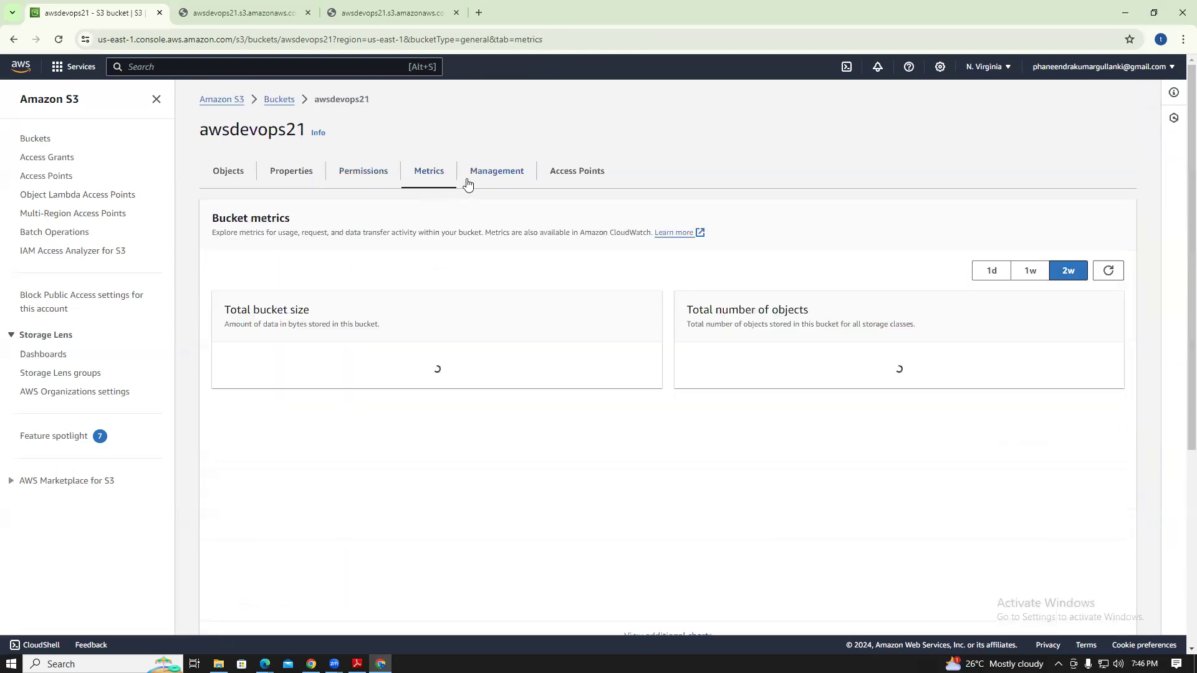
left_click(484, 180)
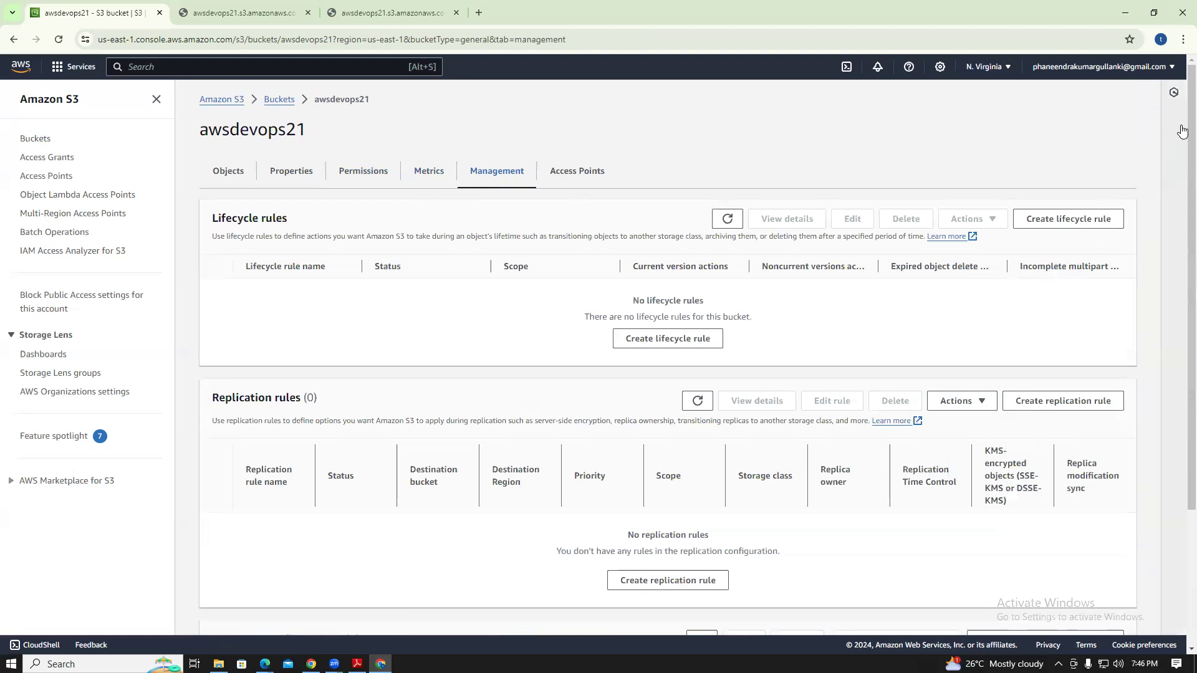
scroll(1180, 149, "down", 3)
scroll(554, 289, "up", 3)
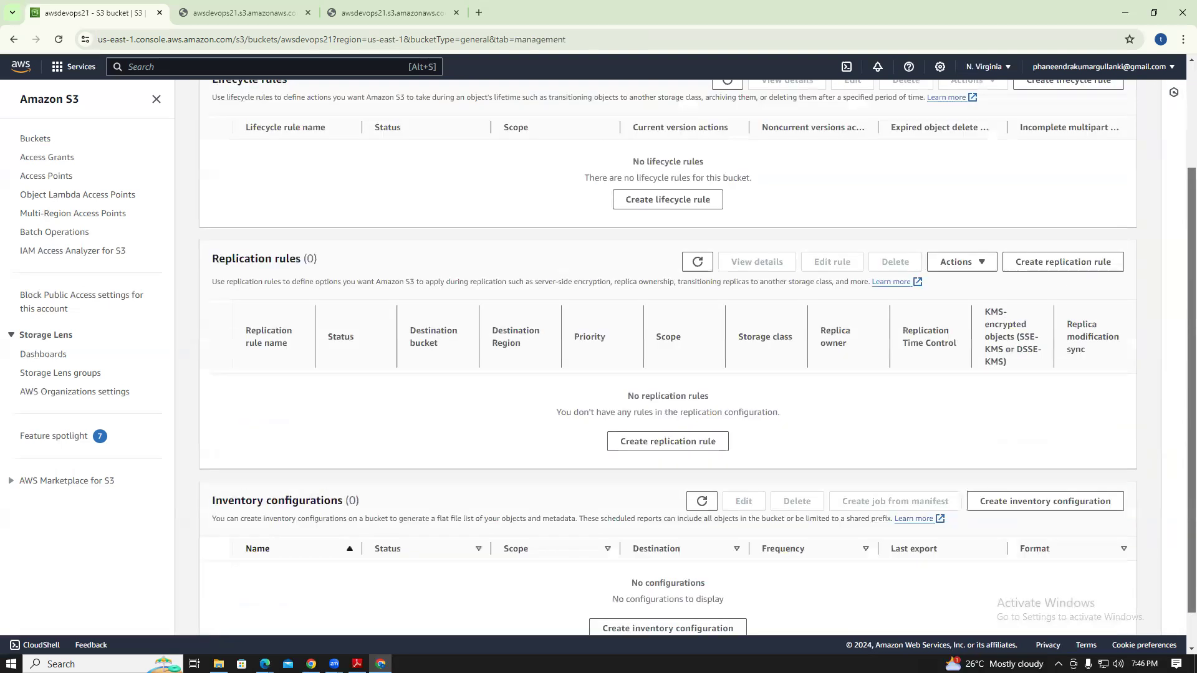
left_click(368, 175)
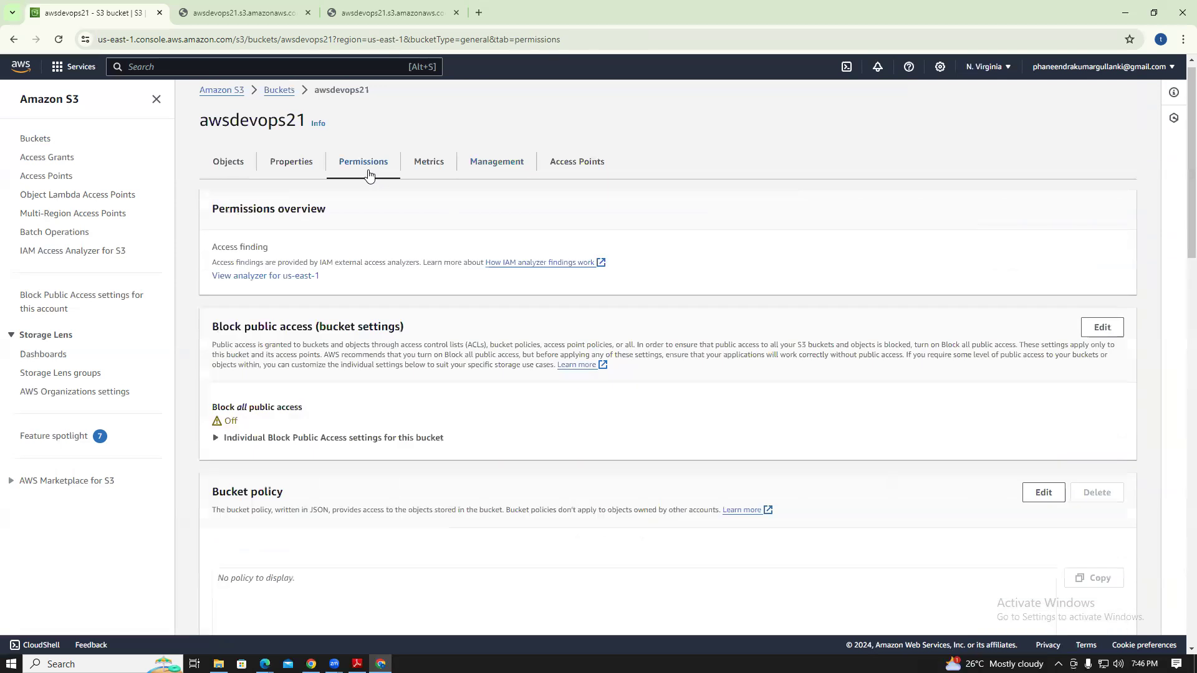
left_click(304, 174)
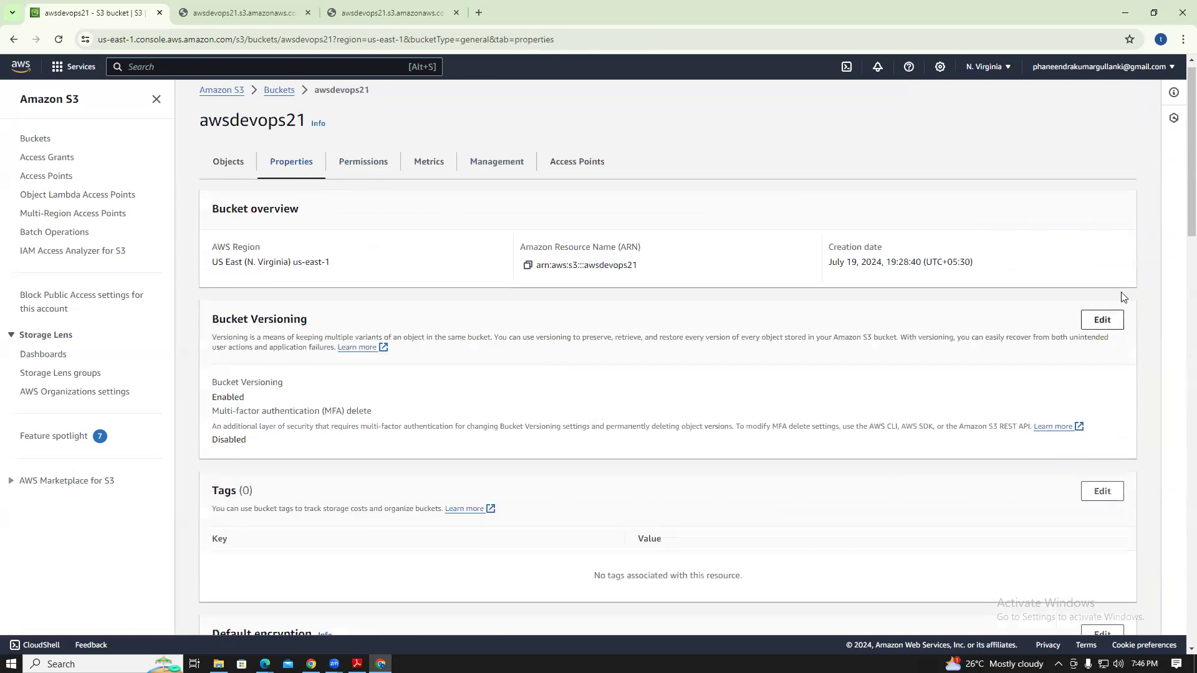
left_click_drag(1181, 125, 1188, 530)
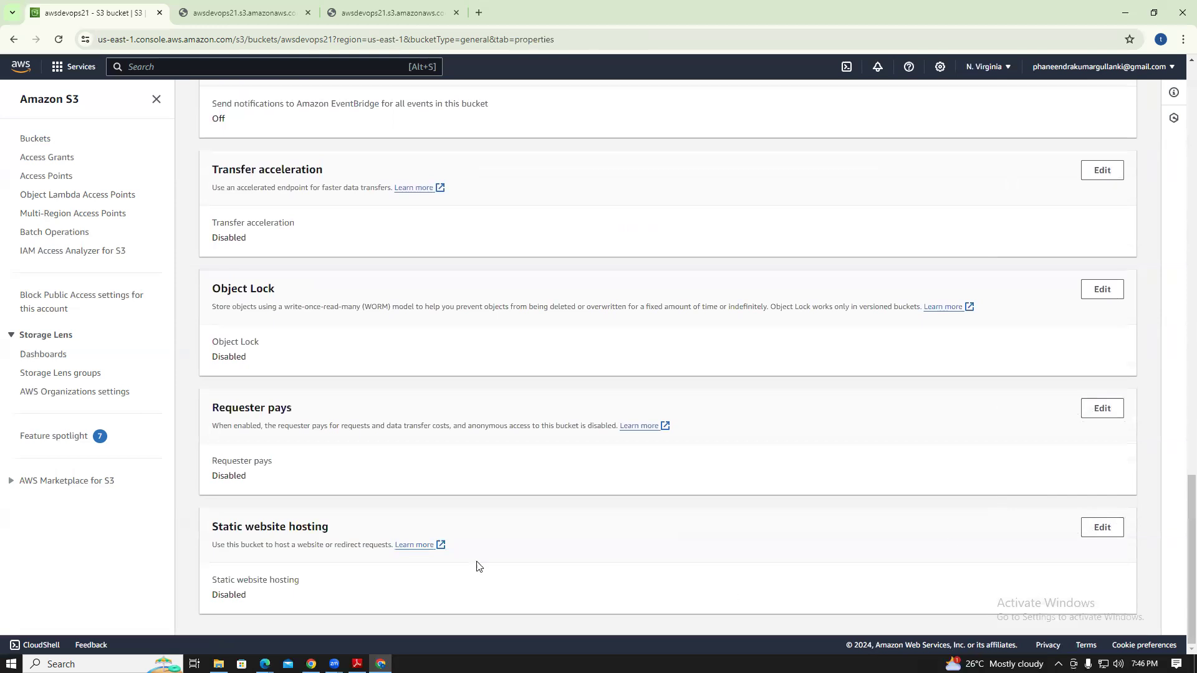
Edit static website hosting to Enable with Host a static website, ready for the index document
left_click(1102, 527)
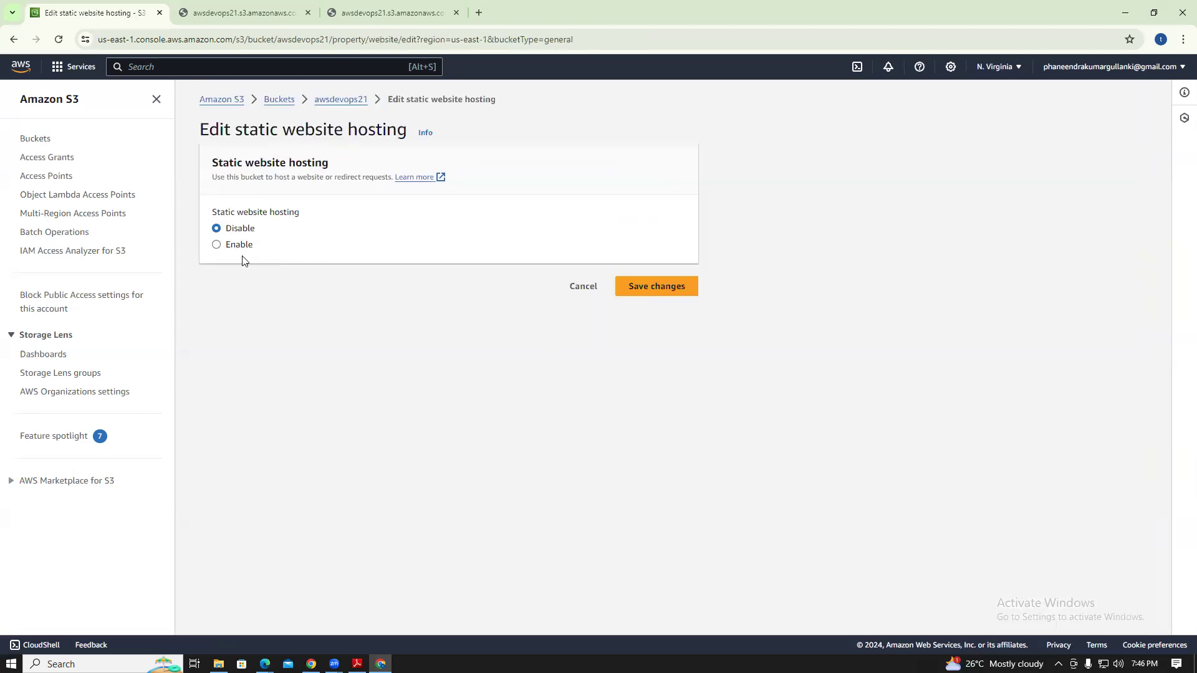
left_click(216, 245)
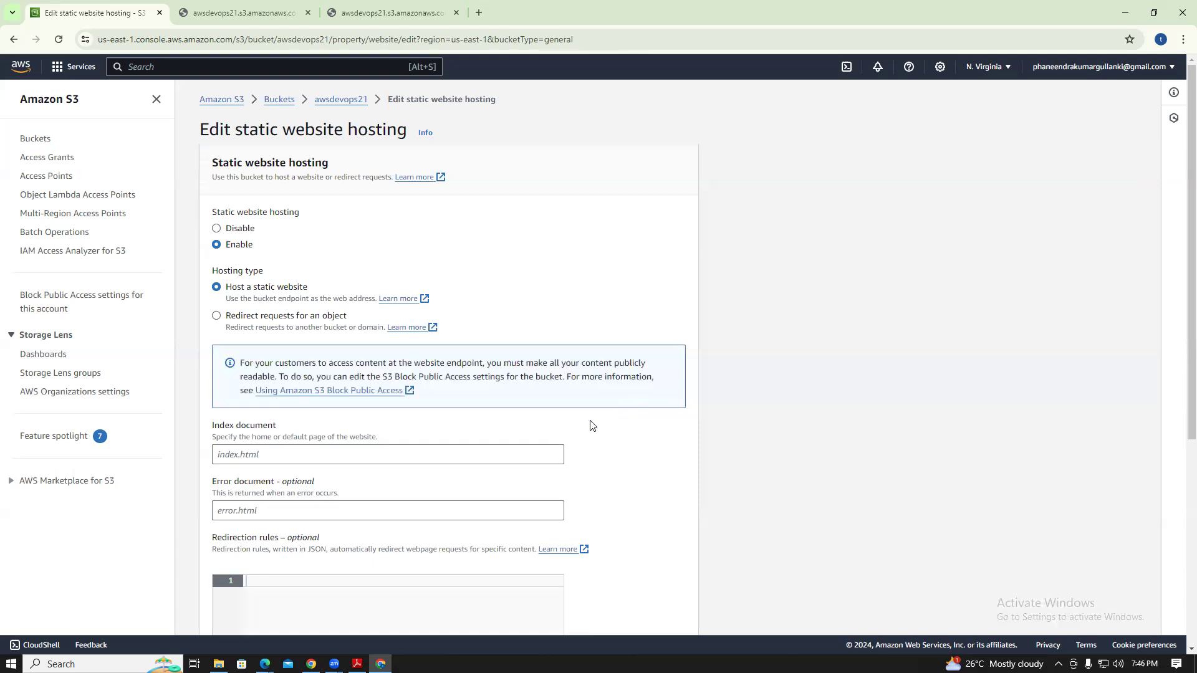
left_click(268, 456)
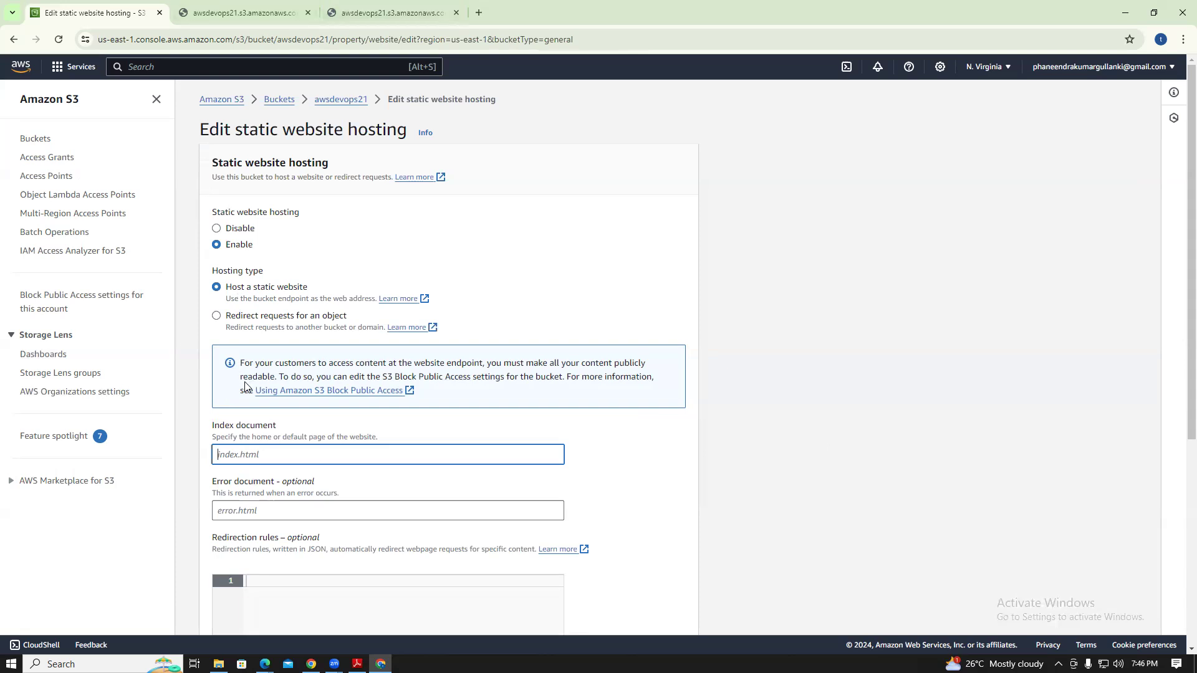
Create an empty Index.html file in the local S3 folder and open it in Notepad
left_click(1130, 15)
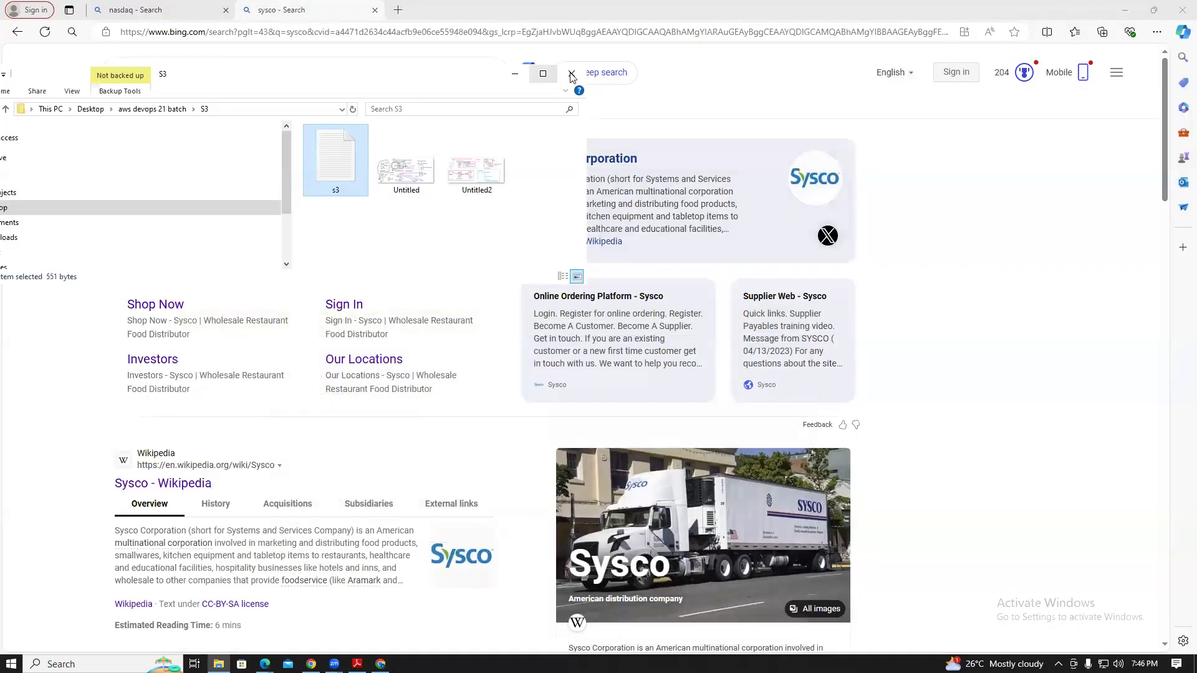
left_click(1125, 10)
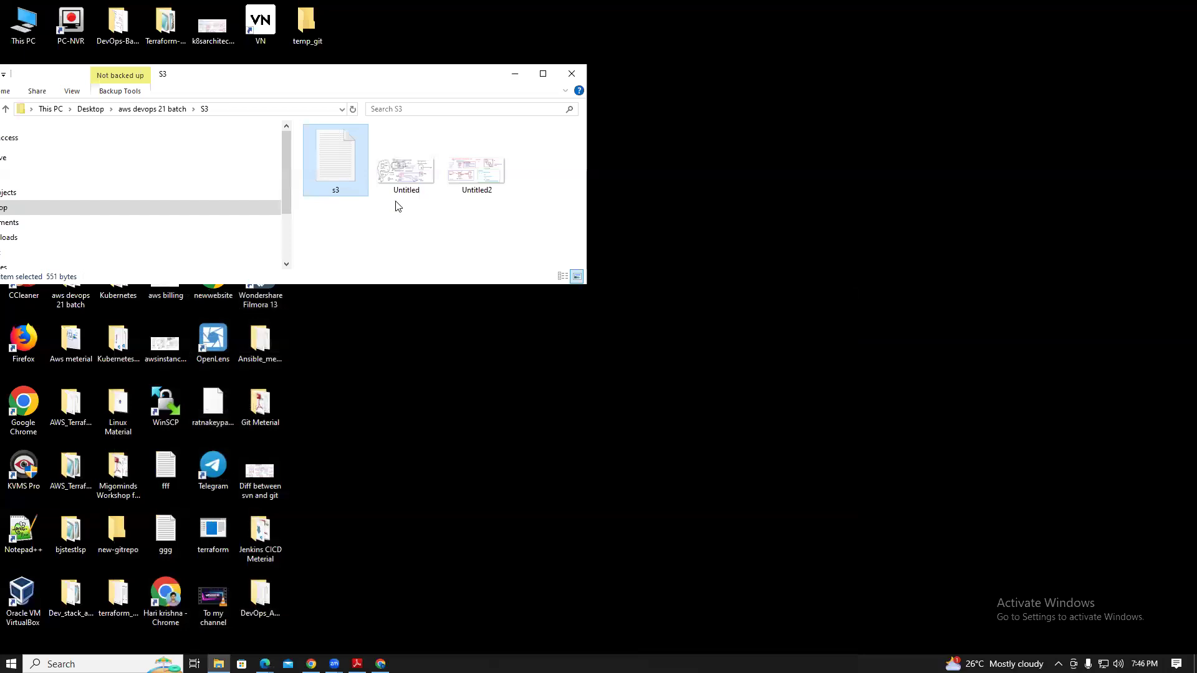
right_click(425, 242)
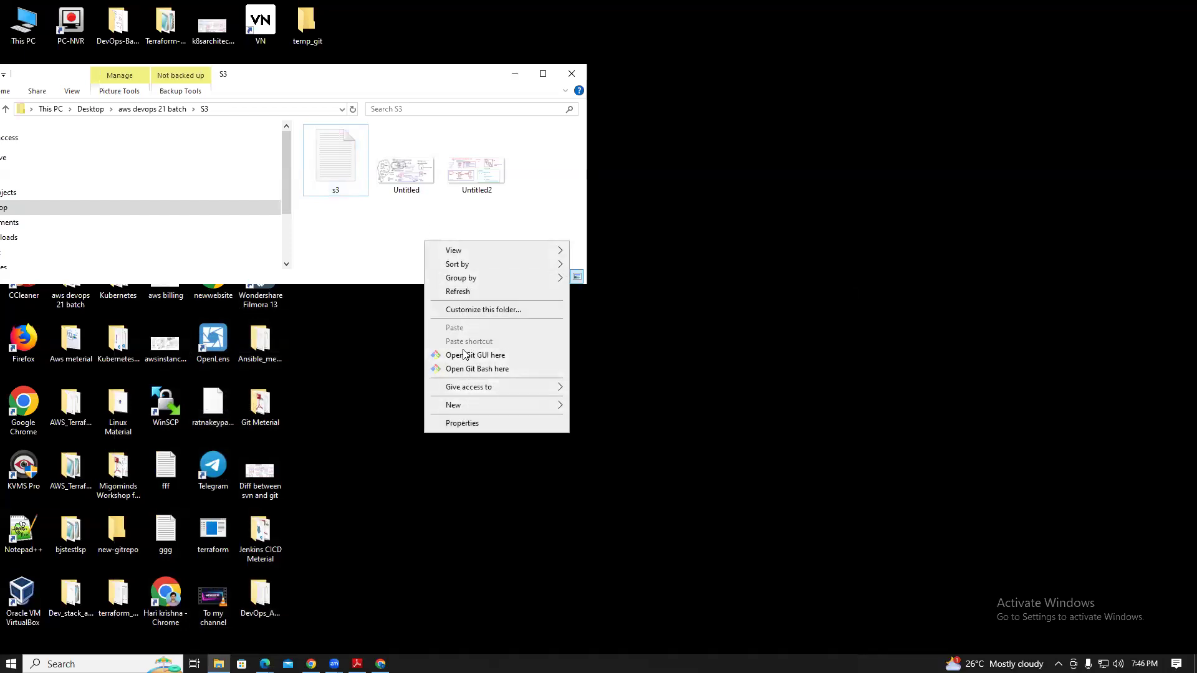
mouse_move(561, 410)
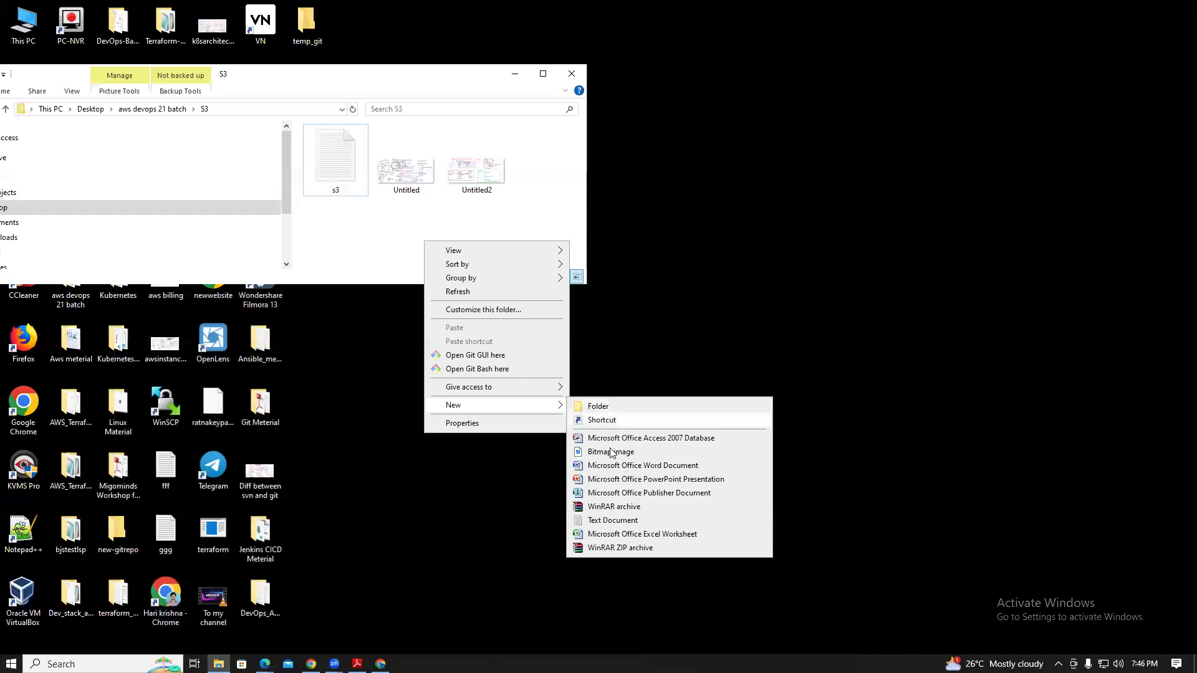
left_click(614, 521)
type("Index.")
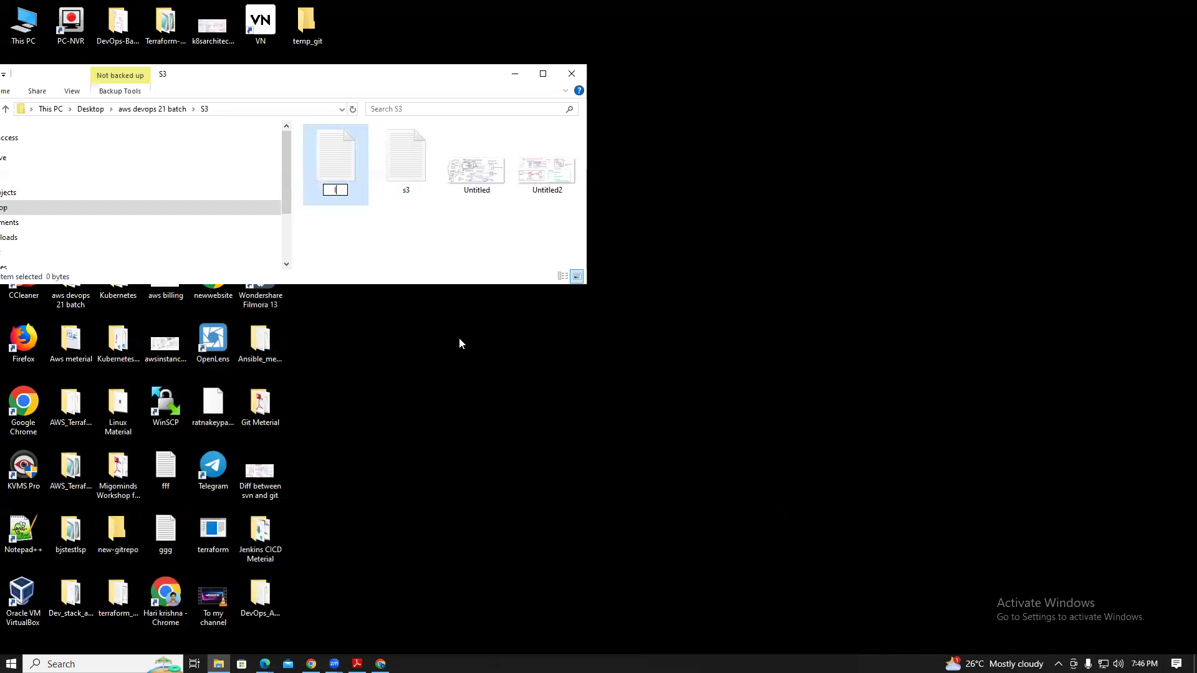
type("html")
key("Return")
double_click(339, 157)
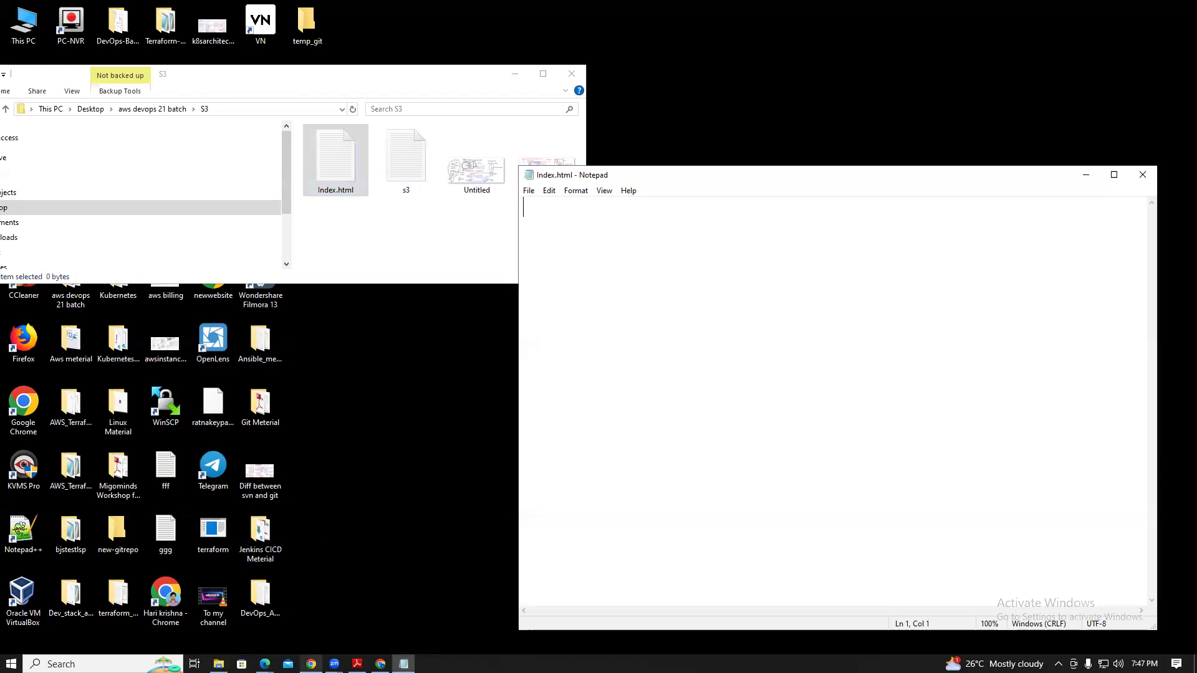
left_click(380, 664)
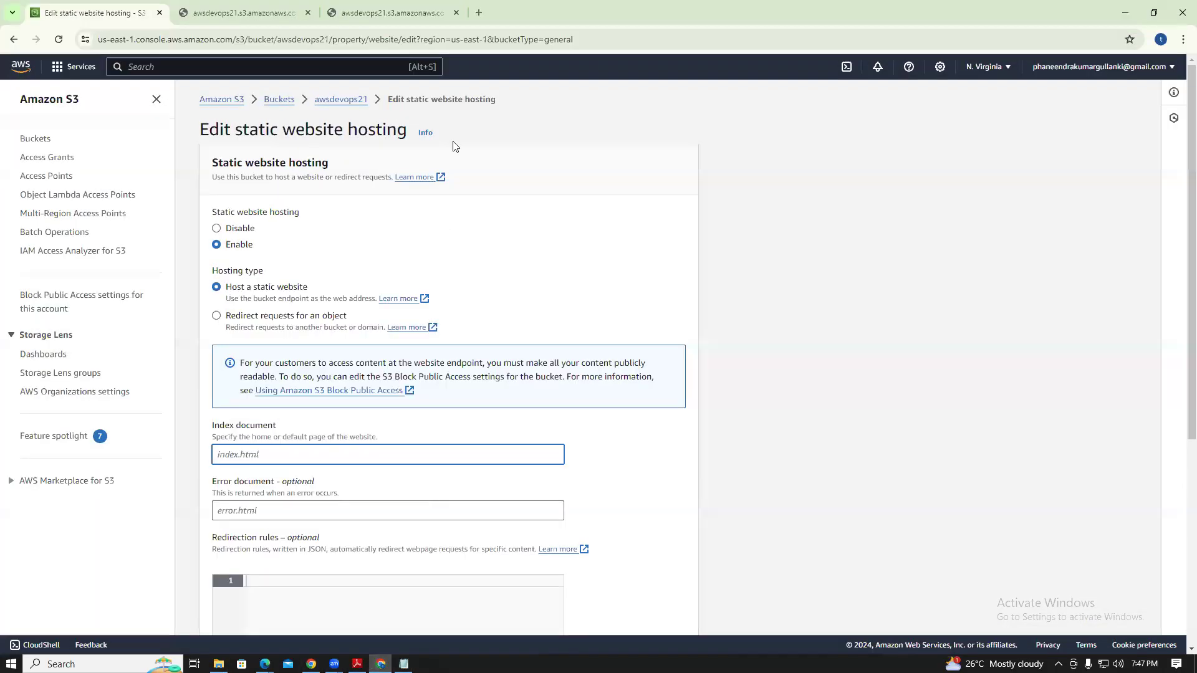
Search Google in a new tab for a w3schools small html index page
left_click(478, 13)
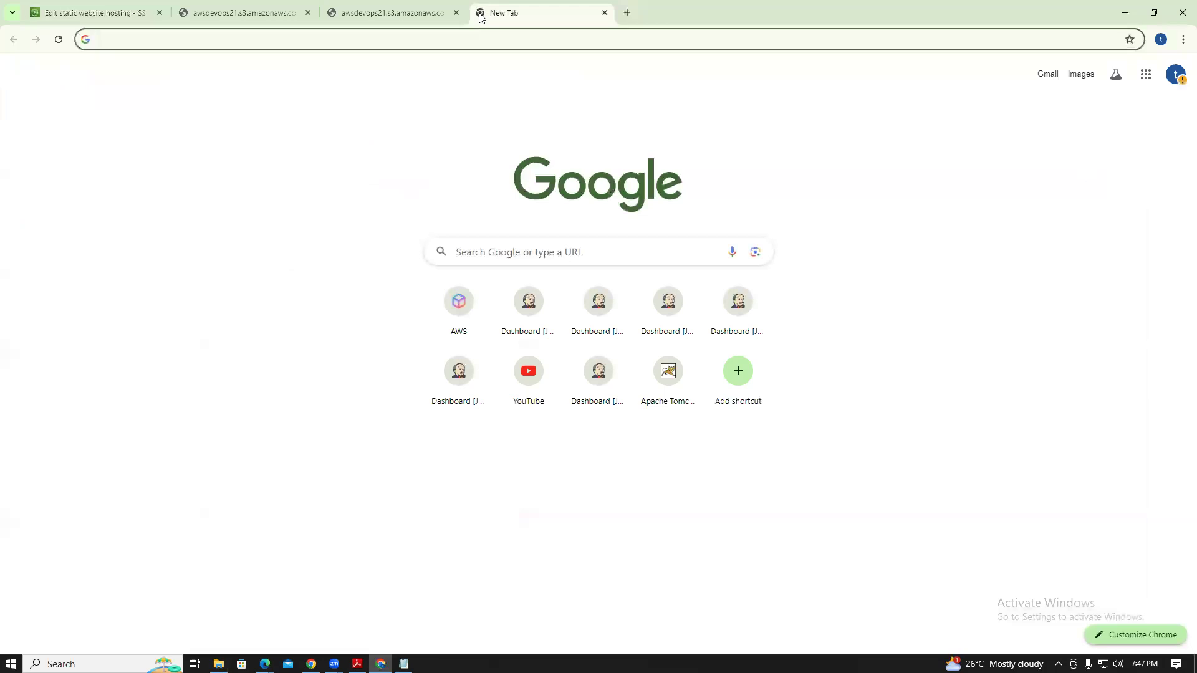
type("s")
key("BackSpace")
key("BackSpace")
type("w3 ")
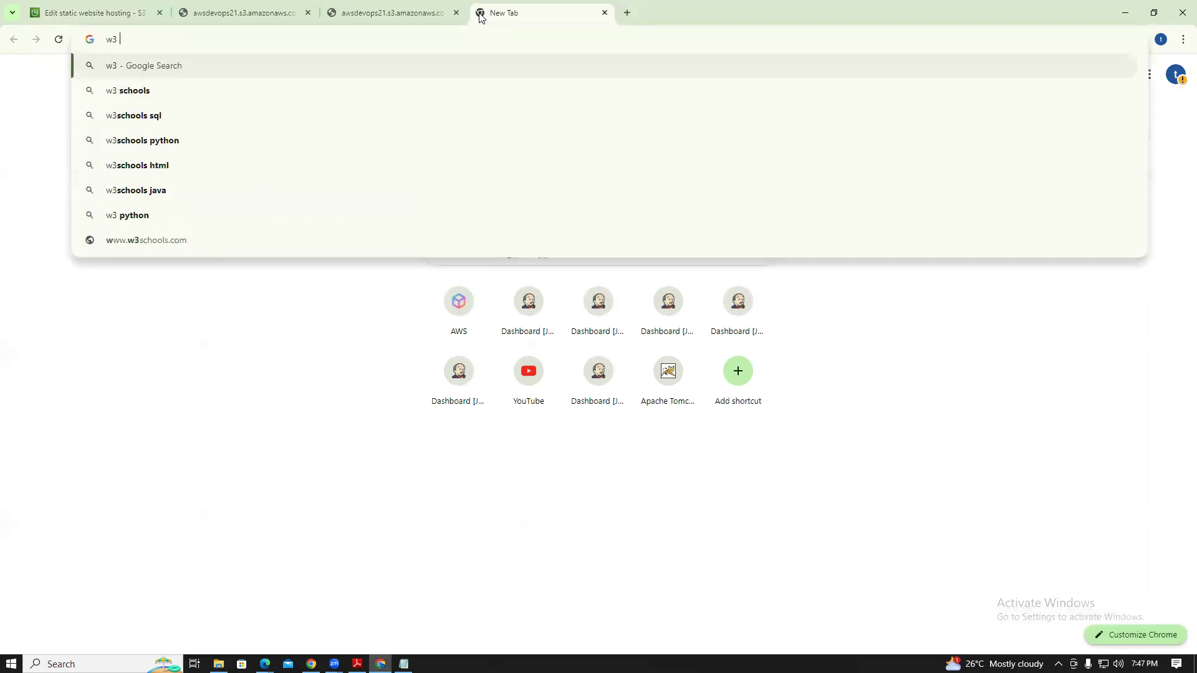
type("shcl")
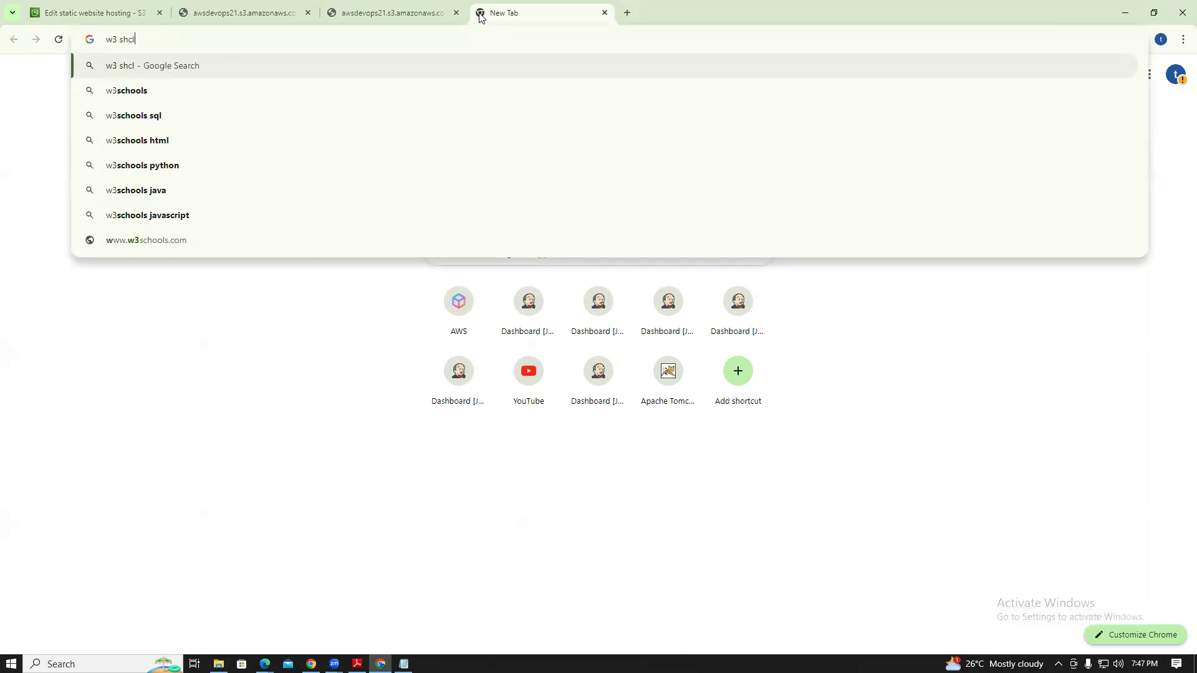
type("ools smal")
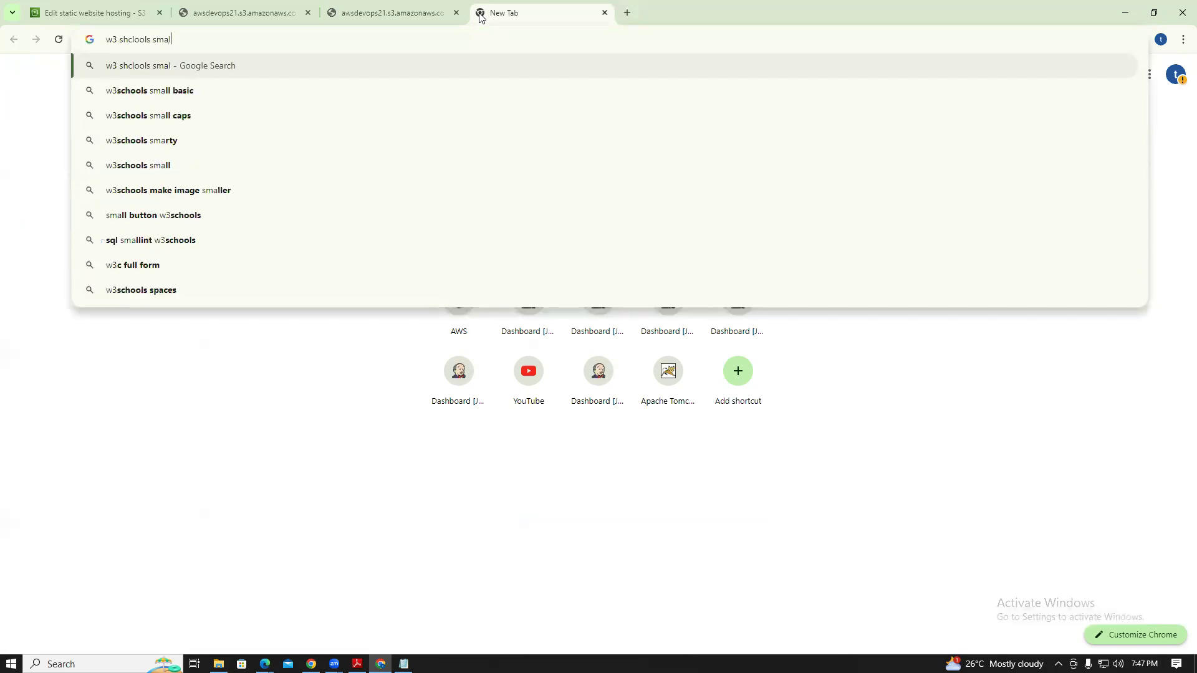
type("l html page")
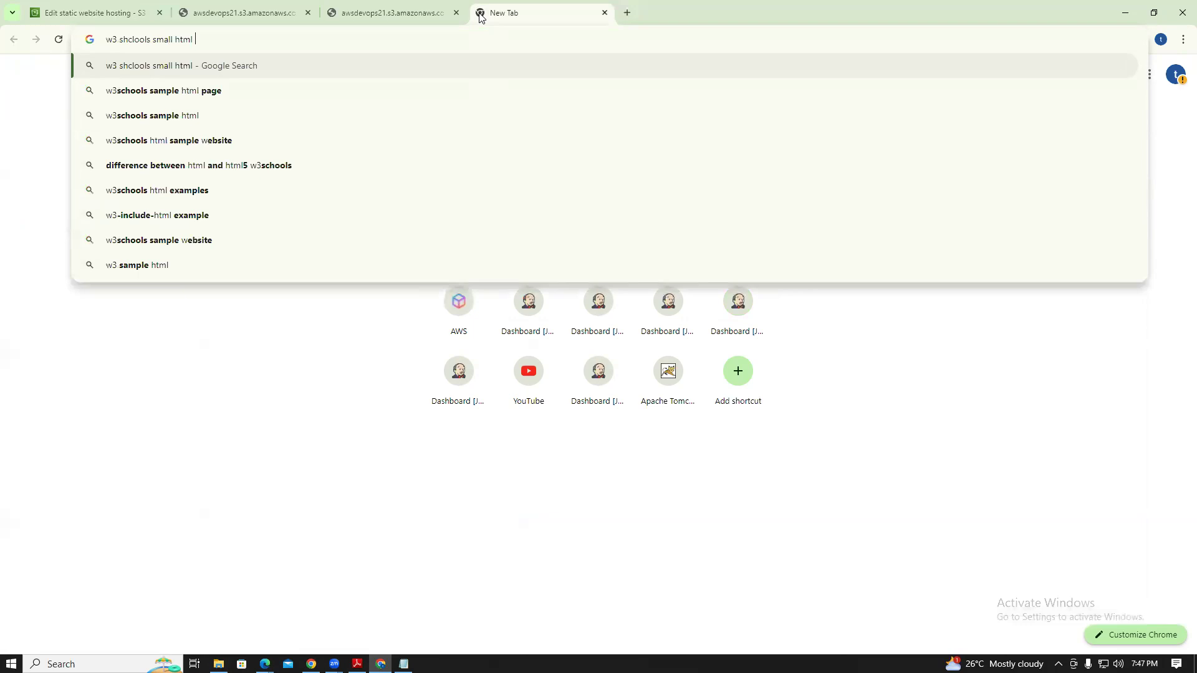
key("BackSpace")
key("BackSpace")
key("BackSpace")
key("BackSpace")
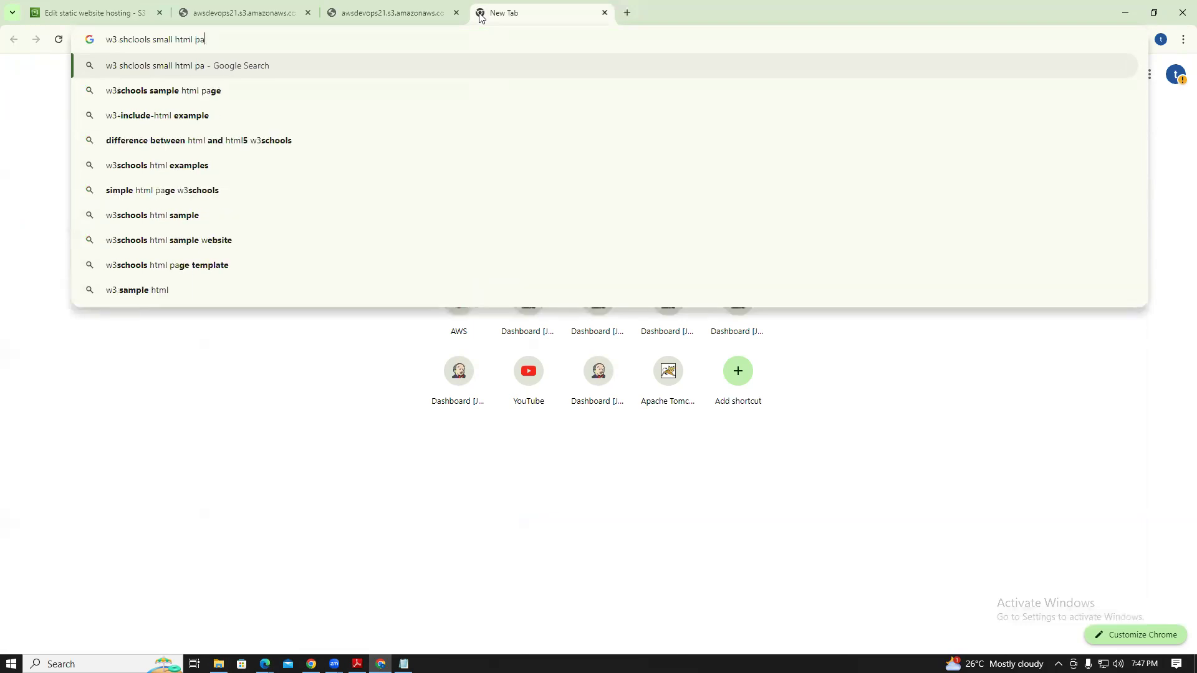
type("index page")
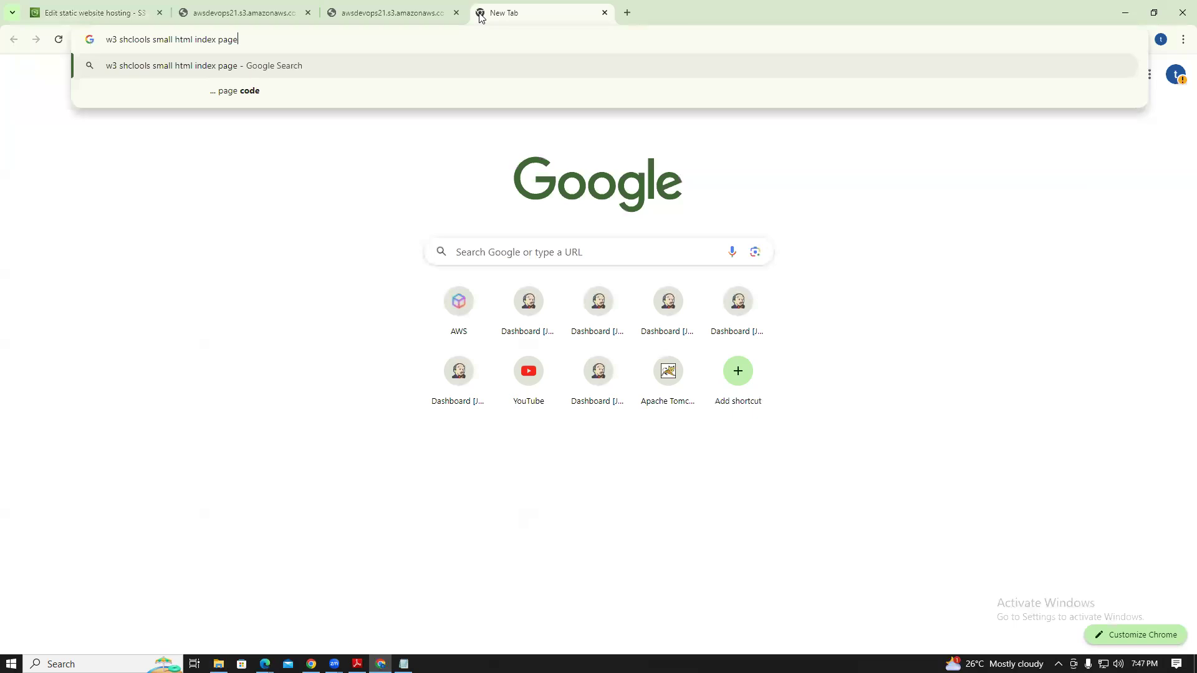
key("Return")
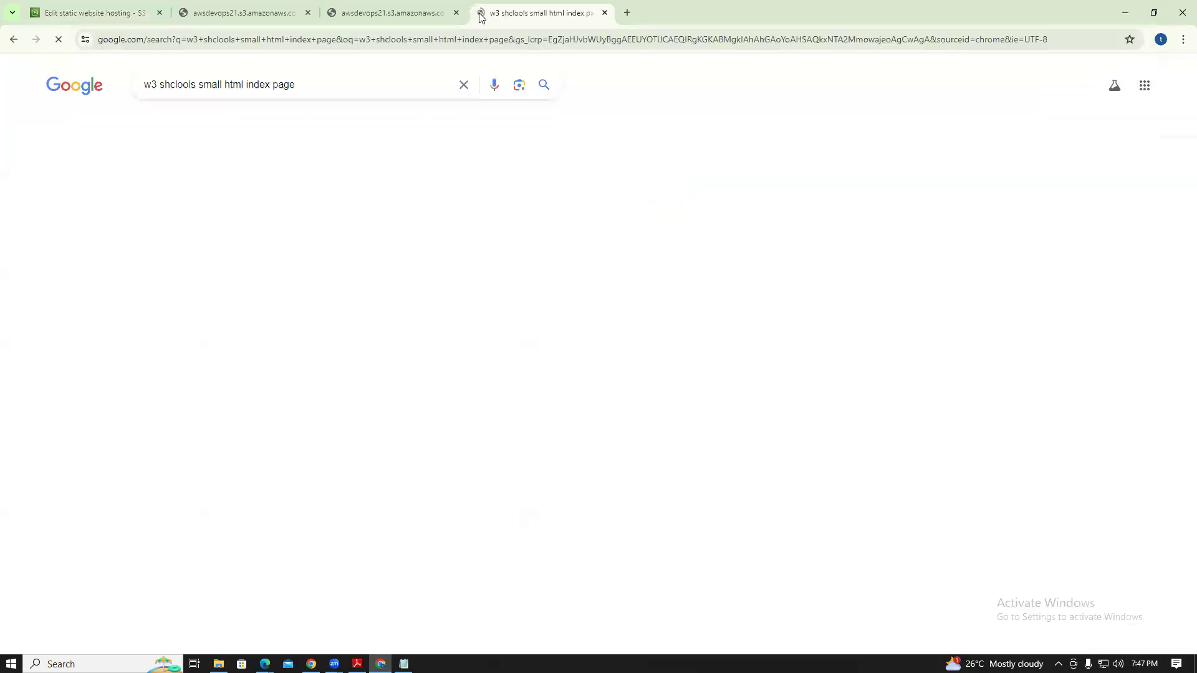
Open the HTML Examples, HTML Basic Examples and HTML Tutorial results in new tabs
right_click(190, 245)
left_click(211, 258)
right_click(213, 353)
left_click(257, 364)
right_click(200, 459)
left_click(228, 471)
Browse the examples and copy the whole HTML Basic example code block
key("ctrl+Tab")
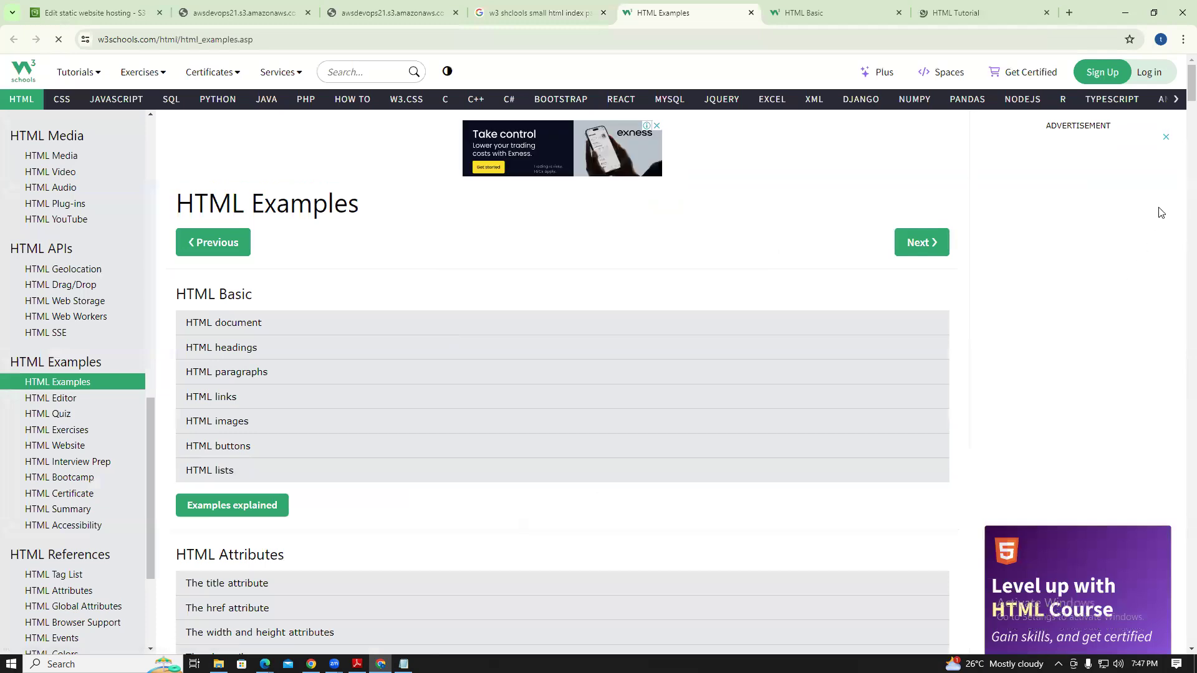
left_click_drag(1190, 88, 1180, 248)
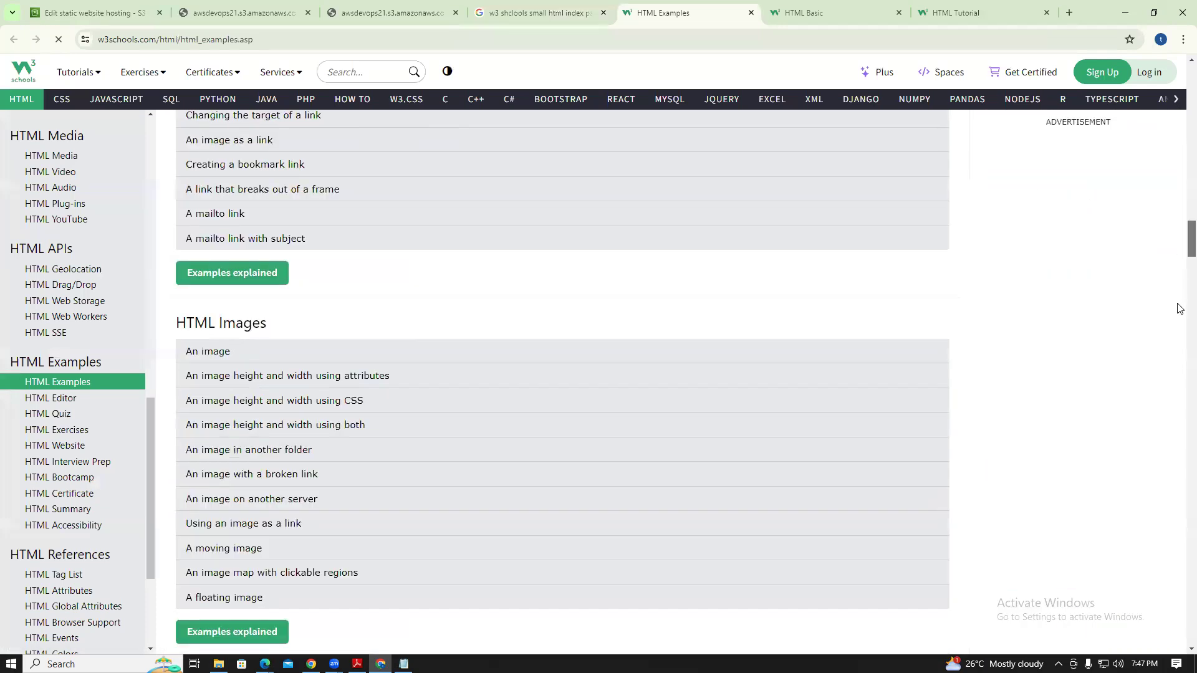
left_click_drag(1180, 308, 1180, 385)
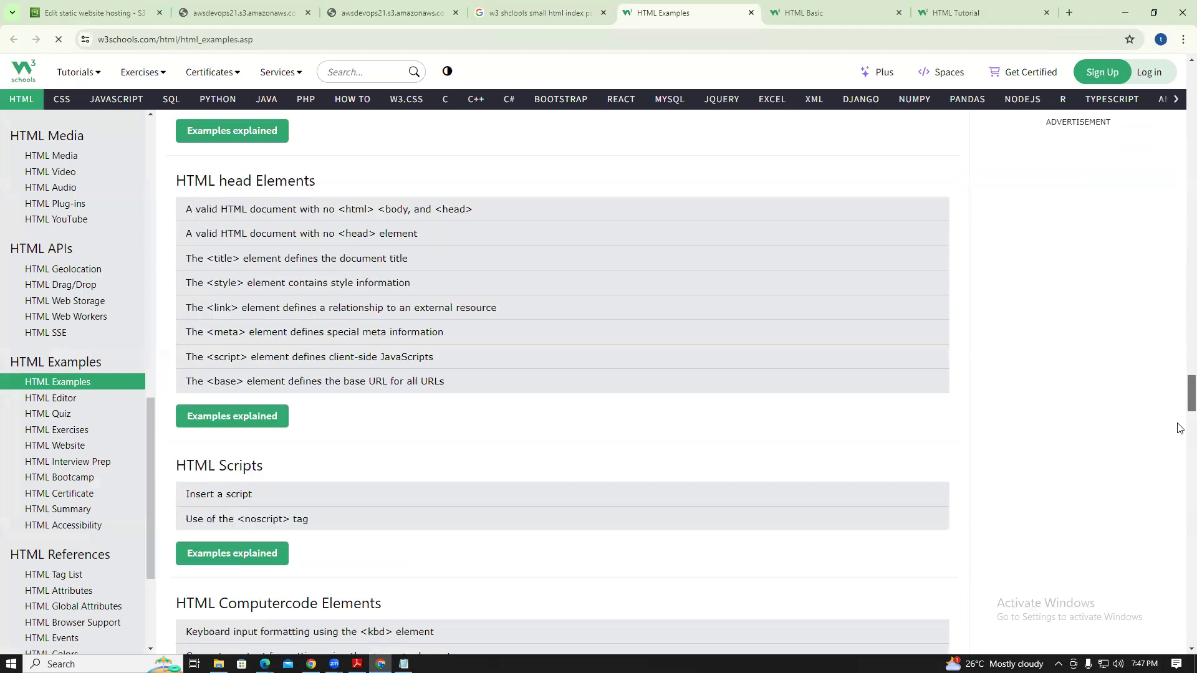
left_click_drag(1180, 493, 1180, 497)
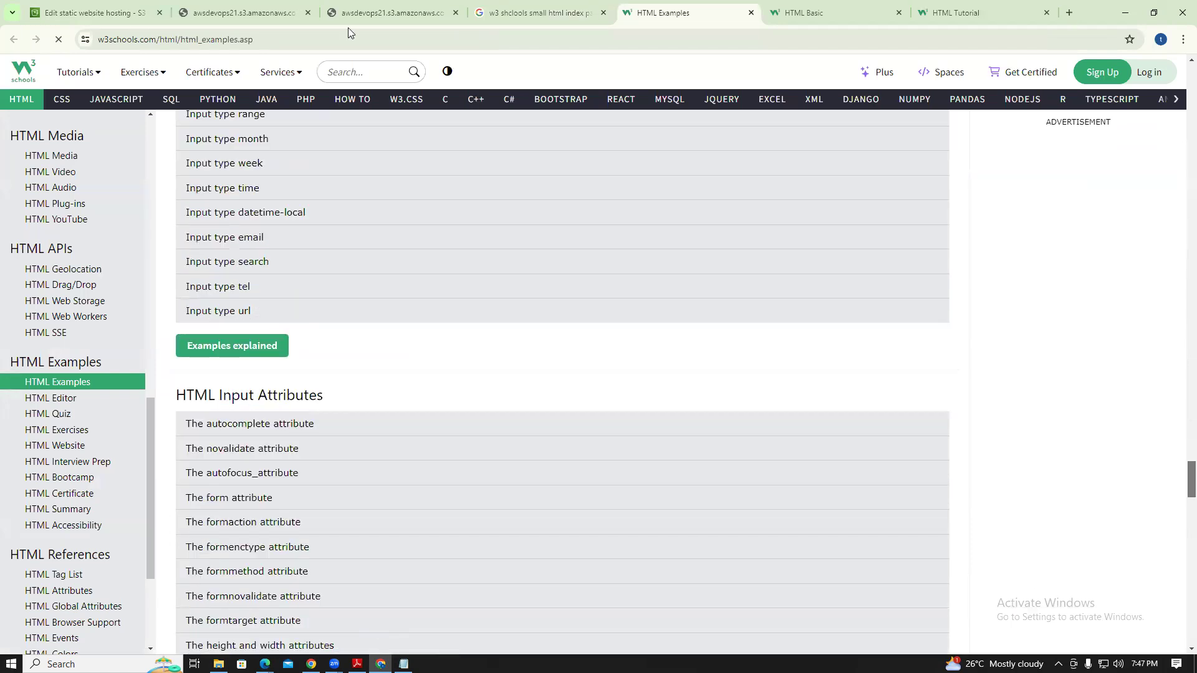
left_click(809, 7)
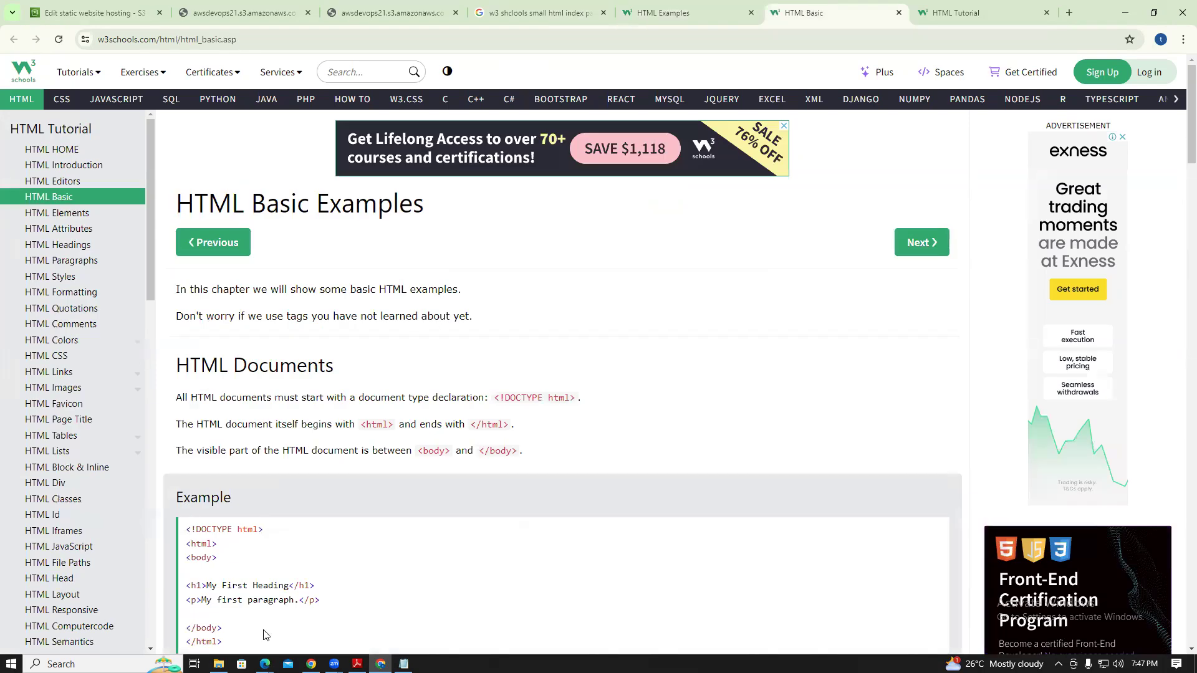
left_click_drag(266, 634, 225, 510)
left_click(188, 460)
scroll(188, 460, "down", 1)
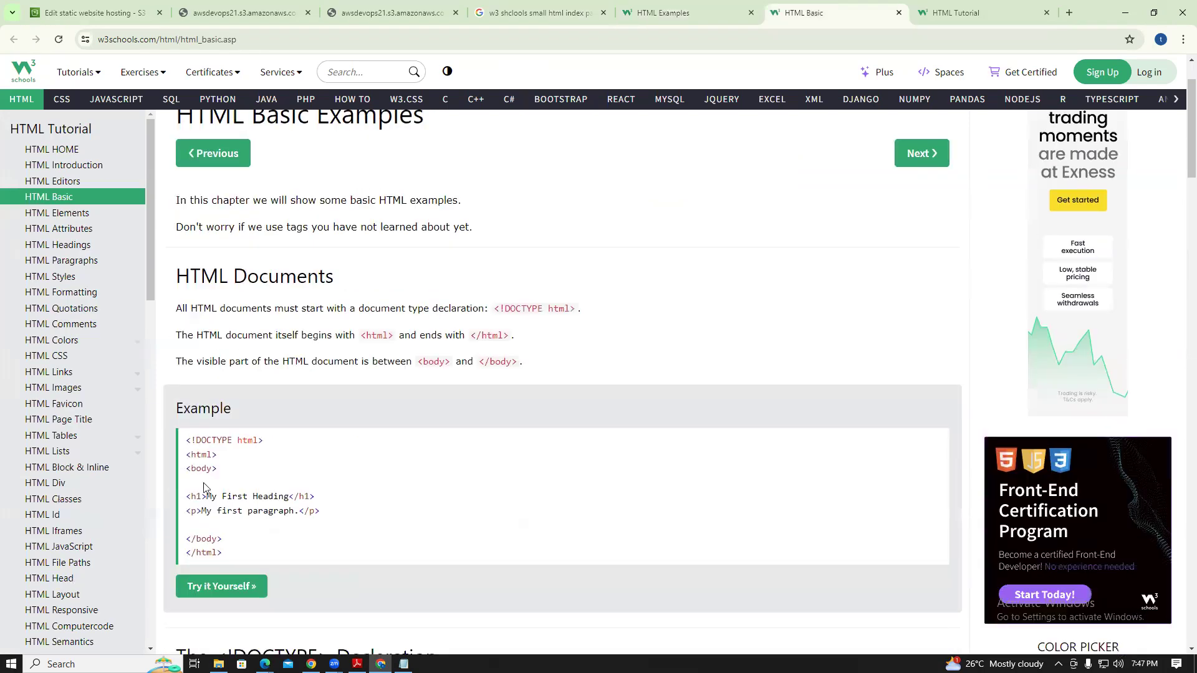
triple_click(252, 507)
key("ctrl+c")
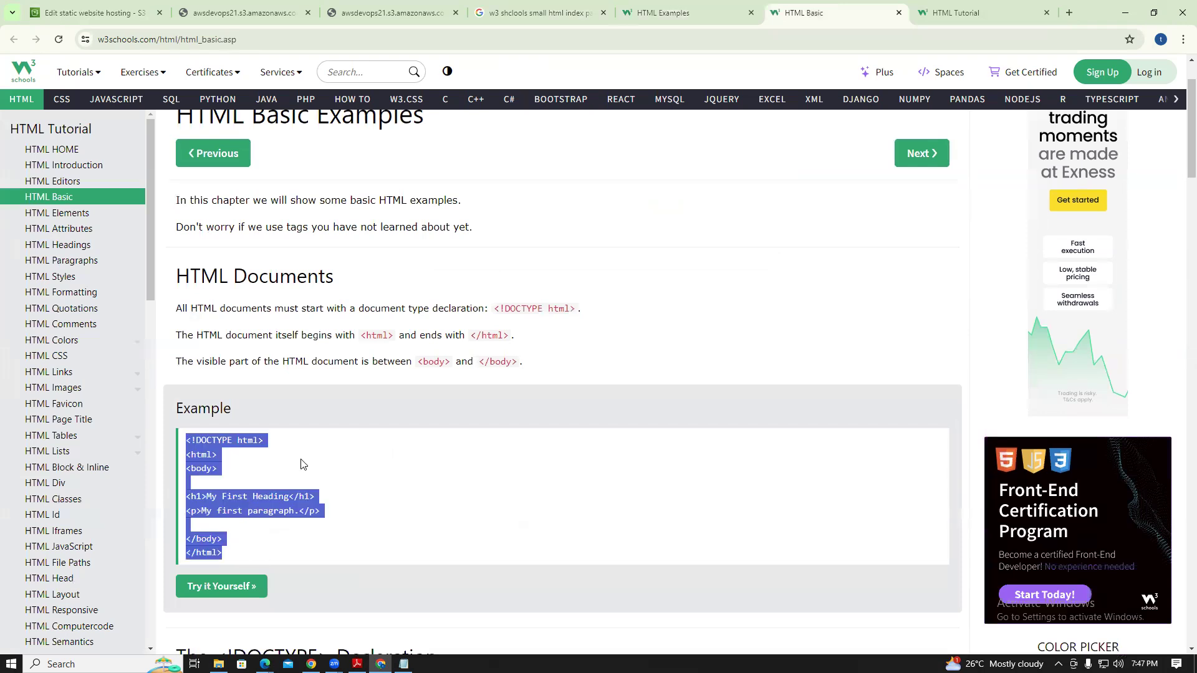
right_click(280, 384)
left_click(1125, 15)
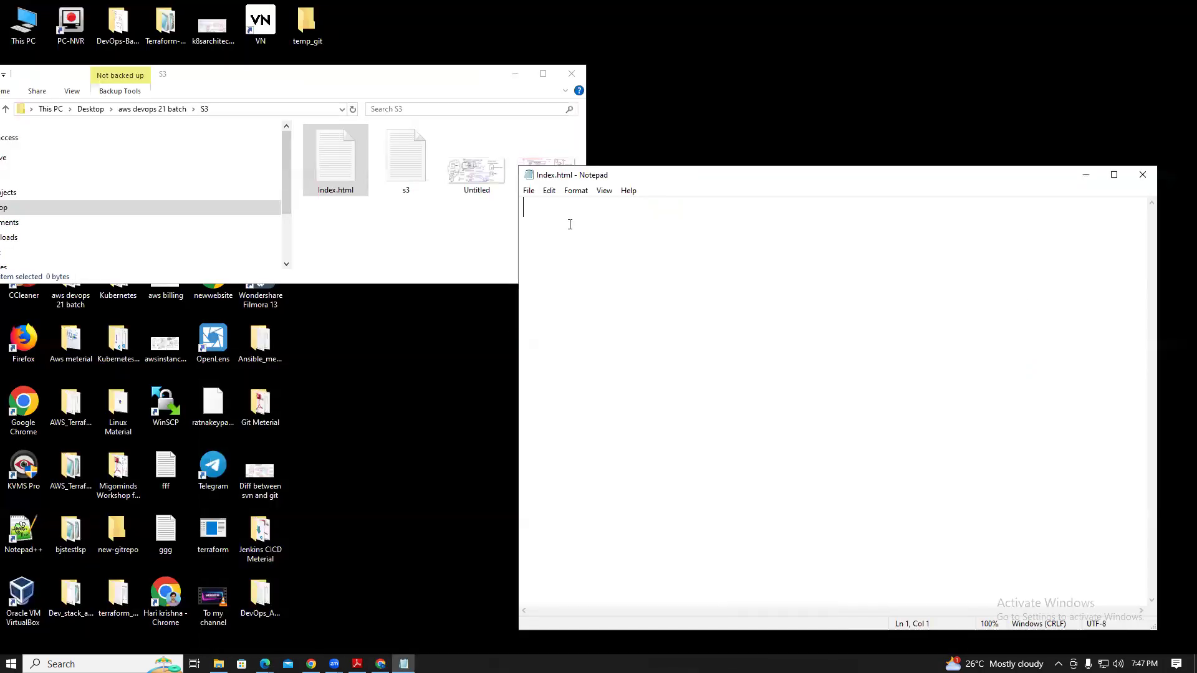
Paste the basic HTML example into Index.html, save it at 108 bytes, and close Notepad
key("ctrl+v")
left_click(528, 190)
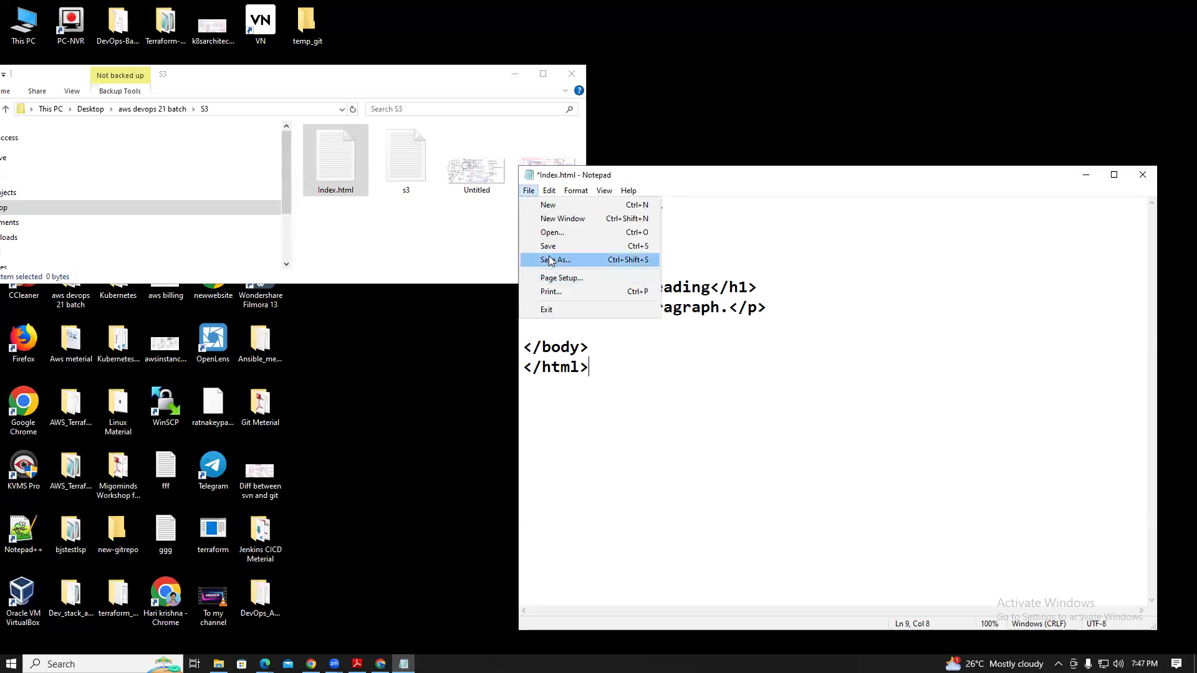
left_click(548, 247)
left_click(528, 191)
left_click(561, 260)
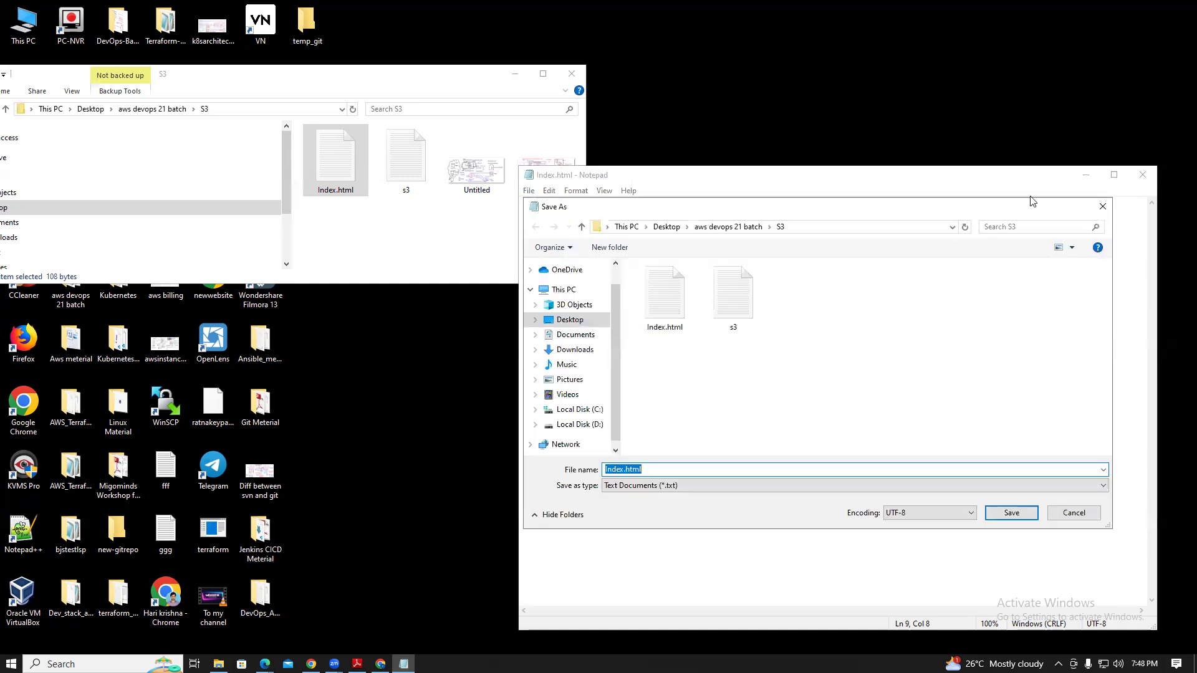
left_click(1103, 207)
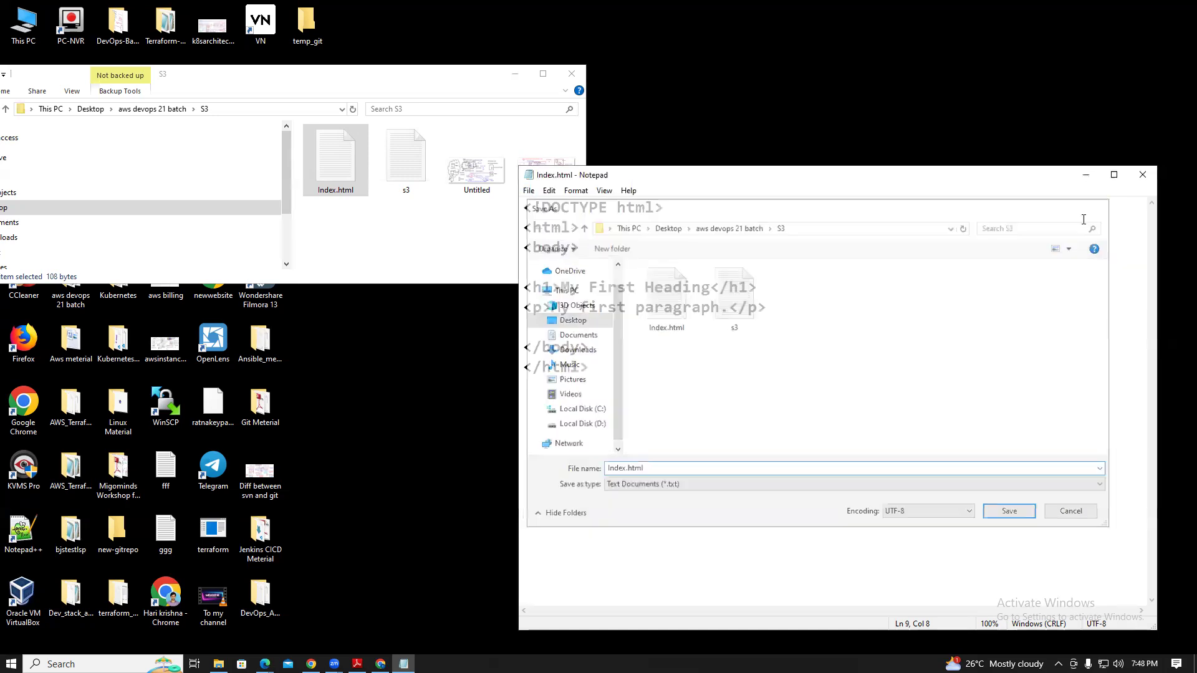
left_click(529, 191)
left_click(549, 246)
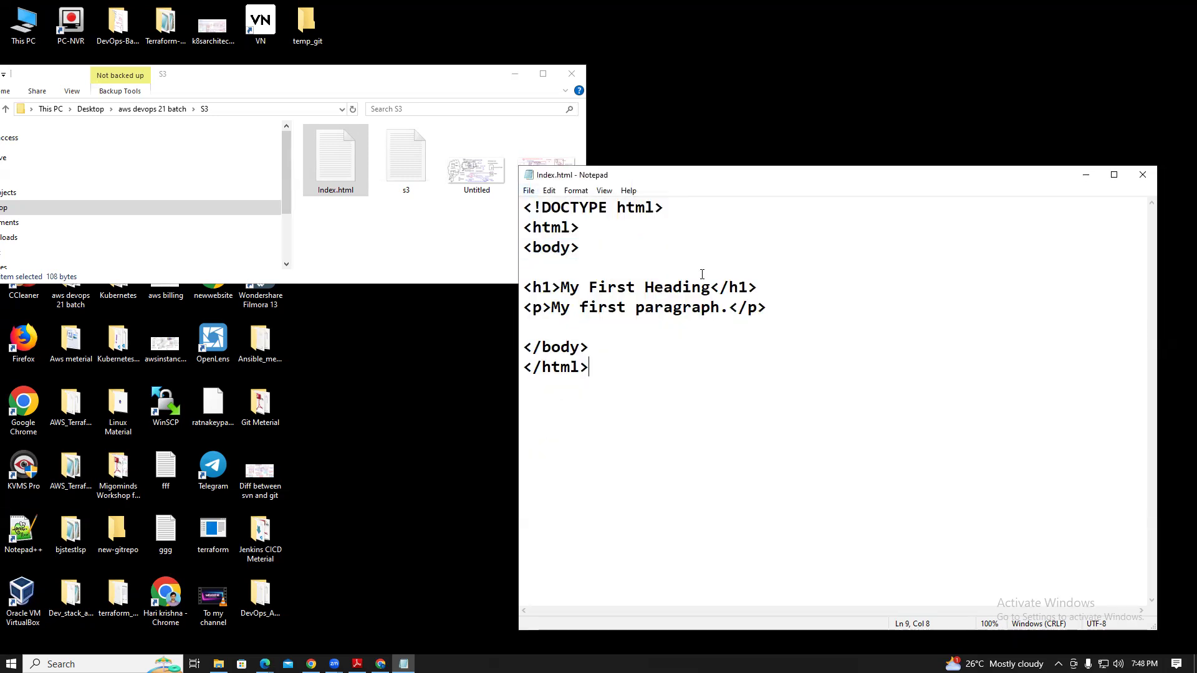
left_click(1143, 174)
left_click(311, 664)
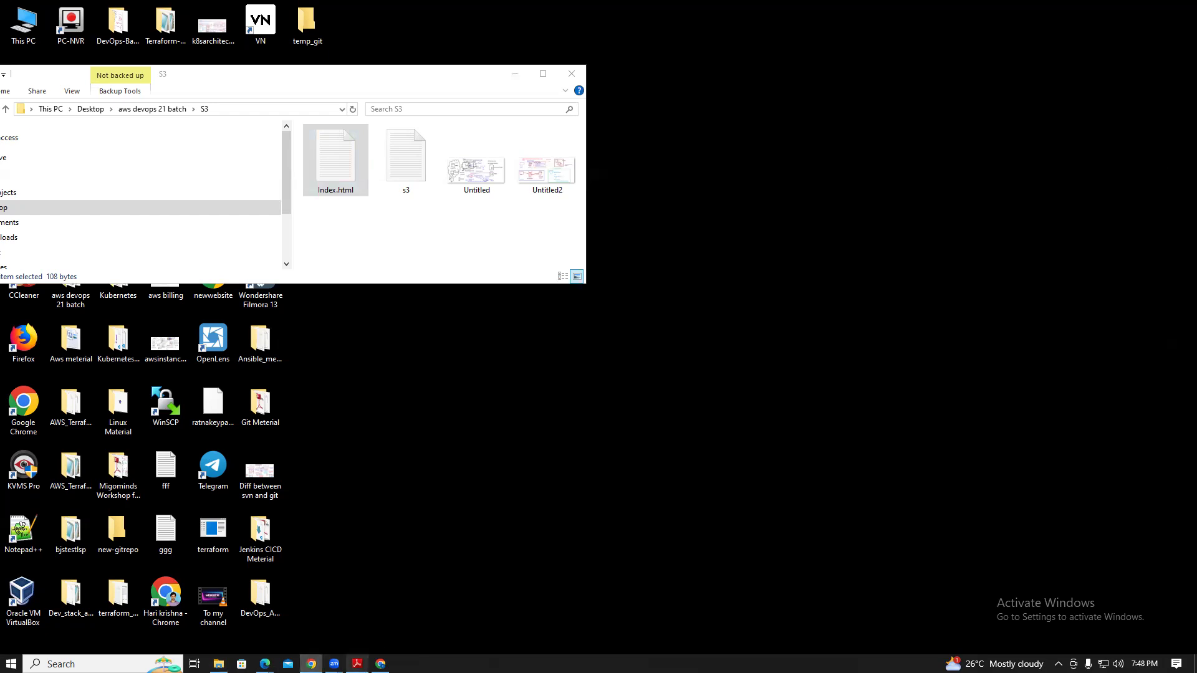
Return to the S3 console and open the awsdevops21 bucket from Buckets
mouse_move(380, 663)
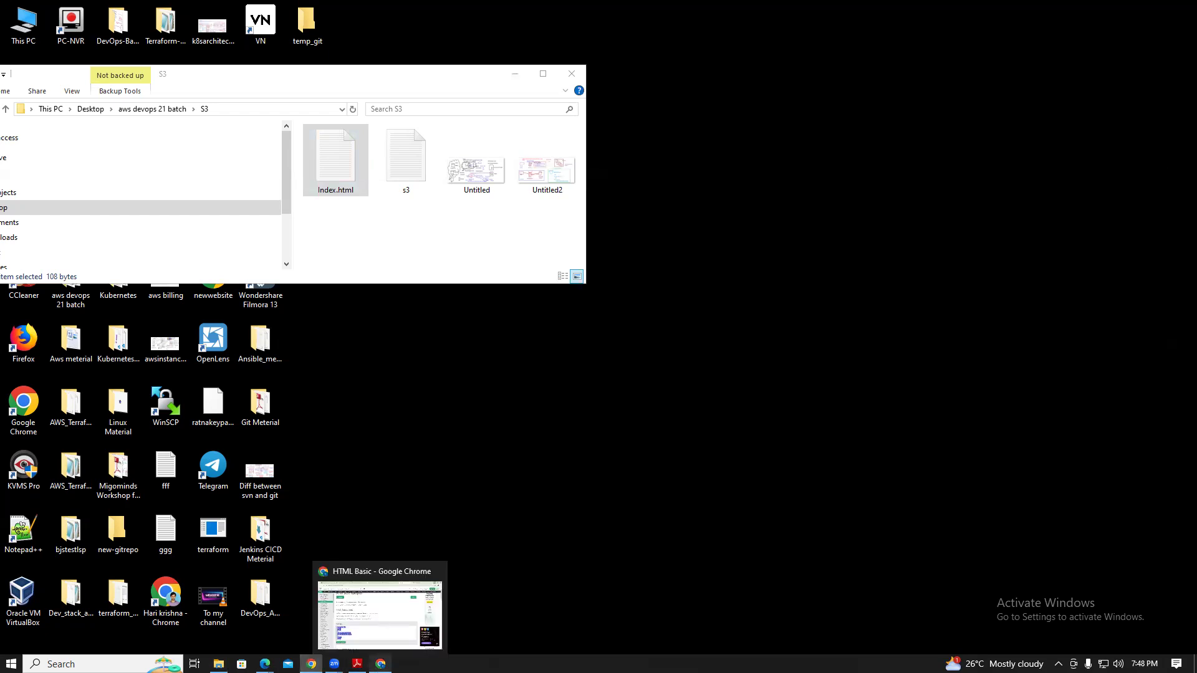
left_click(385, 642)
left_click(212, 5)
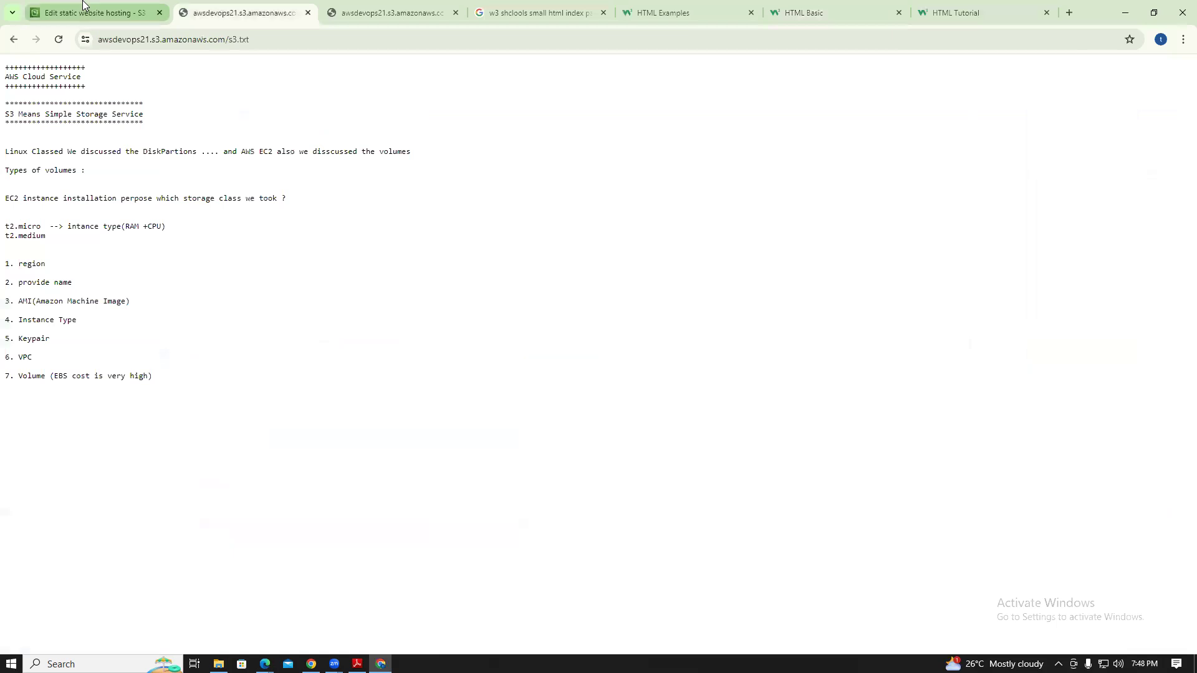
left_click(86, 8)
left_click(275, 100)
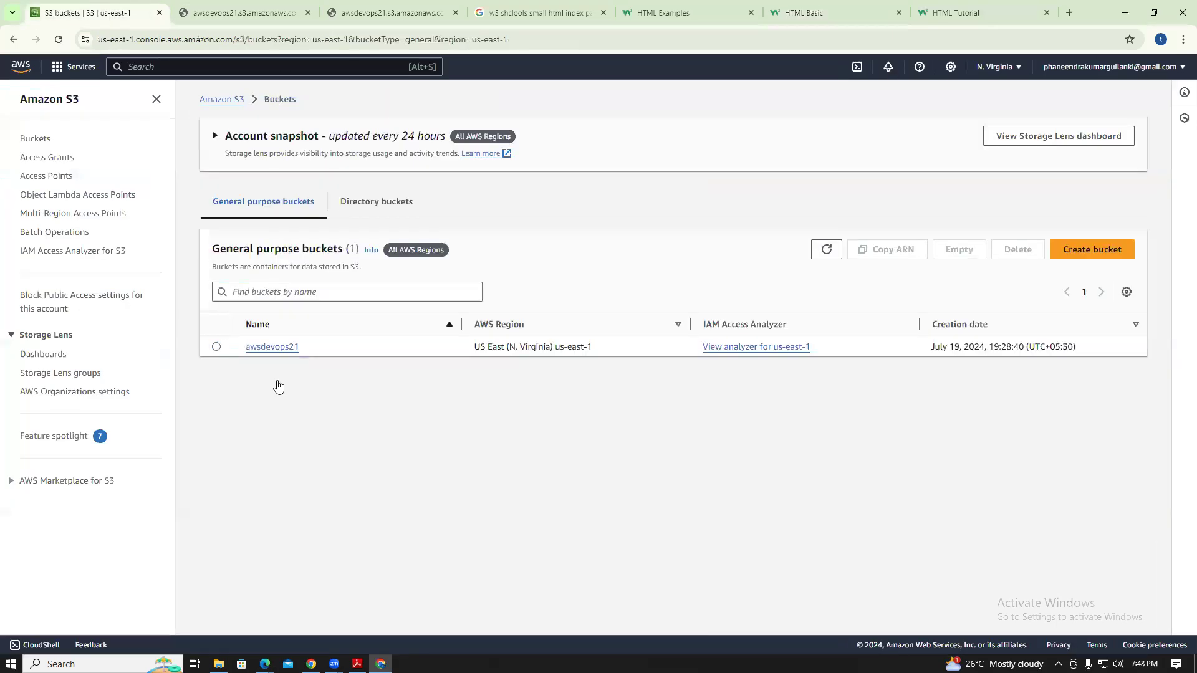
left_click(278, 348)
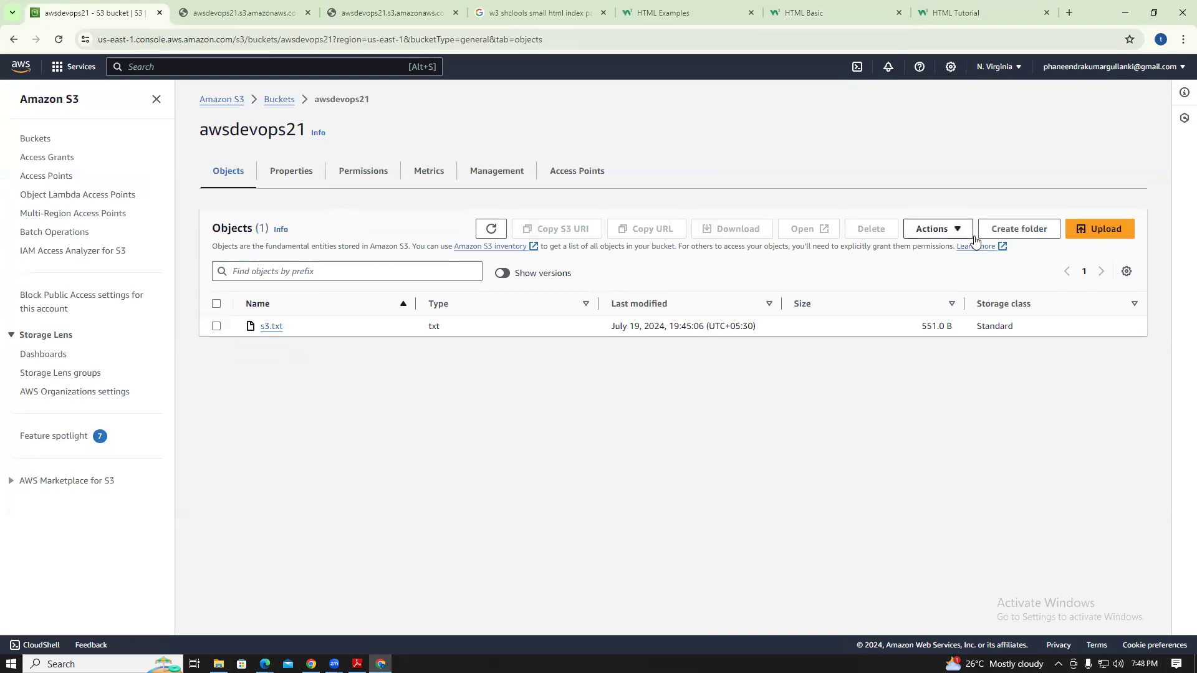
Upload Index.html from the local S3 folder to awsdevops21 and return to its objects list
left_click(1088, 229)
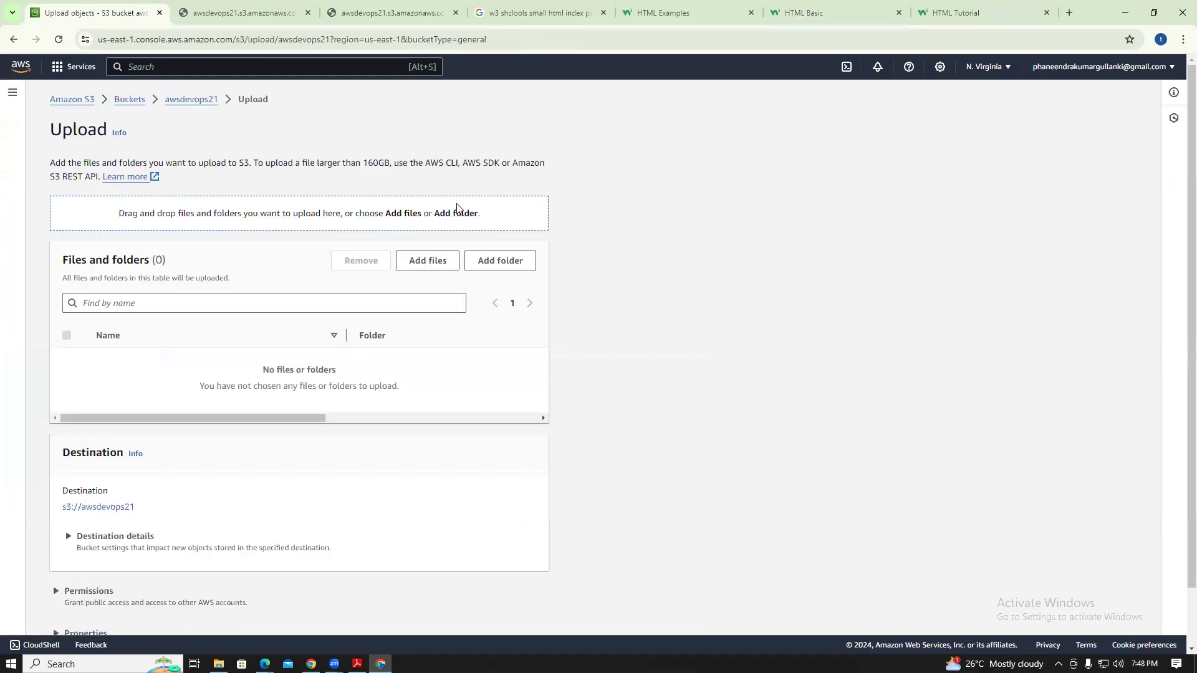
left_click(1154, 12)
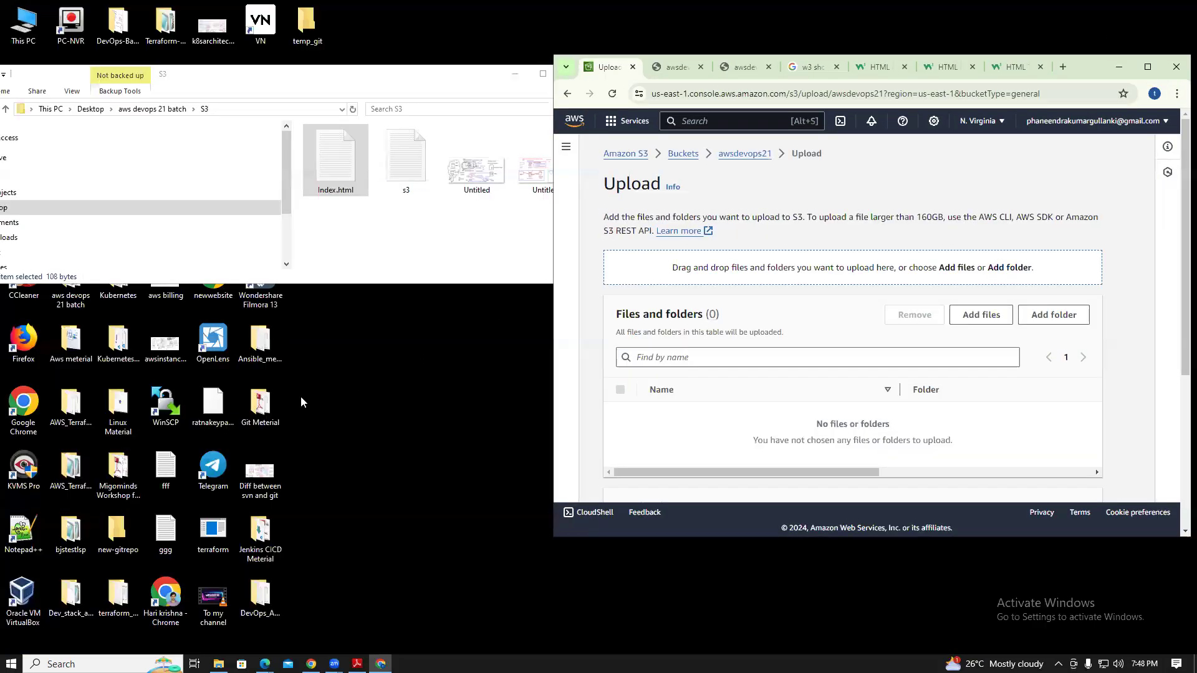
left_click_drag(326, 194, 847, 268)
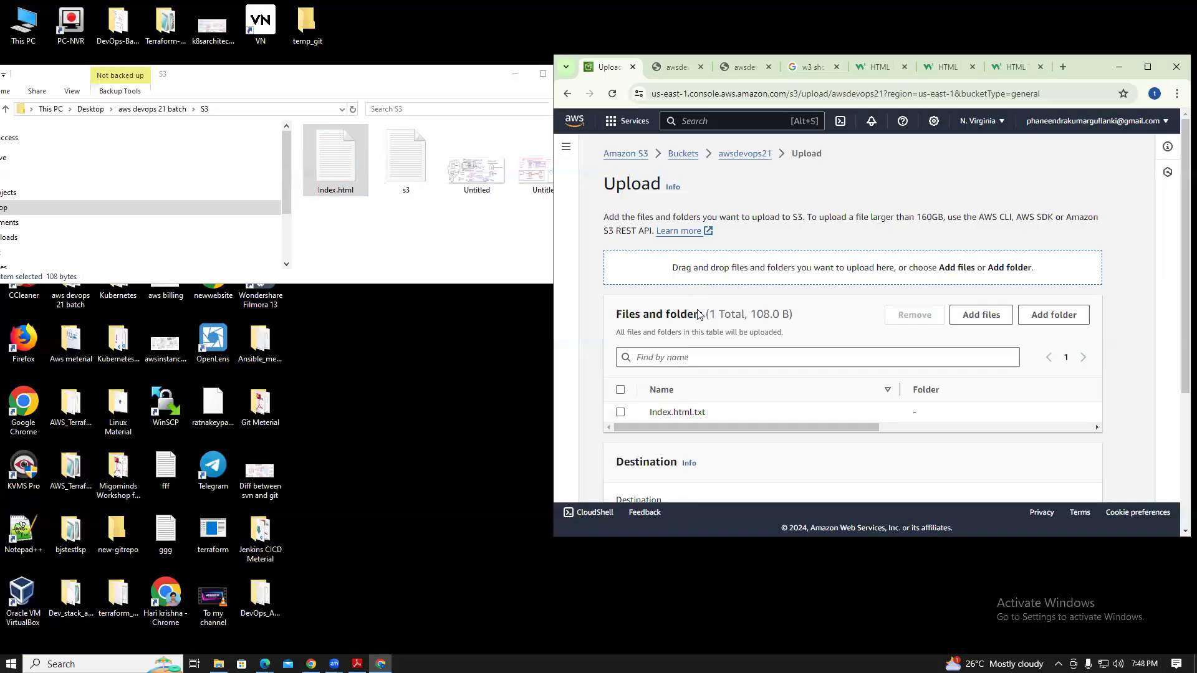
left_click(1147, 67)
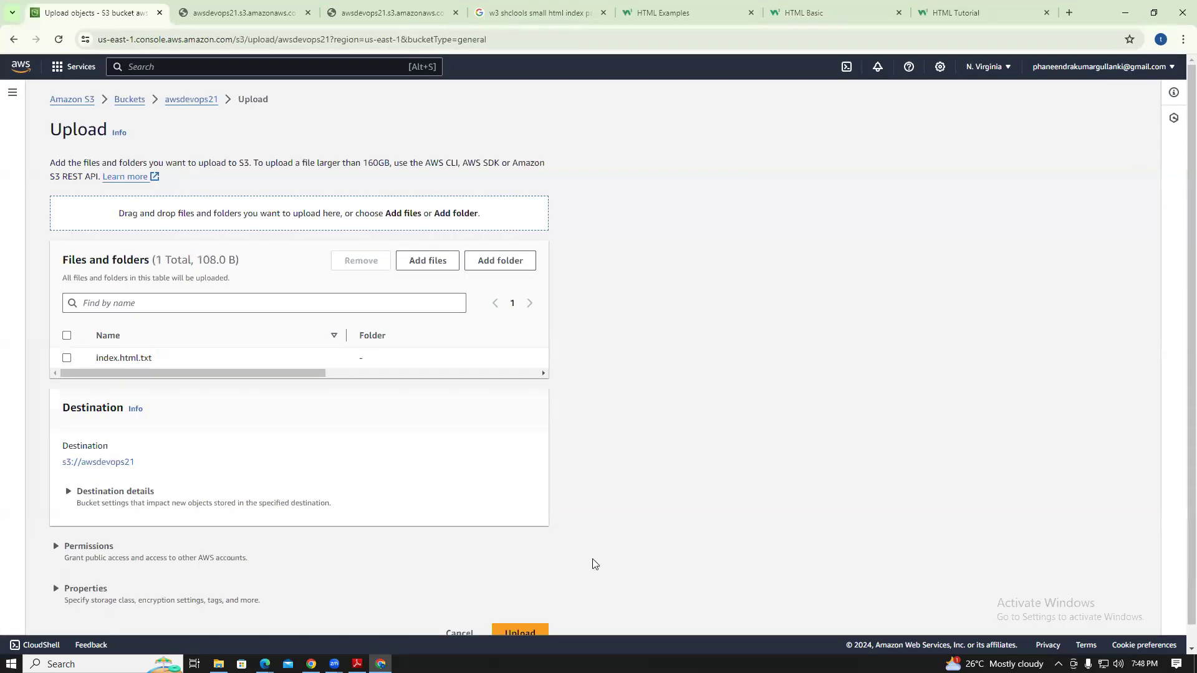
left_click(526, 633)
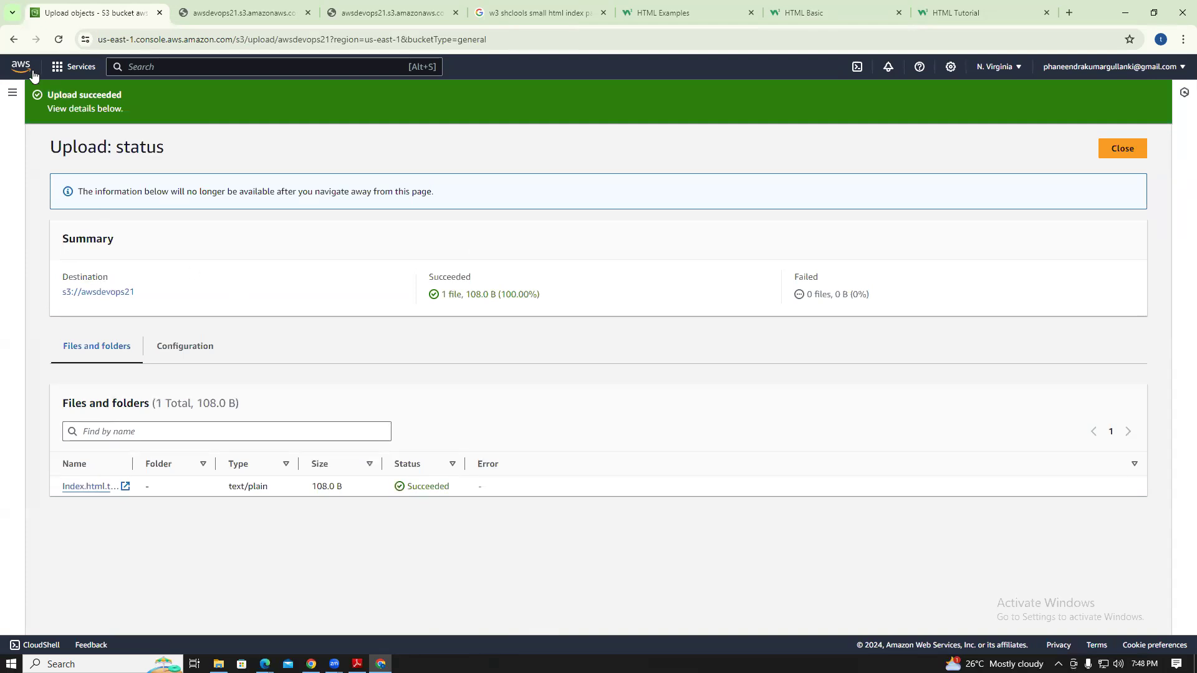
left_click(15, 40)
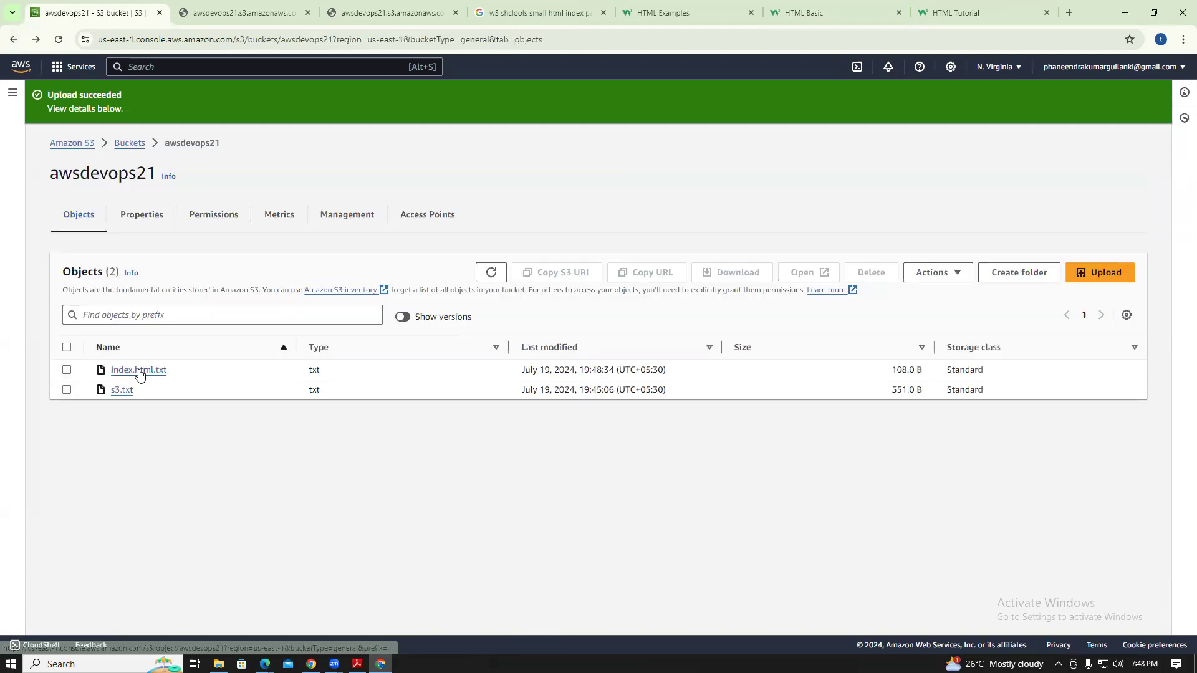
Edit Index.html.txt's ACL to give Everyone Read on the object and its ACL, then return to Buckets
left_click(139, 371)
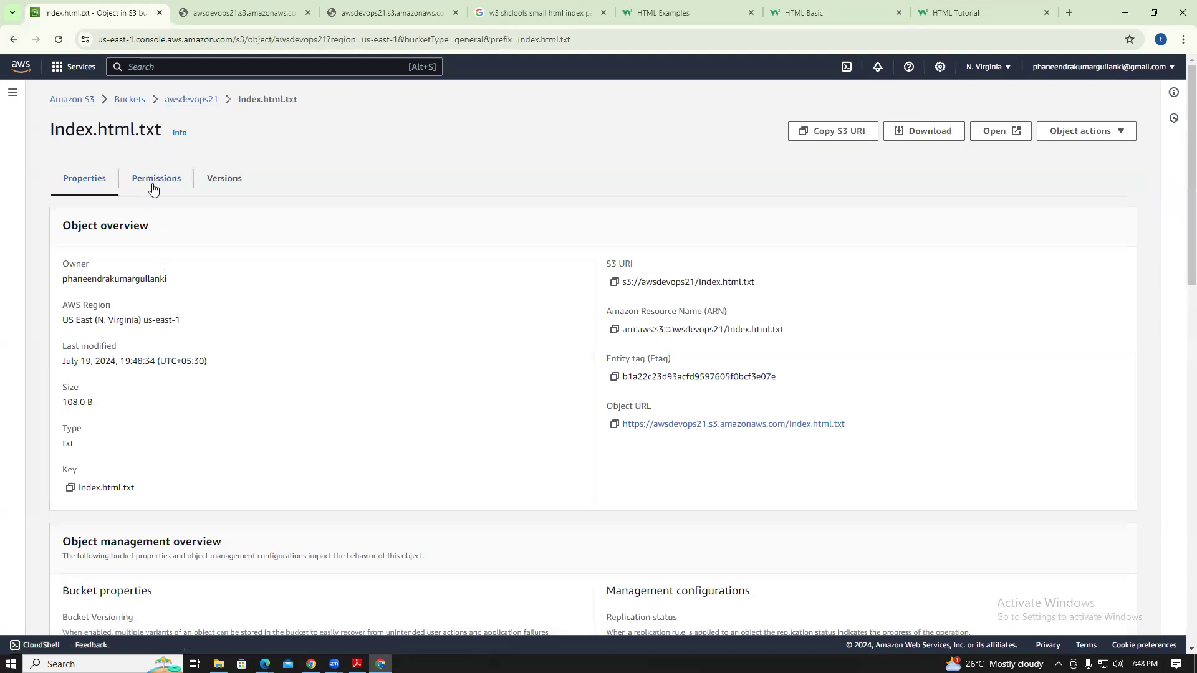
left_click(154, 179)
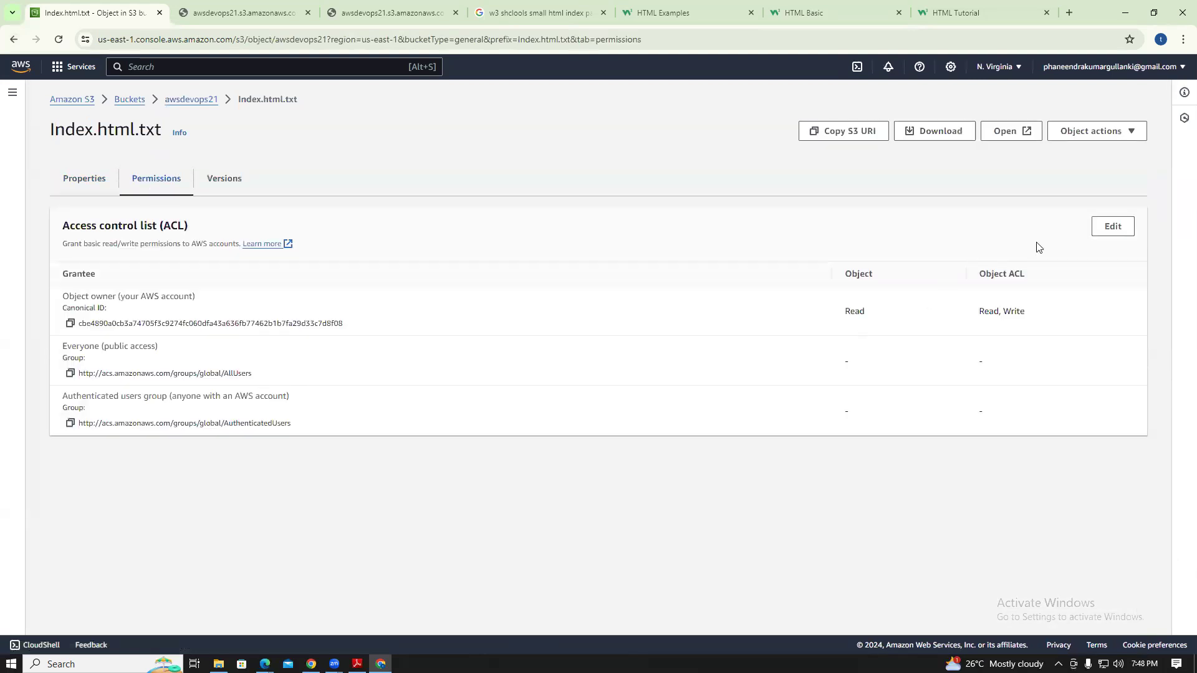
left_click(1113, 227)
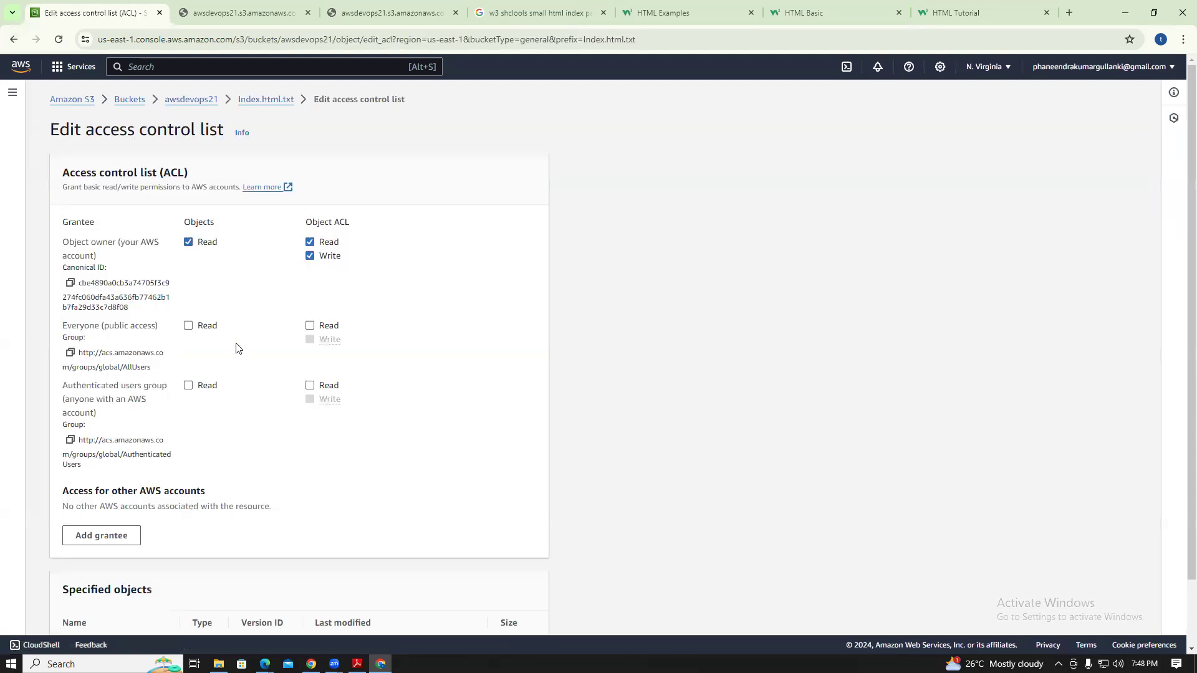
left_click(188, 325)
left_click(310, 326)
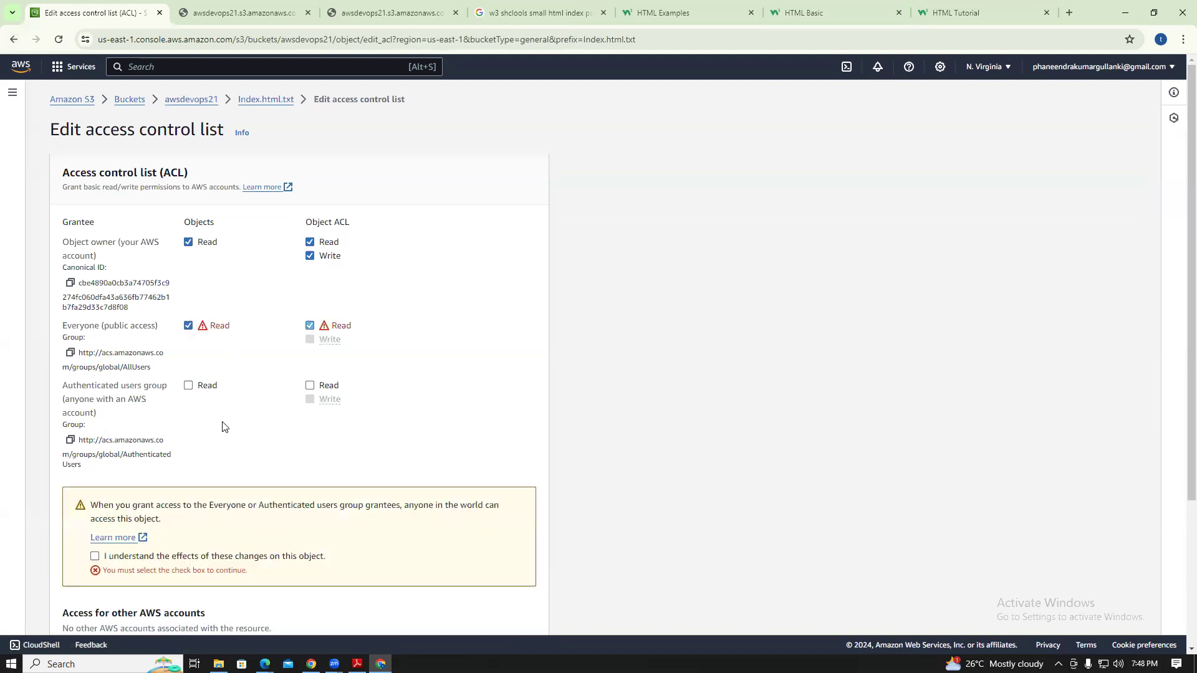
left_click(94, 556)
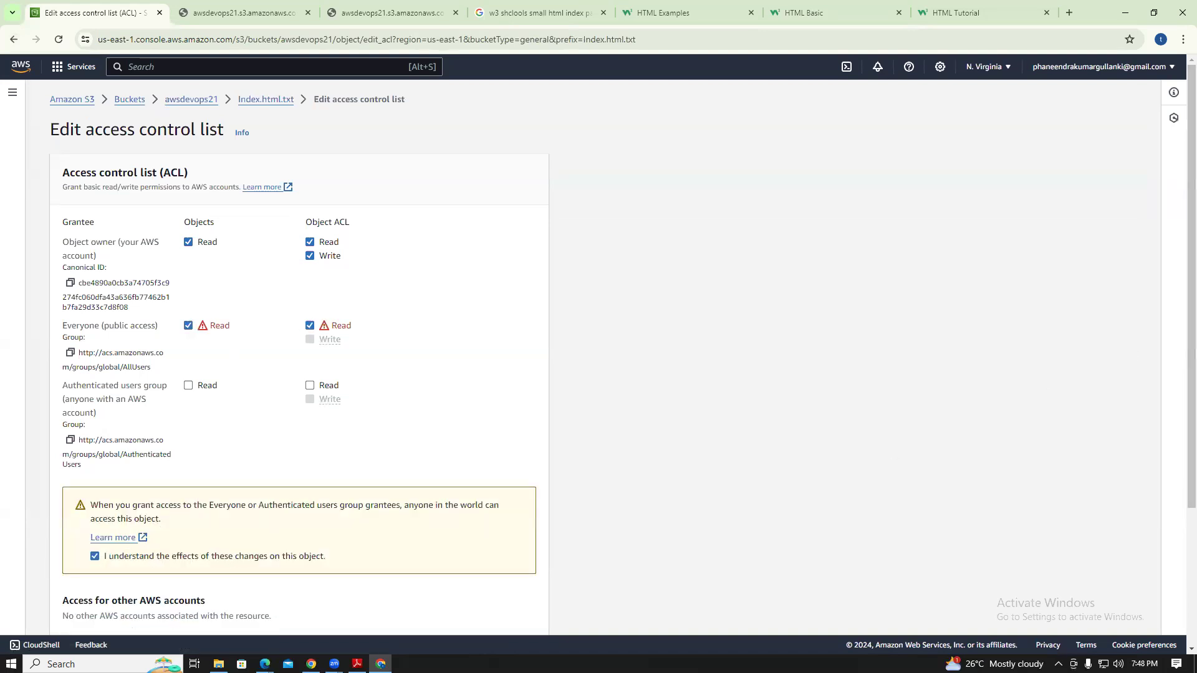
scroll(1180, 209, "down", 3)
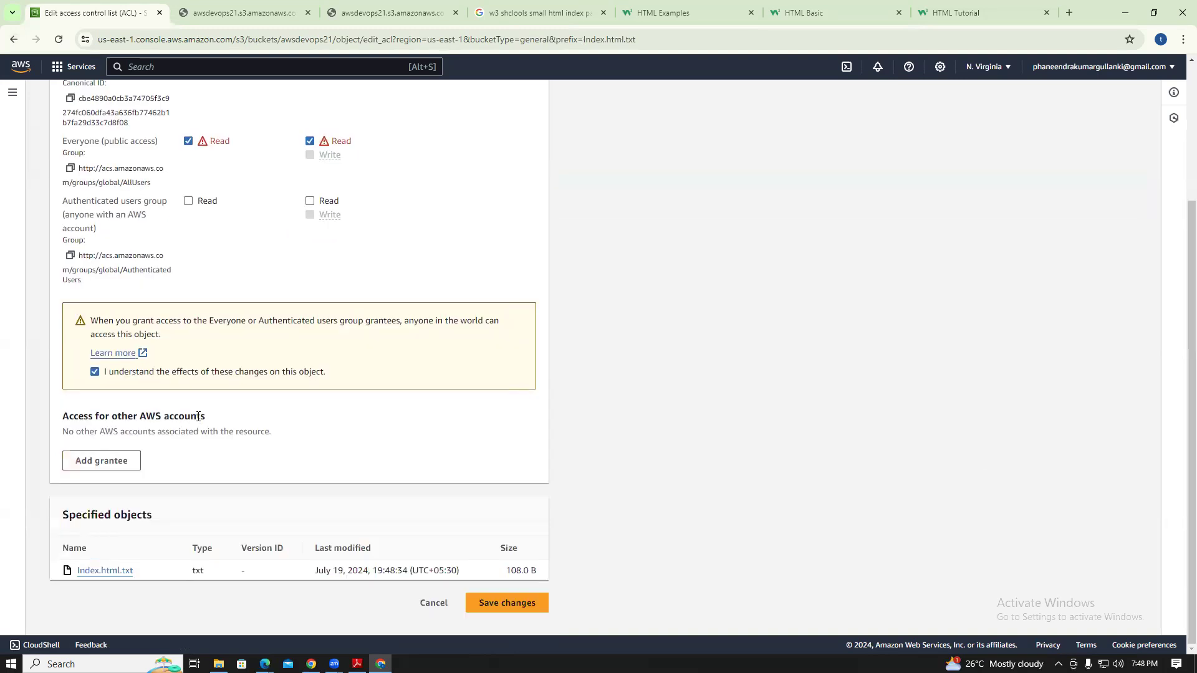
left_click(486, 603)
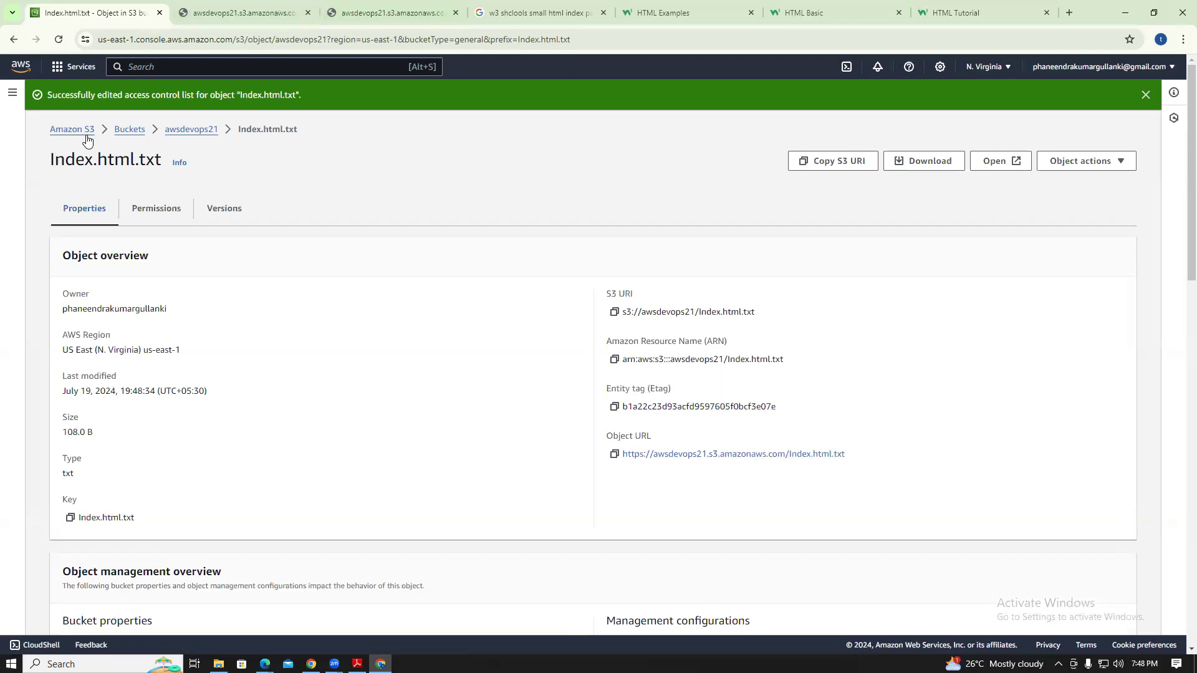
left_click(125, 130)
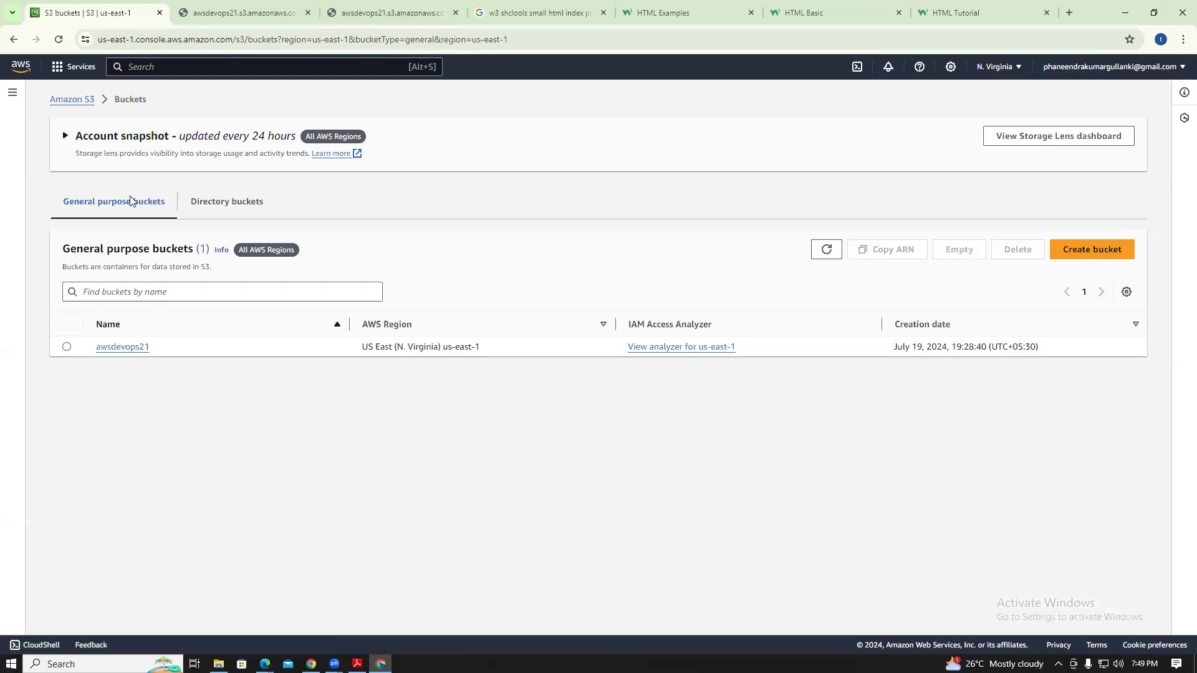
In awsdevops21's Properties, enable static website hosting with Index.html as index document and save
left_click(131, 353)
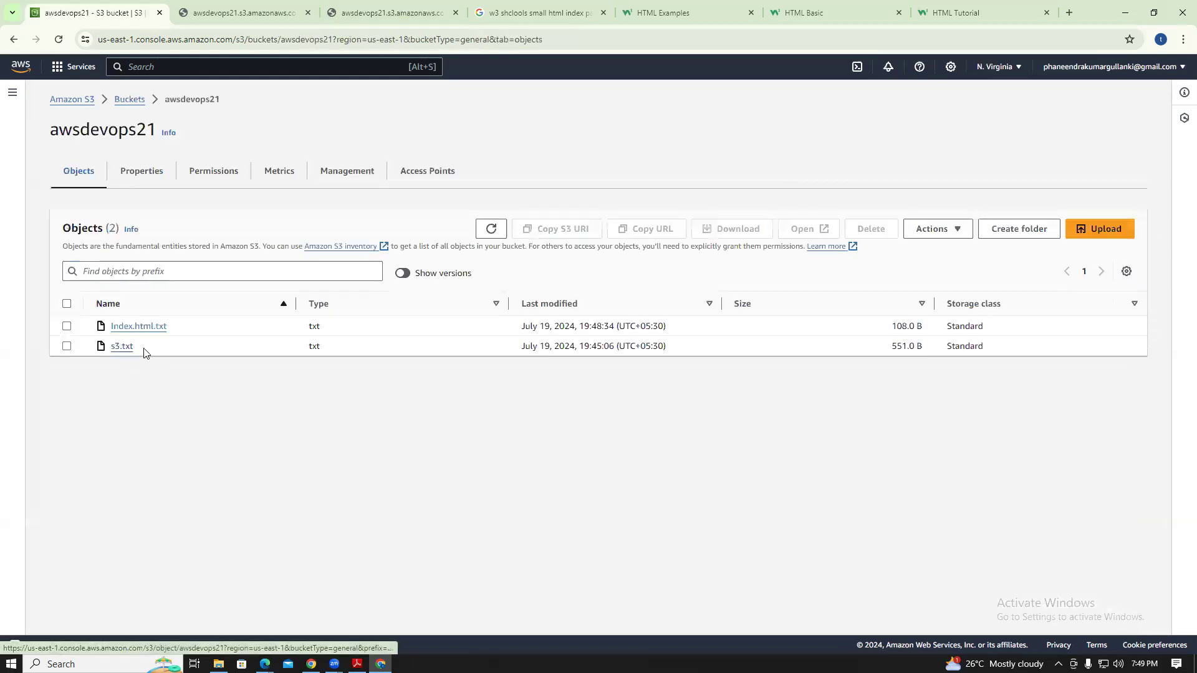
left_click(225, 179)
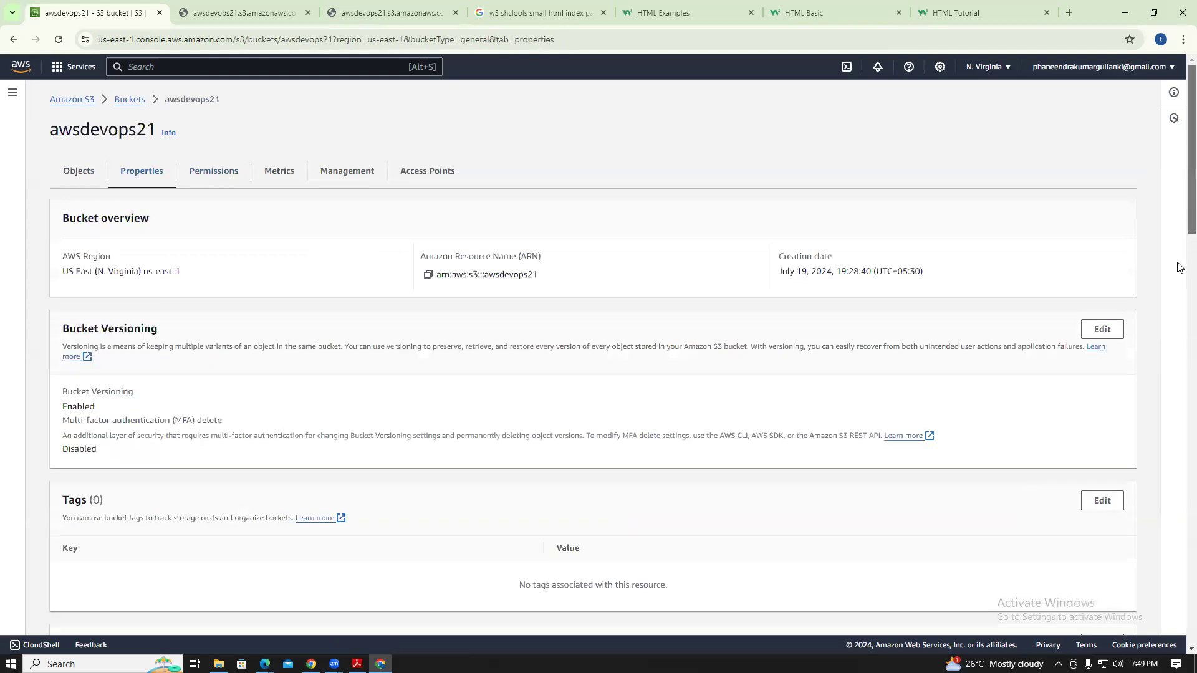
scroll(1179, 570, "down", 20)
scroll(1179, 570, "down", 6)
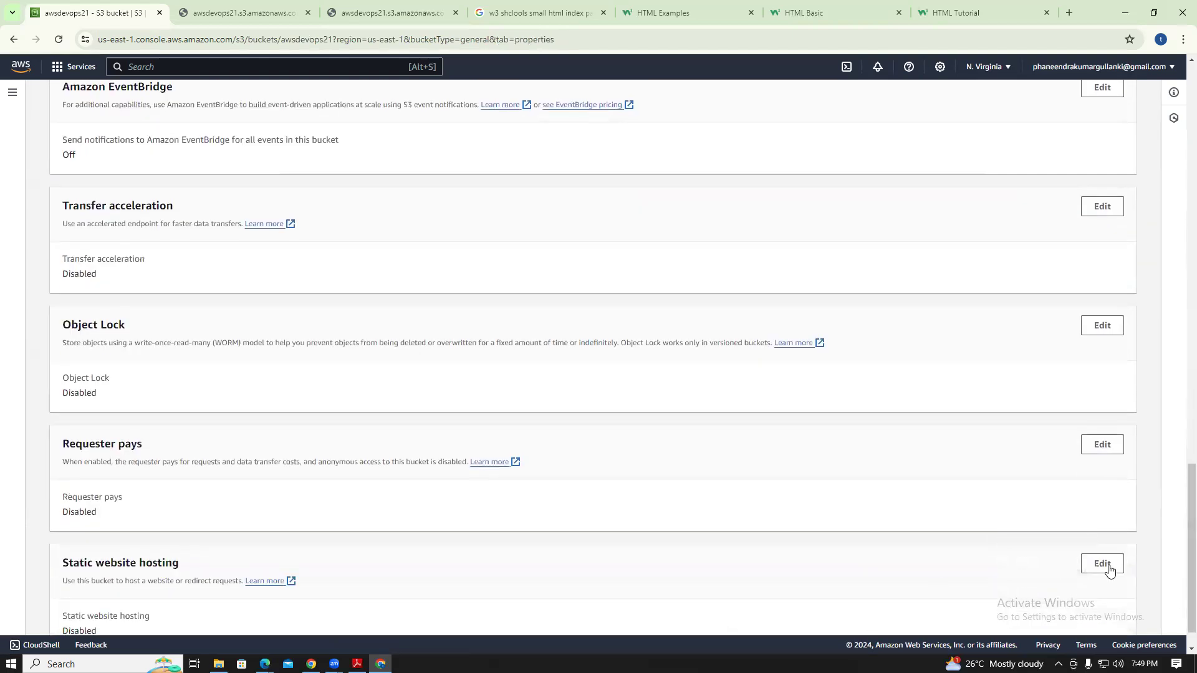
scroll(1153, 583, "down", 1)
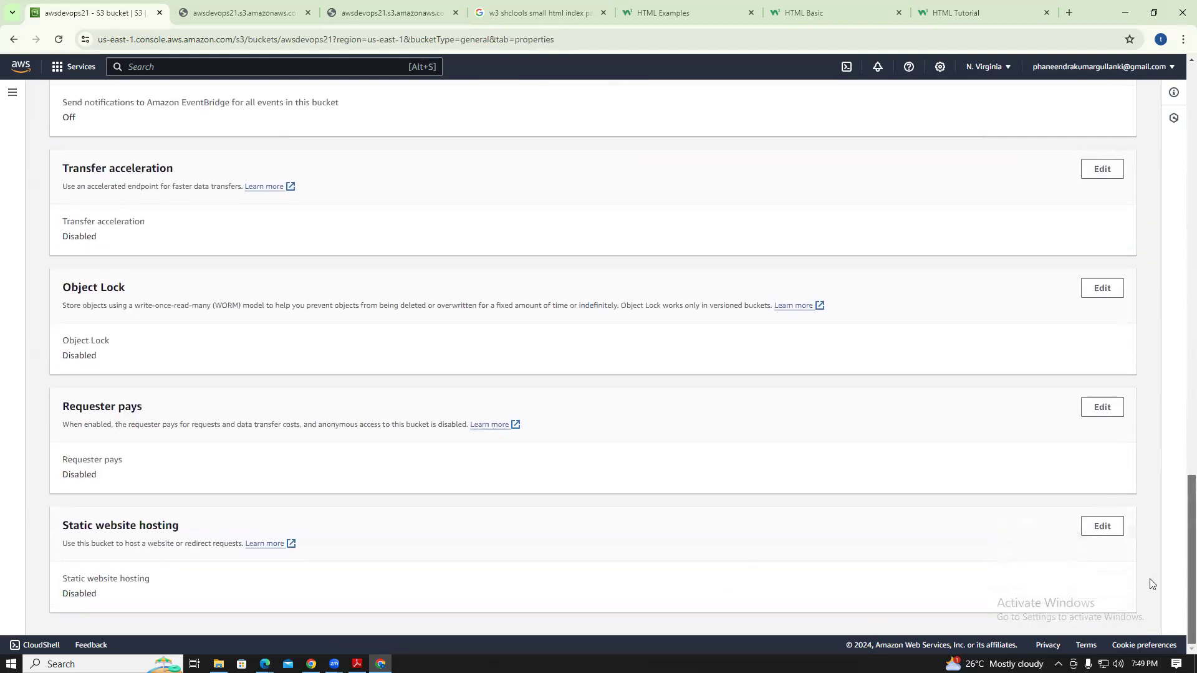
left_click(1097, 529)
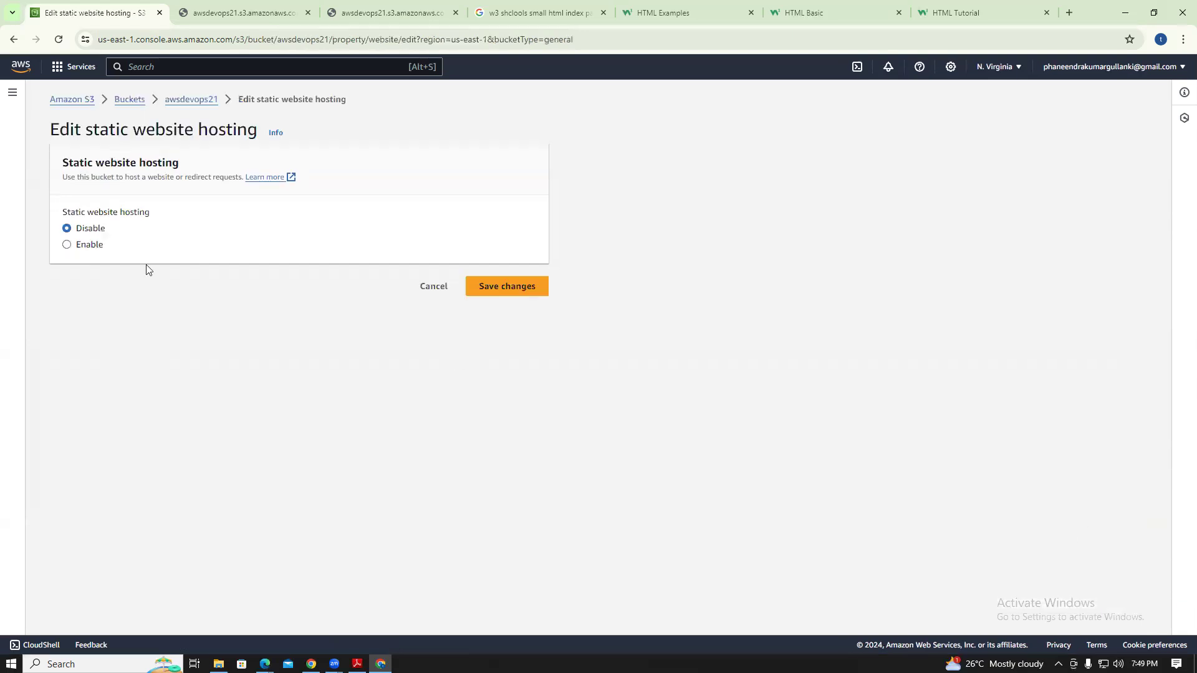
left_click(68, 245)
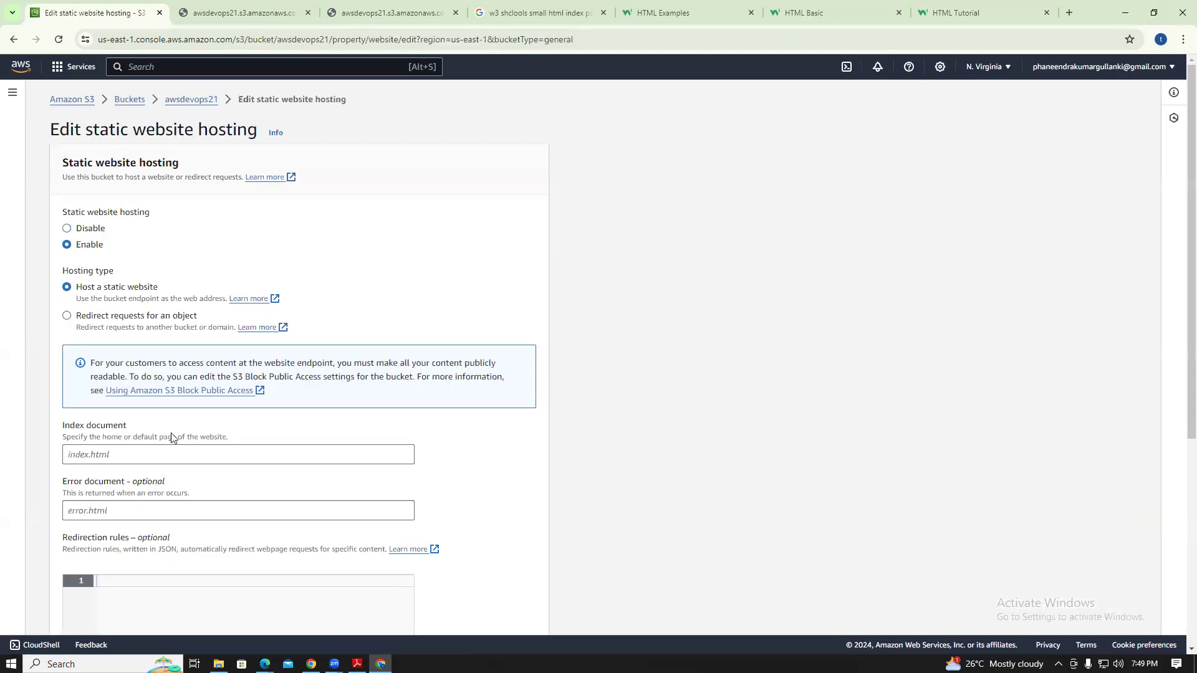
left_click(86, 450)
type("Index.ht")
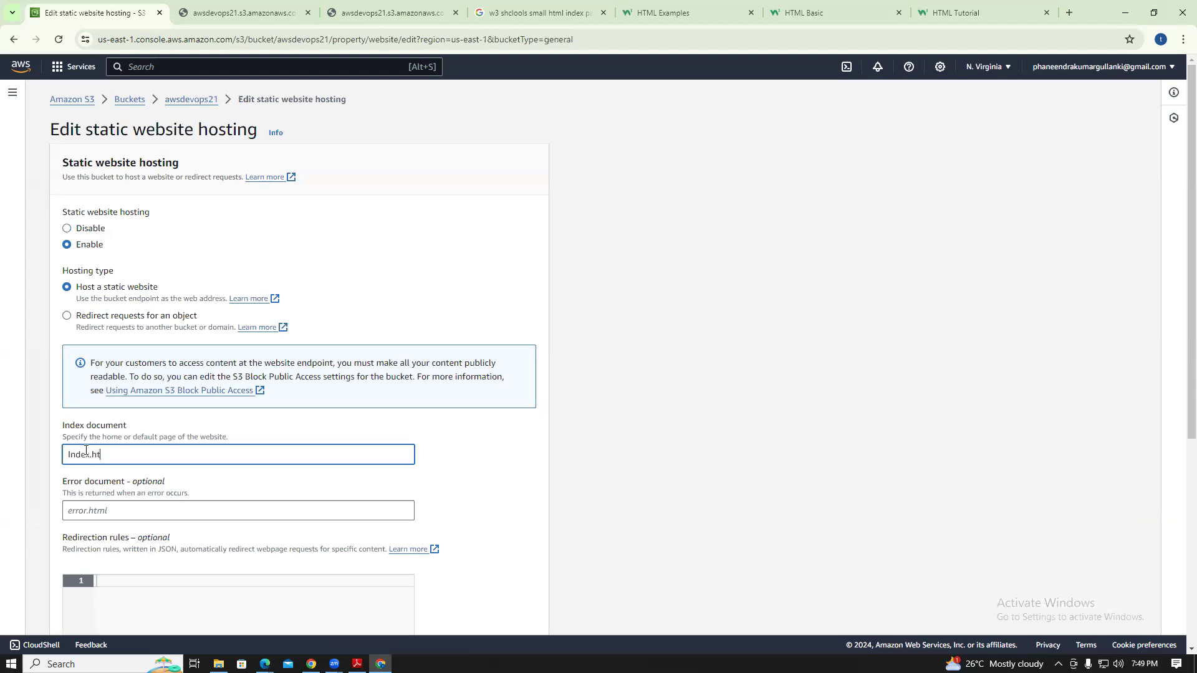
key("Tab")
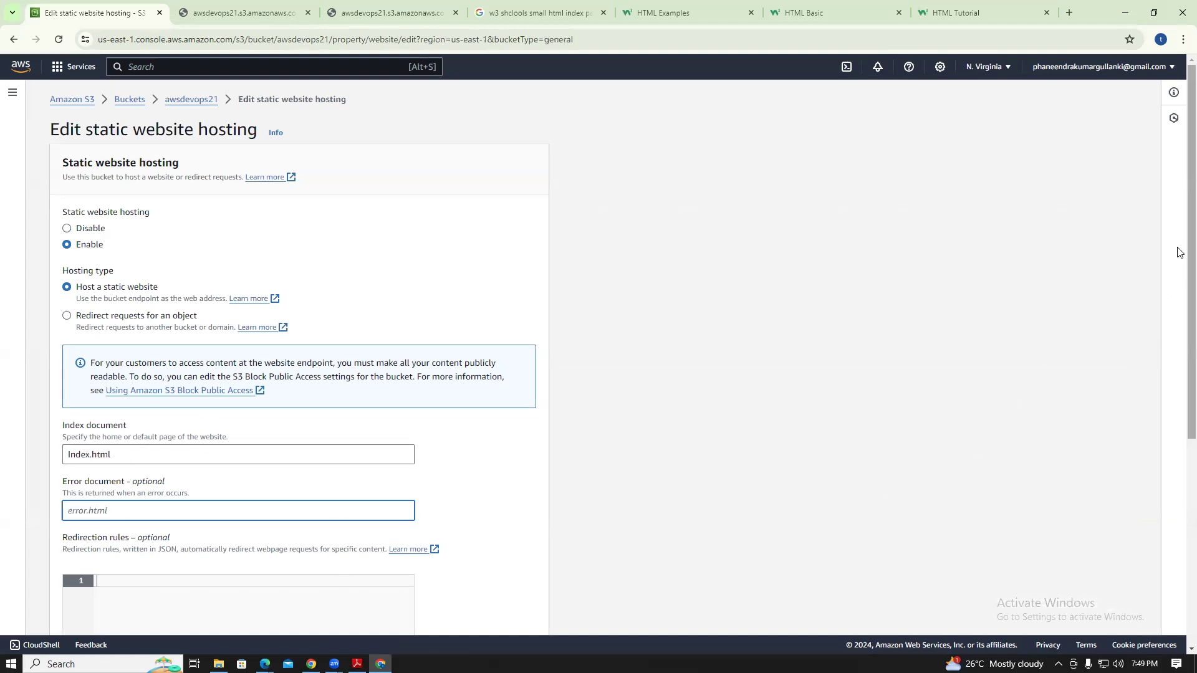
scroll(1178, 257, "down", 5)
left_click(491, 615)
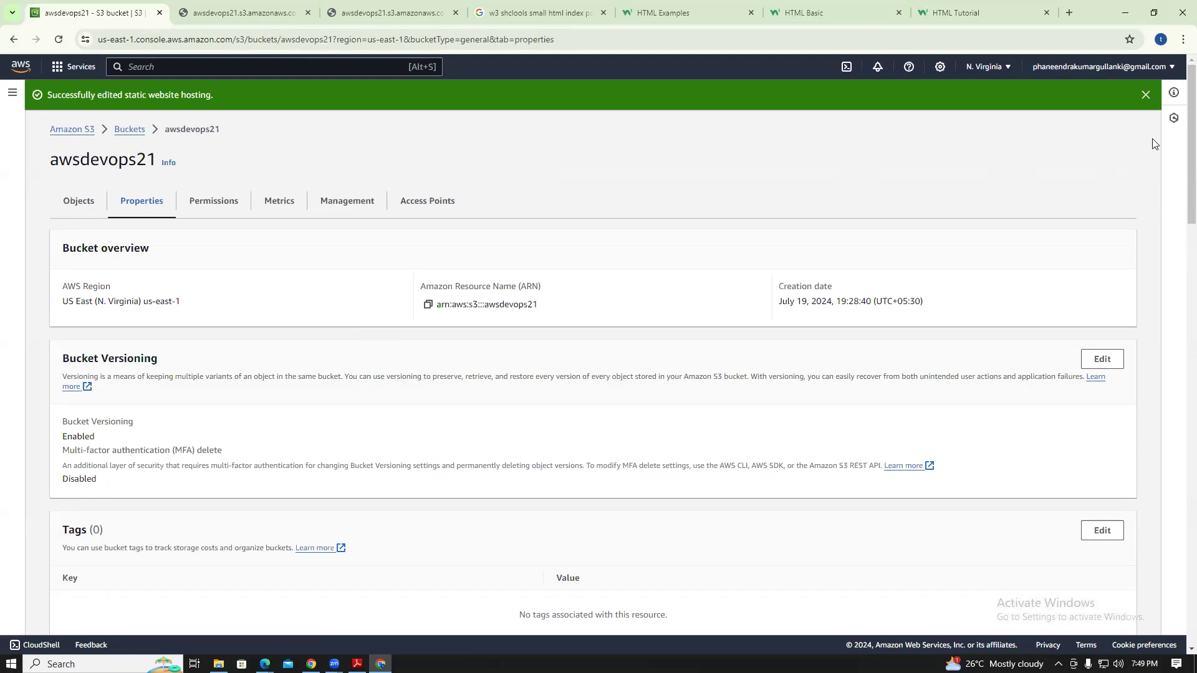
Open the bucket website endpoint, which returns 404 NoSuchKey for Index.html, then return to S3
scroll(1179, 123, "down", 7)
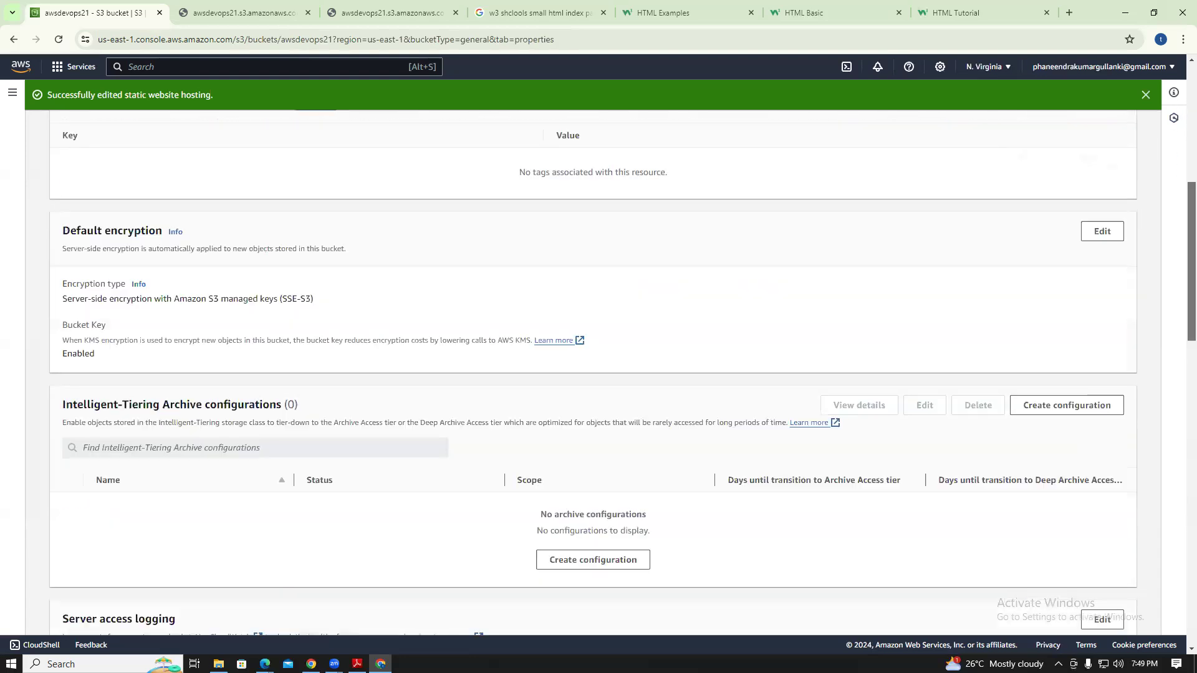
scroll(593, 374, "down", 20)
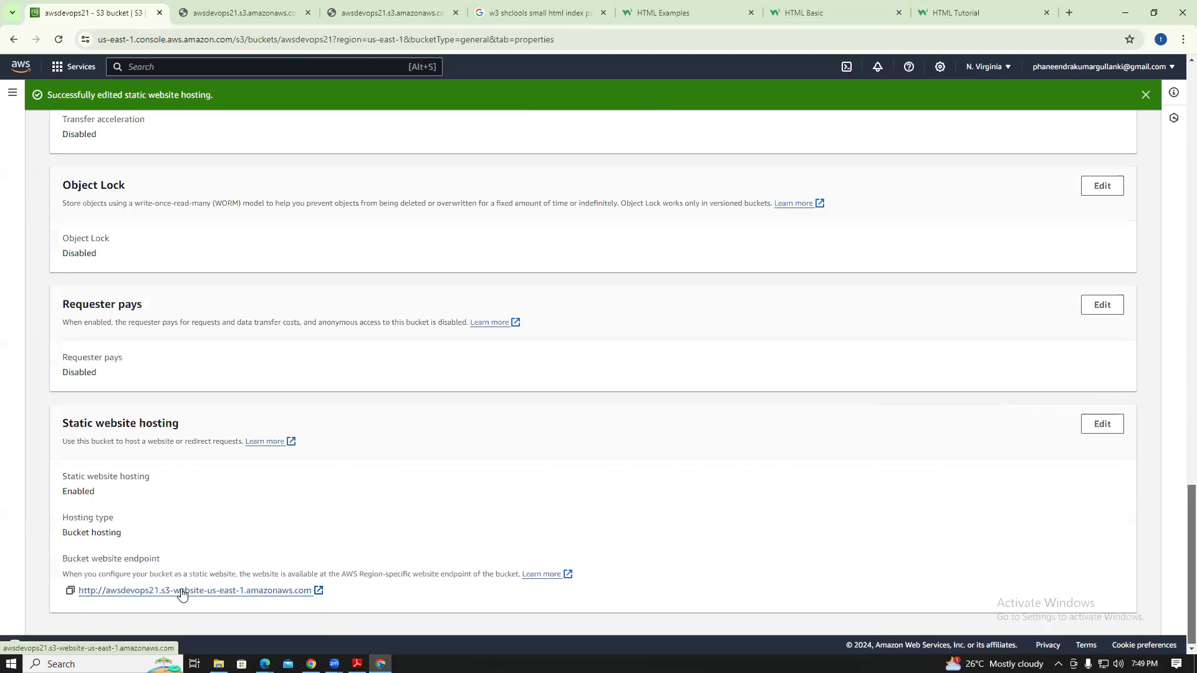
left_click(121, 592)
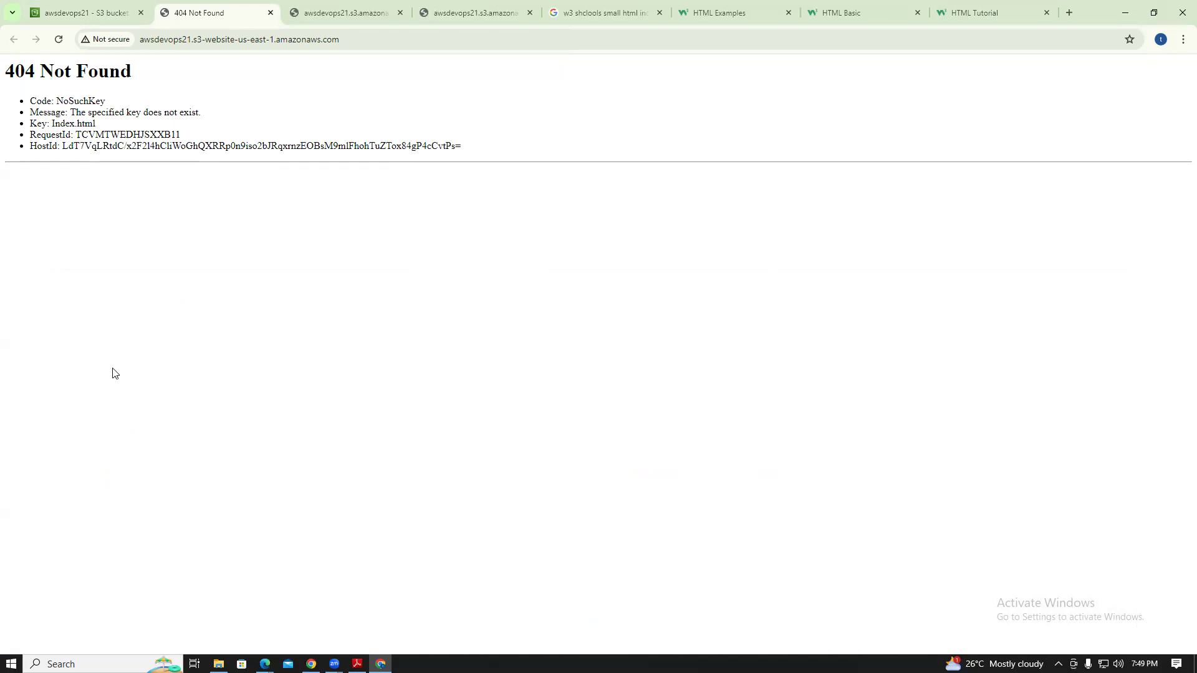
left_click(103, 13)
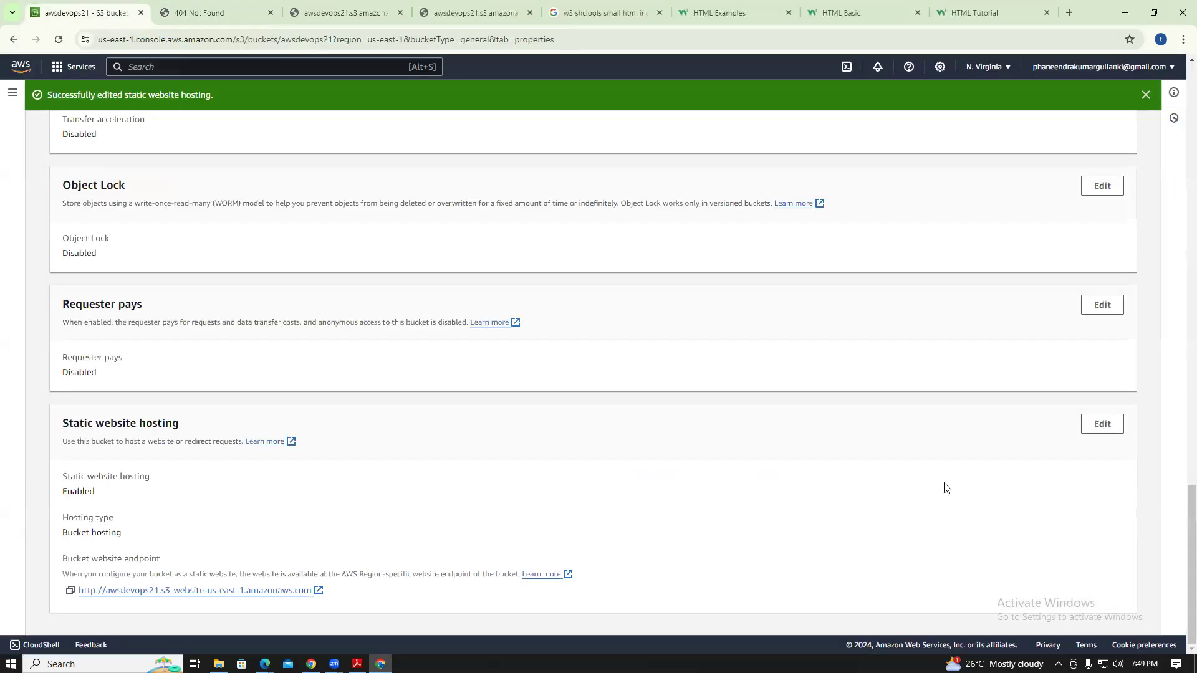
Revisit the static website hosting form's index document name, comparing it with the local Index.html file
left_click(1102, 426)
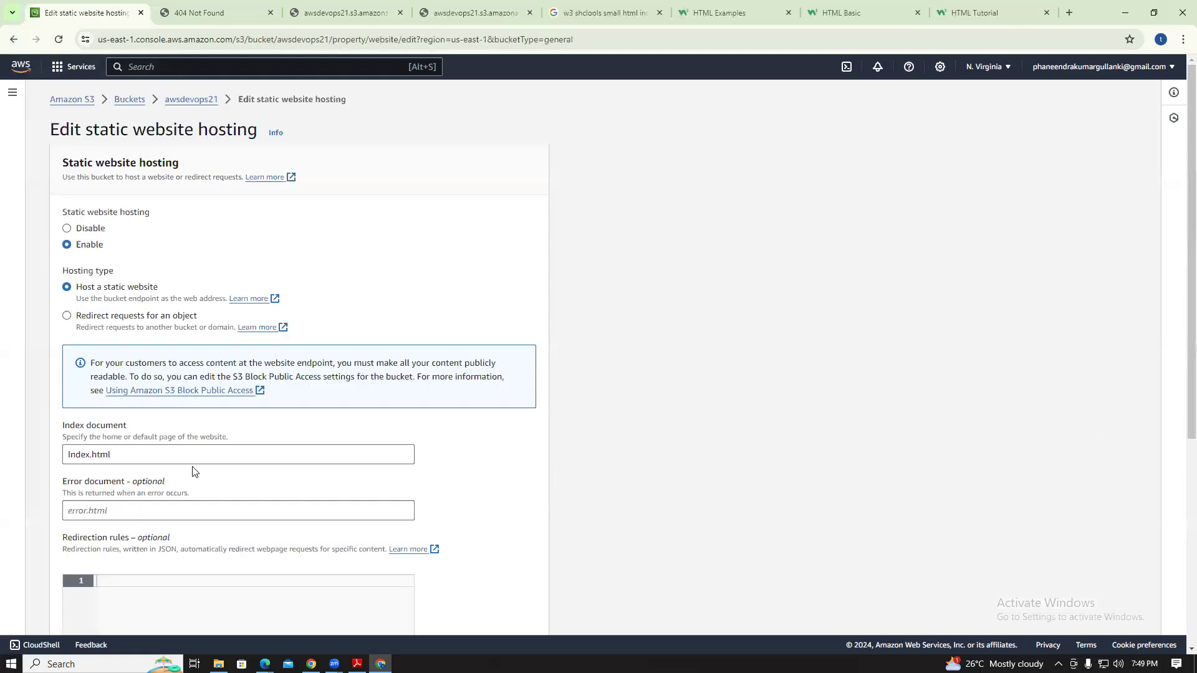
left_click(75, 452)
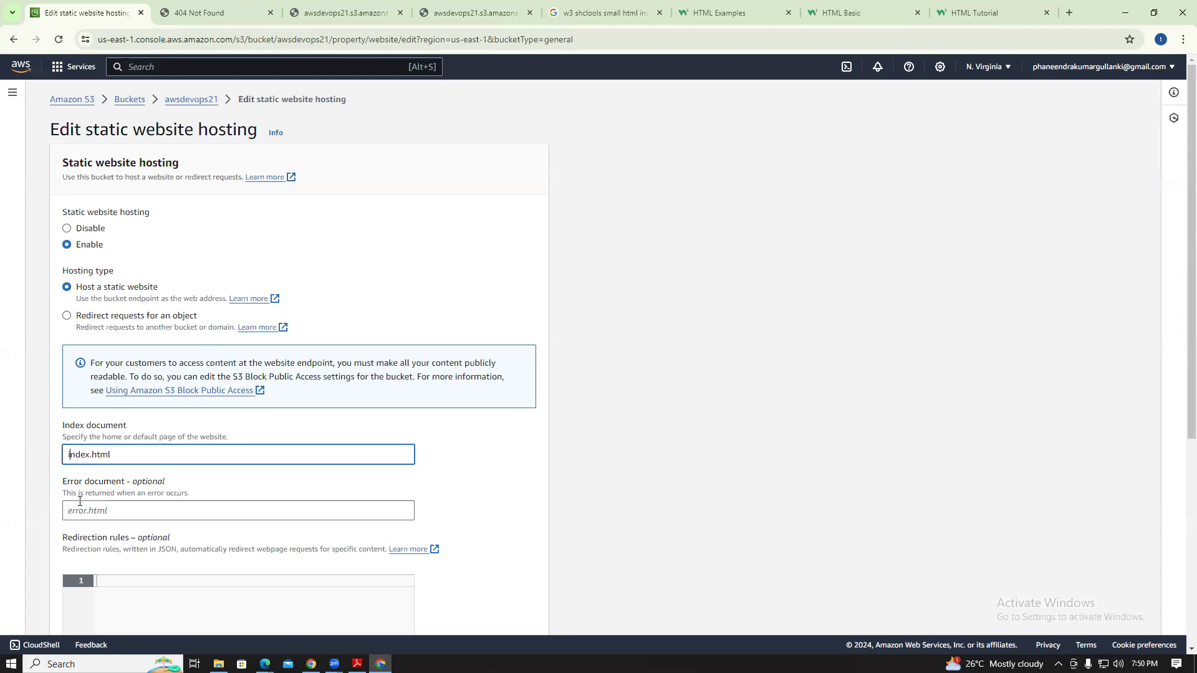
left_click(511, 521)
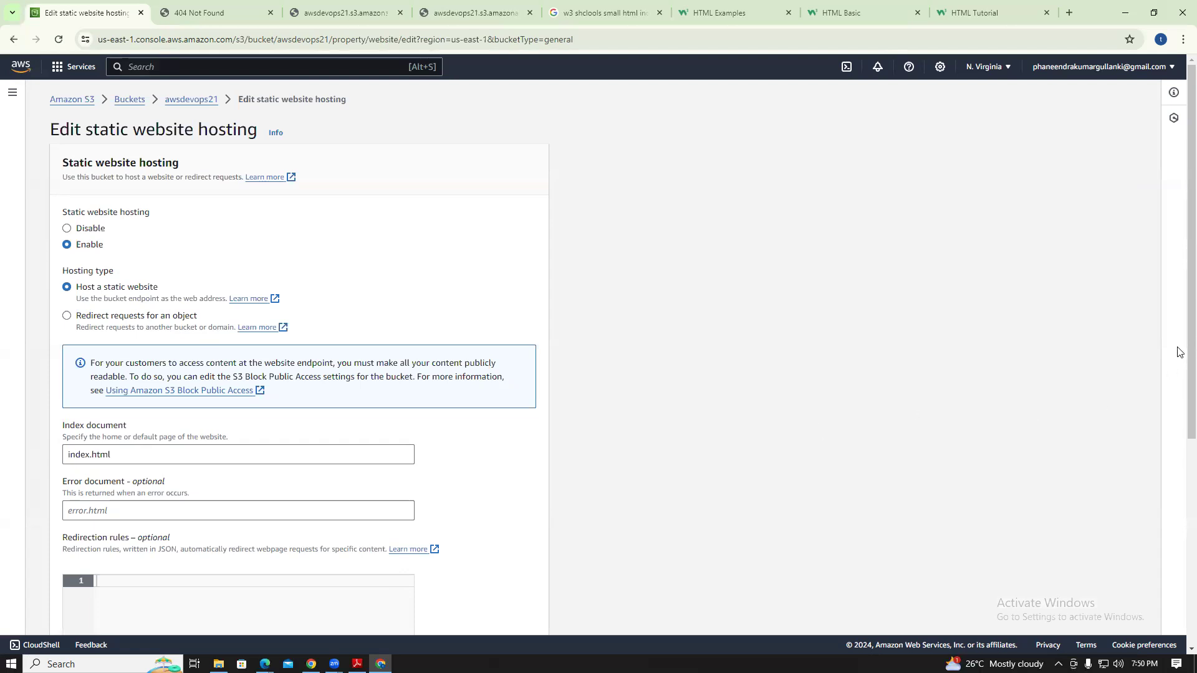
scroll(1181, 340, "down", 2)
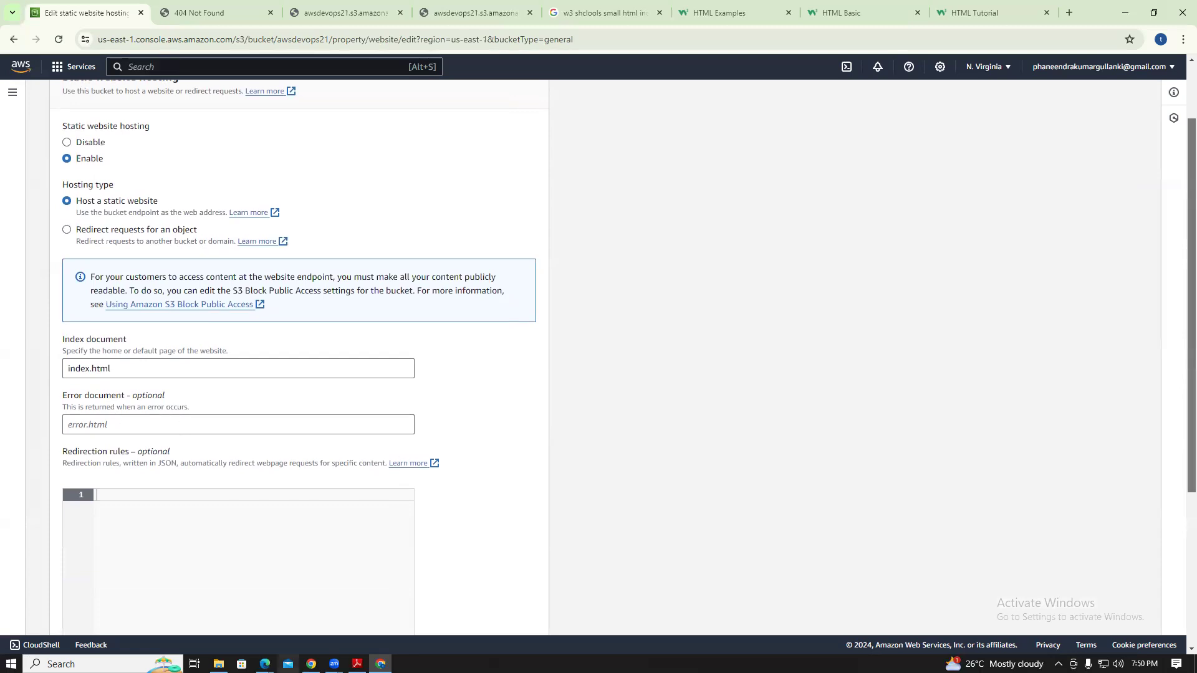
left_click(218, 664)
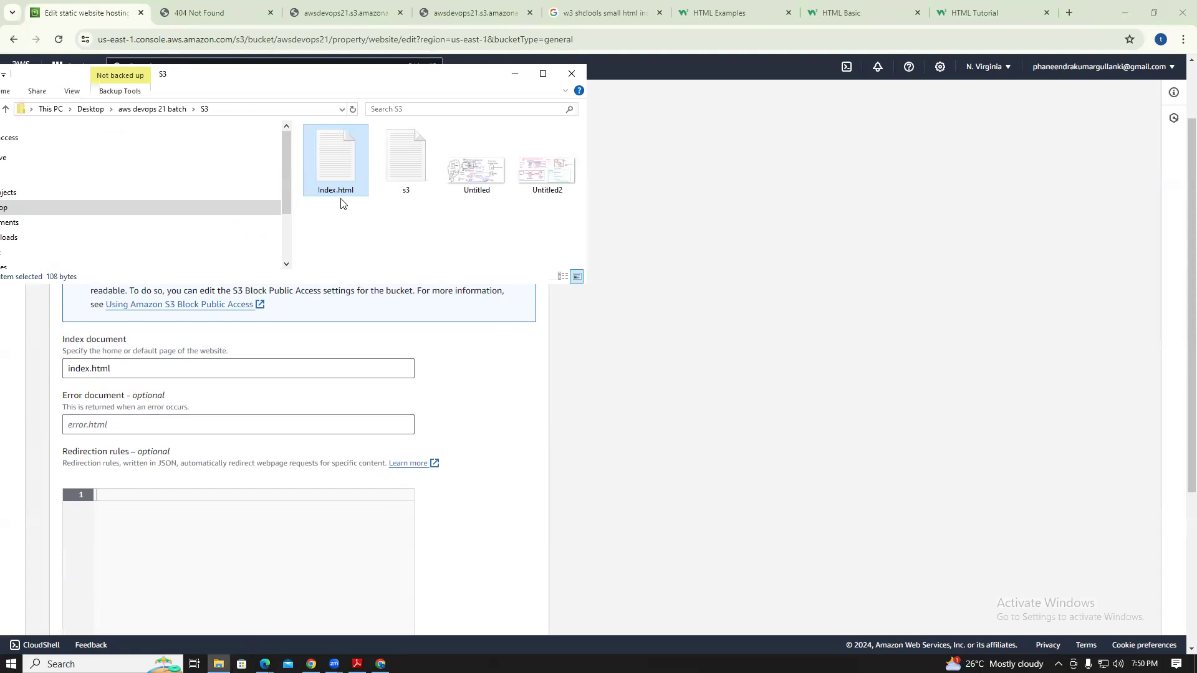
left_click(514, 74)
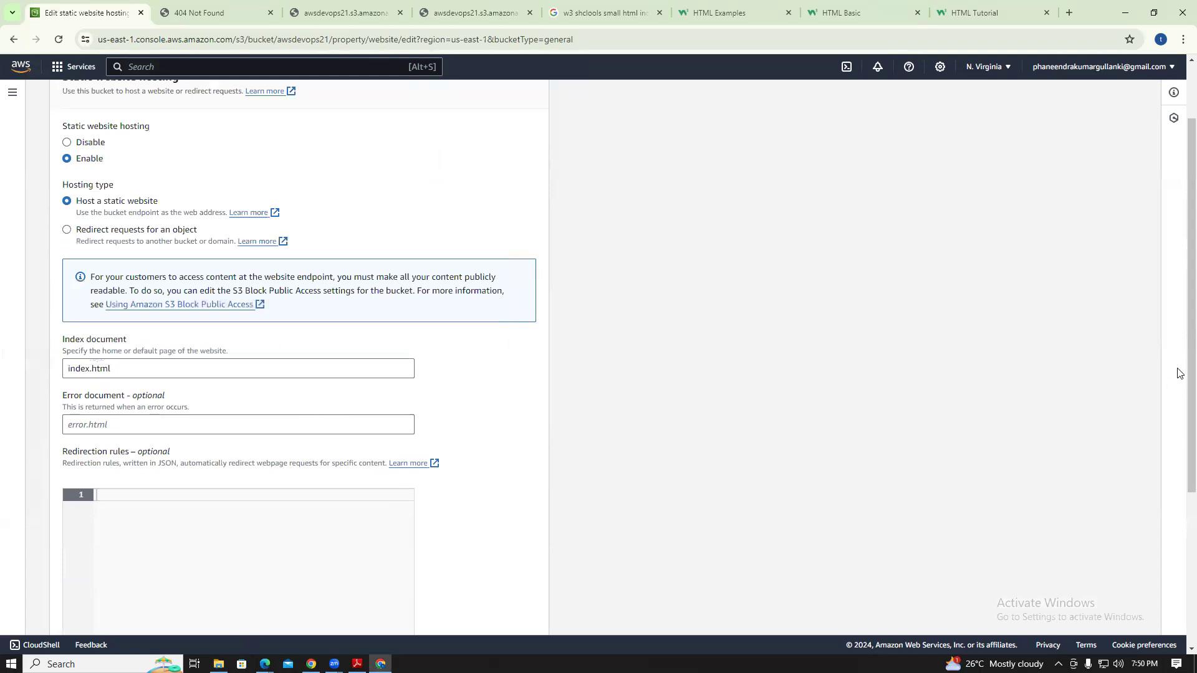
scroll(1178, 330, "up", 2)
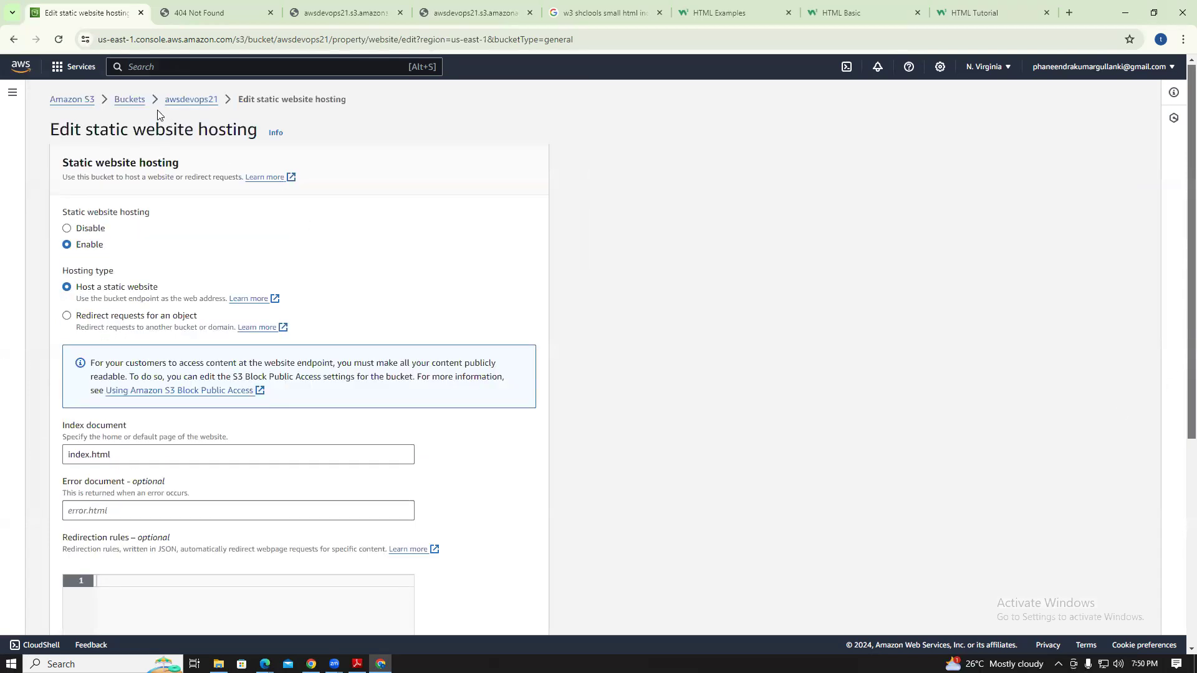
Open the awsdevops21 objects list and bring up the local S3 folder in File Explorer
left_click(129, 100)
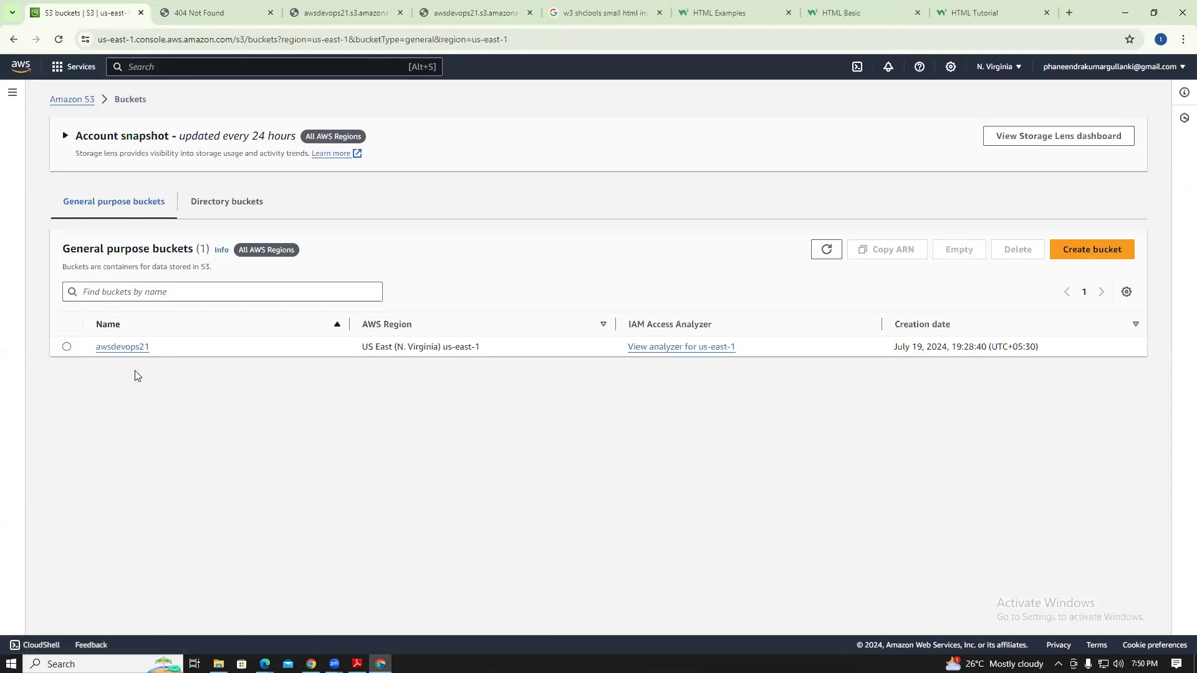
left_click(124, 348)
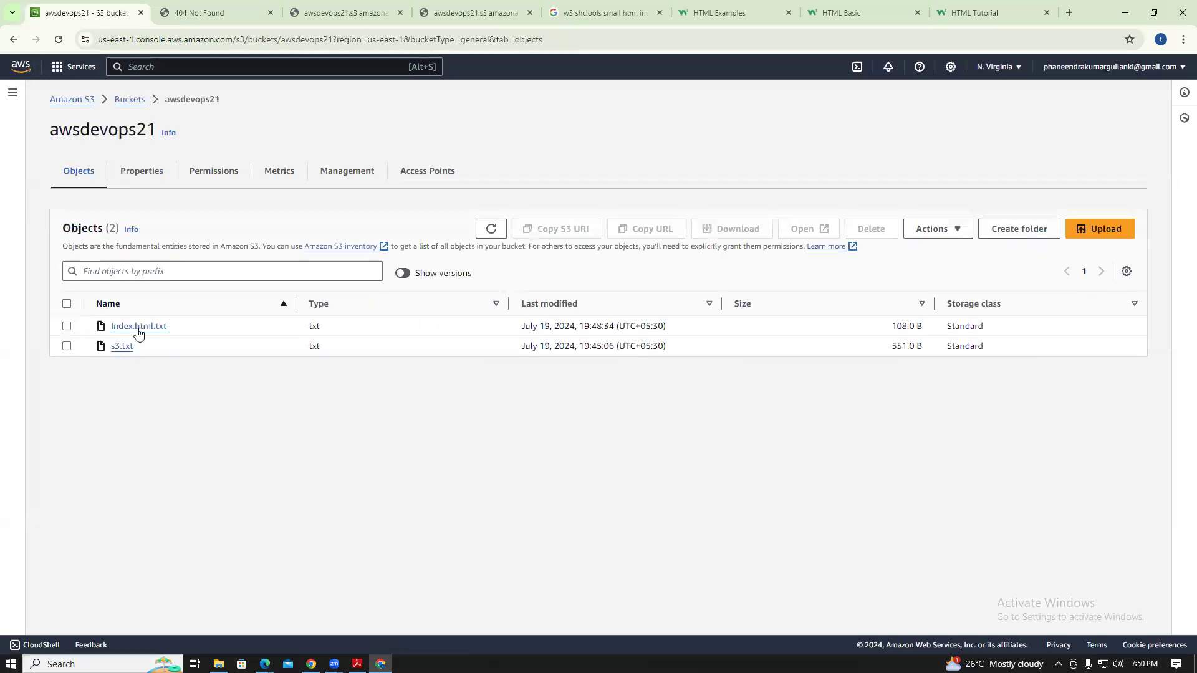
right_click(138, 330)
left_click(401, 535)
left_click(218, 664)
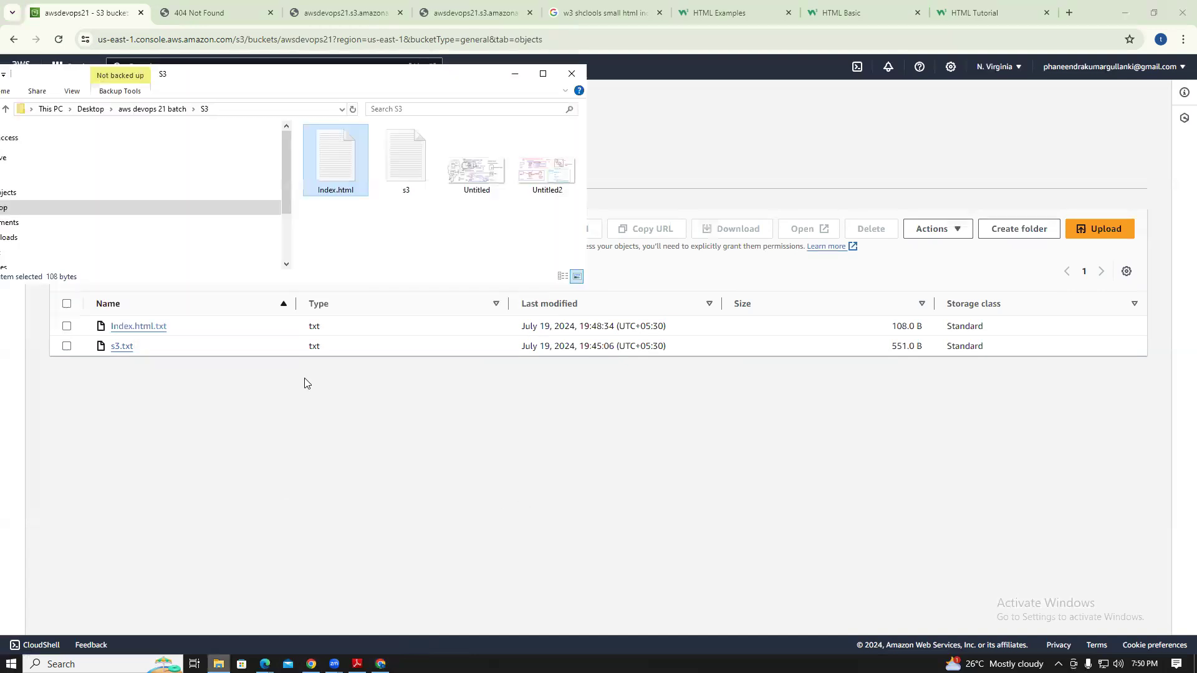
Inspect the Index.html file's properties and default app without making changes
left_click(543, 72)
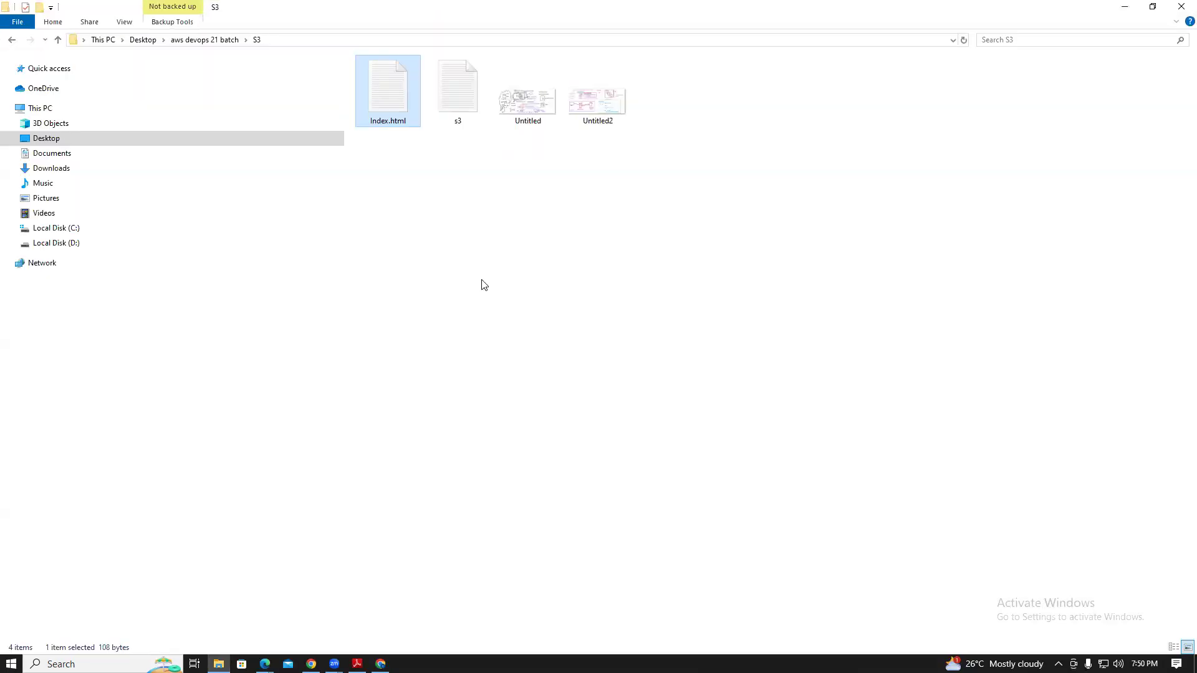
right_click(397, 117)
left_click(437, 408)
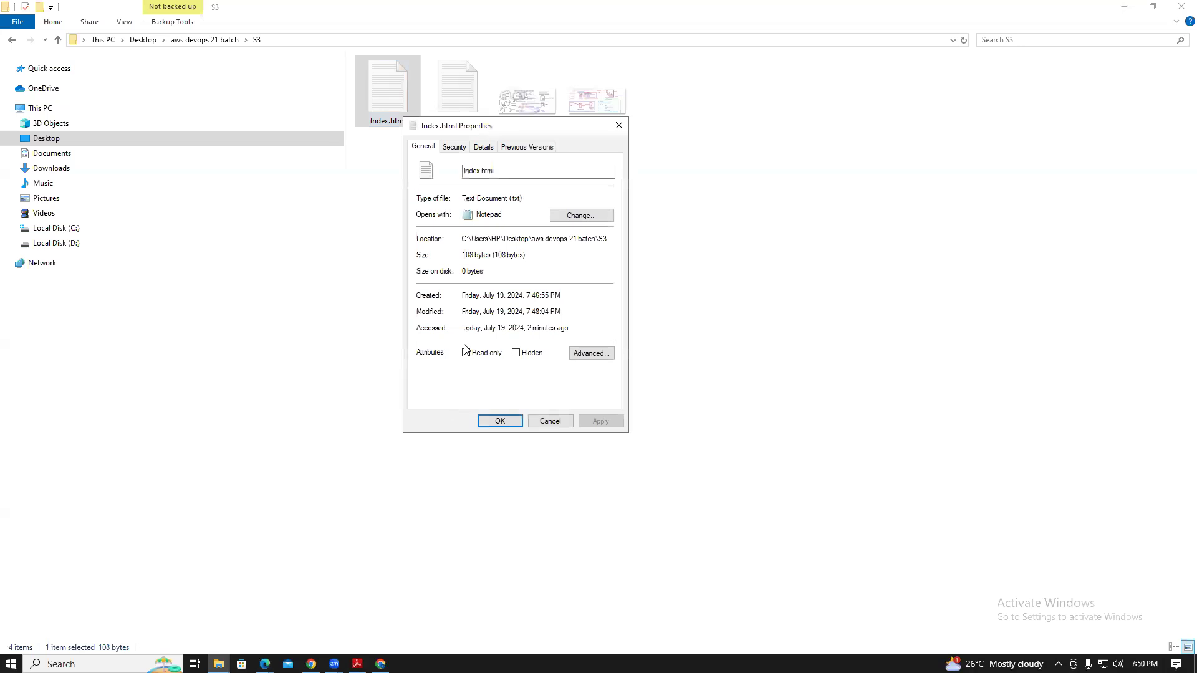
left_click(577, 216)
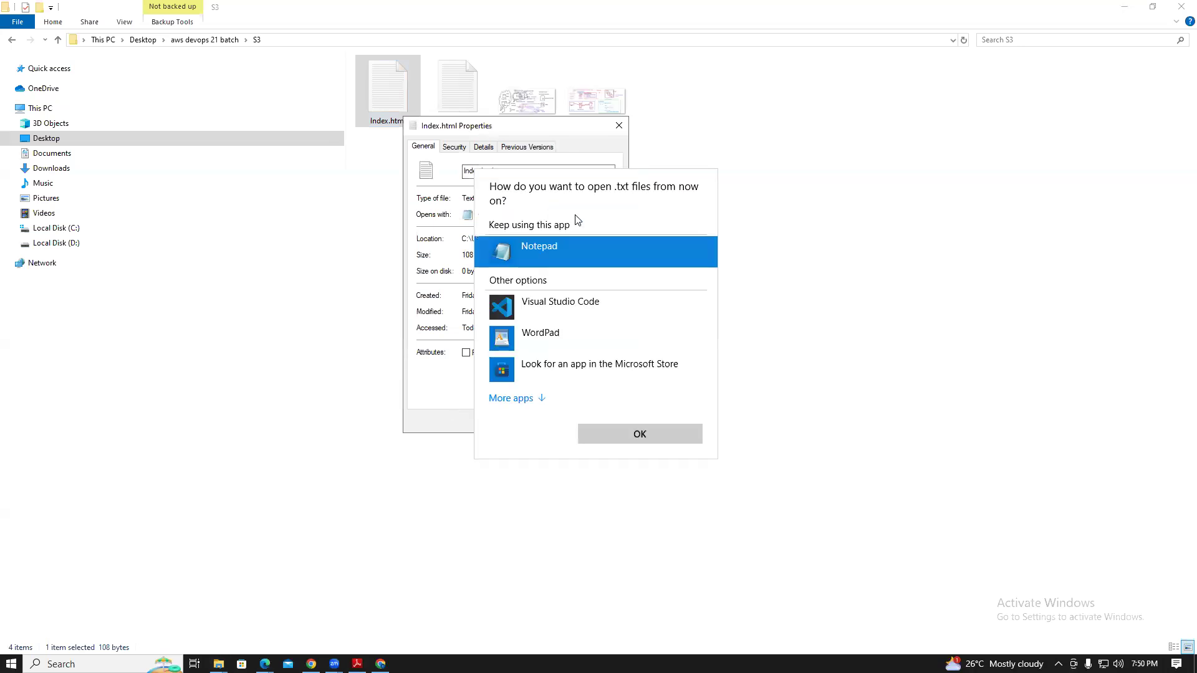
left_click(775, 260)
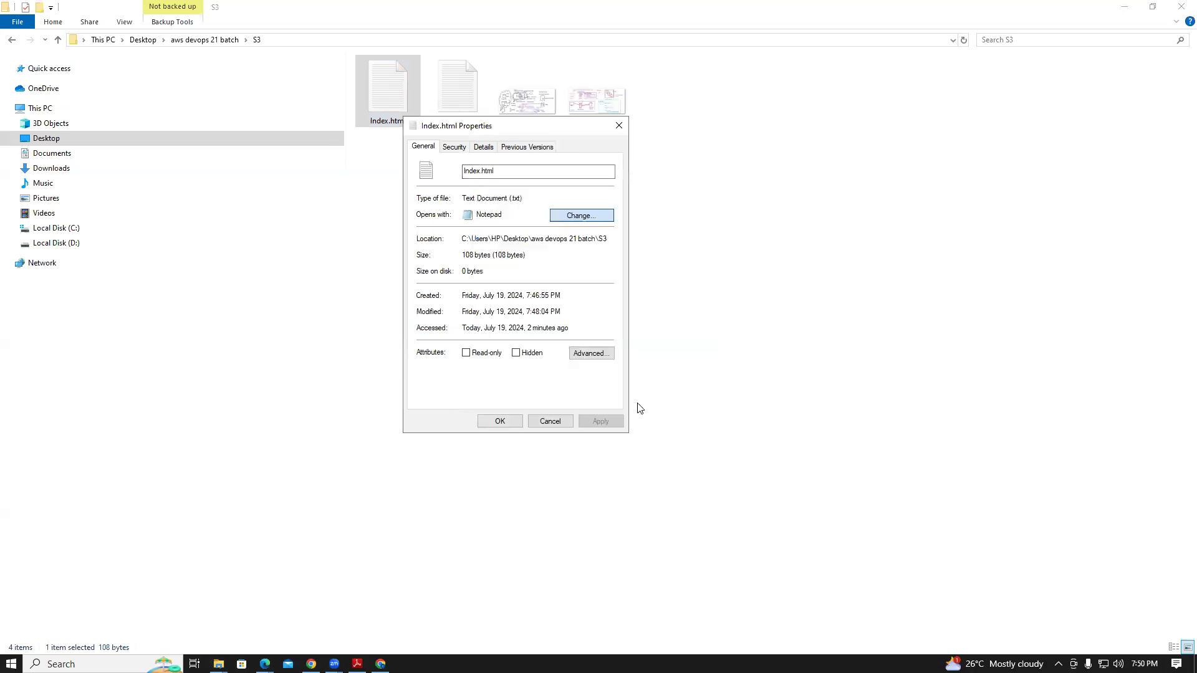
left_click(619, 125)
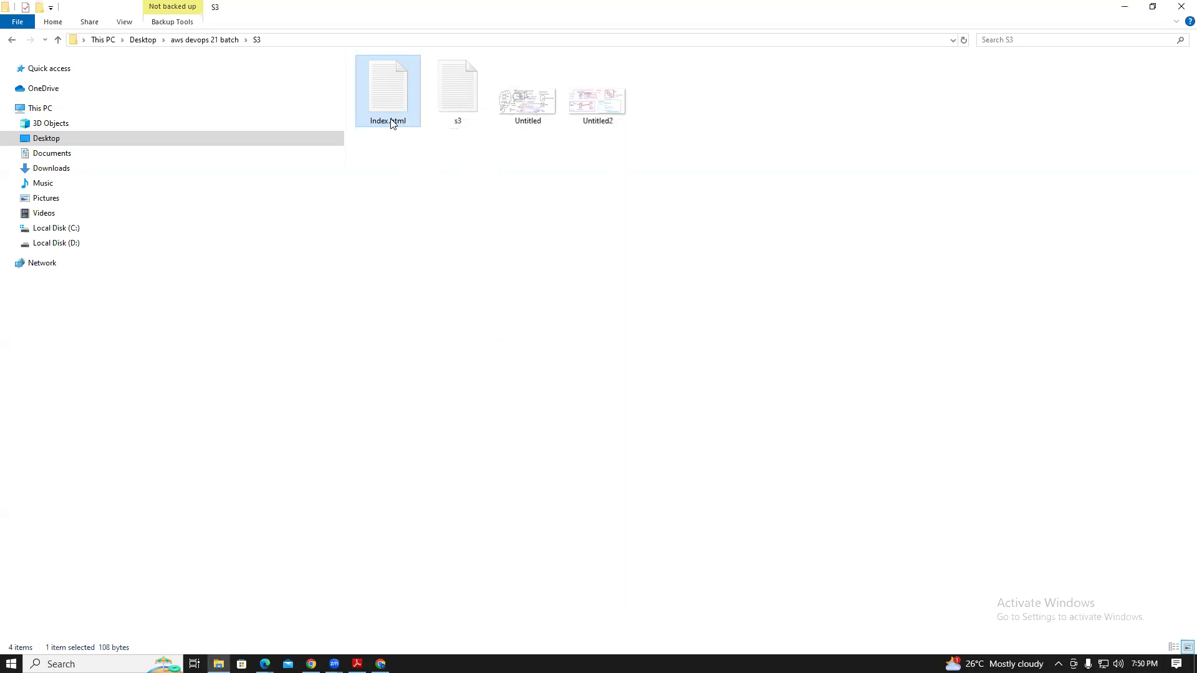
Rename the local file to lowercase index.html and check its contents in Notepad
right_click(390, 119)
left_click(440, 393)
type("index")
key("BackSpace")
key("BackSpace")
key("BackSpace")
key("BackSpace")
key("BackSpace")
type("index.")
key("BackSpace")
key("BackSpace")
type("x.html")
left_click(672, 475)
double_click(392, 99)
left_click(1141, 175)
left_click(311, 664)
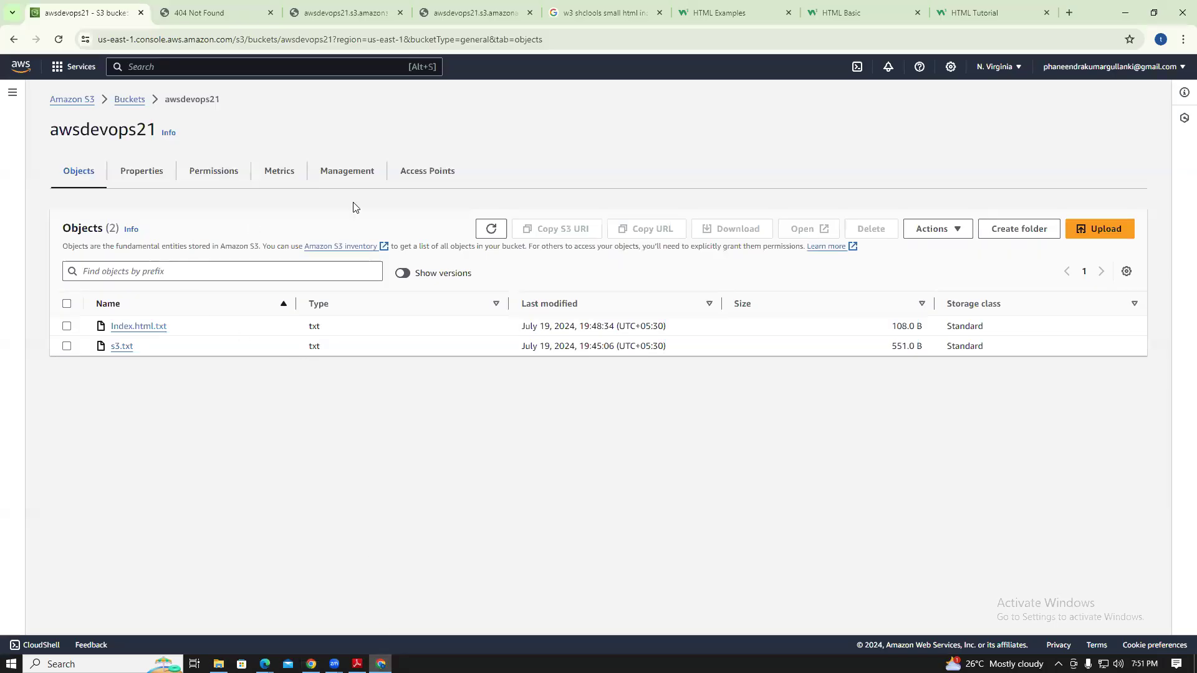
Queue index.html.txt (108.0 B) for upload to awsdevops21 by dragging it from the S3 folder
left_click(1097, 229)
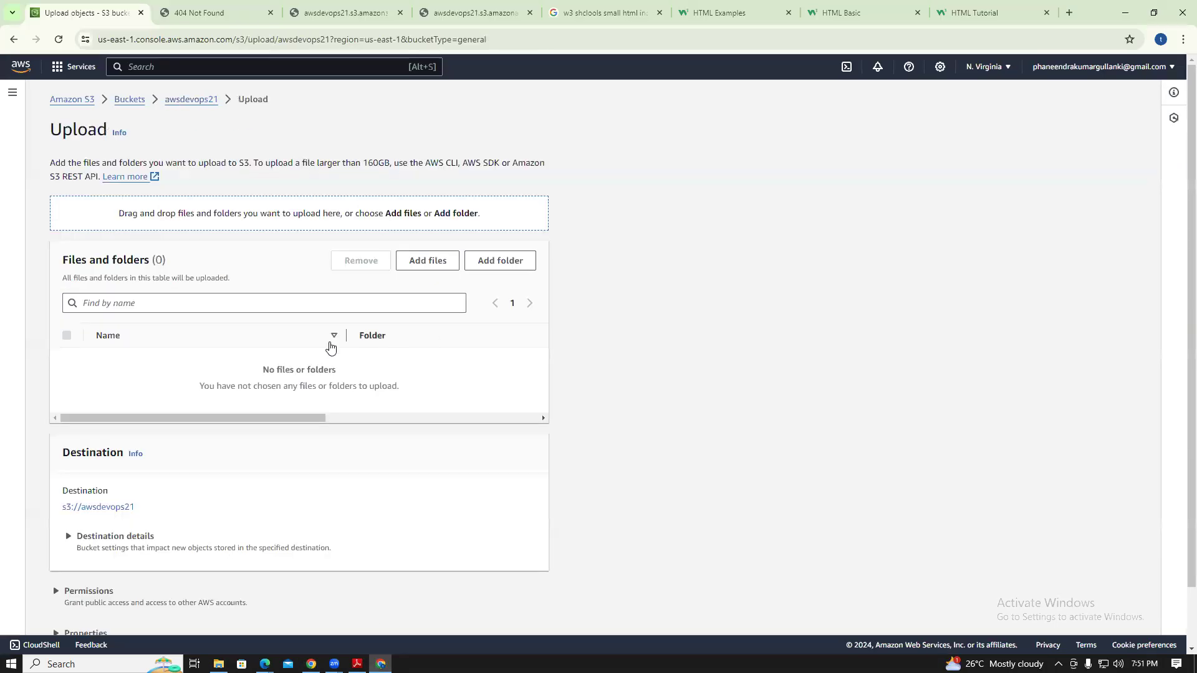
left_click(1154, 12)
left_click_drag(383, 106, 735, 328)
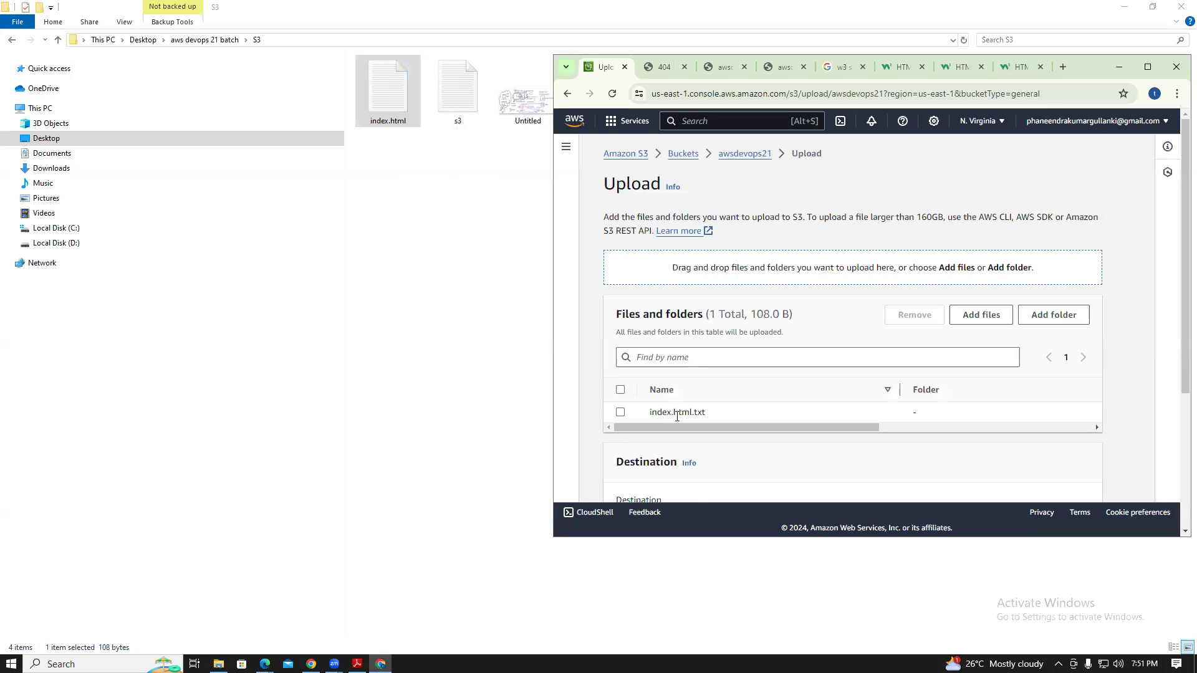
left_click(989, 315)
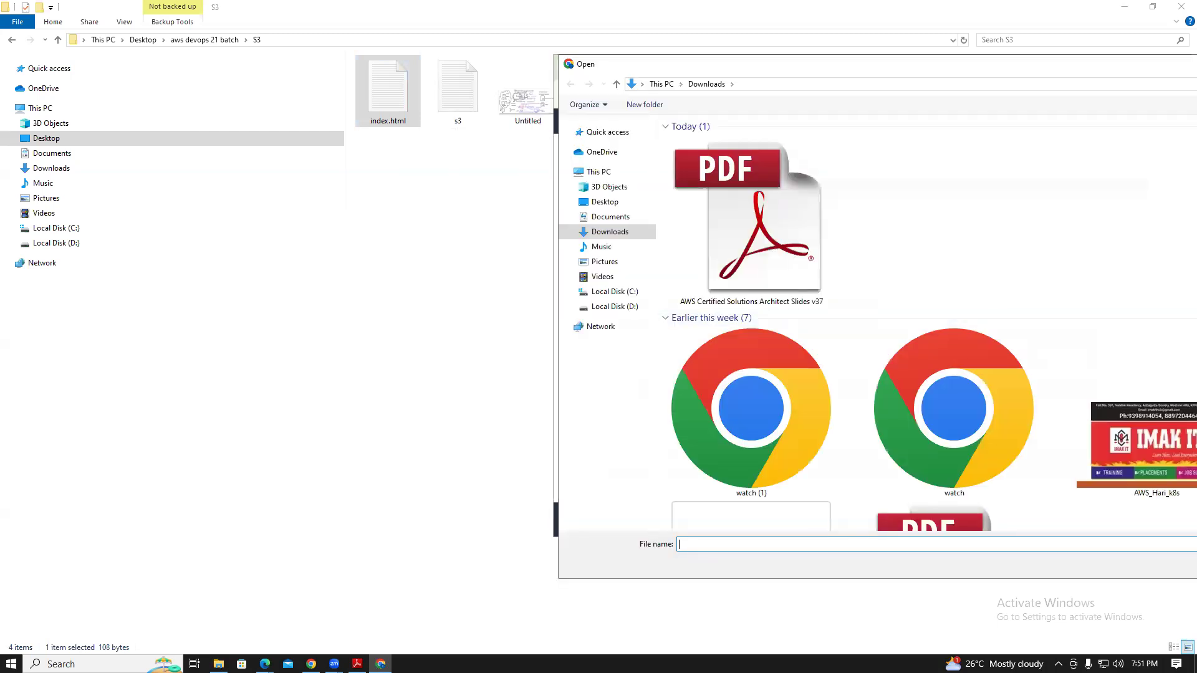
left_click_drag(1052, 67, 998, 94)
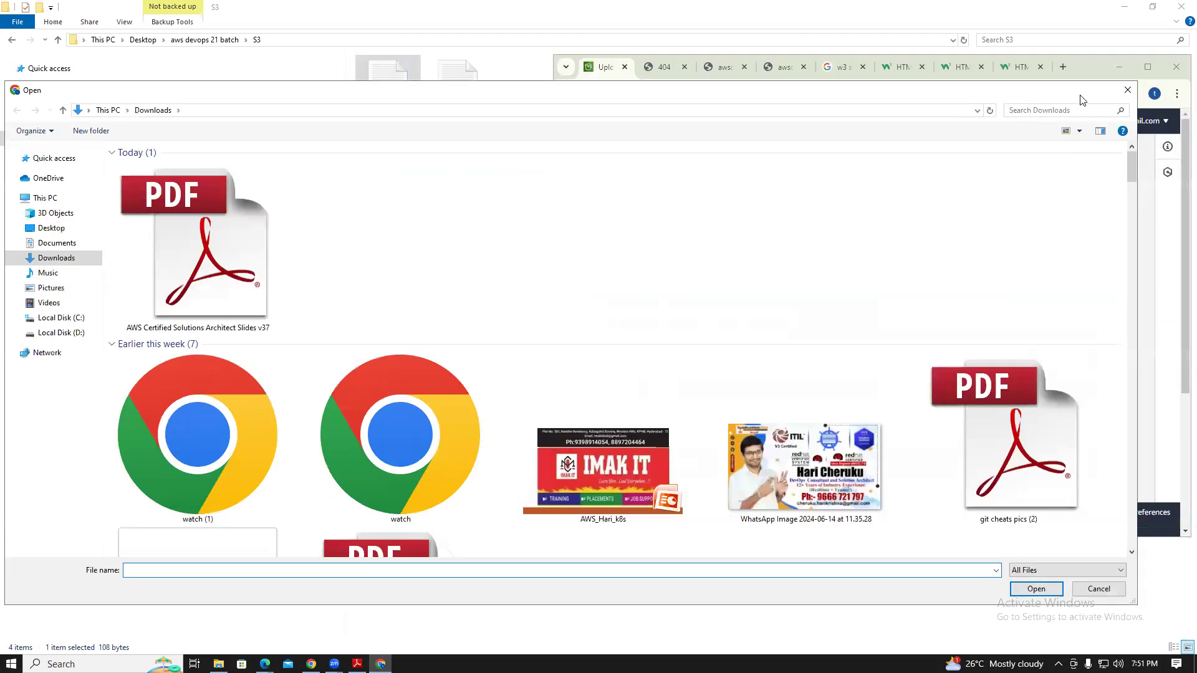
left_click(1127, 91)
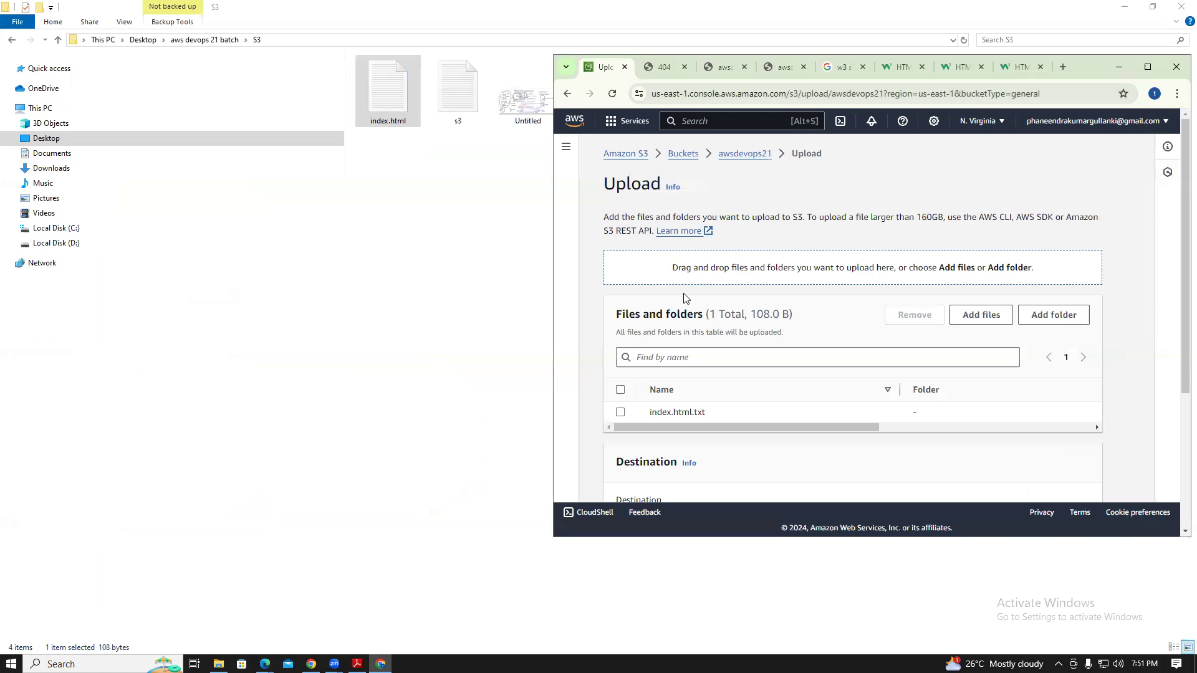
left_click(429, 382)
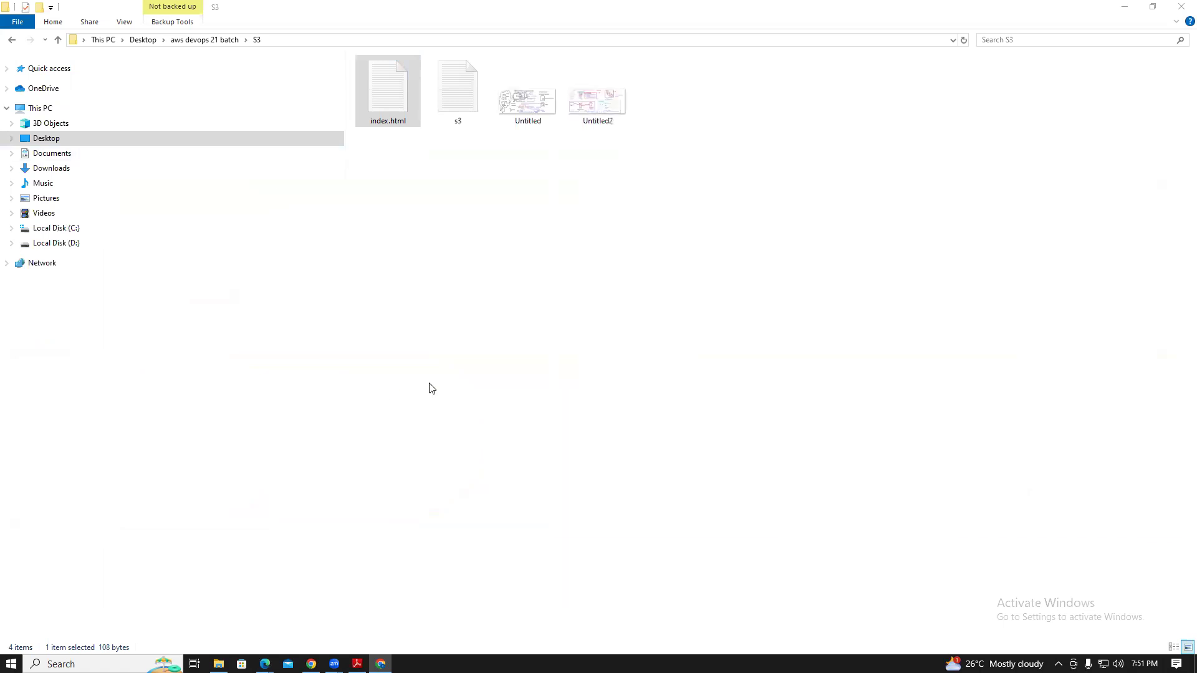
Rename the file index.html to index in the S3 folder
right_click(396, 125)
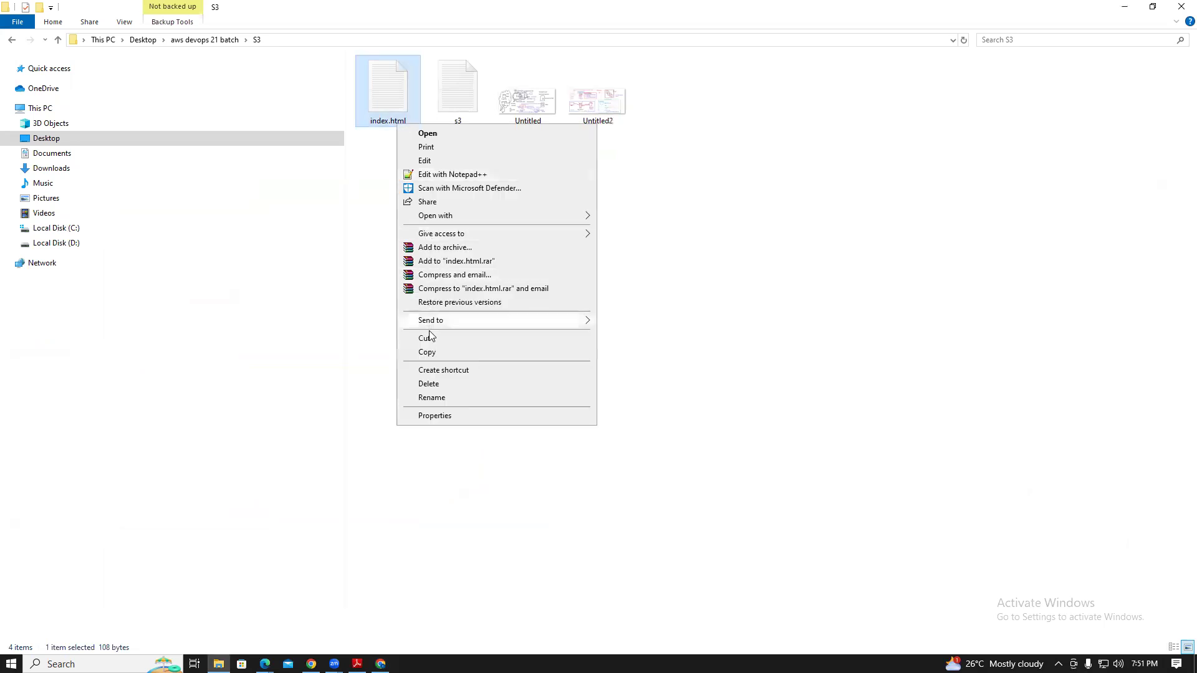
left_click(431, 397)
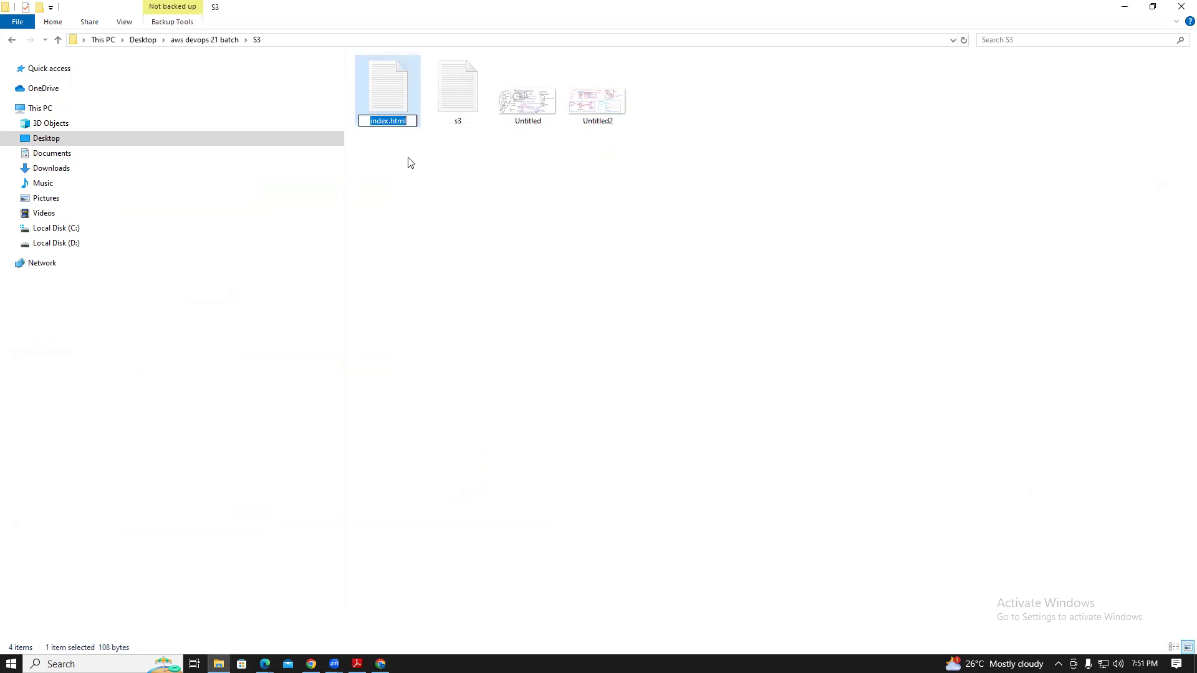
type("index")
left_click(409, 179)
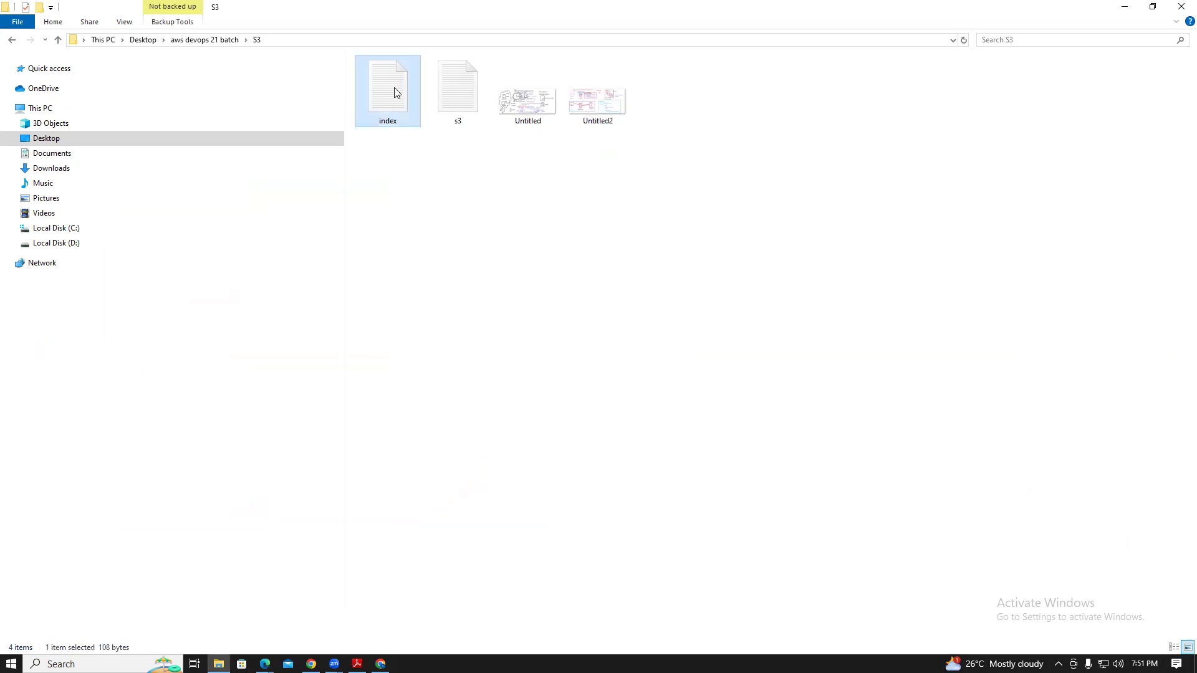
Make Internet Explorer the default app for .txt files from the index file's Properties
right_click(394, 88)
left_click(460, 379)
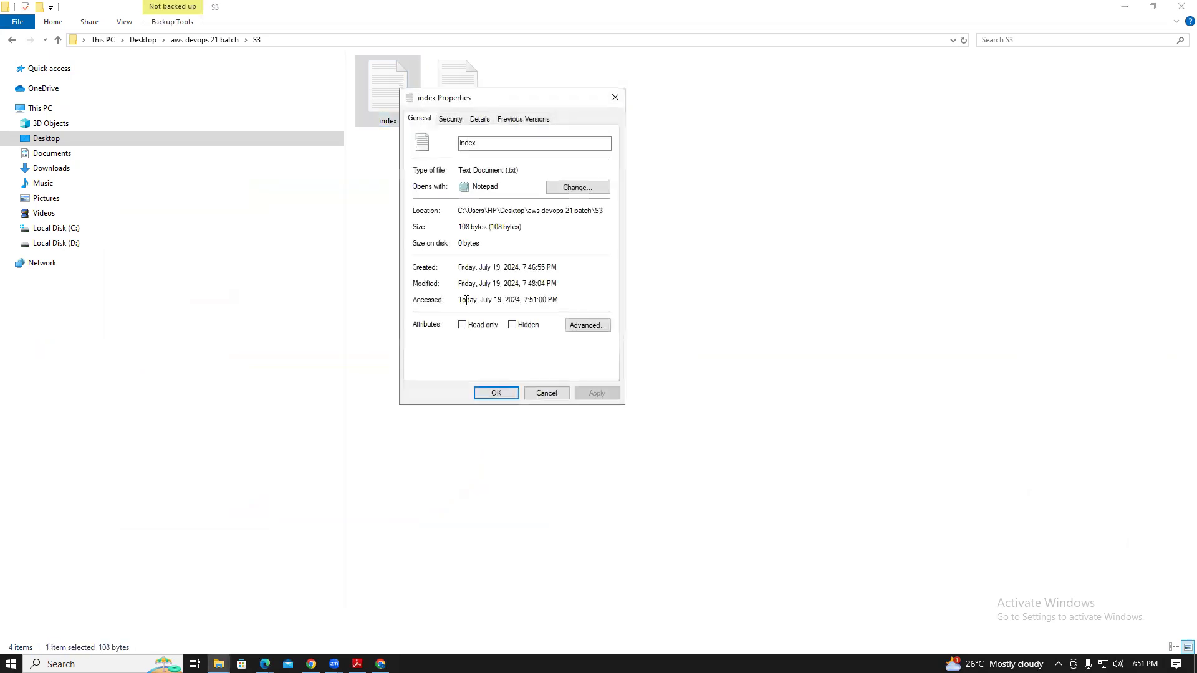
left_click(564, 188)
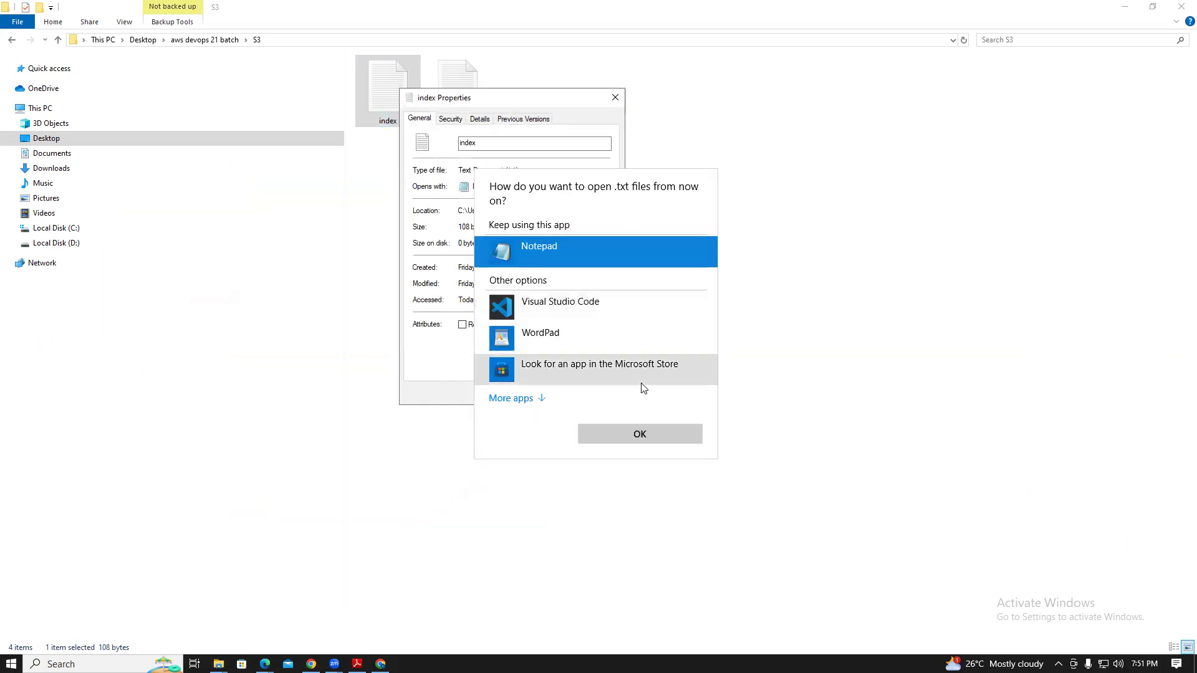
left_click(518, 402)
mouse_move(712, 317)
left_mouse_down()
mouse_move(712, 406)
mouse_move(709, 351)
left_mouse_up()
left_click(608, 352)
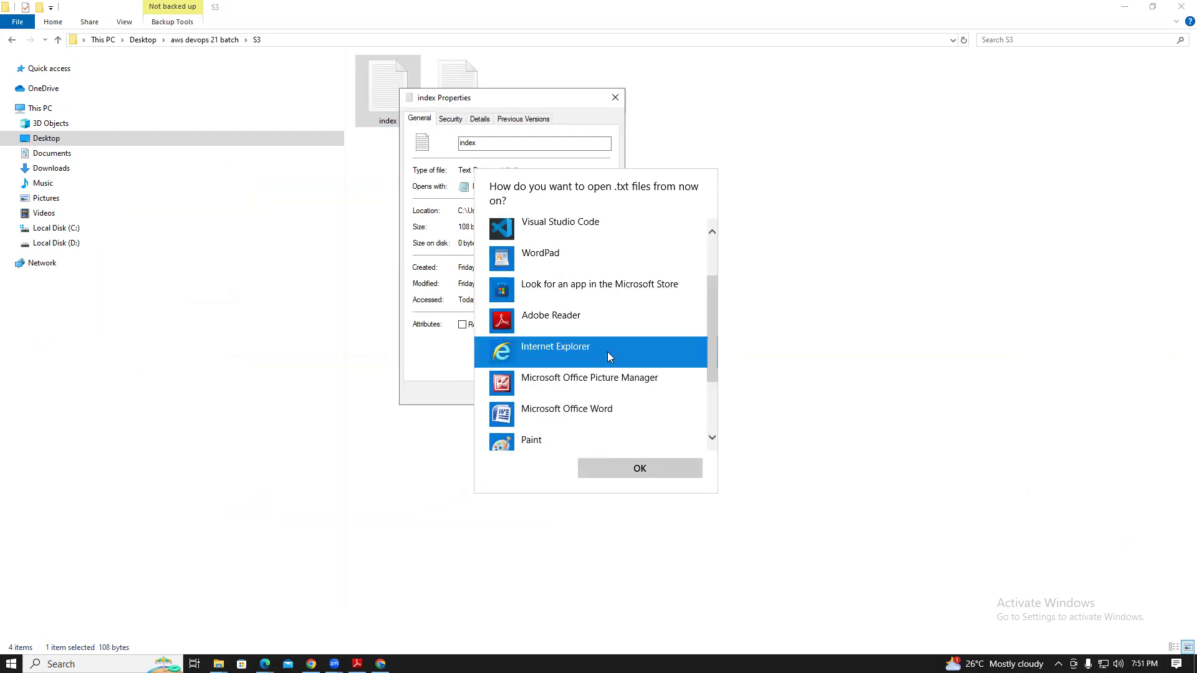
left_click(620, 469)
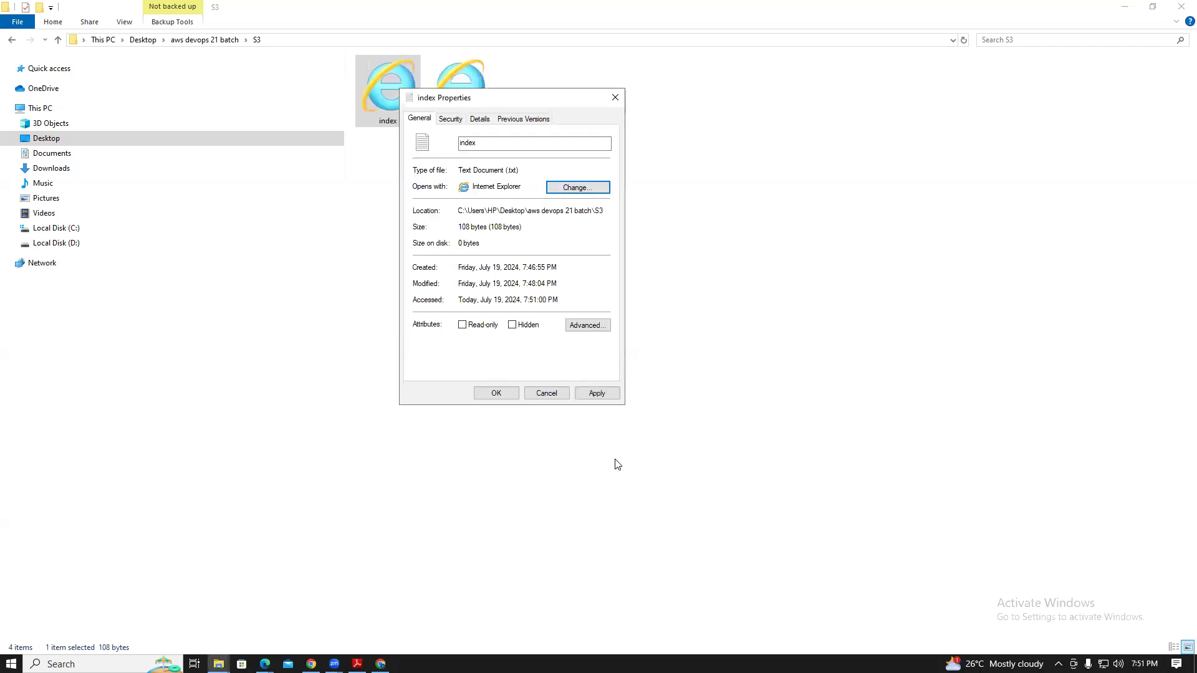
left_click(496, 393)
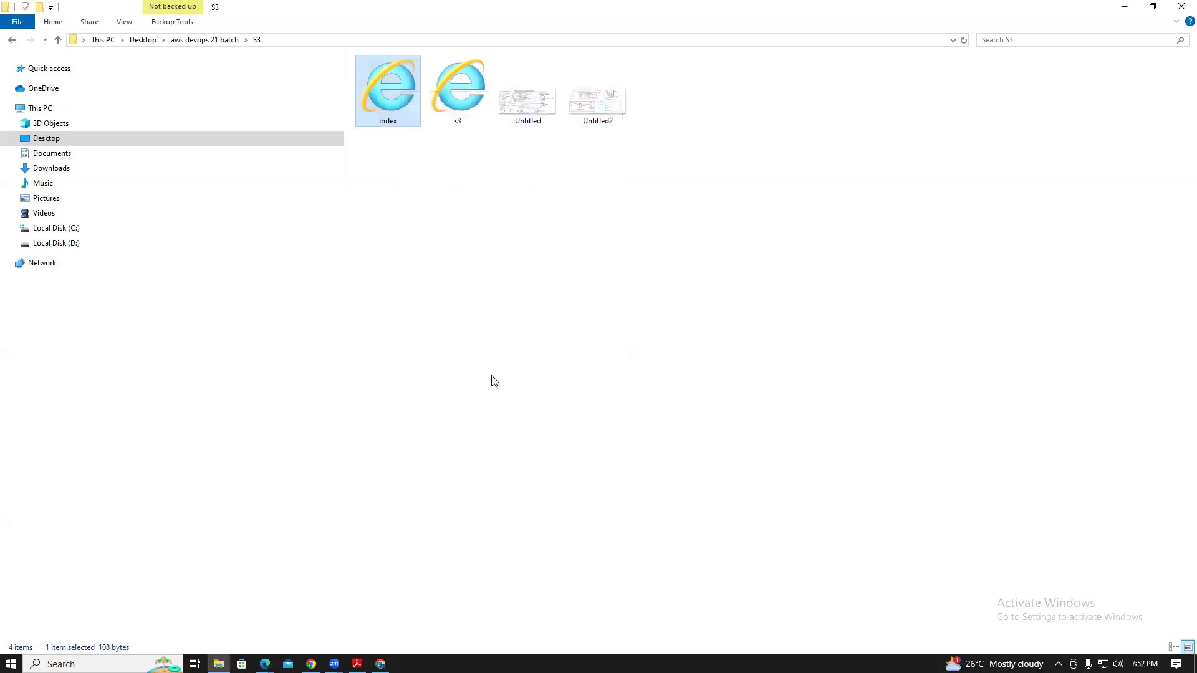
Check the index file in Notepad, then in Internet Explorer, closing each afterwards
right_click(396, 116)
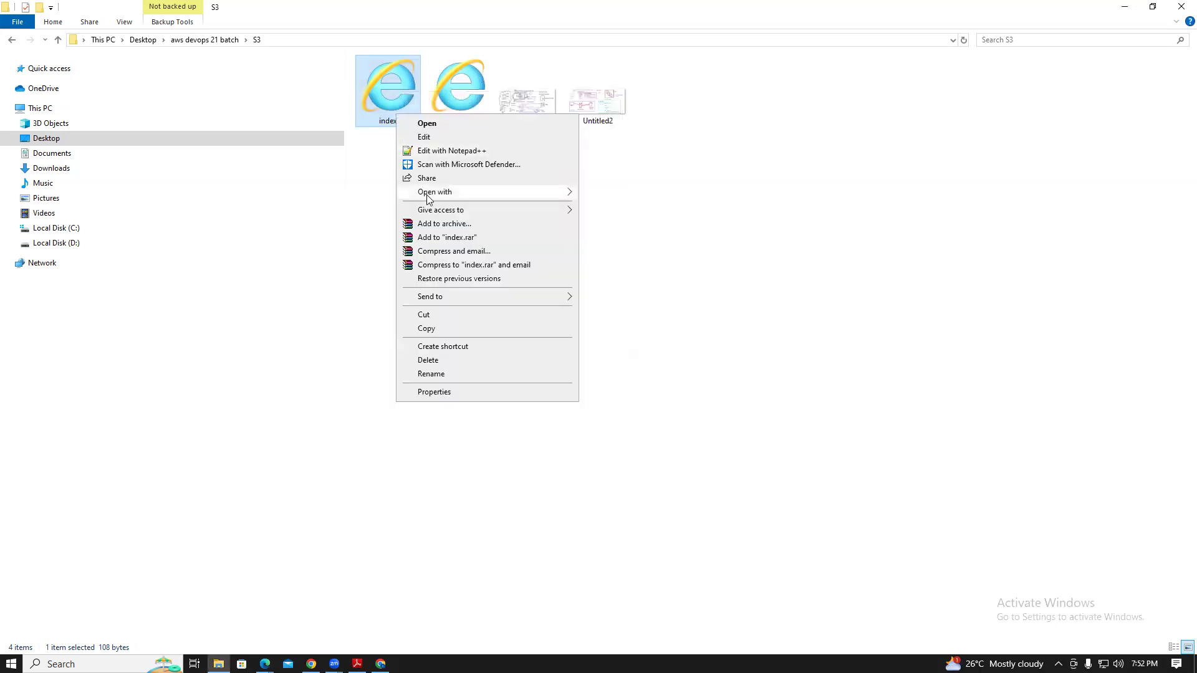
mouse_move(552, 195)
left_click(603, 198)
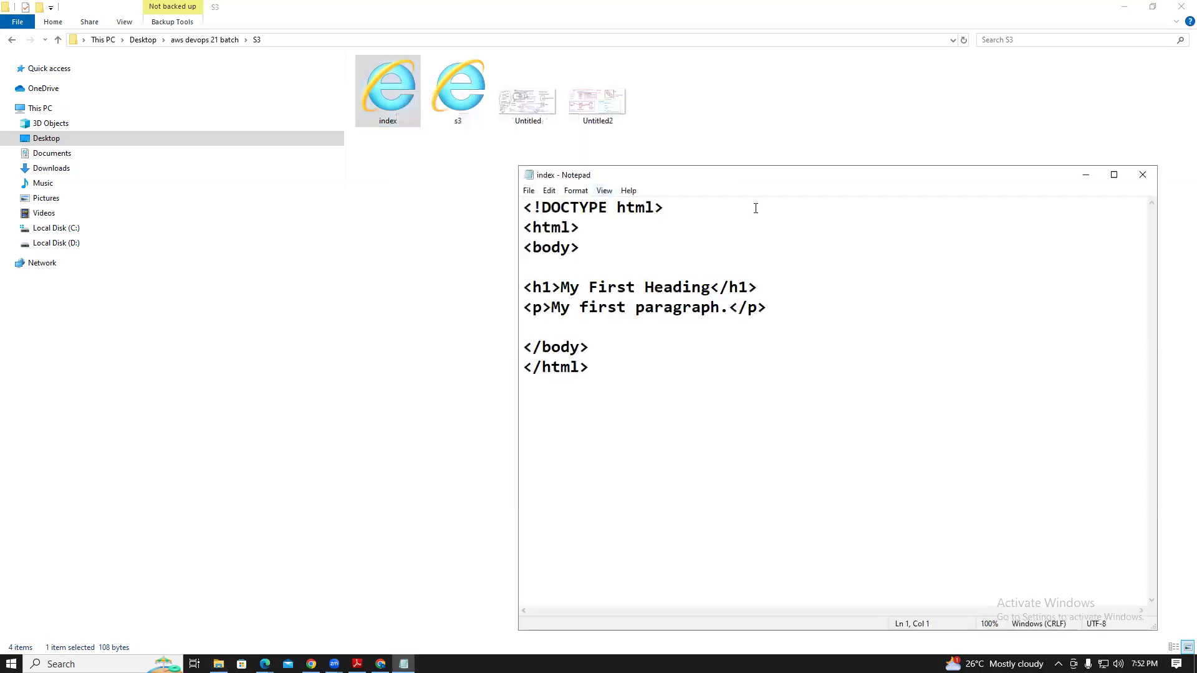
left_click(1142, 177)
double_click(402, 99)
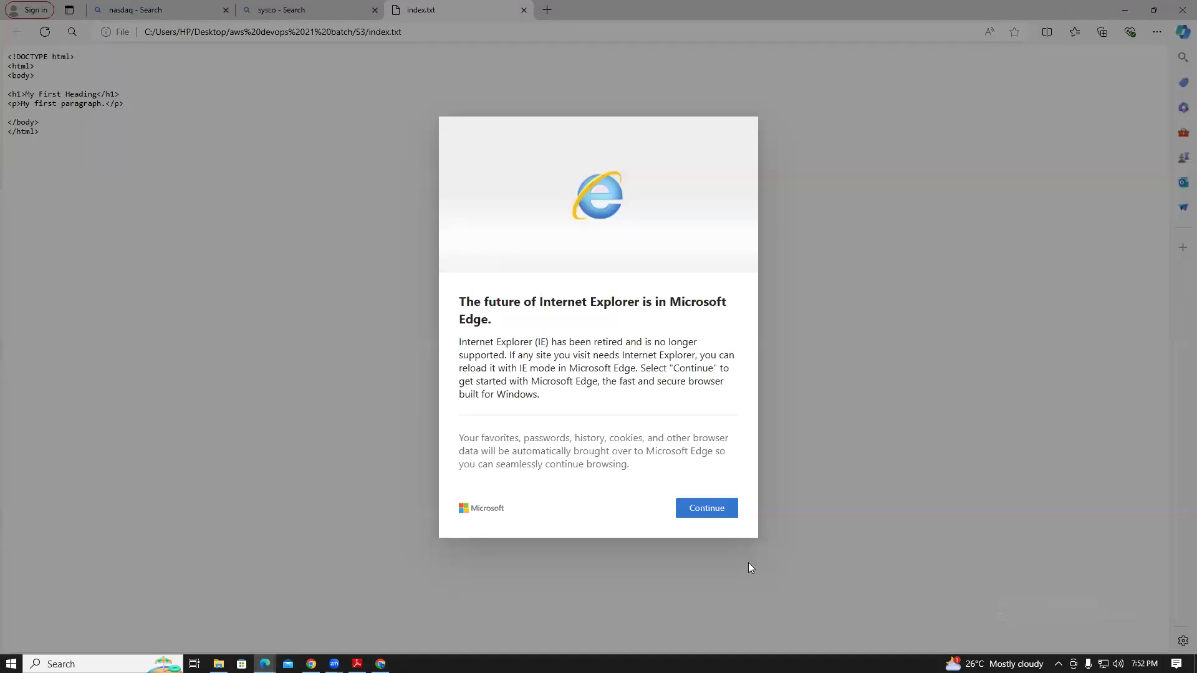
left_click(714, 512)
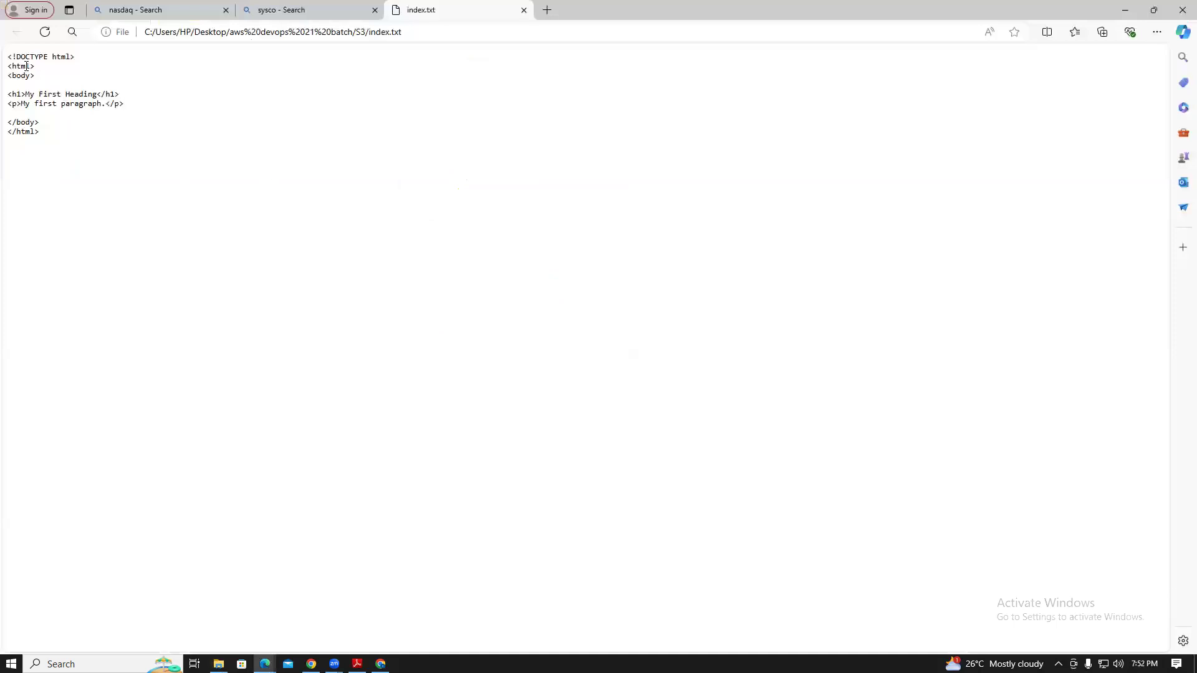
left_click(523, 10)
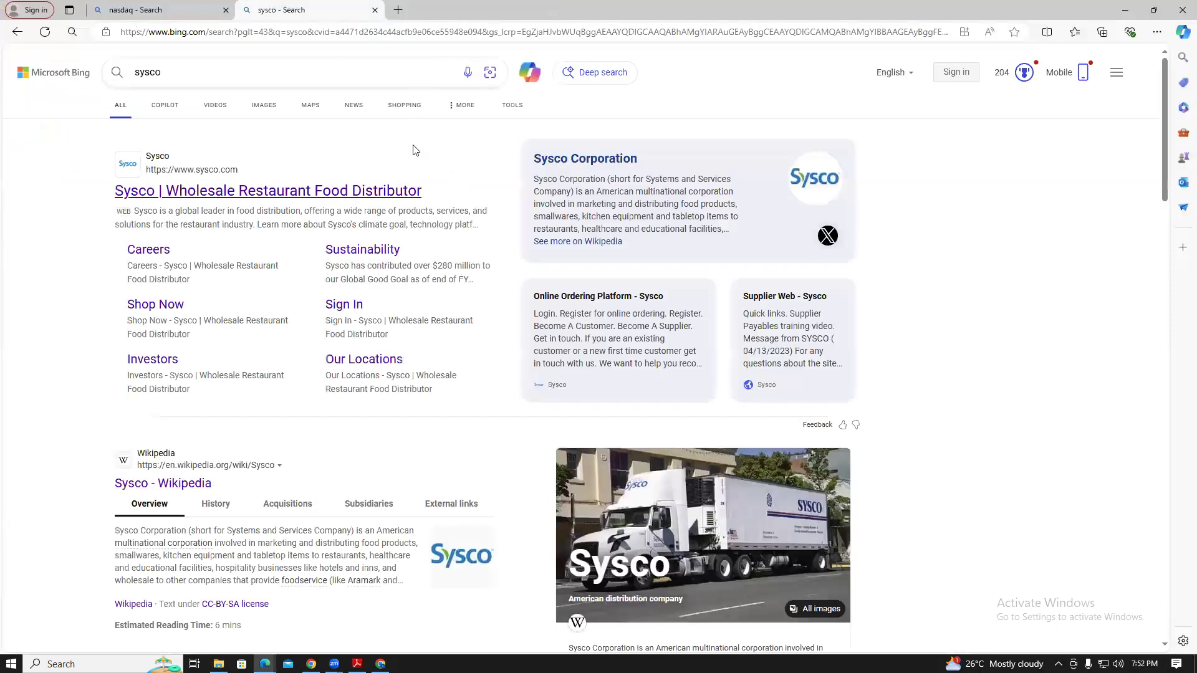
left_click(1126, 10)
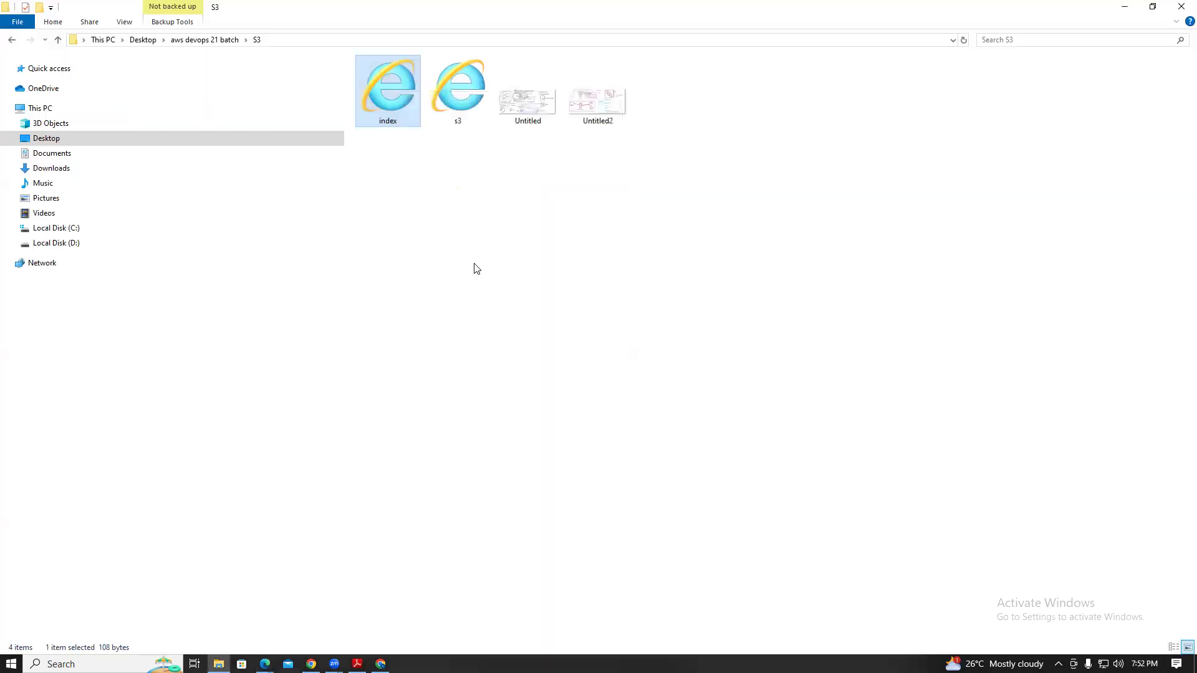
Search for 'nt' in Windows search and launch Notepad++
right_click(400, 184)
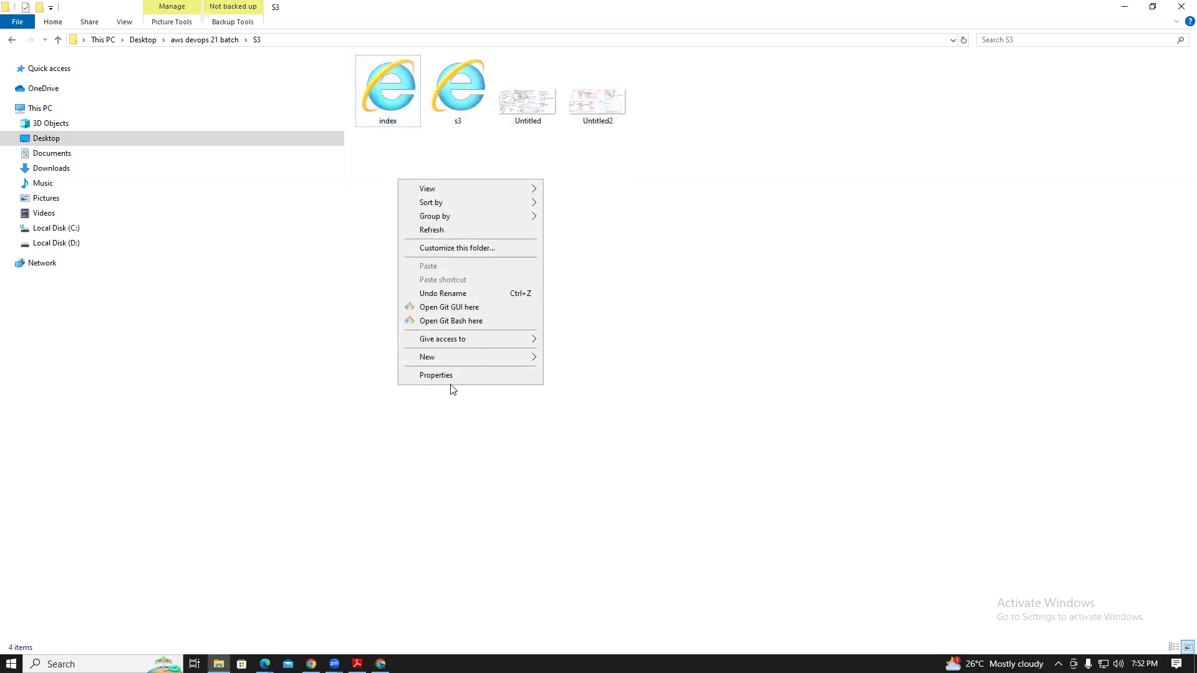
mouse_move(502, 357)
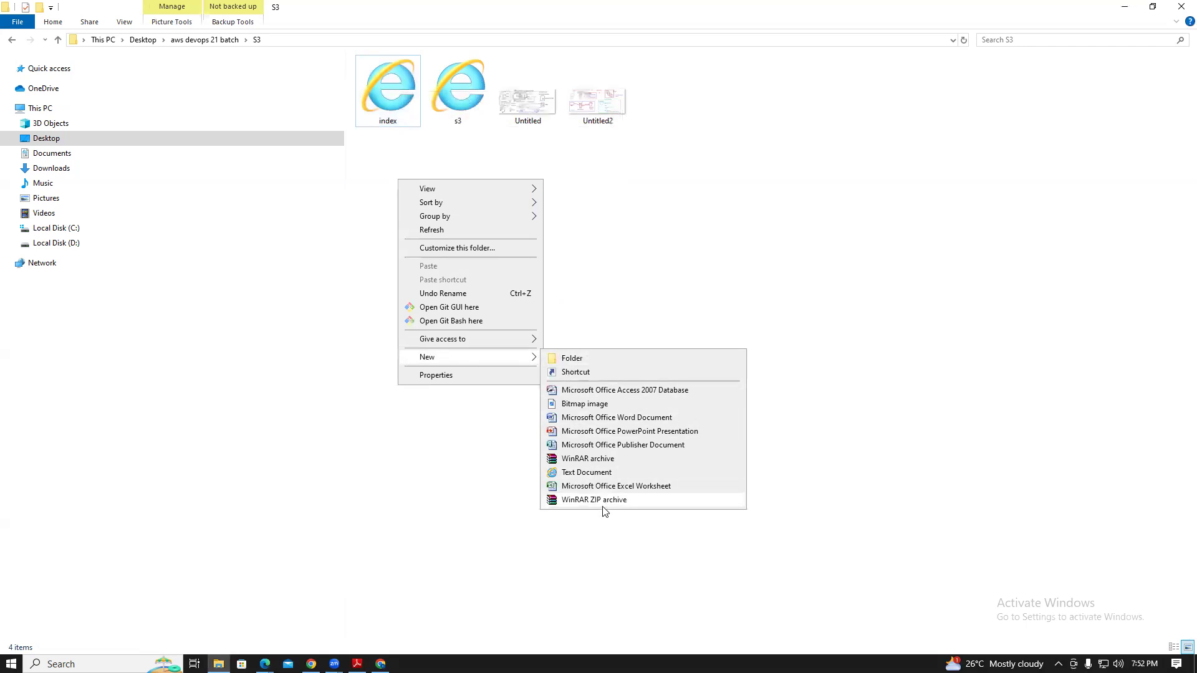
left_click(506, 545)
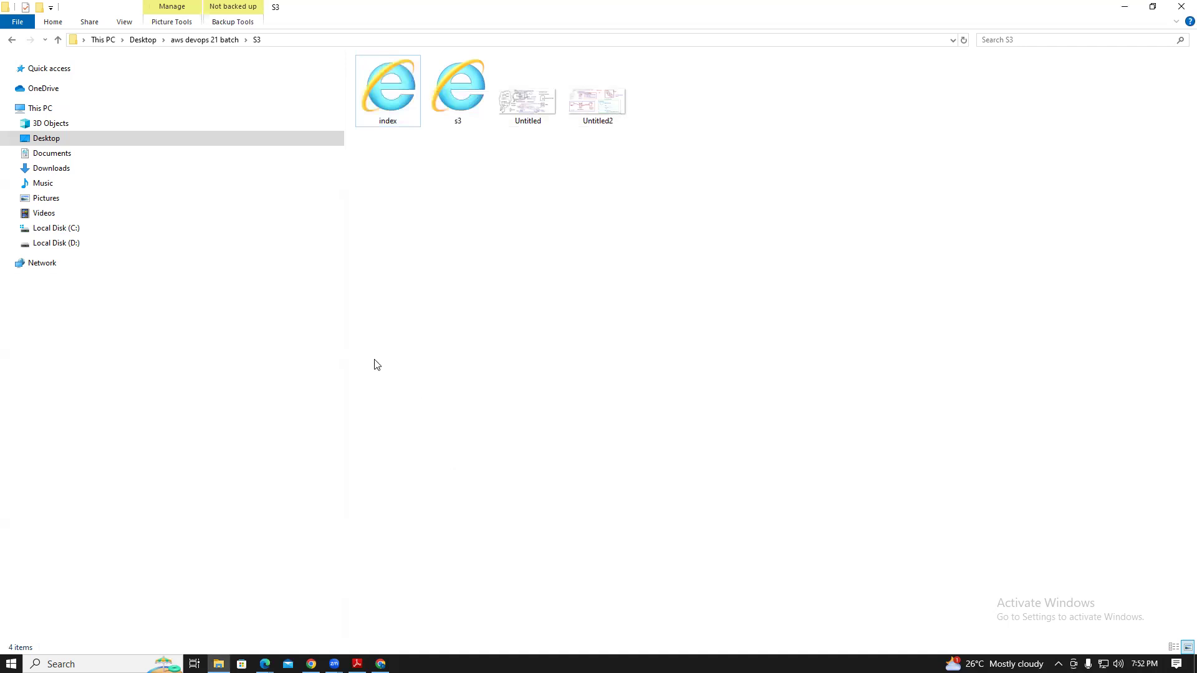
key("super+s")
type("nt")
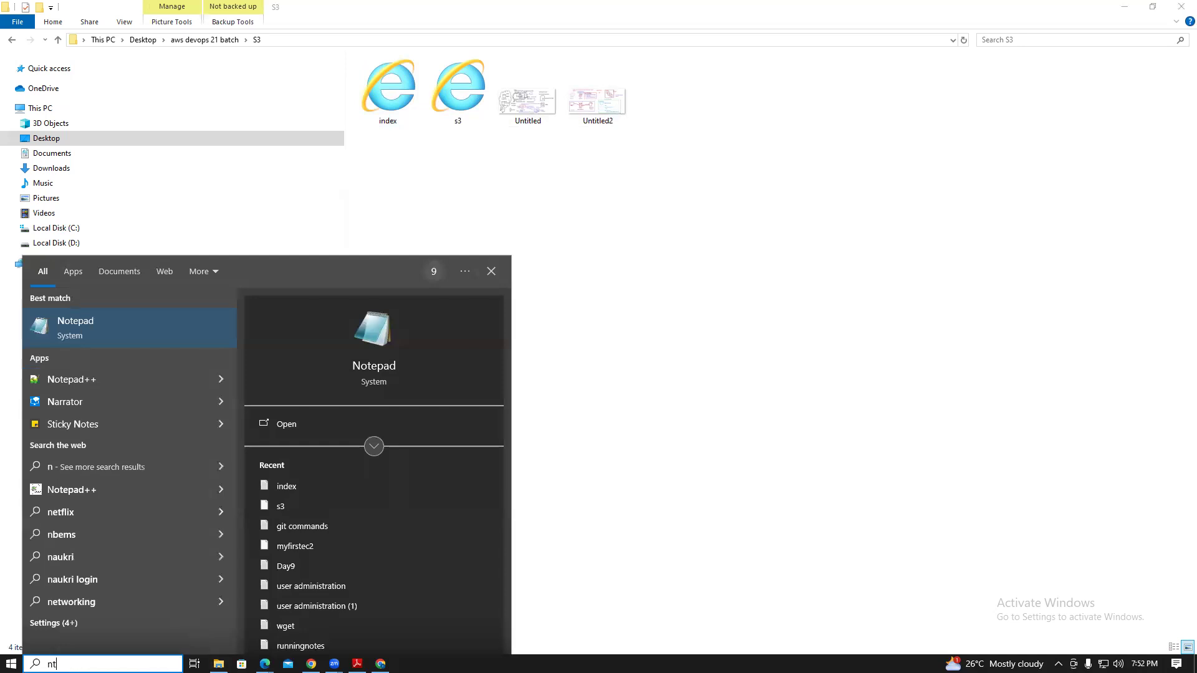
key("BackSpace")
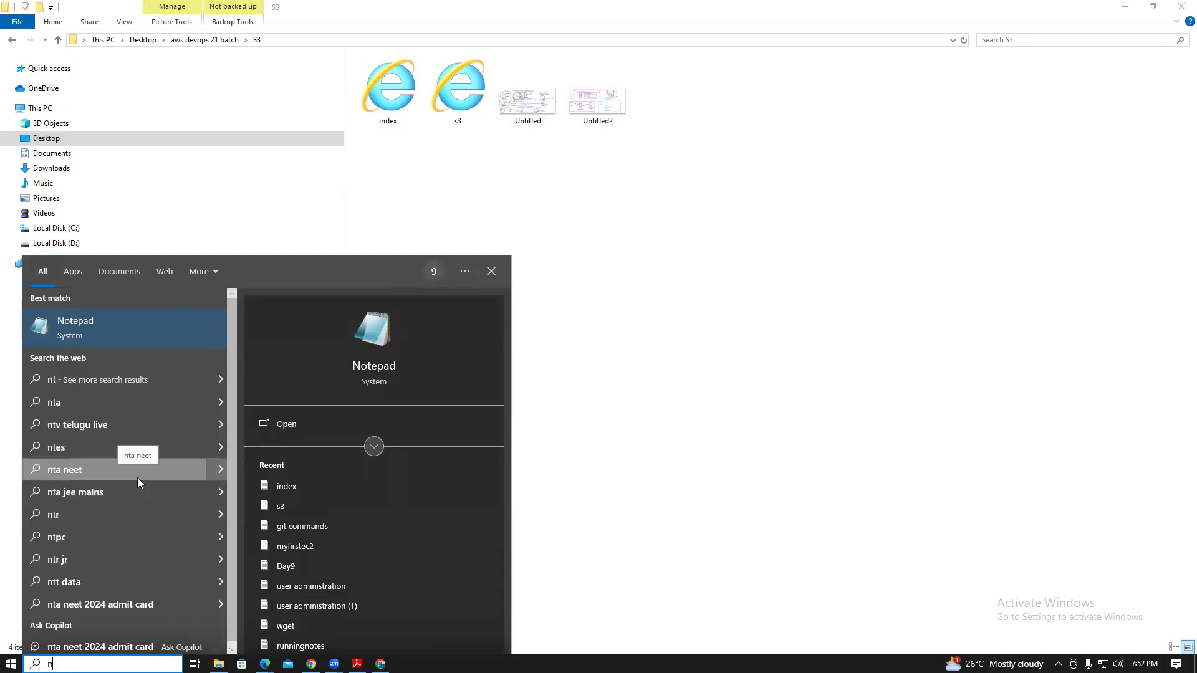
type("ont")
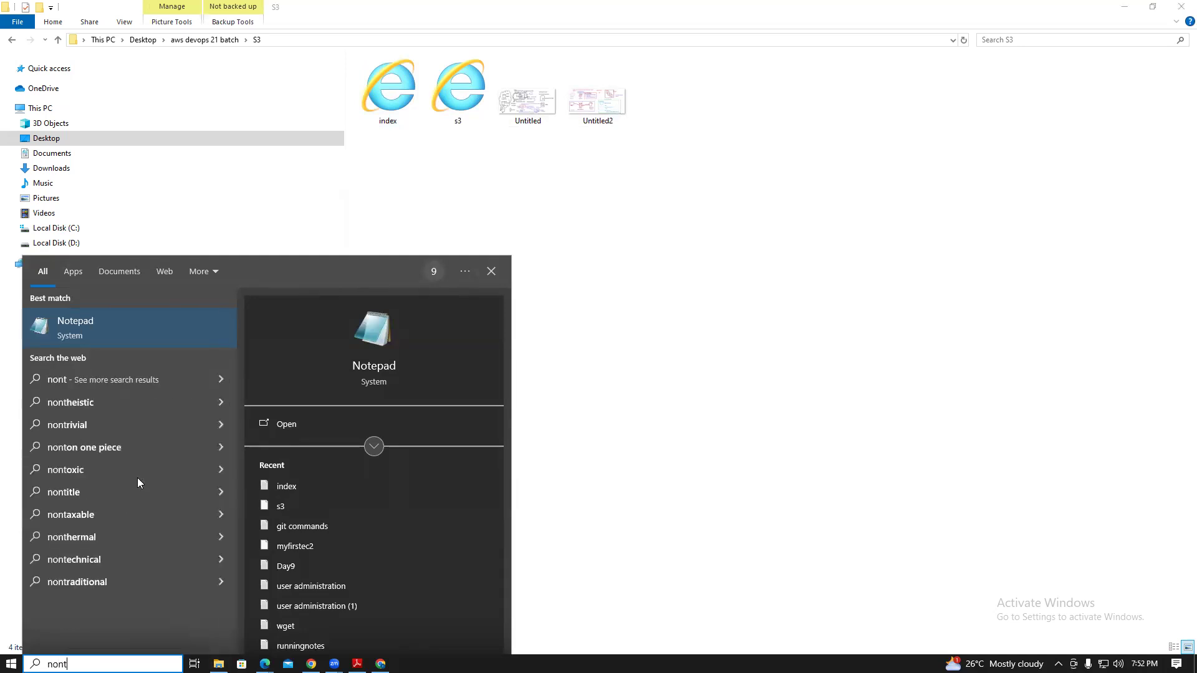
key("BackSpace")
key("BackSpace")
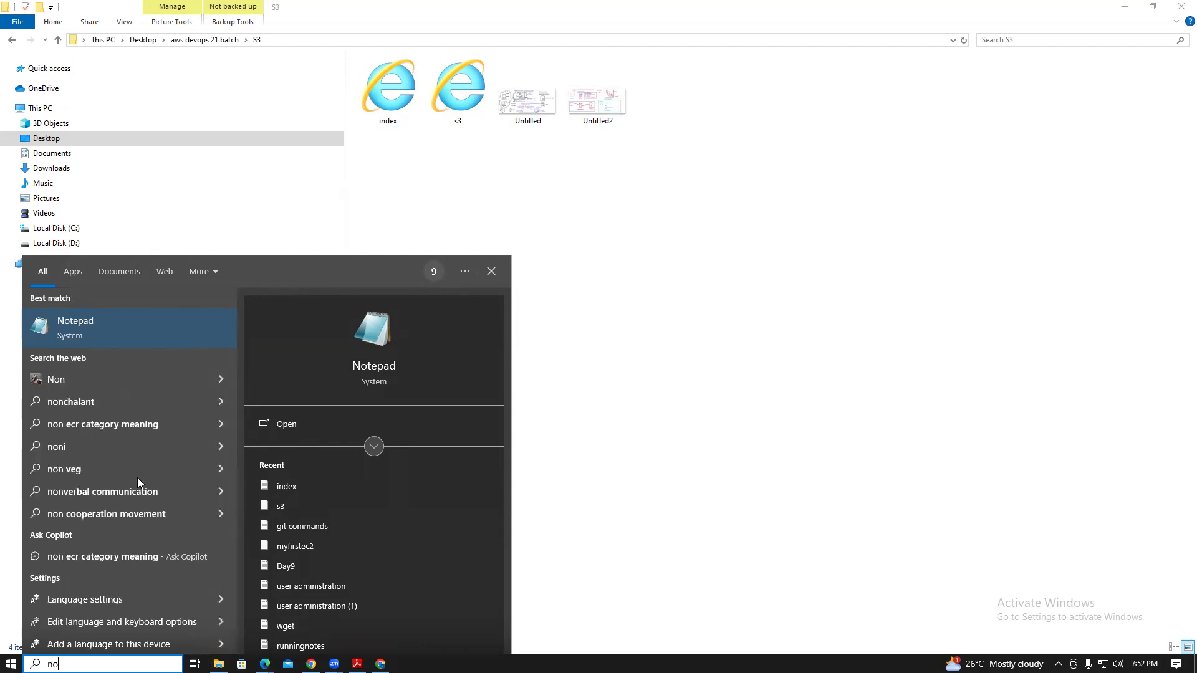
left_click(73, 381)
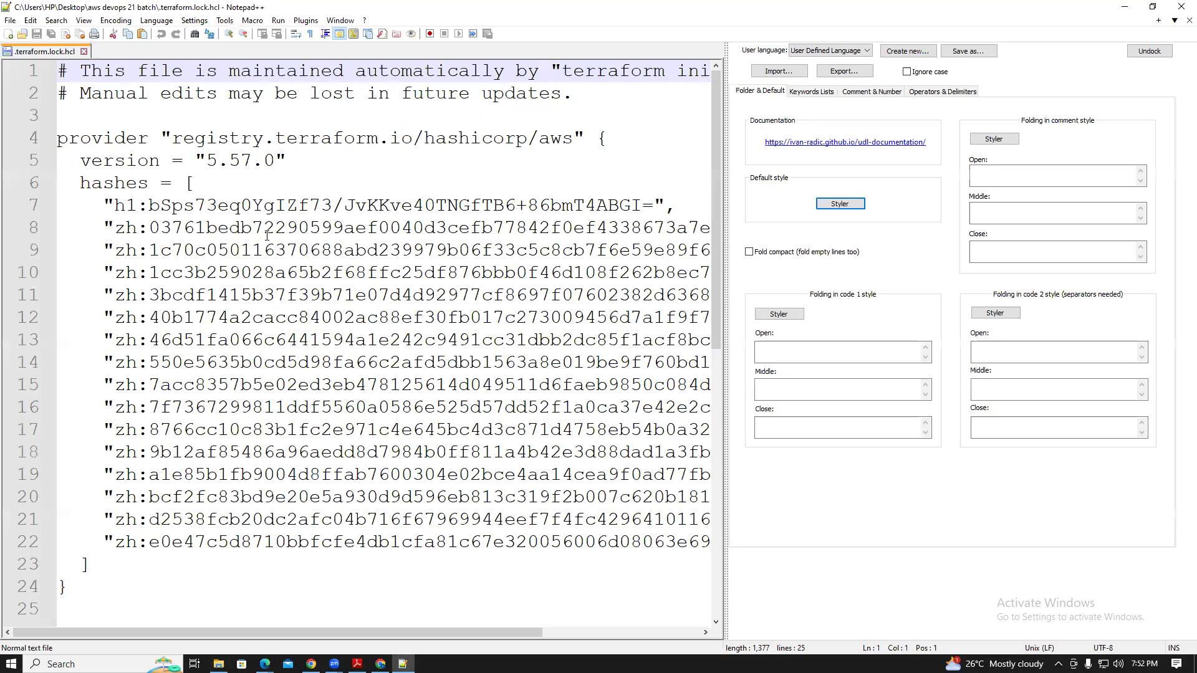
Paste the HTML skeleton with My First Heading and My first paragraph into a new document
left_click(10, 20)
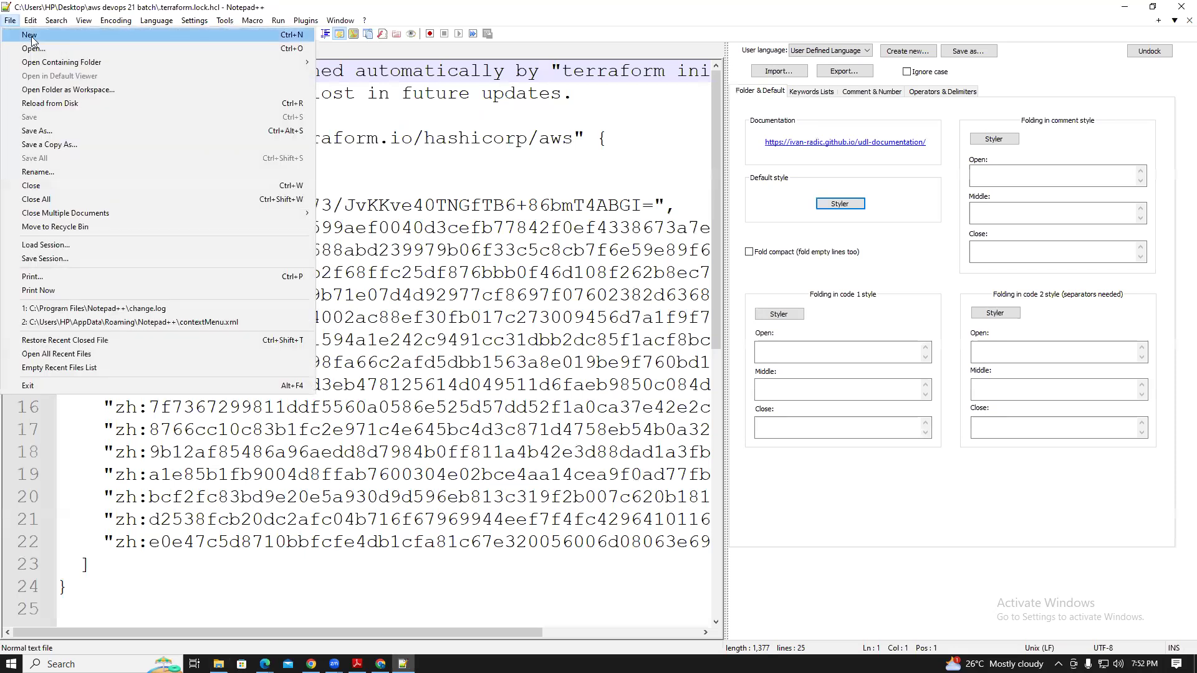
left_click(28, 33)
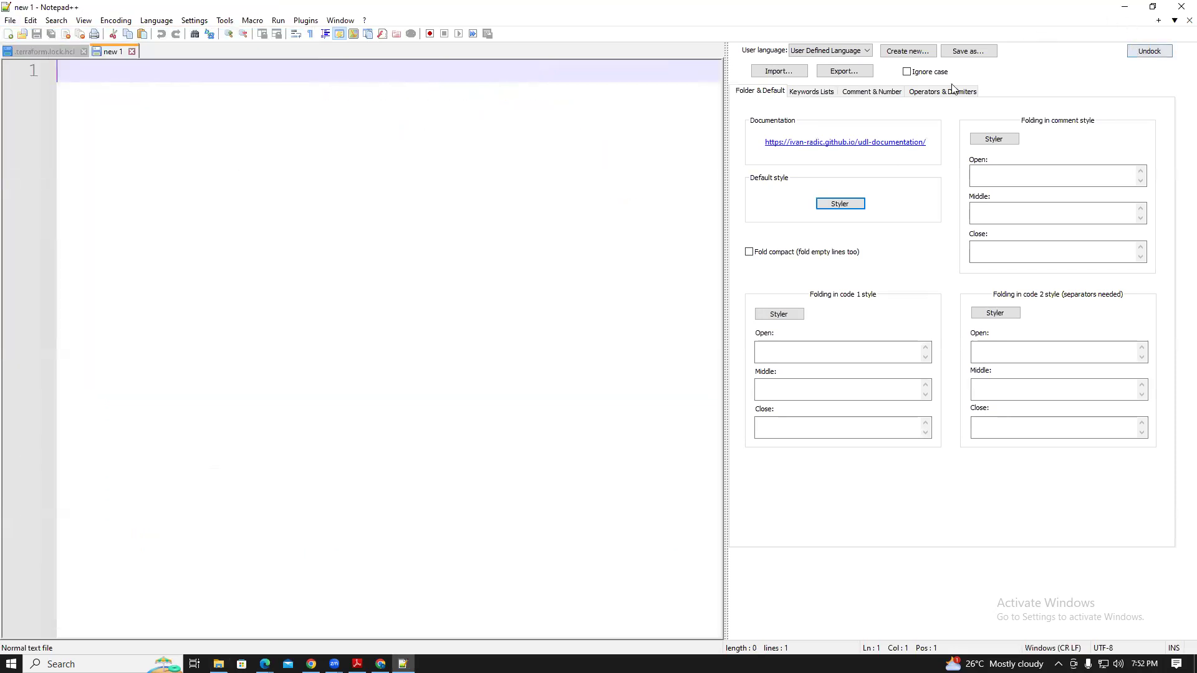
left_click(1167, 54)
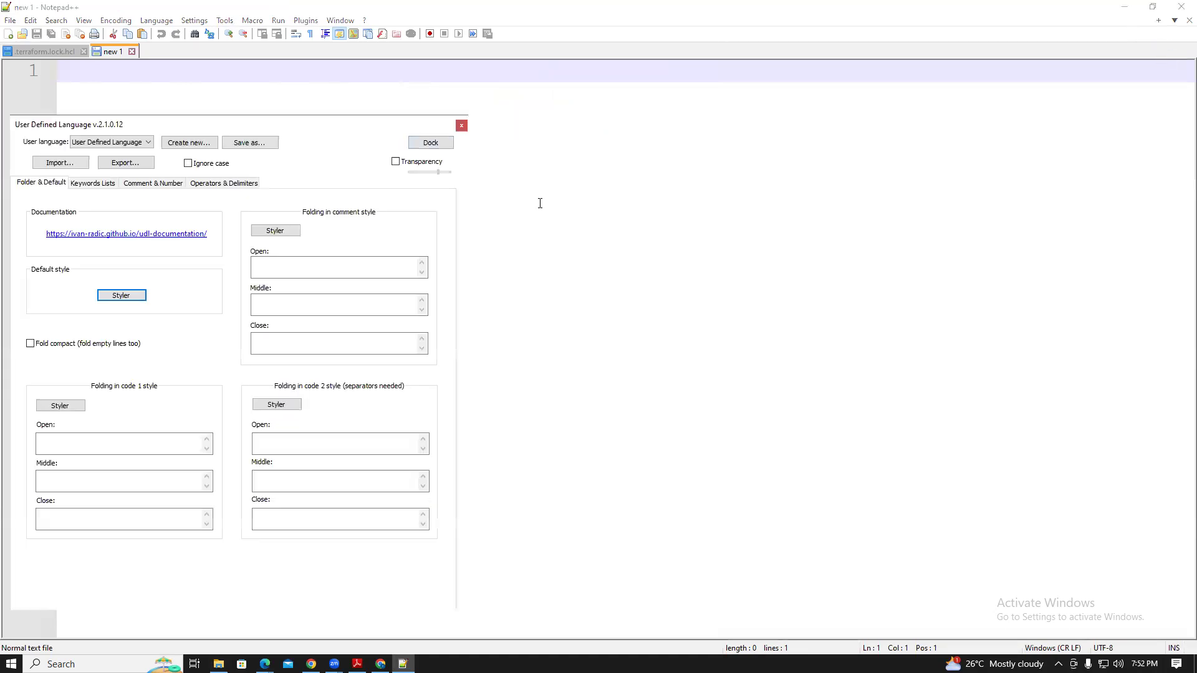
double_click(148, 52)
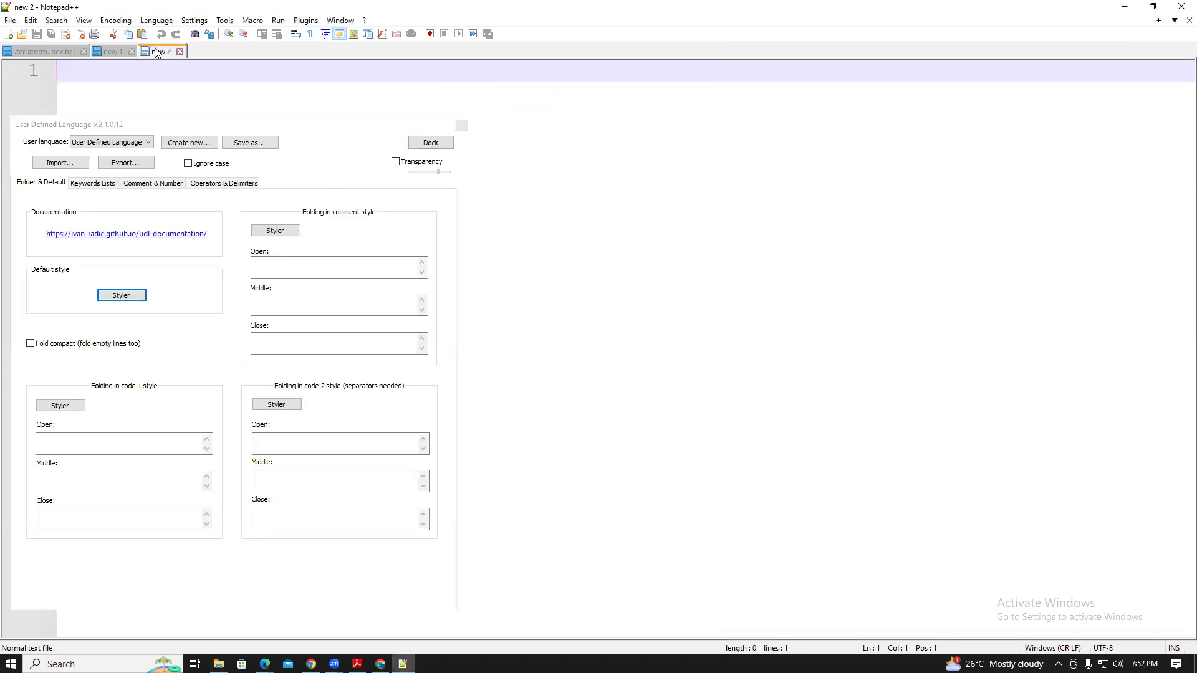
left_click(430, 143)
left_click(297, 165)
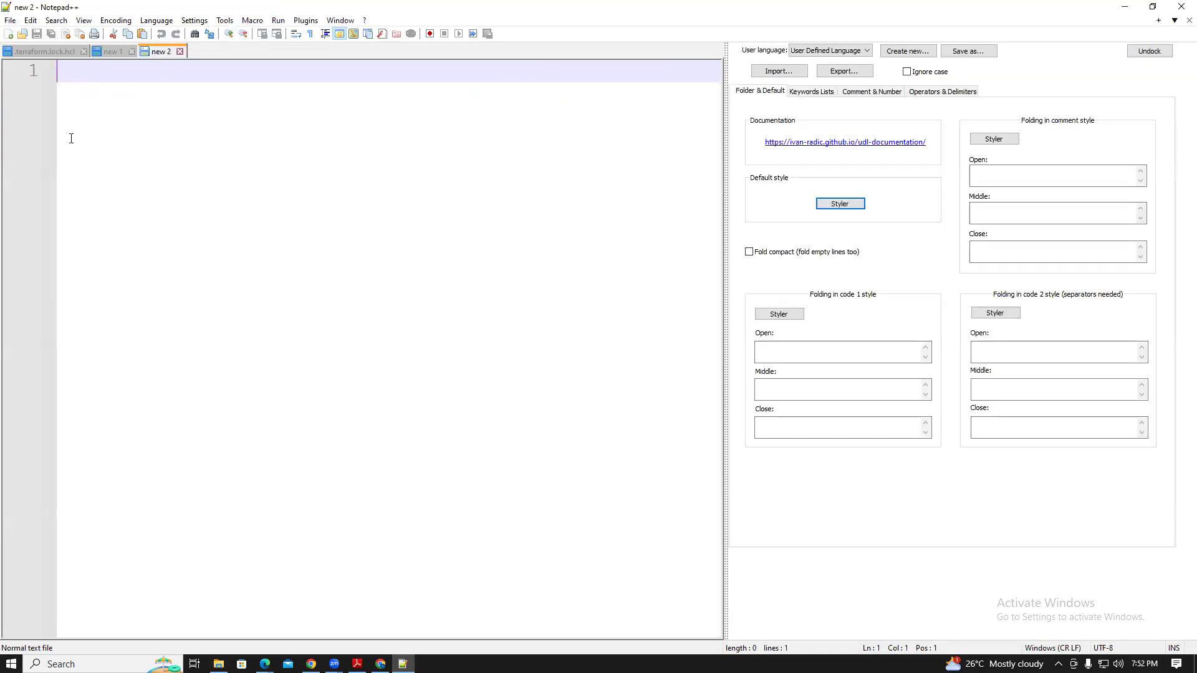
type("<!DOCTYPE html> <html> <body>  <h1>My First Heading</h1> <p>My first paragraph.</p>  </body> </html>")
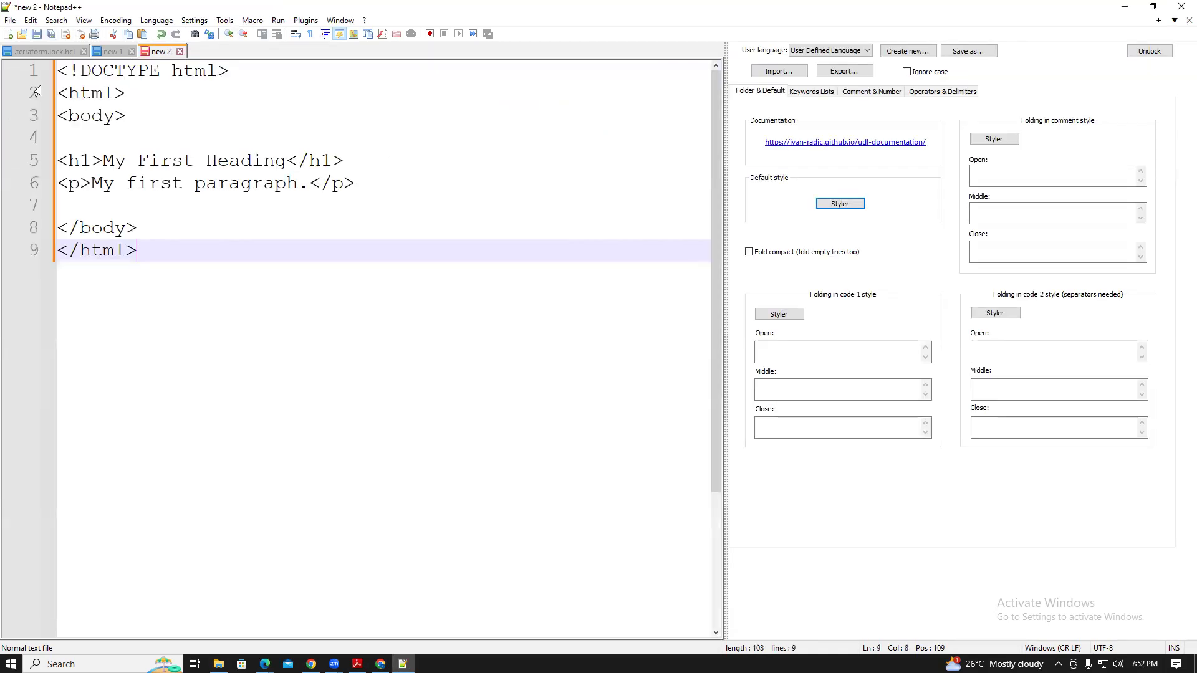
left_click(10, 20)
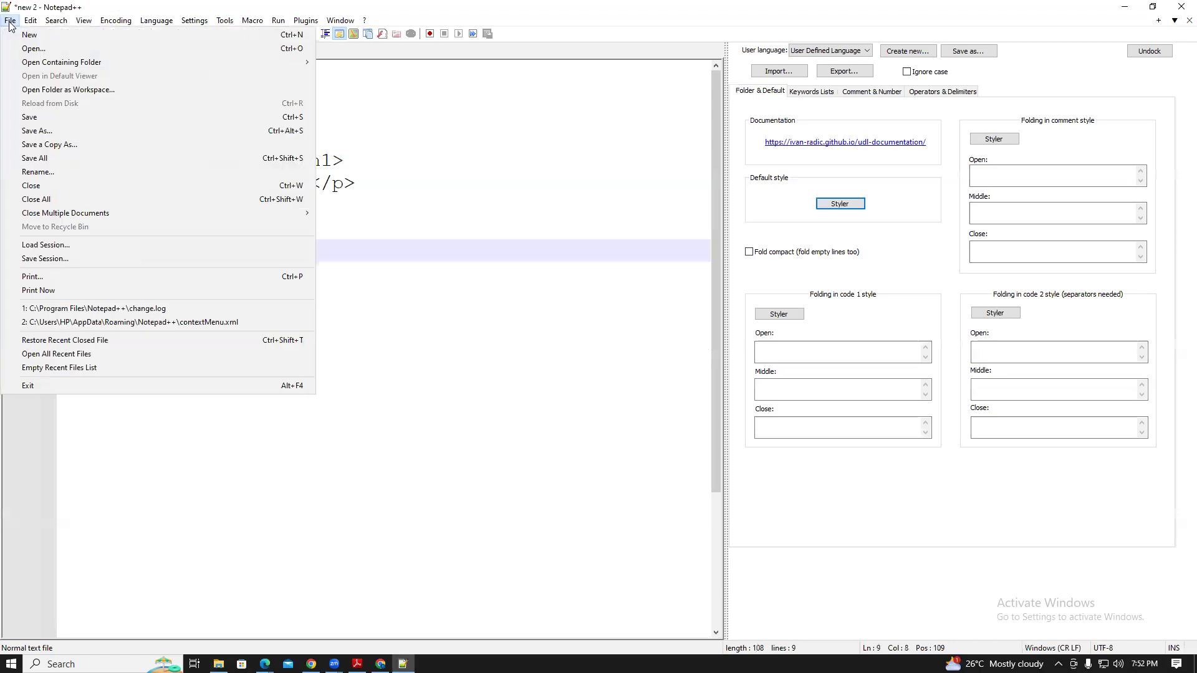
left_click(36, 131)
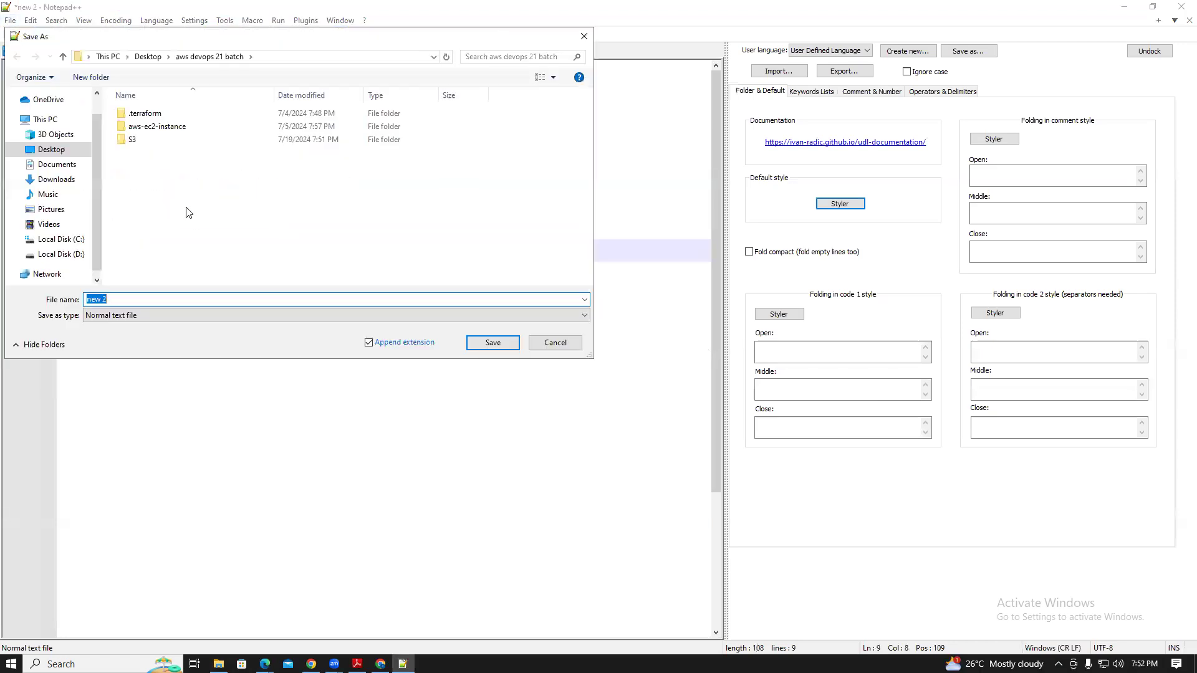
Save the page as index.html in the S3 folder with Save as type set to All types
double_click(137, 144)
left_click(130, 298)
type("index.html")
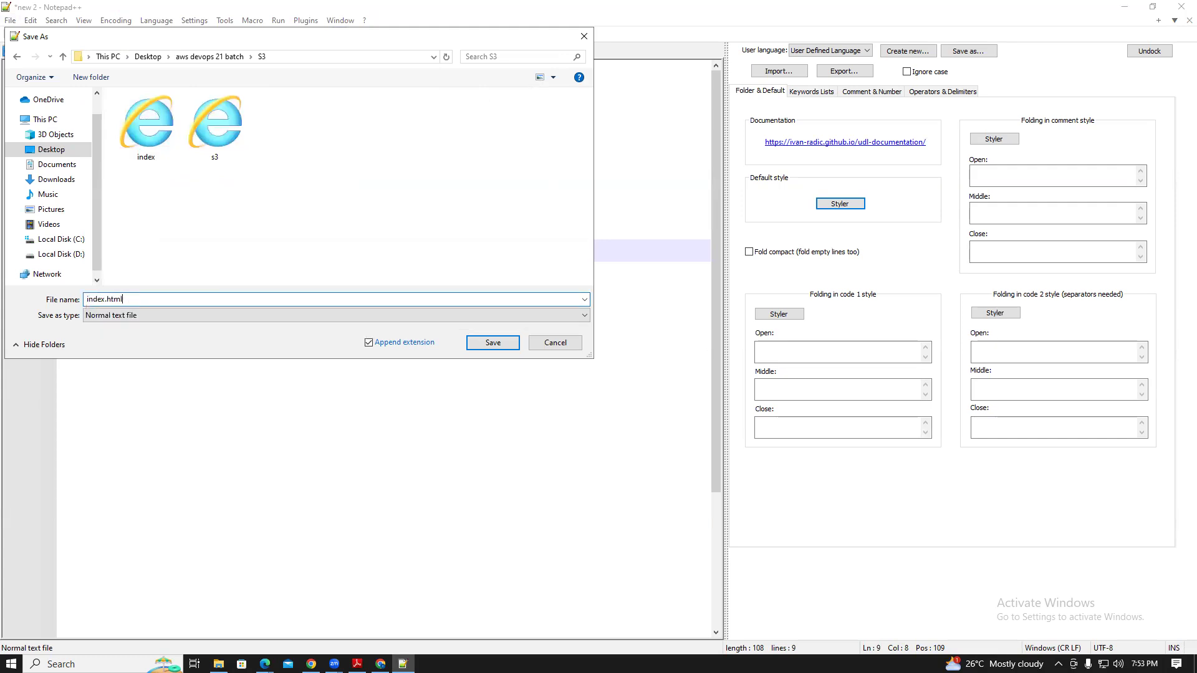
left_click(242, 317)
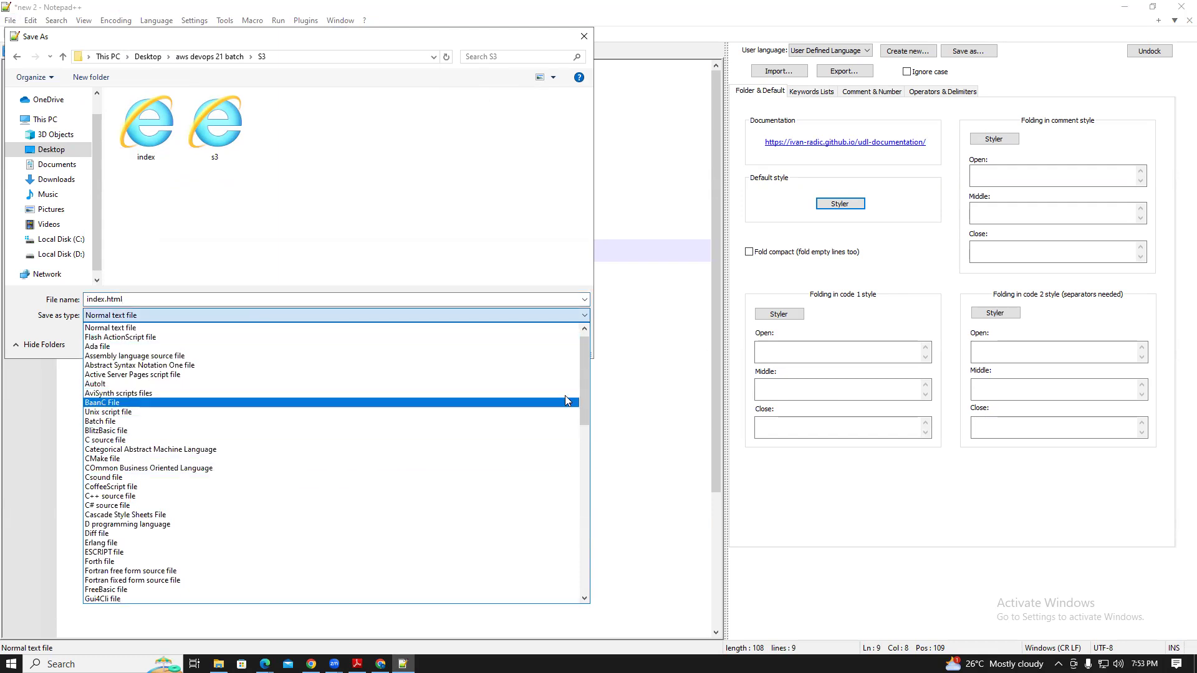
left_click_drag(585, 383, 585, 418)
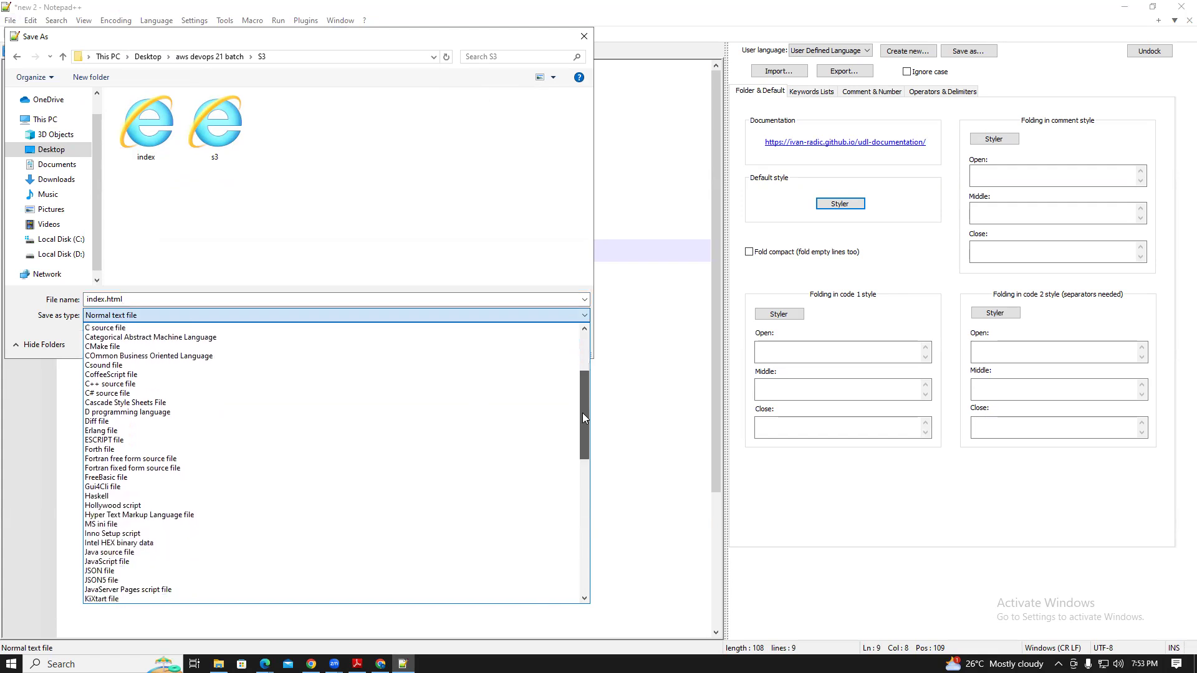
left_click_drag(583, 413, 581, 565)
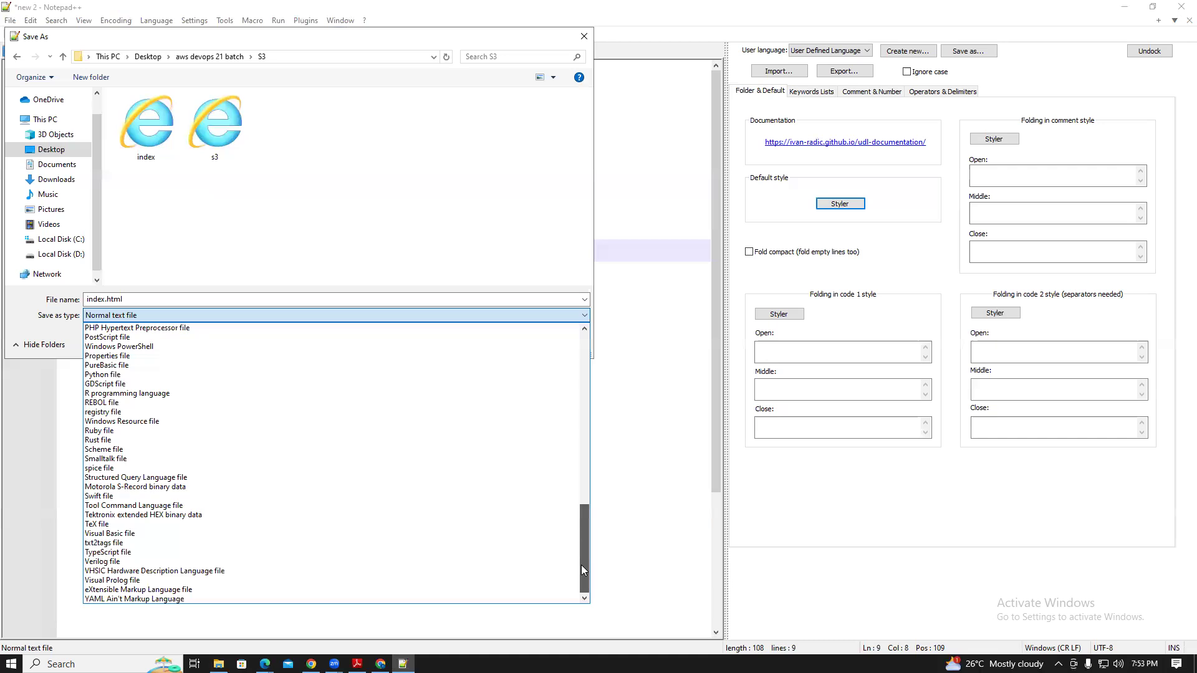
left_click(616, 366)
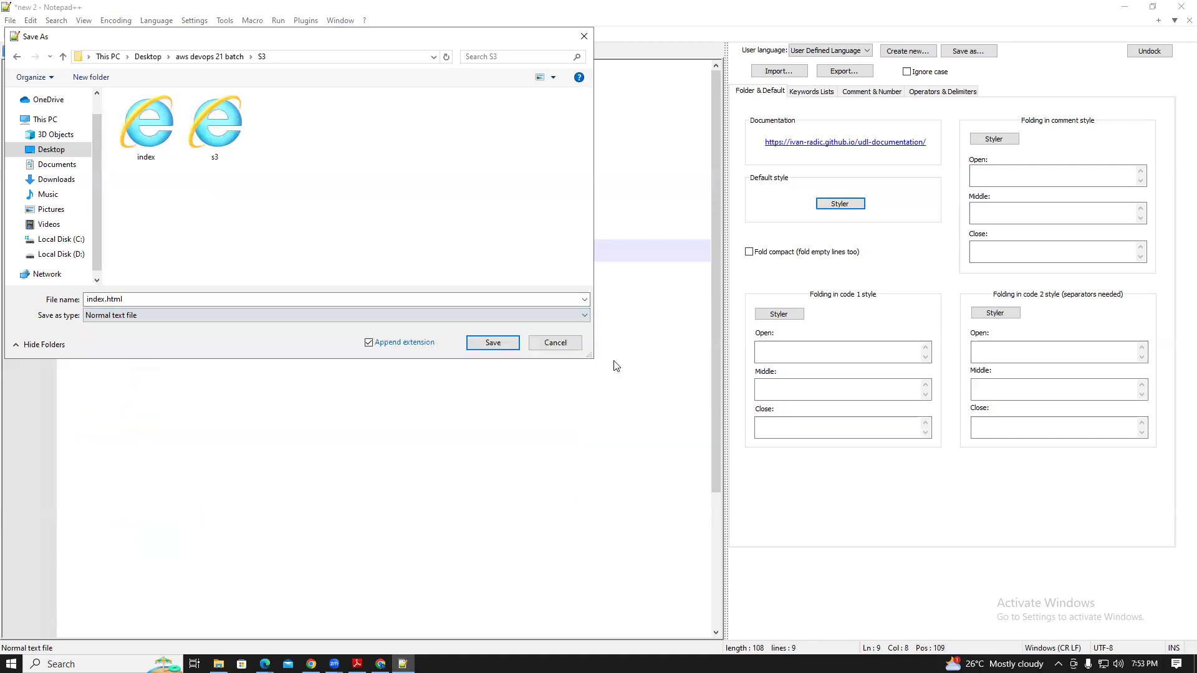
left_click(548, 319)
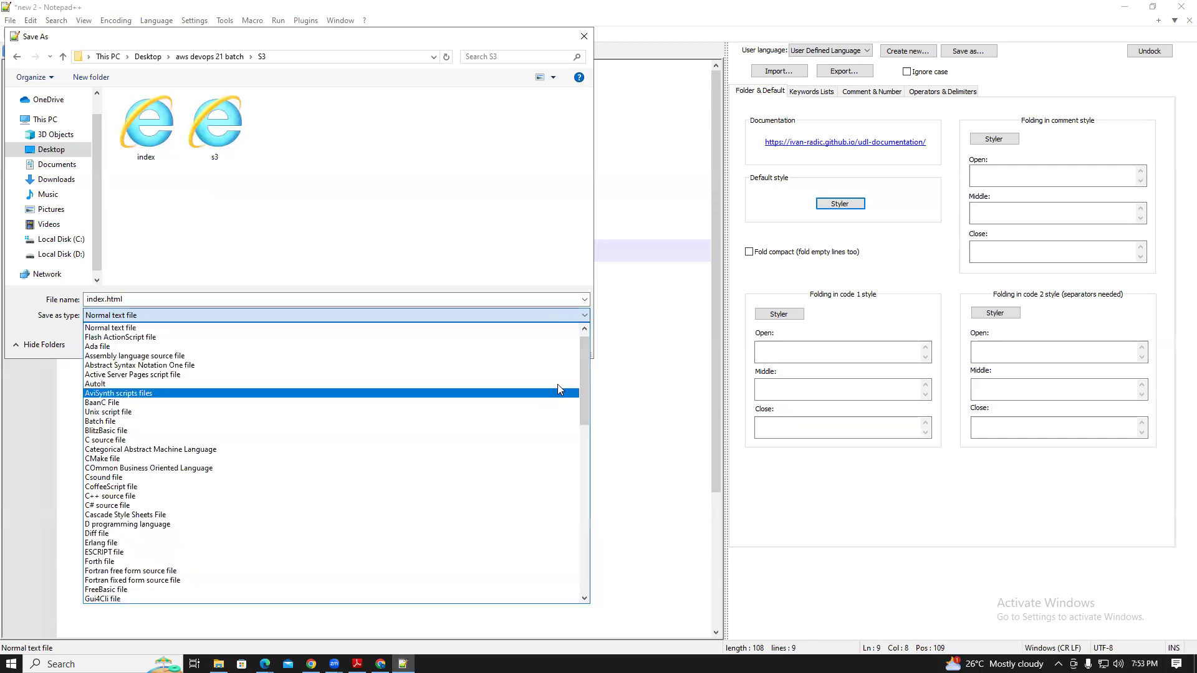
left_click_drag(584, 367, 585, 343)
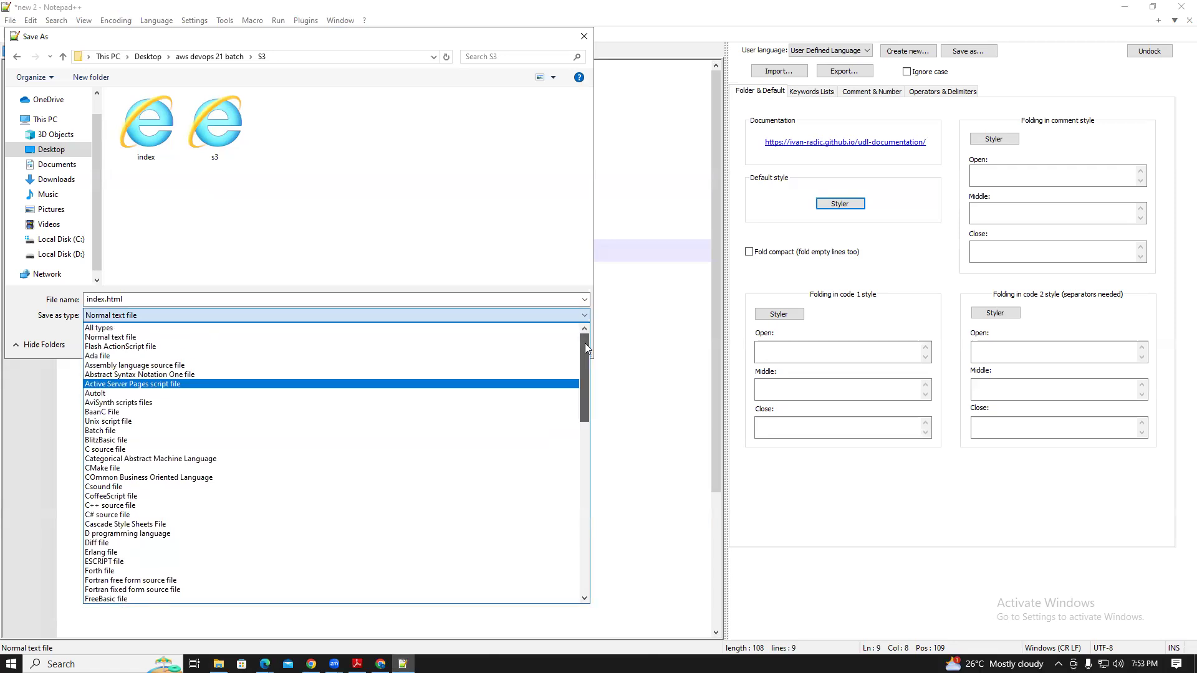
left_click(115, 328)
left_click(138, 371)
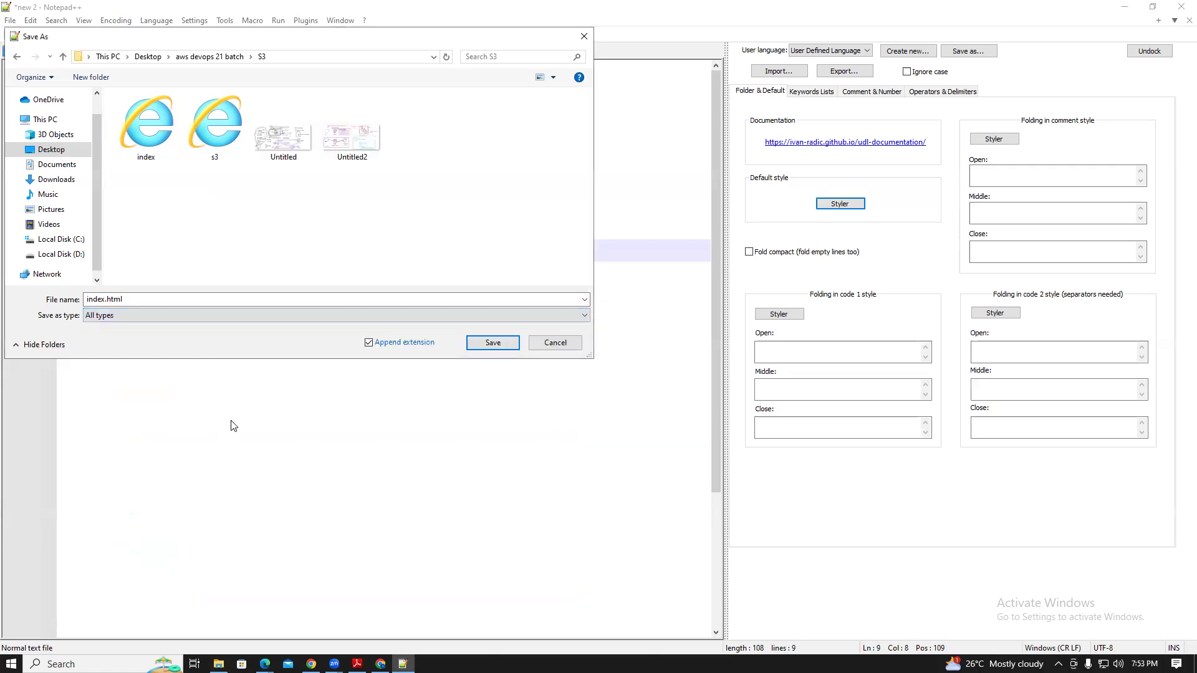
left_click(486, 343)
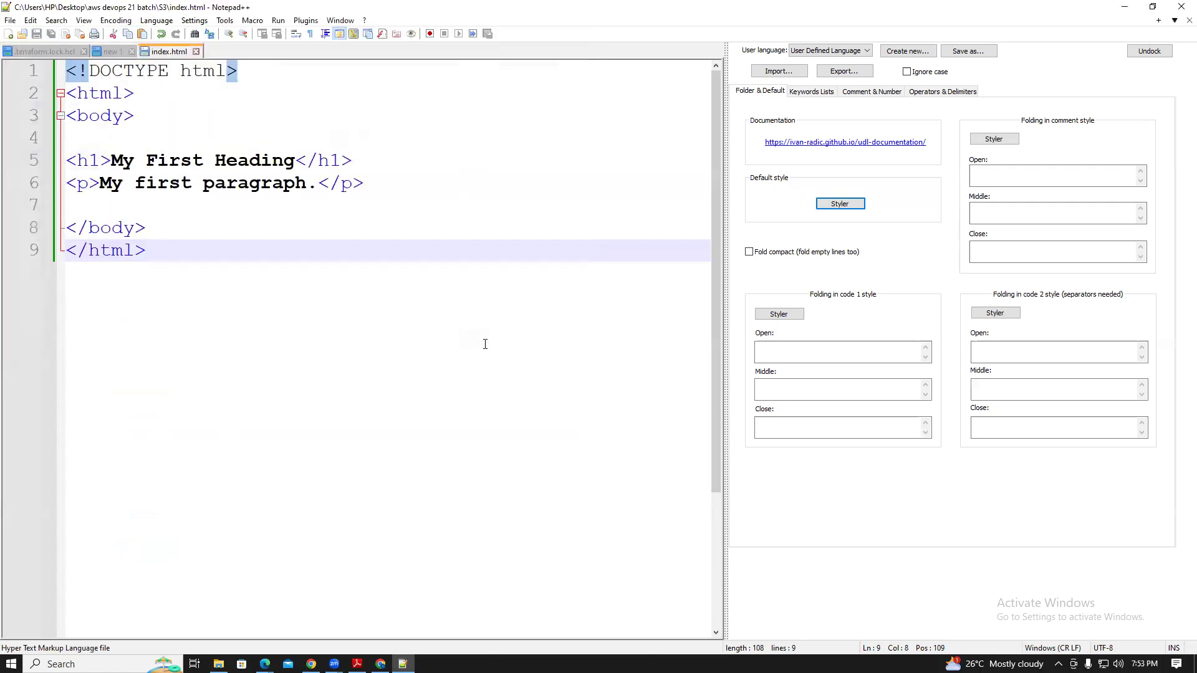
left_click(11, 20)
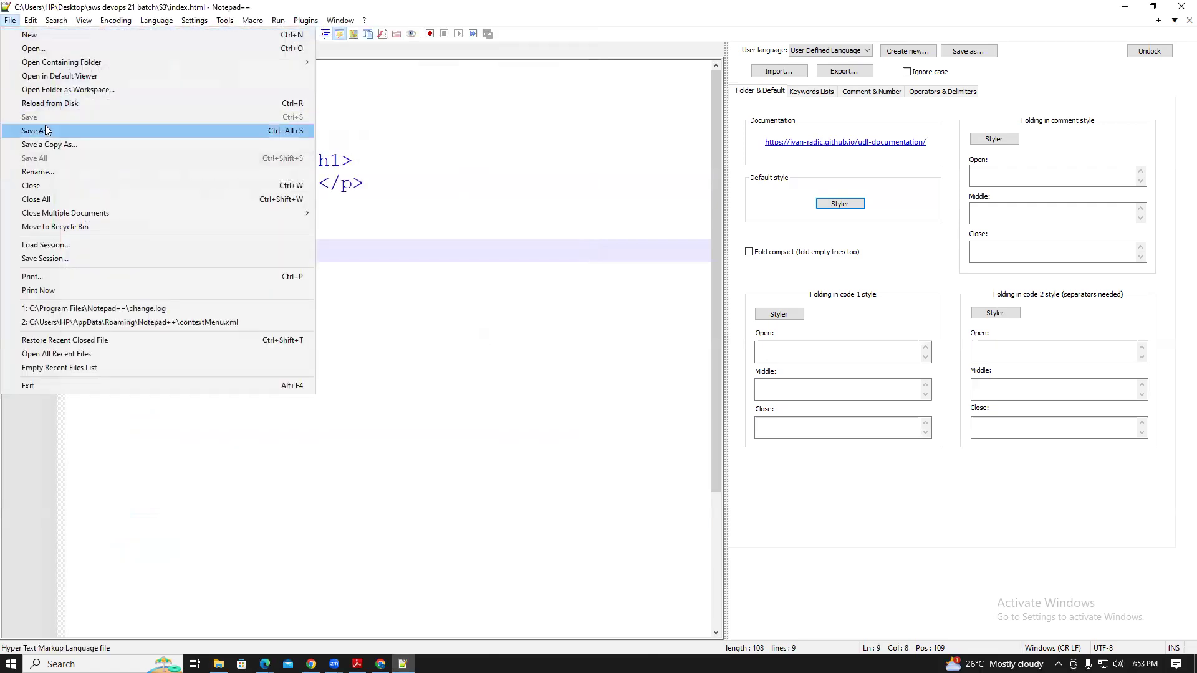
Confirm the new 108-byte index.html in the S3 folder, then return to the S3 upload page
left_click(46, 130)
left_click(579, 40)
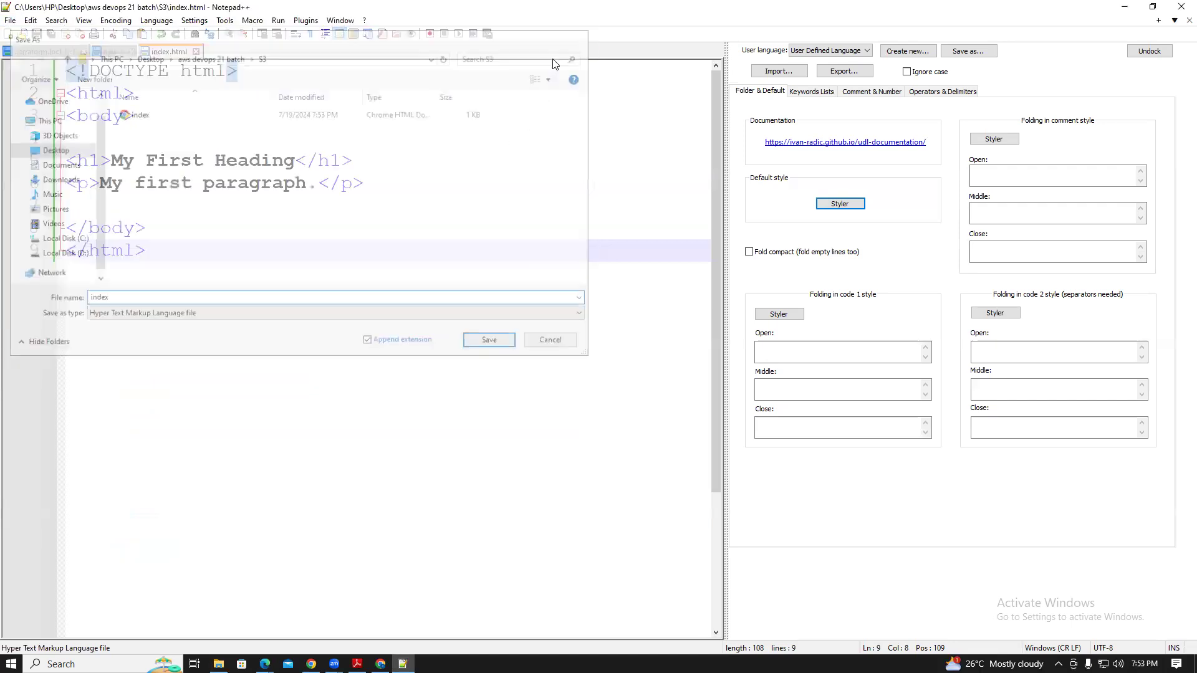
left_click(1124, 6)
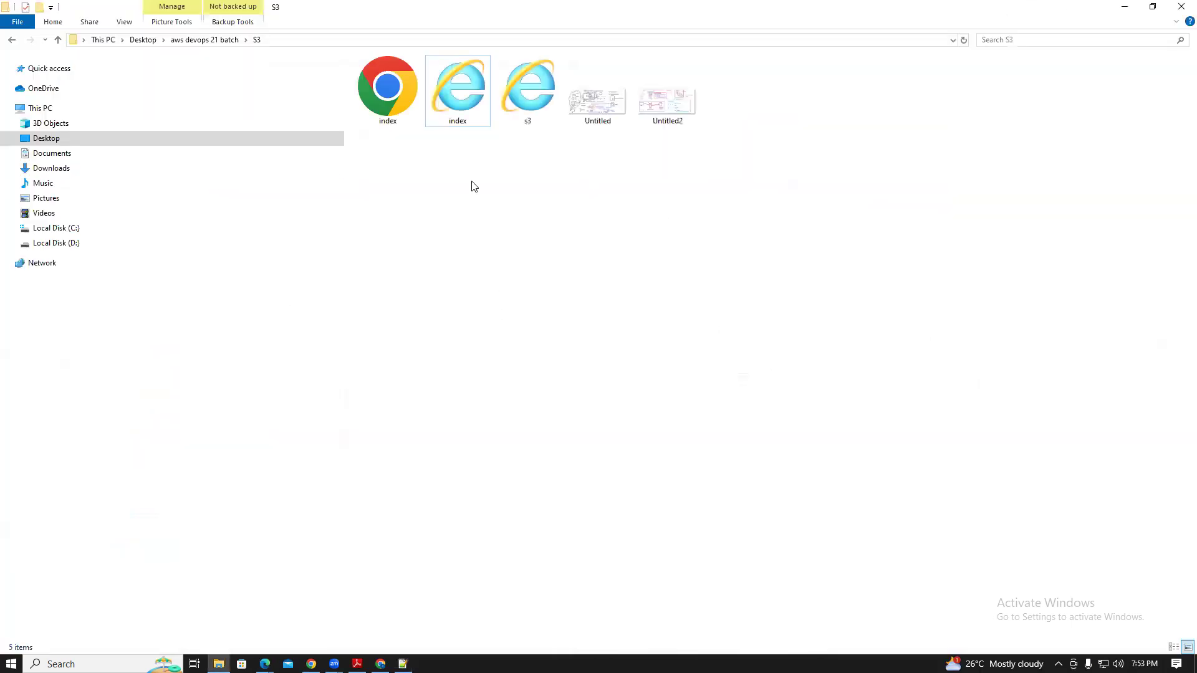
left_click(395, 78)
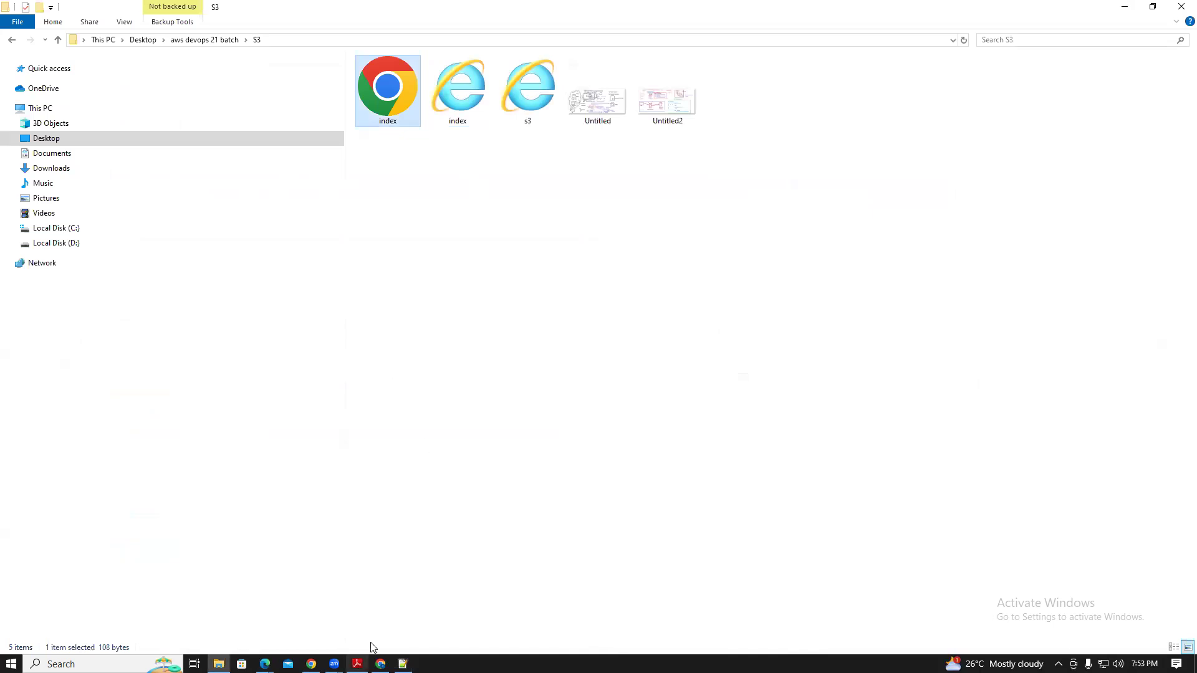
left_click(311, 664)
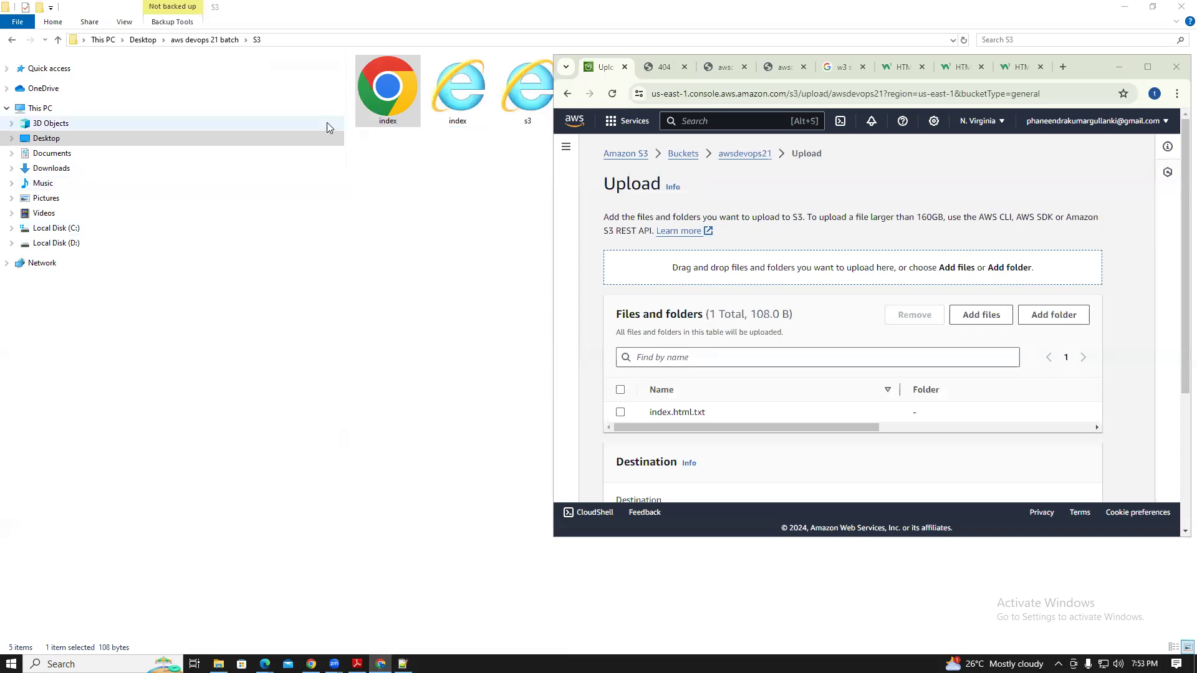
Add index.html to the upload list, remove index.html.txt, and upload to awsdevops21
left_click_drag(397, 118, 676, 266)
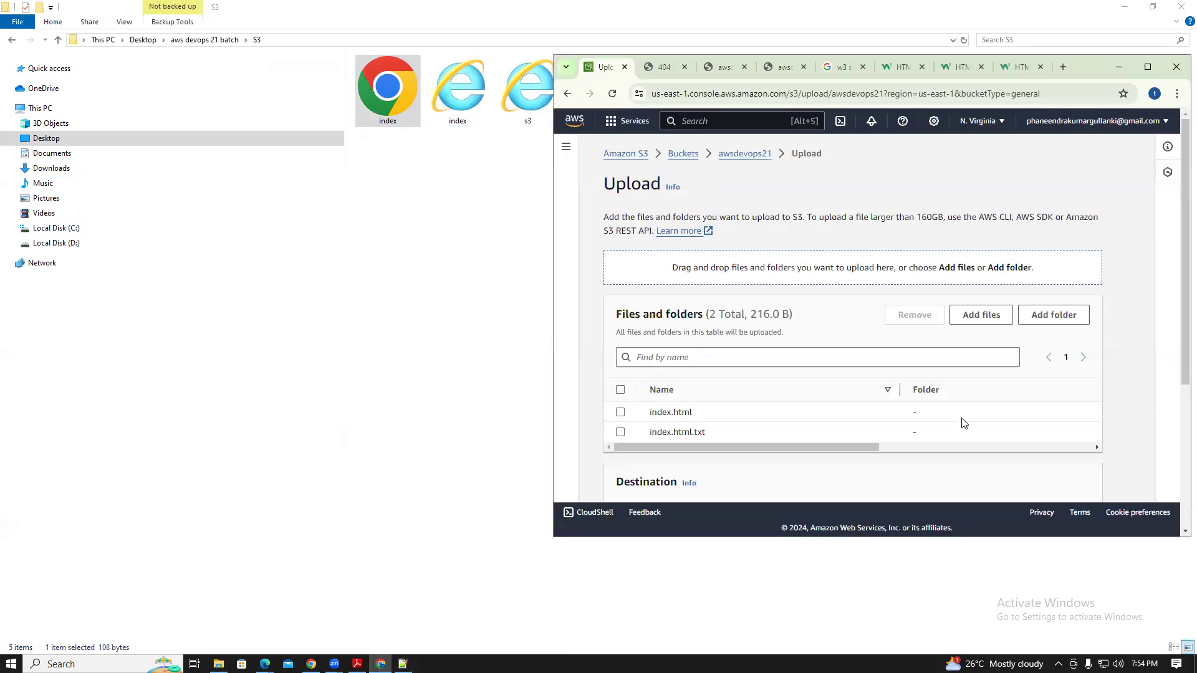
left_click(1147, 67)
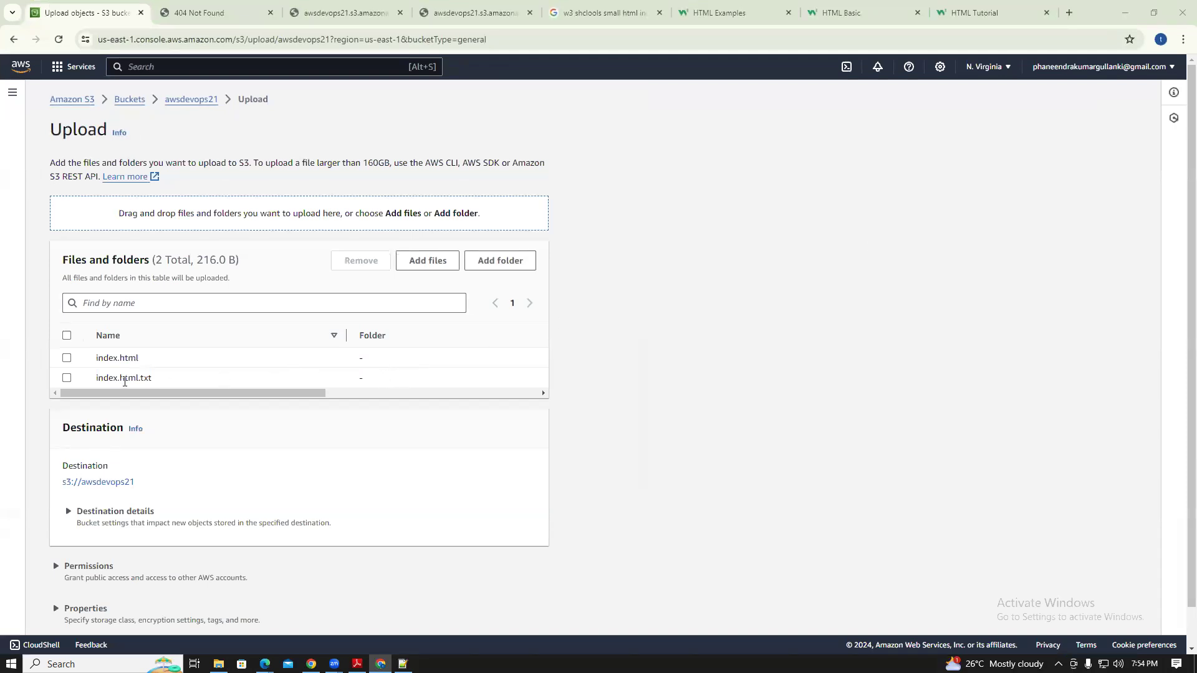
left_click(67, 378)
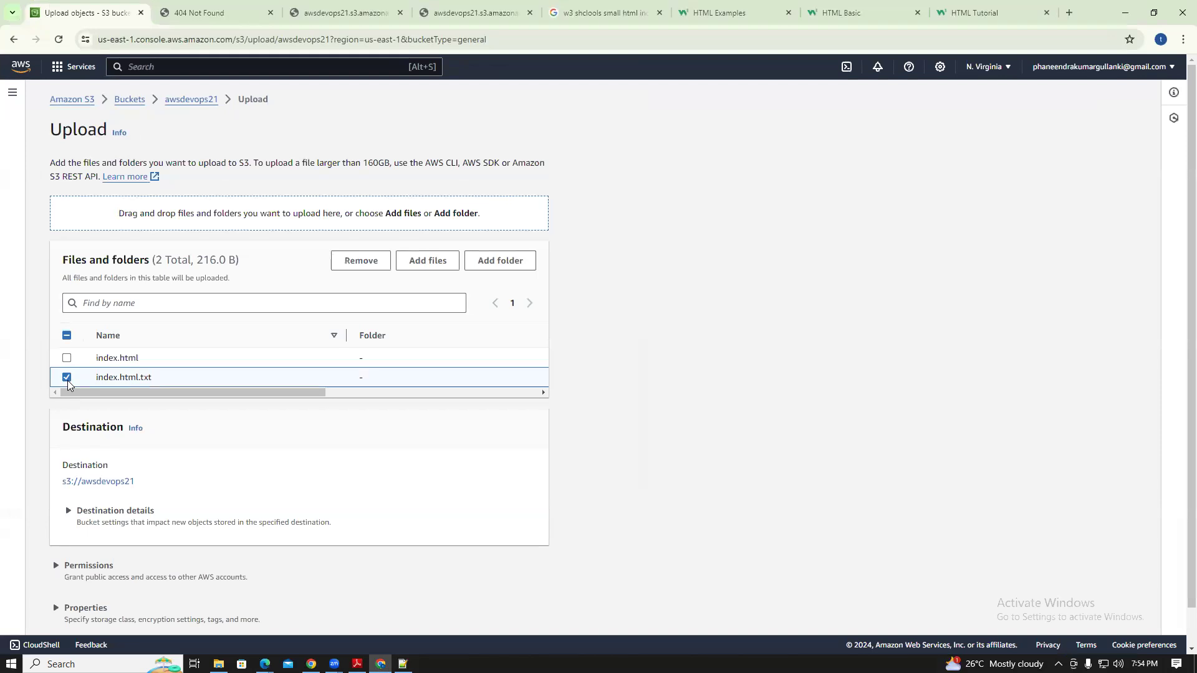
left_click(360, 261)
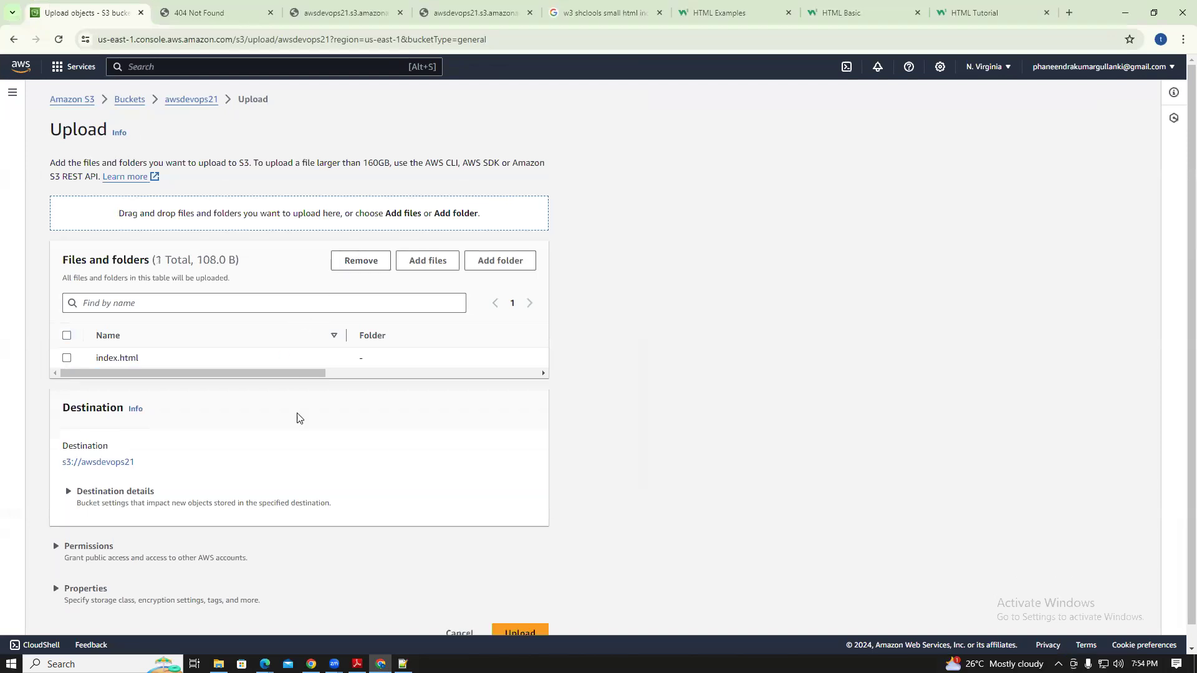
scroll(1180, 244, "down", 1)
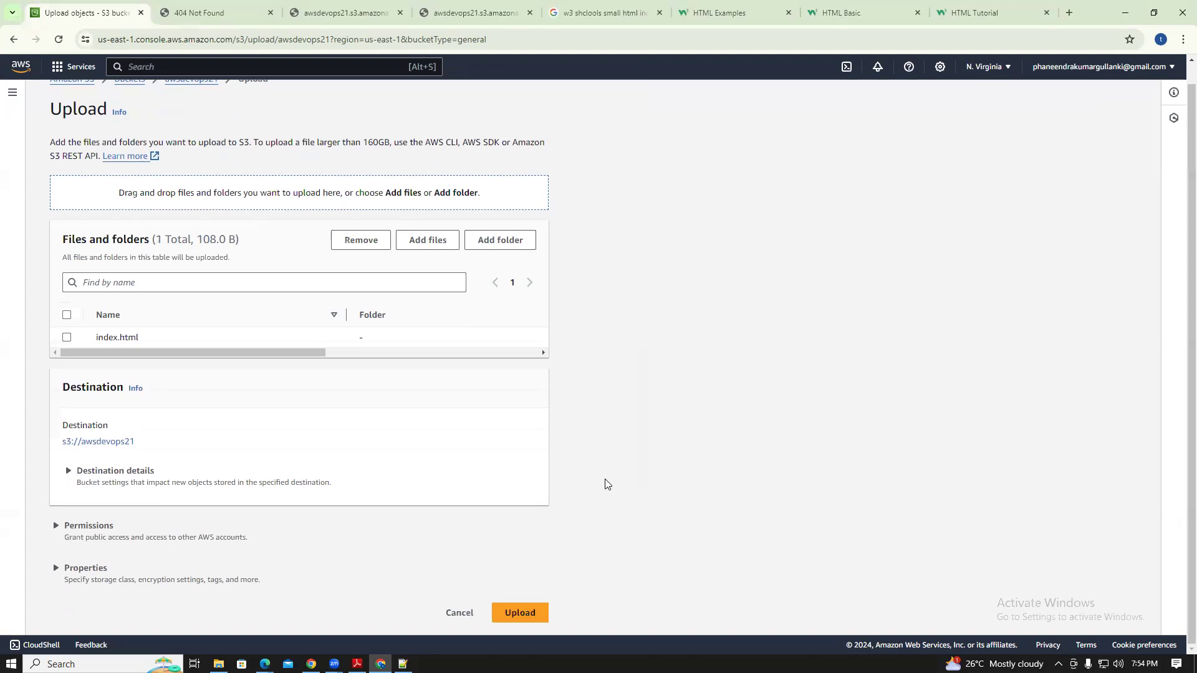
left_click(529, 613)
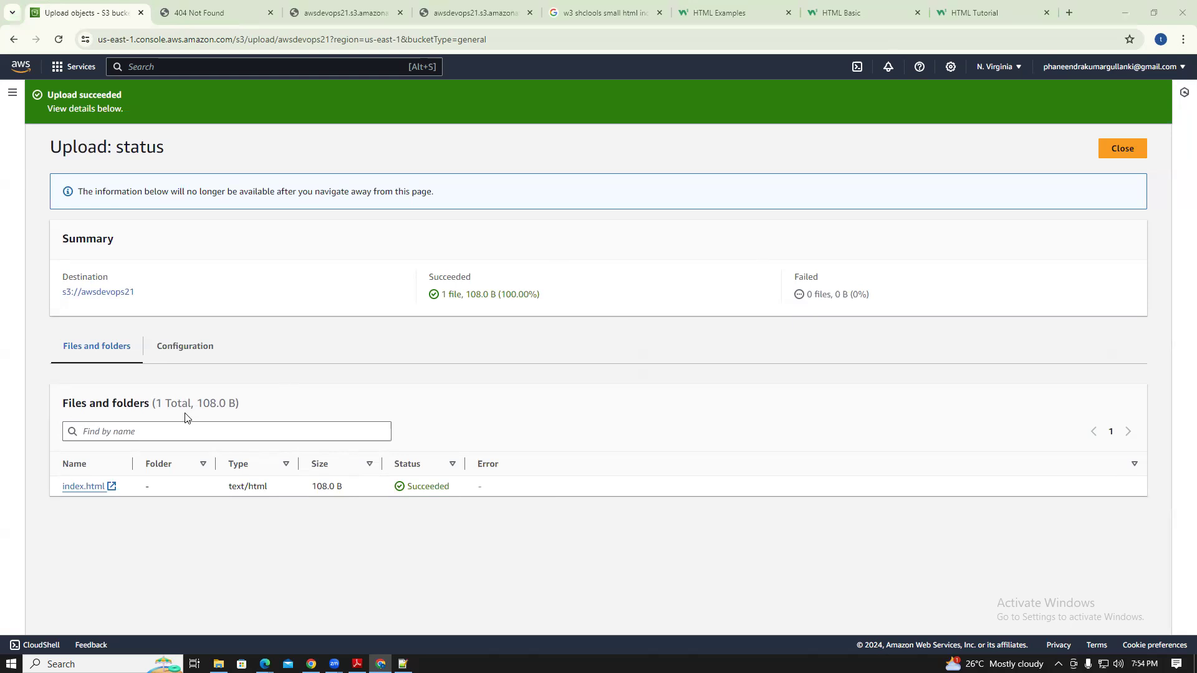
Open index.html's Object URL in a new tab, which shows Access Denied, then return to the upload status
left_click(81, 486)
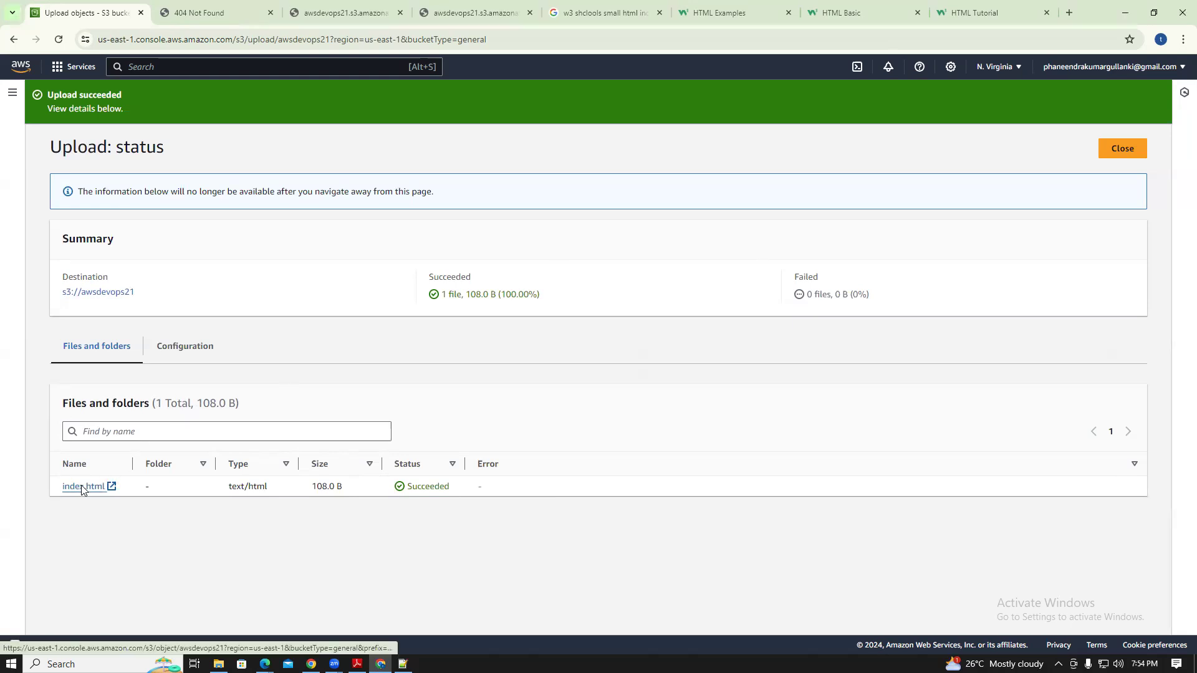
left_click(82, 486)
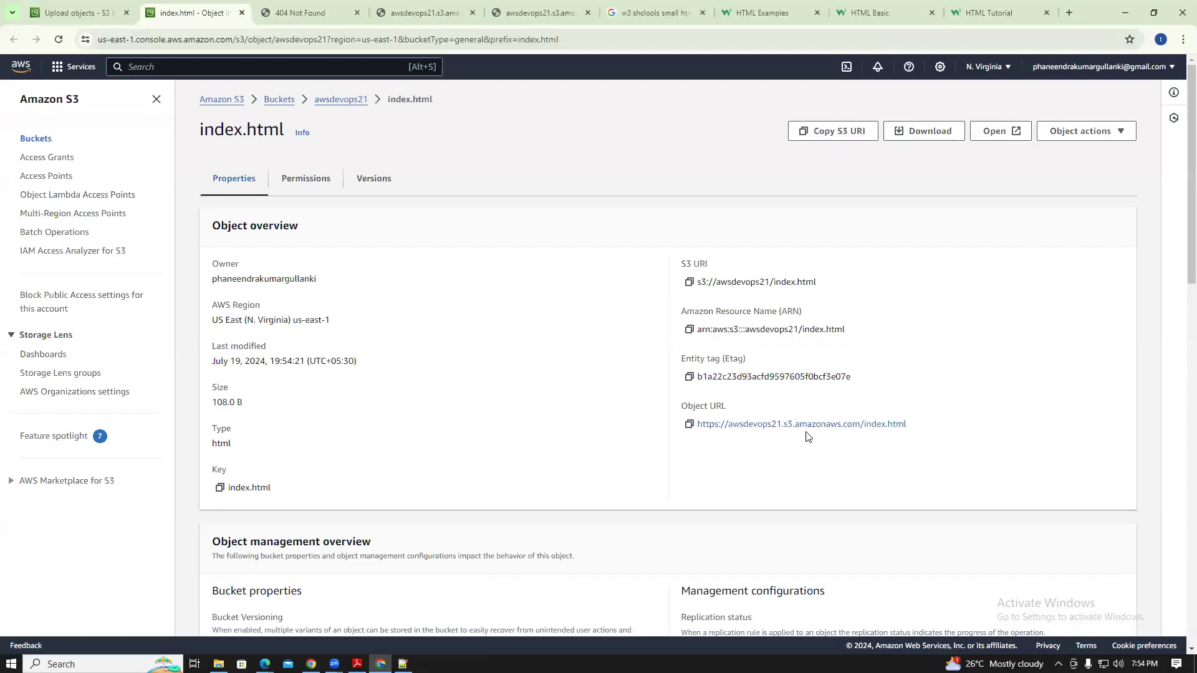
left_click(809, 426)
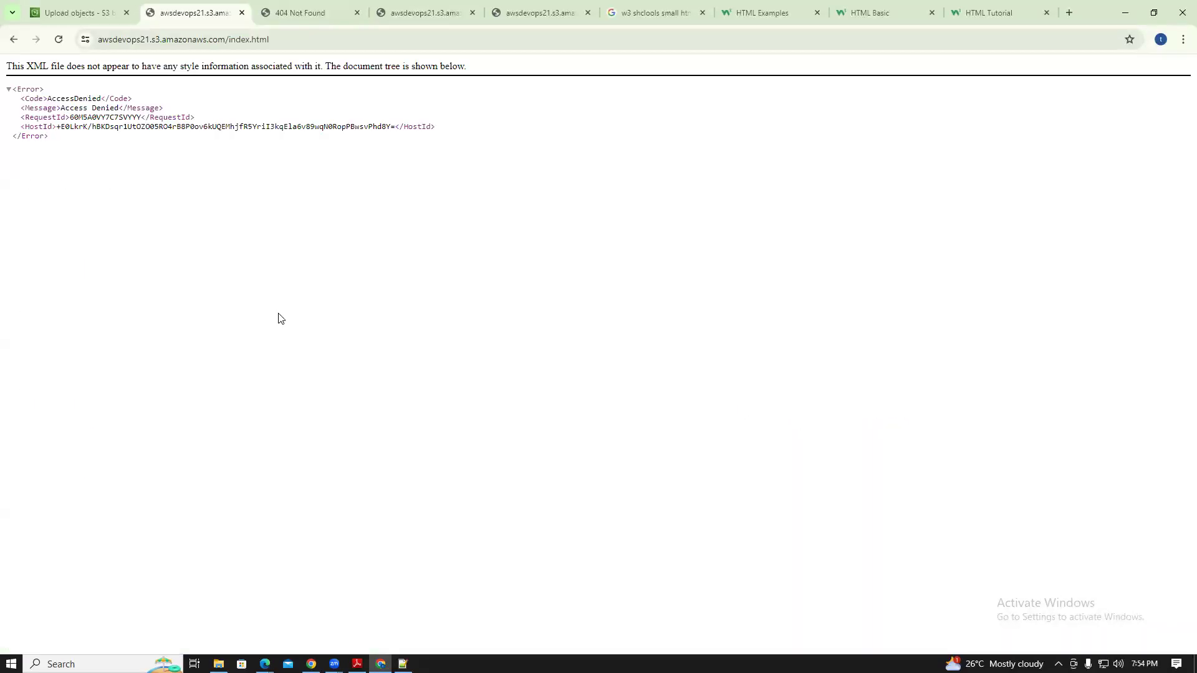
left_click_drag(193, 138, 21, 97)
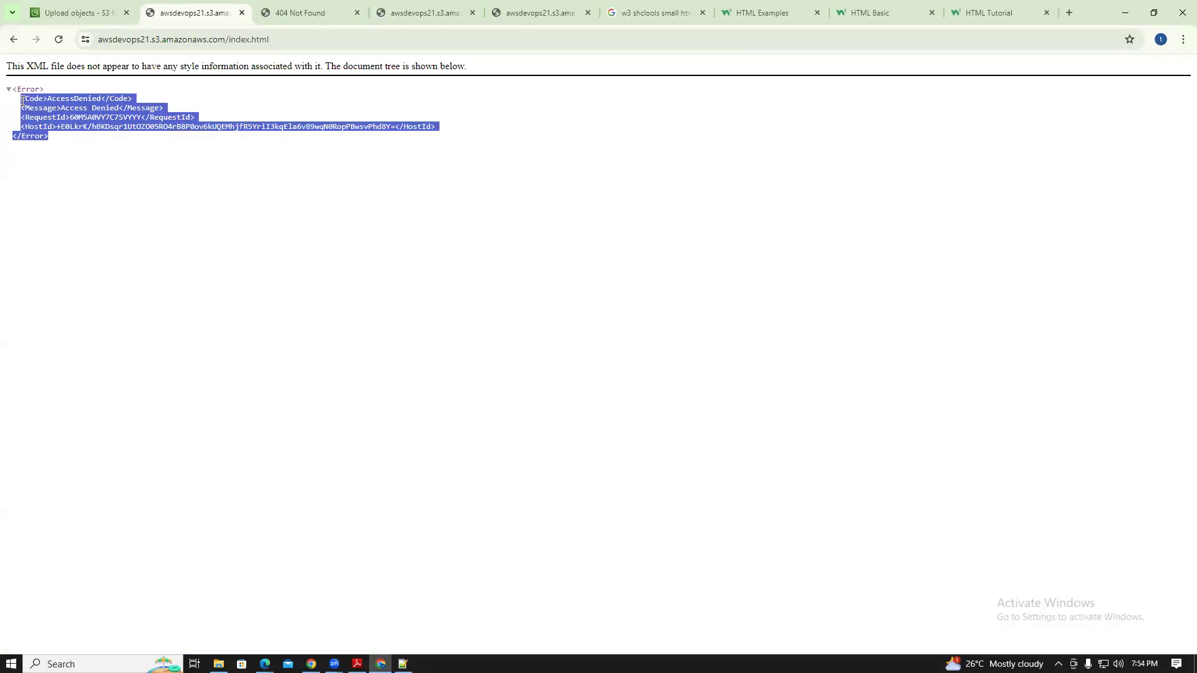
left_click(103, 14)
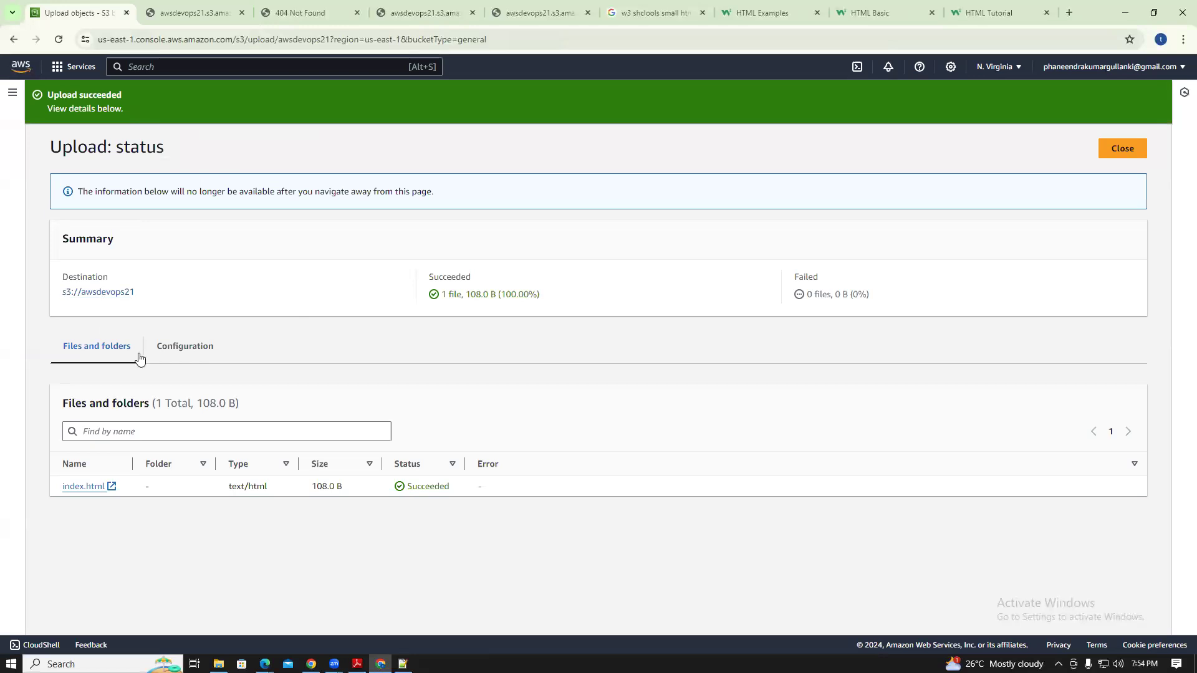
Delete Index.html.txt from the awsdevops21 bucket, confirming with 'delete'
left_click(14, 40)
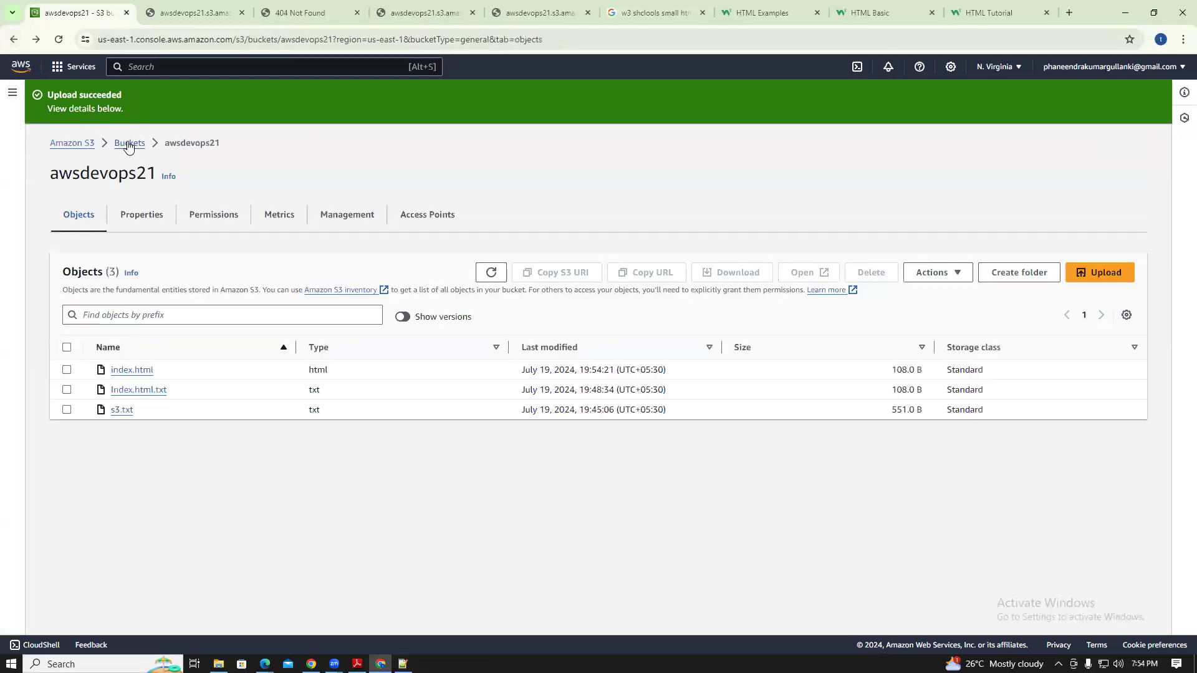
left_click(129, 143)
left_click(117, 348)
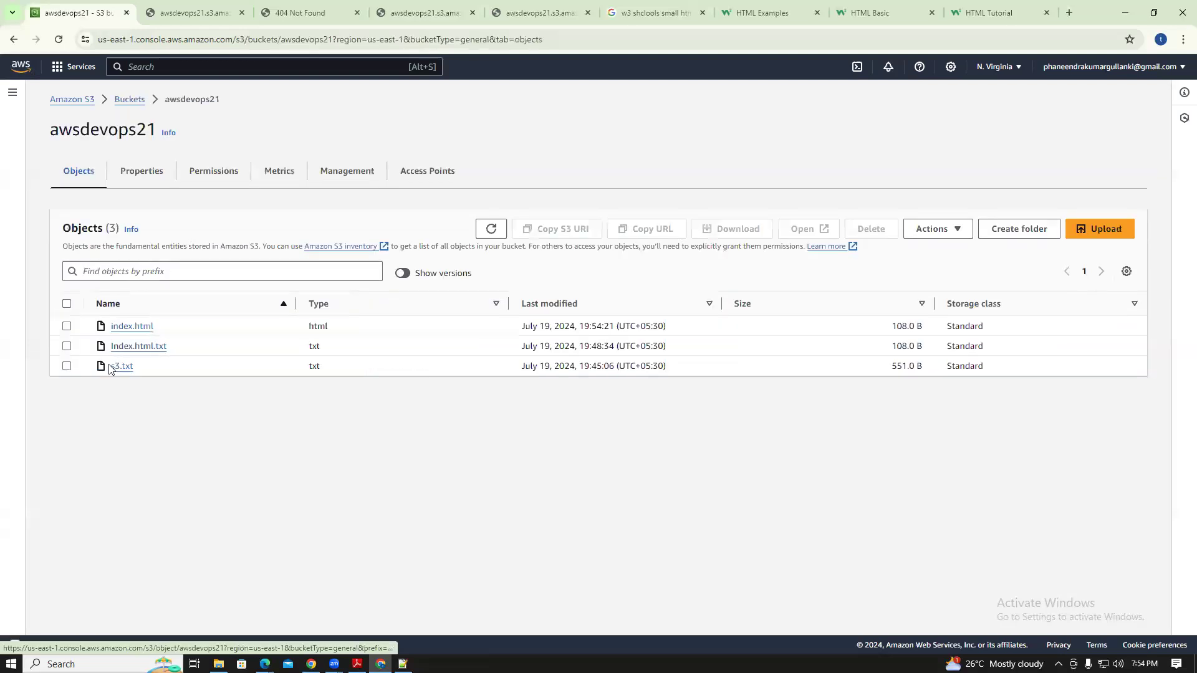
left_click(66, 346)
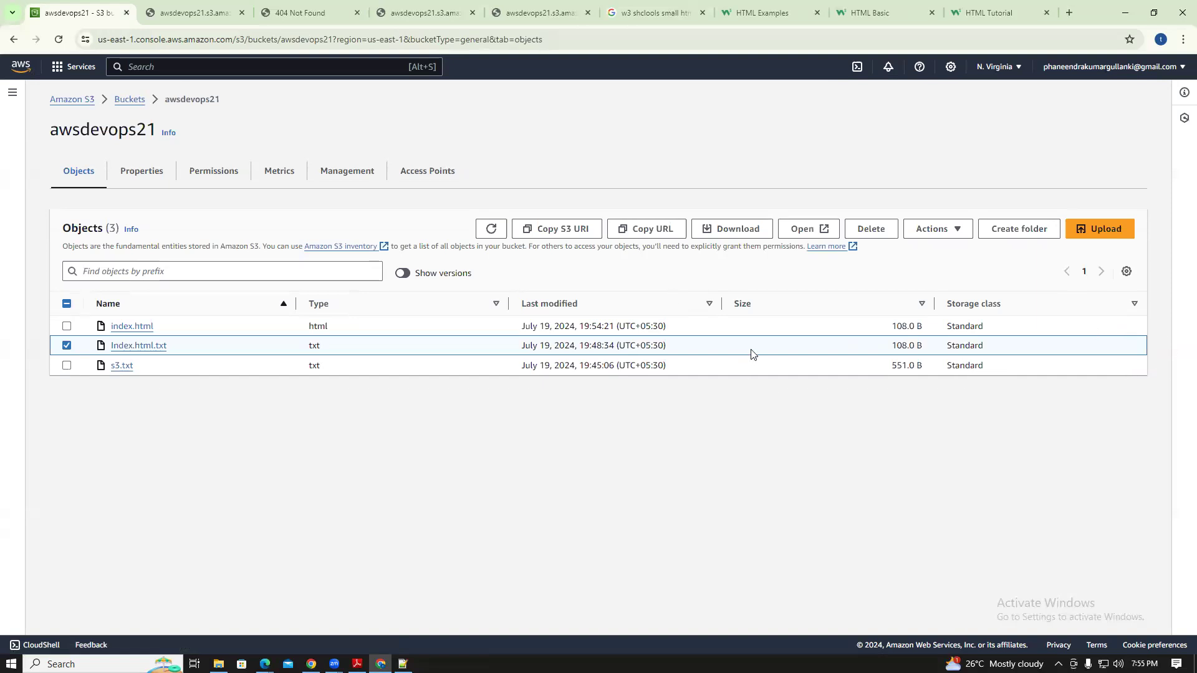
left_click(872, 230)
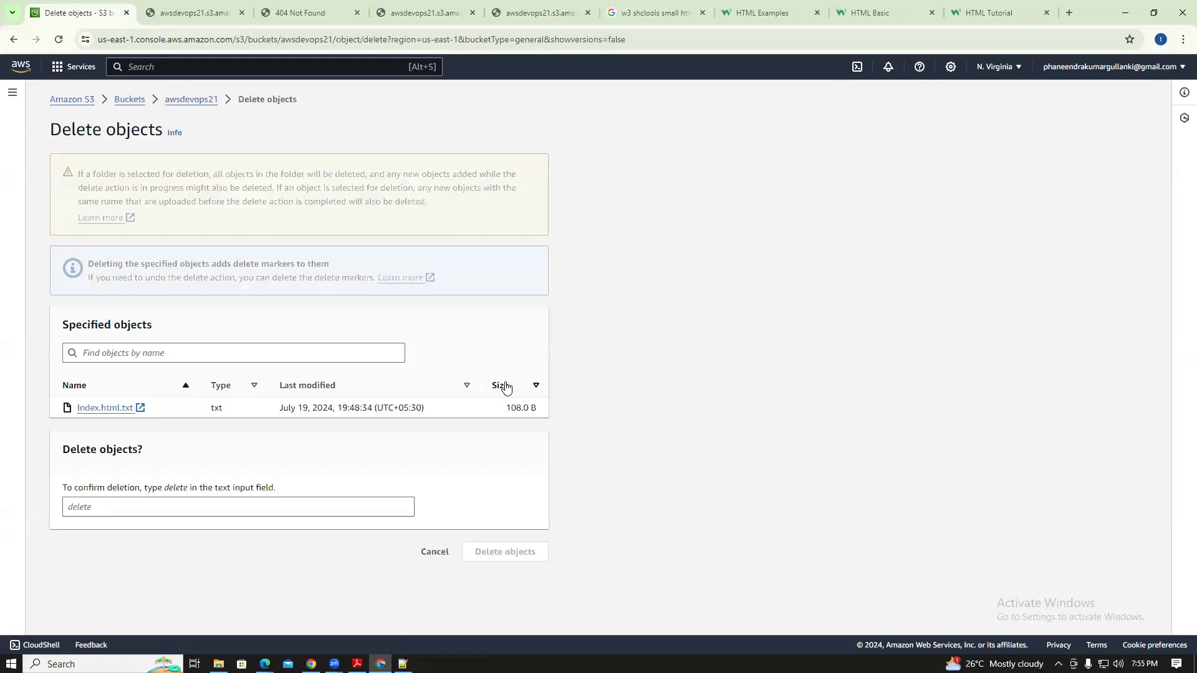
left_click(129, 508)
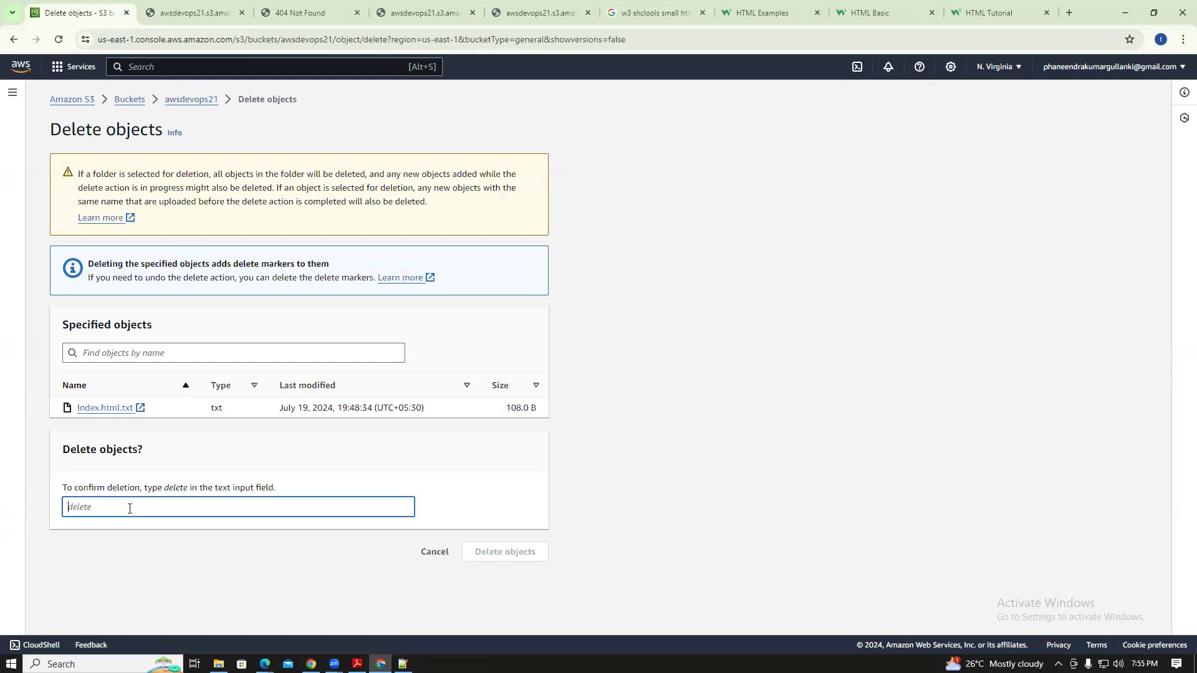
type("delete")
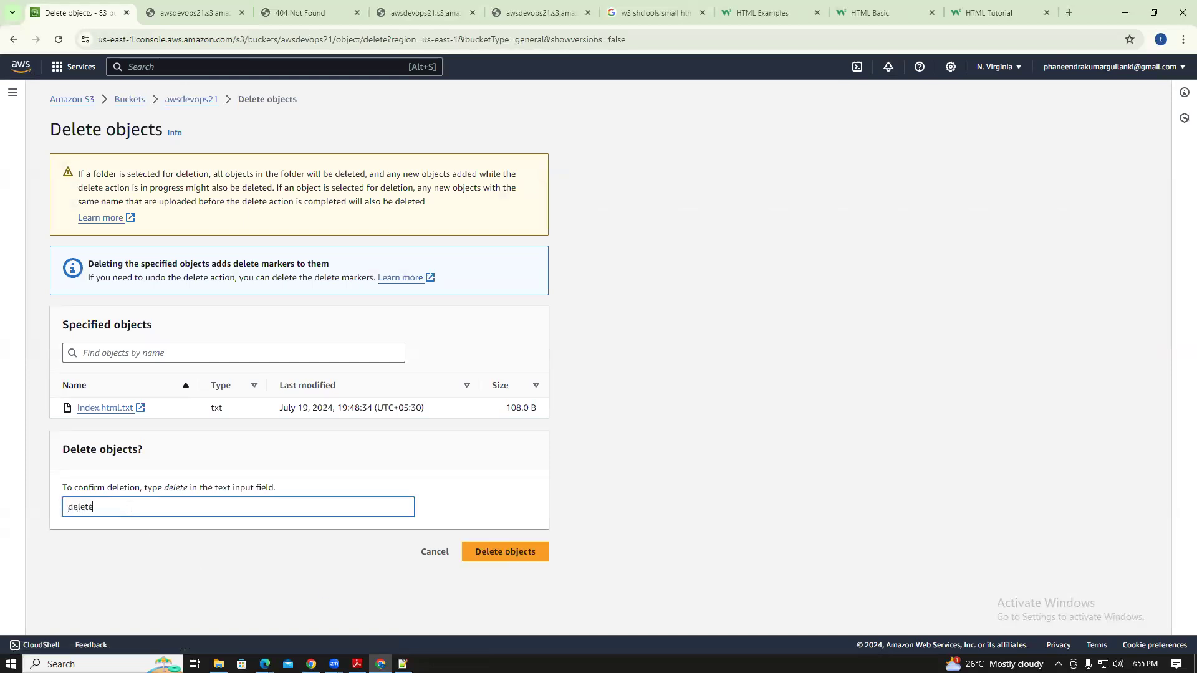
left_click(485, 557)
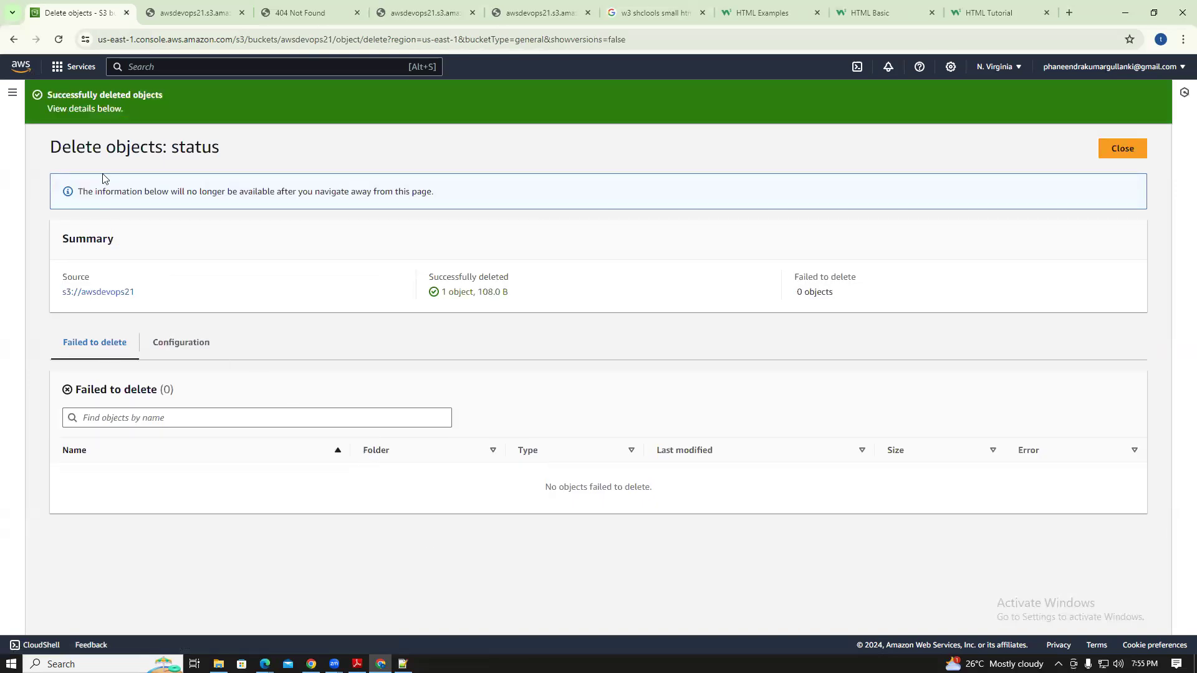
left_click(14, 40)
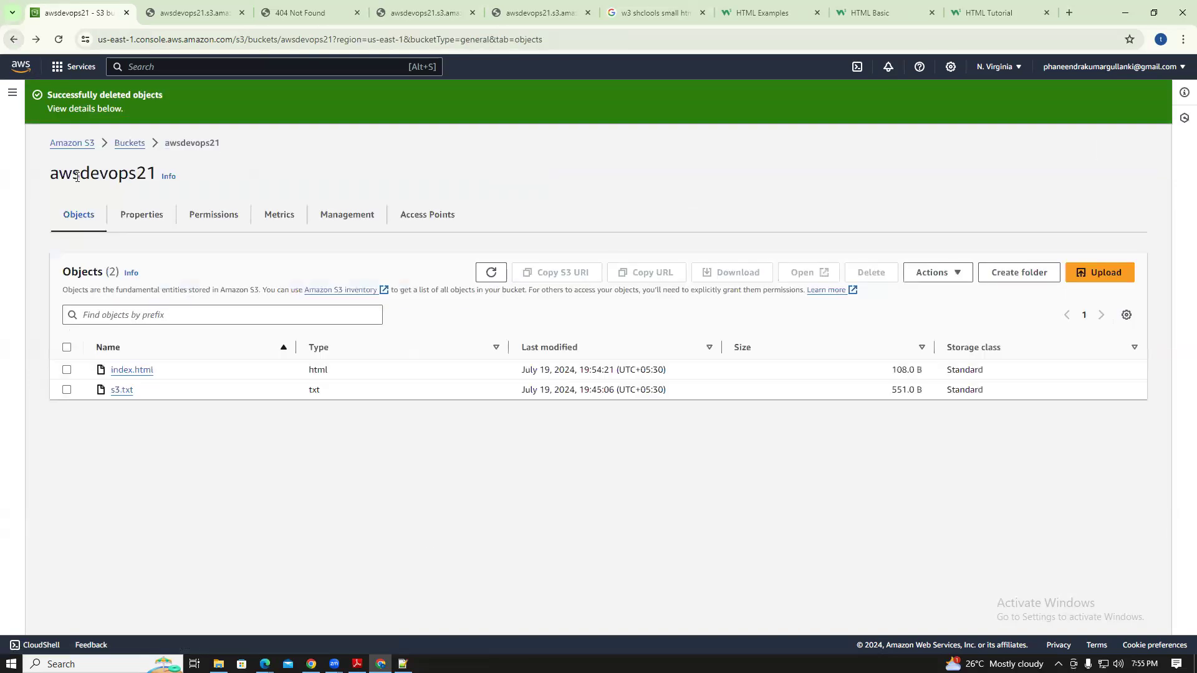
Grant Everyone Read on index.html's object and object ACL, and save the ACL
left_click(128, 370)
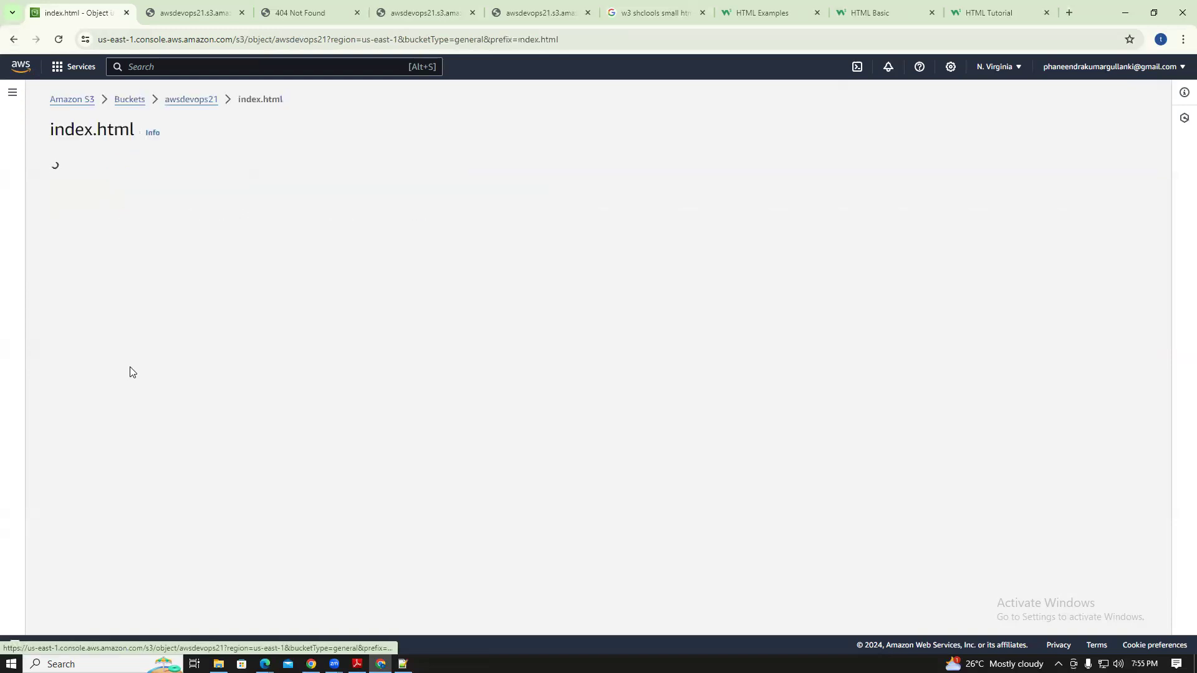
left_click(168, 187)
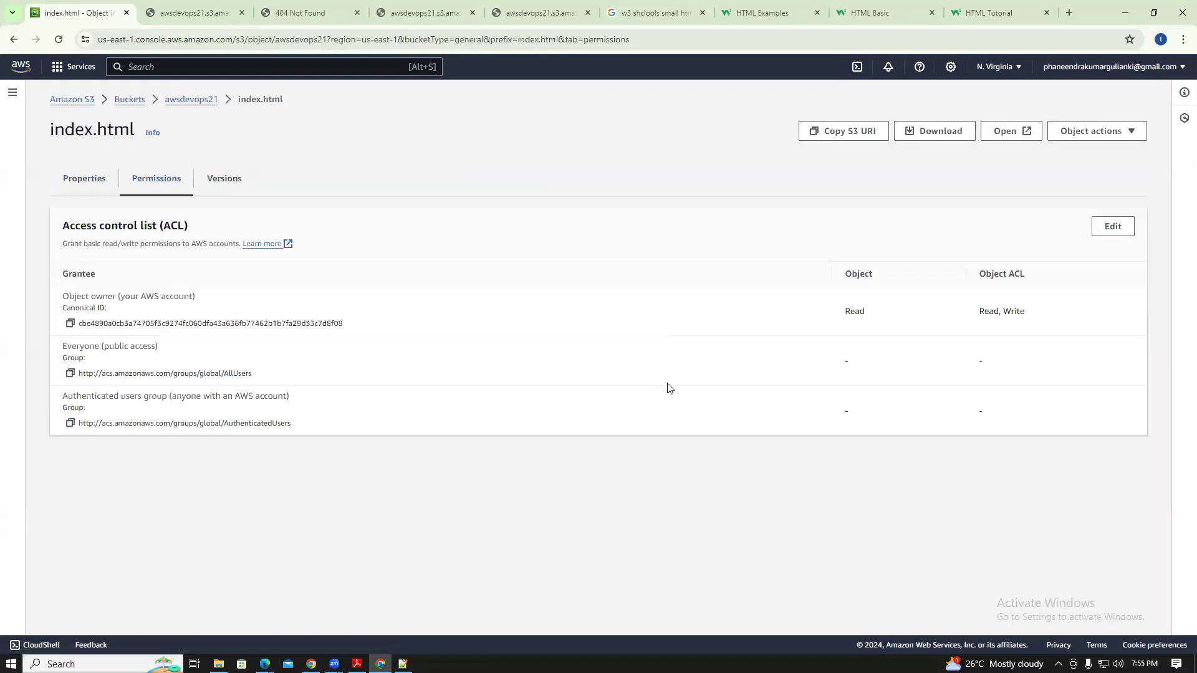
left_click(1108, 228)
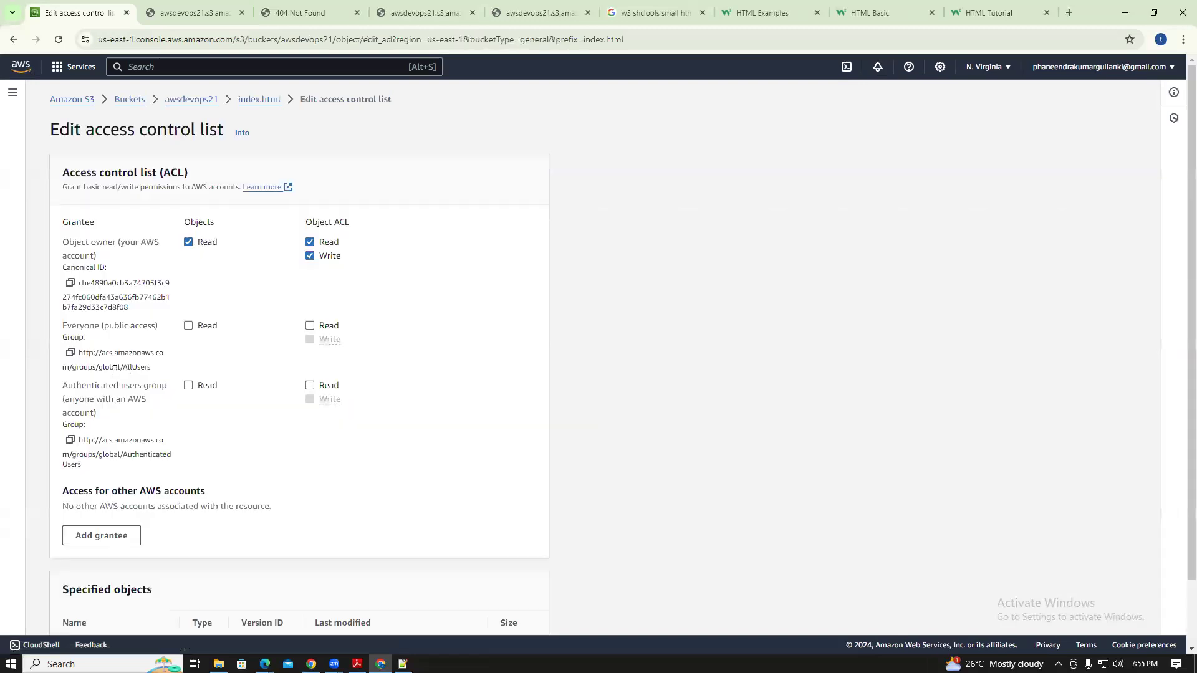
left_click(188, 325)
left_click(309, 326)
left_click(94, 553)
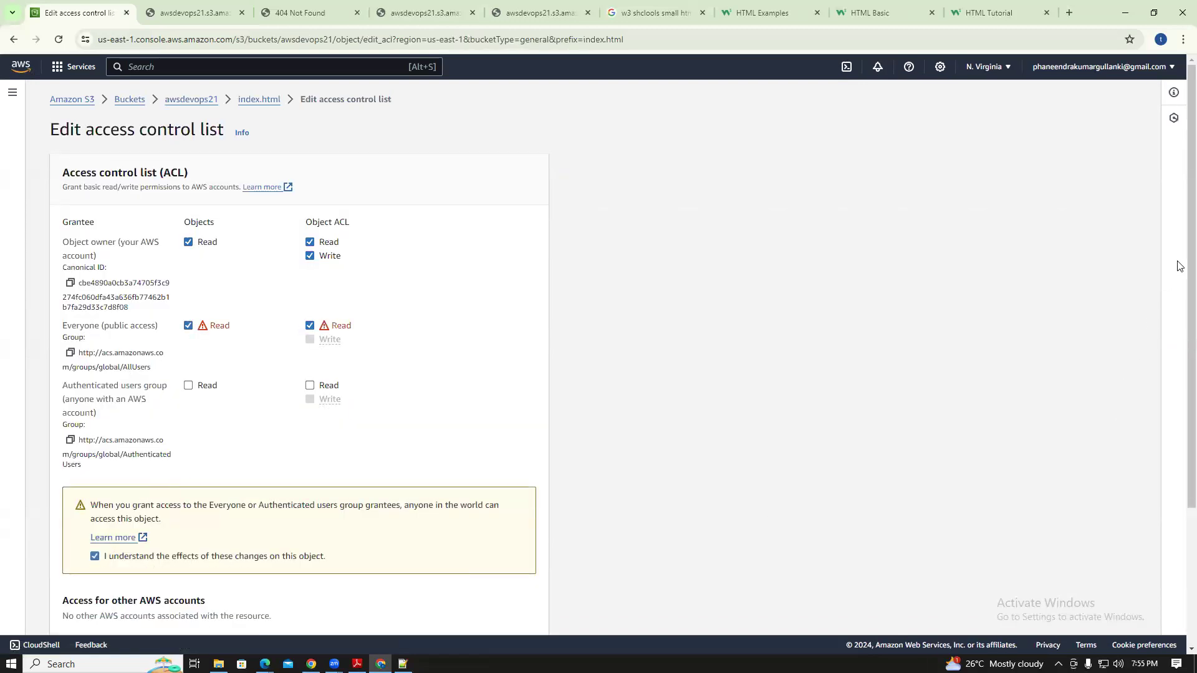
scroll(1178, 245, "down", 3)
left_click(499, 603)
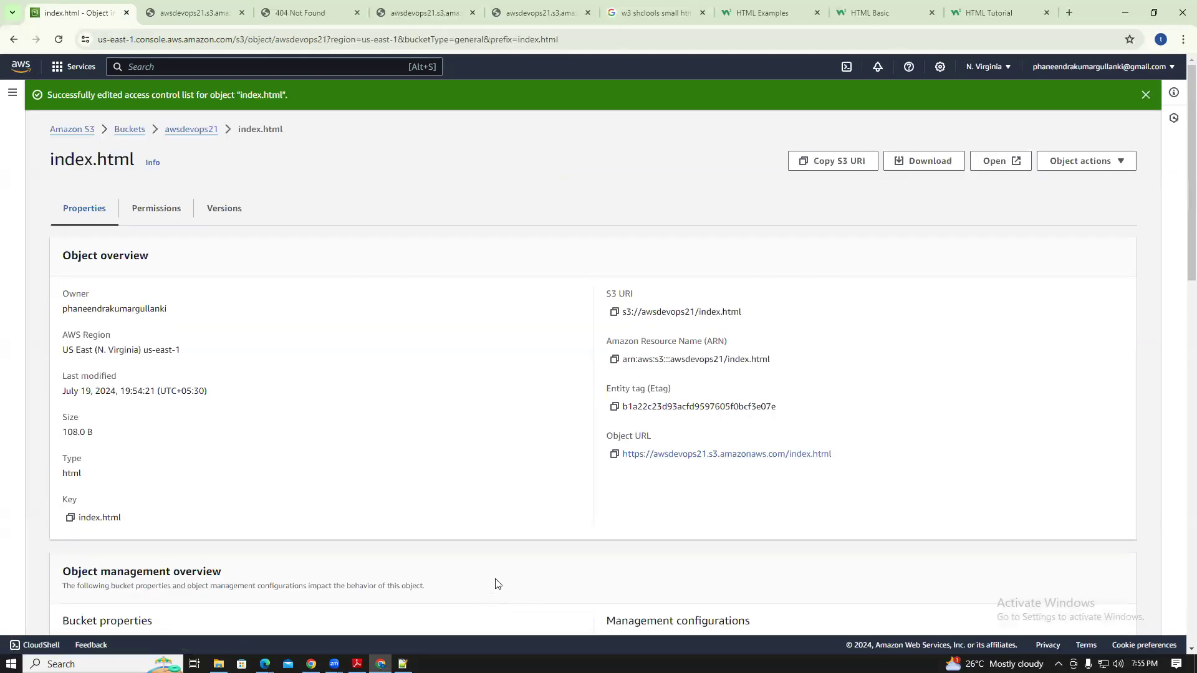
Open awsdevops21's static website endpoint from Properties; it returns 404 NoSuchKey for Index.html
left_click(127, 137)
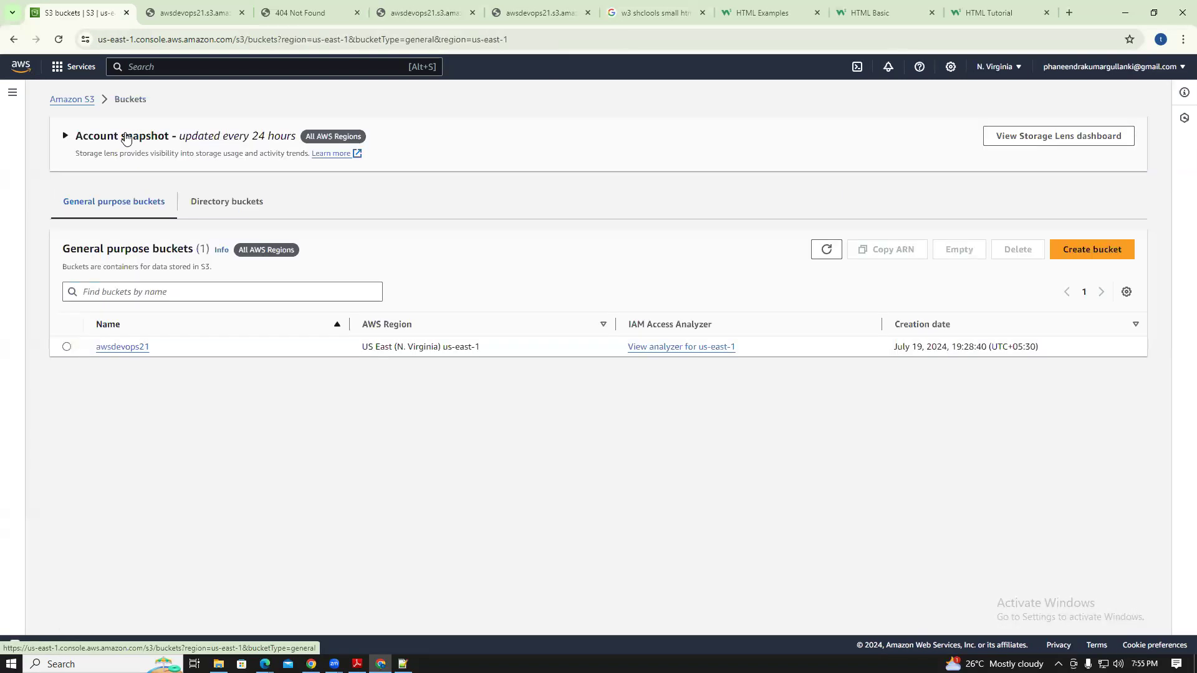
left_click(123, 346)
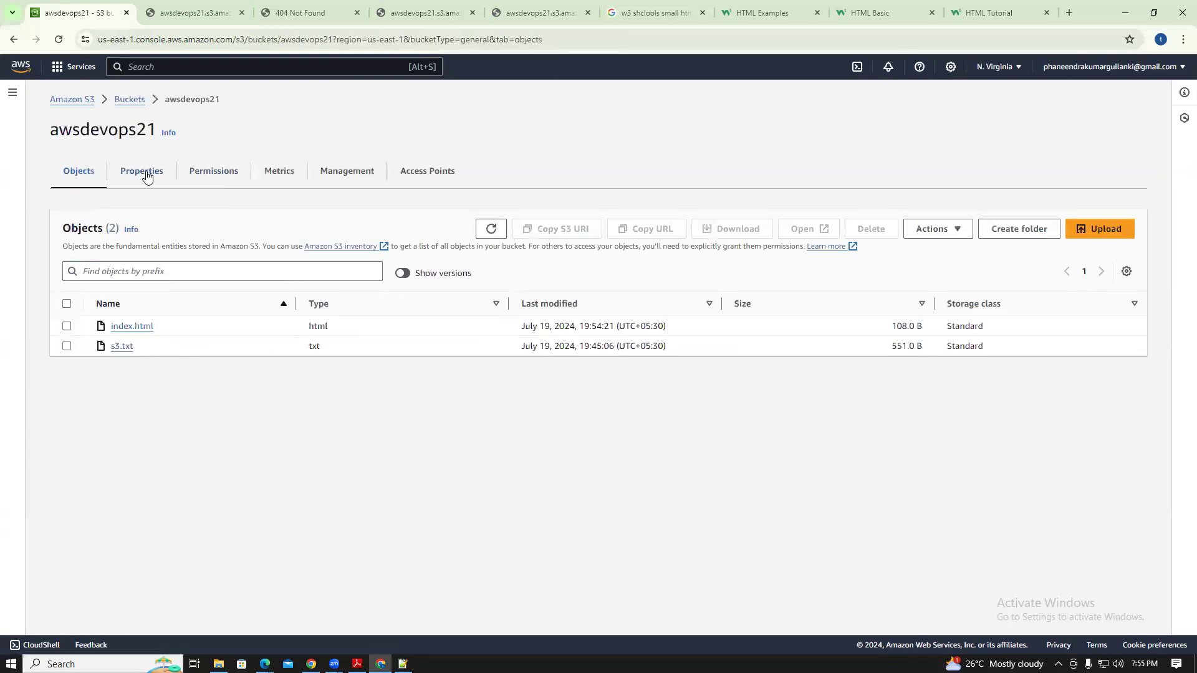
left_click(147, 177)
scroll(1179, 214, "down", 2)
scroll(1179, 213, "down", 20)
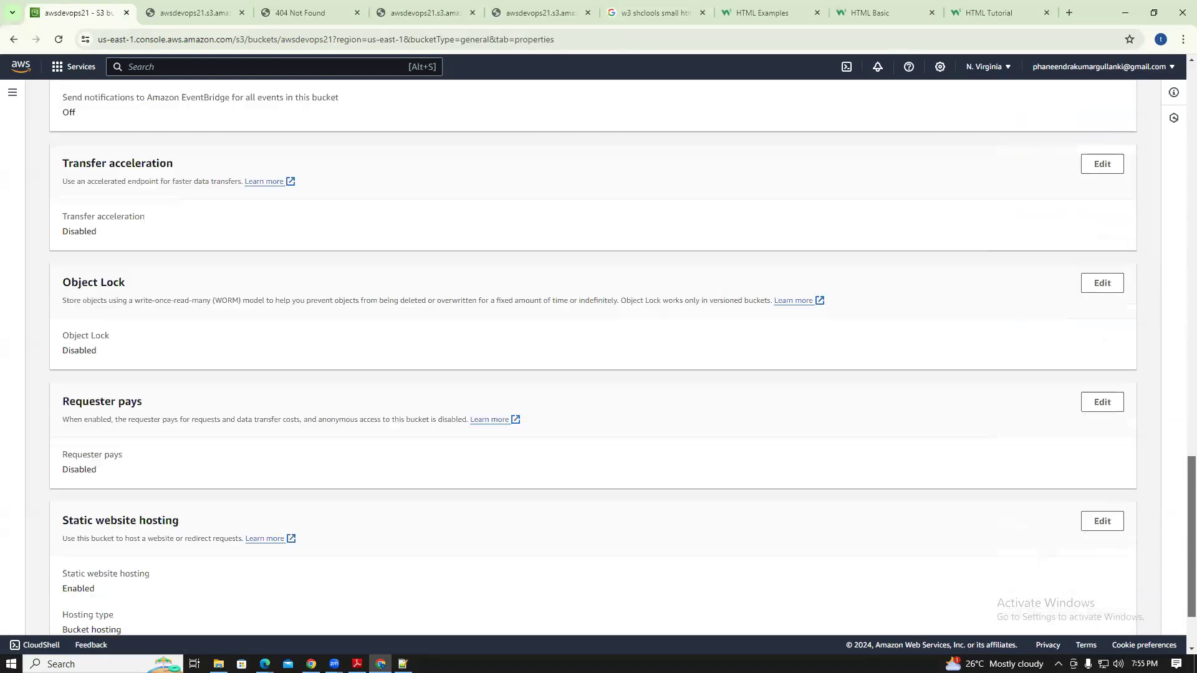
scroll(1121, 539, "down", 2)
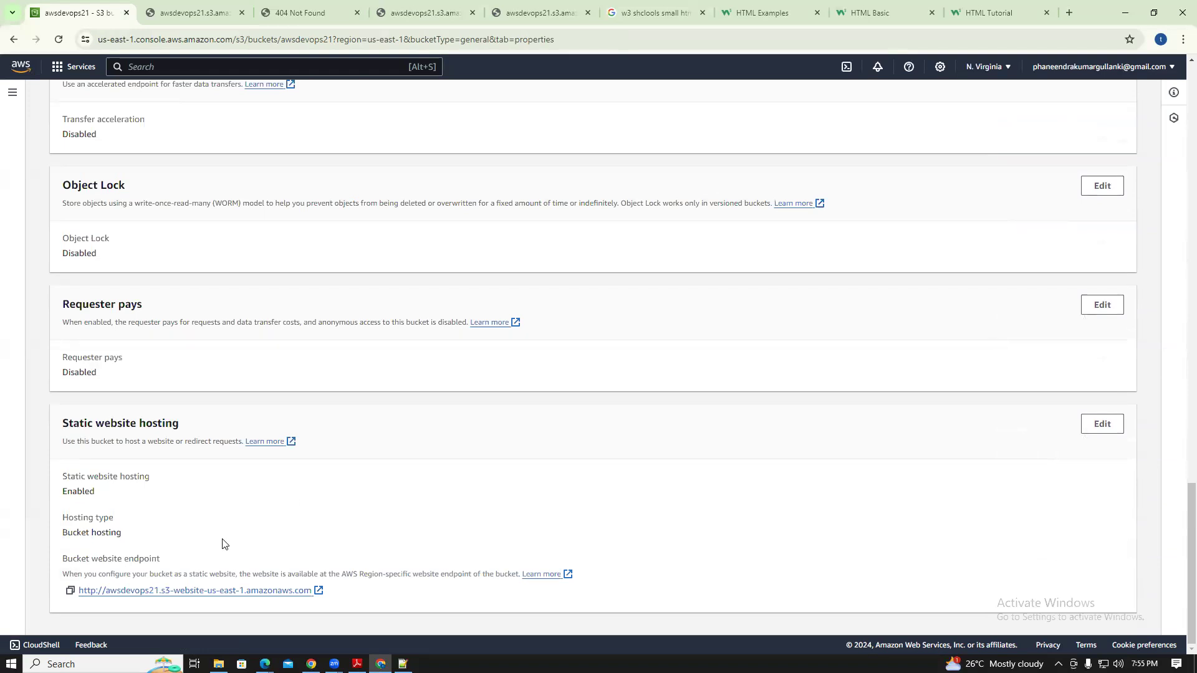
left_click(226, 592)
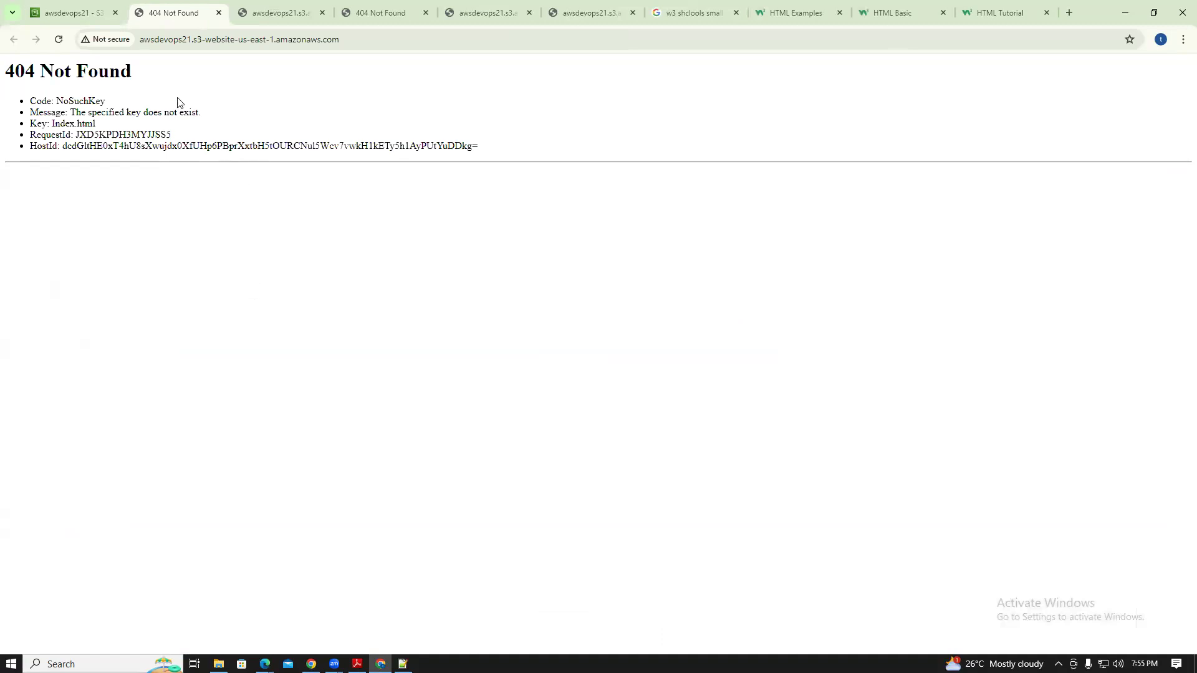
left_click(365, 39)
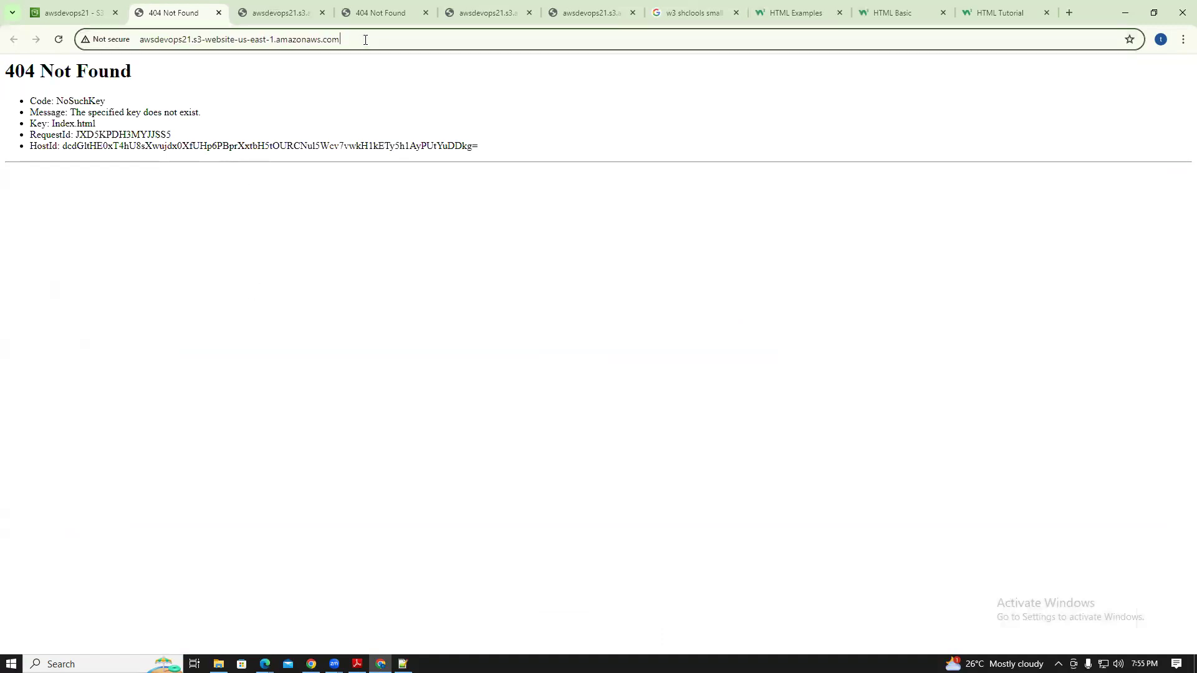
left_click(78, 11)
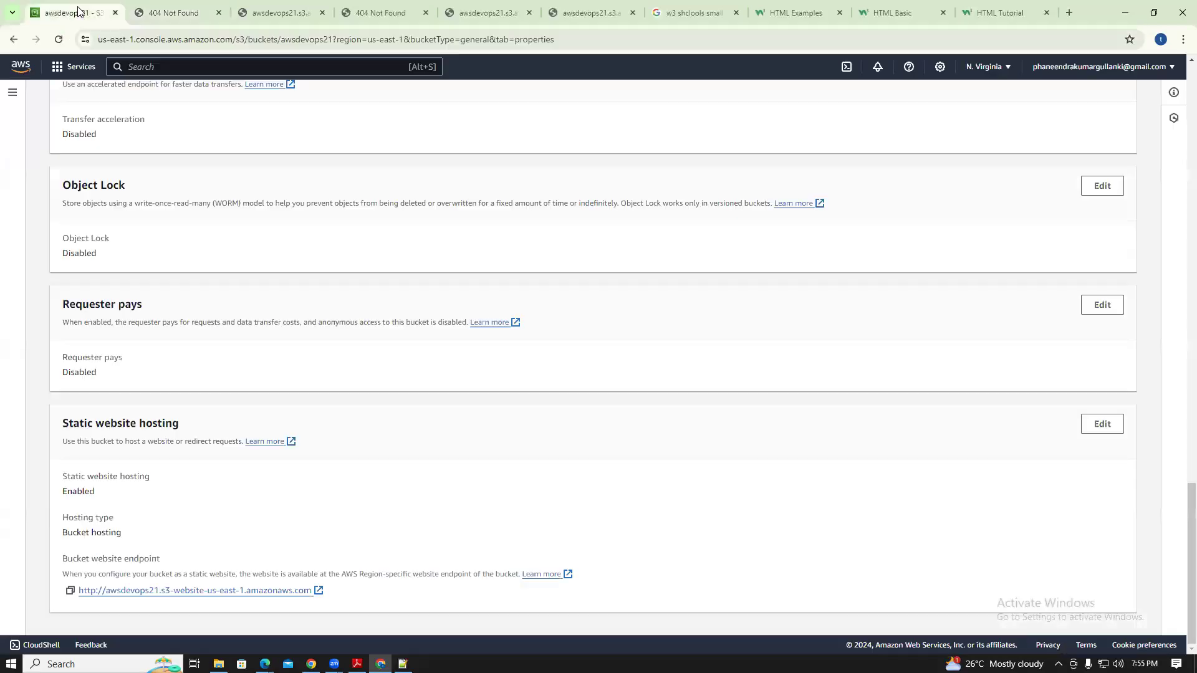
Change the static website hosting index document from Index.html to lowercase index.html and save
mouse_move(1191, 508)
left_mouse_down()
mouse_move(1190, 91)
mouse_move(1190, 506)
left_mouse_up()
left_click(1097, 426)
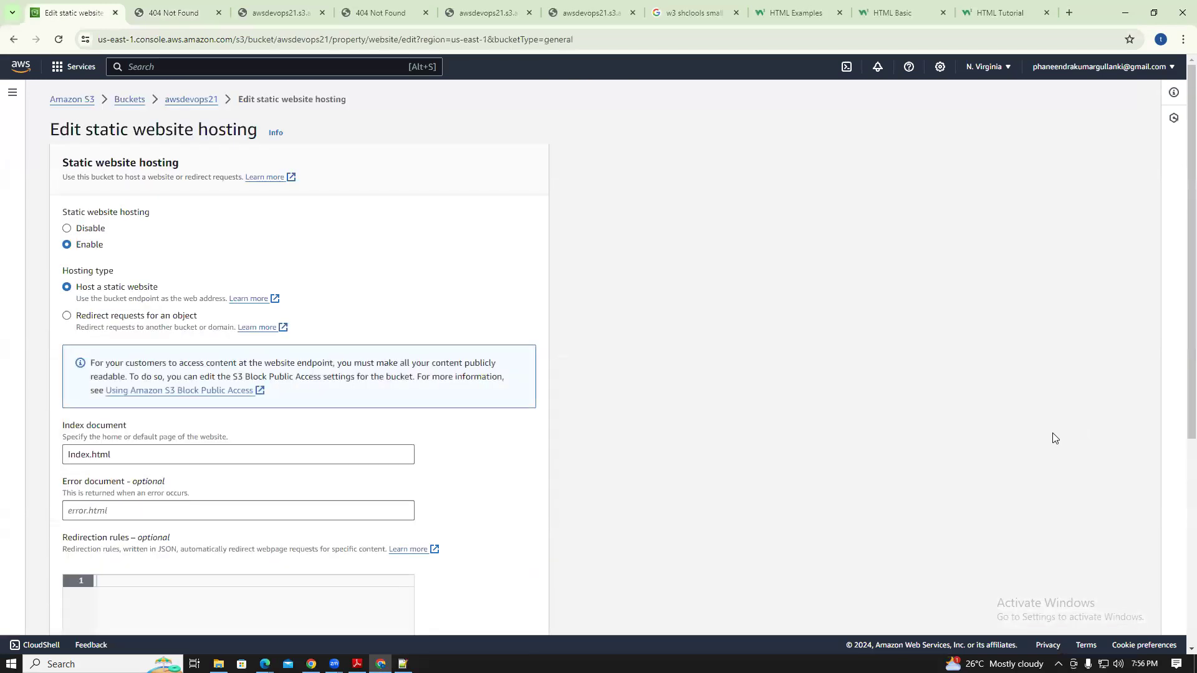
left_click(76, 454)
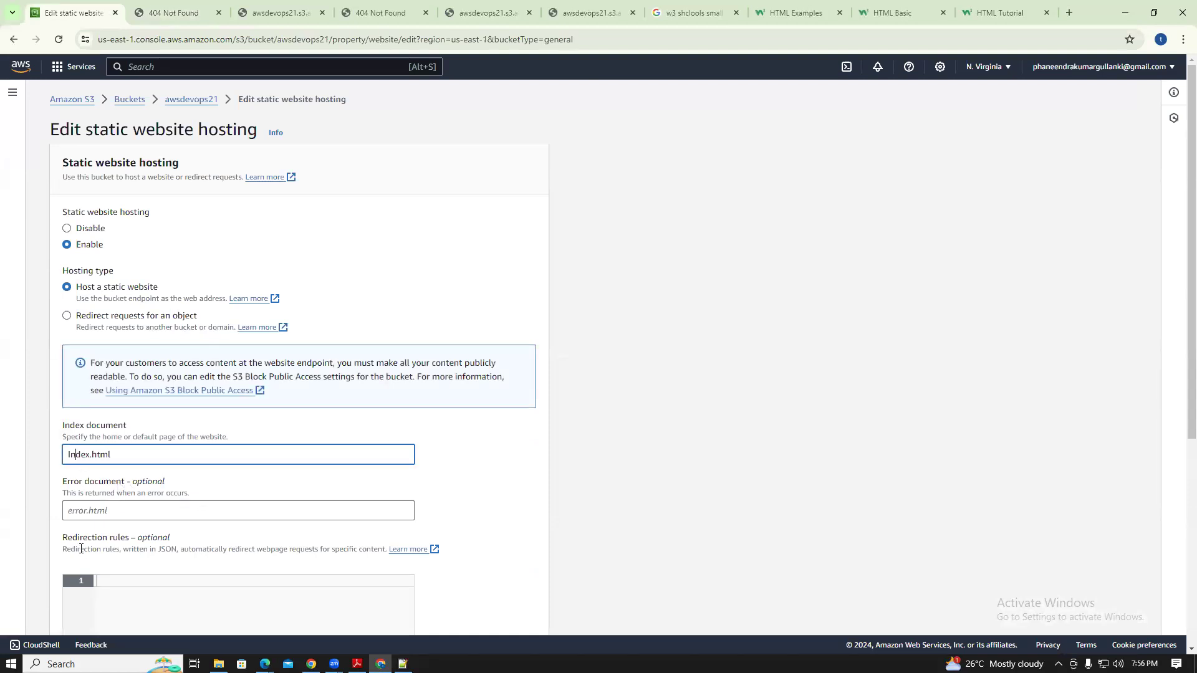
key("BackSpace")
type("i")
key("Tab")
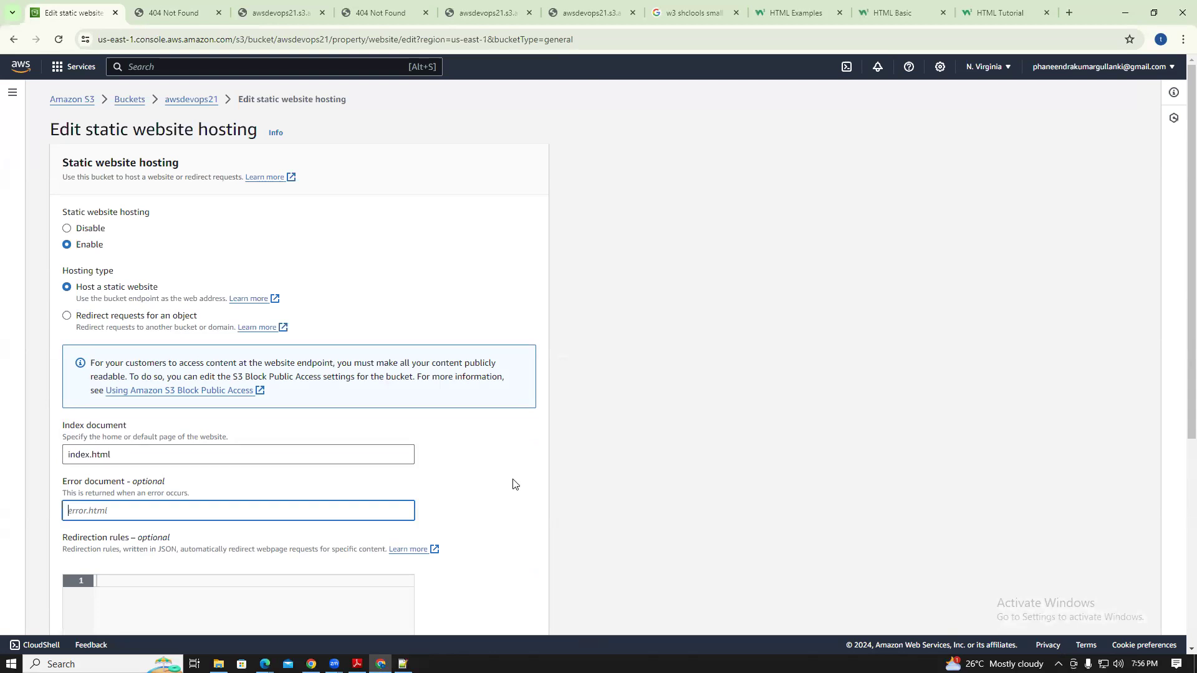
scroll(1180, 313, "down", 5)
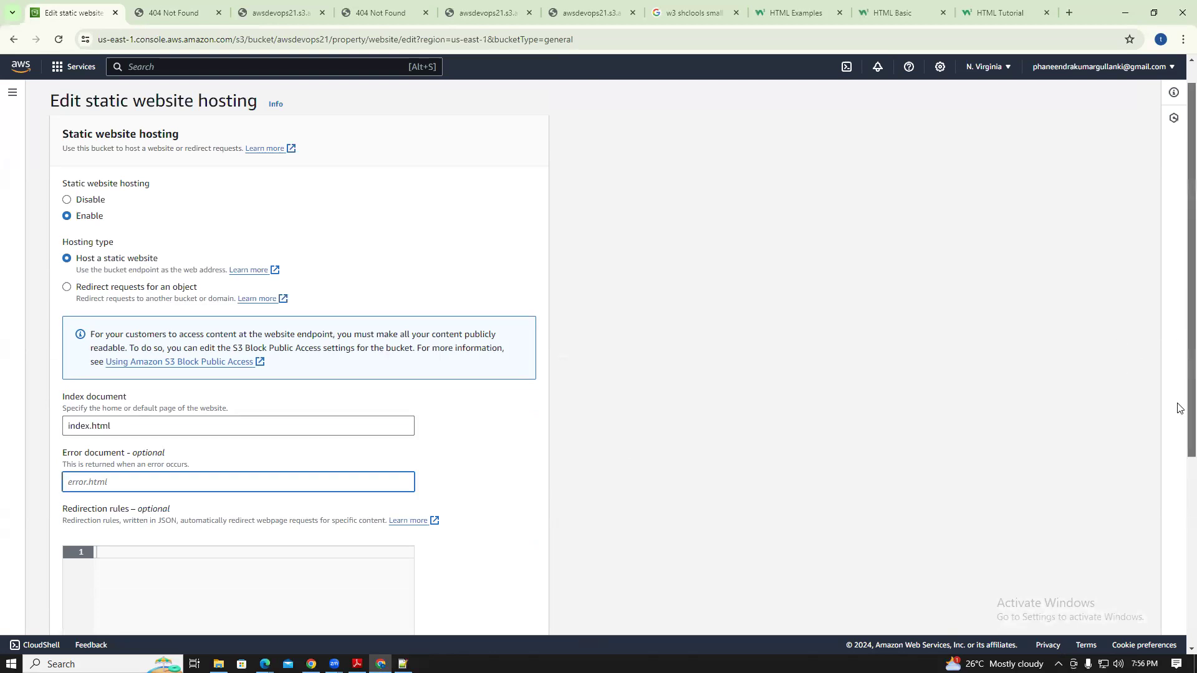
left_click(527, 614)
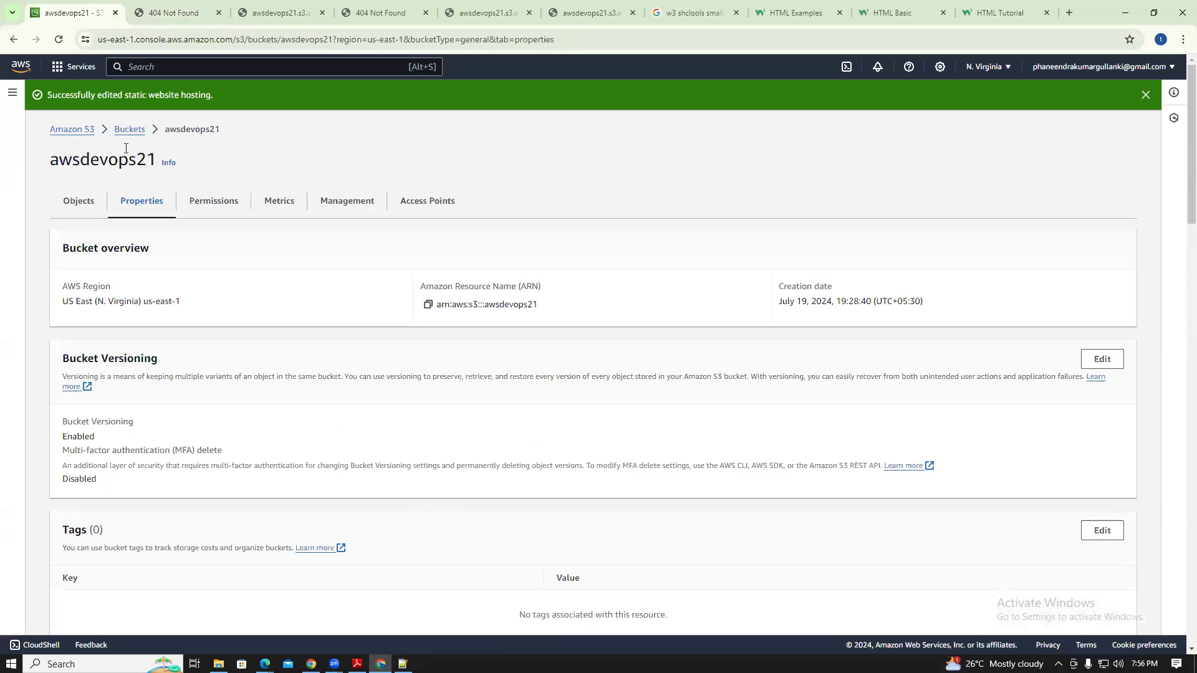
Return to awsdevops21's Properties and scroll down to Static website hosting
left_click(127, 130)
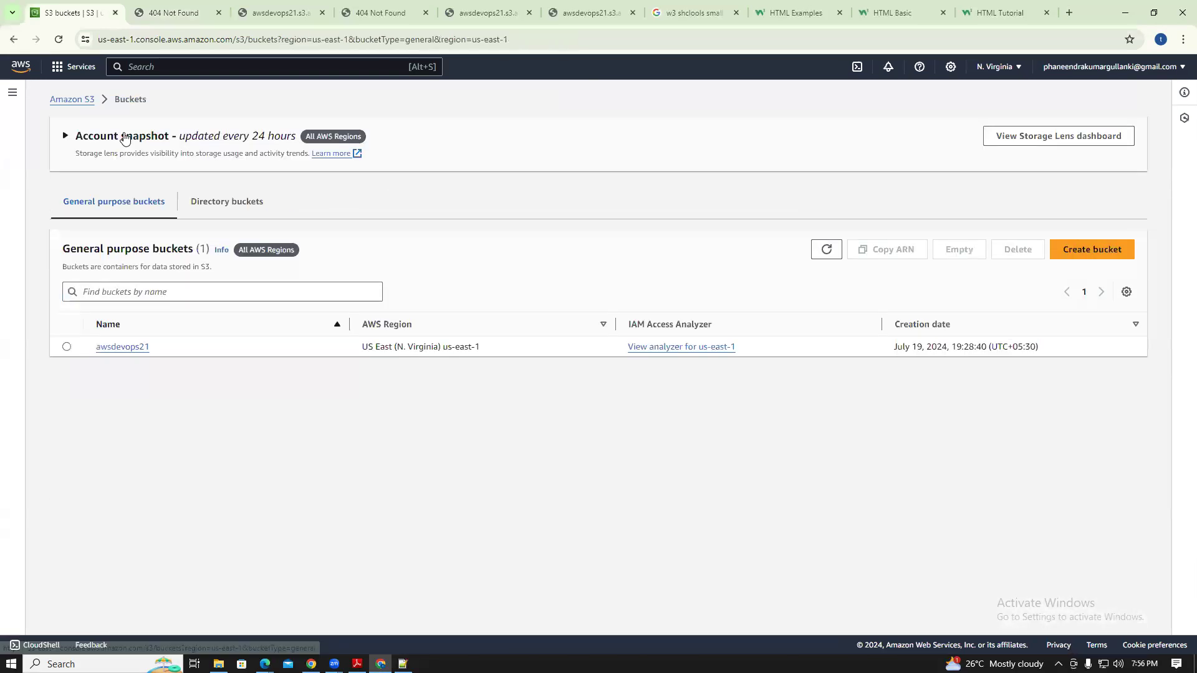
left_click(123, 353)
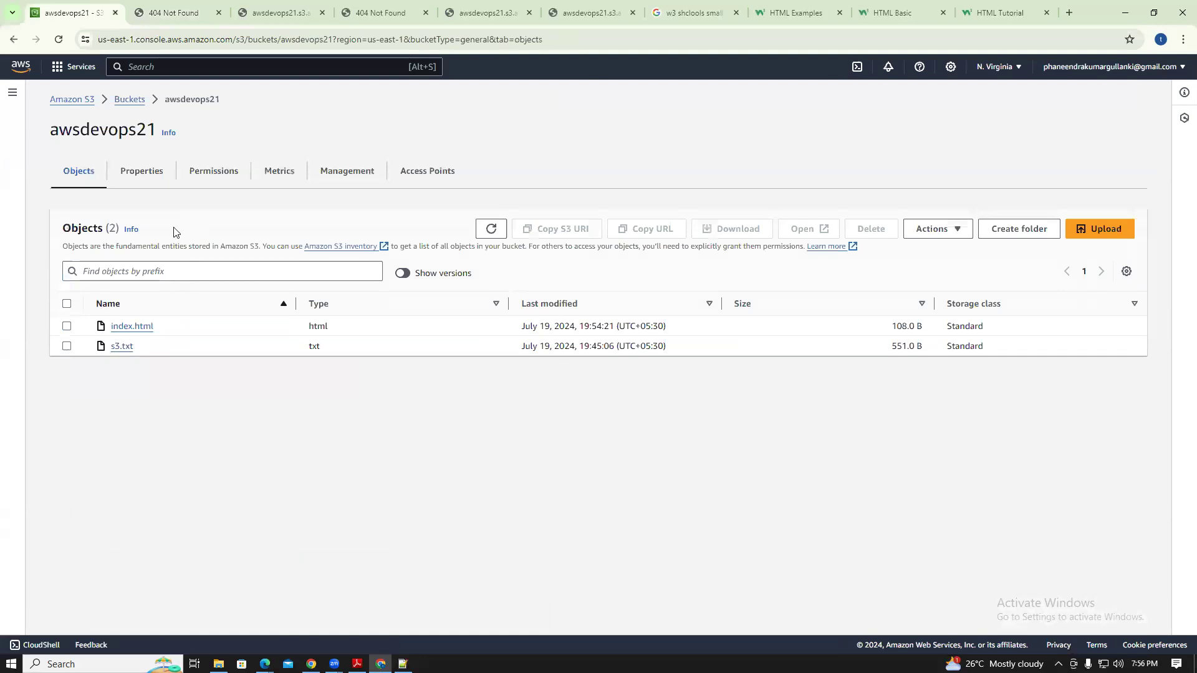
left_click(154, 178)
scroll(259, 524, "down", 20)
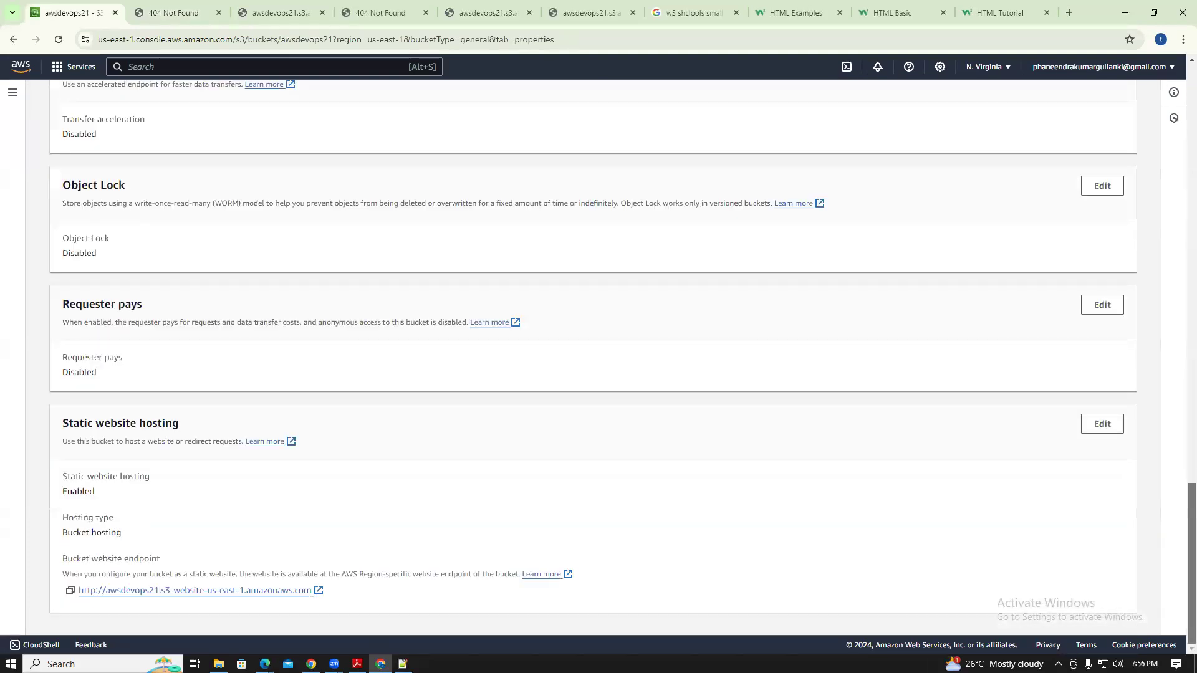
Open the bucket website endpoint and select its My First Heading and paragraph text
left_click(219, 591)
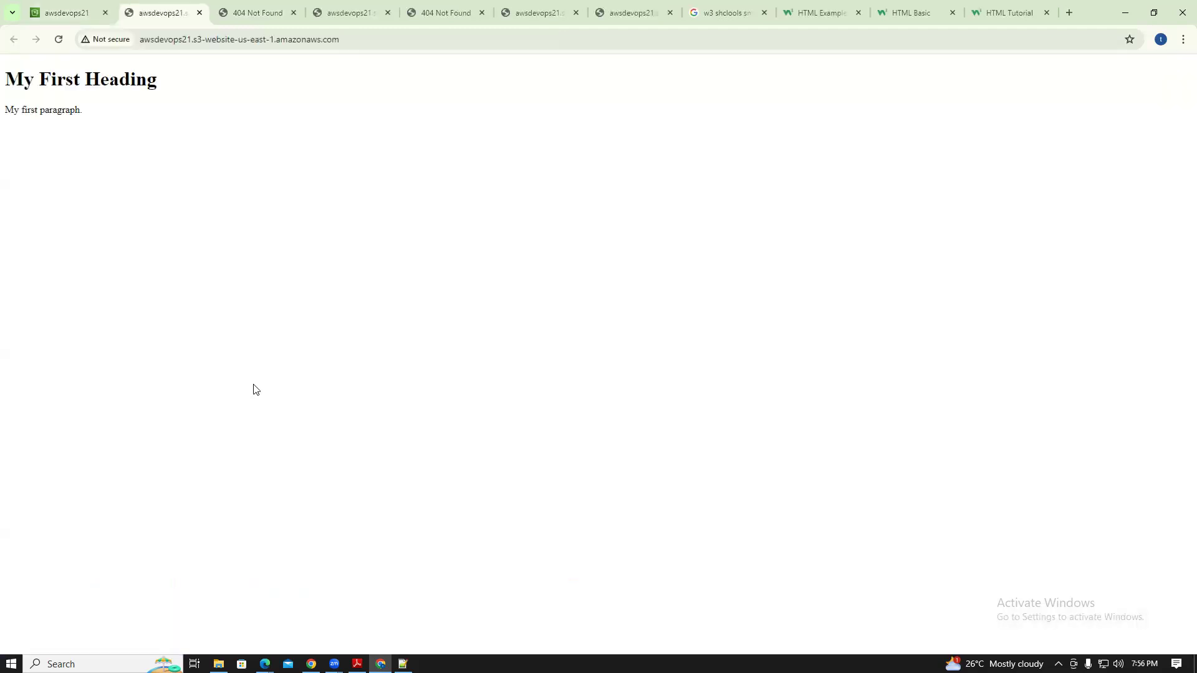
left_click_drag(84, 113, 6, 76)
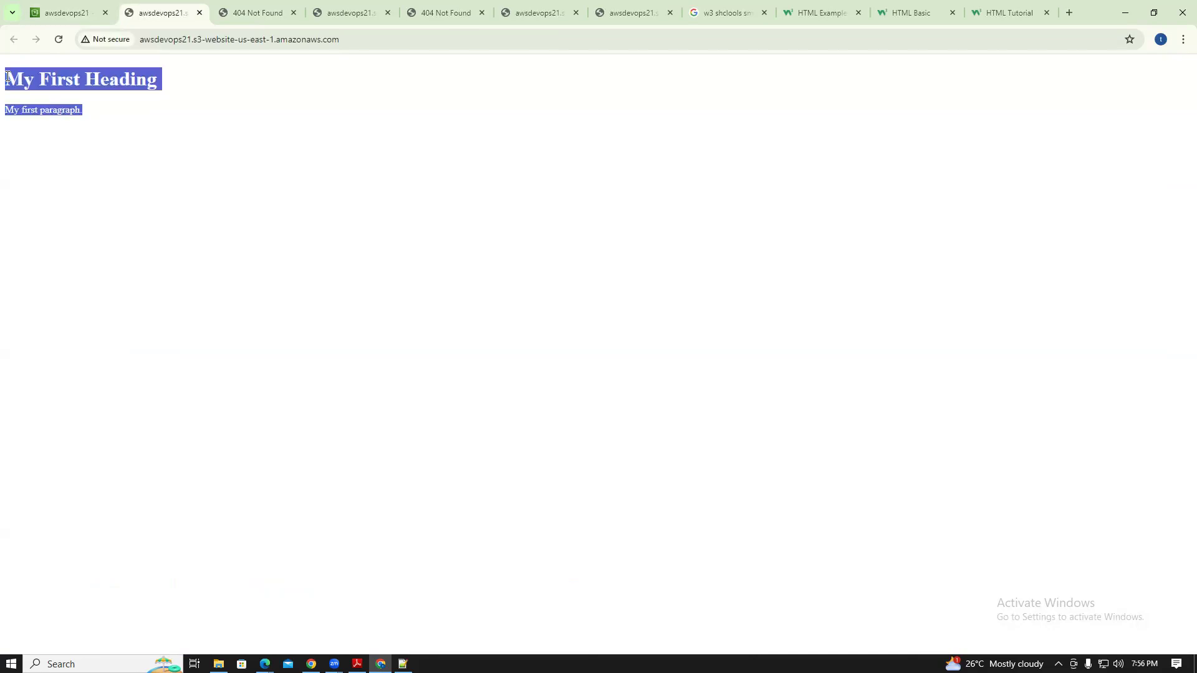
left_click_drag(91, 110, 7, 79)
left_click(68, 125)
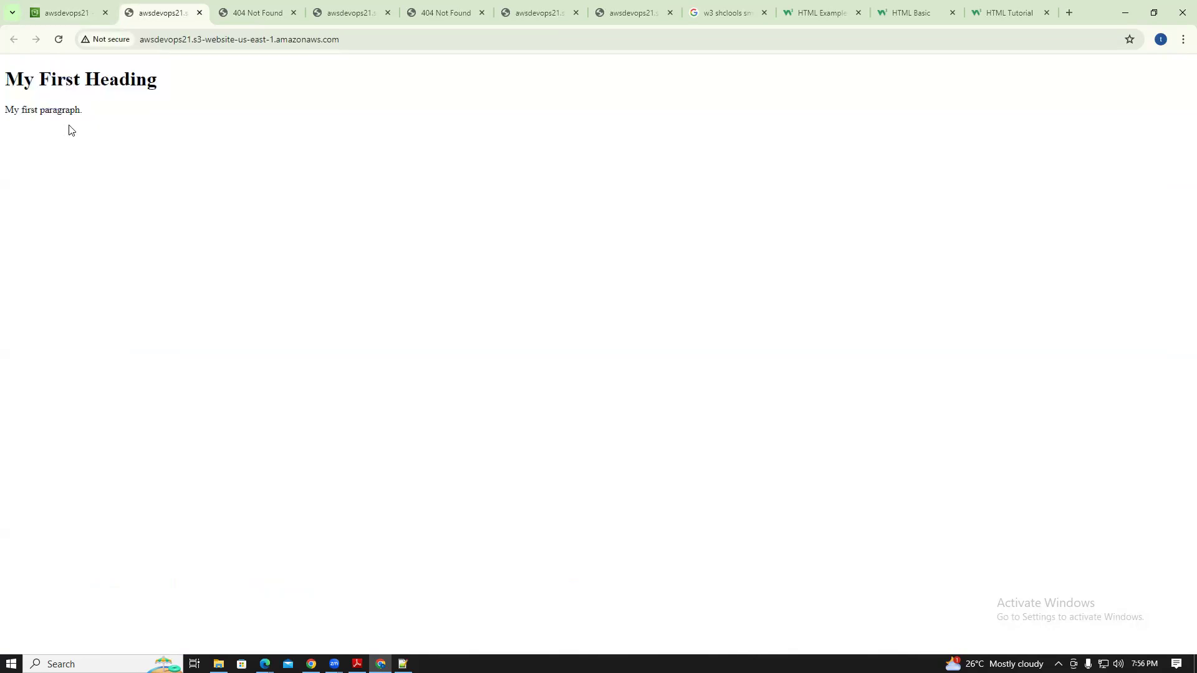
left_click_drag(83, 112, 6, 80)
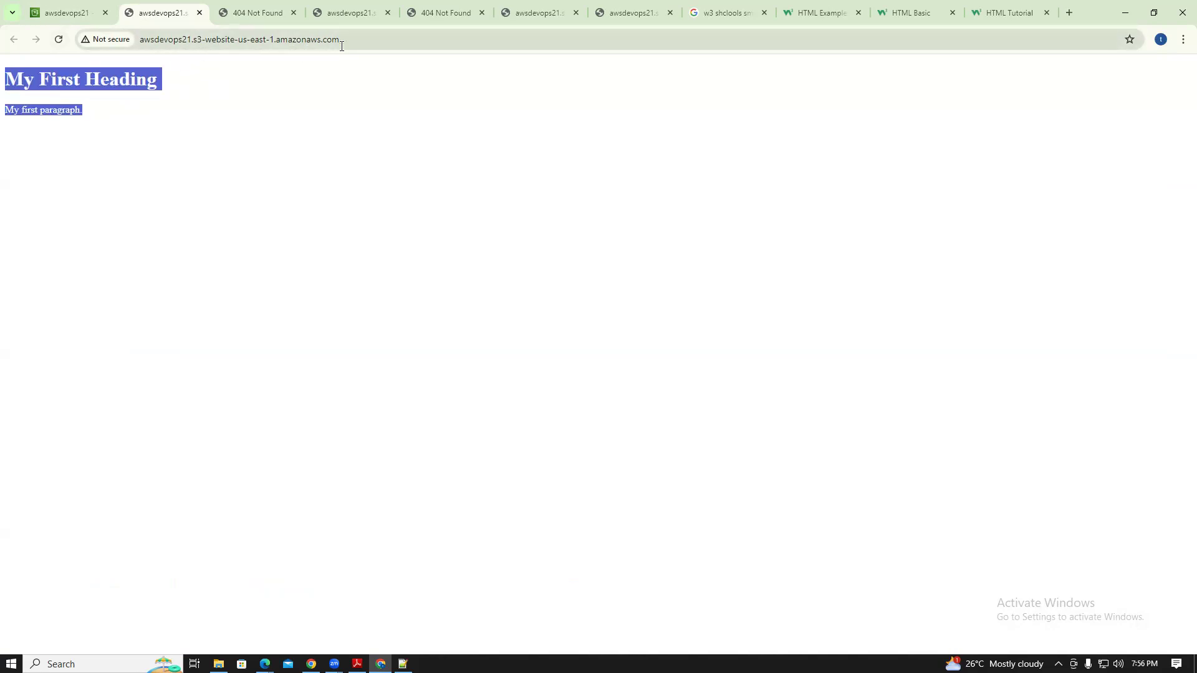
left_click_drag(363, 37, 143, 50)
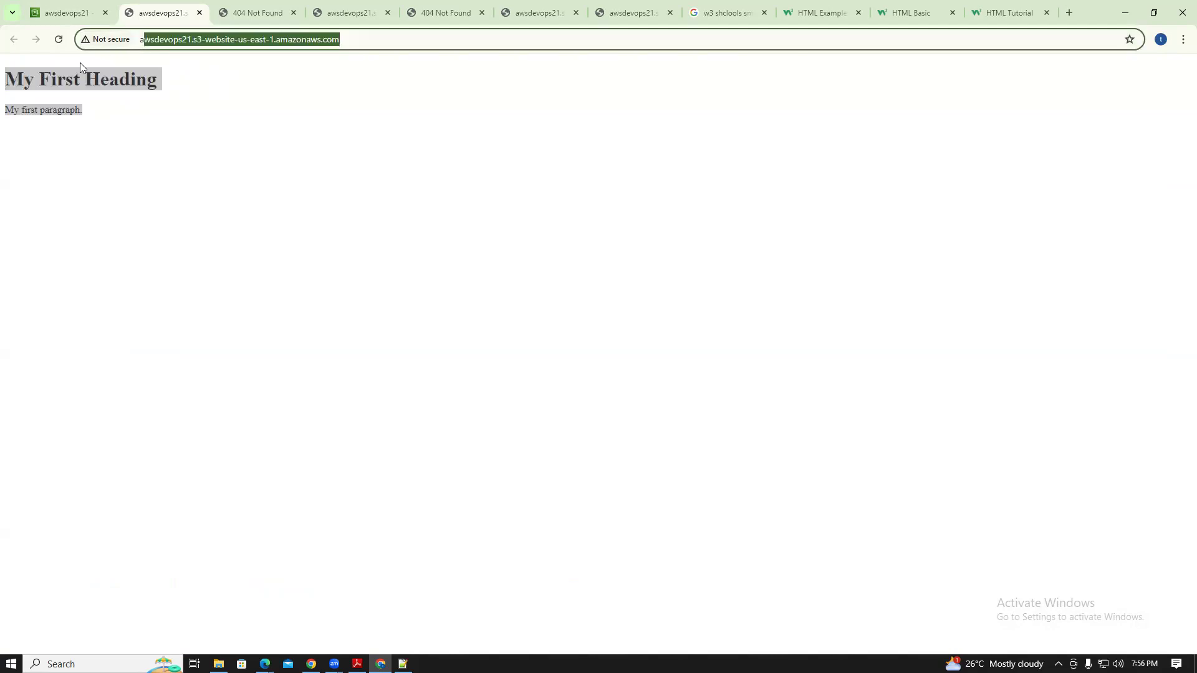
left_click(151, 143)
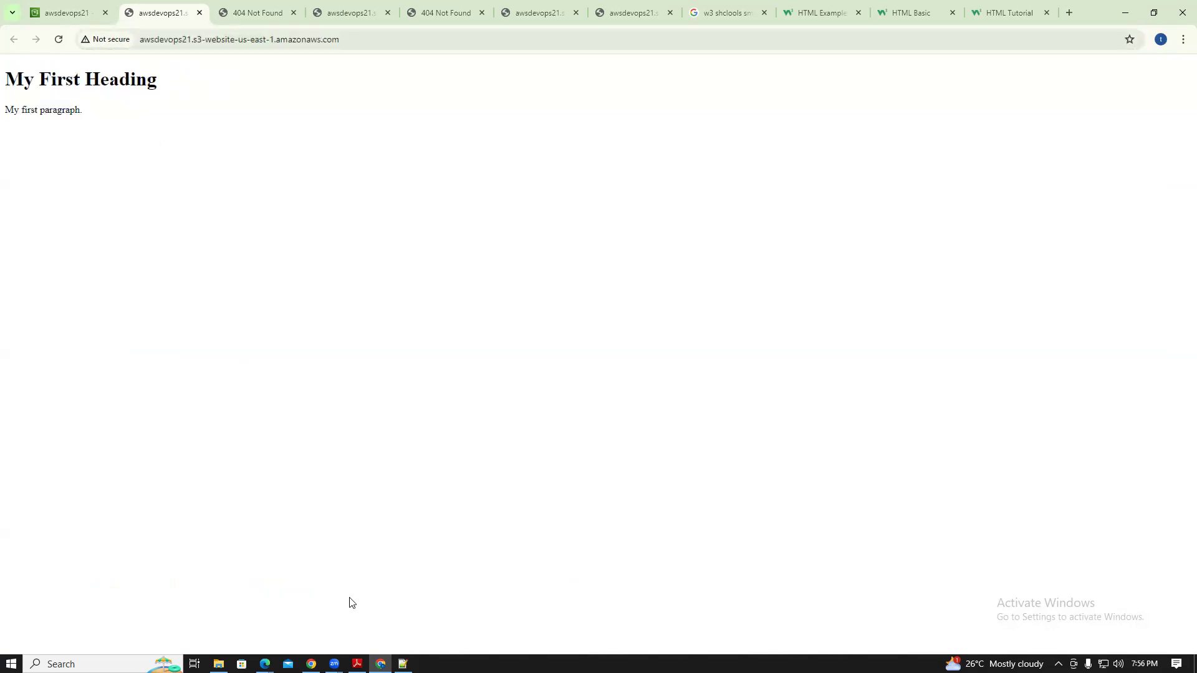
Glance at the website files folder in File Explorer, then return to the site in Chrome
left_click(219, 664)
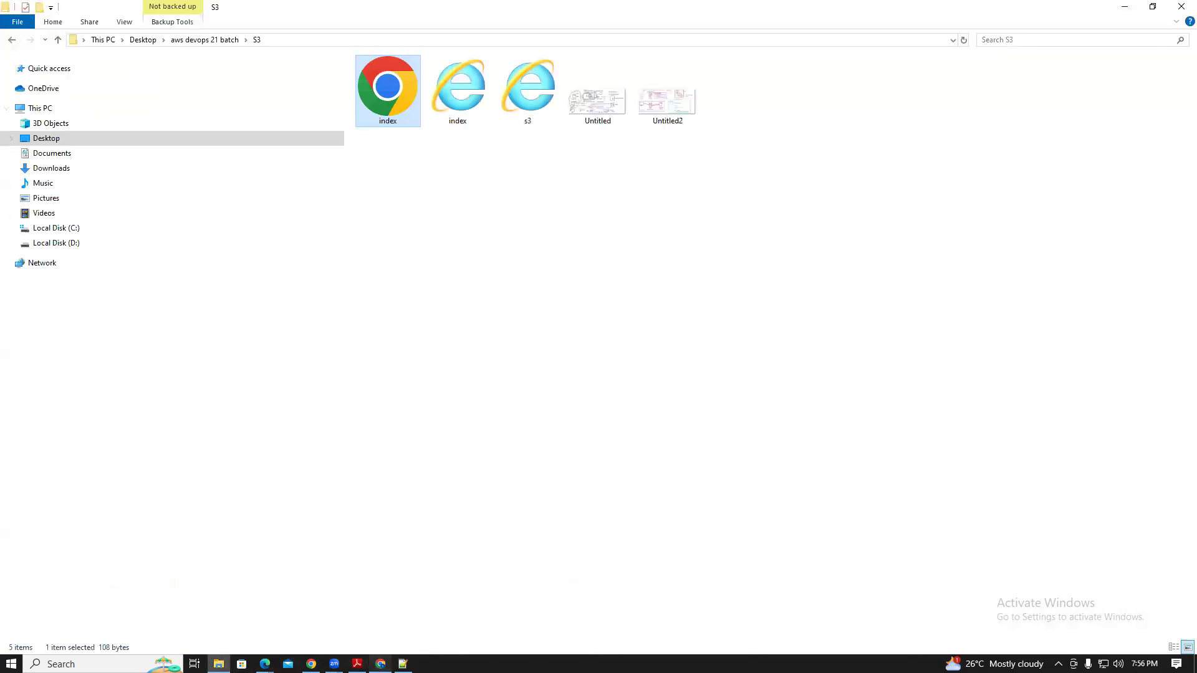
mouse_move(381, 664)
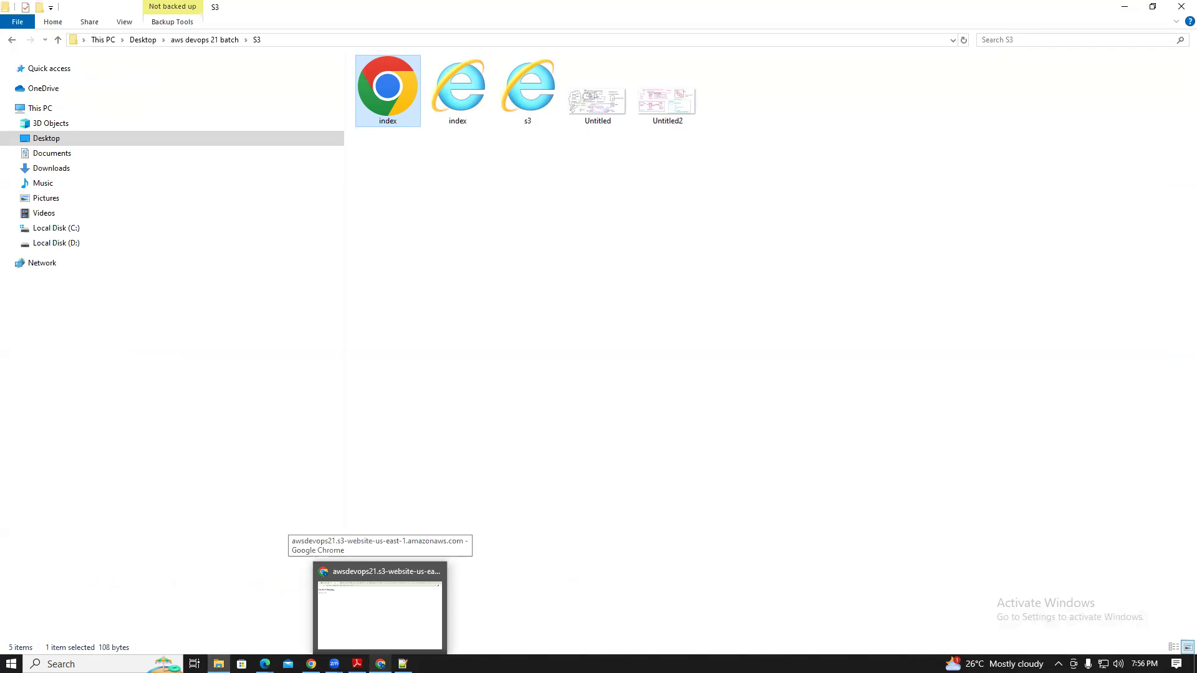
left_click(380, 664)
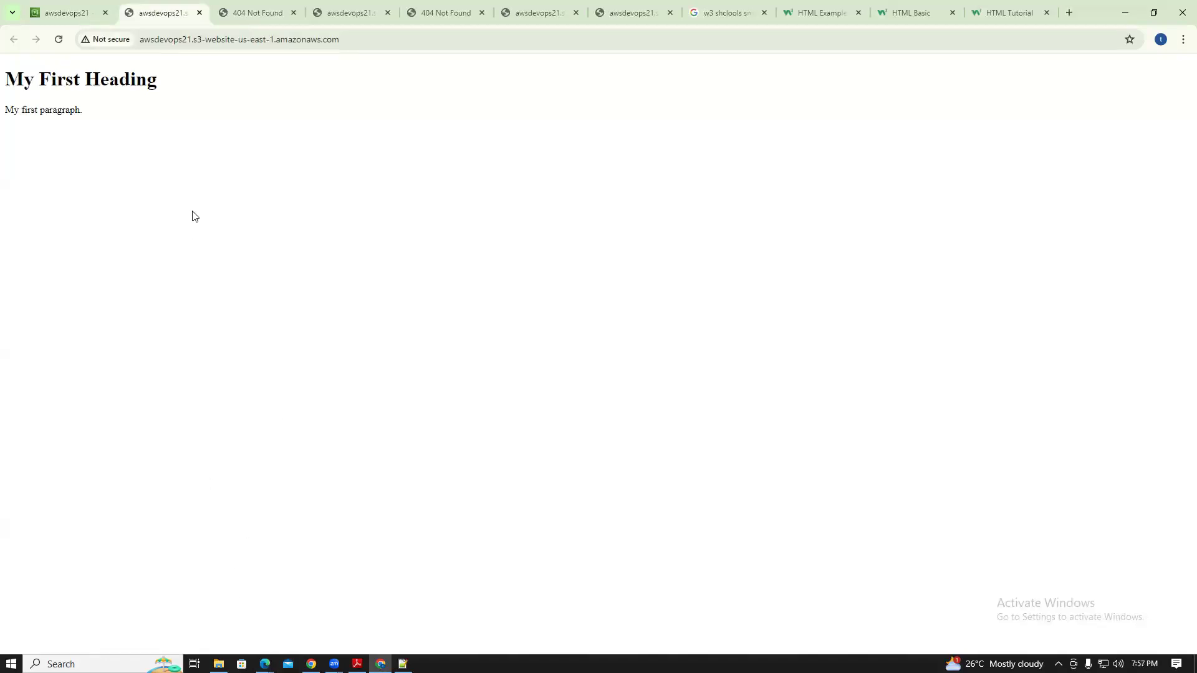
Go back through Buckets to the awsdevops21 bucket's object list
left_click(81, 11)
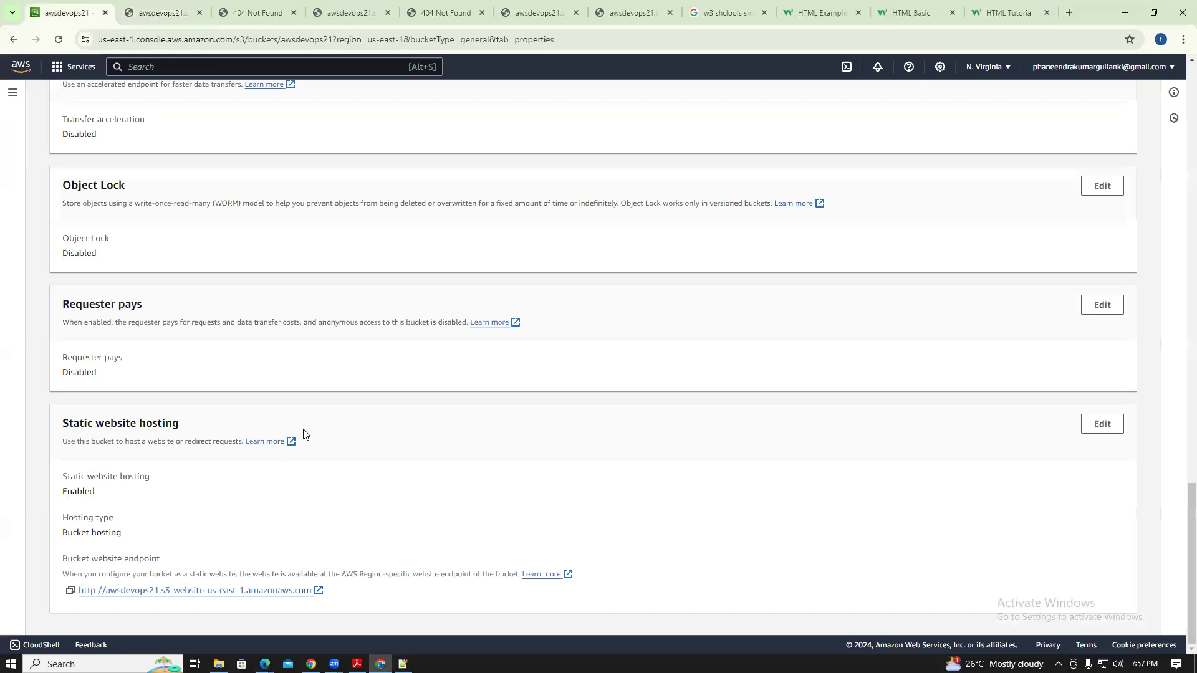
left_click_drag(1180, 502, 1178, 81)
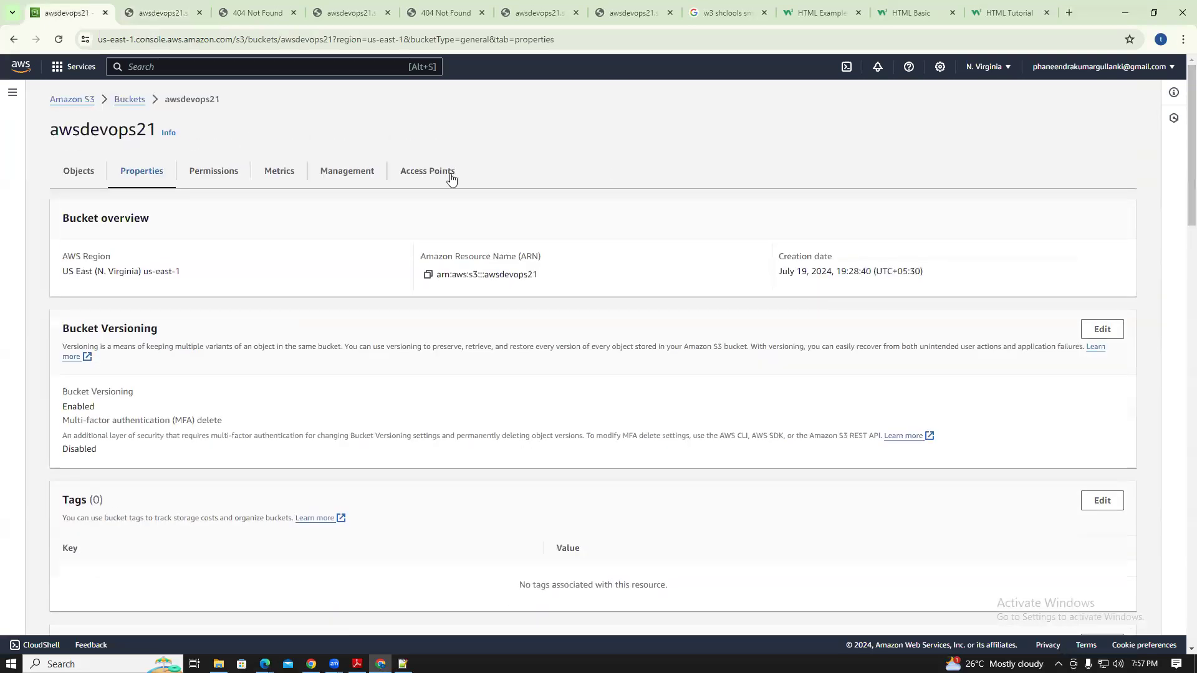
left_click(130, 102)
left_click(133, 347)
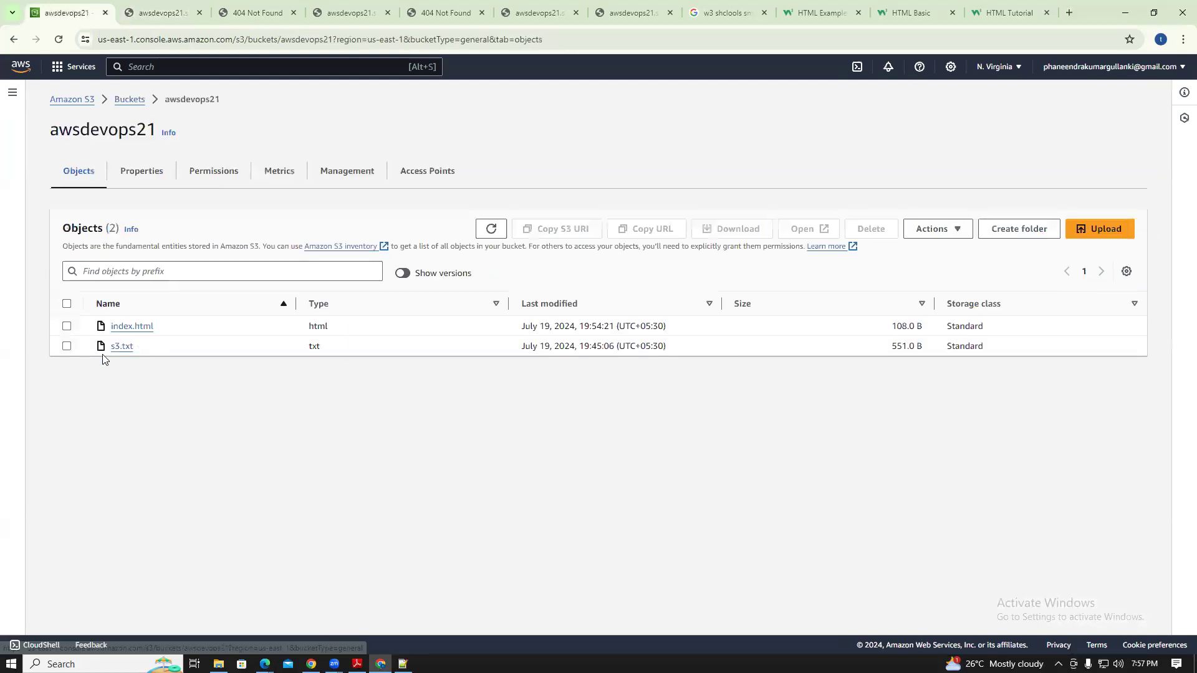
Delete index.html from the bucket, confirming with 'delete', leaving only s3.txt
left_click(67, 326)
left_click(871, 228)
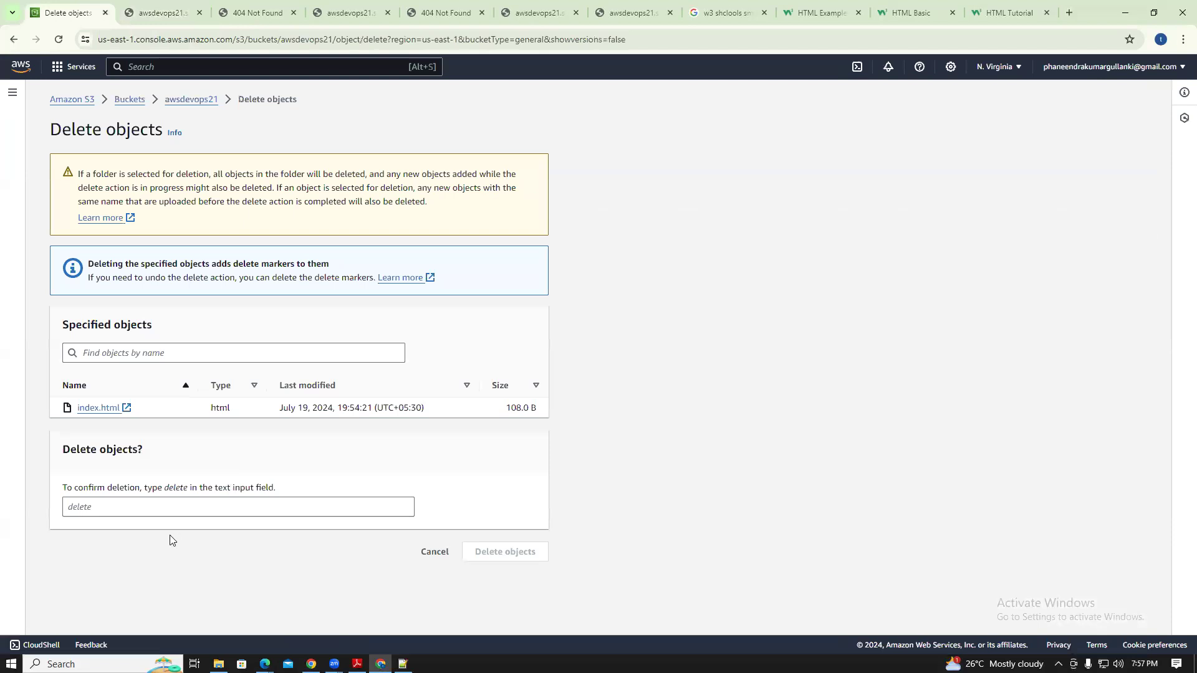
left_click(147, 512)
type("delete")
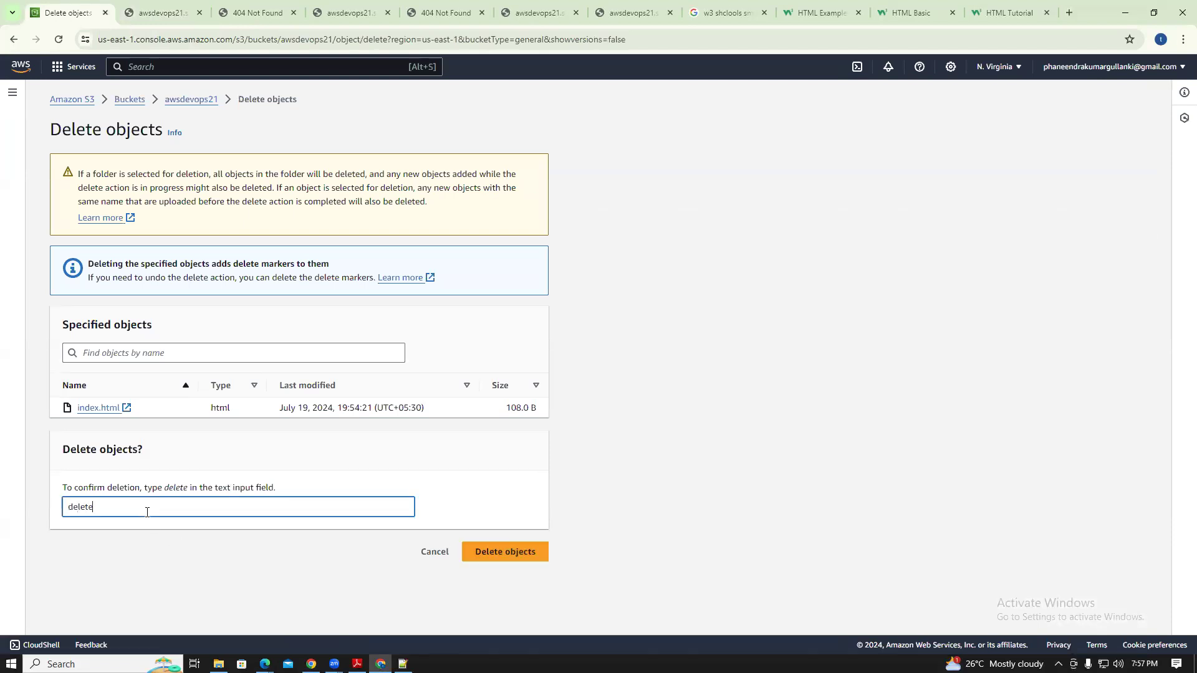
left_click(506, 552)
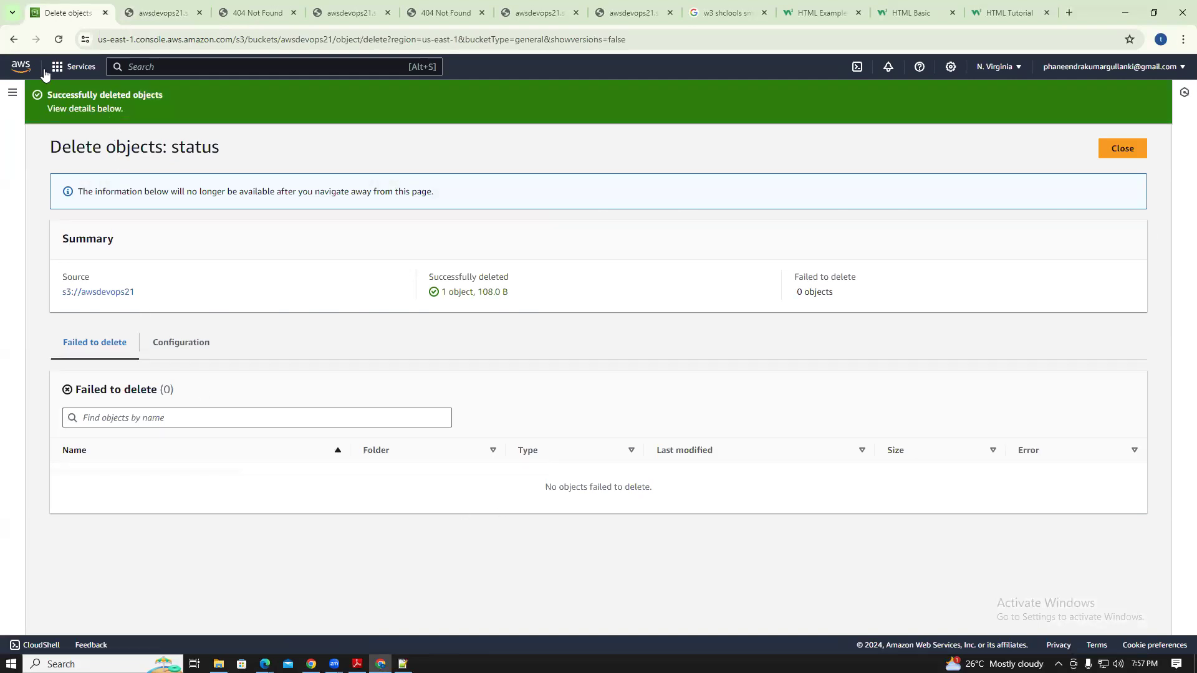
left_click(14, 39)
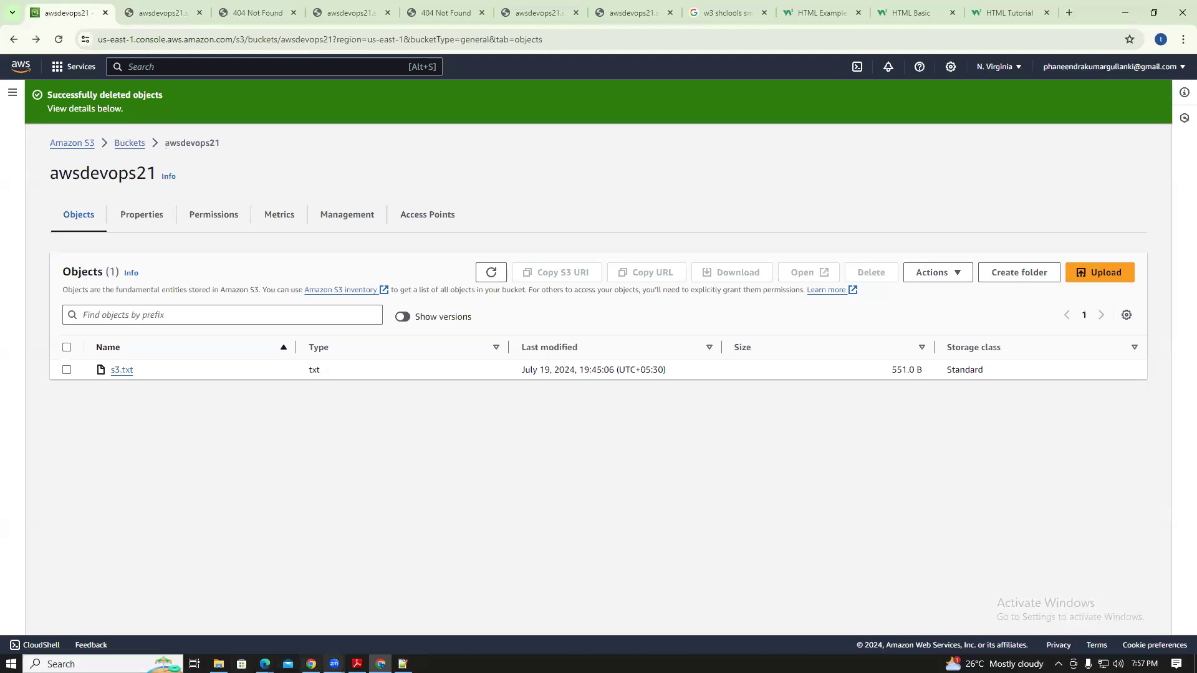
left_click(402, 664)
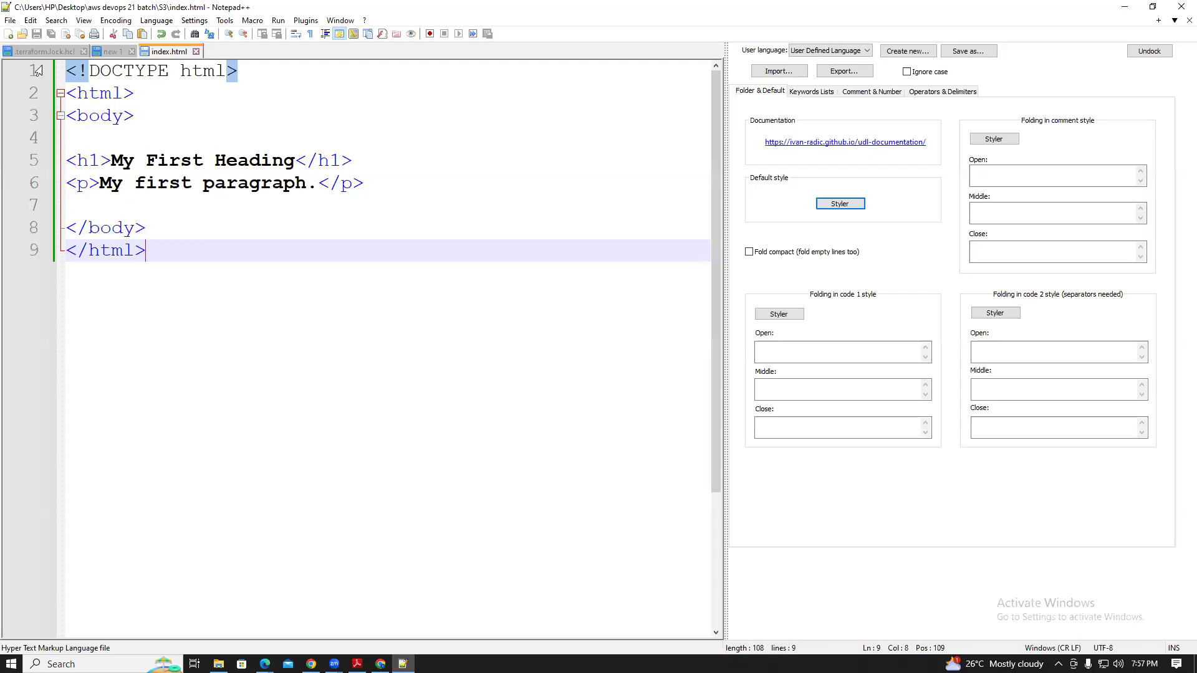
Create a blank 'new 2' document in Notepad++ and return to the S3 bucket in Chrome
double_click(230, 50)
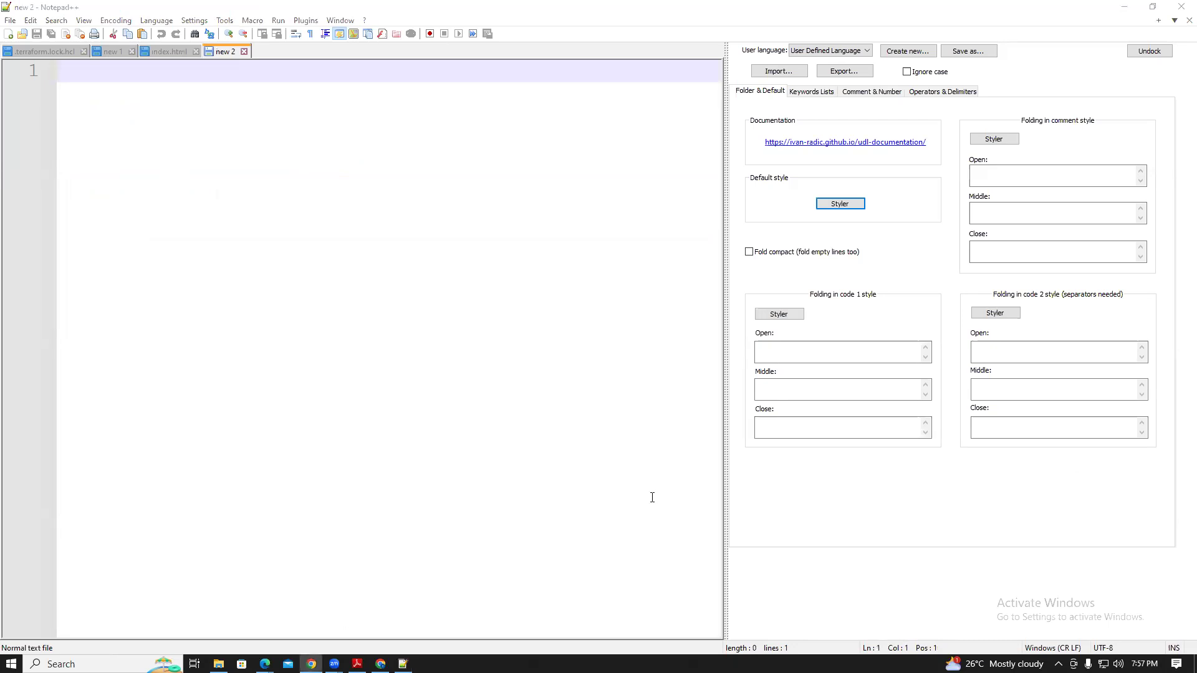
left_click(380, 664)
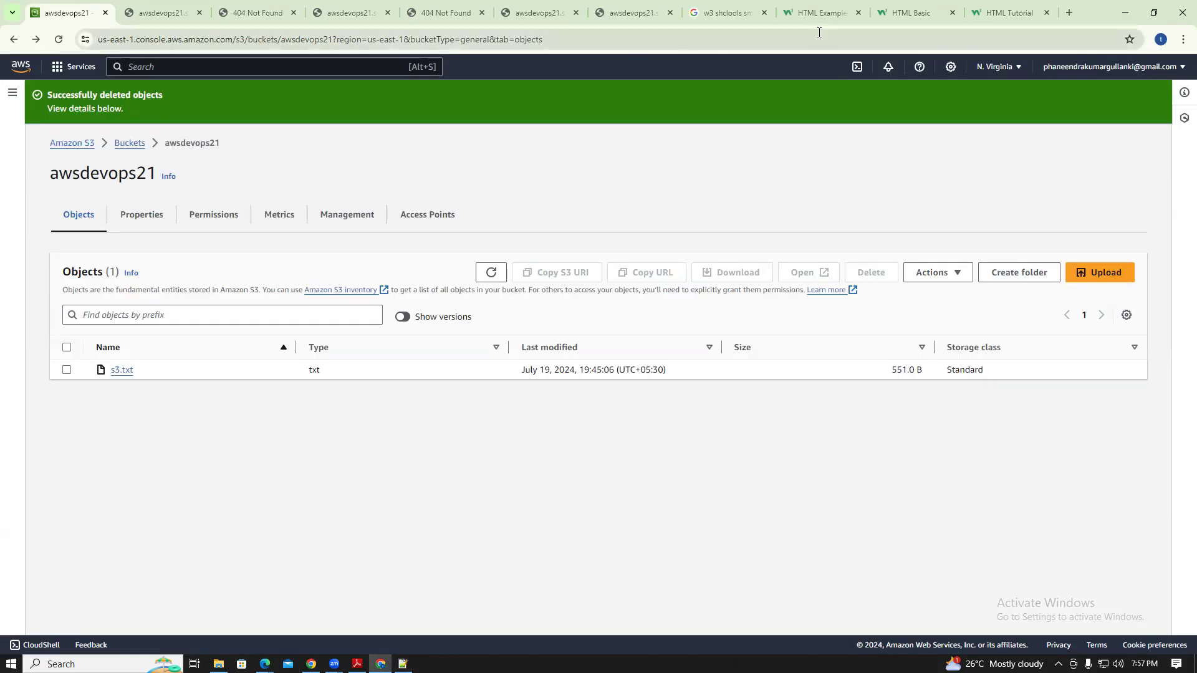
Search Google for 'simple html website github' in a new tab
left_click(1007, 13)
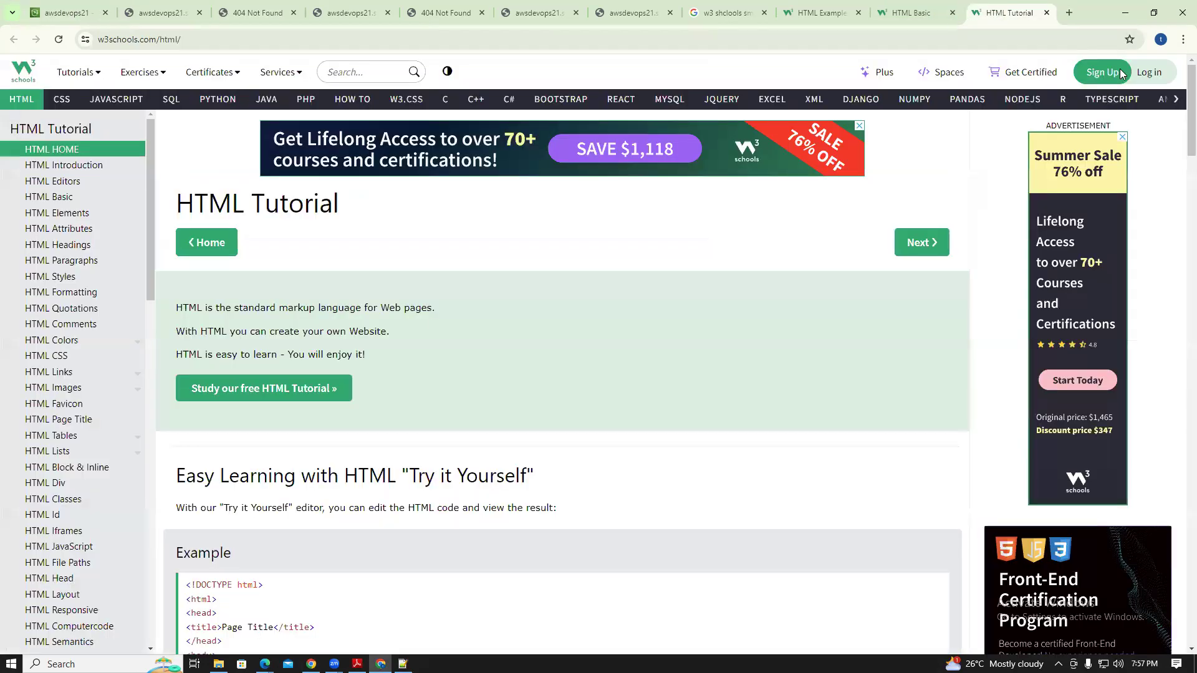
left_click(1070, 13)
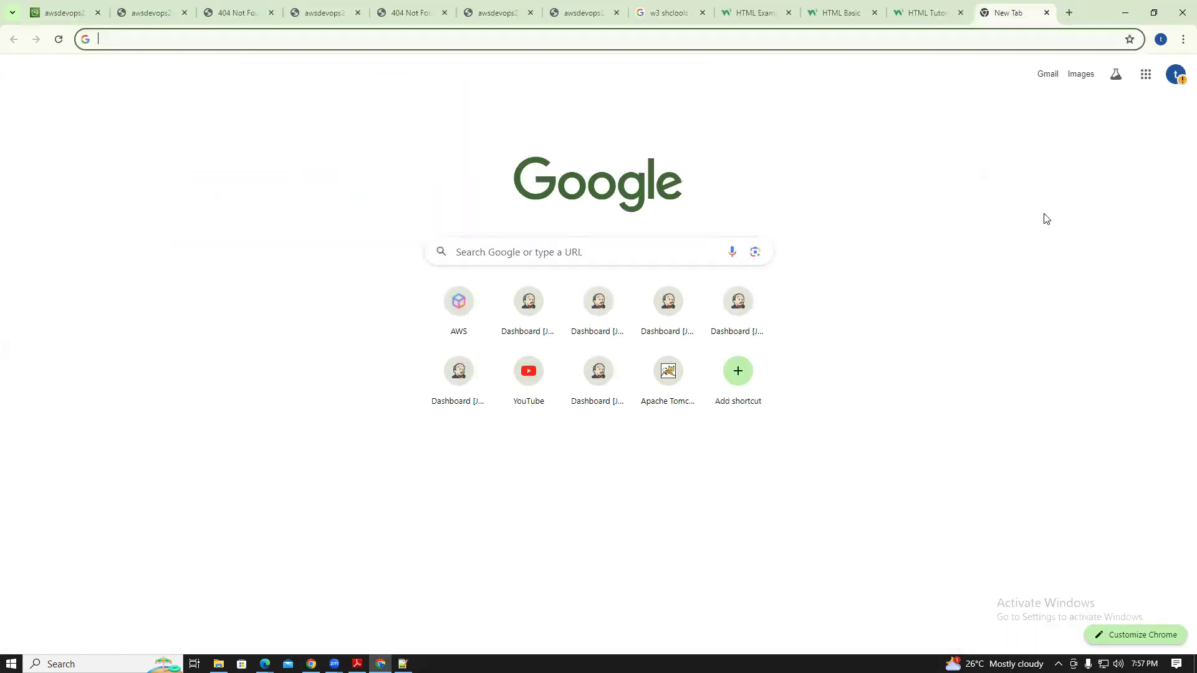
type("h")
key("BackSpace")
key("BackSpace")
type("simple html web")
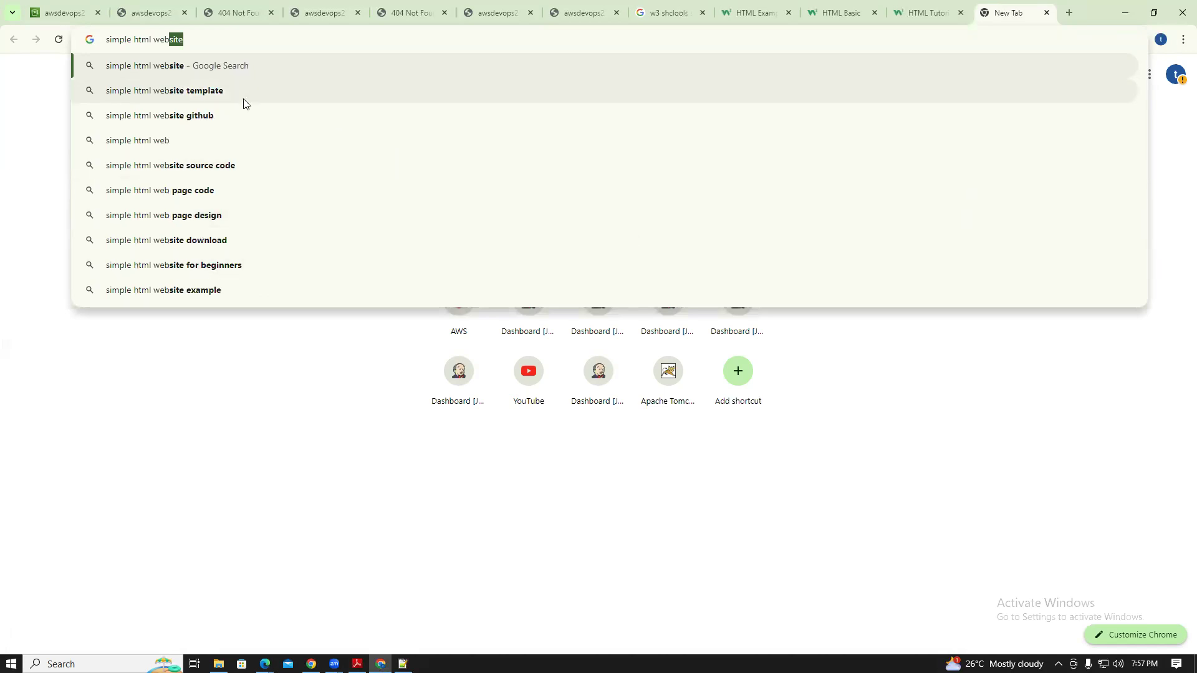
left_click(202, 115)
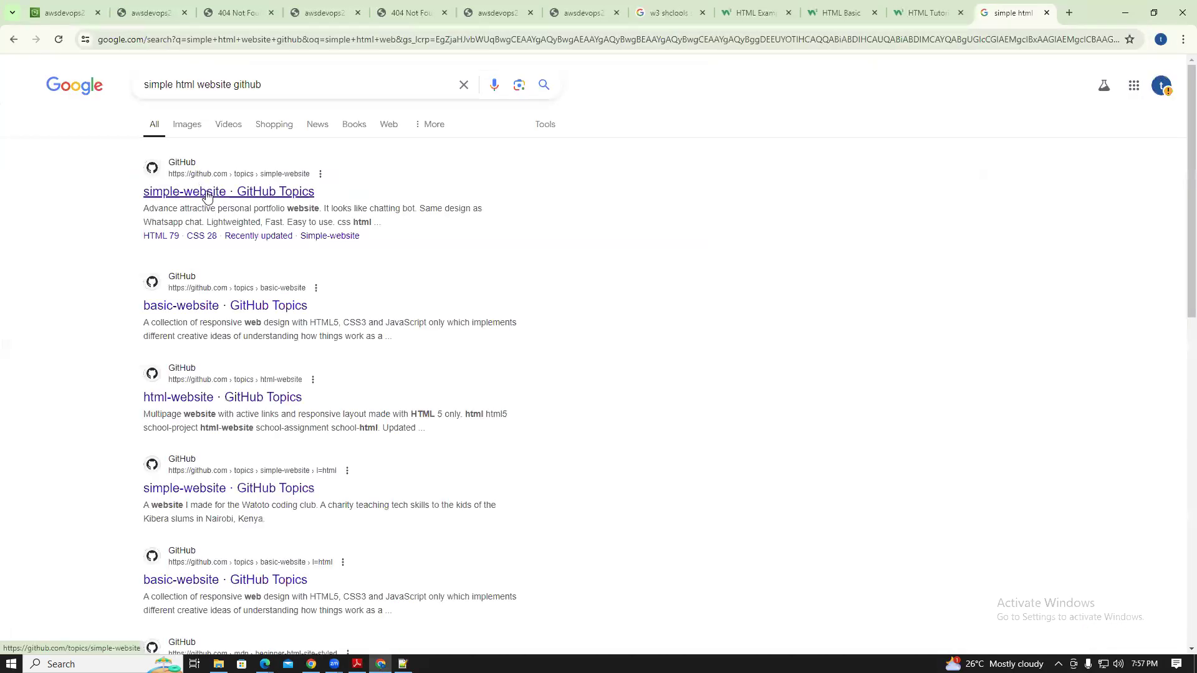
Open the basic-website and html-website GitHub topic results in new tabs
right_click(232, 304)
left_click(274, 337)
right_click(263, 405)
left_click(299, 414)
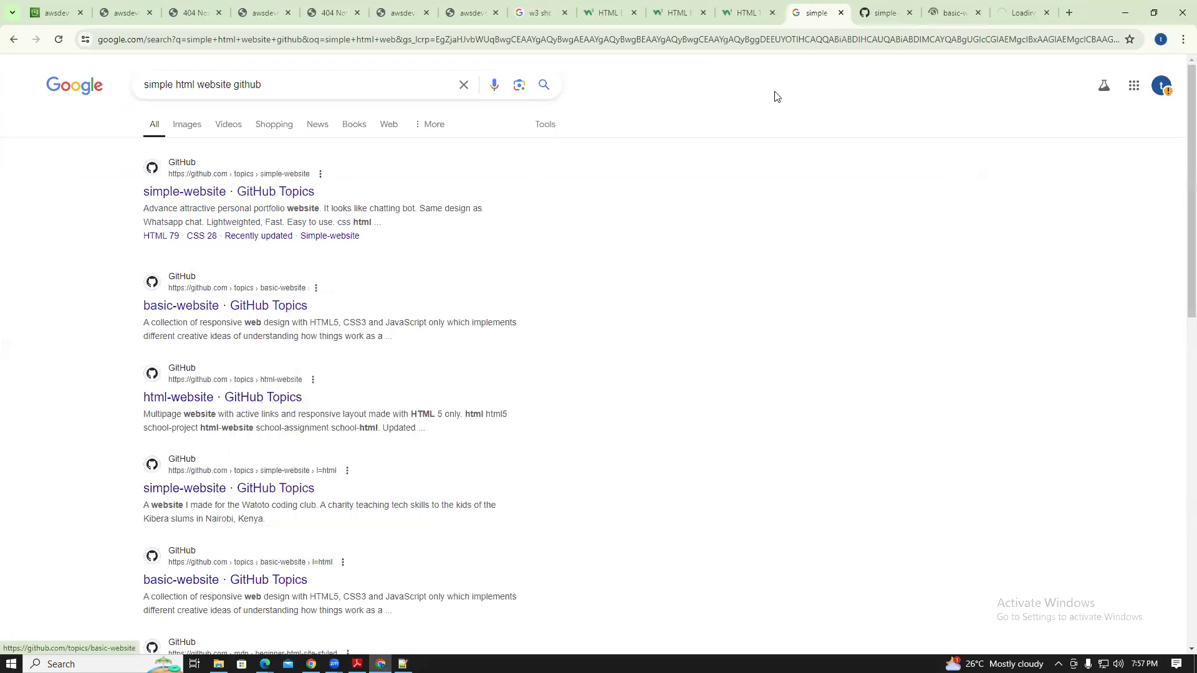
Browse the simple-website topic results, briefly viewing the Hospital-Management-Using-Servlets repository
key("ctrl+Tab")
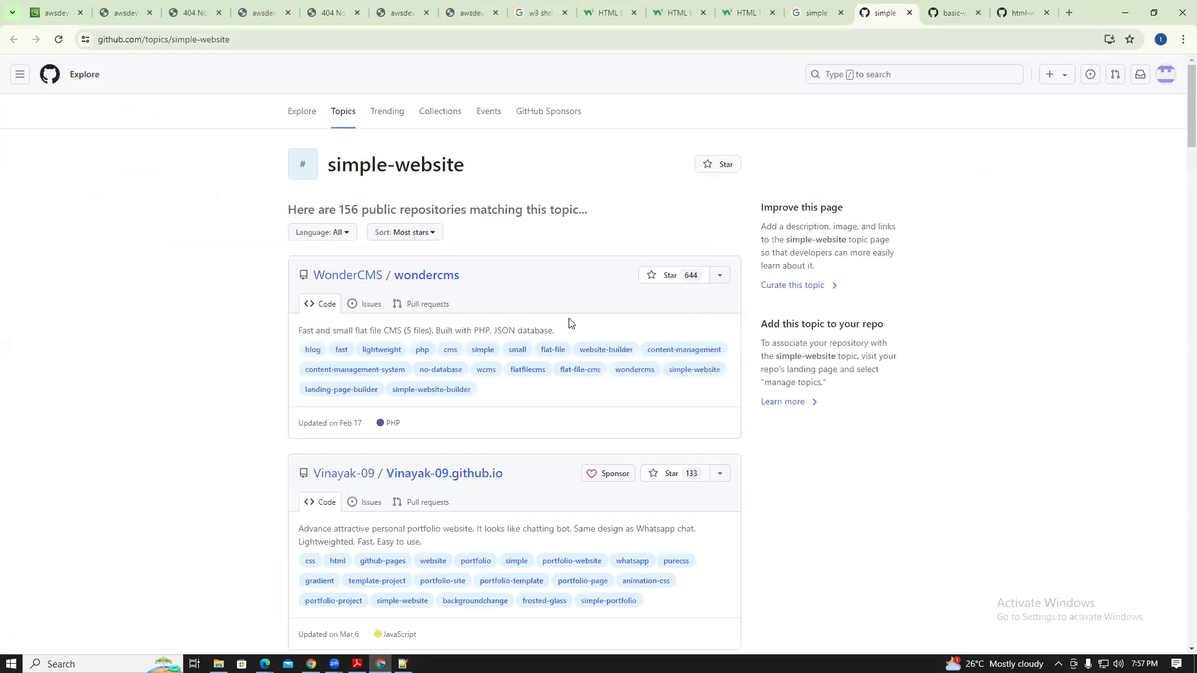
scroll(1179, 125, "down", 5)
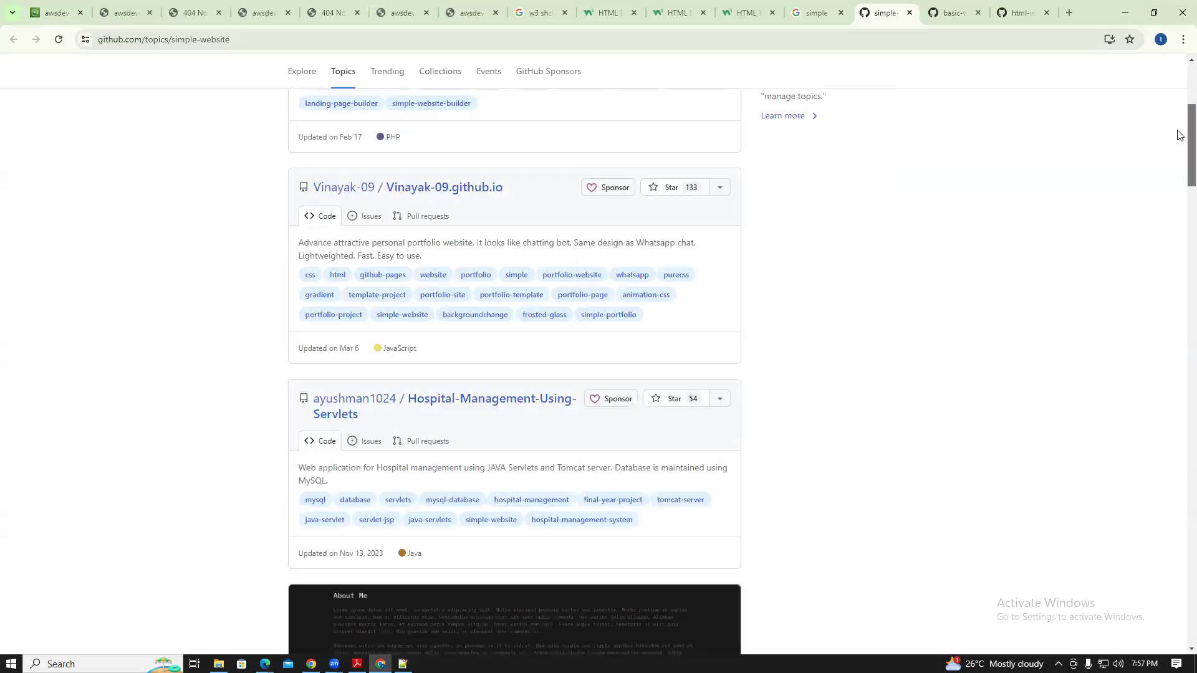
scroll(1179, 141, "down", 7)
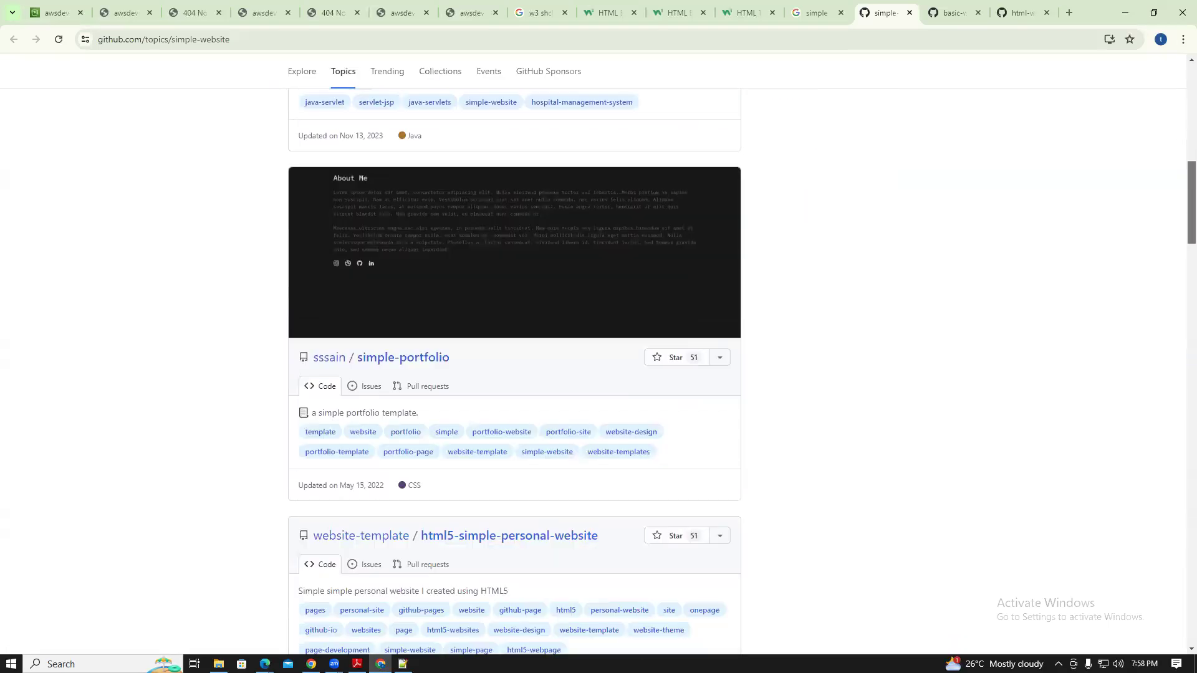
scroll(1180, 149, "up", 2)
scroll(515, 311, "up", 2)
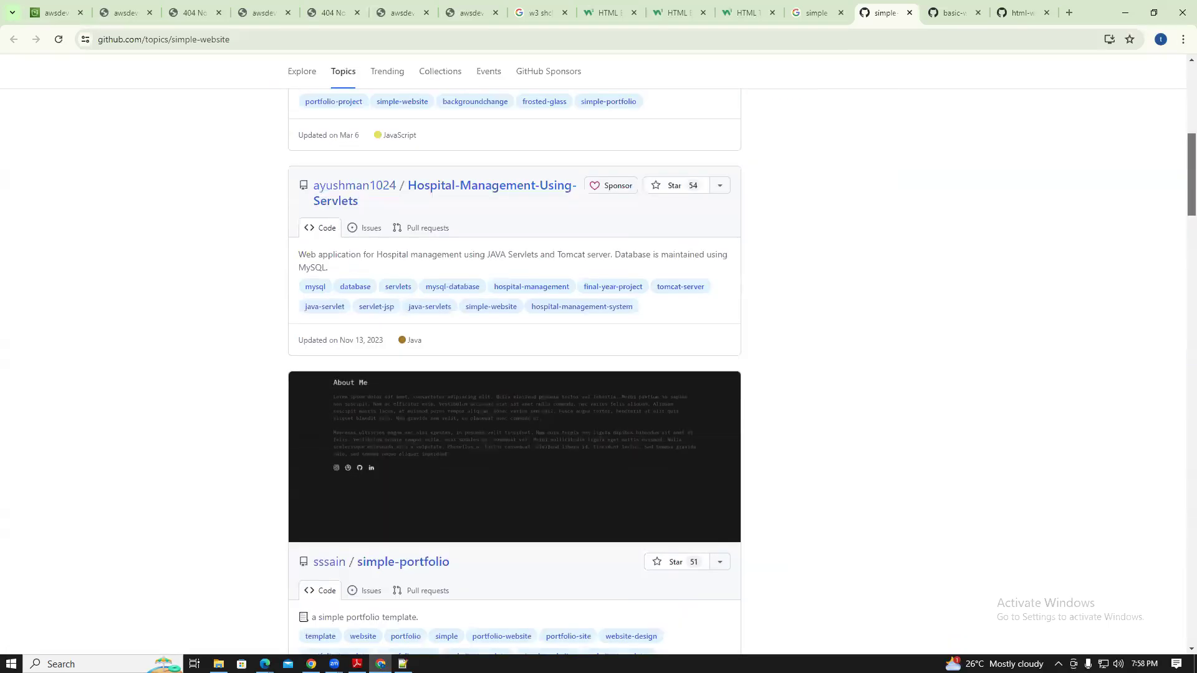
left_click(485, 185)
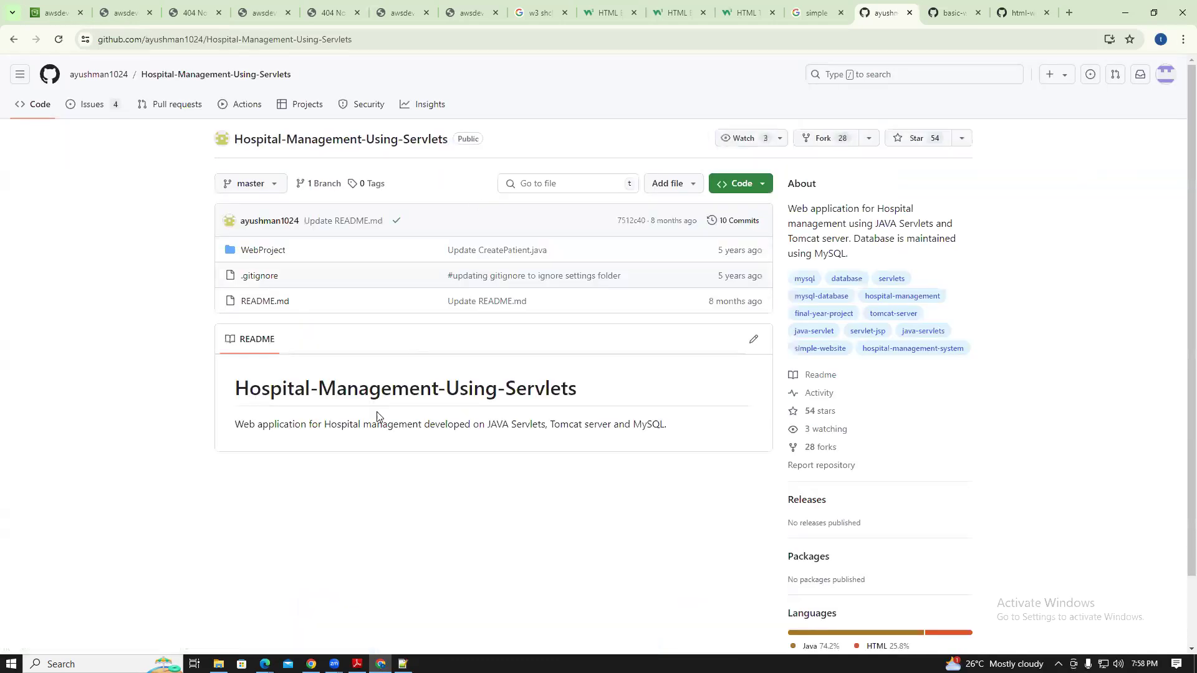
left_click(18, 40)
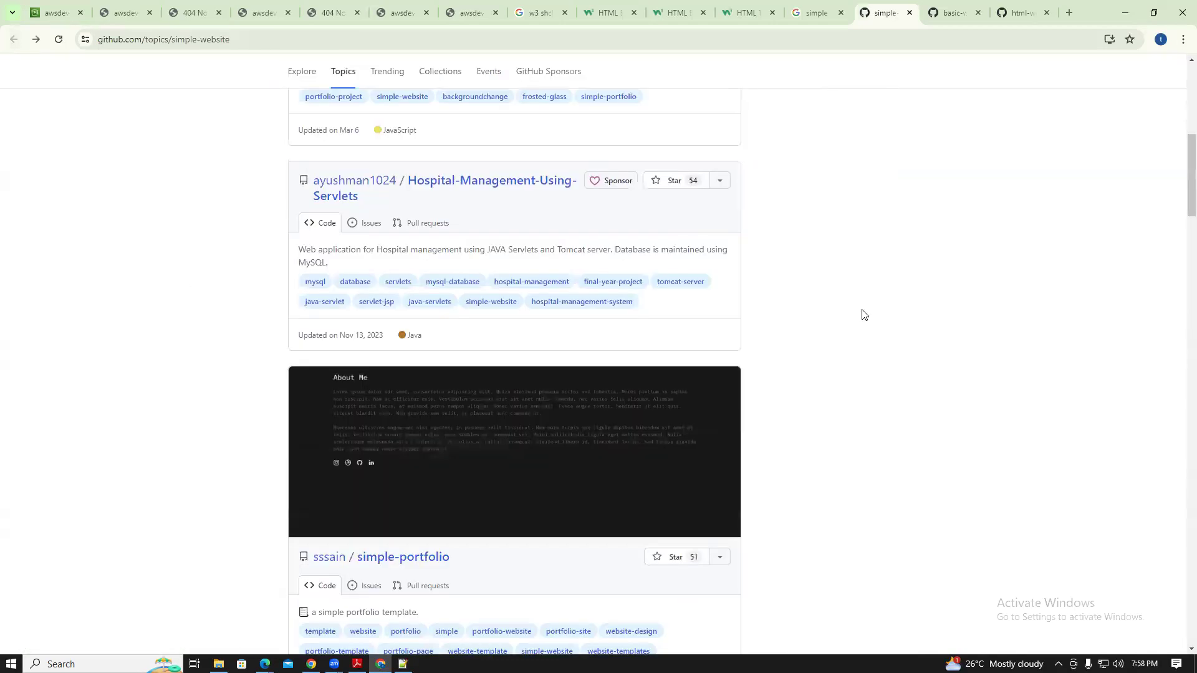
Look through the Basic-Website-using-HTML-CSS repository and its img folder, then return to the topic list
left_click(951, 5)
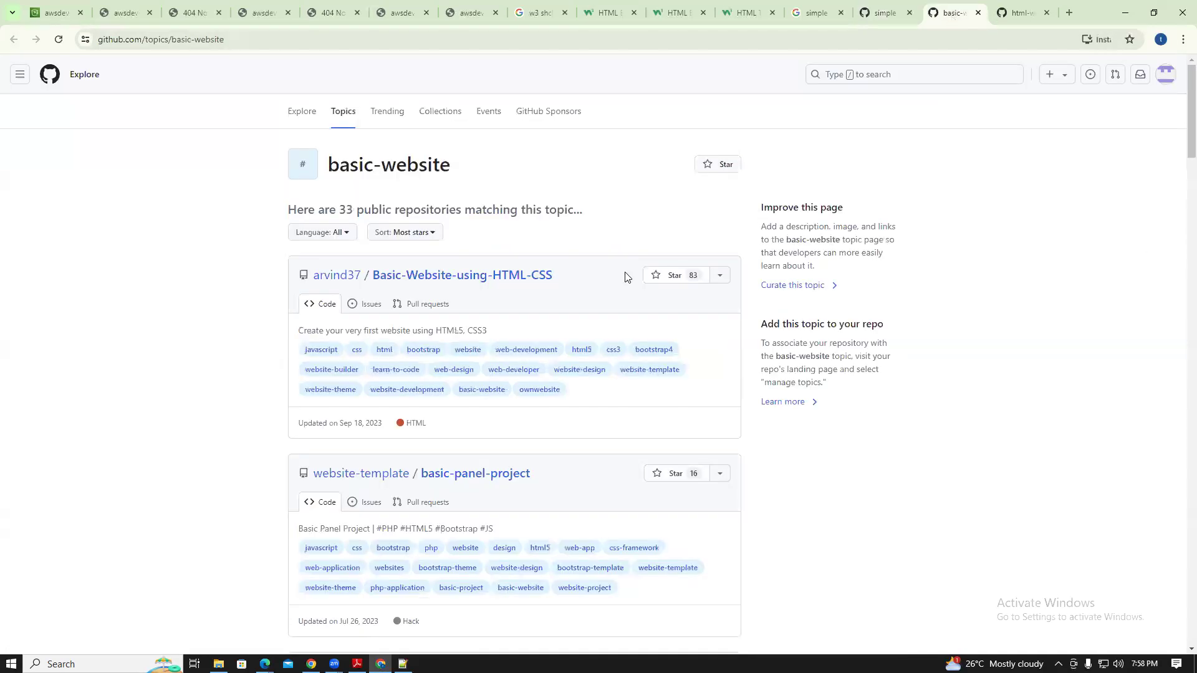
left_click(434, 282)
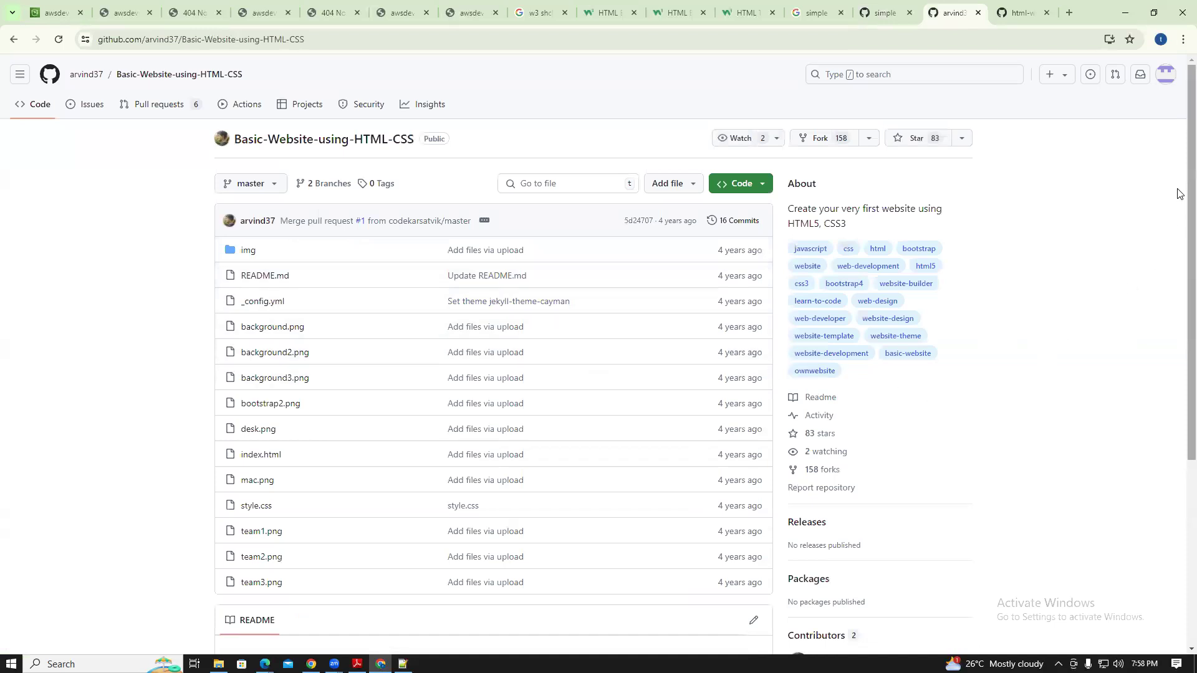
scroll(1178, 200, "down", 5)
scroll(494, 299, "up", 5)
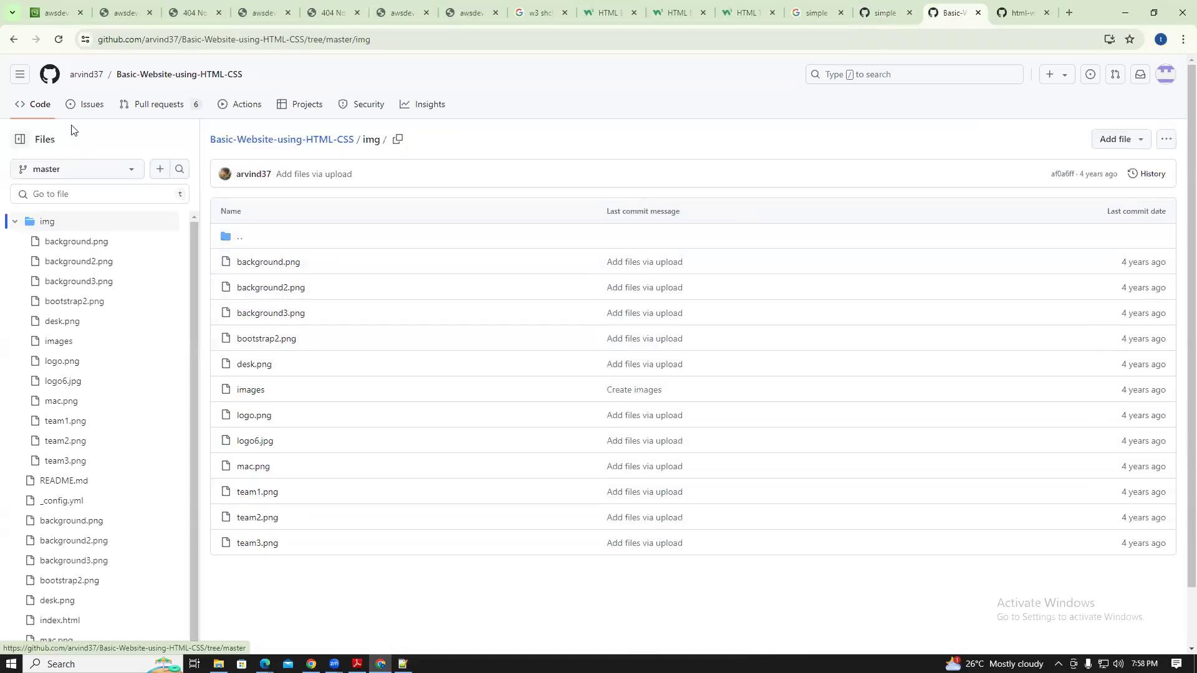
left_click(14, 41)
left_click(13, 41)
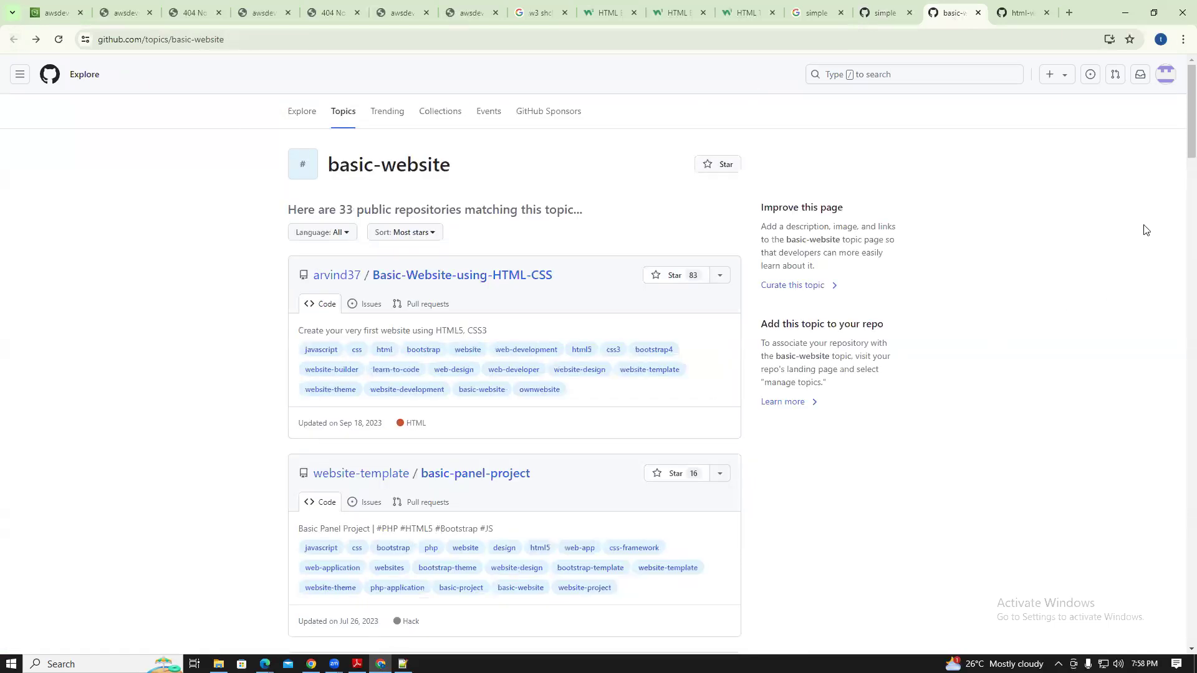
Open the designmodo html-website-templates repository from the html-website topic results
left_click_drag(1189, 124, 1178, 175)
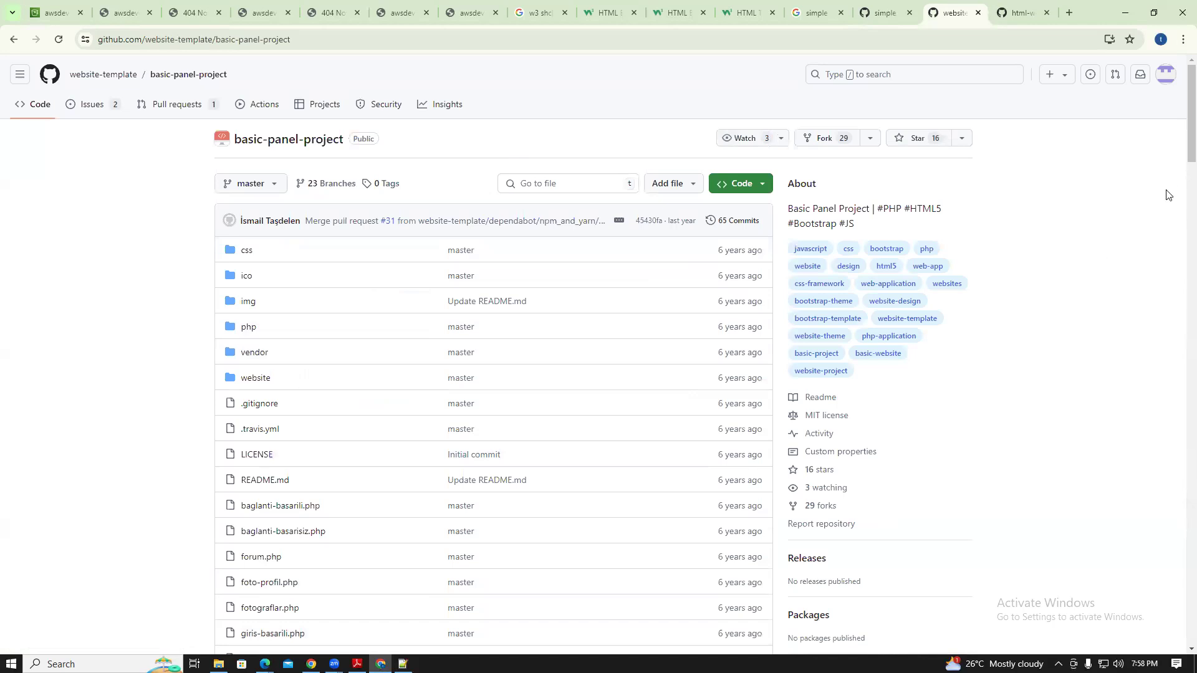
left_click_drag(1191, 152, 1180, 120)
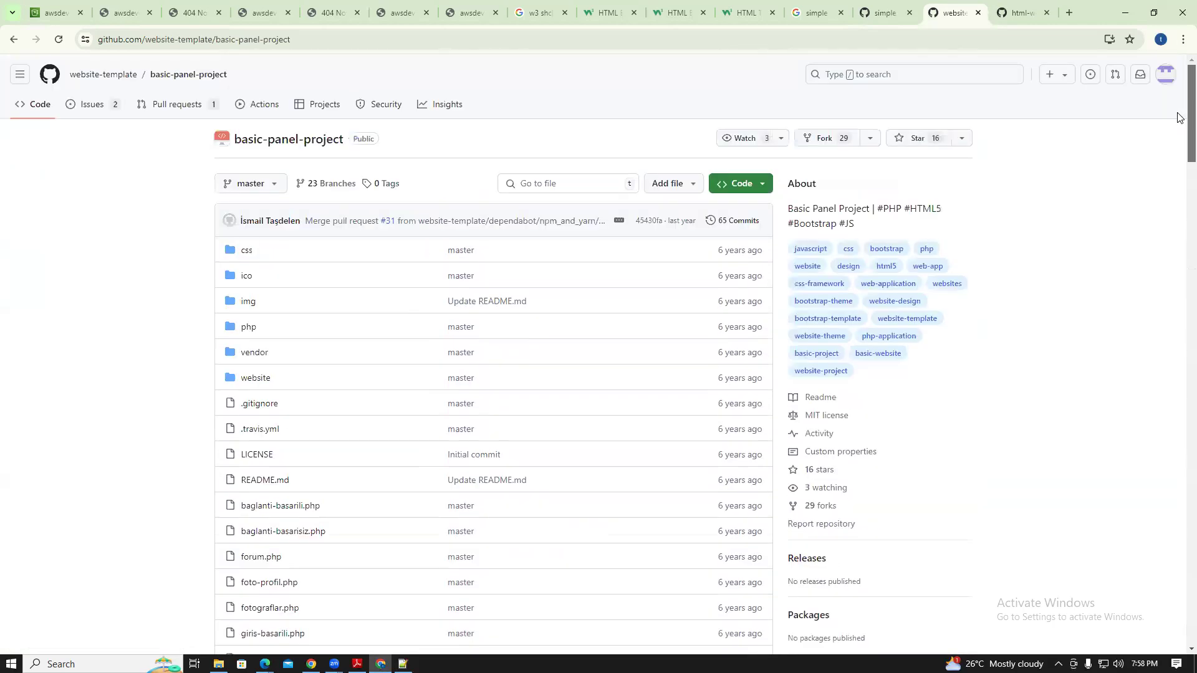
left_click(11, 39)
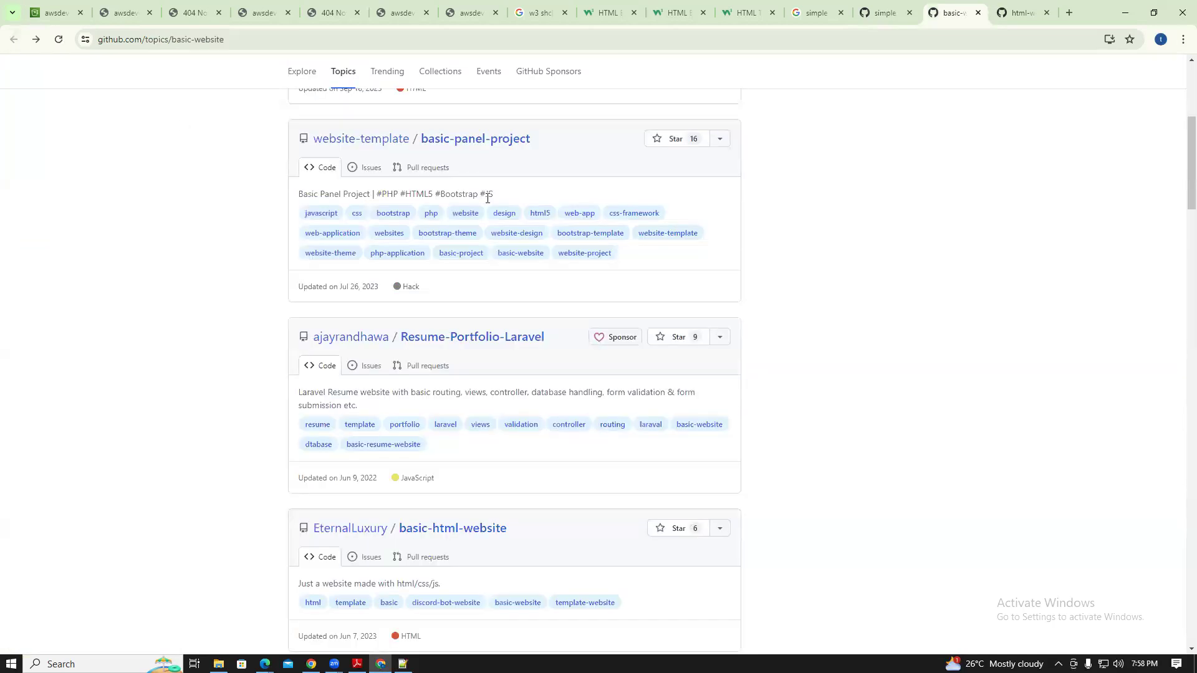
left_click(1011, 7)
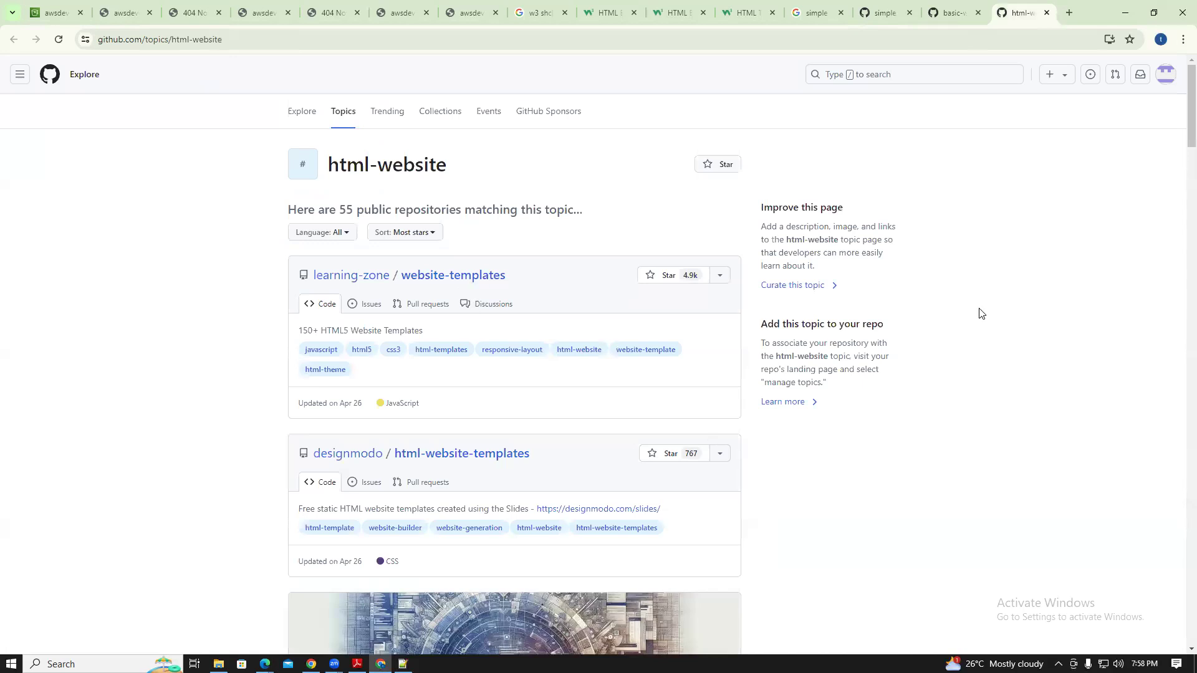
scroll(1178, 129, "down", 4)
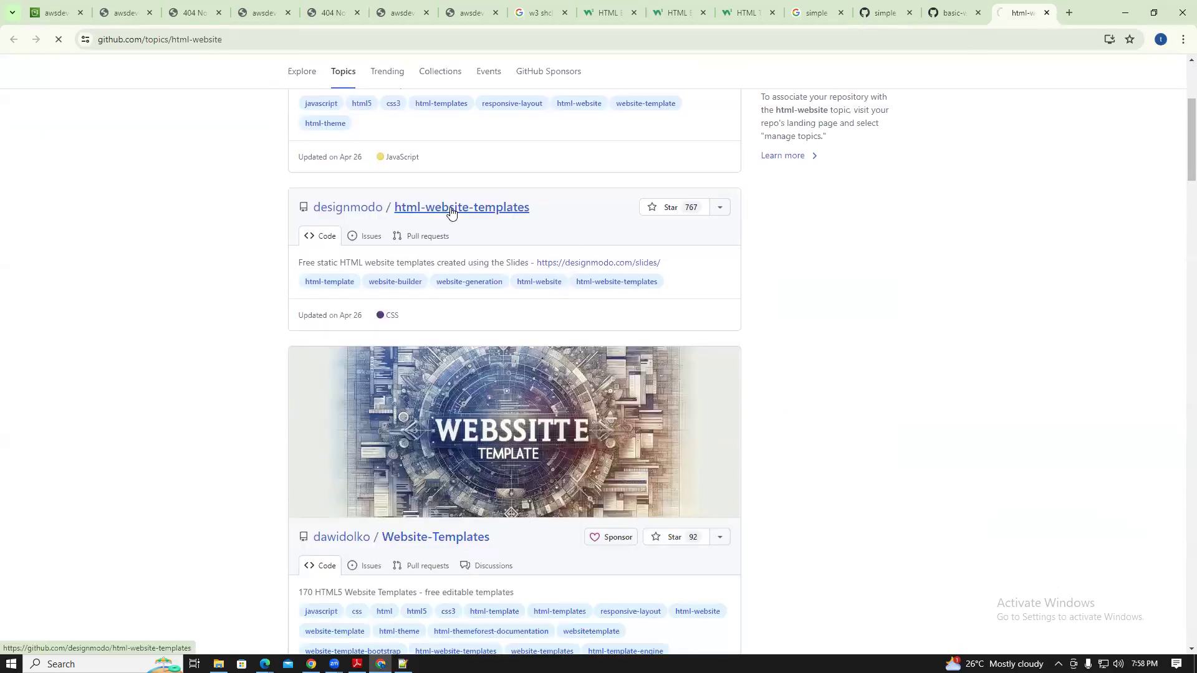
left_click(451, 209)
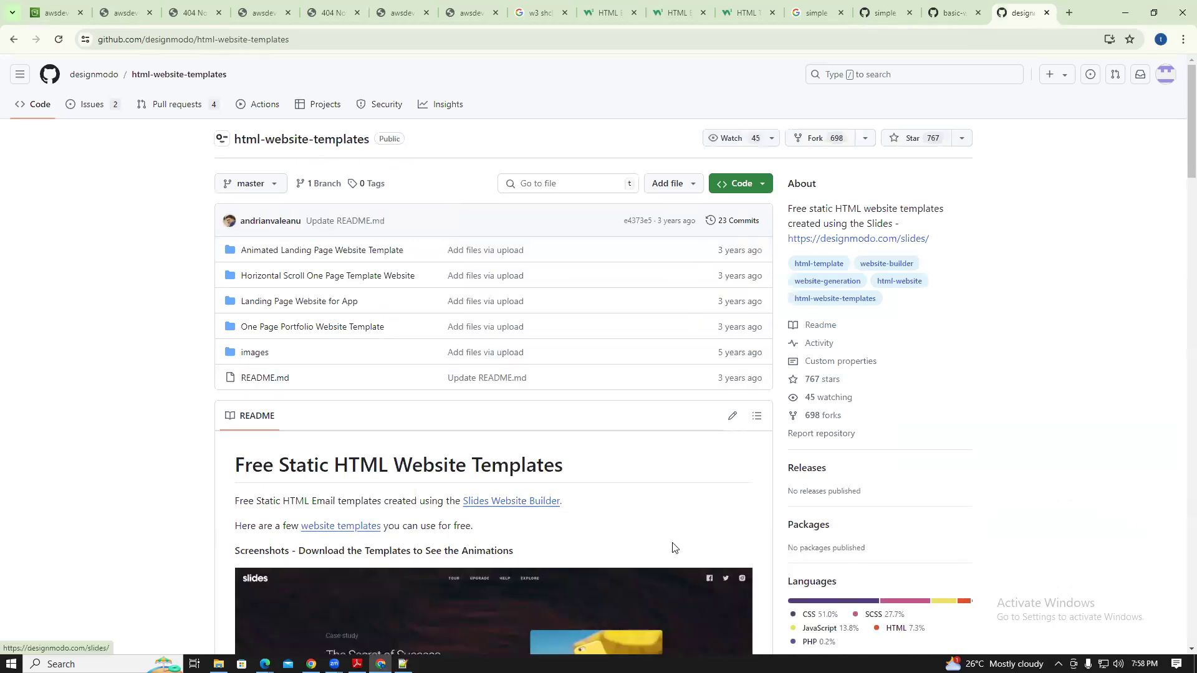
Inspect and select the Animated Landing Page Website Template's index.html source code
scroll(1178, 151, "down", 12)
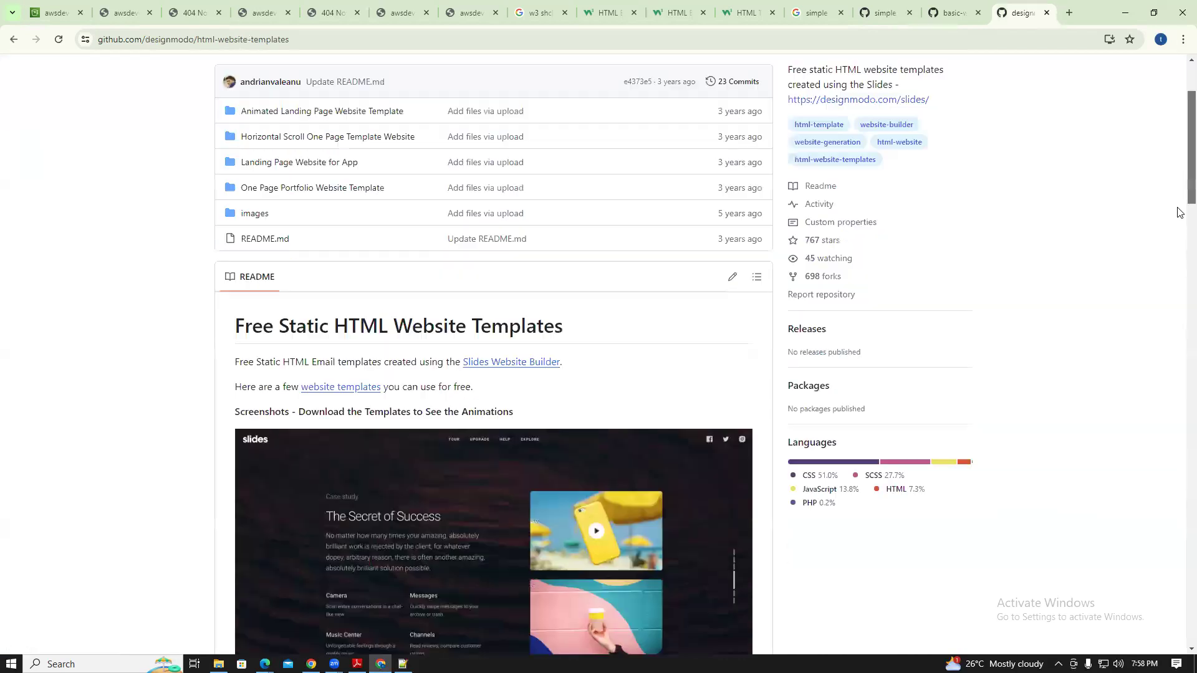
scroll(1178, 298, "down", 15)
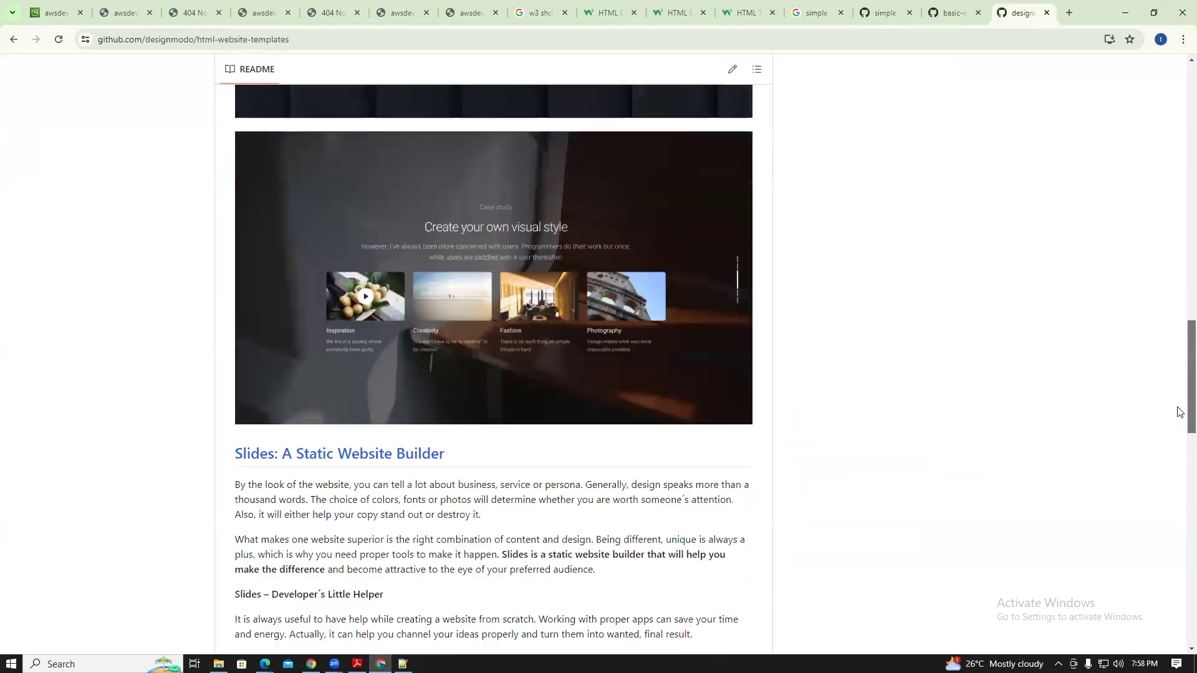
scroll(1178, 539, "down", 3)
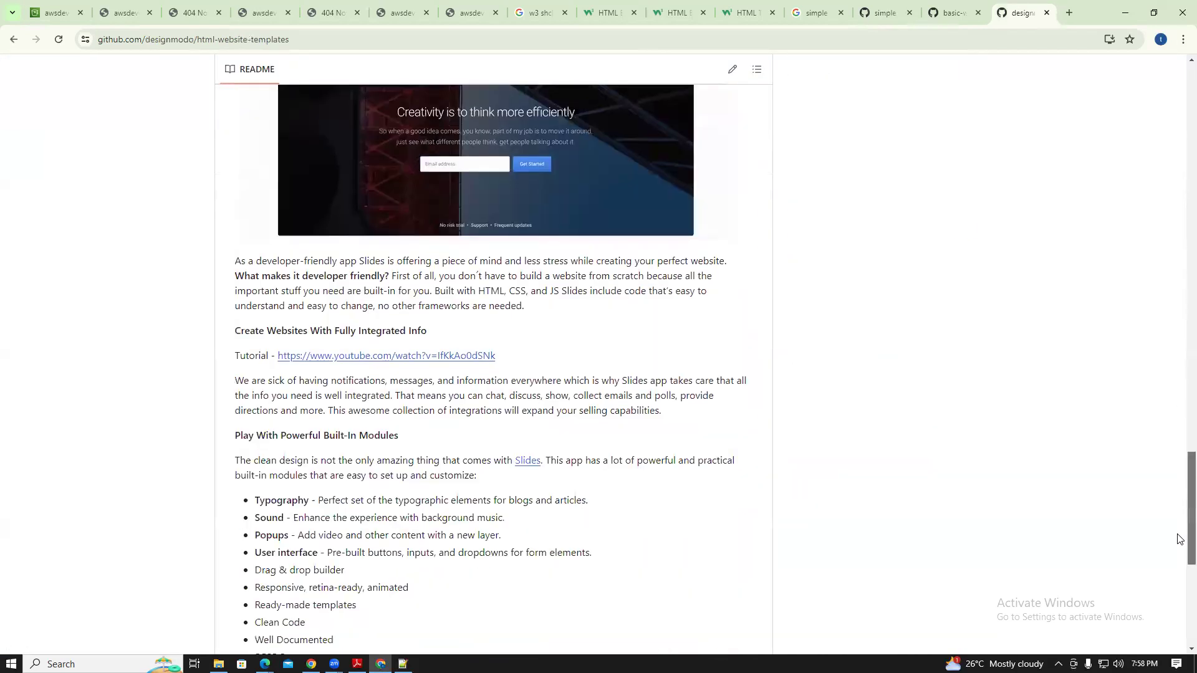
scroll(1178, 597, "down", 5)
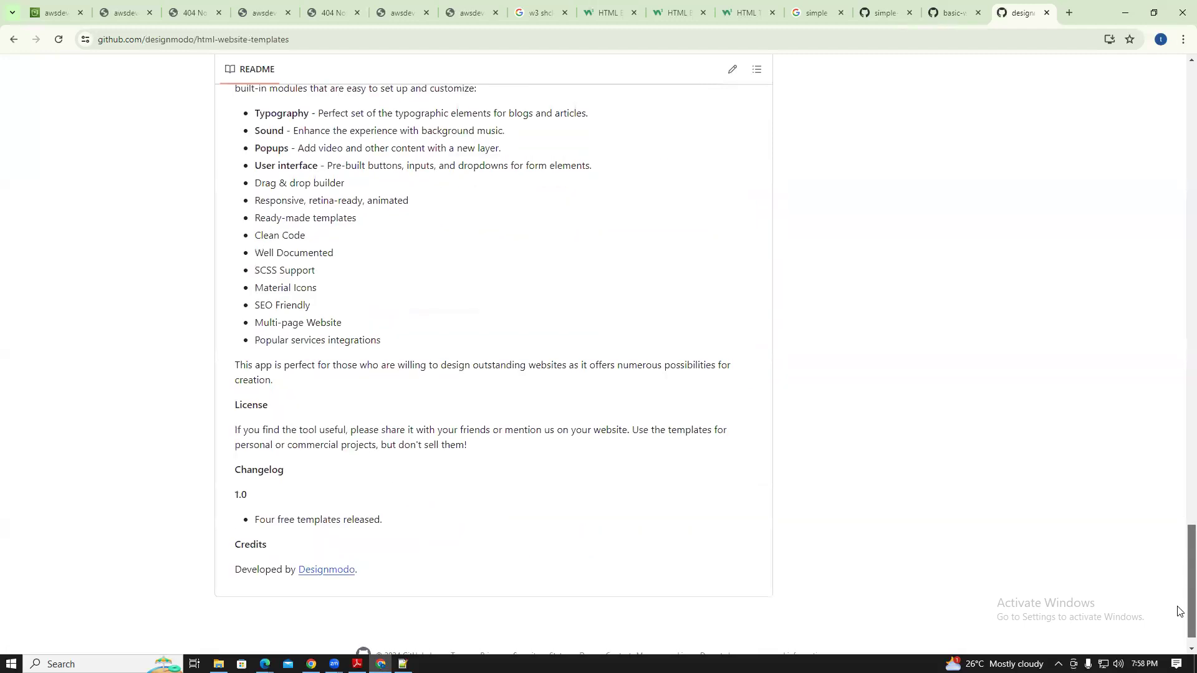
left_click_drag(1179, 611, 1177, 88)
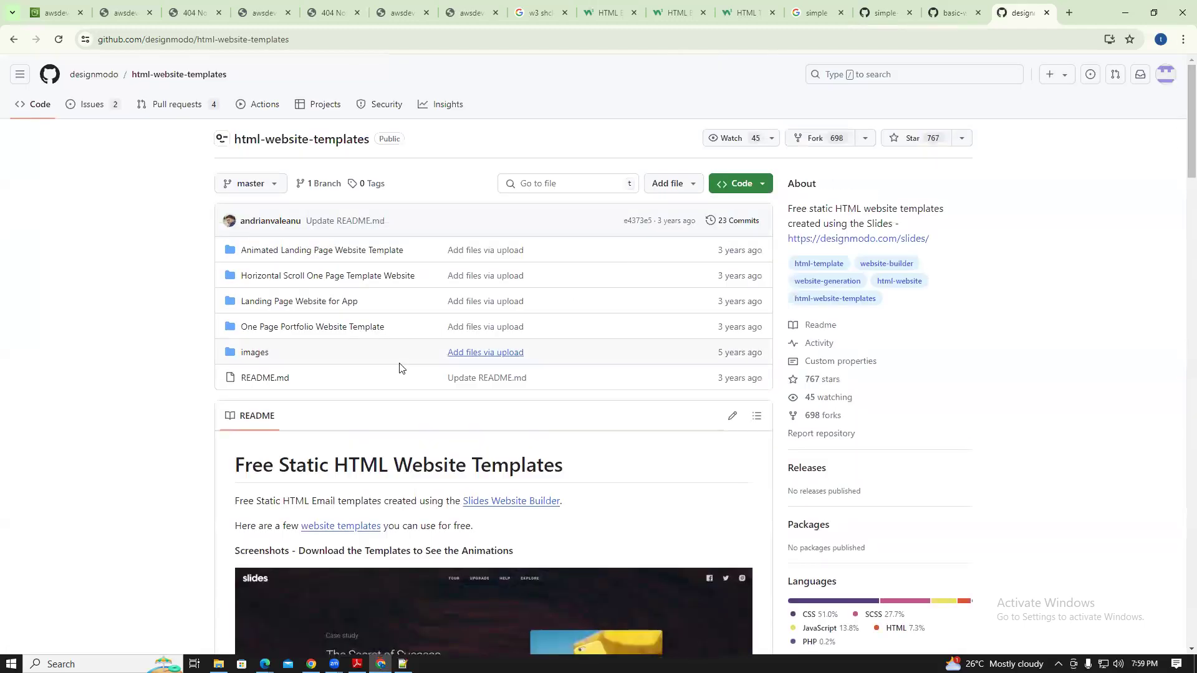
left_click(289, 252)
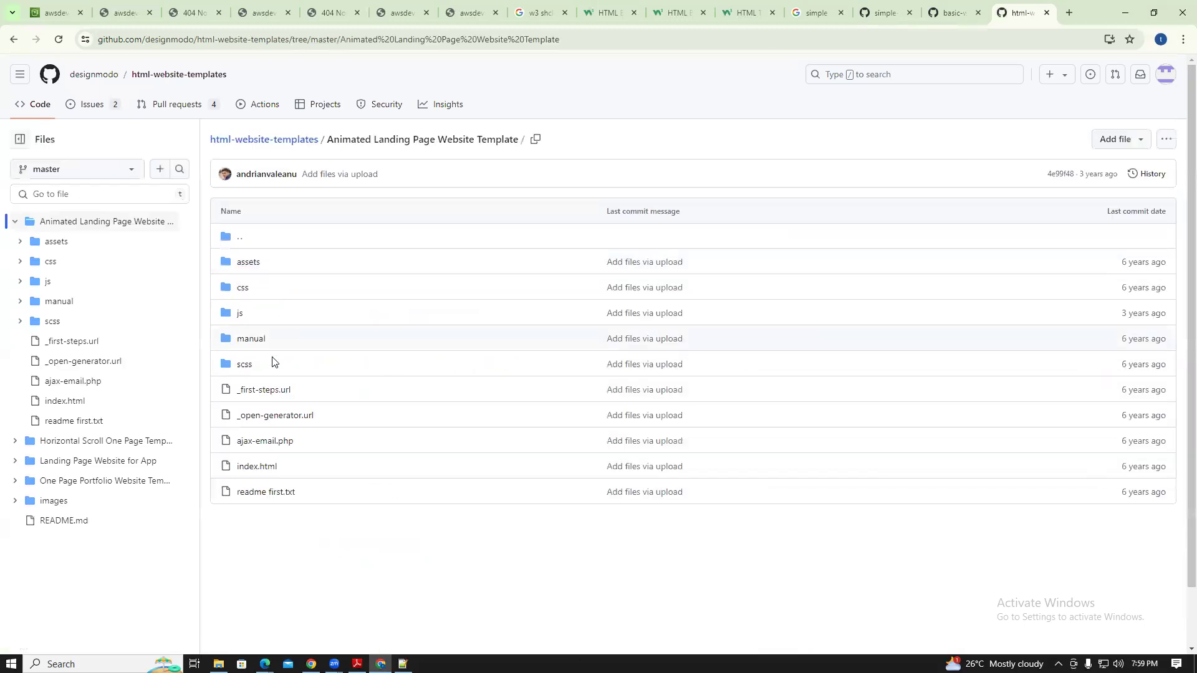
left_click(260, 470)
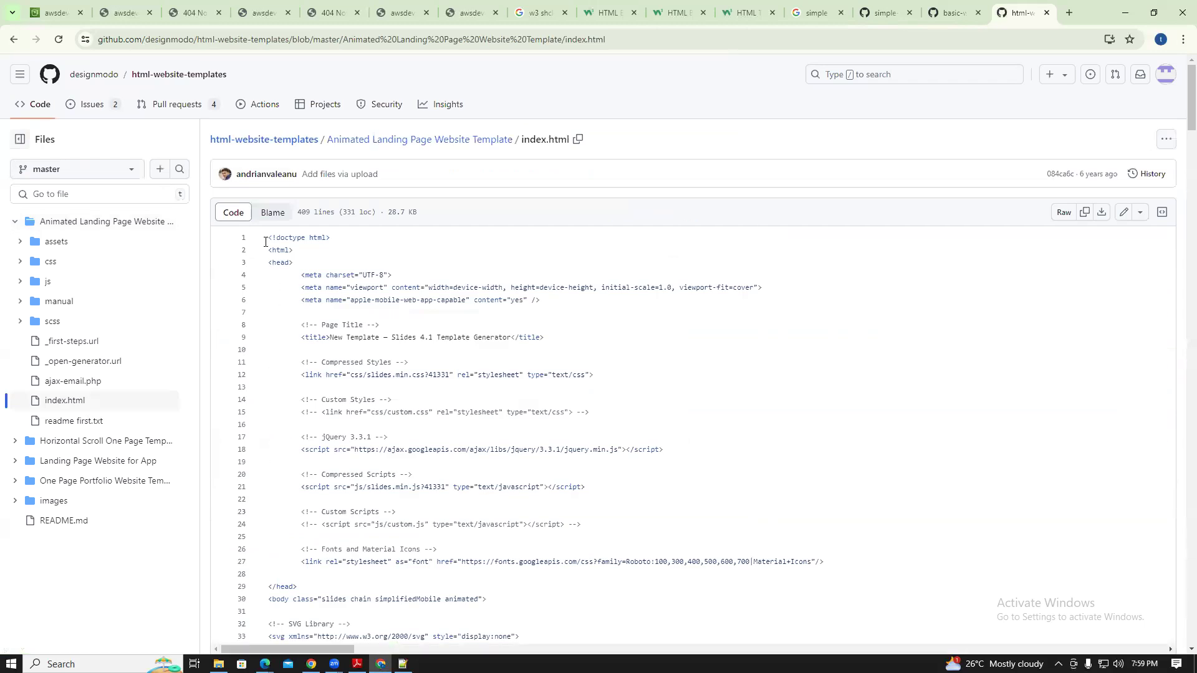
left_click_drag(291, 299, 524, 587)
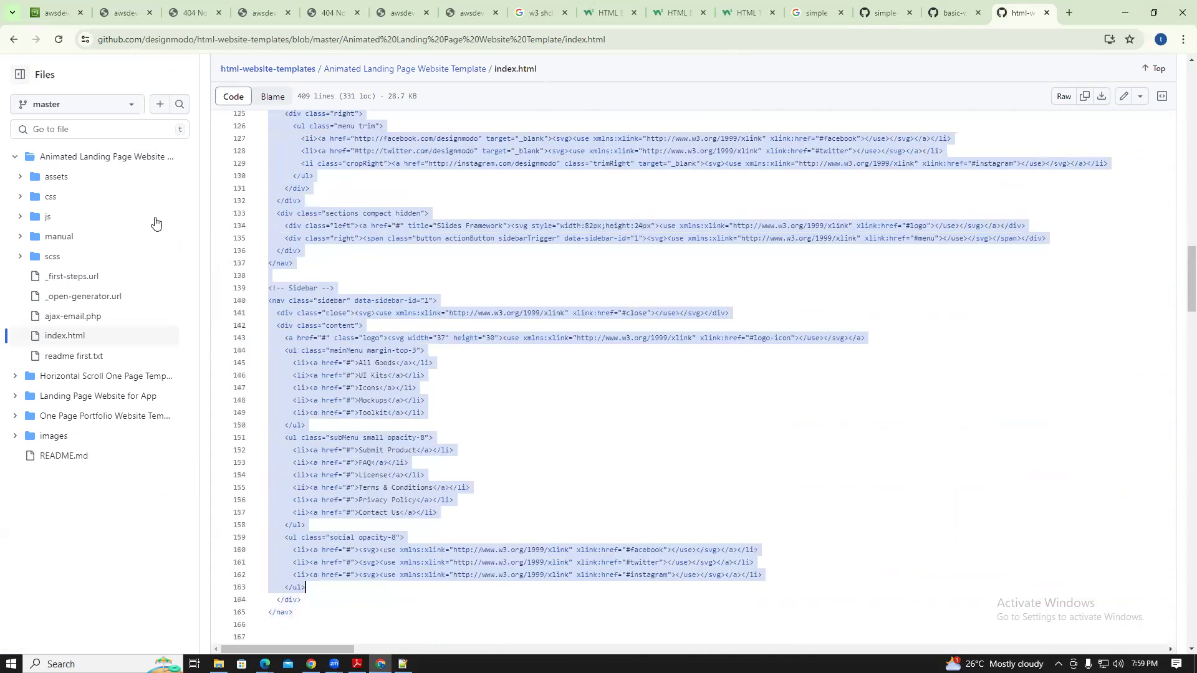
Move between the repository root and the Animated Landing Page Website Template folder several times
left_click(13, 39)
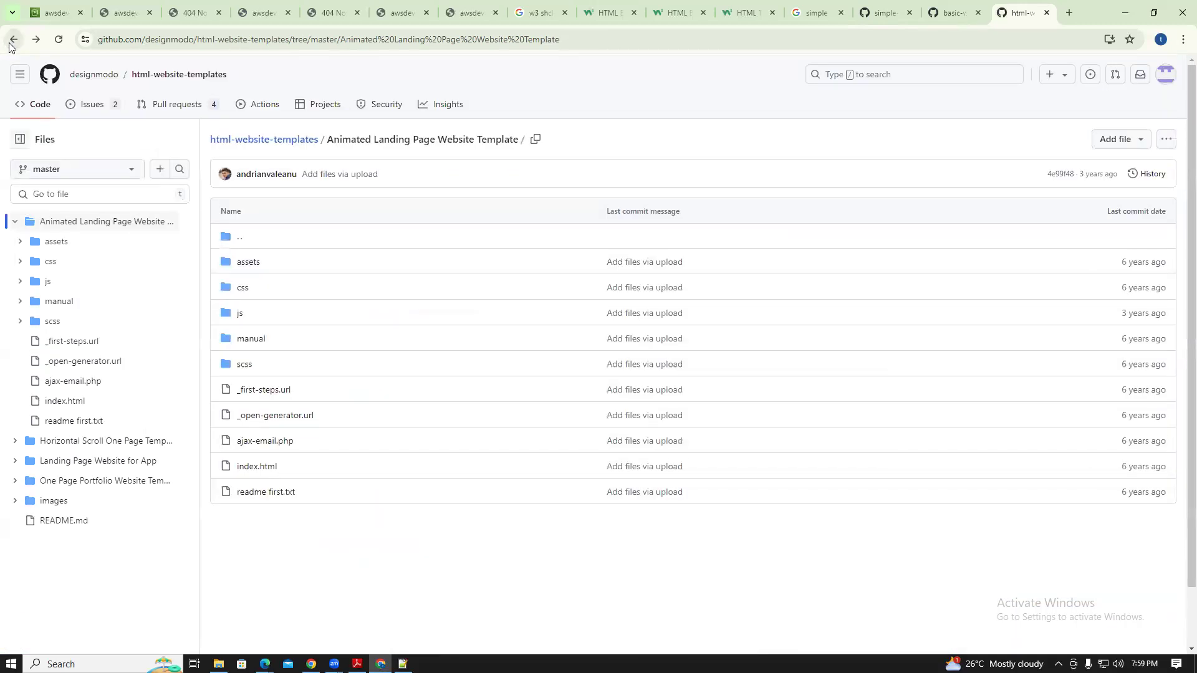
left_click(13, 39)
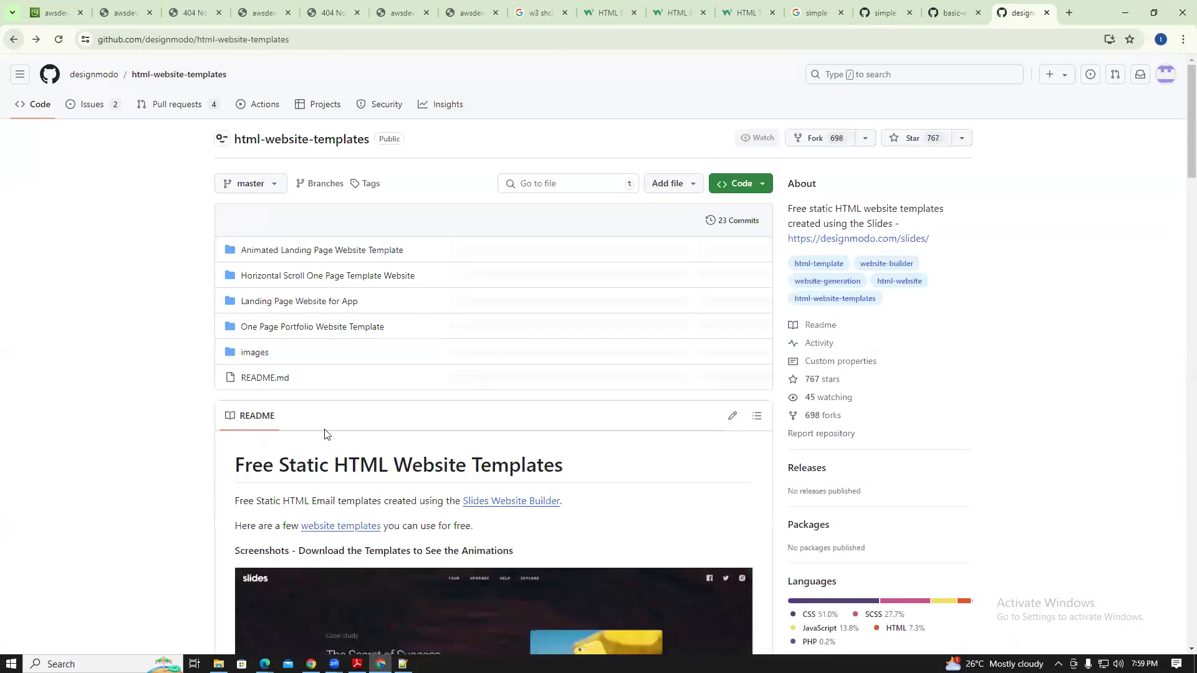
left_click(280, 250)
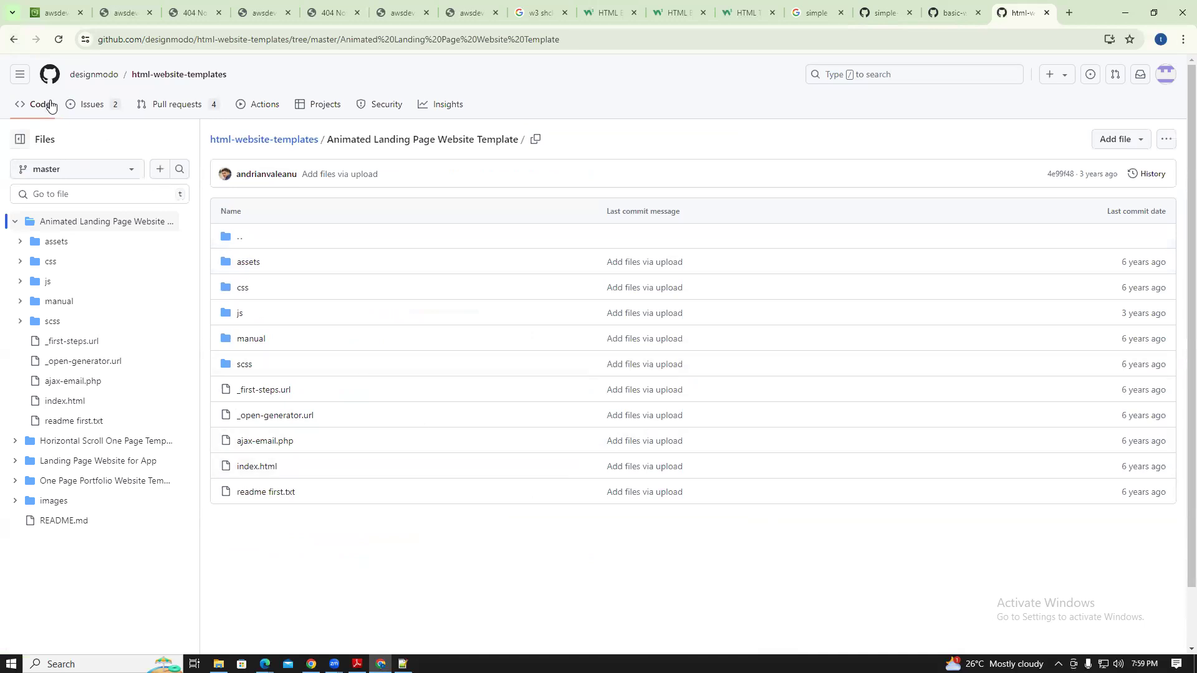
left_click(15, 40)
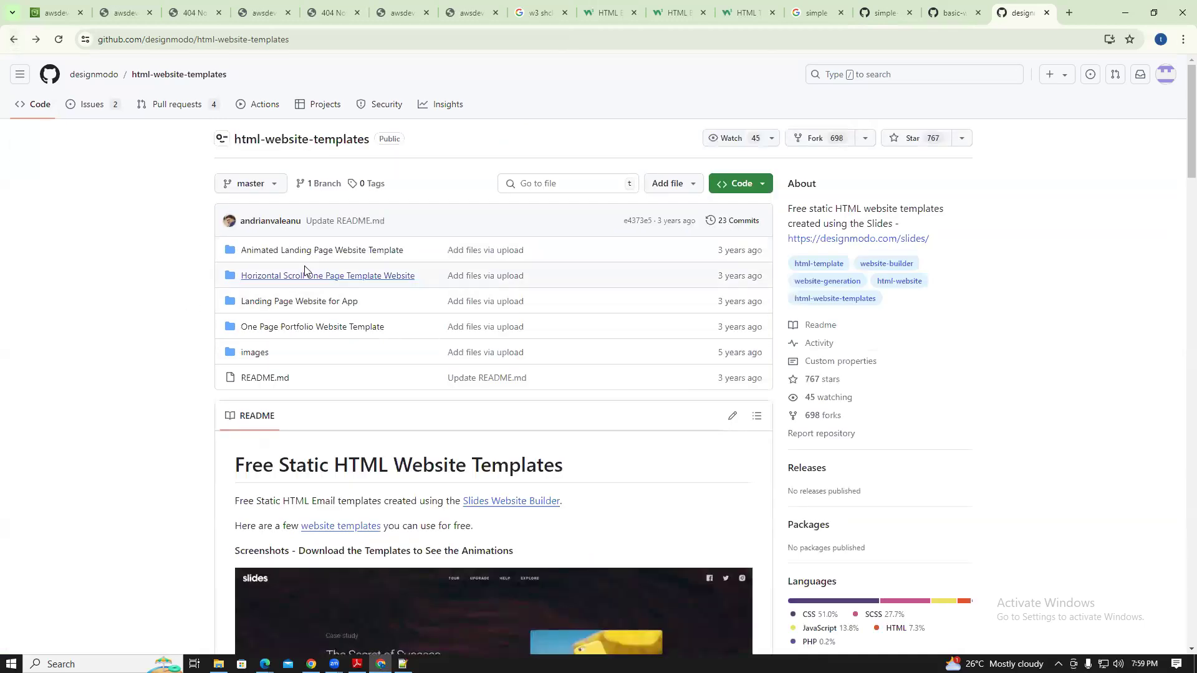
right_click(306, 251)
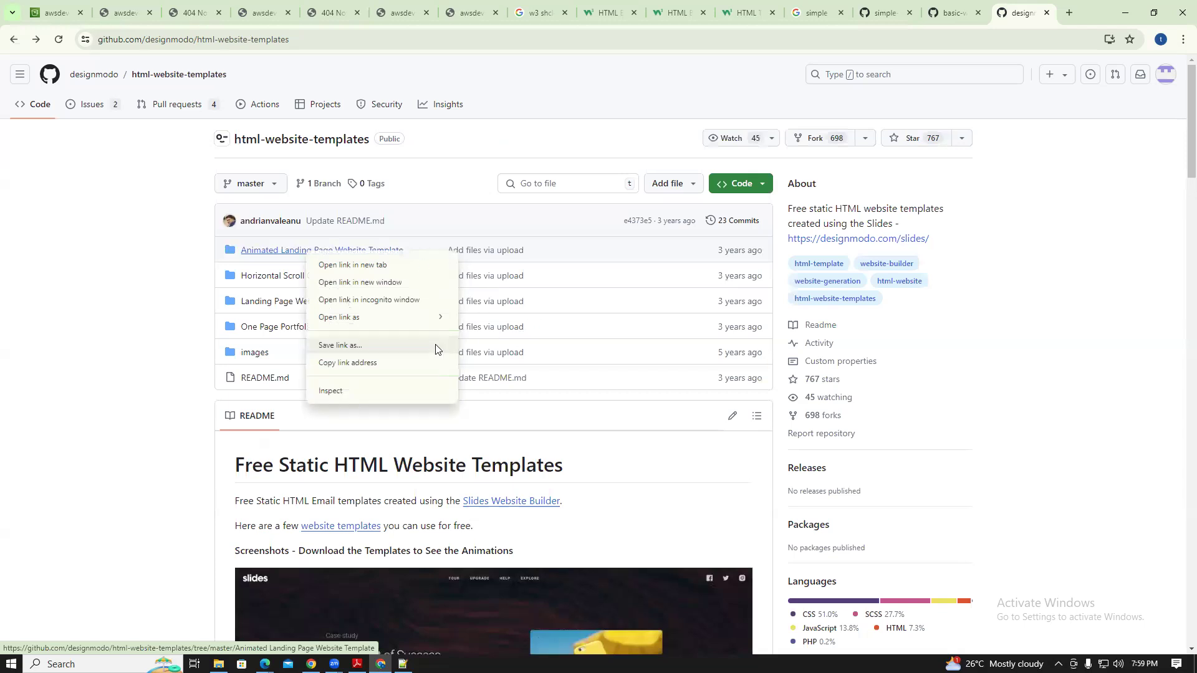
left_click(469, 229)
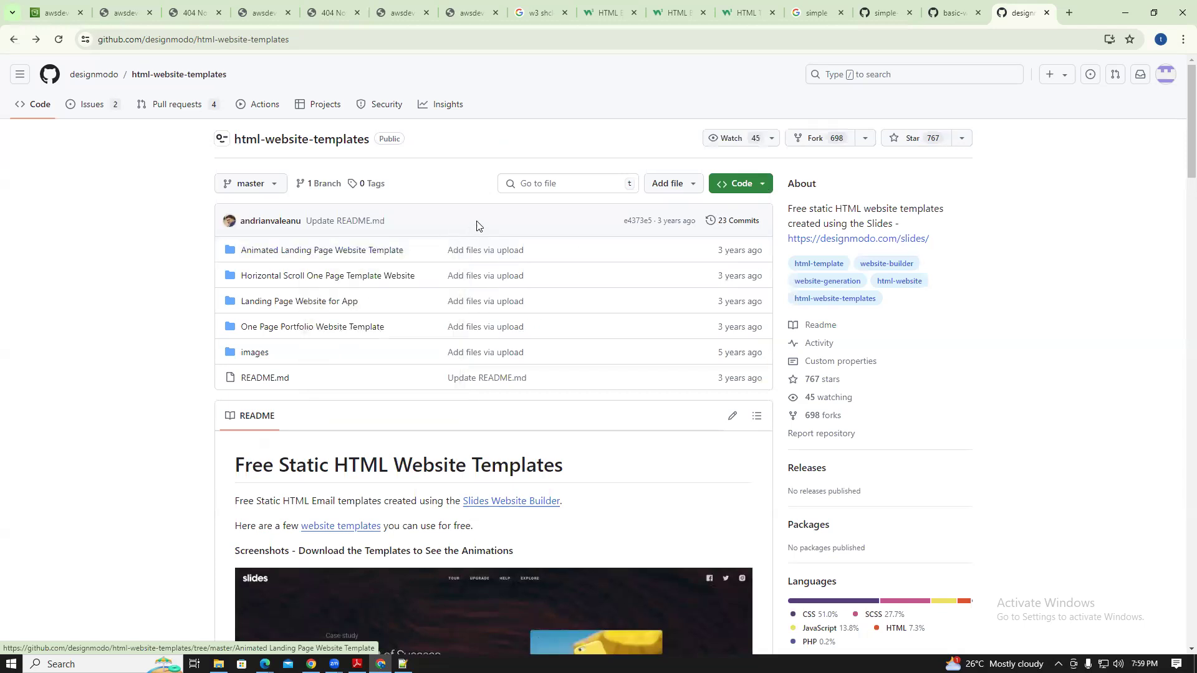
left_click(369, 256)
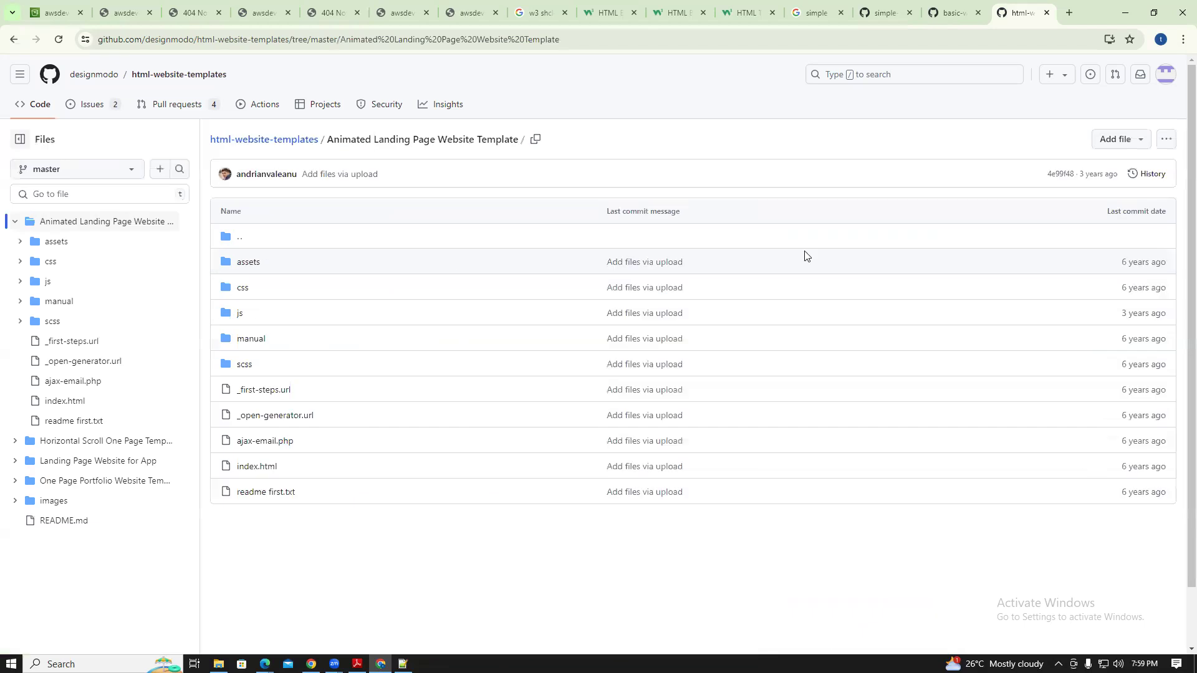
key("alt+Left")
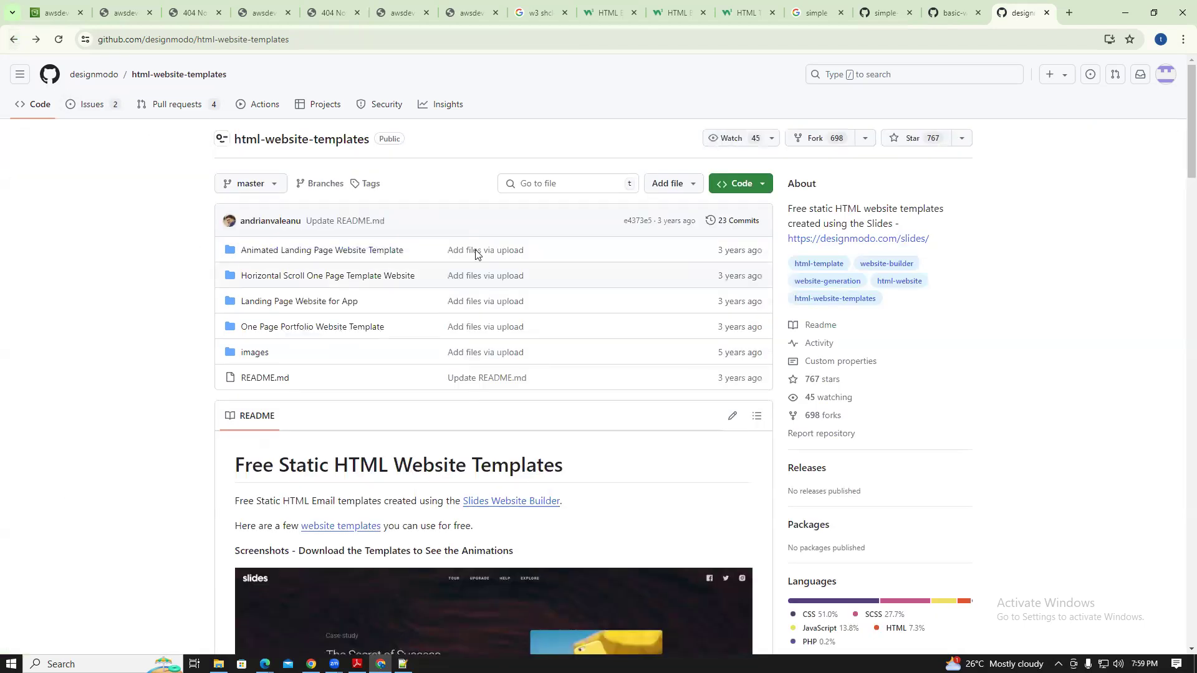
Check the Code menu and the folder's file options, then return to the repository root
left_click(760, 183)
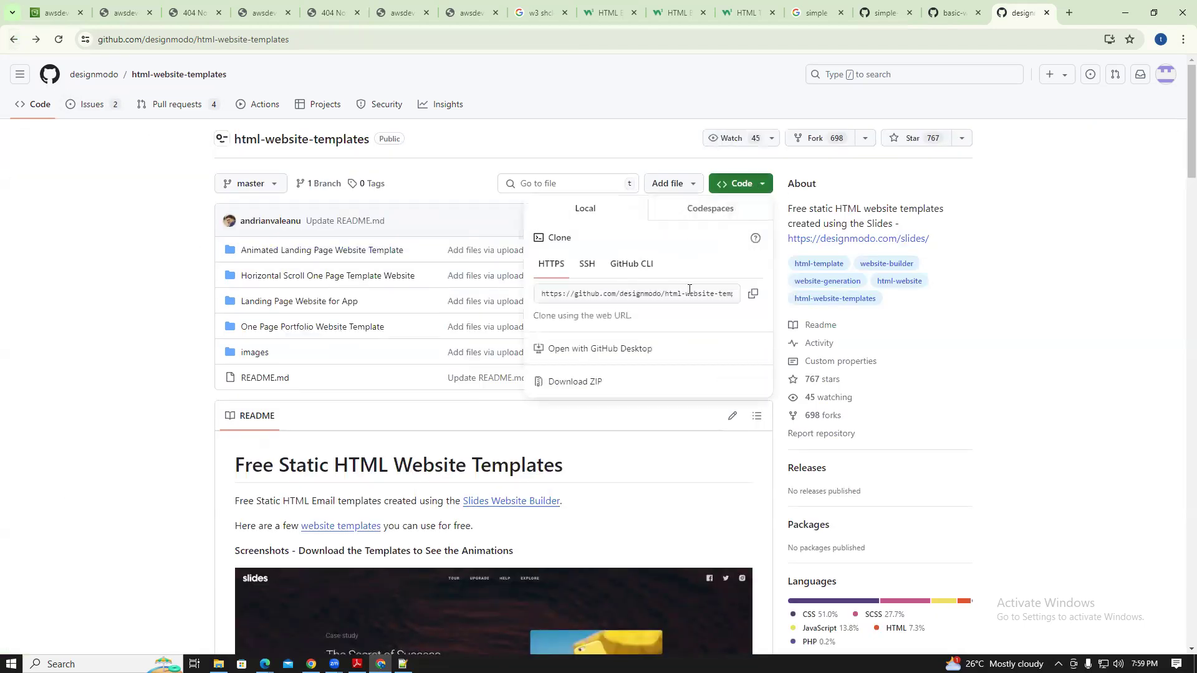
left_click(344, 252)
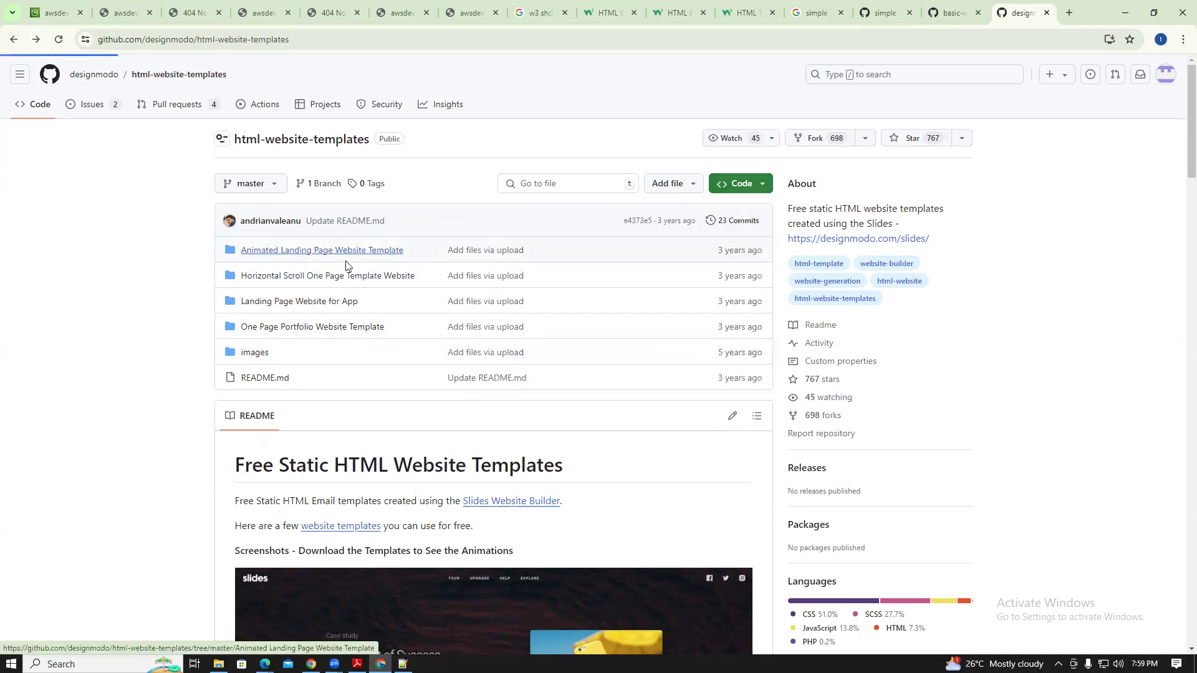
left_click(1137, 141)
left_click(1166, 140)
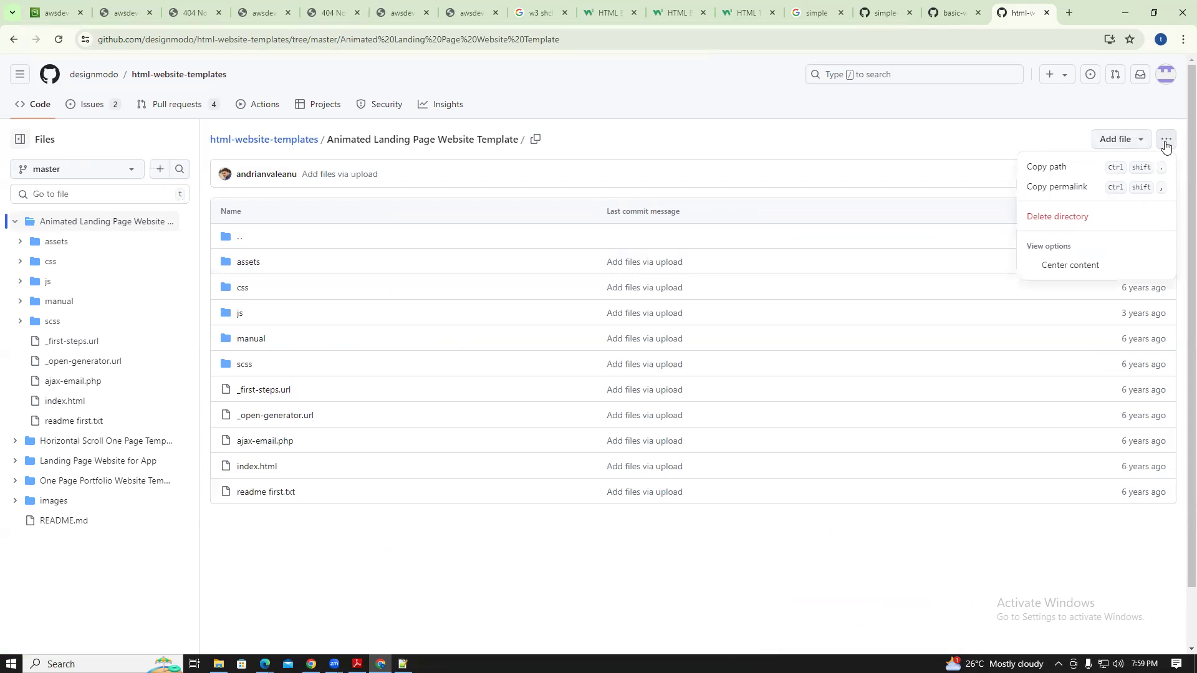
left_click(1005, 129)
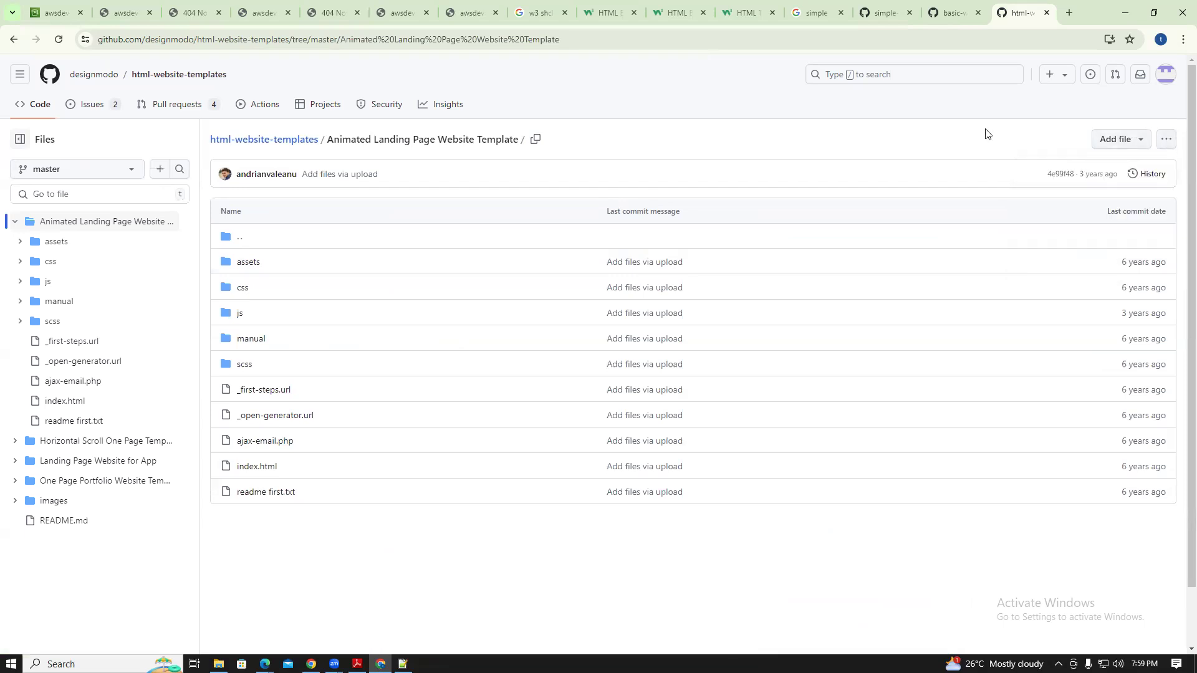
left_click(277, 139)
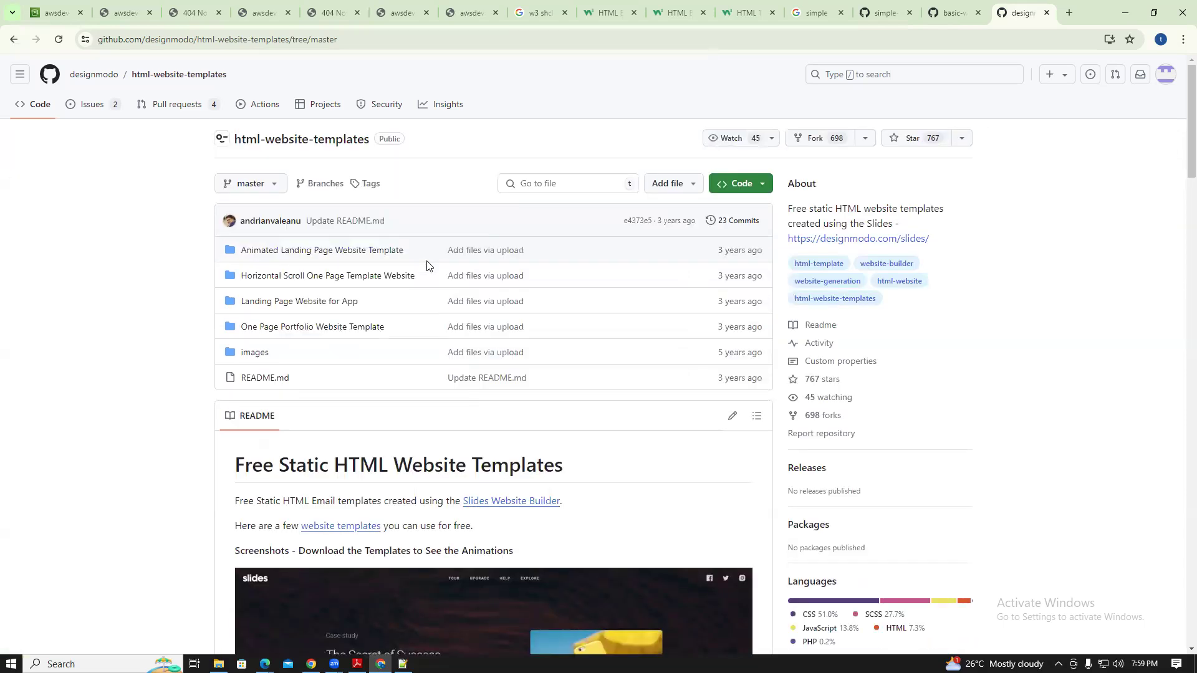
Download html-website-templates as a ZIP and show it in the Downloads folder
left_click(761, 185)
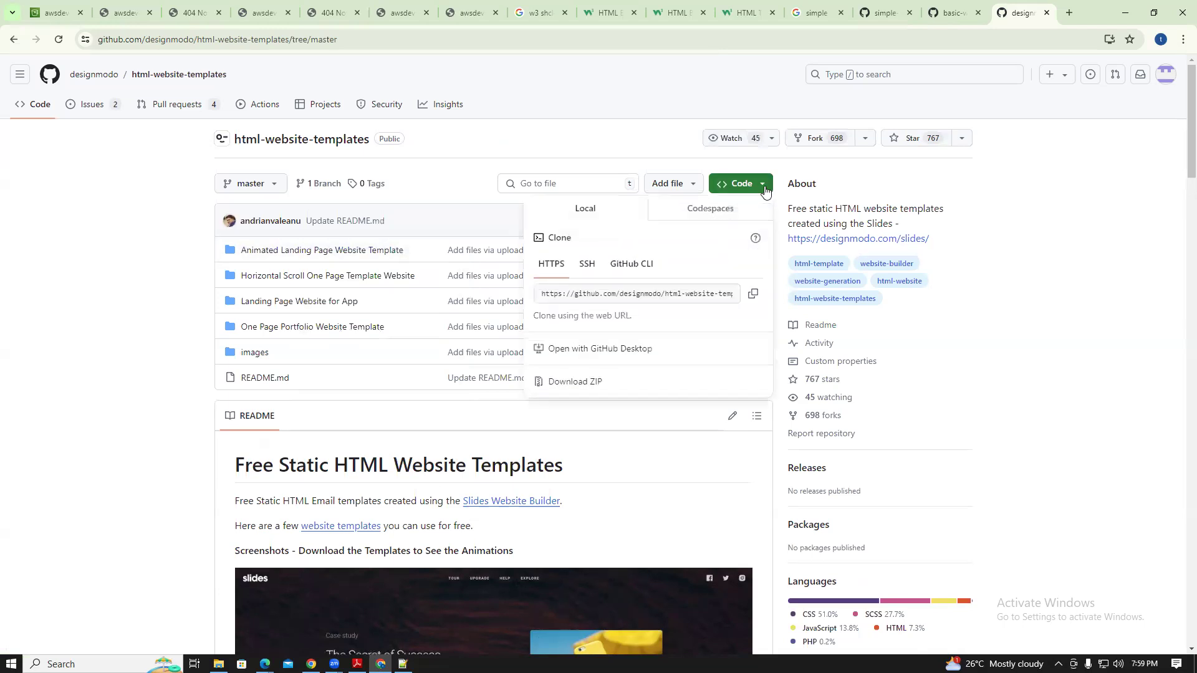
left_click(593, 379)
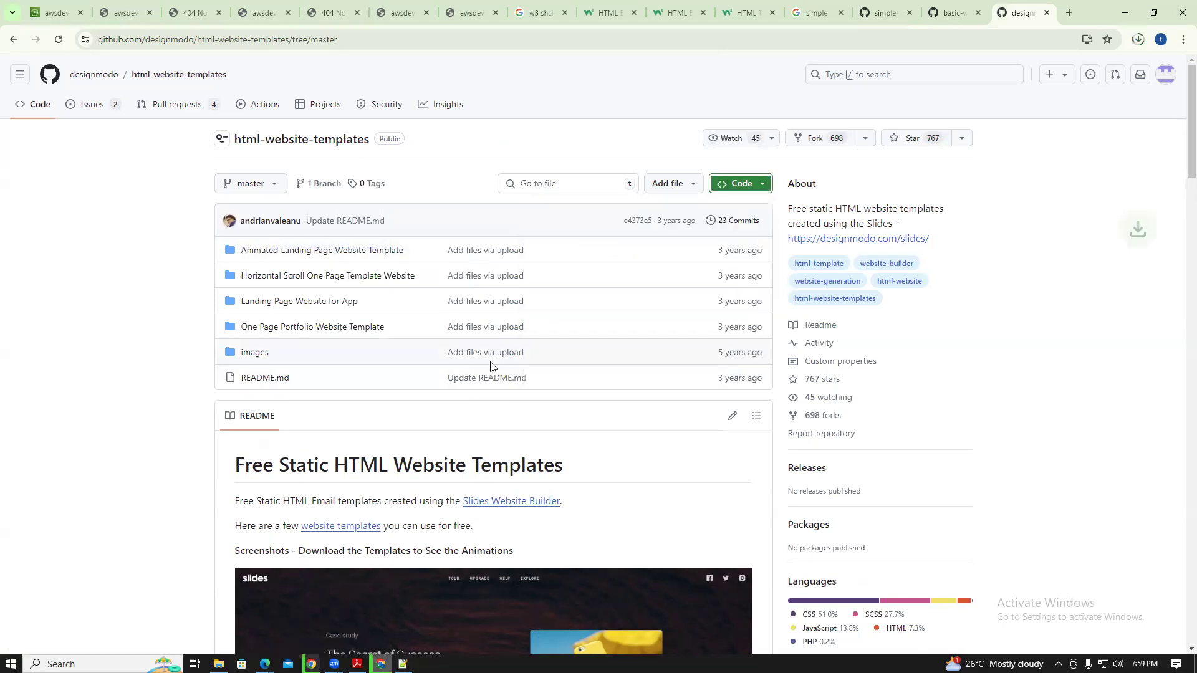
left_click(1139, 39)
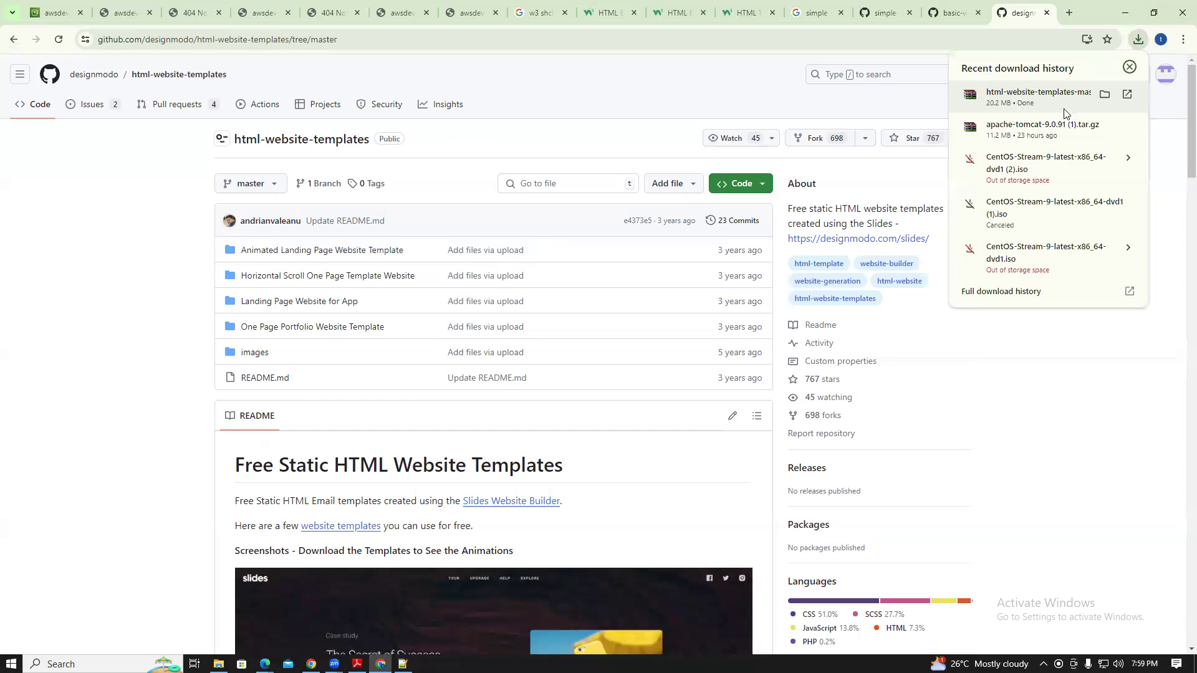
left_click(1104, 94)
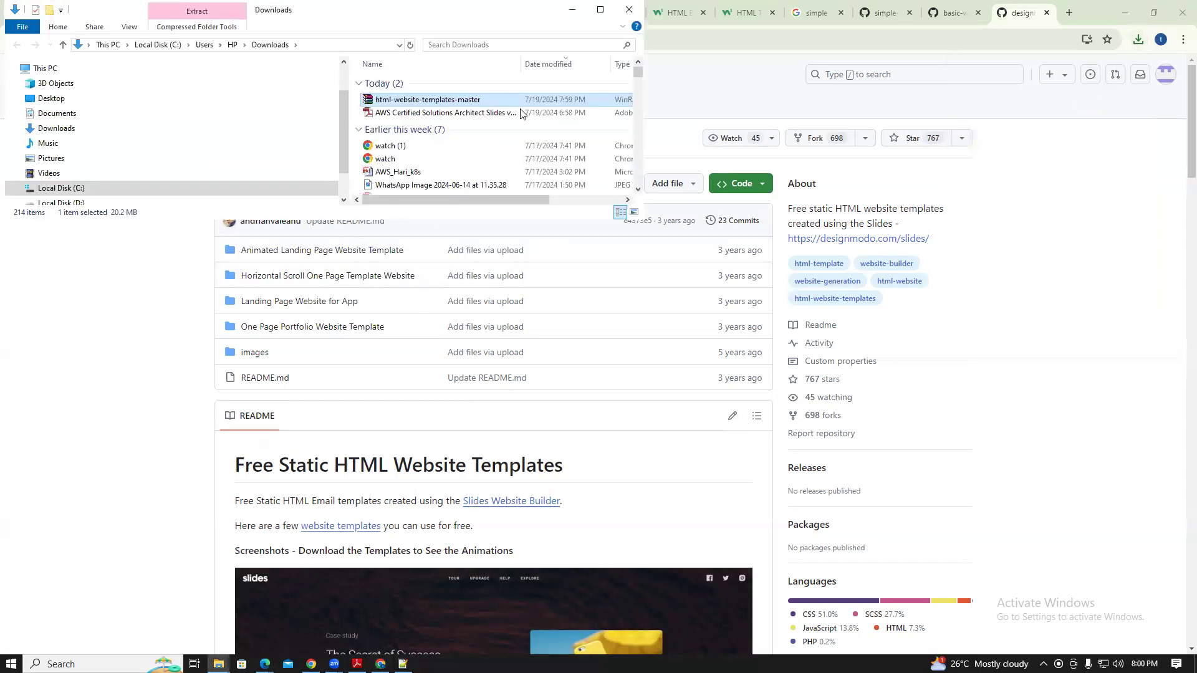
Maximize Explorer and extract the html-website-templates-master ZIP into Downloads
left_click(600, 10)
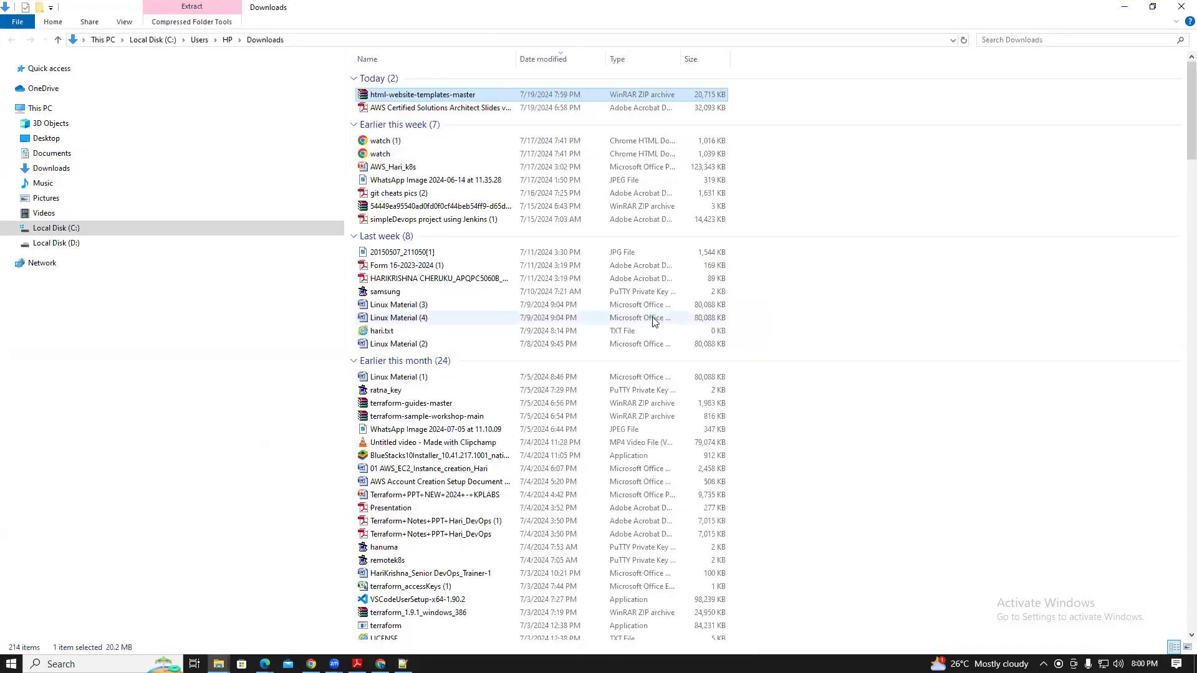
right_click(400, 95)
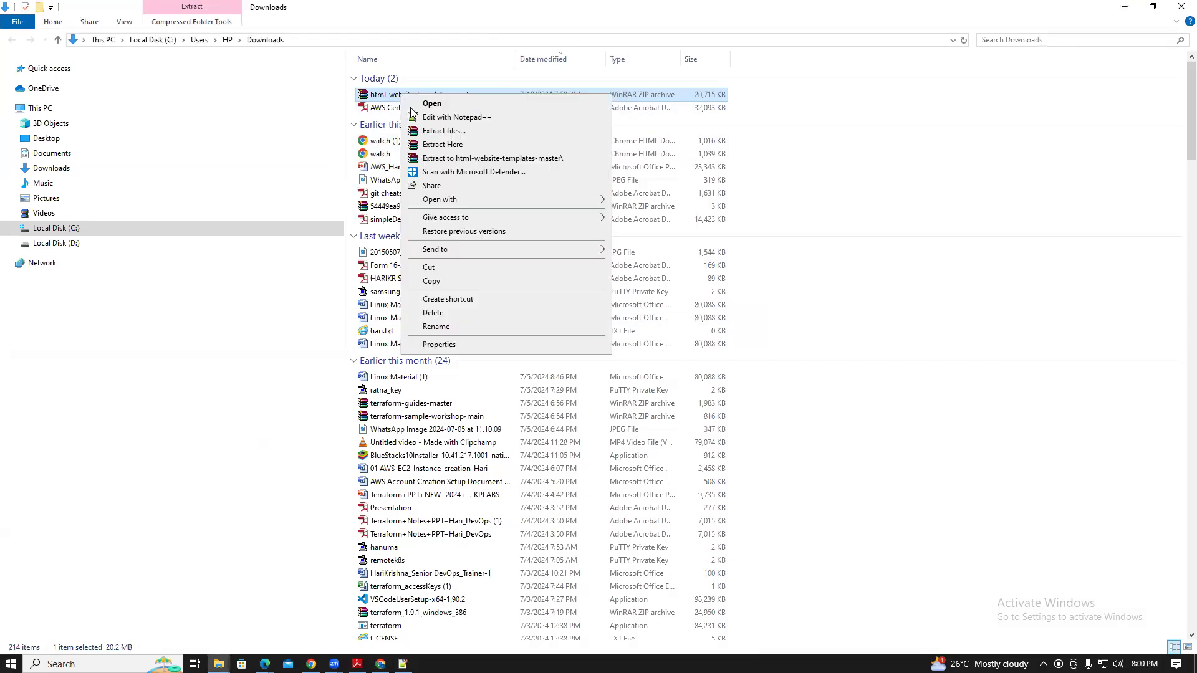
left_click(444, 146)
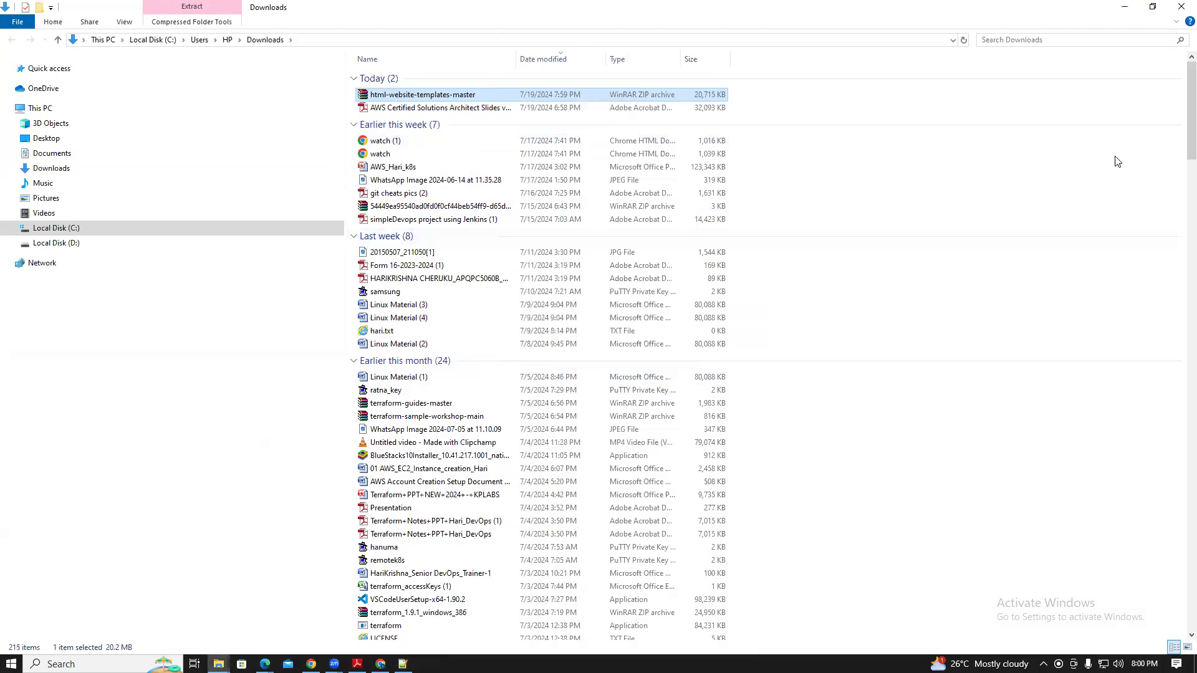
mouse_move(1191, 103)
left_mouse_down()
mouse_move(1191, 350)
mouse_move(1192, 121)
left_mouse_up()
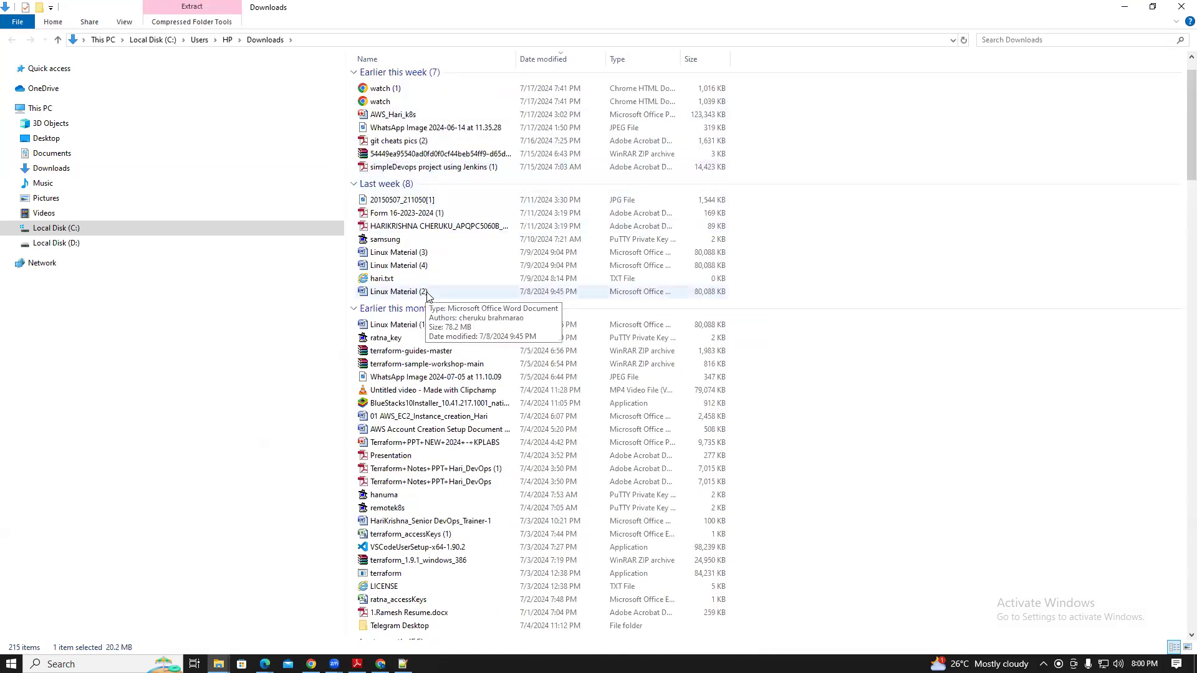
left_click(264, 40)
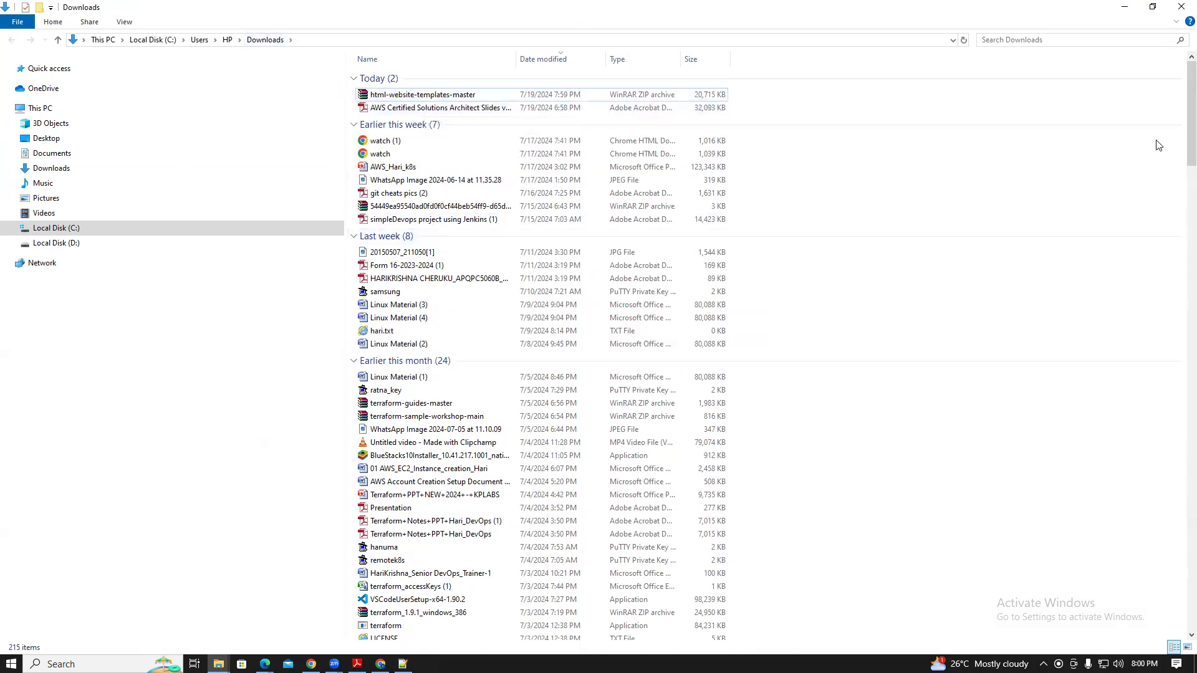
Open html-website-templates-master and its Animated Landing Page folder, go back, and restore the window
left_click_drag(1191, 112, 1191, 574)
left_click(405, 633)
double_click(404, 632)
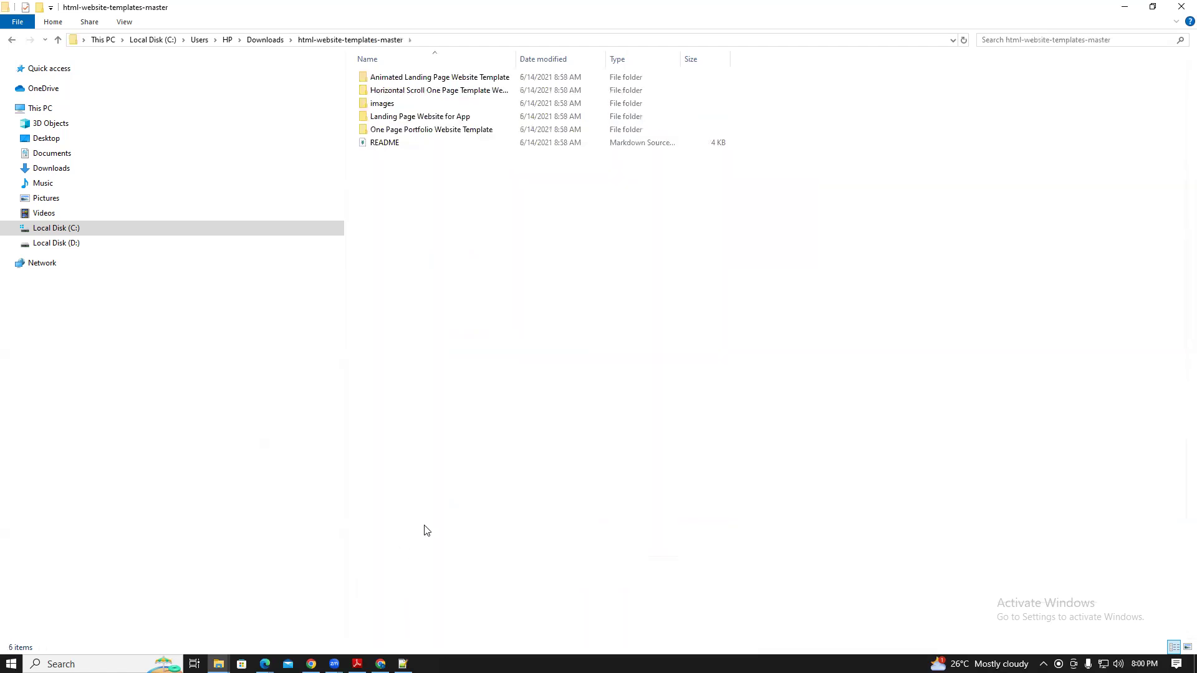
double_click(395, 78)
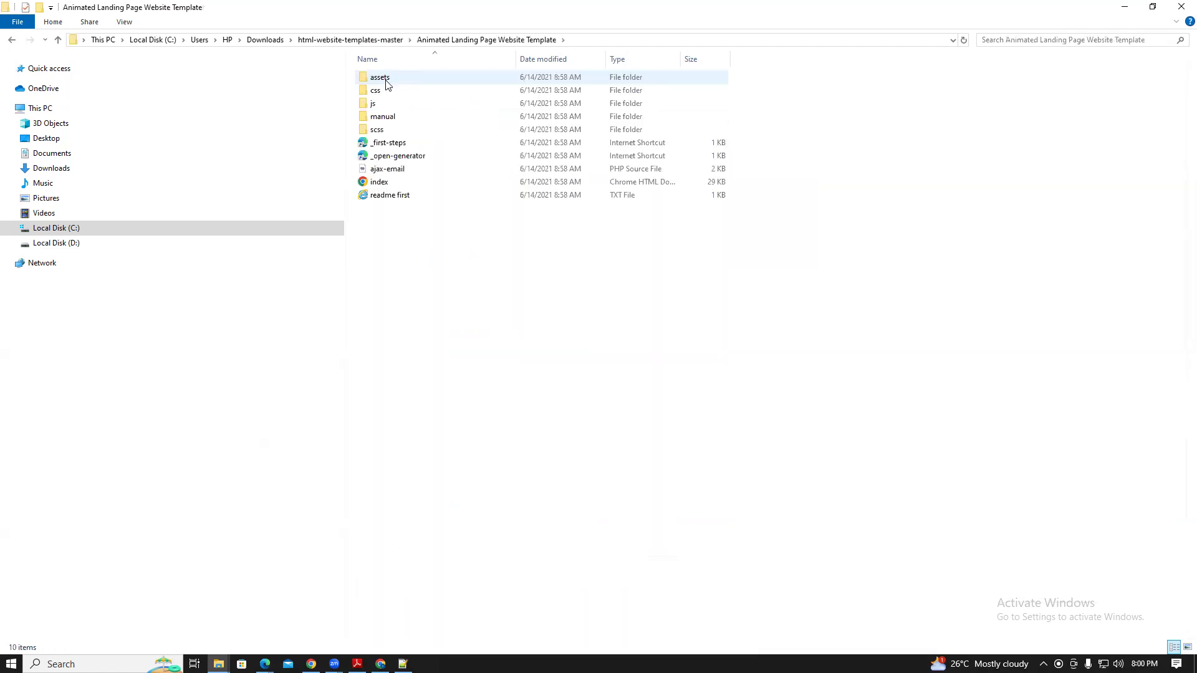
left_click(11, 39)
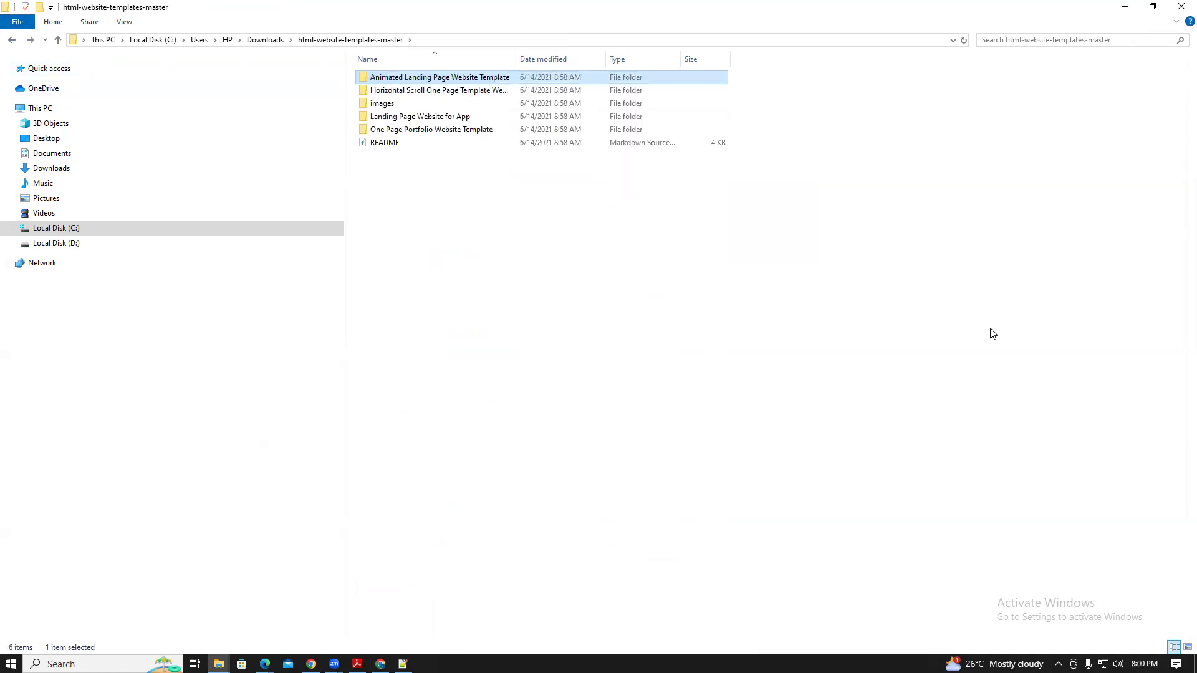
left_click(1152, 7)
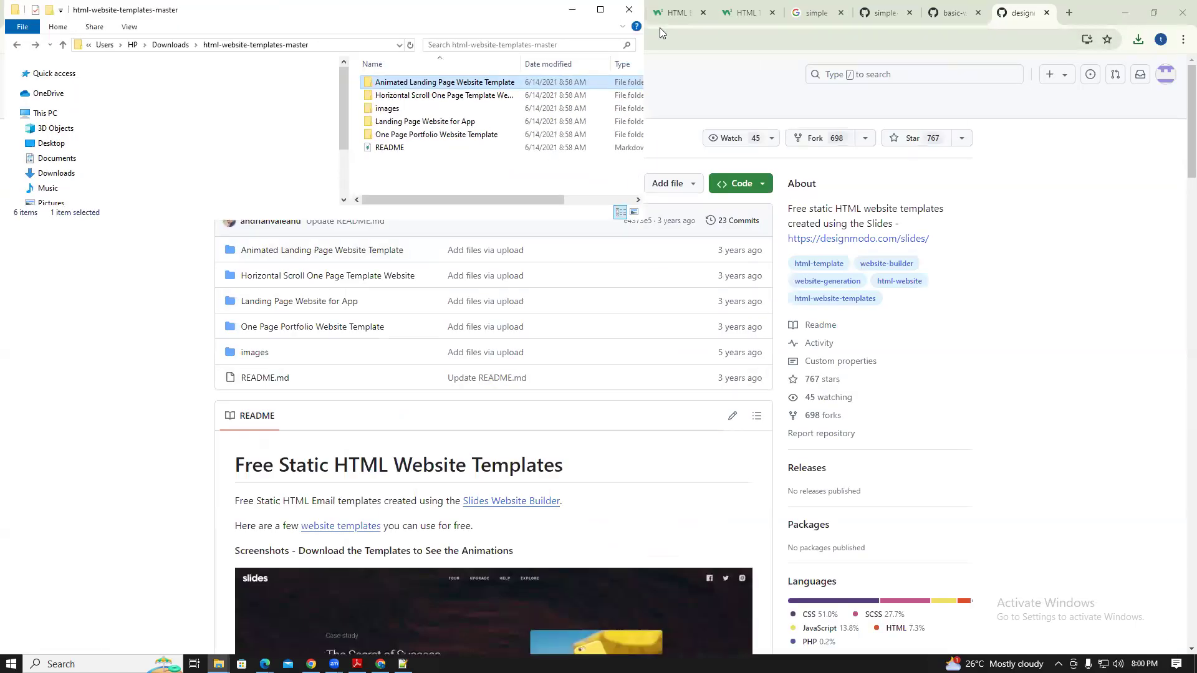
Arrange Chrome beside Explorer and reopen the awsdevops21 bucket's objects
left_click(1154, 13)
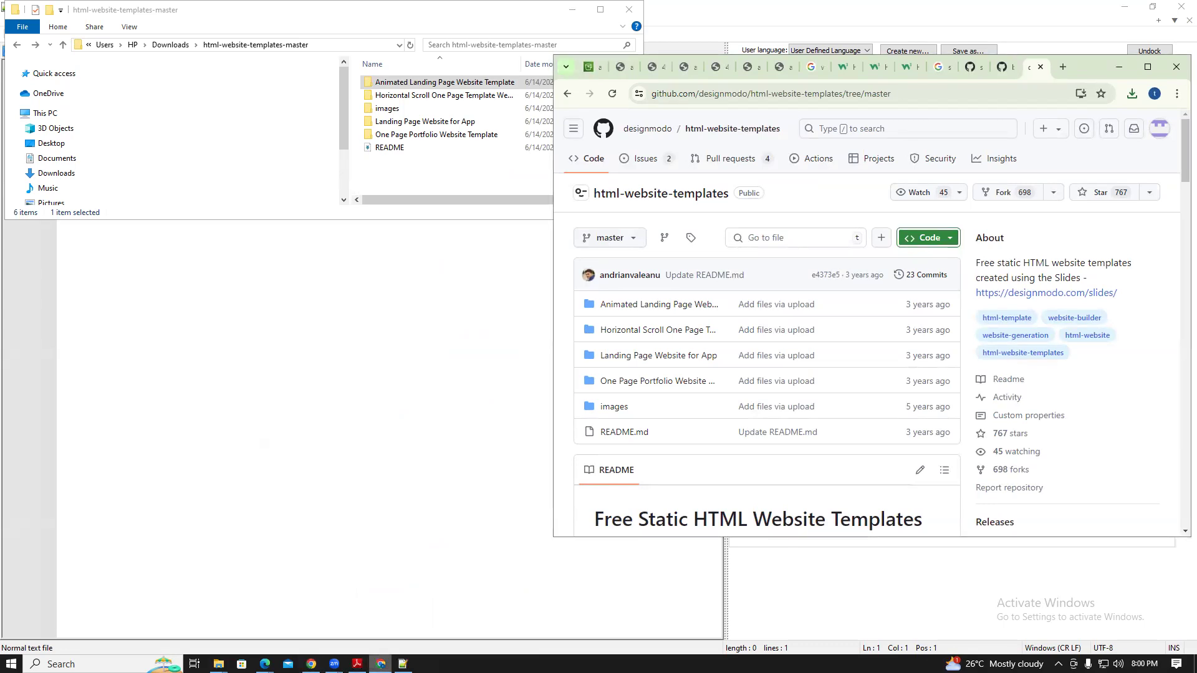
left_click(593, 67)
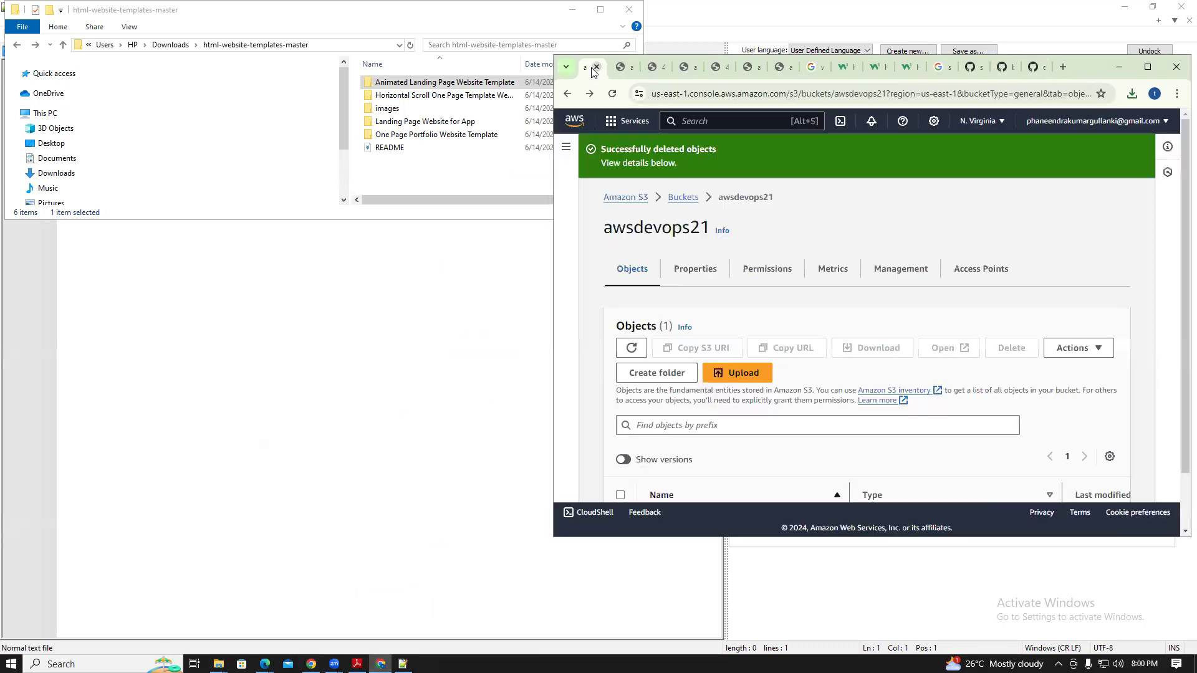
left_click(682, 204)
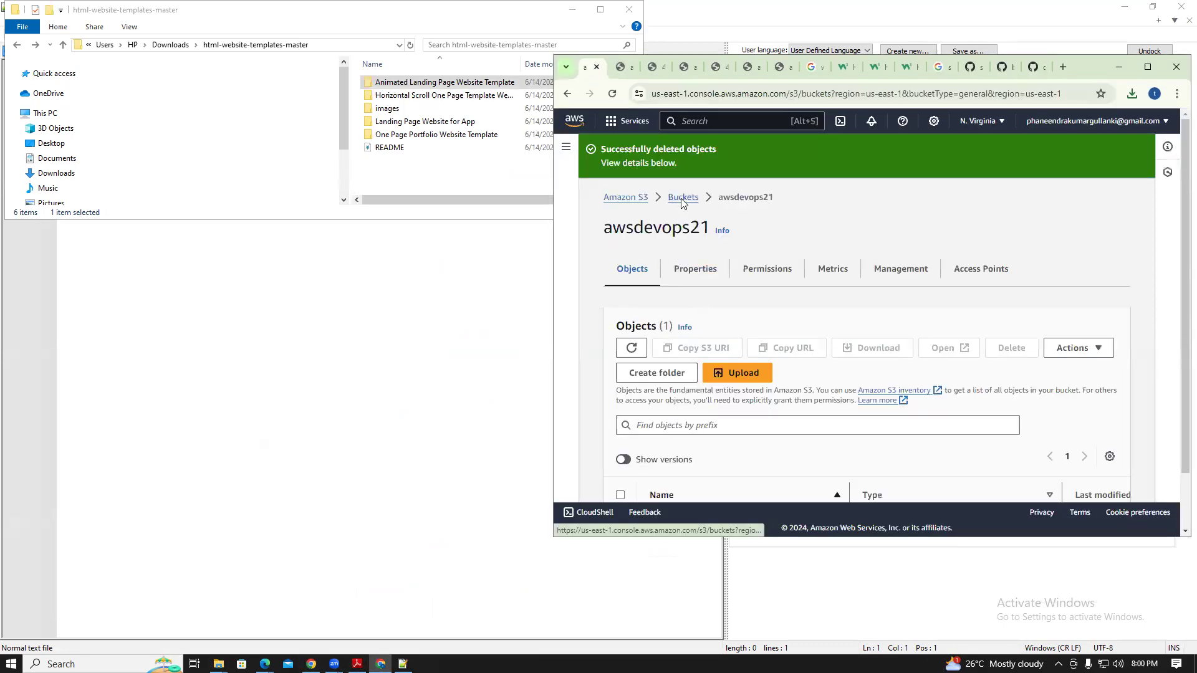
left_click(677, 435)
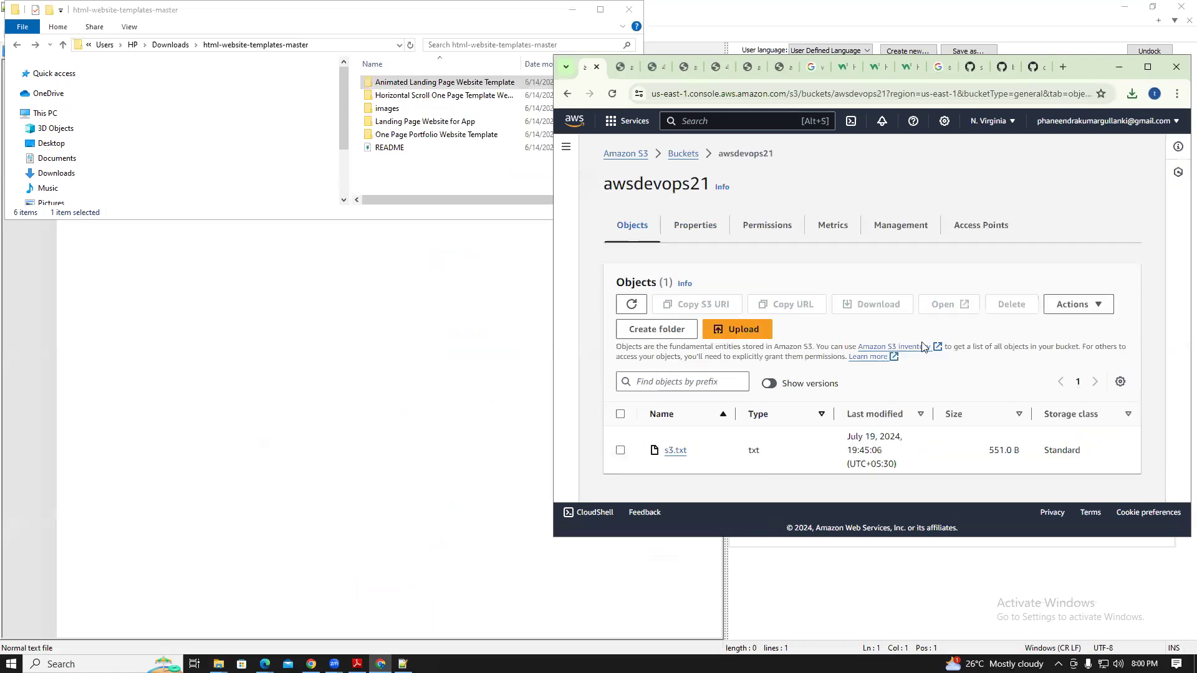
left_click(414, 87)
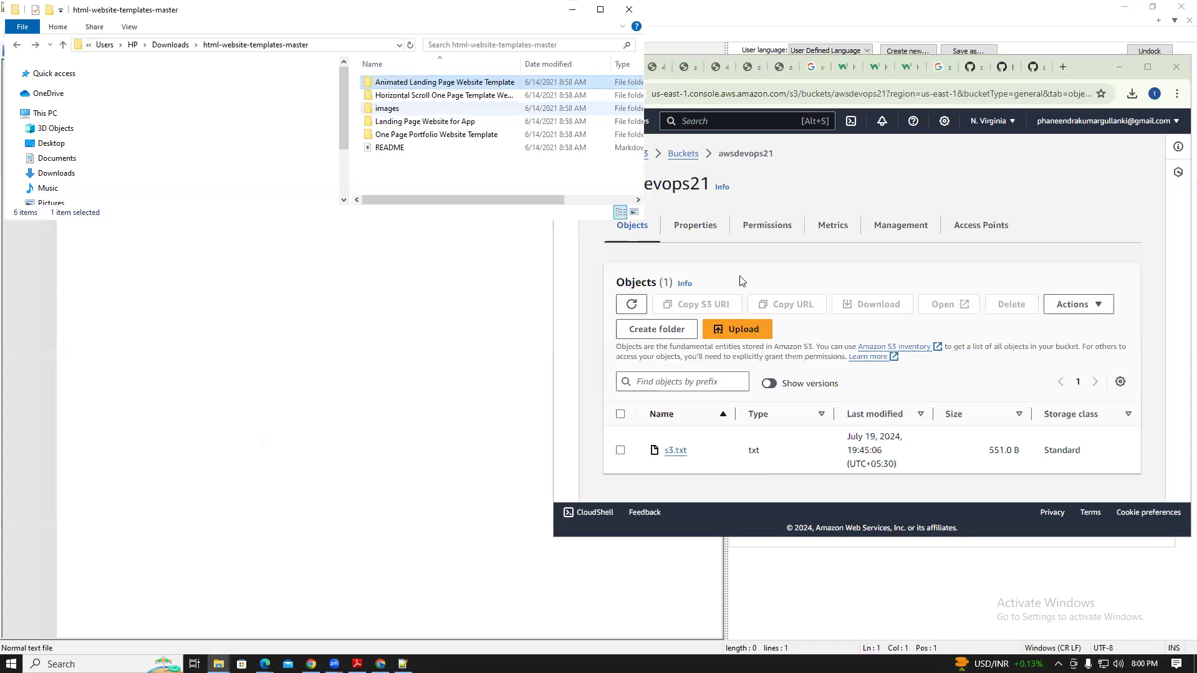
left_click(863, 280)
Drag the Animated Landing Page Website Template folder into Upload and upload its 42 files
left_click(737, 328)
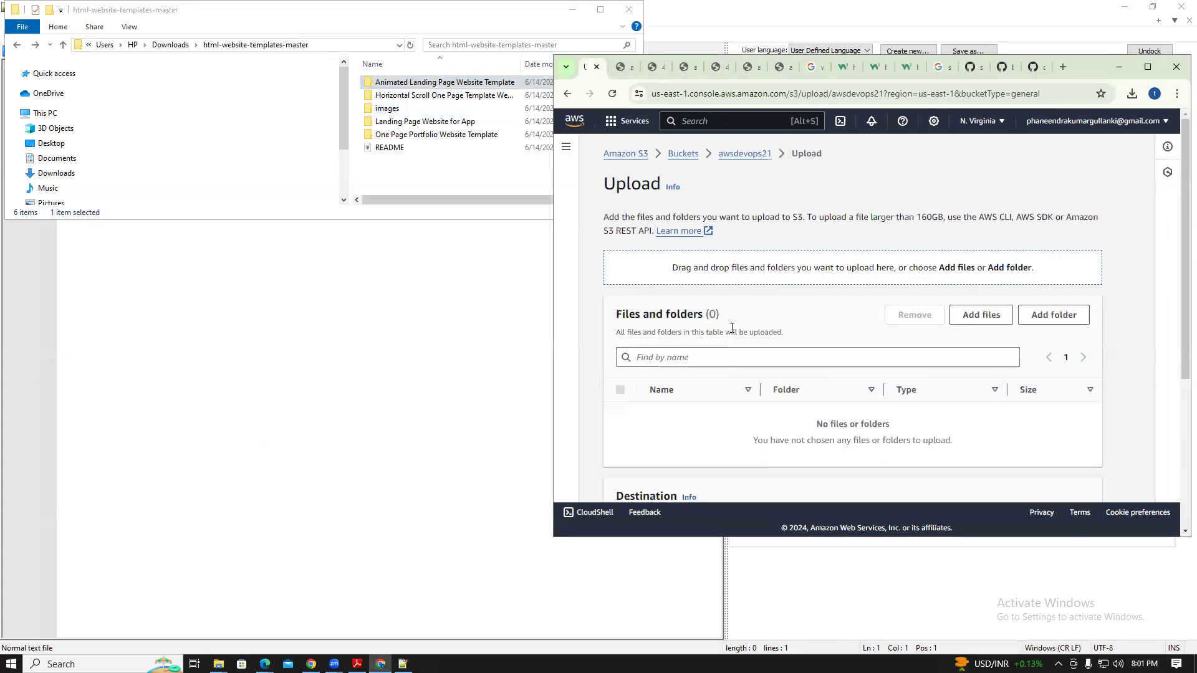
left_click_drag(445, 82, 699, 308)
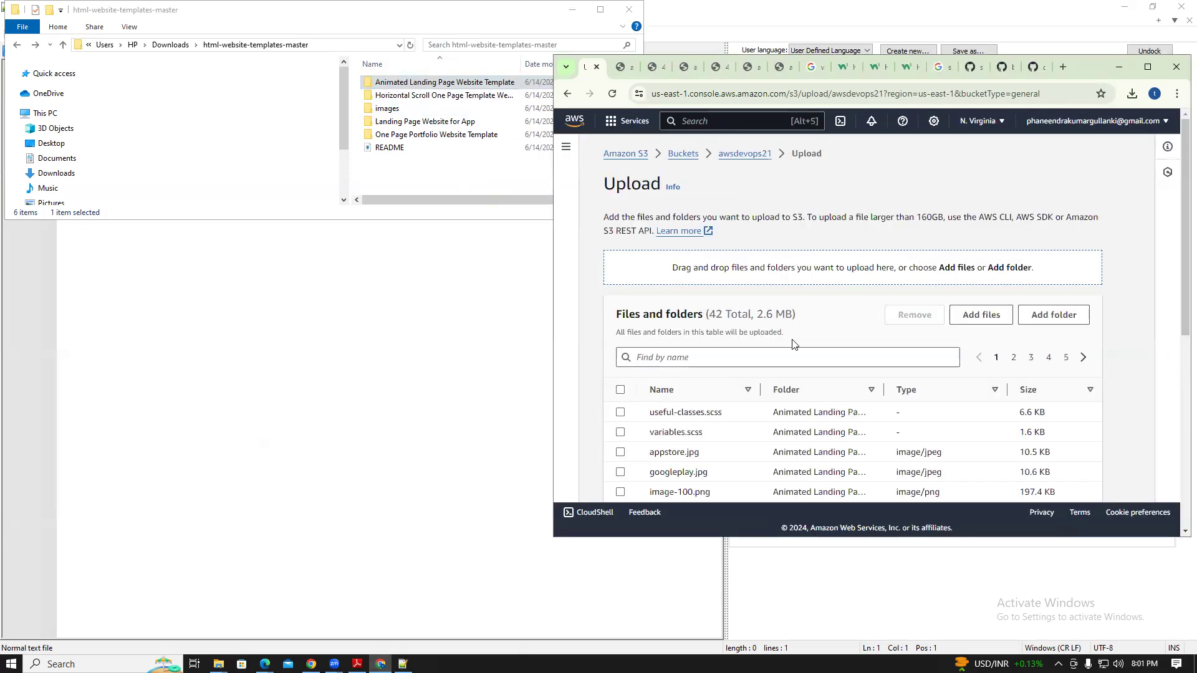
scroll(1179, 186, "down", 10)
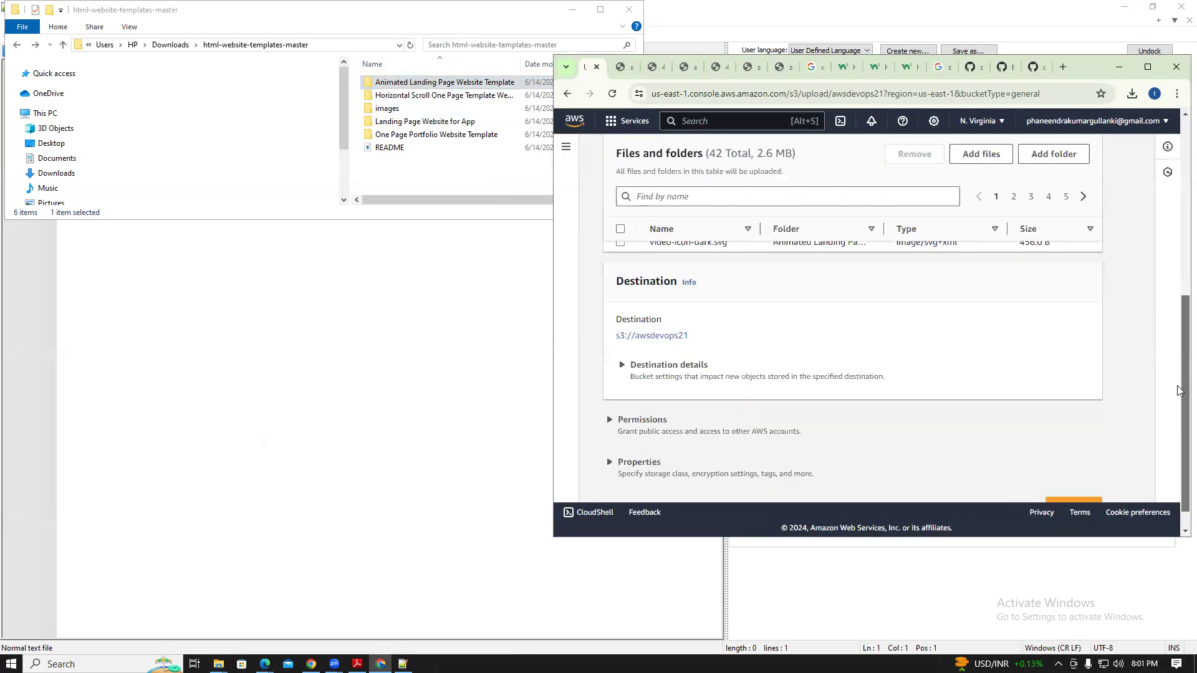
left_click_drag(1180, 186, 1177, 437)
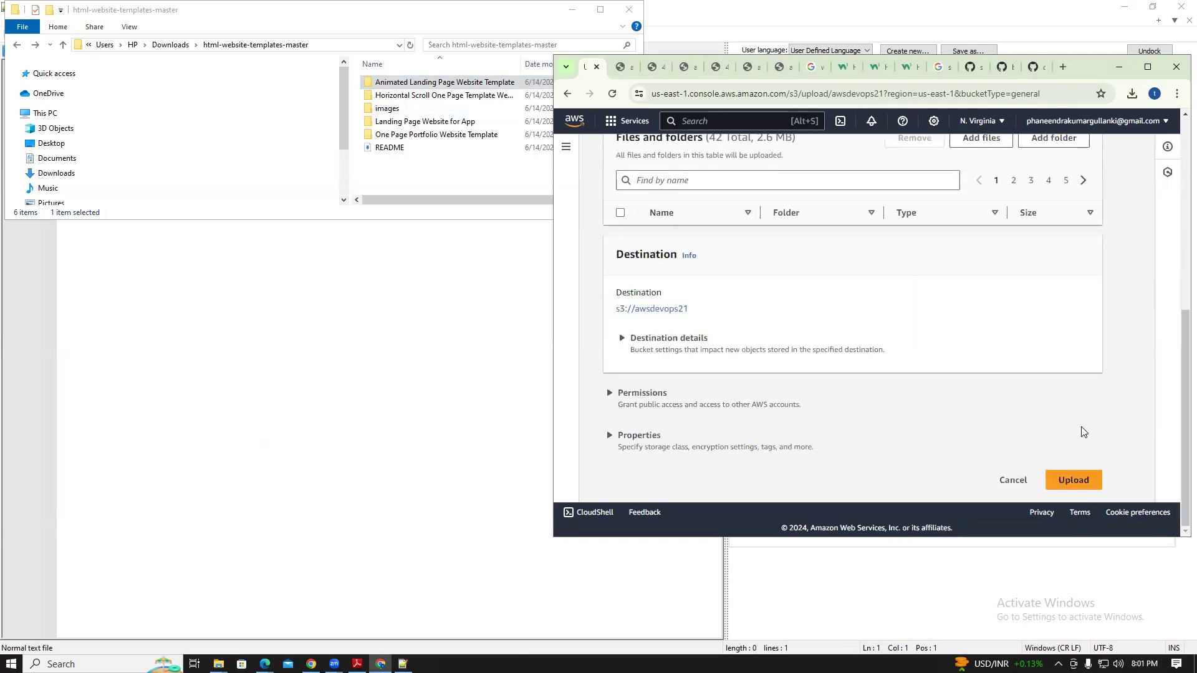
left_click(1082, 480)
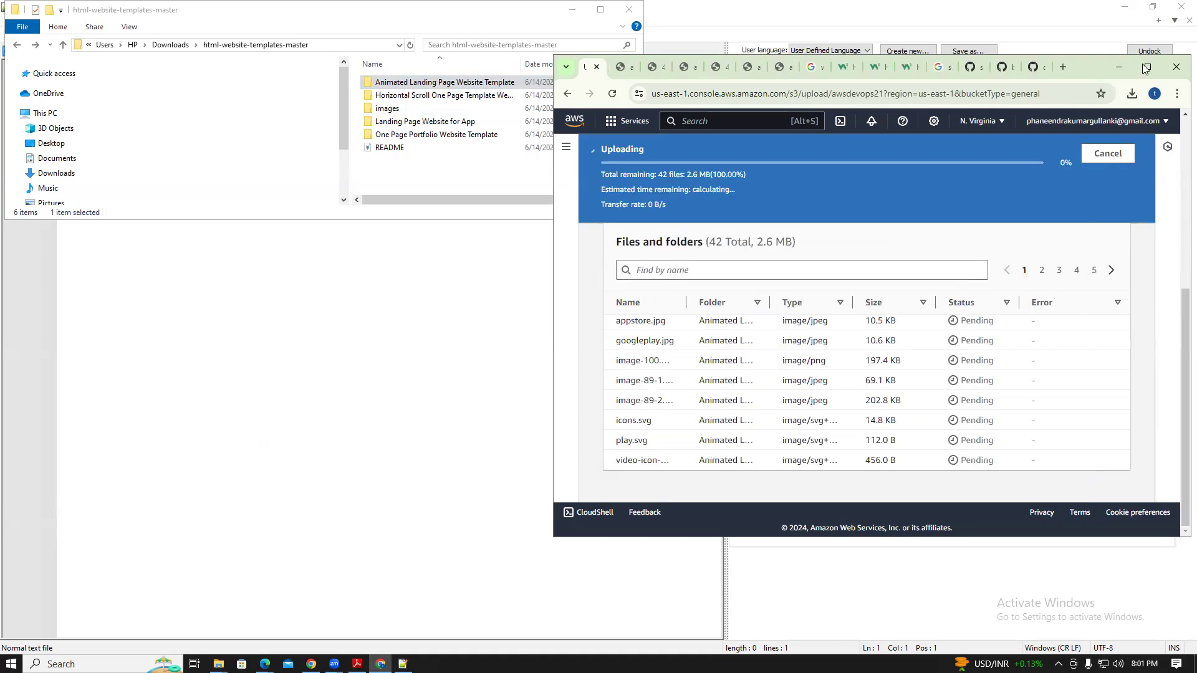
left_click(1147, 67)
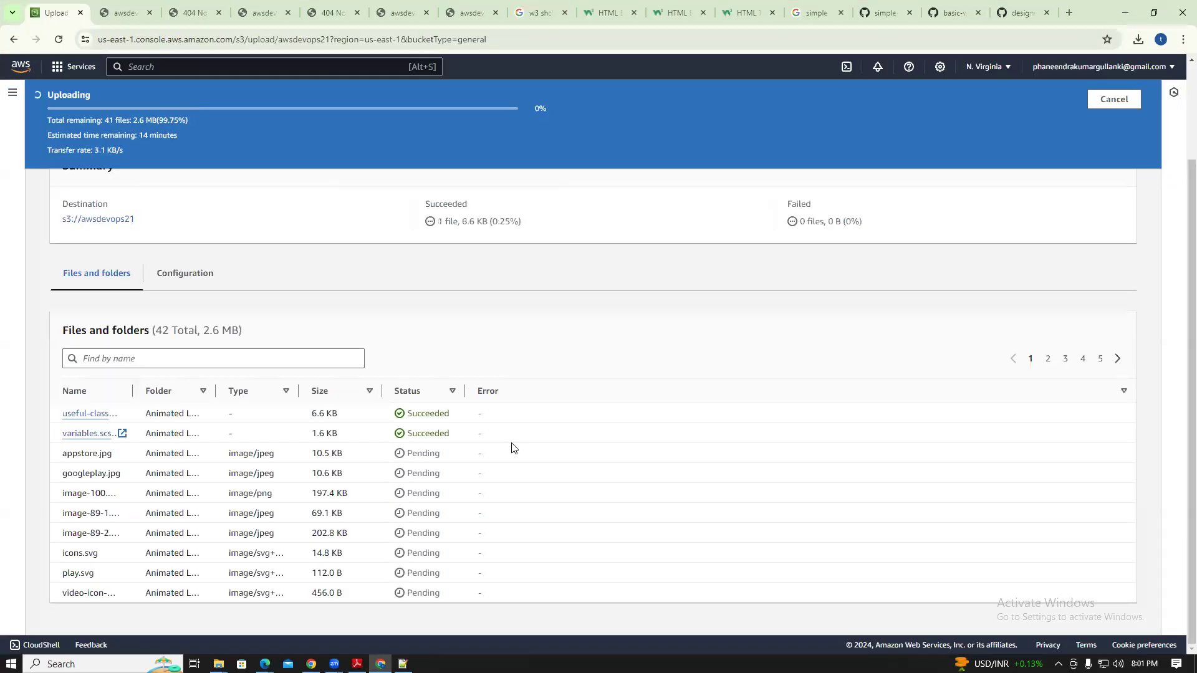
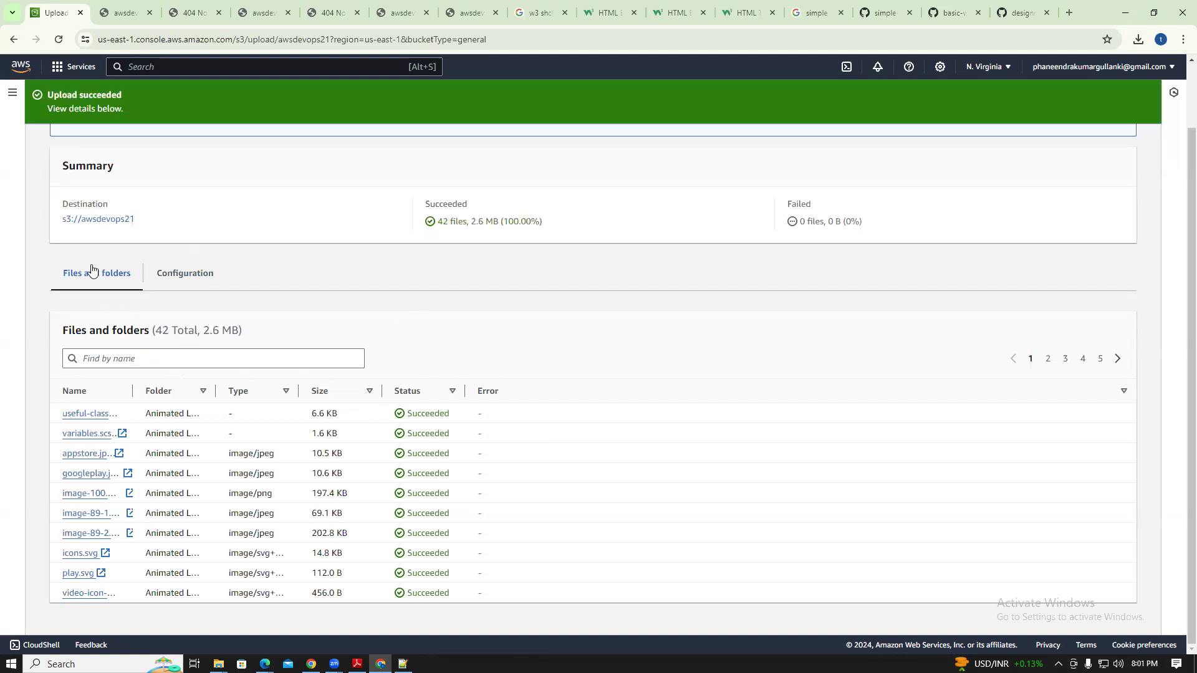
Leave the upload results and reopen the awsdevops21 bucket from the Buckets list
left_click(22, 44)
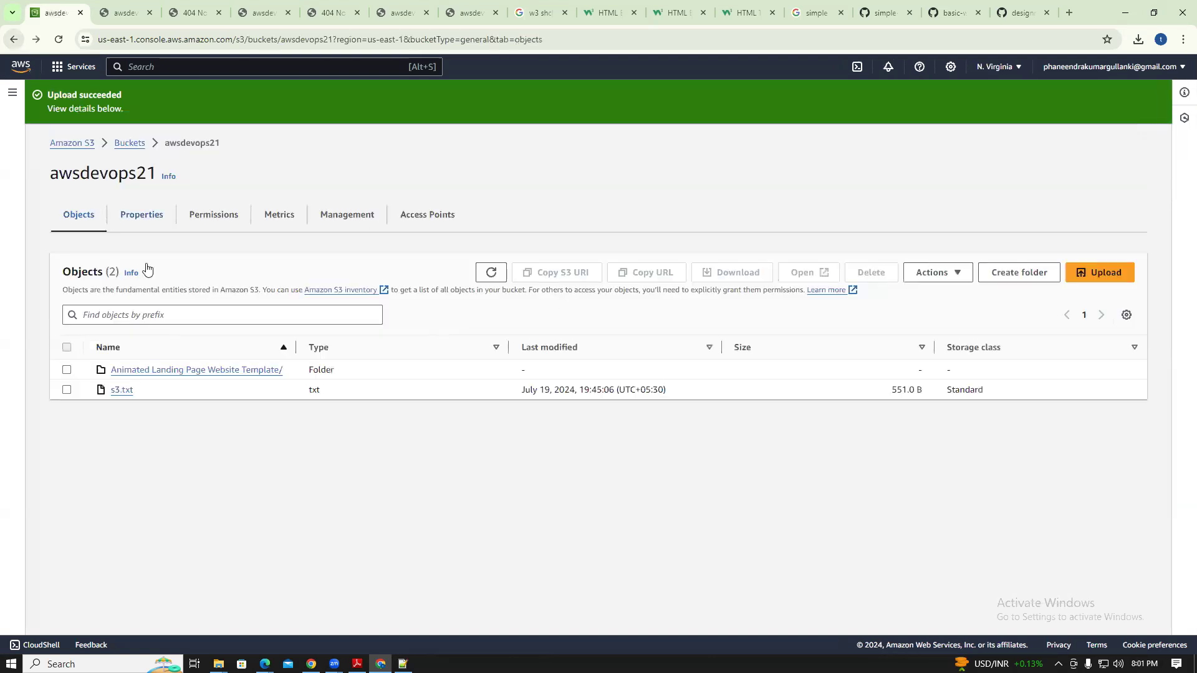
left_click(132, 145)
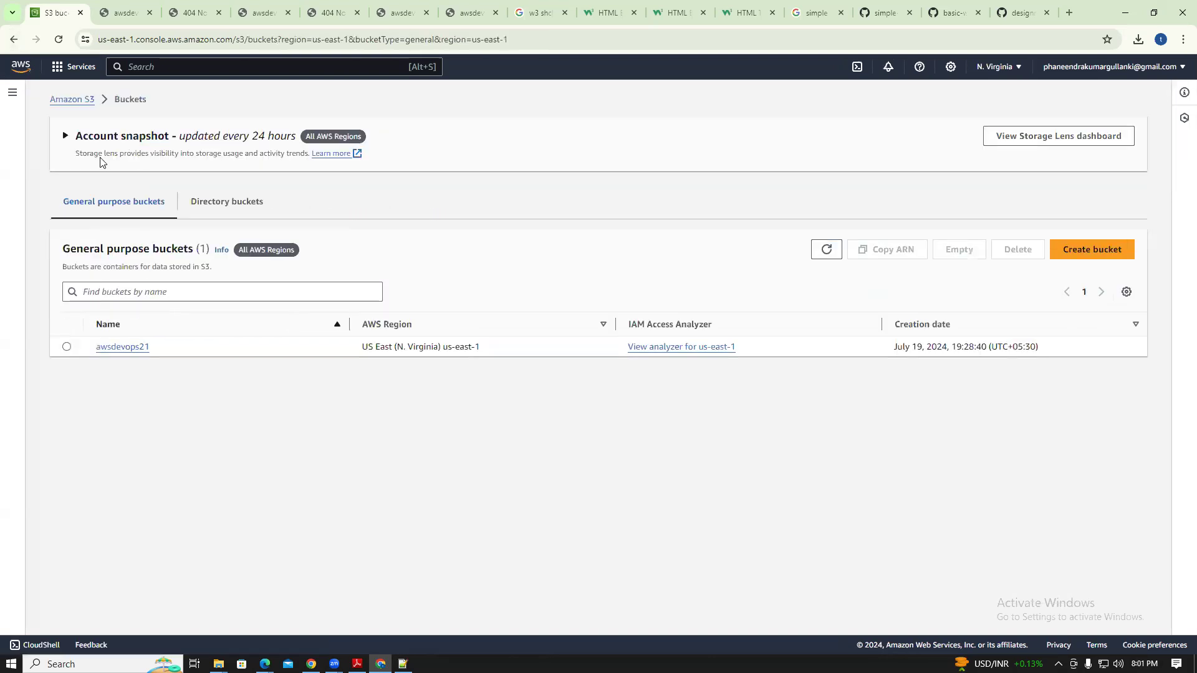
left_click(125, 347)
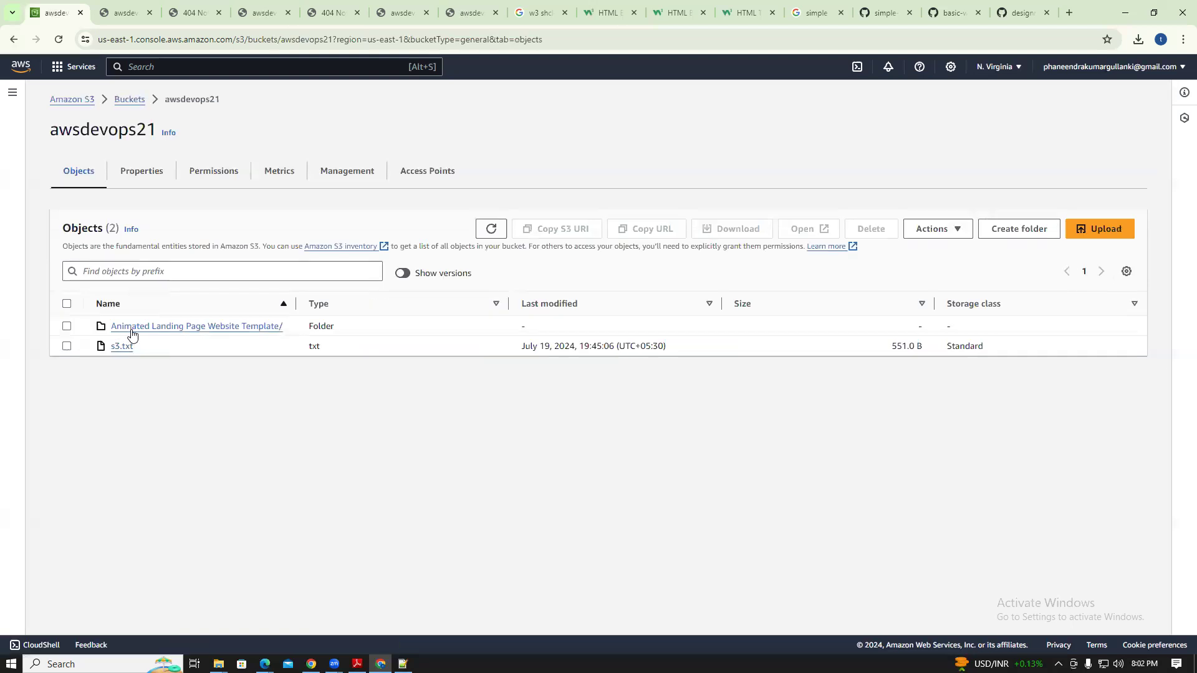
Browse the Animated Landing Page Website Template folder and index.html, then select the folder in the bucket
left_click(132, 329)
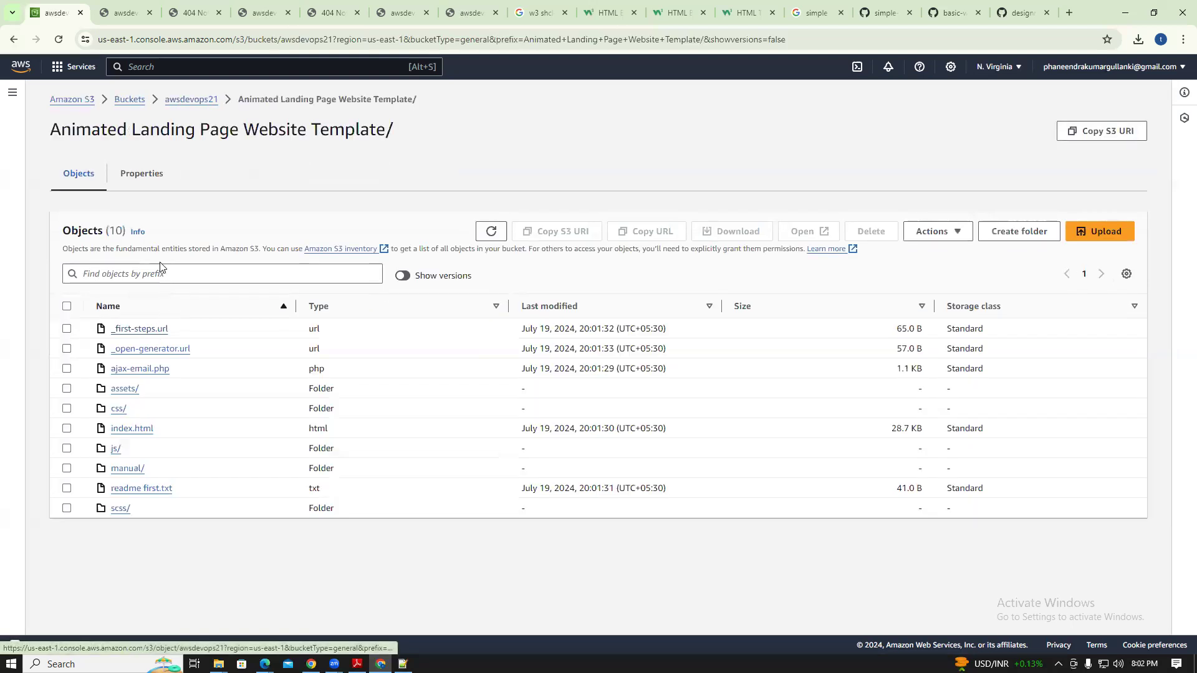
left_click(140, 176)
left_click(74, 186)
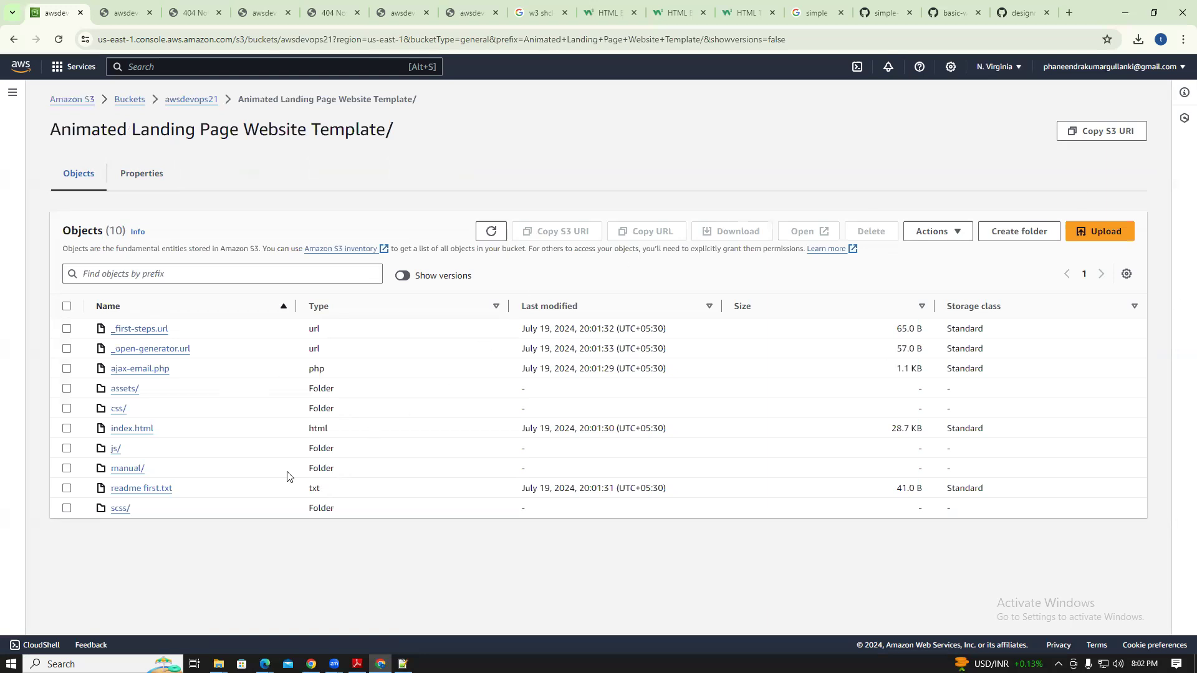
left_click(130, 428)
left_click(14, 39)
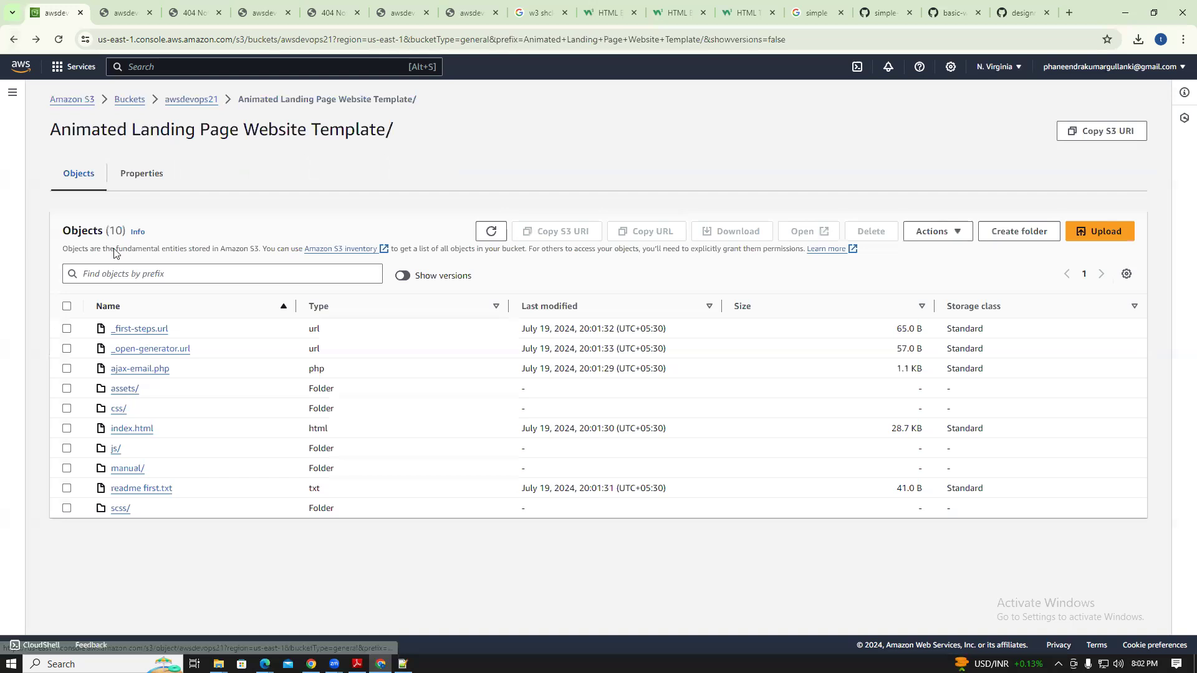
left_click(14, 39)
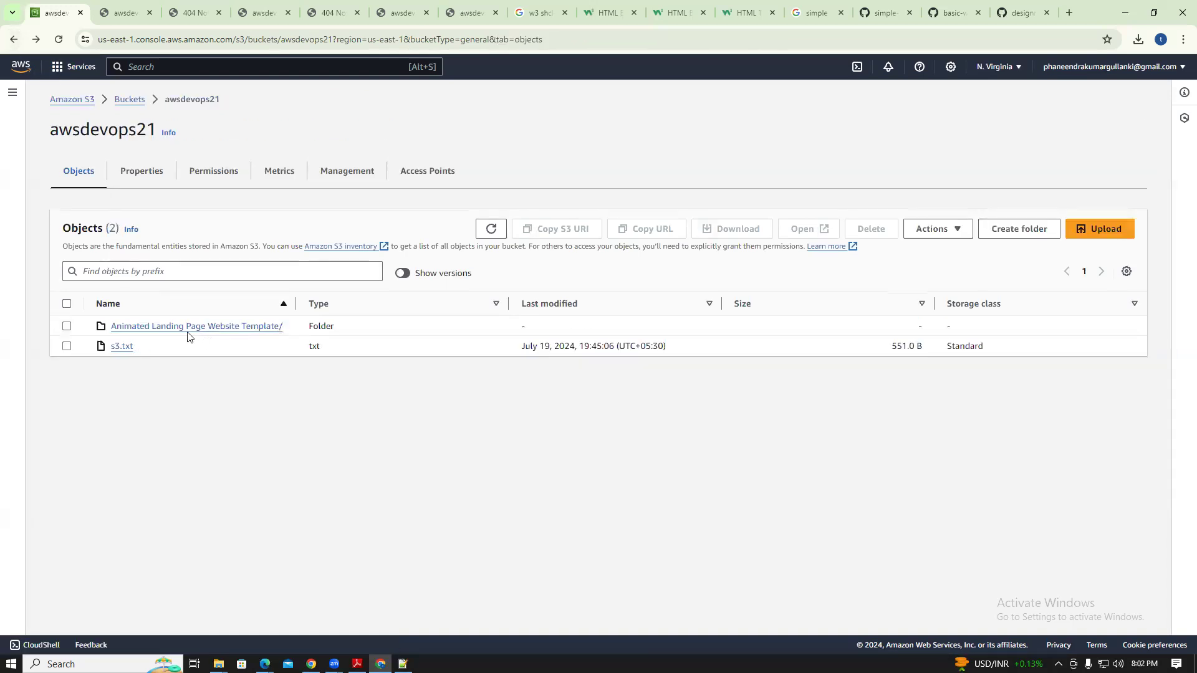
left_click(67, 327)
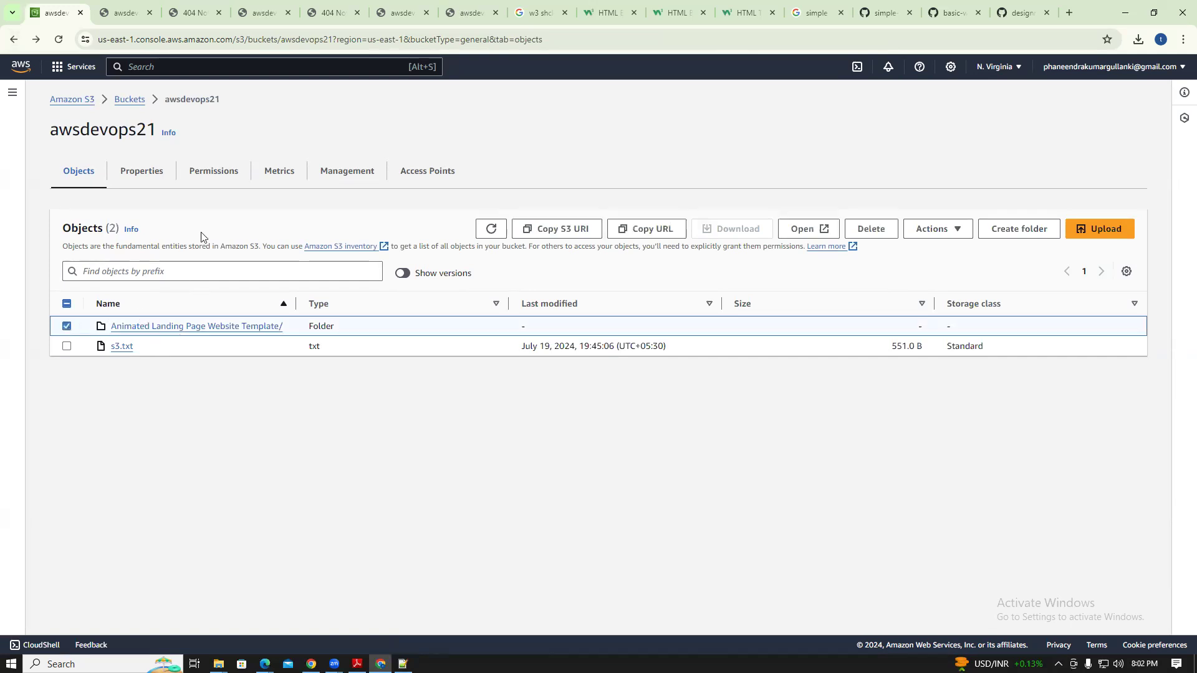
Review the bucket's Permissions tab, then reopen the Animated Landing Page Website Template folder
left_click(222, 179)
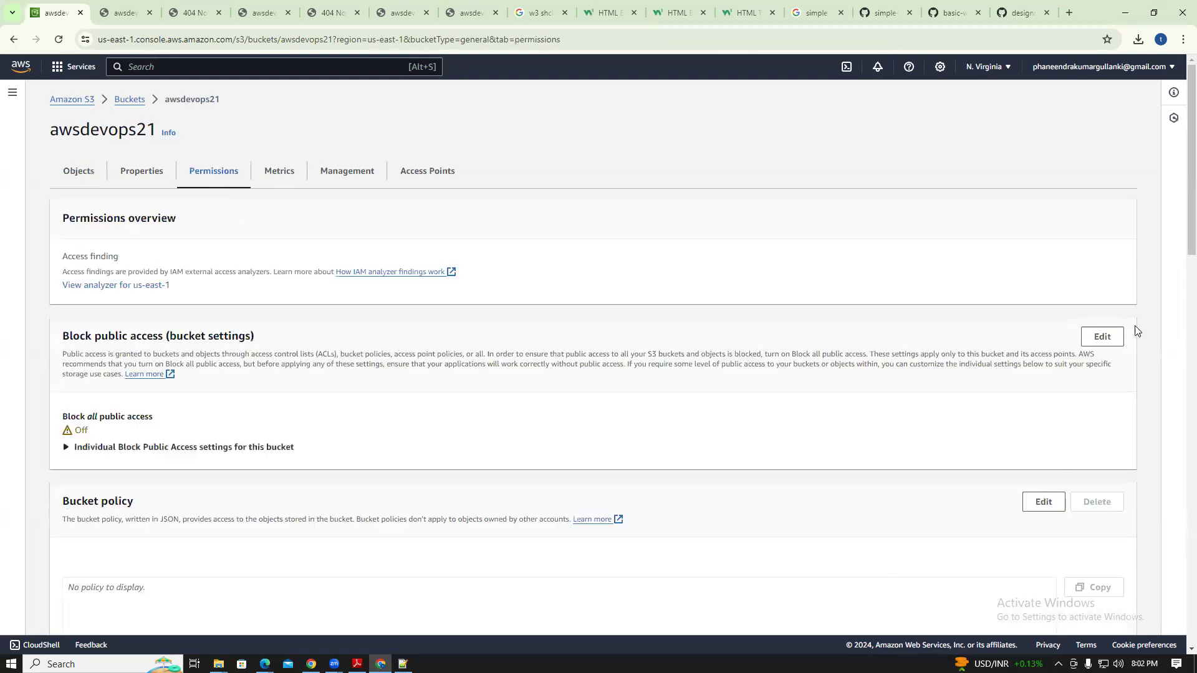
scroll(1180, 297, "down", 2)
scroll(1178, 306, "down", 3)
scroll(1178, 315, "up", 5)
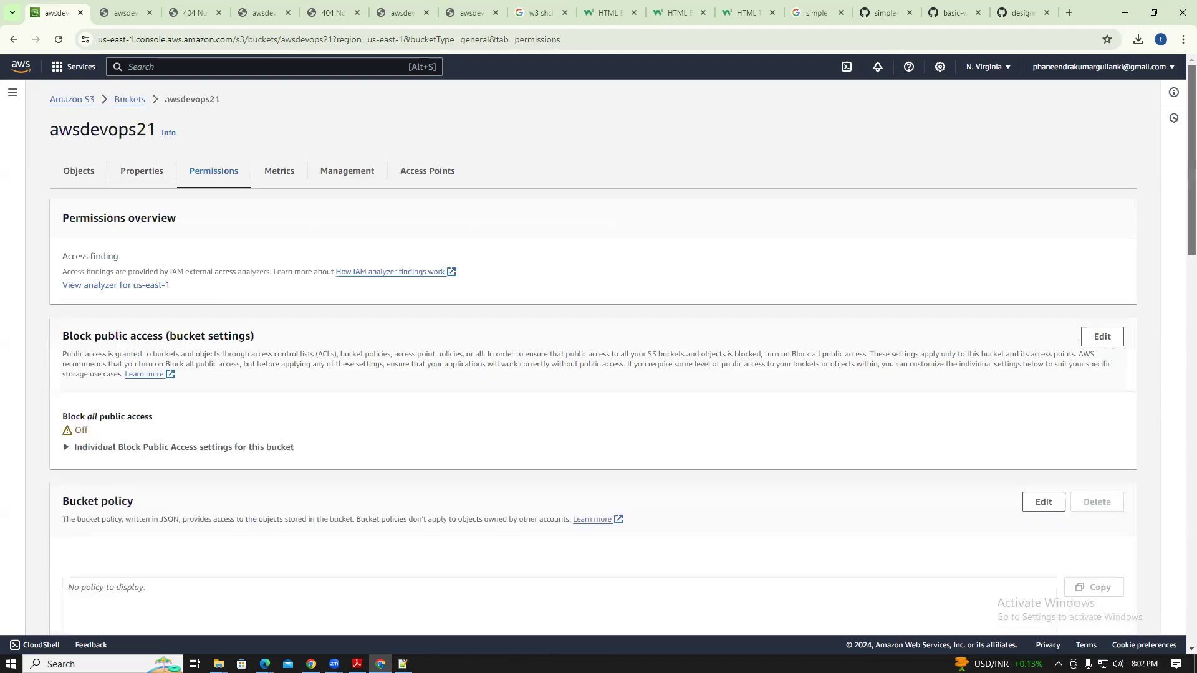
left_click(16, 39)
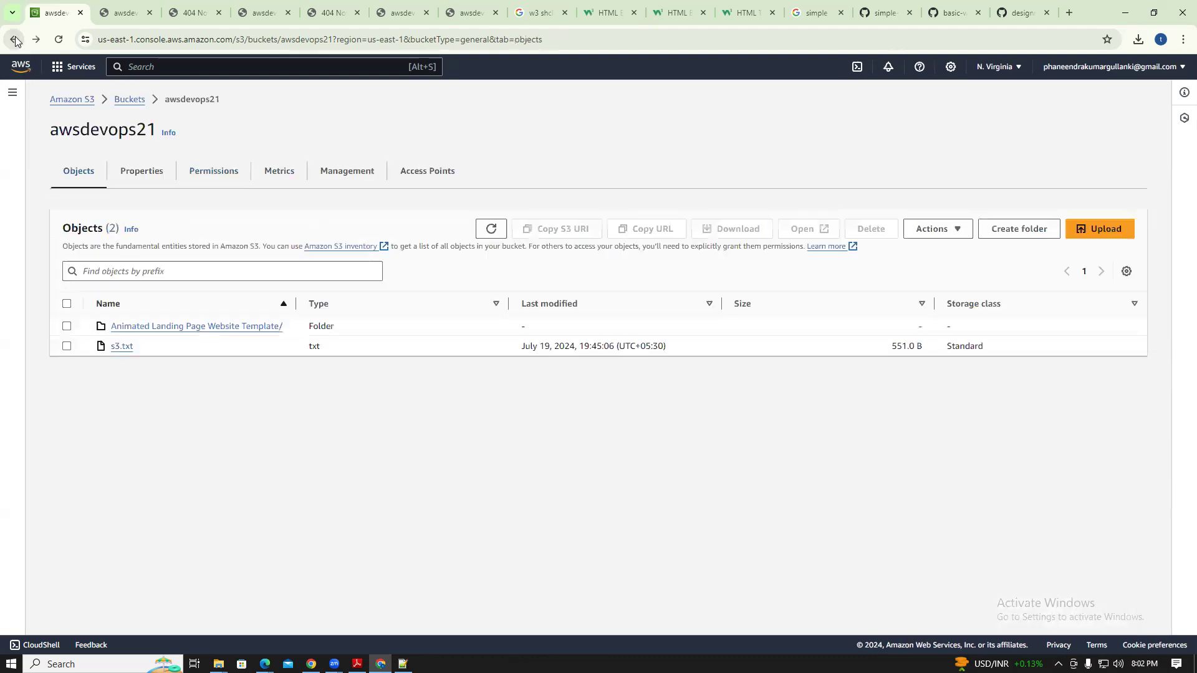
left_click(185, 330)
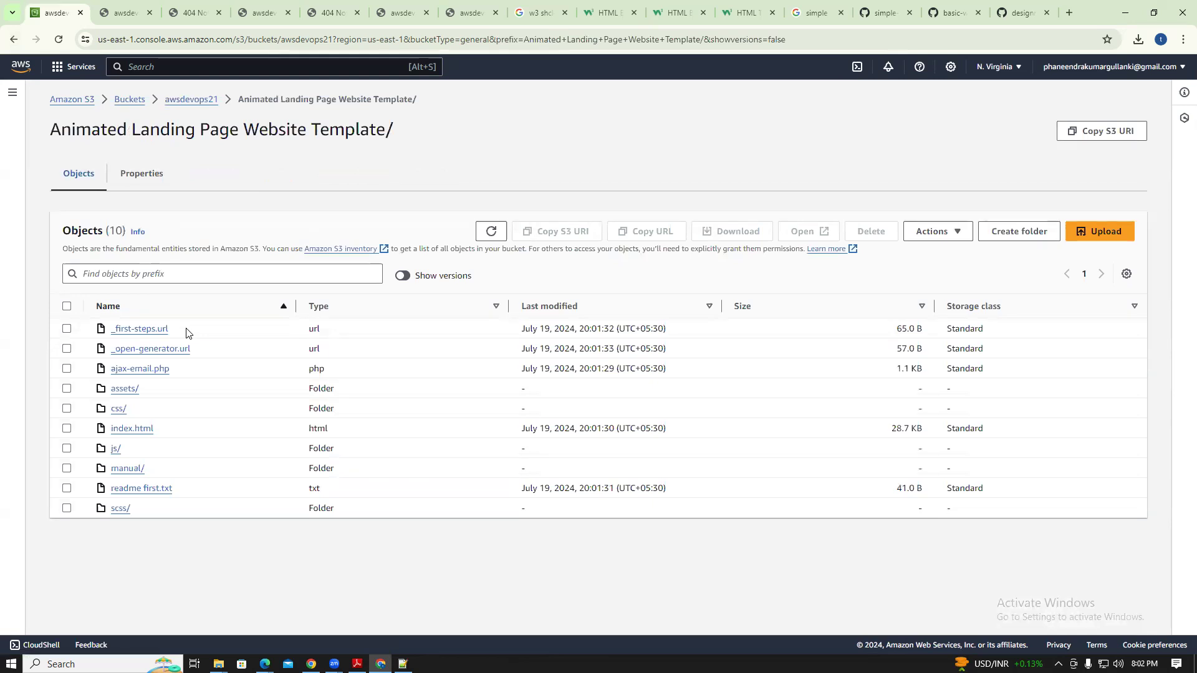
Grant Everyone Read on _first-steps.url's object and object ACL, acknowledging the warning
left_click(124, 330)
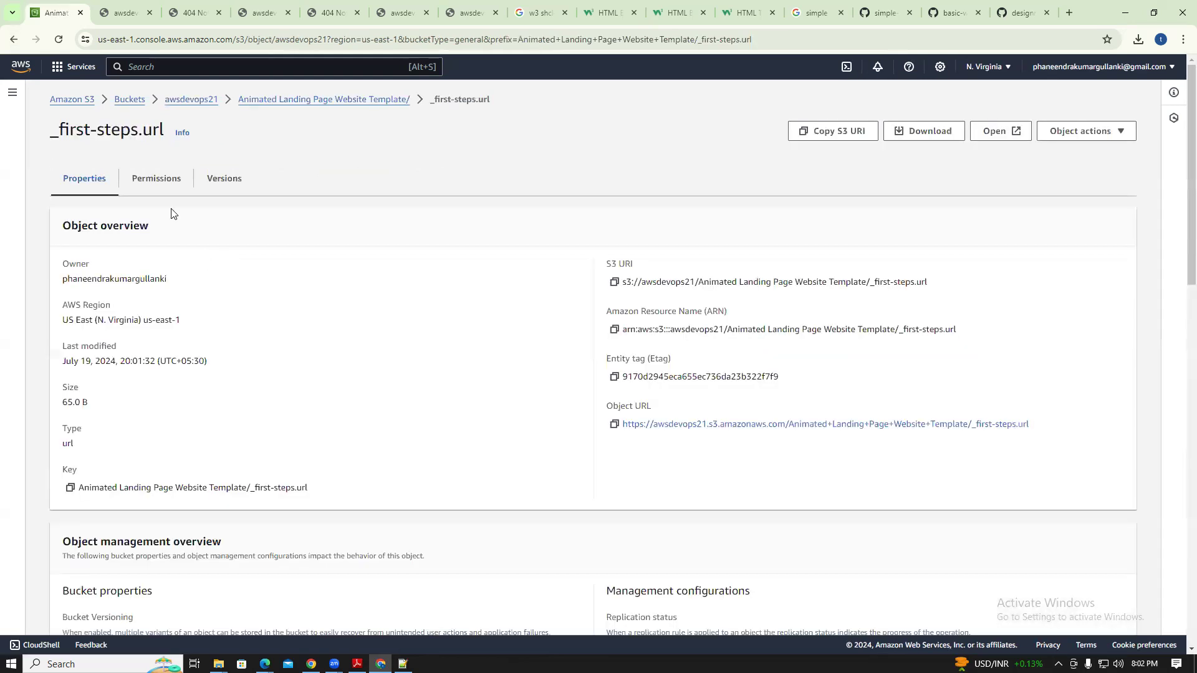
left_click(152, 187)
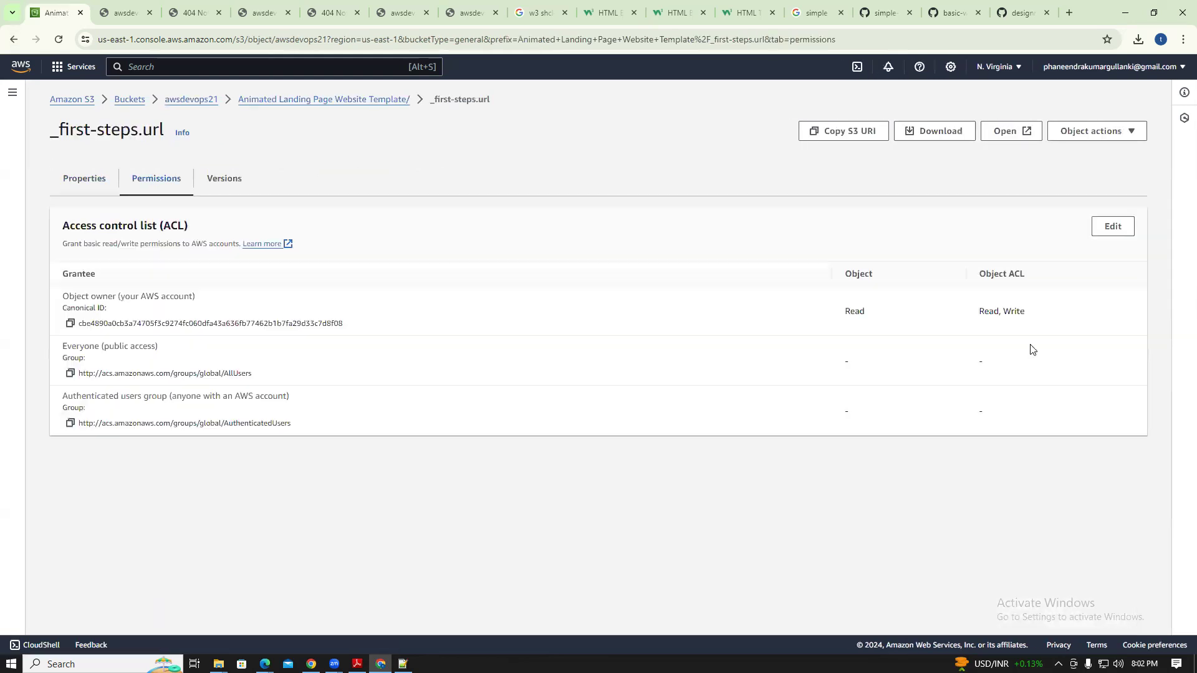
left_click(1114, 230)
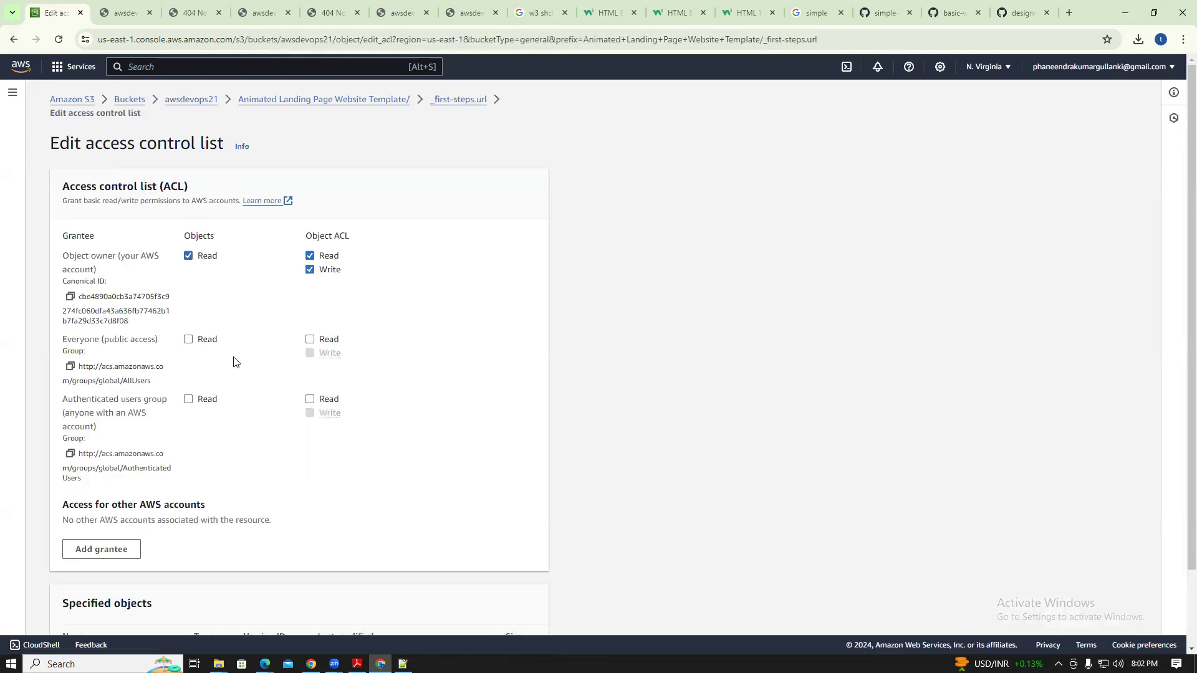
left_click(189, 340)
left_click(310, 340)
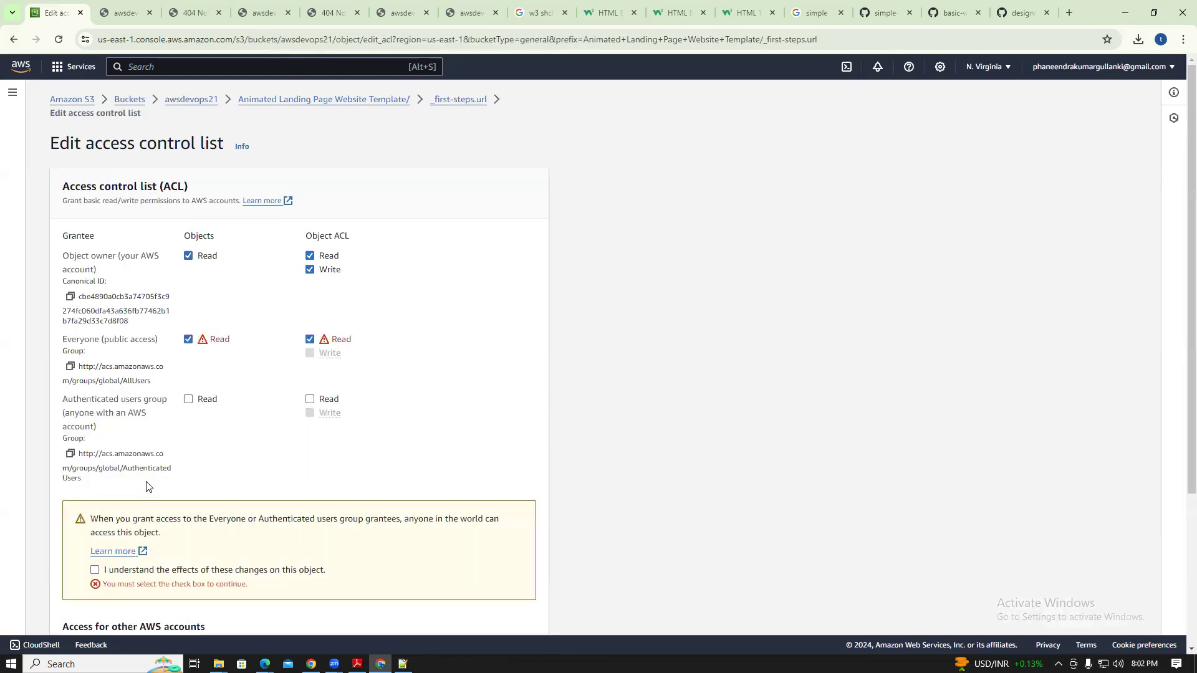
left_click(96, 571)
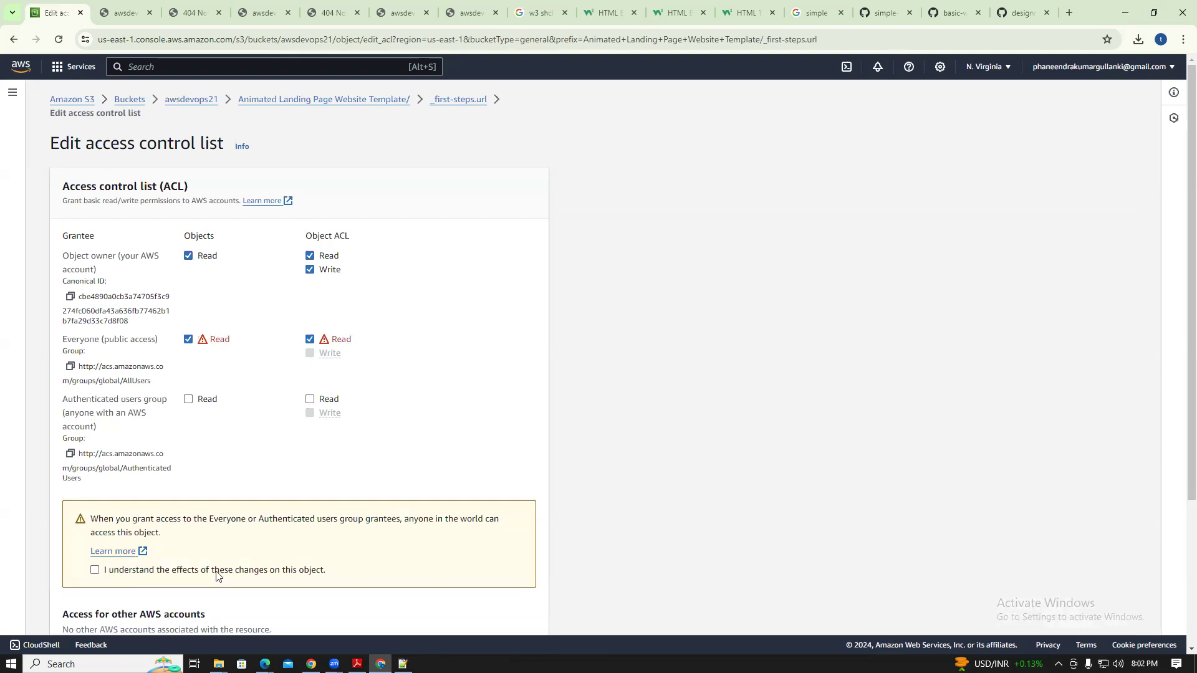
scroll(1180, 342, "down", 3)
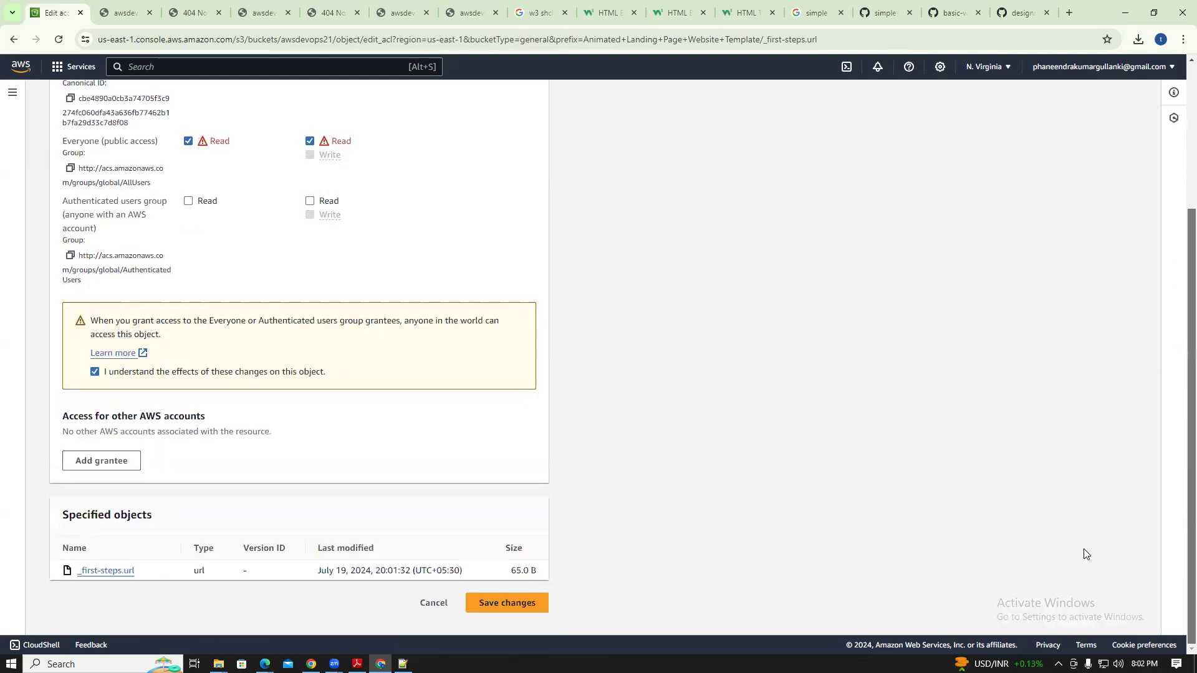
left_click(508, 603)
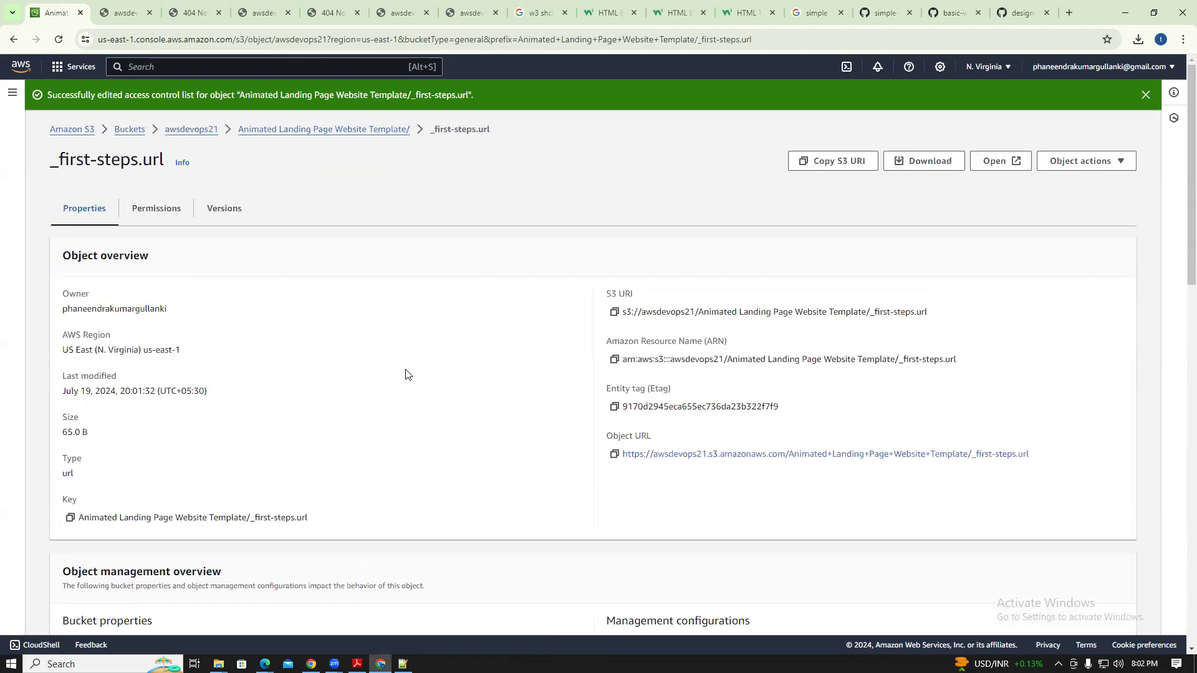
Give _open-generator.url Everyone Read on object and ACL, then return to the folder
left_click(327, 127)
left_click(150, 349)
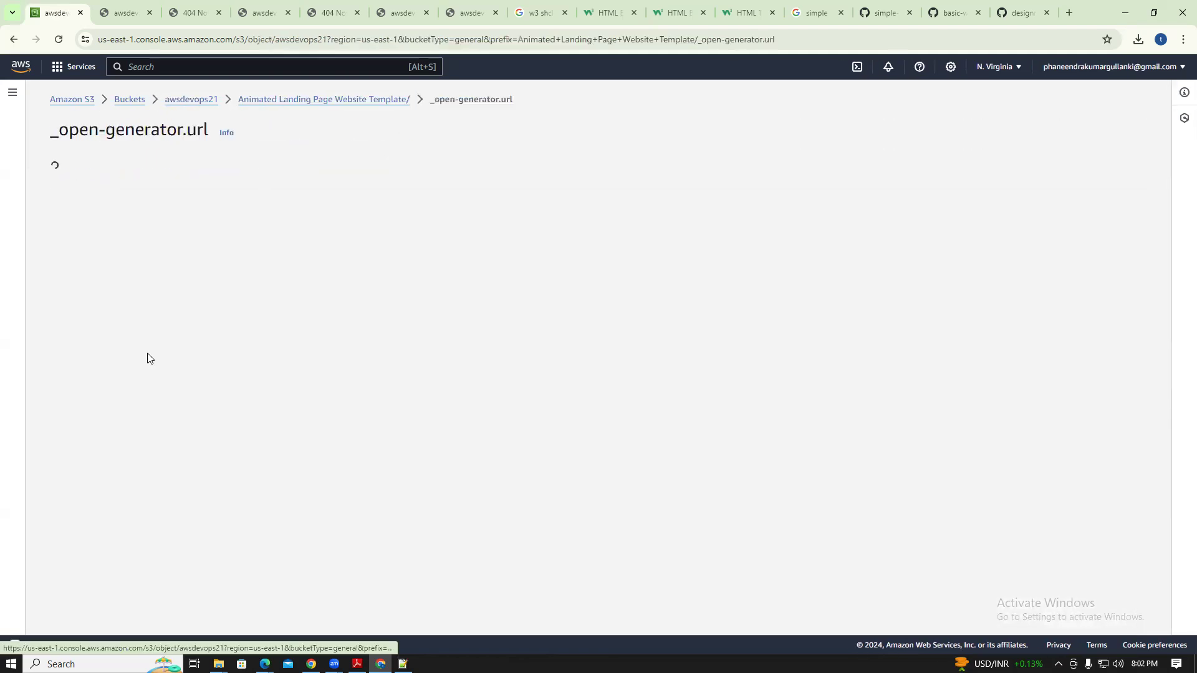
left_click(160, 184)
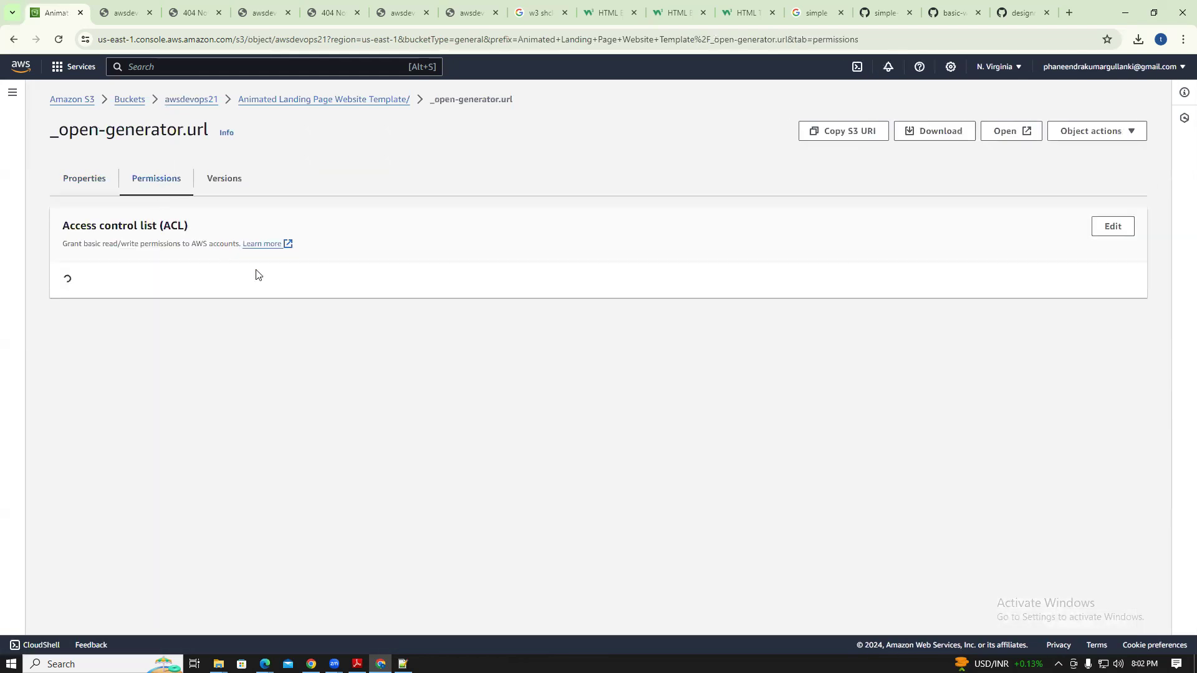
left_click(1111, 227)
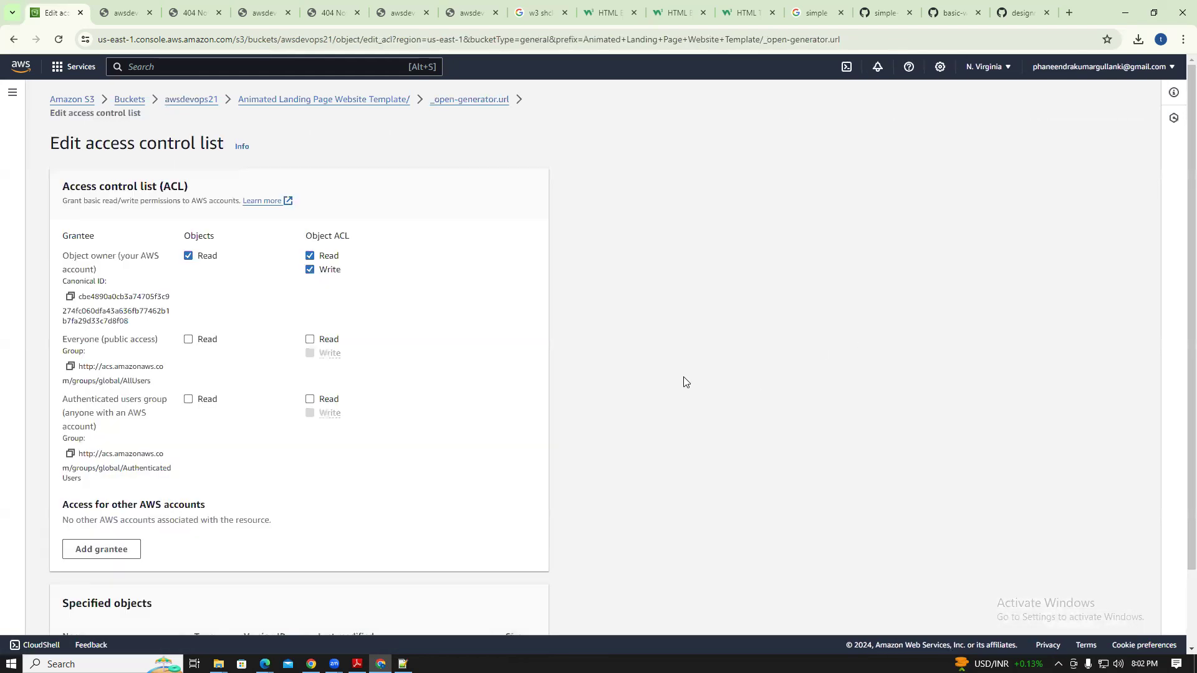
left_click(189, 339)
left_click(310, 340)
left_click(94, 570)
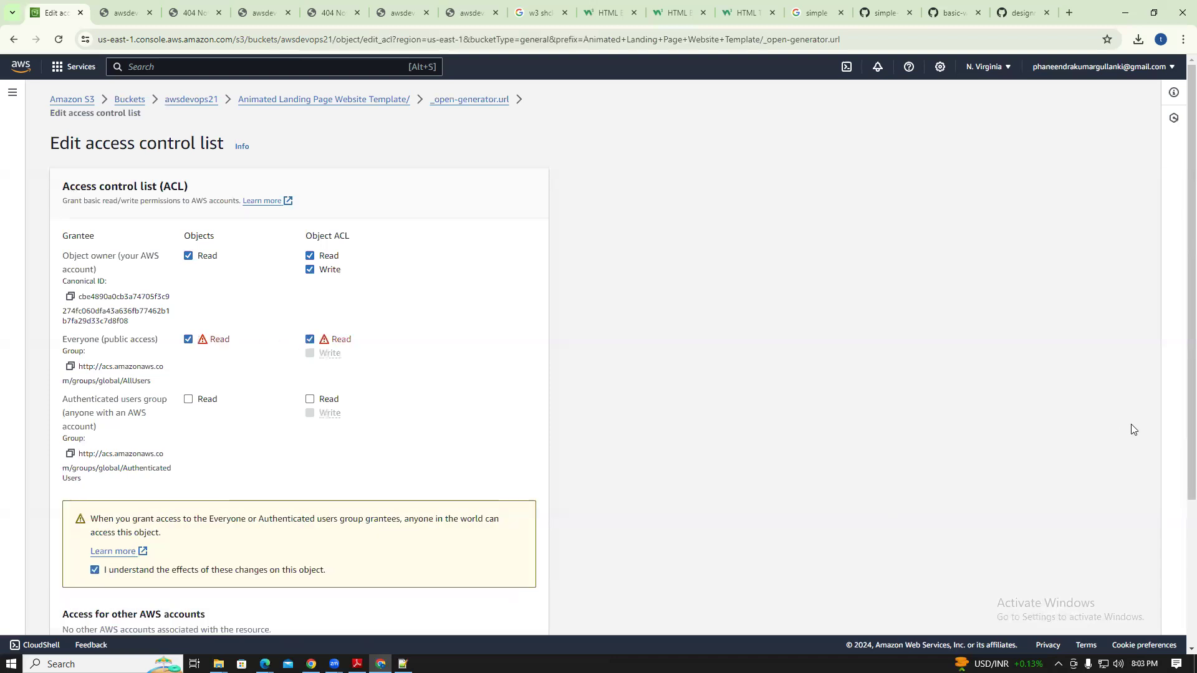
scroll(1176, 392, "down", 3)
left_click(530, 603)
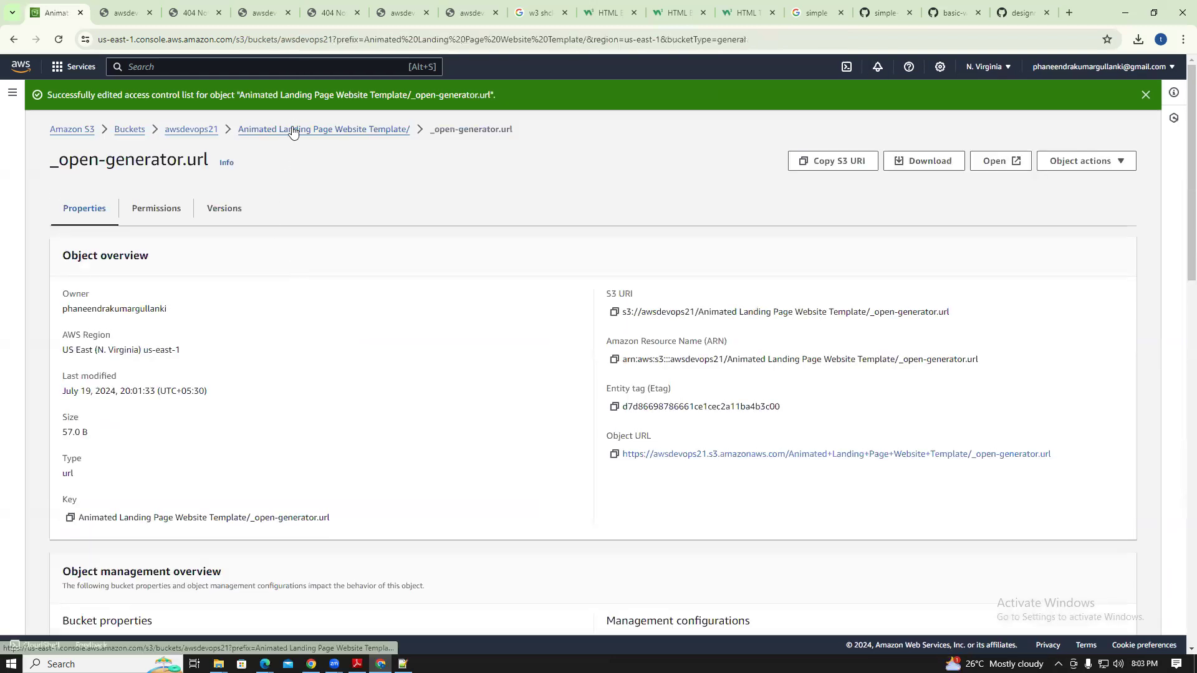
left_click(293, 129)
Grant Everyone public Read access on ajax-email.php's ACL and save it
left_click(139, 369)
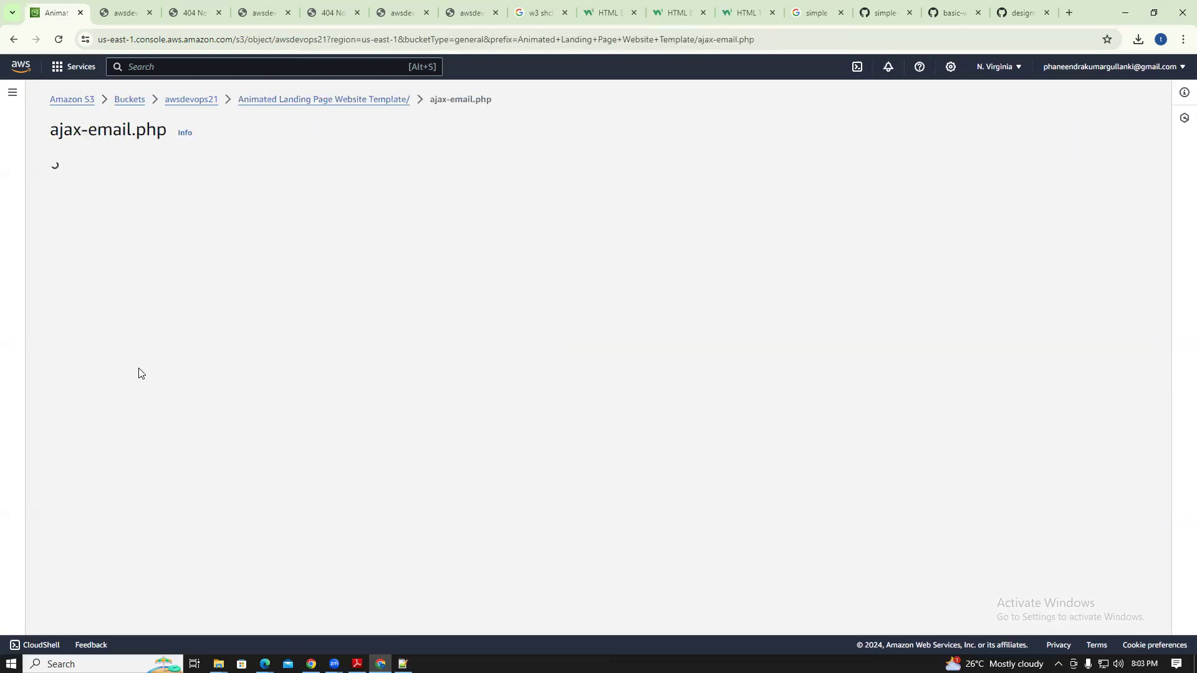
left_click(157, 179)
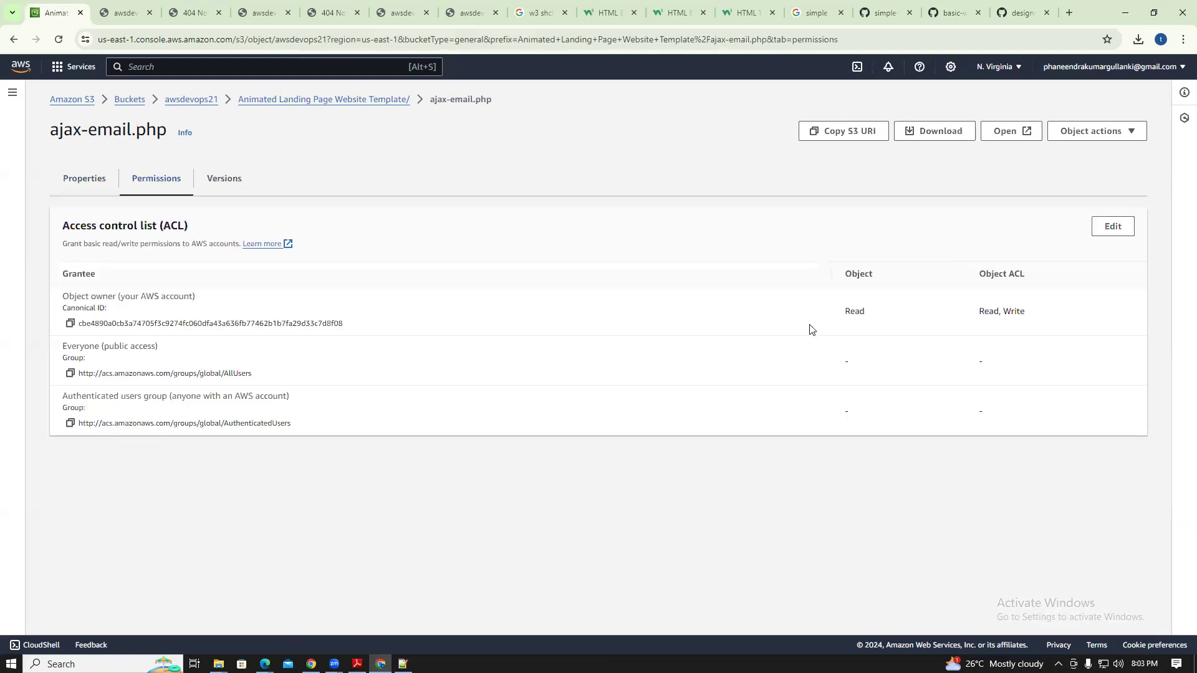
left_click(1109, 227)
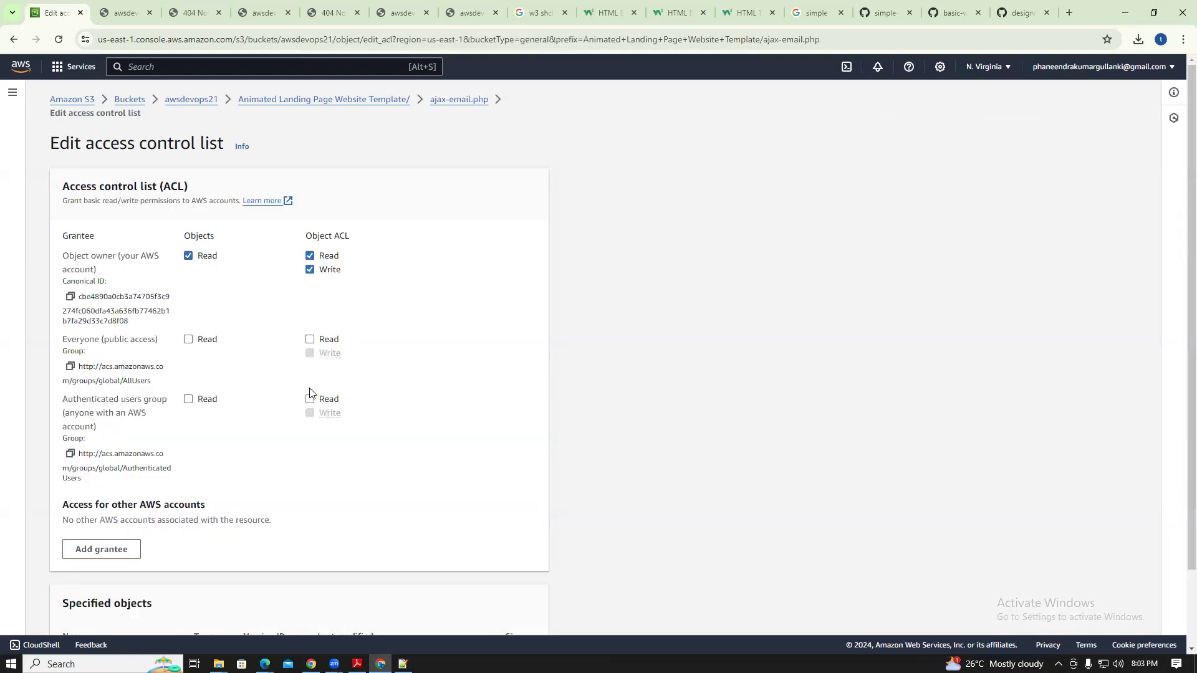
left_click(188, 341)
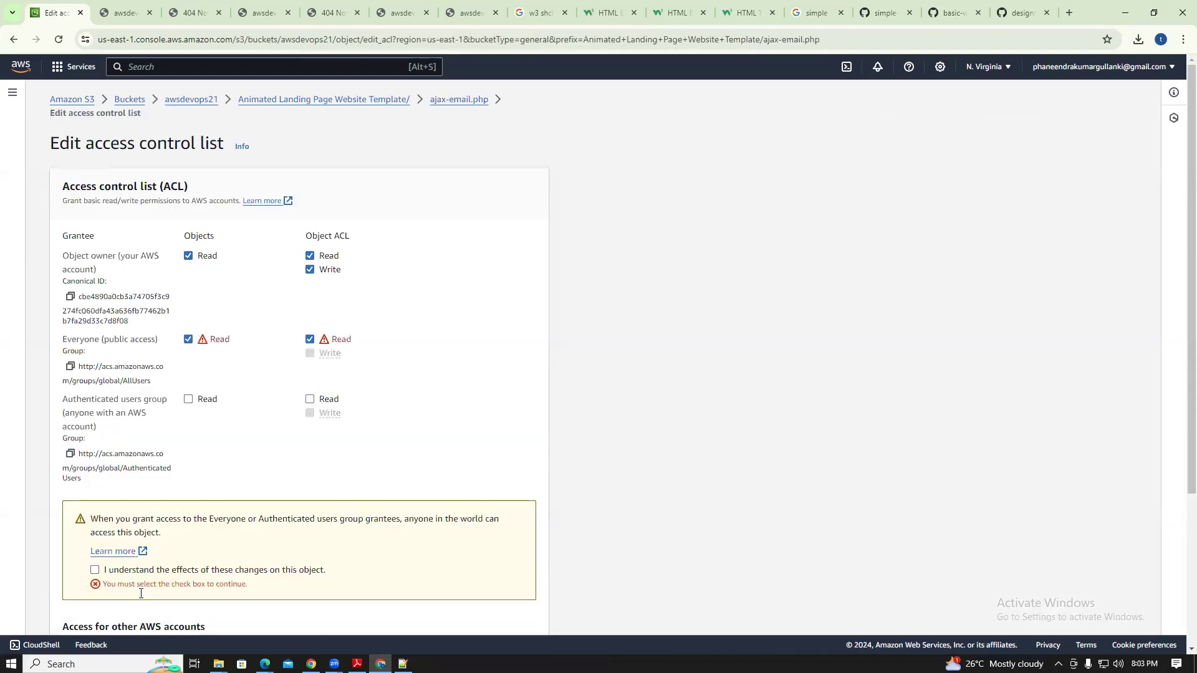
left_click(95, 570)
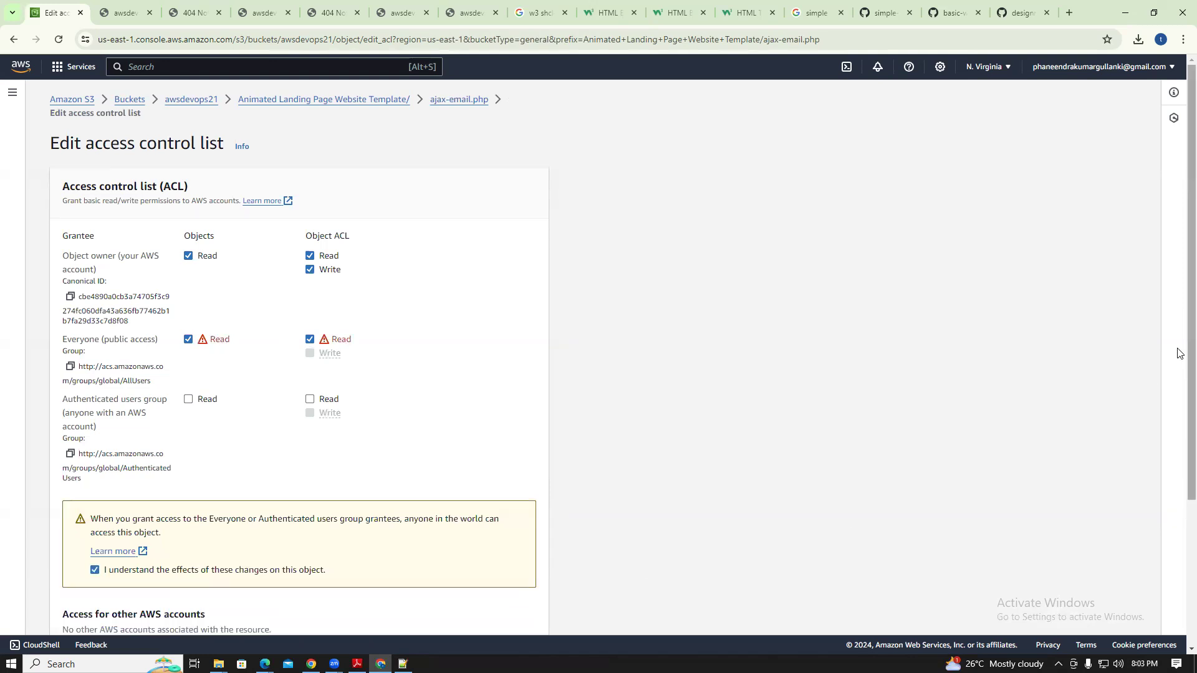
scroll(1178, 352, "down", 3)
left_click(506, 608)
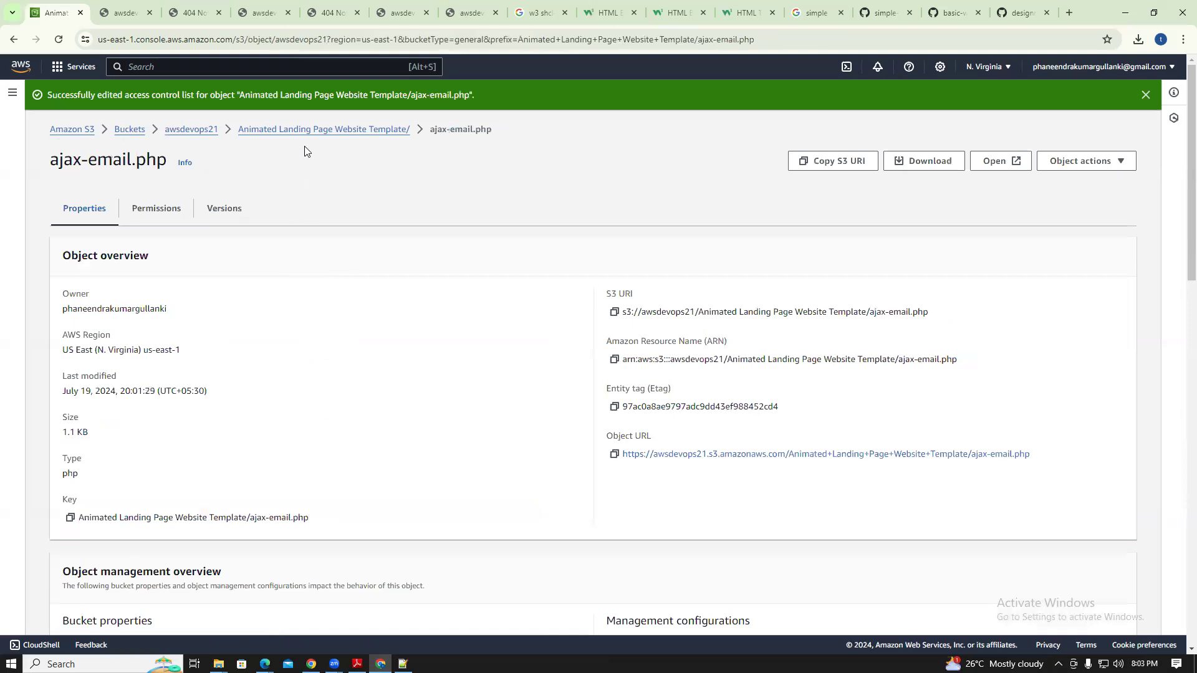
Reopen ajax-email.php from the template folder to verify its permissions
left_click(306, 127)
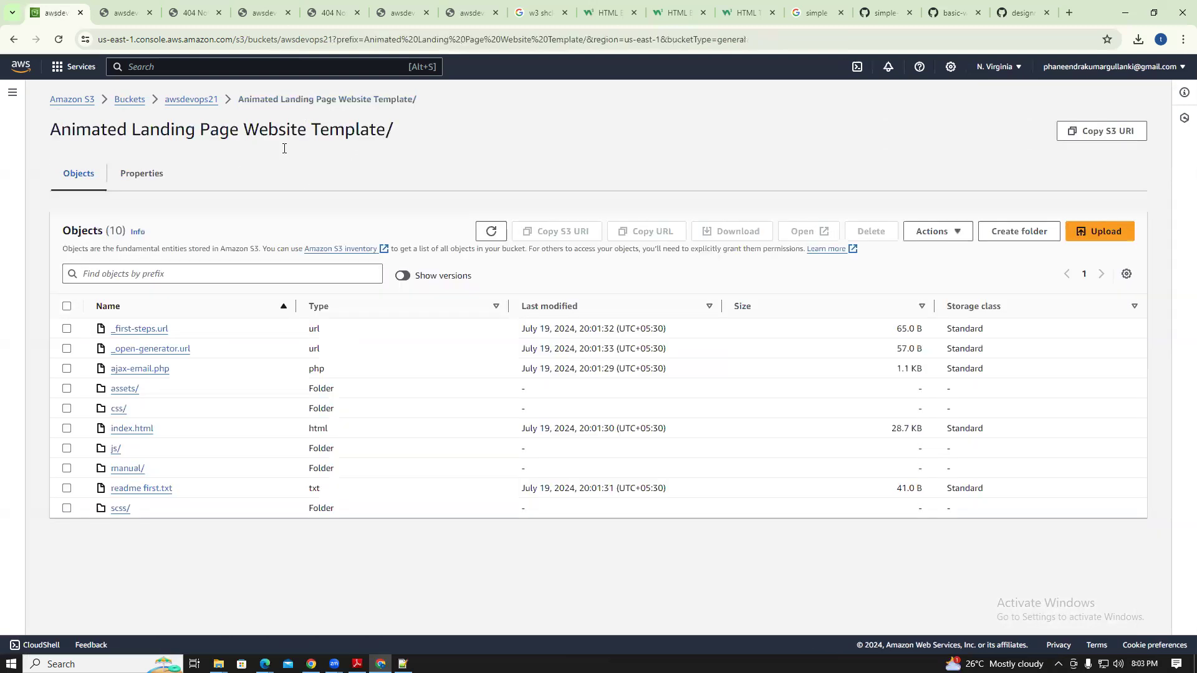
left_click(140, 372)
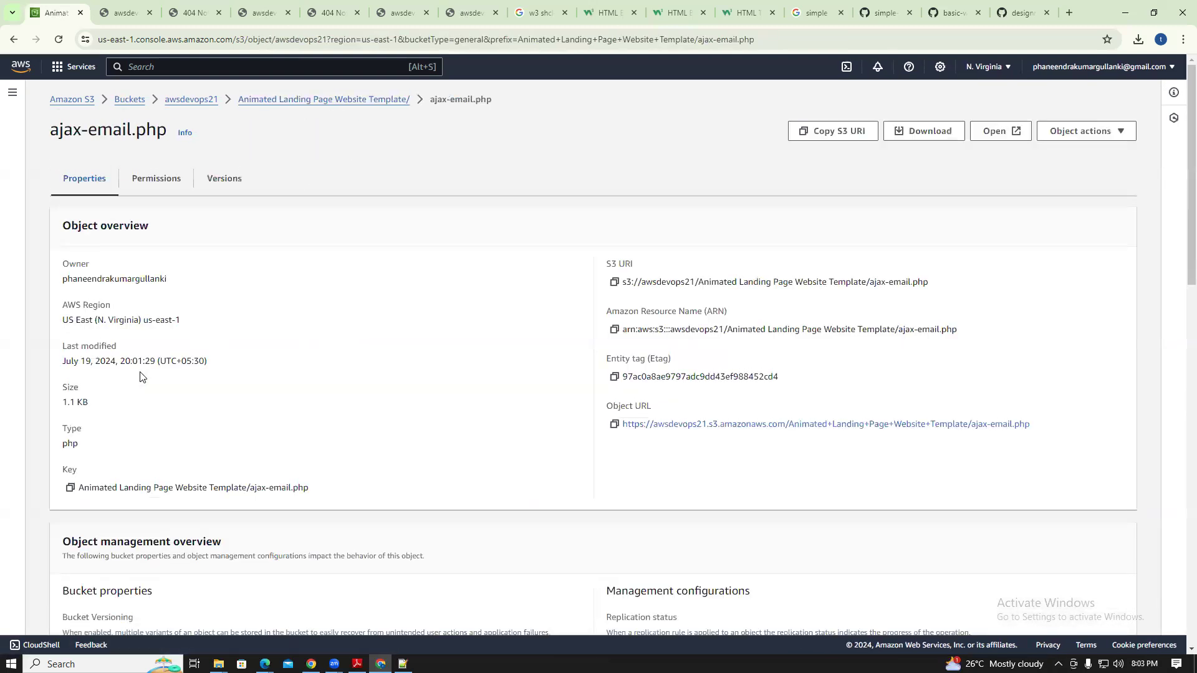
left_click(155, 187)
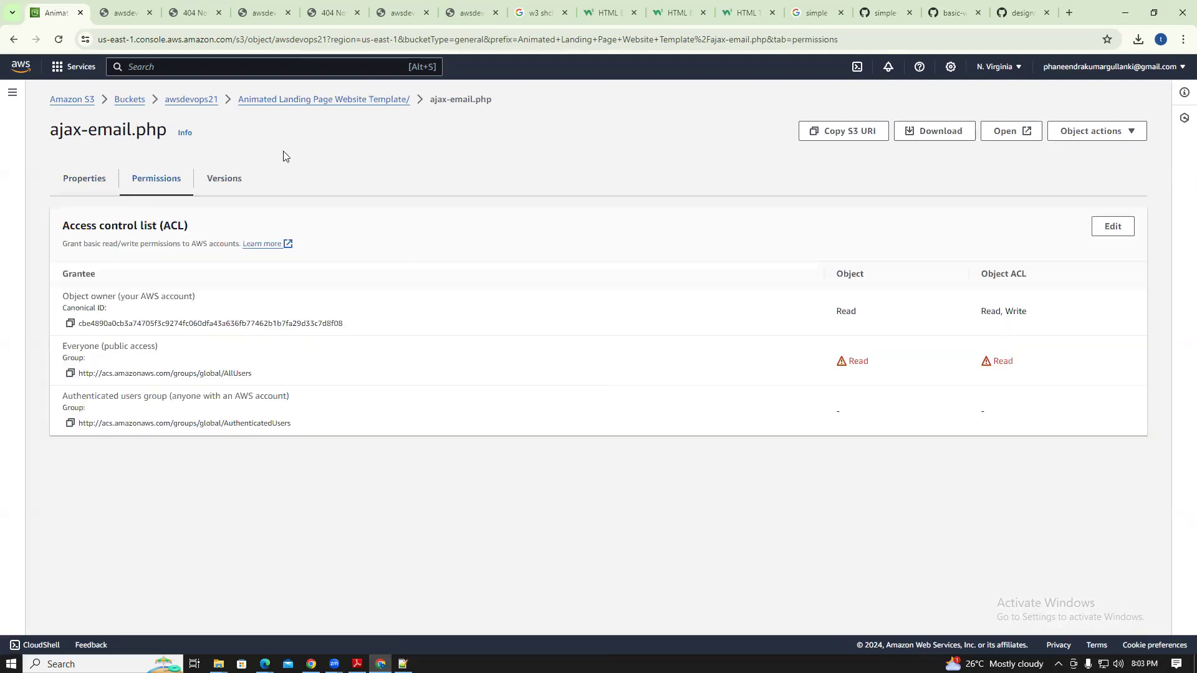
Browse assets/img/ to view appstore.jpg, then back out to the template folder listing
left_click(14, 39)
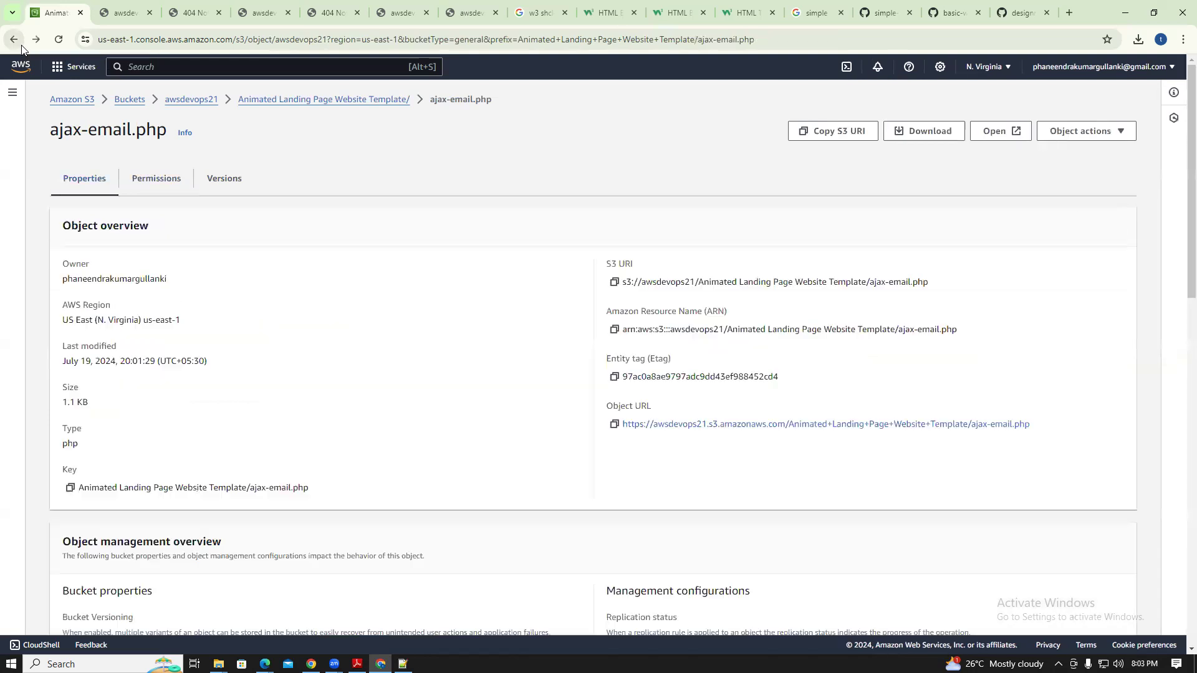
left_click(301, 103)
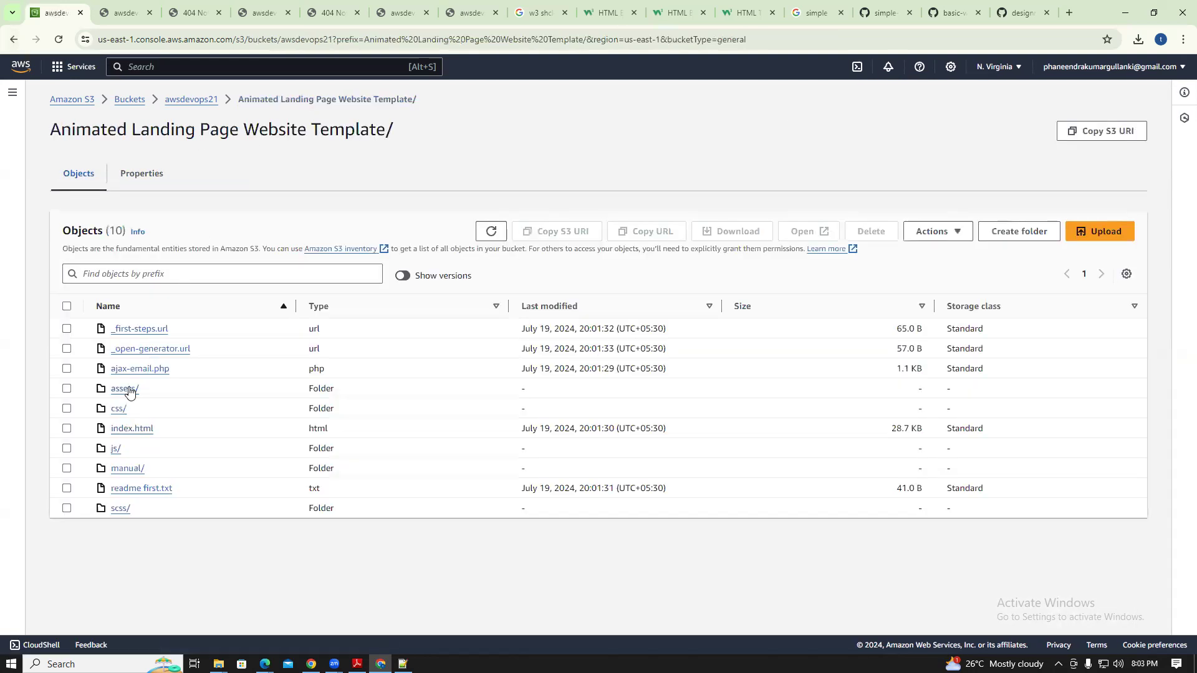
left_click(124, 389)
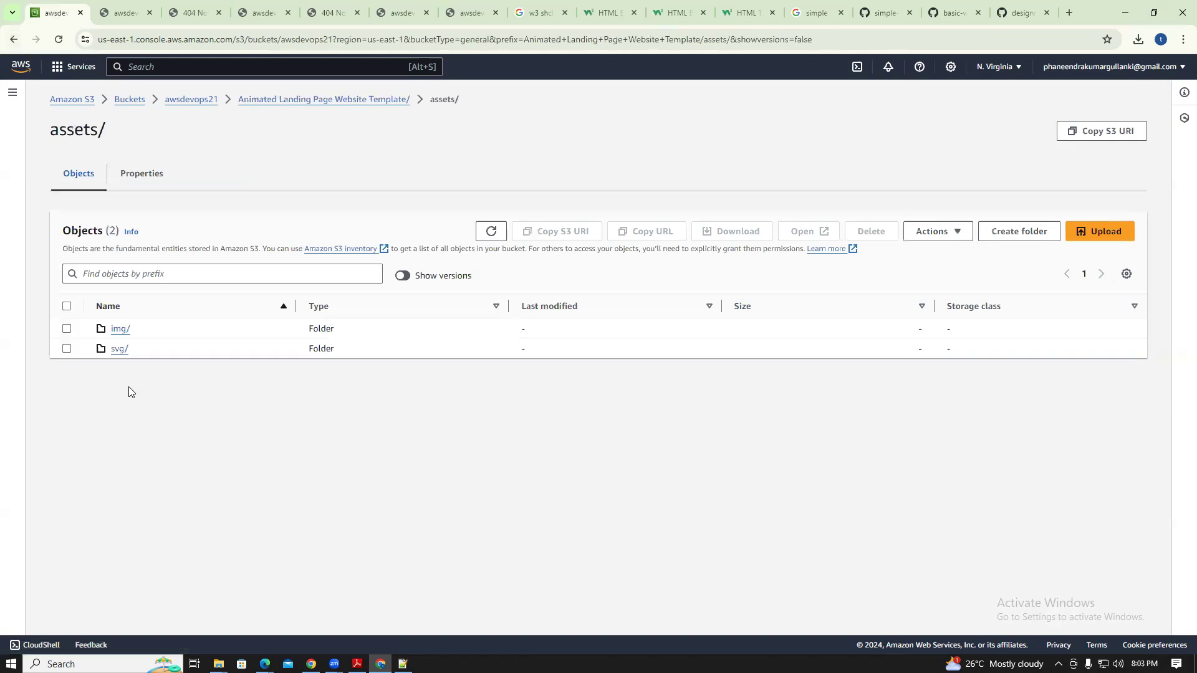
left_click(121, 330)
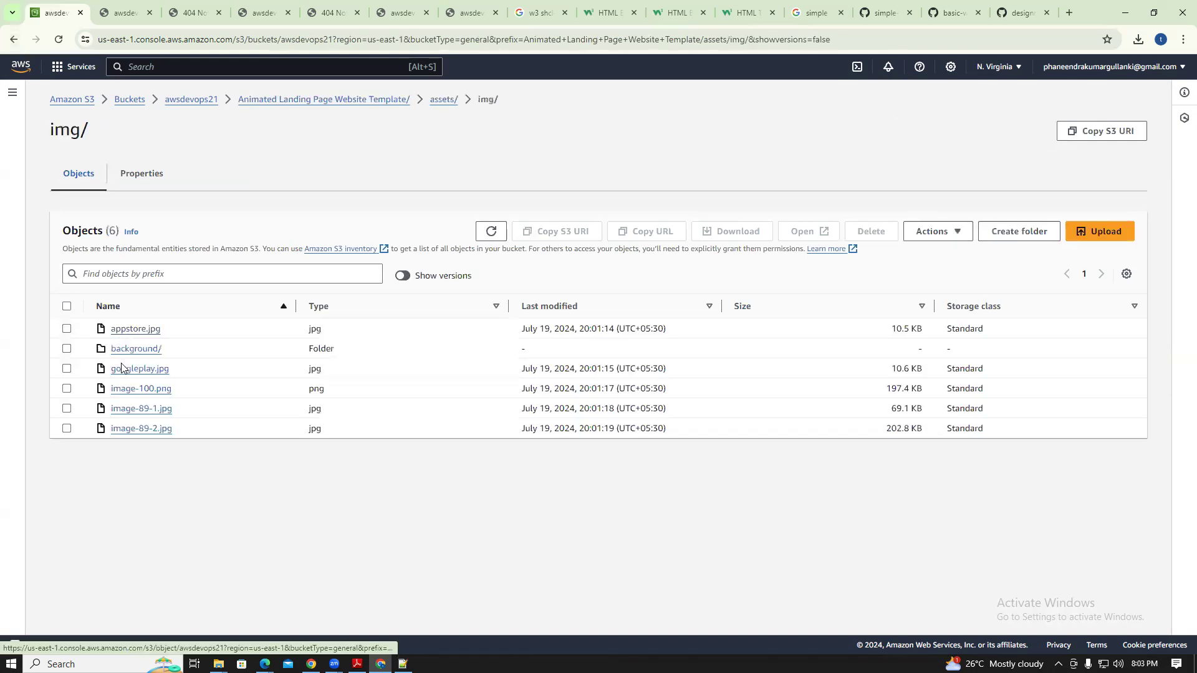
left_click(130, 333)
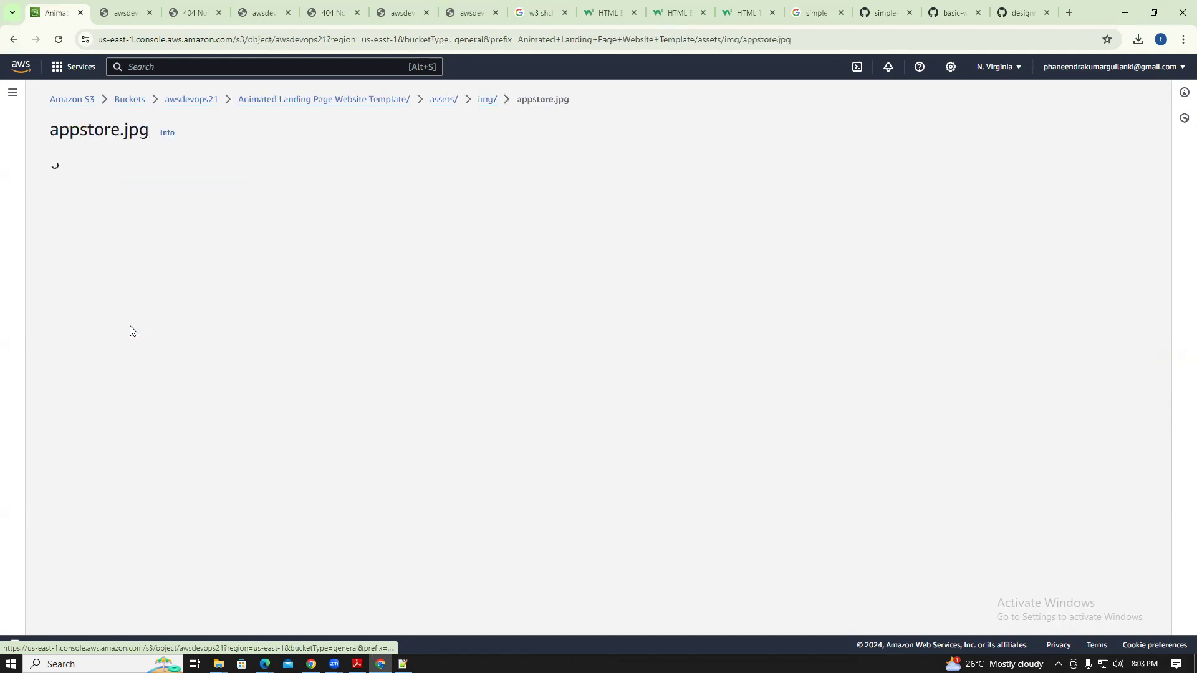
left_click(12, 39)
left_click(13, 39)
left_click(13, 39)
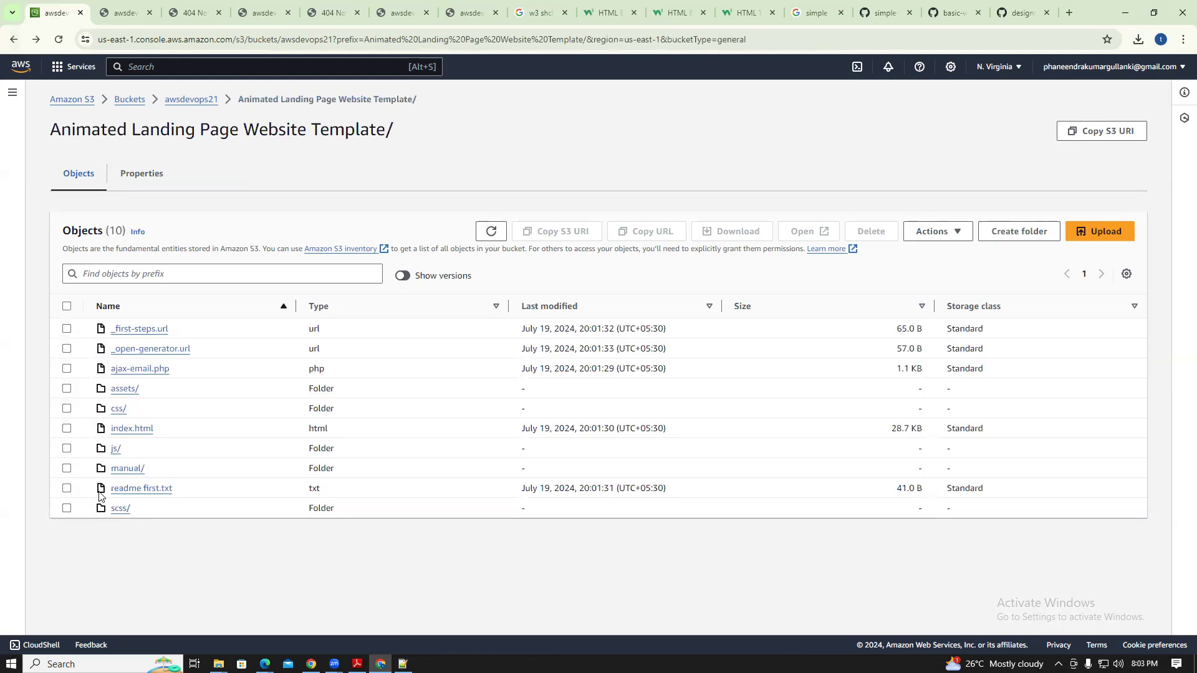
Grant Everyone Read on index.html's object and ACL, then go to the awsdevops21 bucket
left_click(118, 433)
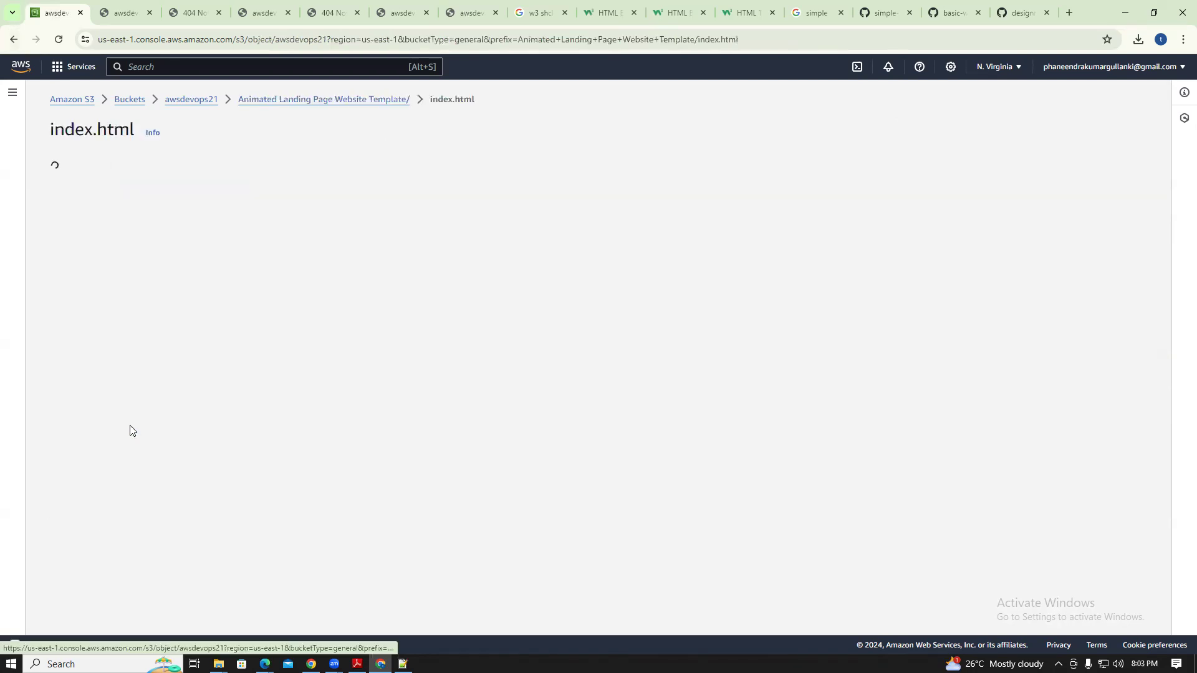
left_click(157, 181)
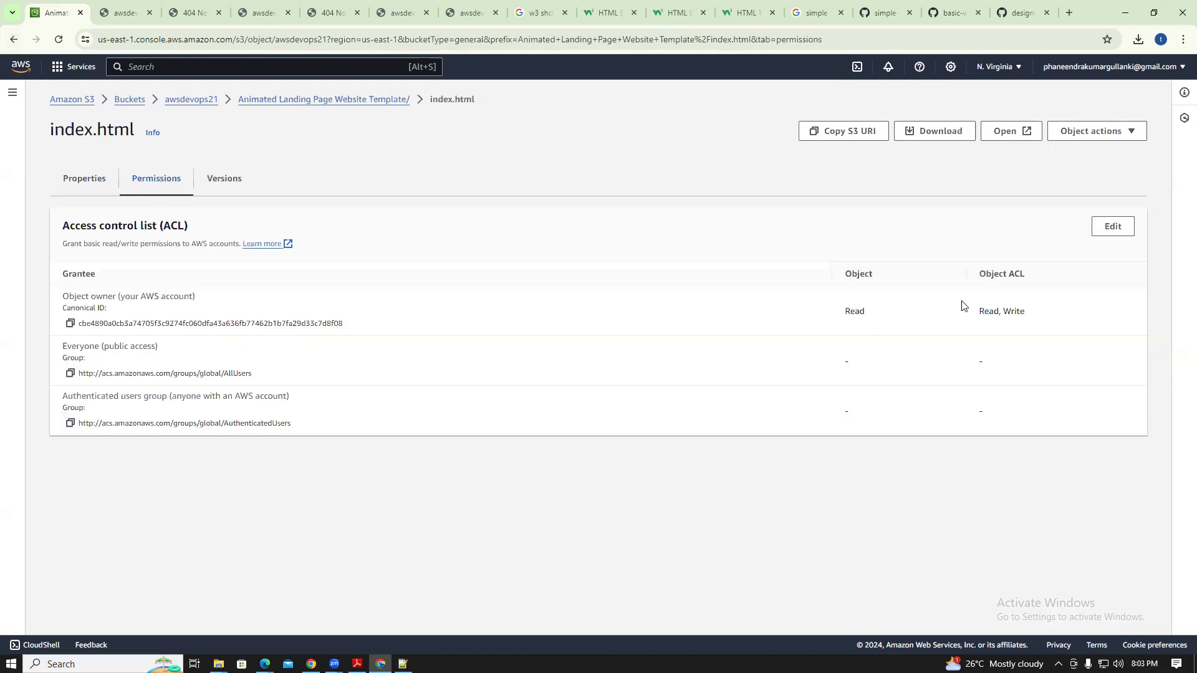
left_click(1113, 226)
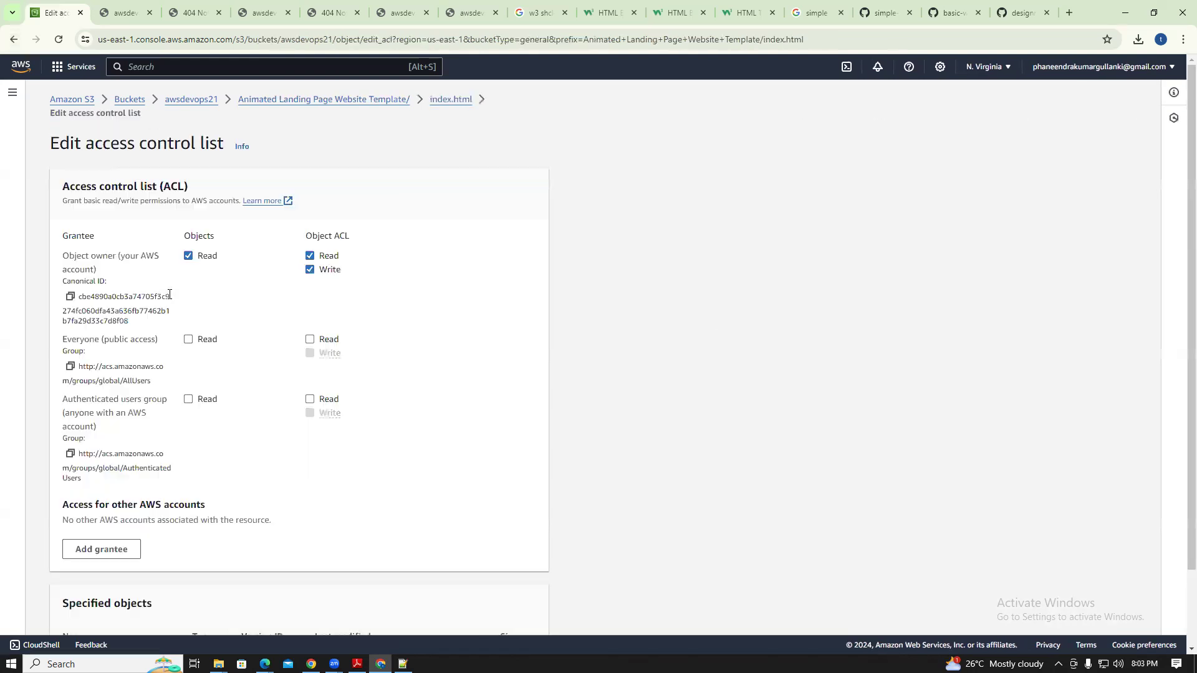
left_click(189, 340)
left_click(310, 340)
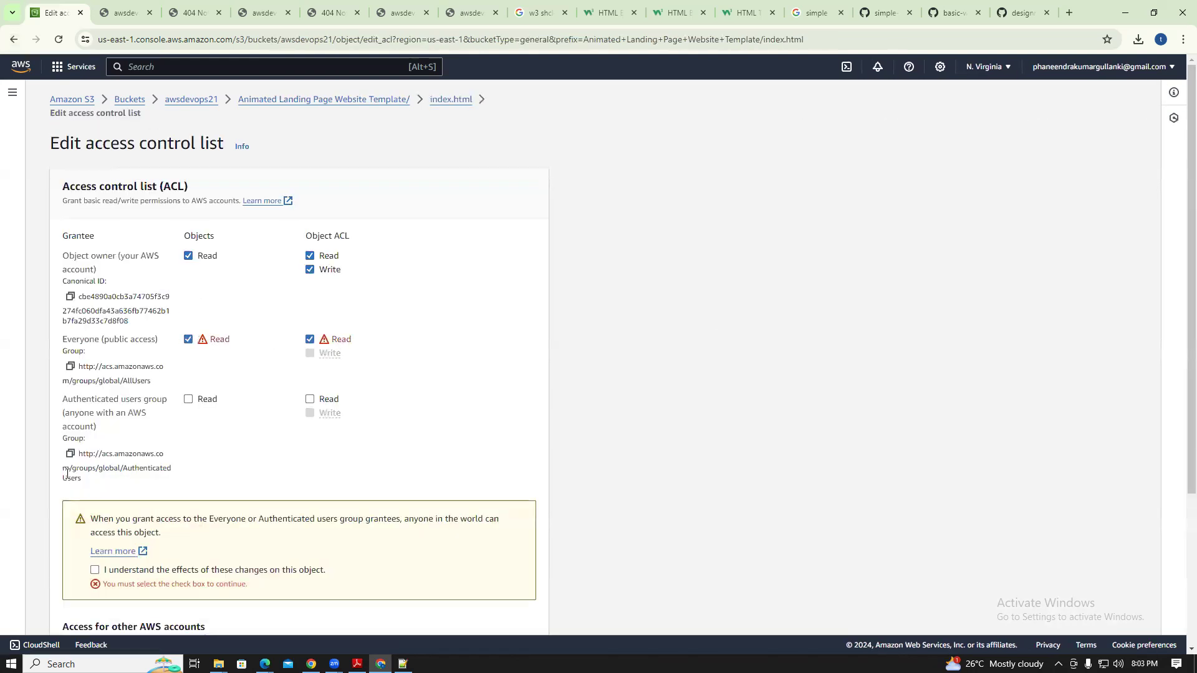
left_click(96, 569)
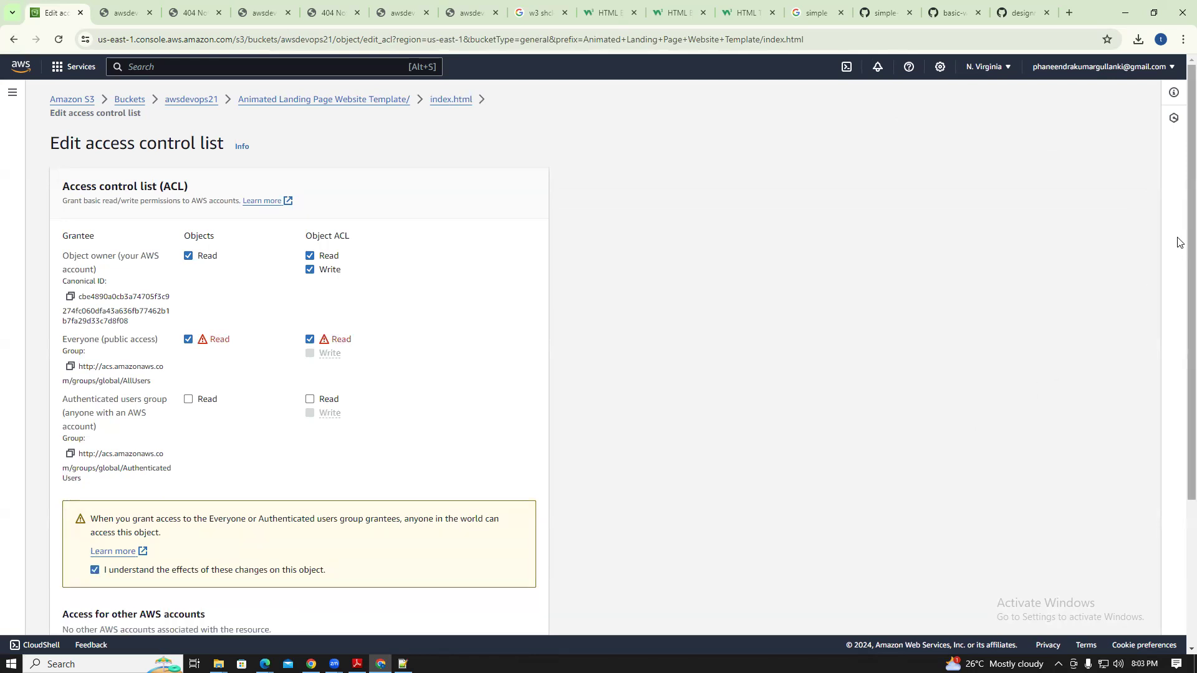
scroll(595, 516, "down", 3)
left_click(506, 608)
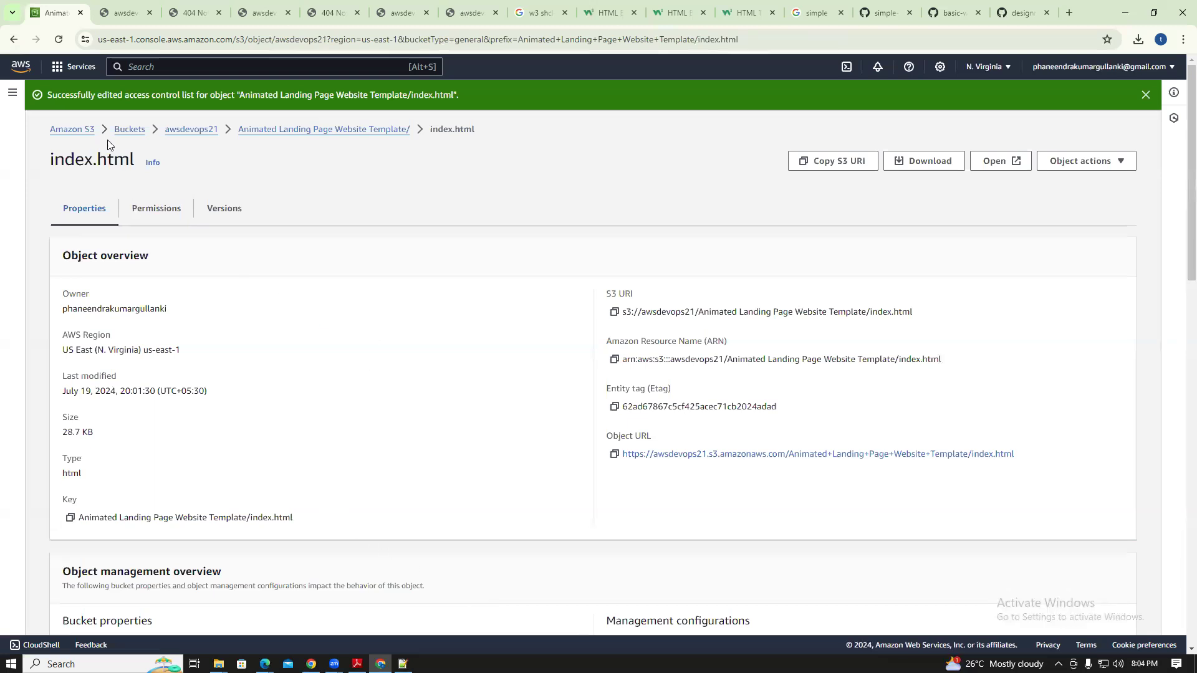
left_click(187, 130)
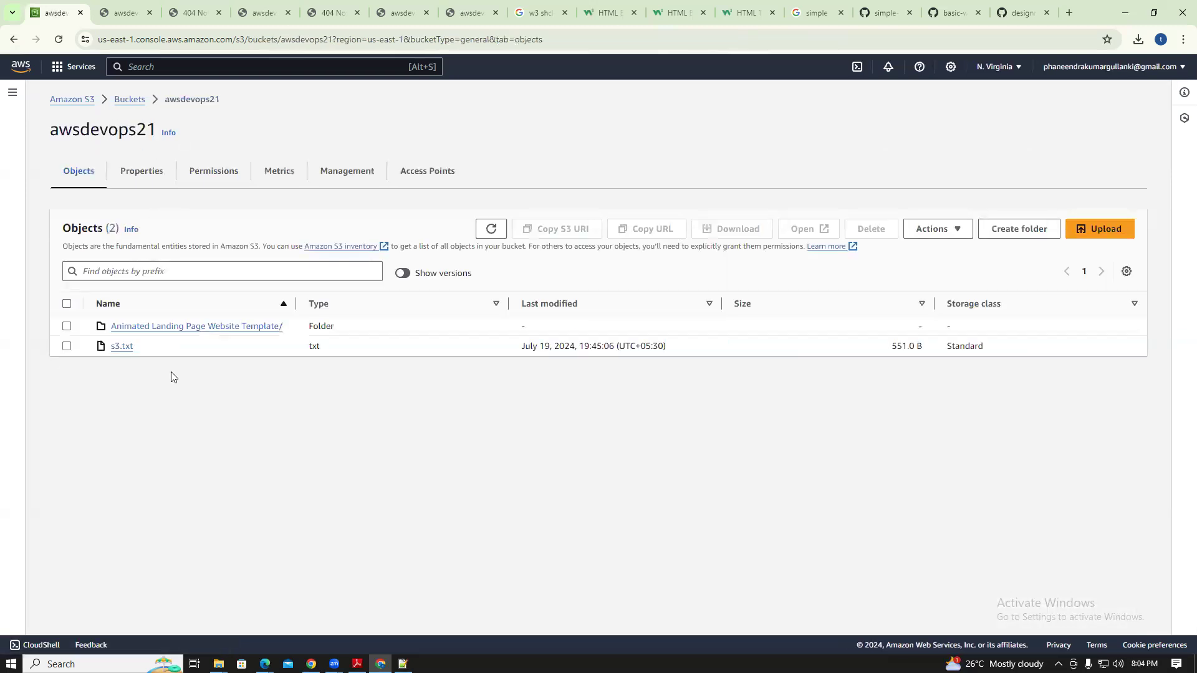
Test the static website hosting endpoint from Properties; it returns 404 NoSuchKey, so close it
left_click(145, 179)
scroll(1180, 417, "down", 5)
scroll(1180, 417, "down", 20)
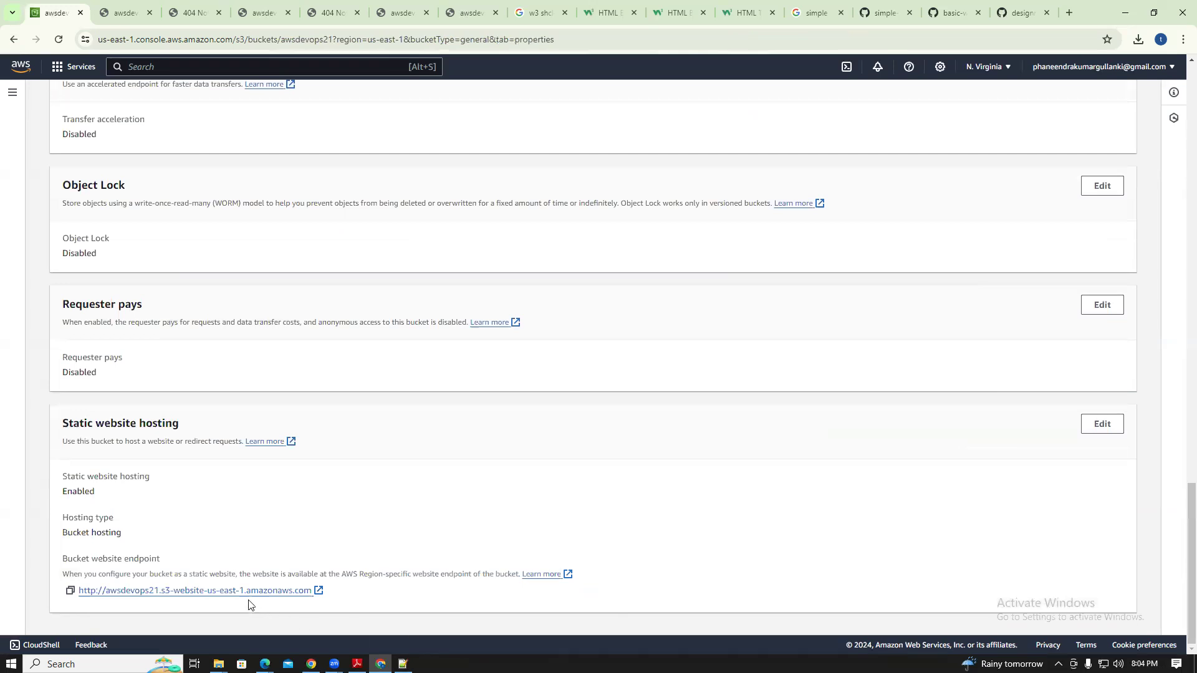
left_click(246, 591)
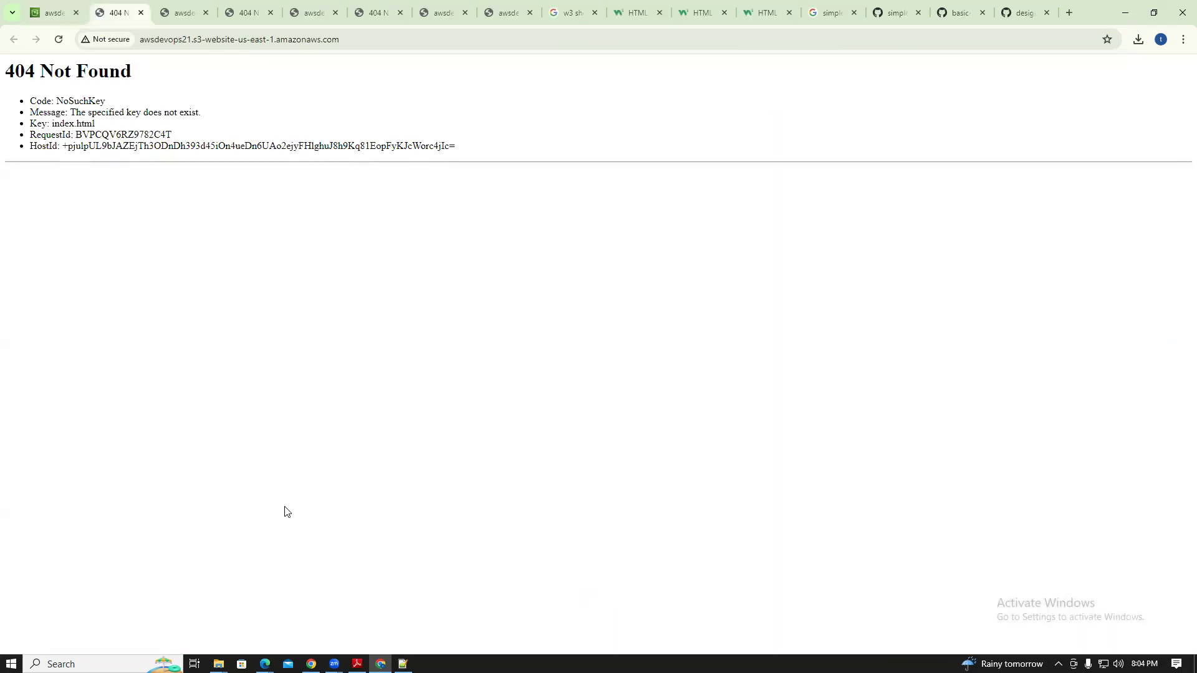
left_click(141, 13)
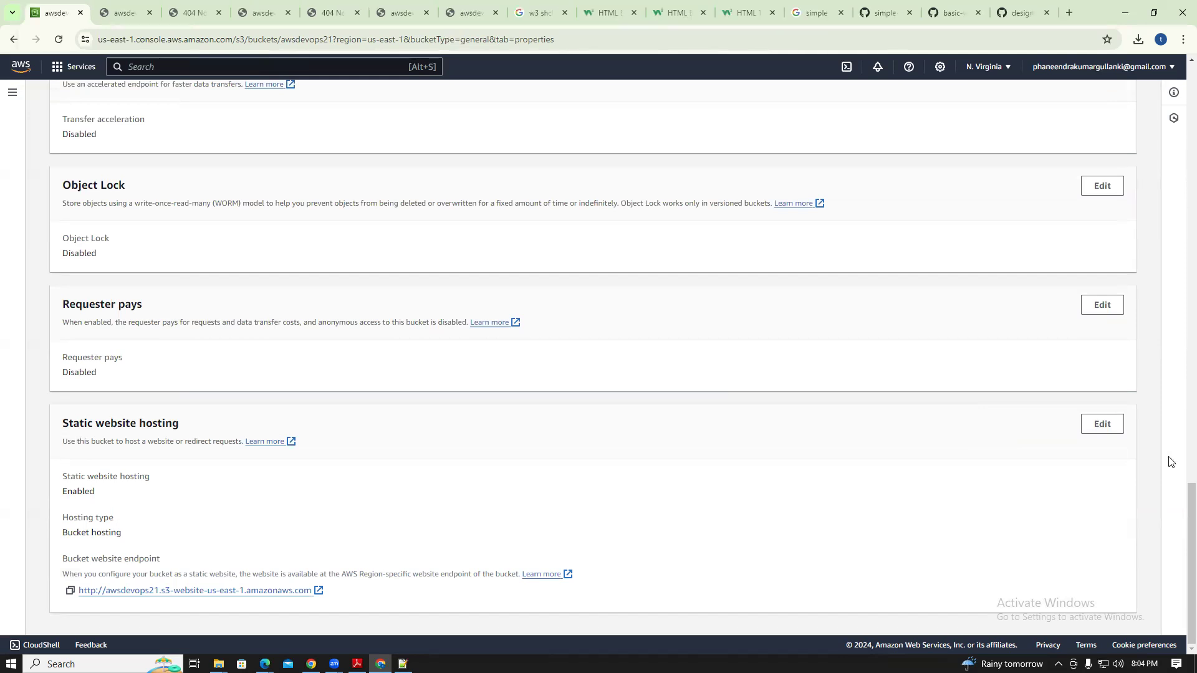
left_click_drag(1190, 504, 1190, 85)
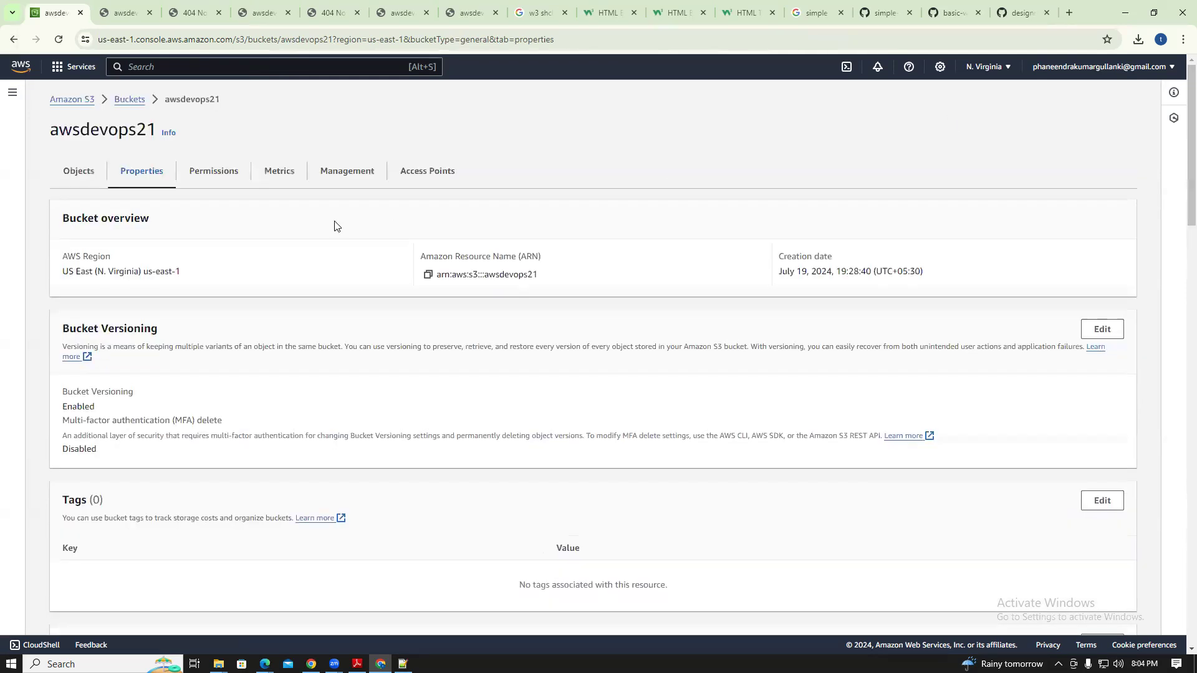
Look into the template folder again, then return to the awsdevops21 bucket
left_click(130, 100)
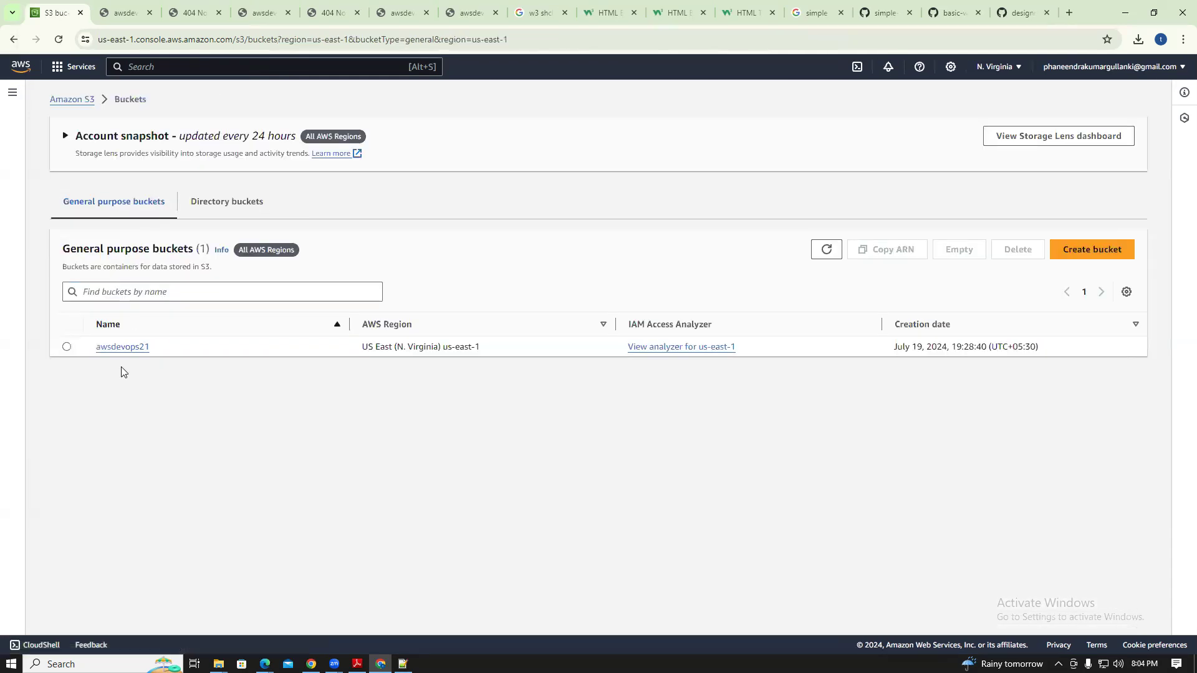
left_click(128, 352)
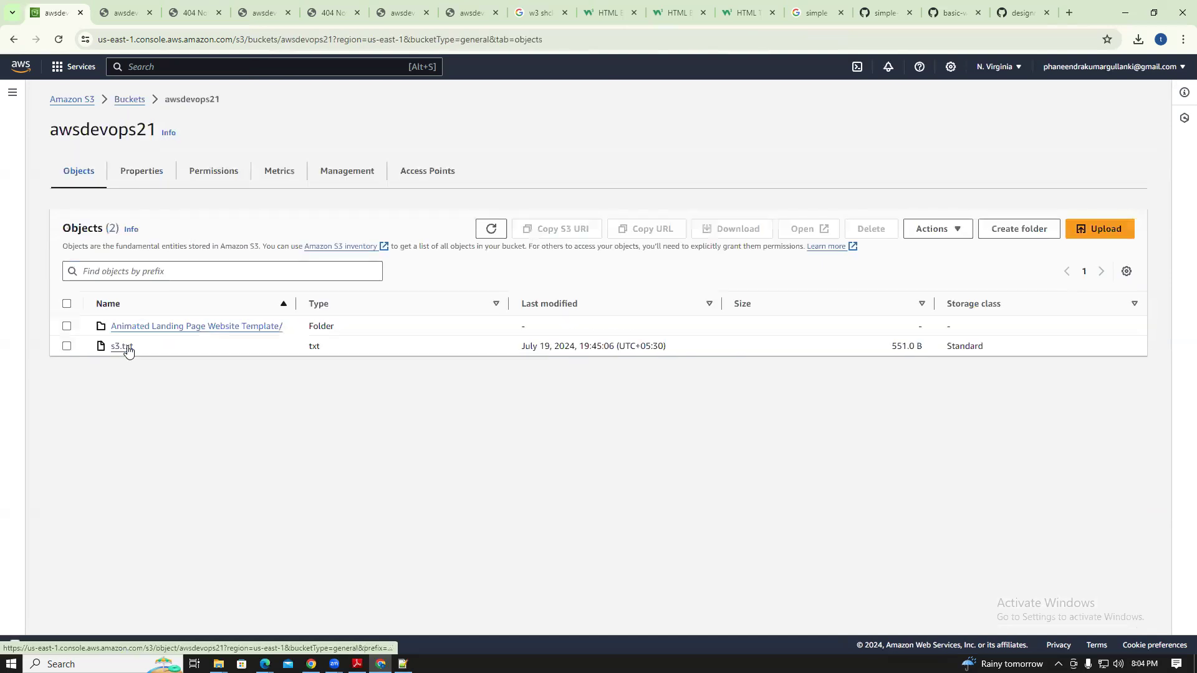
left_click(172, 334)
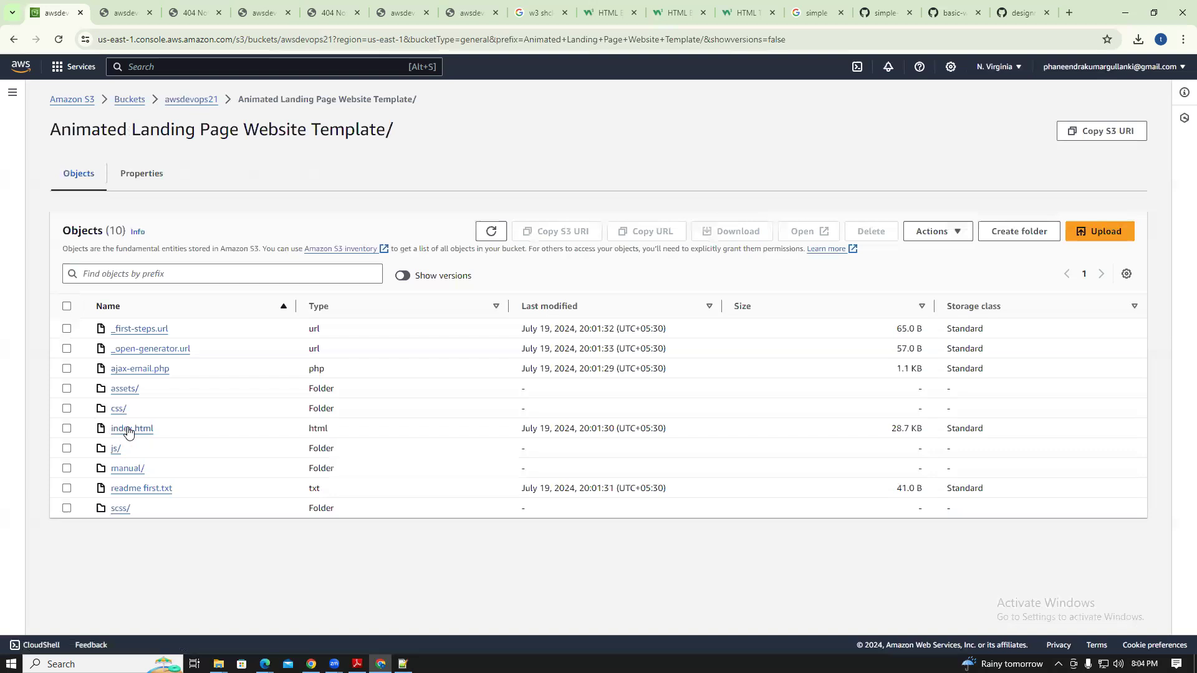
left_click(128, 101)
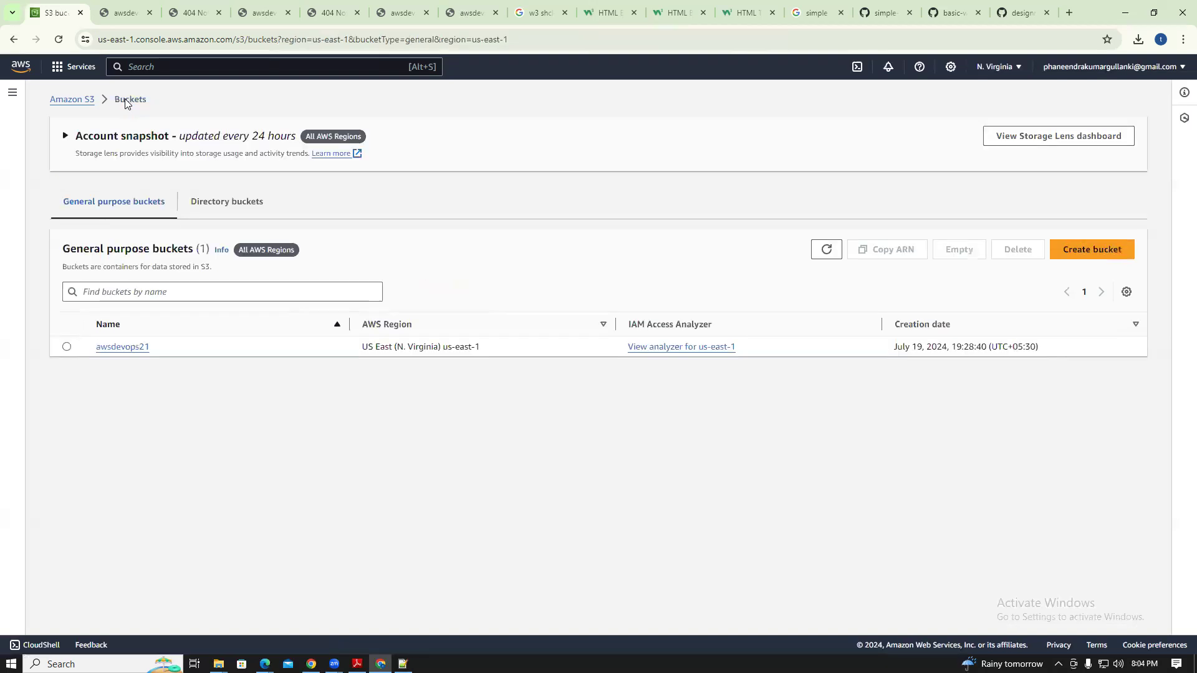
left_click(122, 347)
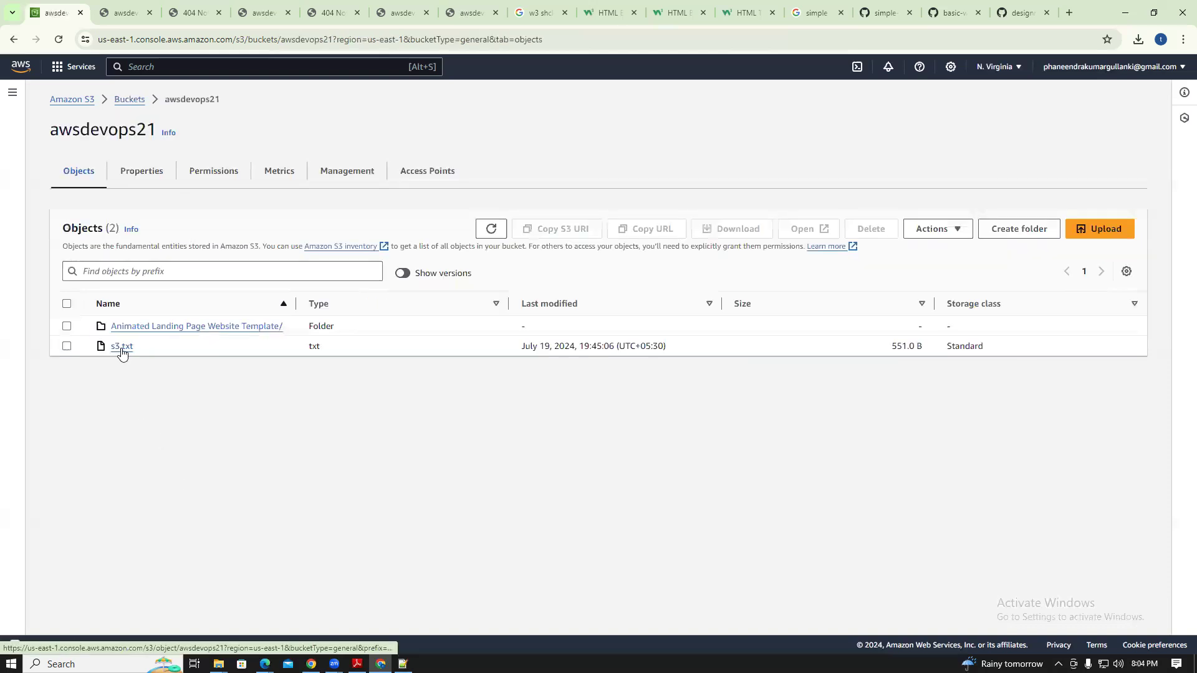
Delete the Animated Landing Page Website Template folder, confirming with 'delete'
left_click(67, 326)
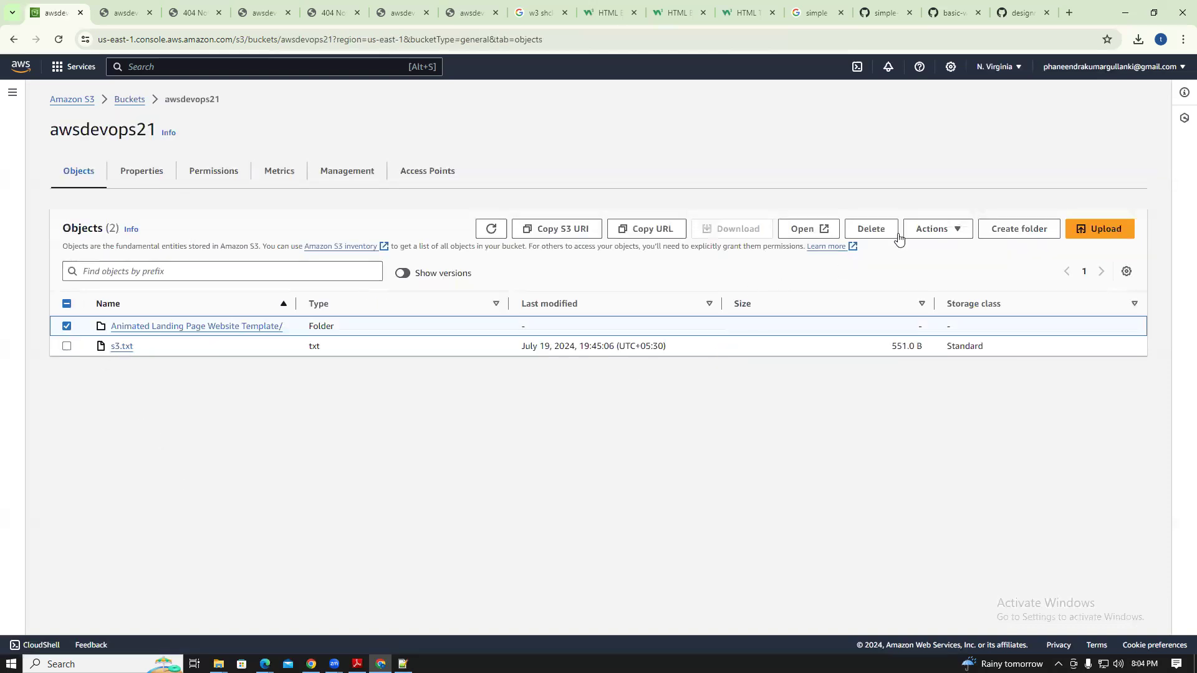
left_click(871, 228)
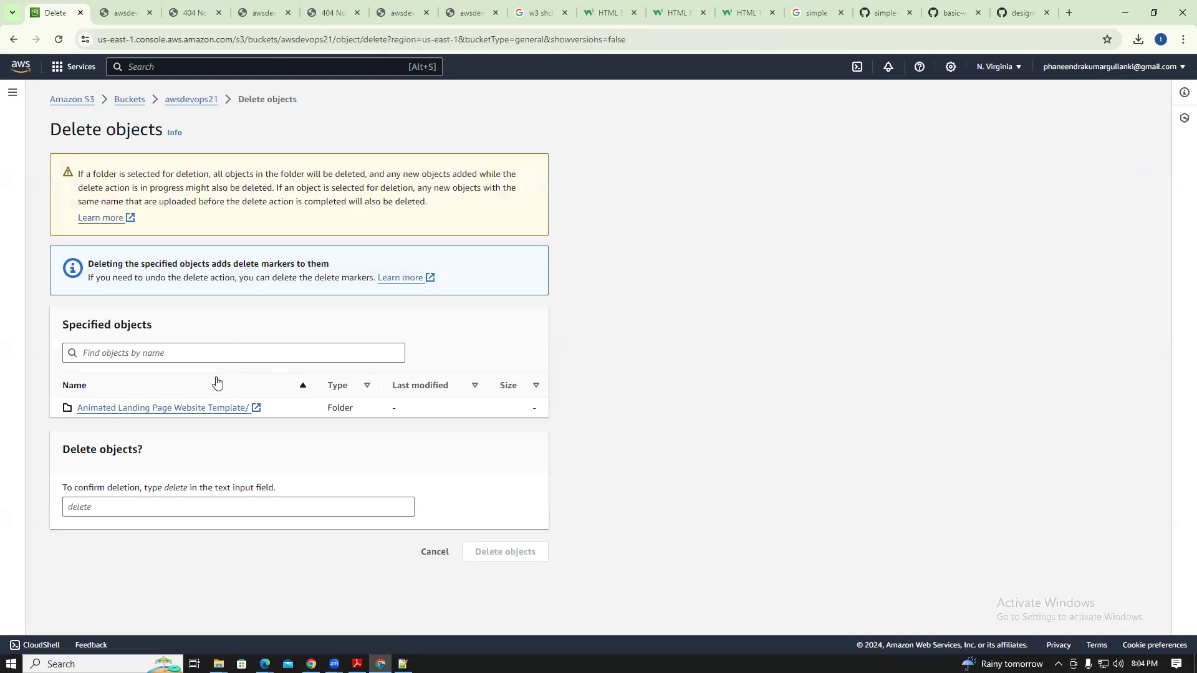
left_click(149, 351)
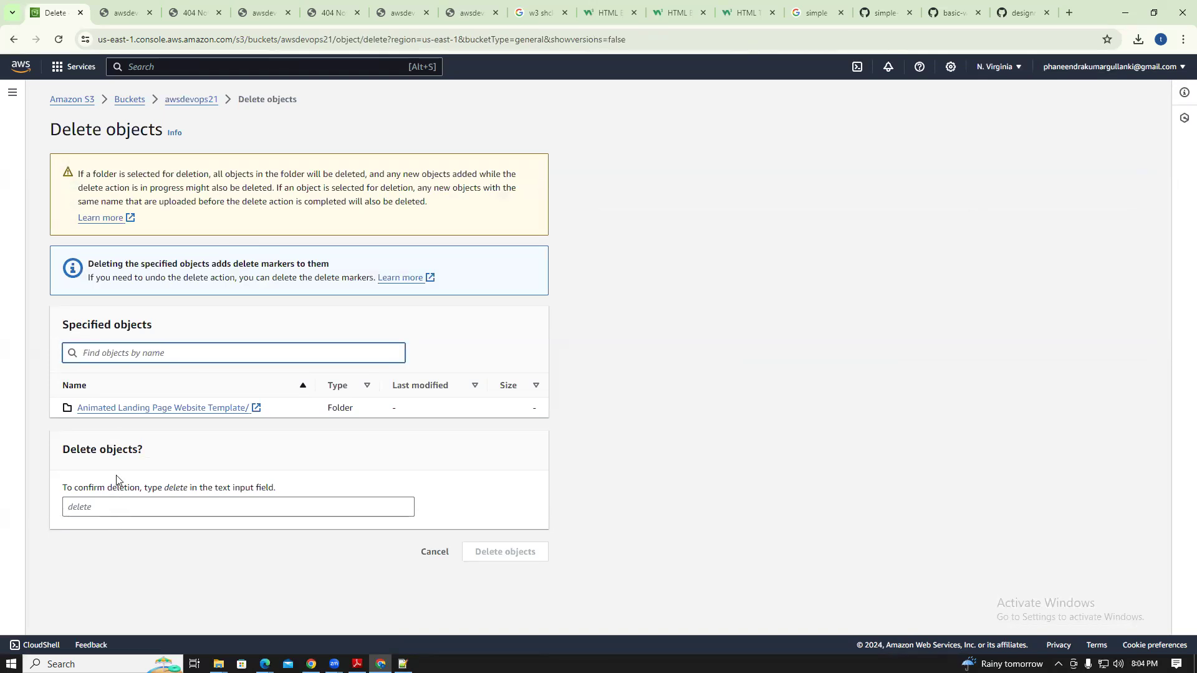
left_click(111, 515)
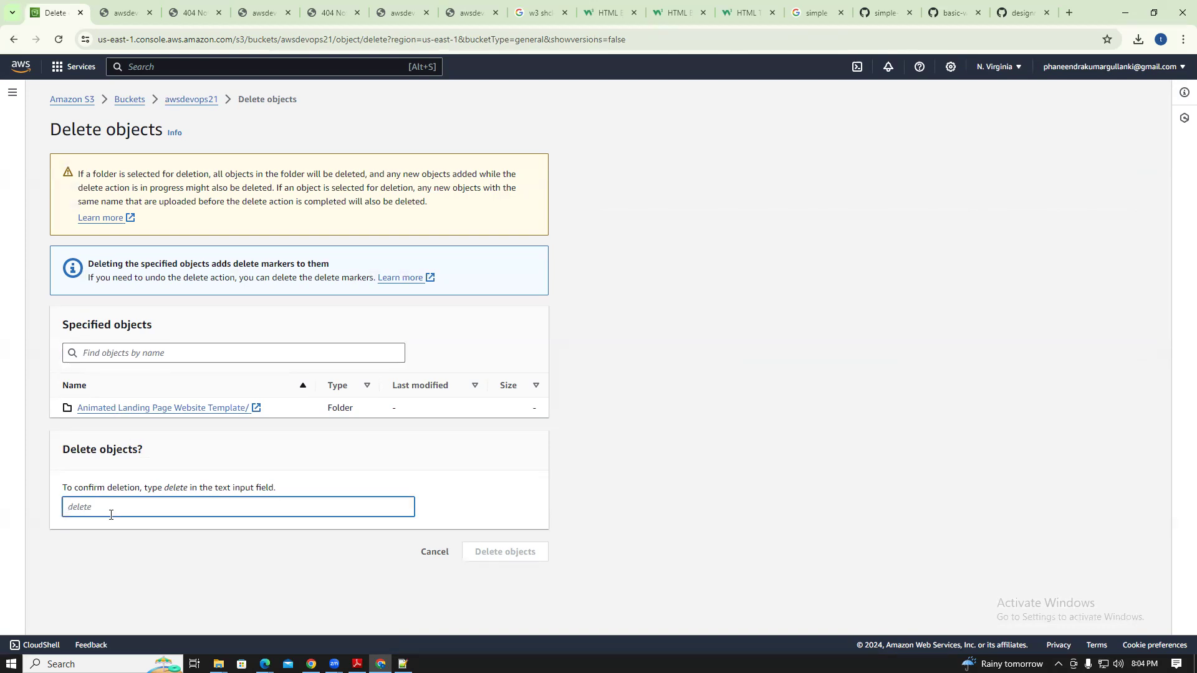
type("delete")
left_click(540, 554)
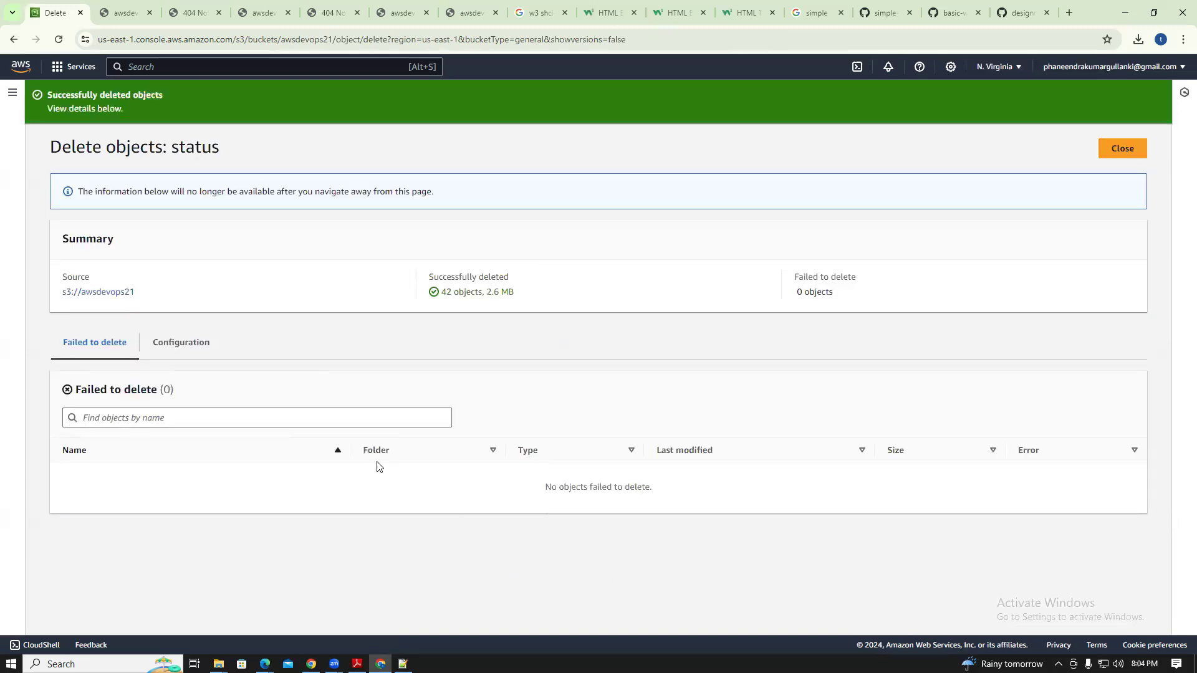
left_click(1122, 148)
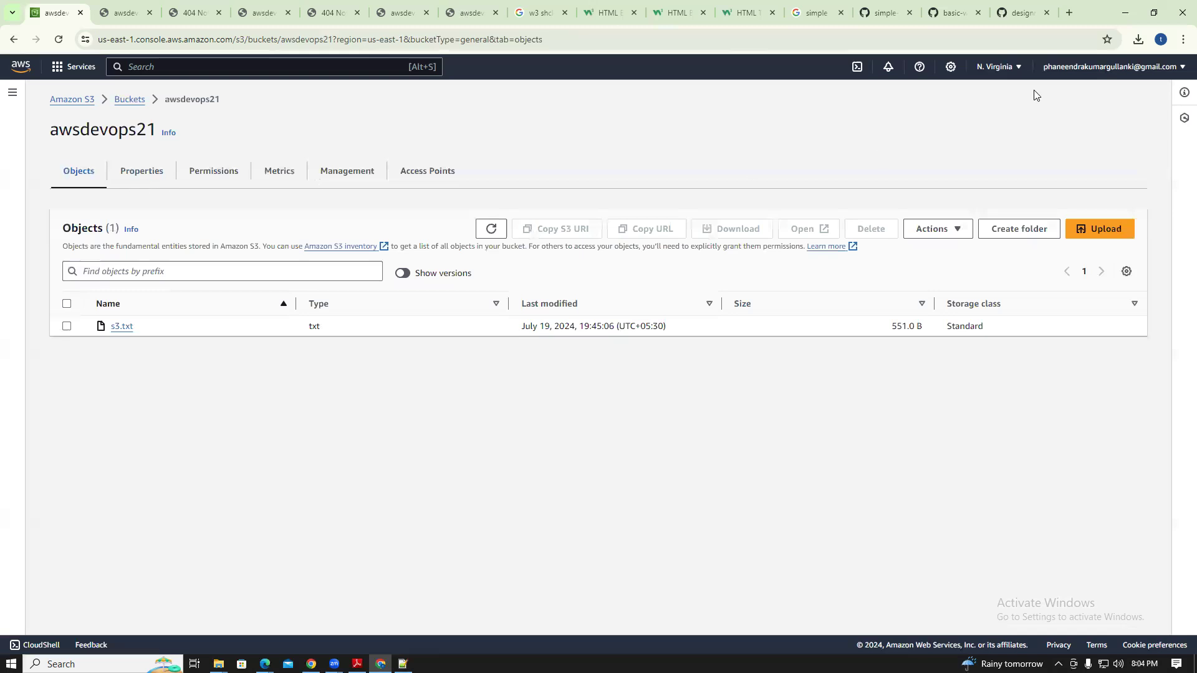
Upload index.html (28.7 KB) from the local template folder to the bucket root and open it
left_click(1154, 13)
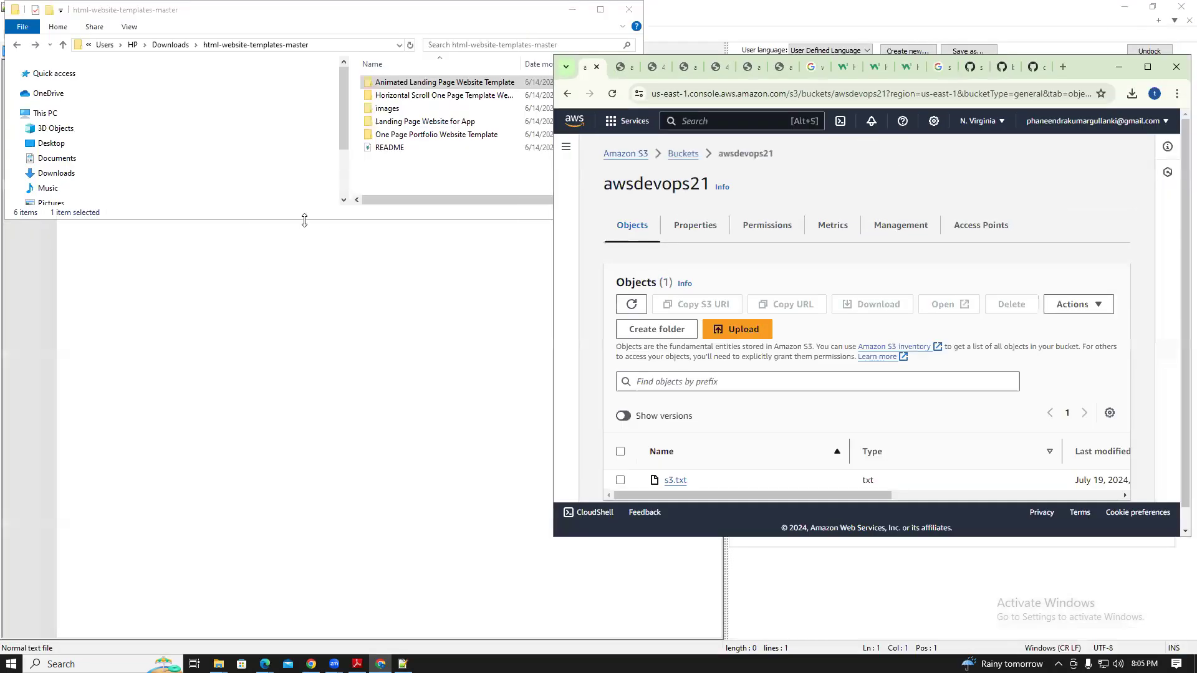
double_click(406, 82)
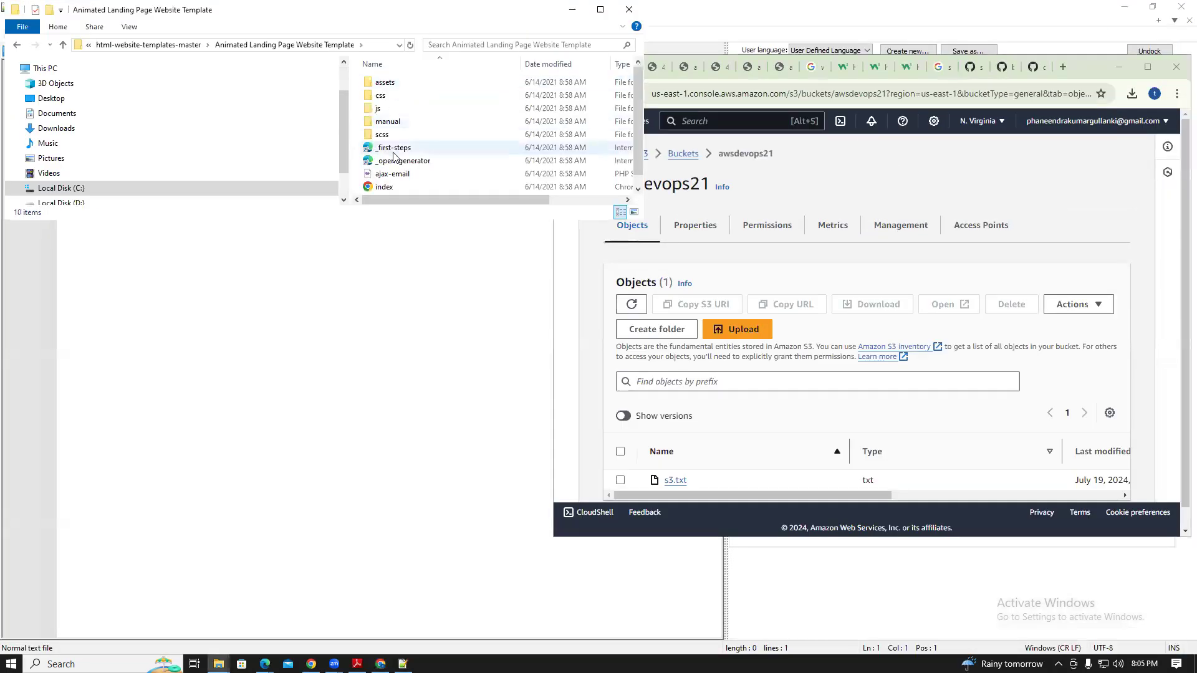
left_click_drag(398, 193, 935, 417)
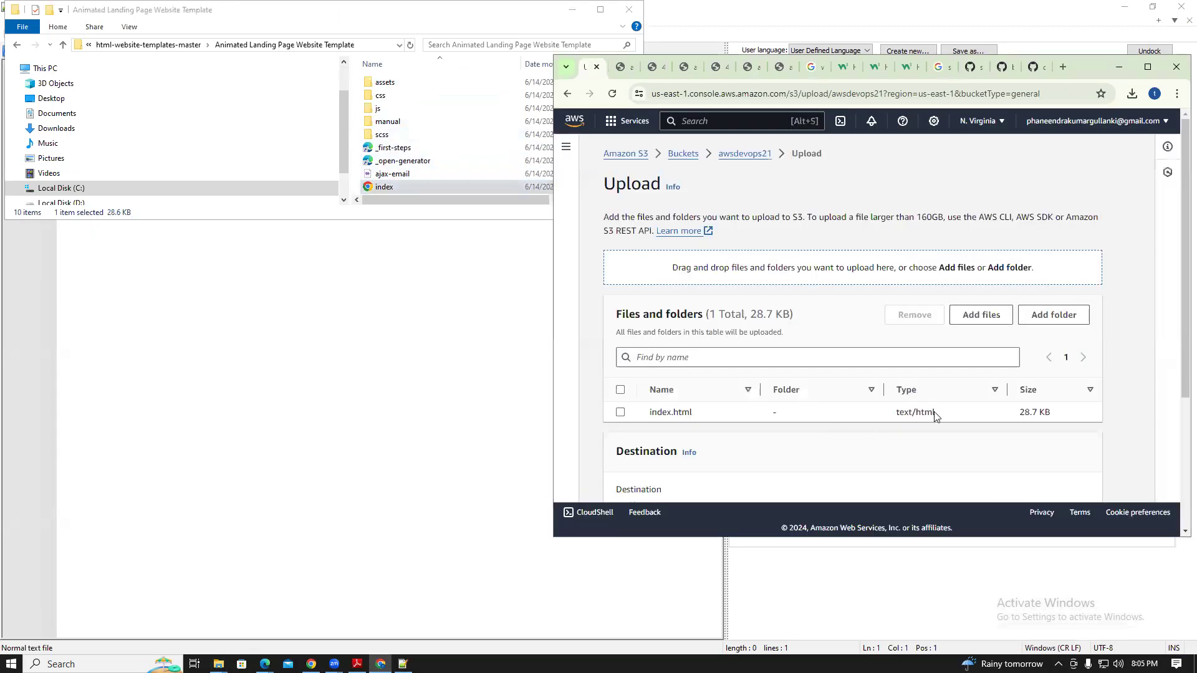
left_click(1148, 67)
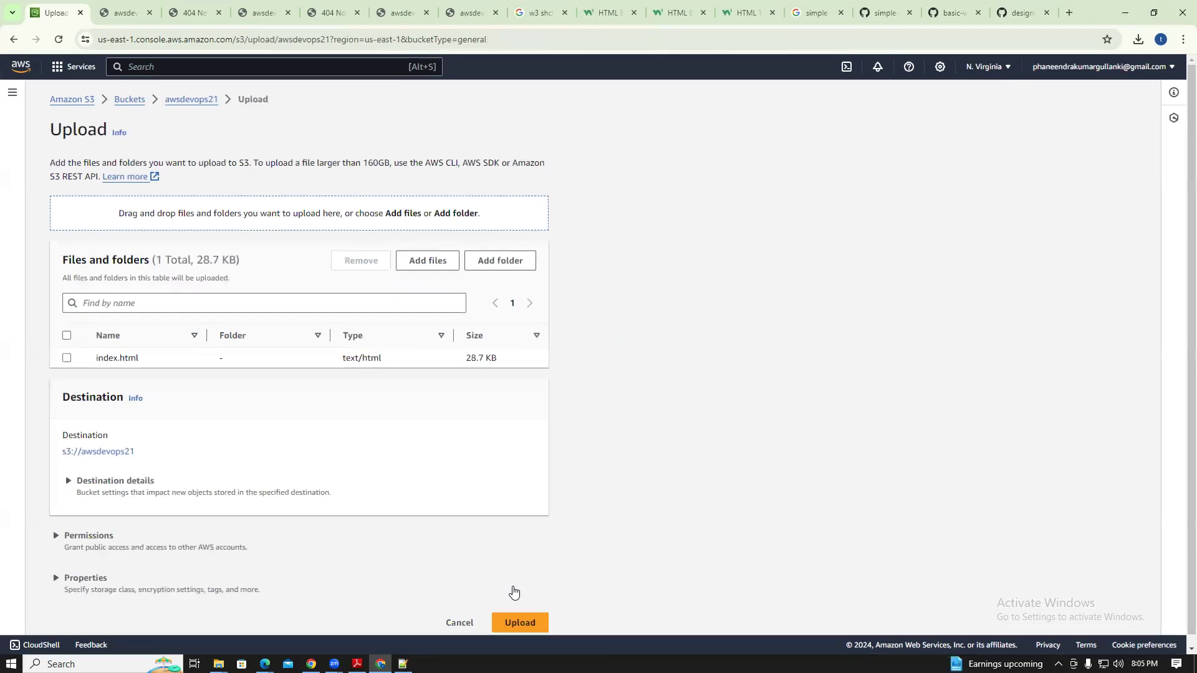
left_click(521, 622)
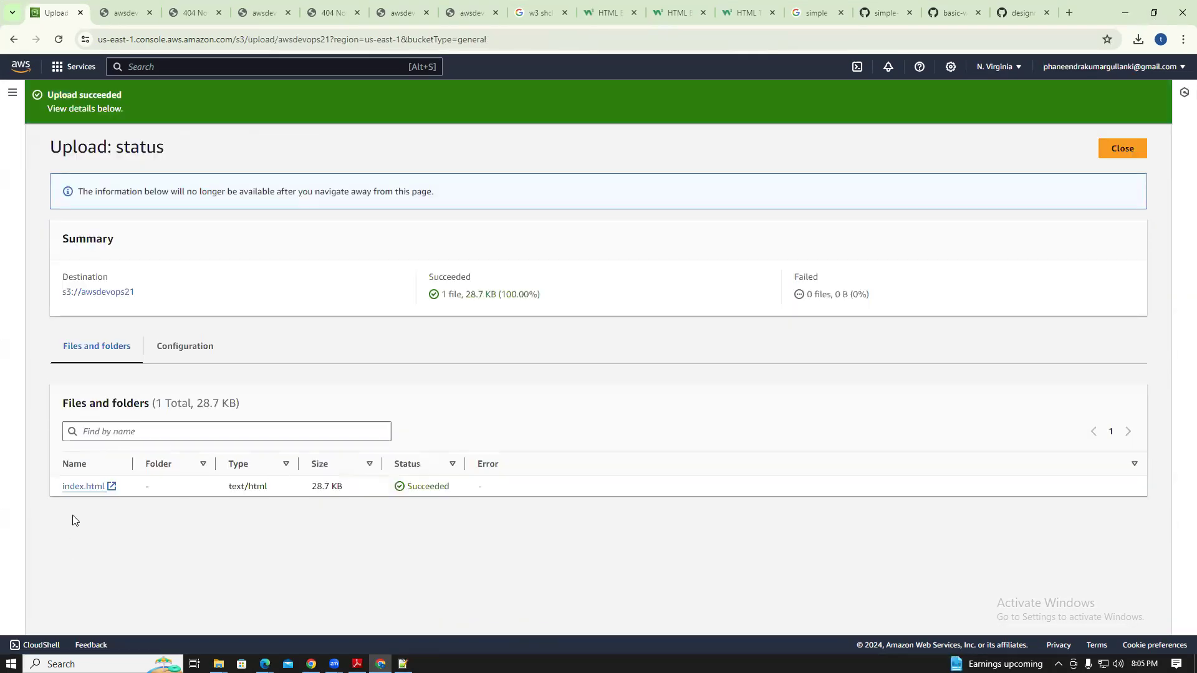
left_click(88, 486)
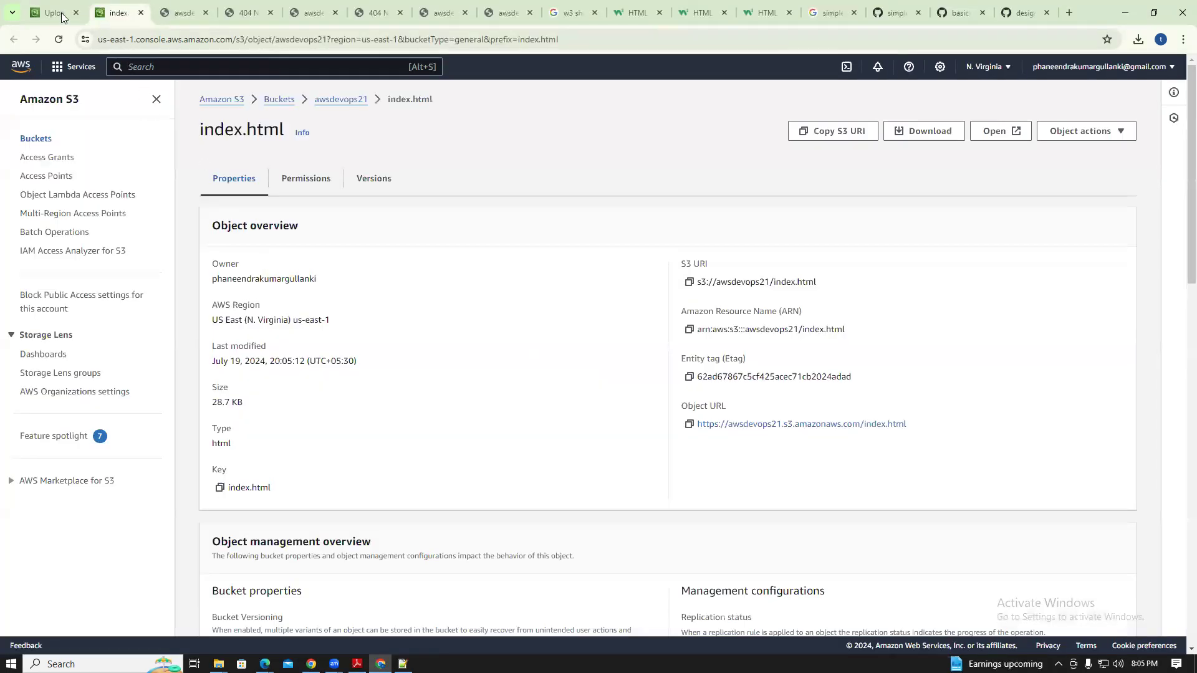
Grant Everyone (public access) Read on index.html's object and object ACL, and save the ACL
key("ctrl+shift+Tab")
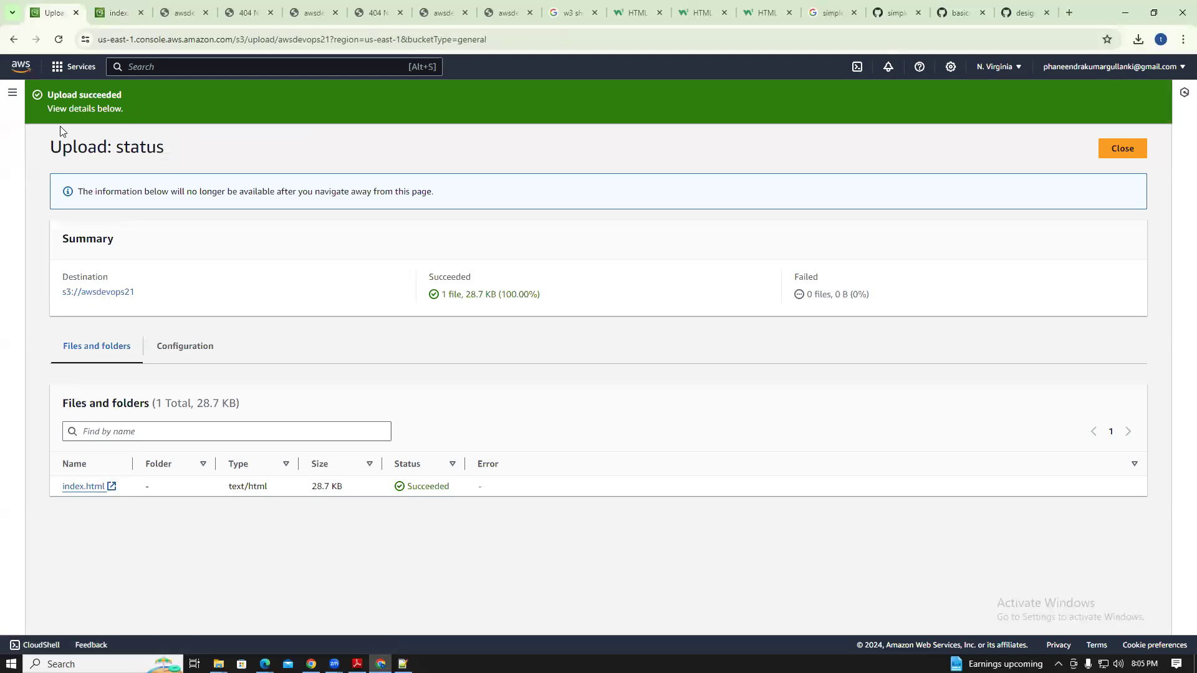
key("alt+Left")
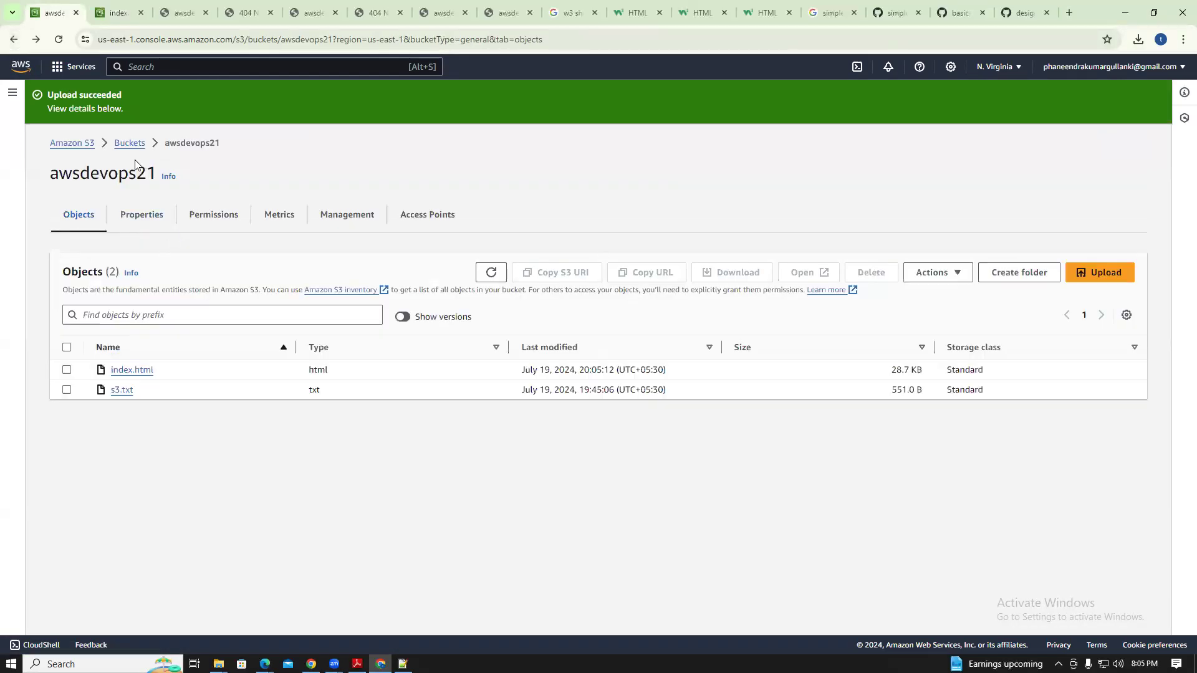
left_click(139, 374)
left_click(174, 186)
left_click(1114, 227)
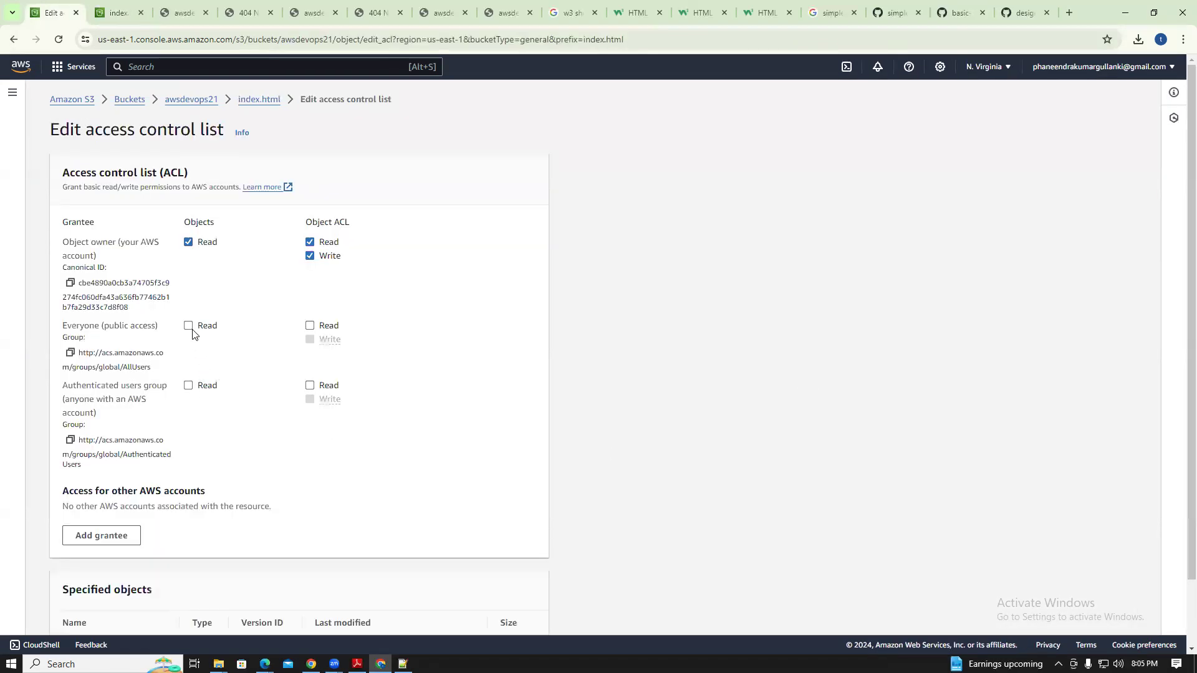
left_click(188, 325)
left_click(310, 326)
left_click(95, 556)
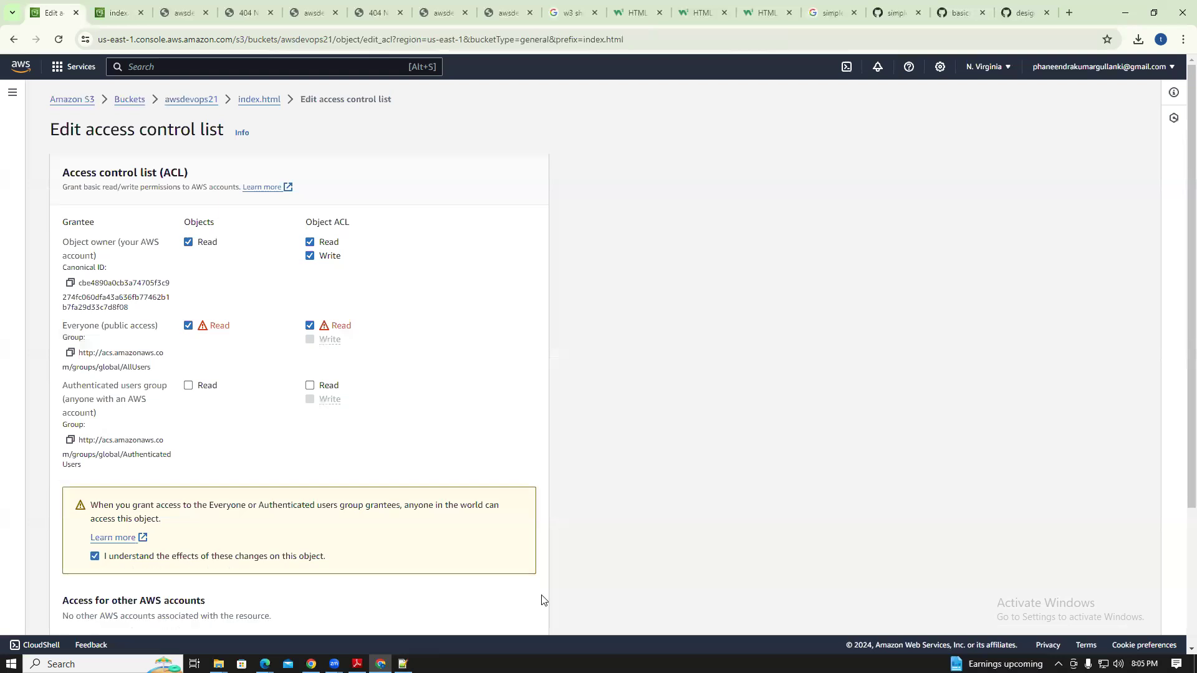
scroll(1178, 312, "down", 3)
left_click(508, 603)
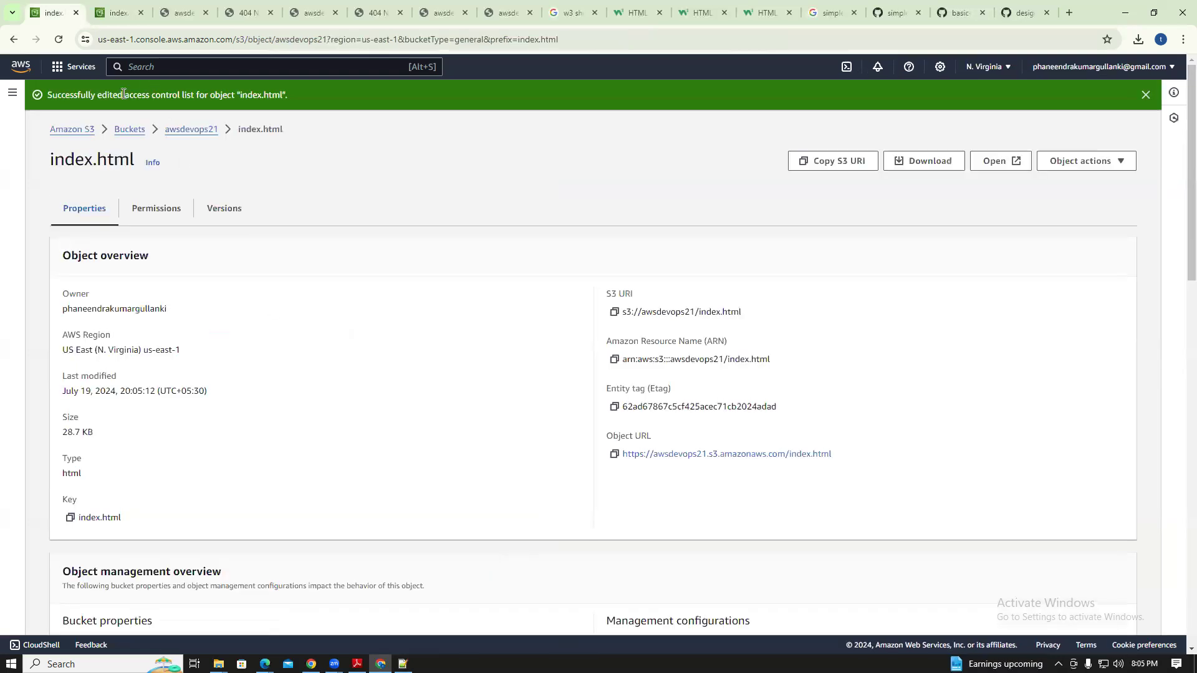
left_click(67, 134)
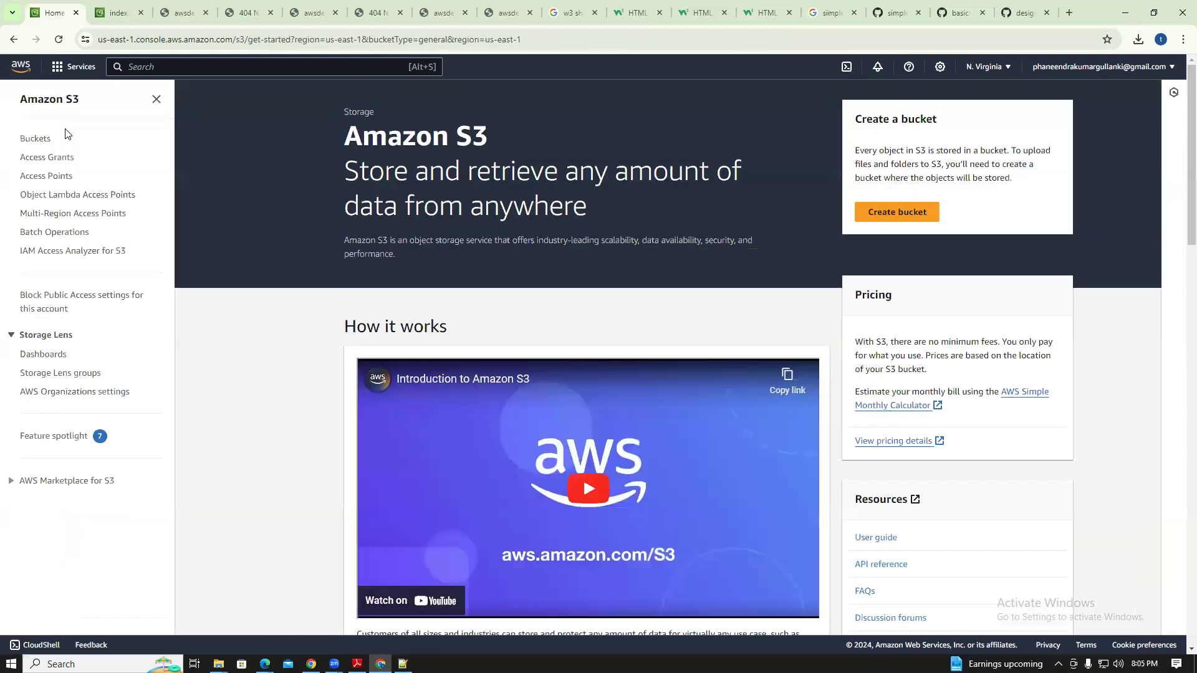
Open the awsdevops21 bucket's static website endpoint link from its Properties in a new tab
left_click(34, 141)
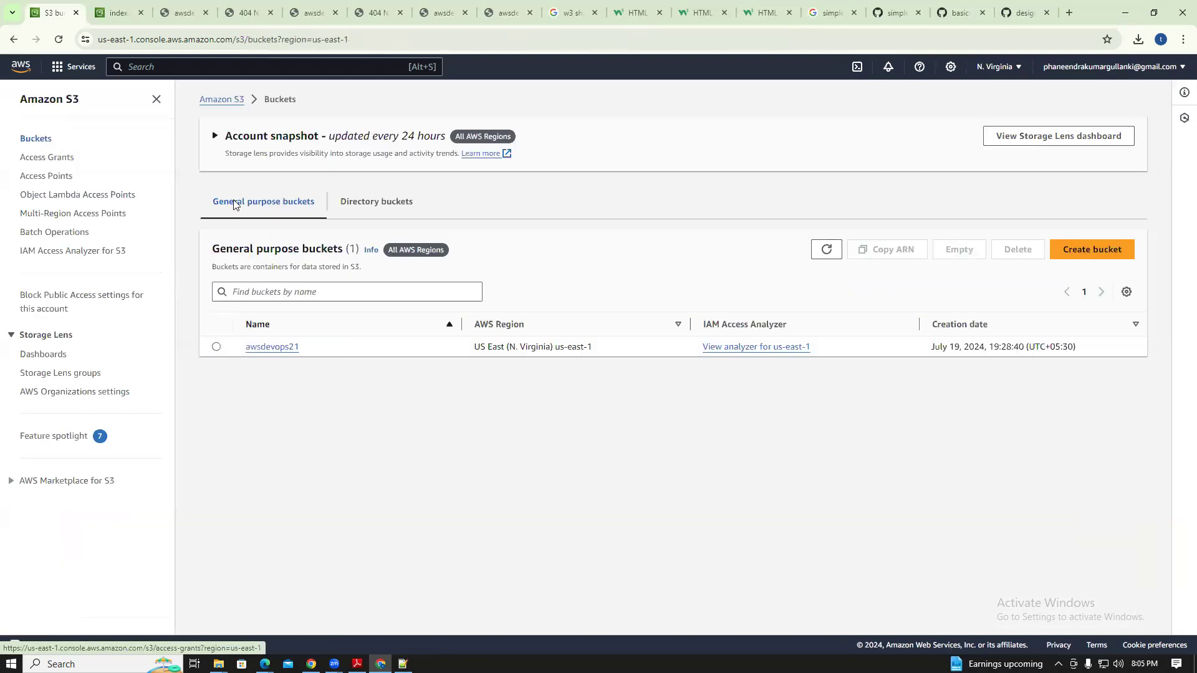
left_click(271, 347)
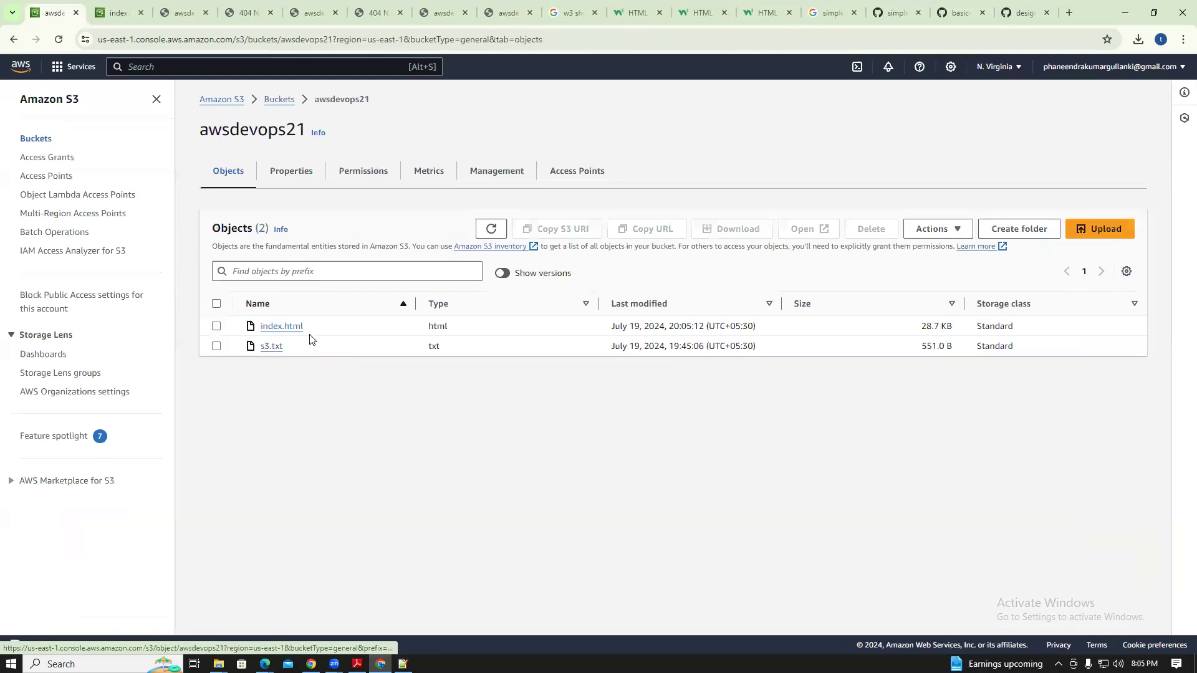
left_click(293, 177)
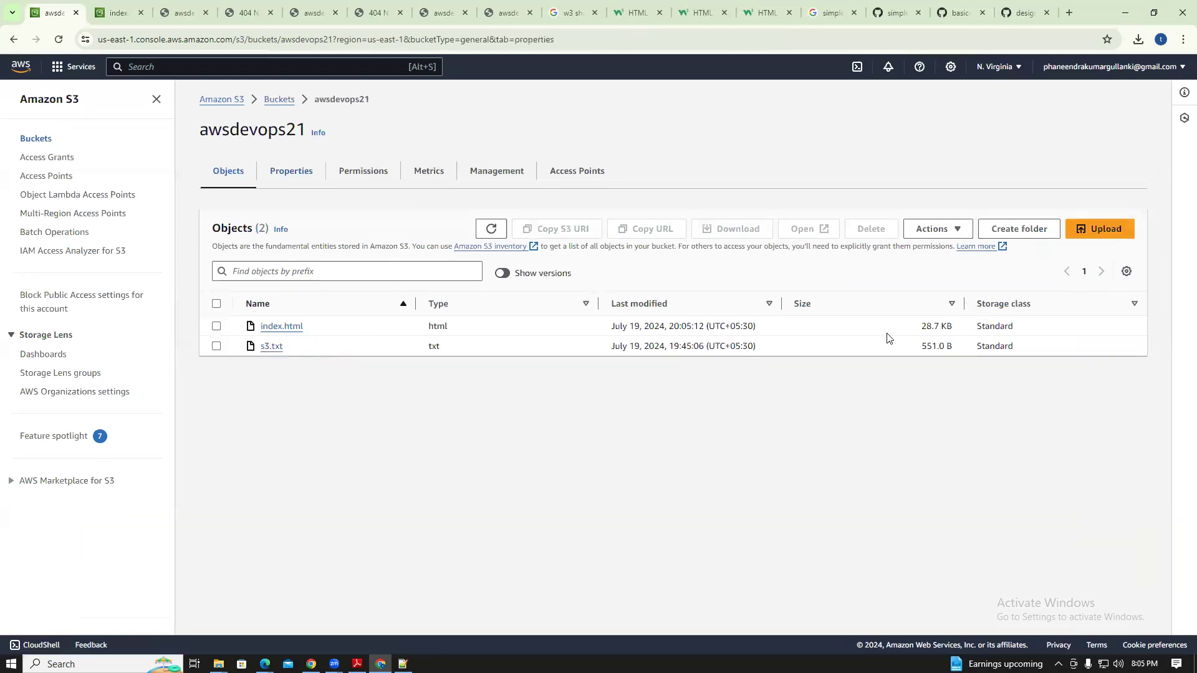
left_click_drag(1191, 193, 1191, 612)
left_click(457, 593)
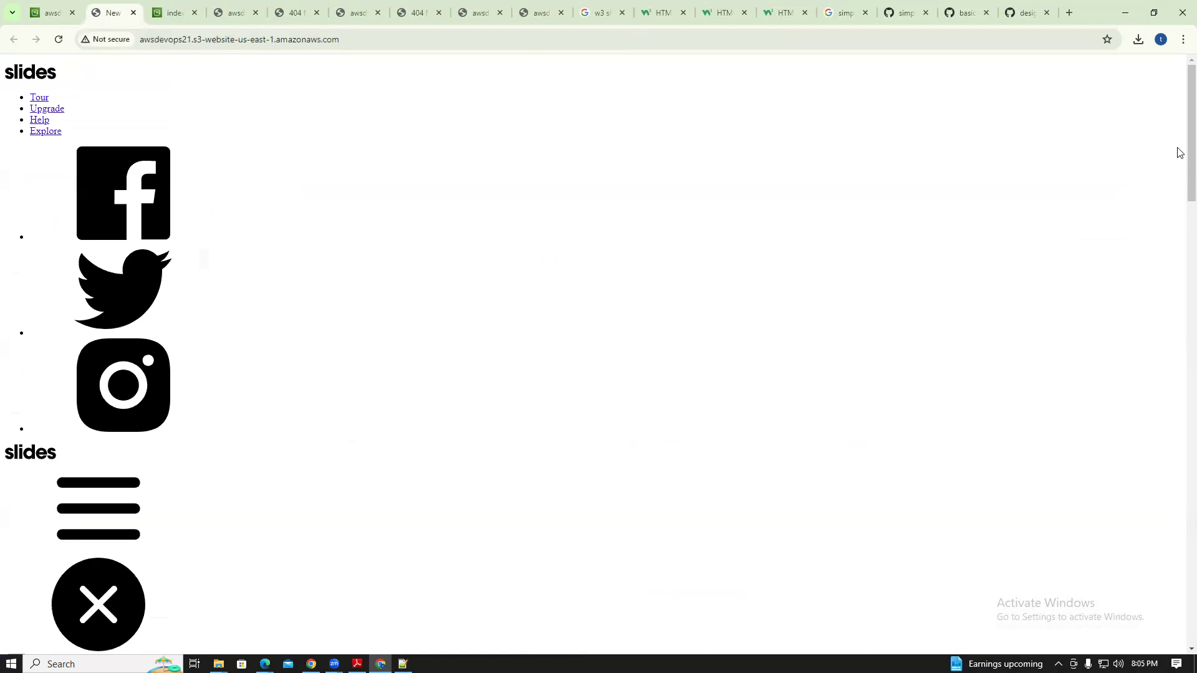
Scroll up and down through the awsdevops21 slides page
scroll(1180, 171, "down", 10)
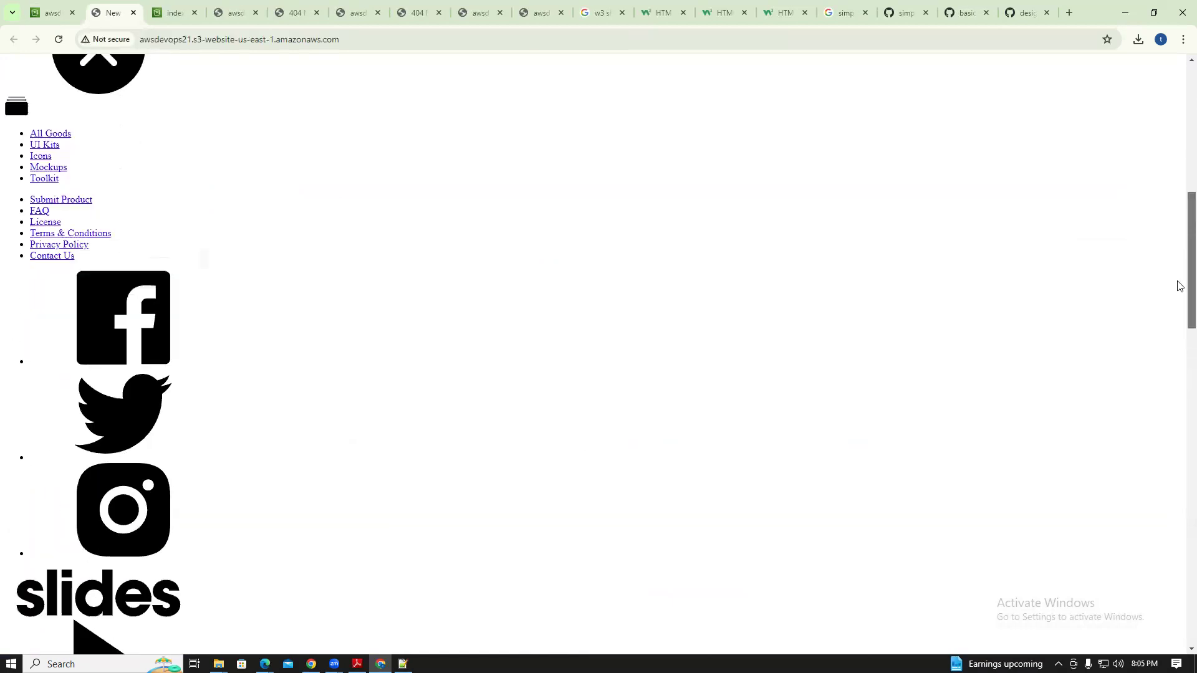
scroll(1179, 354, "down", 14)
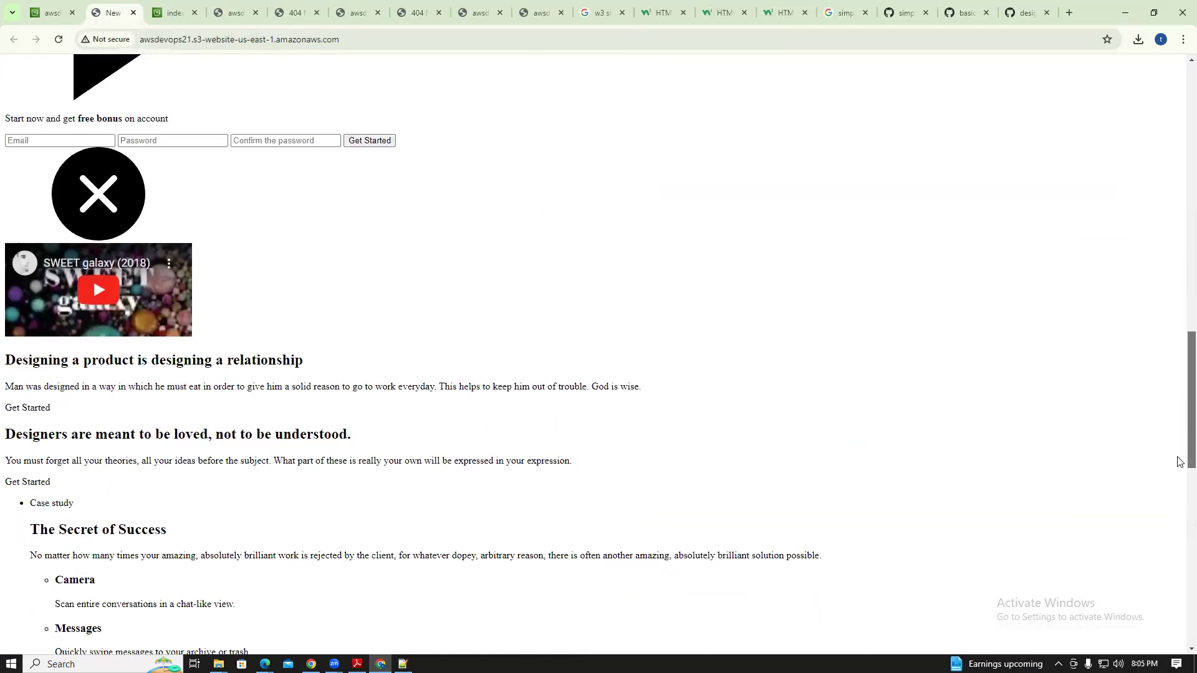
scroll(1179, 579, "down", 4)
scroll(1179, 473, "up", 20)
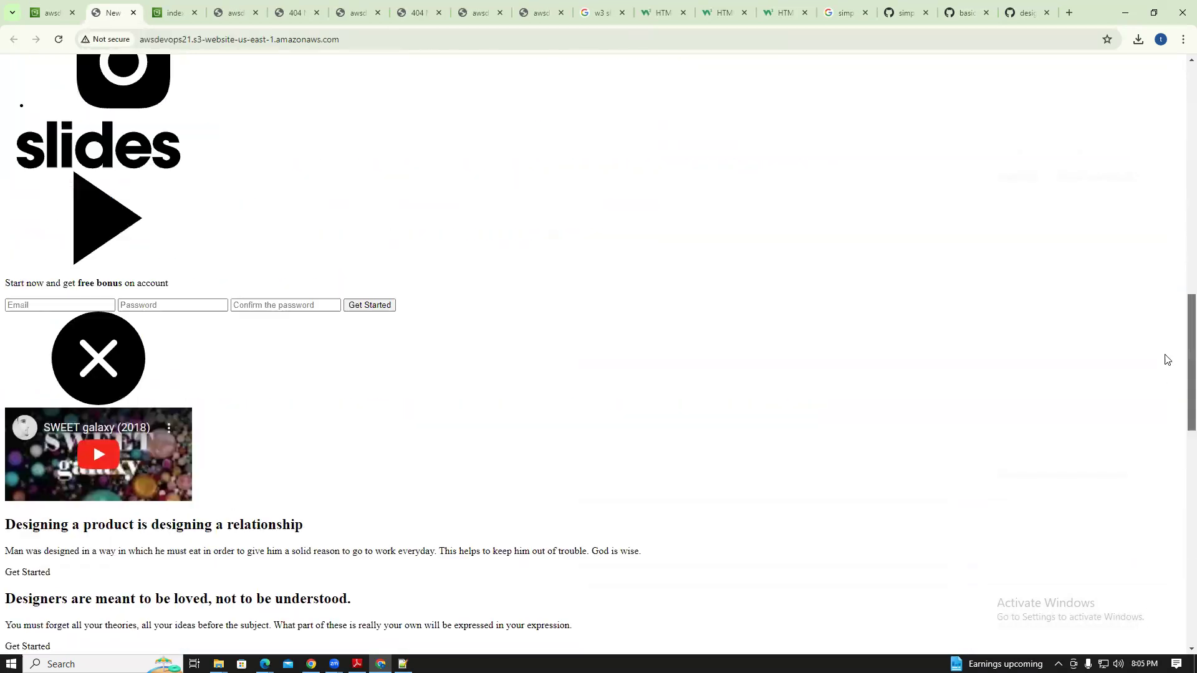
scroll(1130, 348, "down", 18)
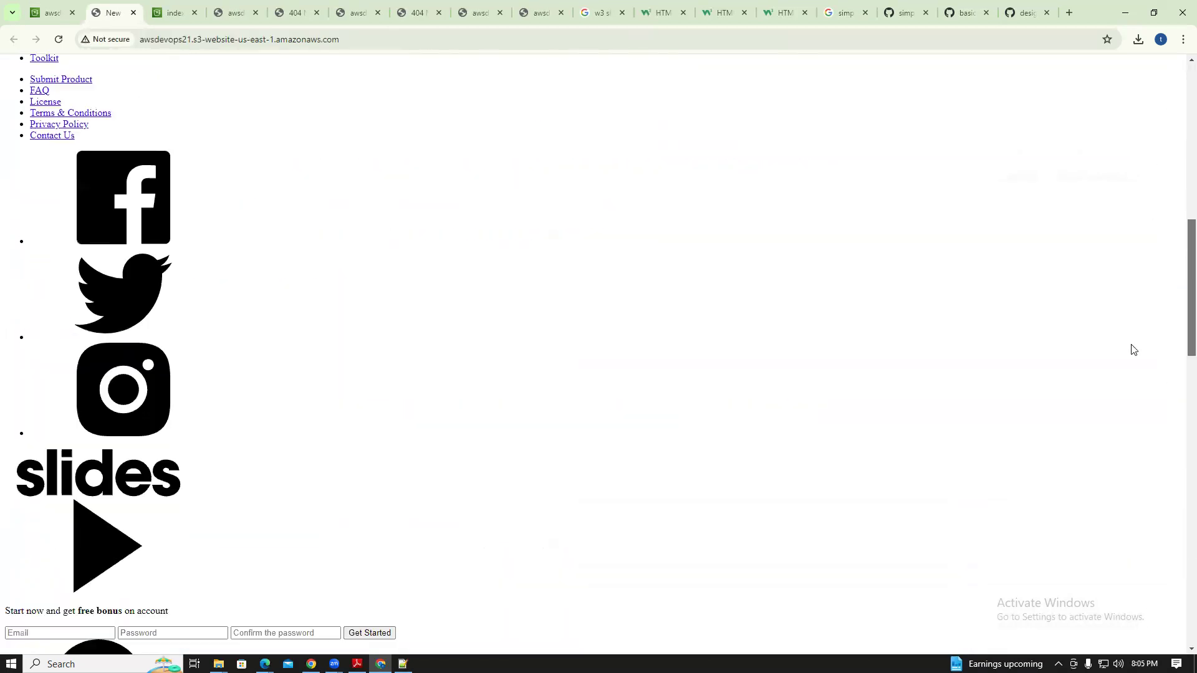
scroll(1120, 596, "up", 20)
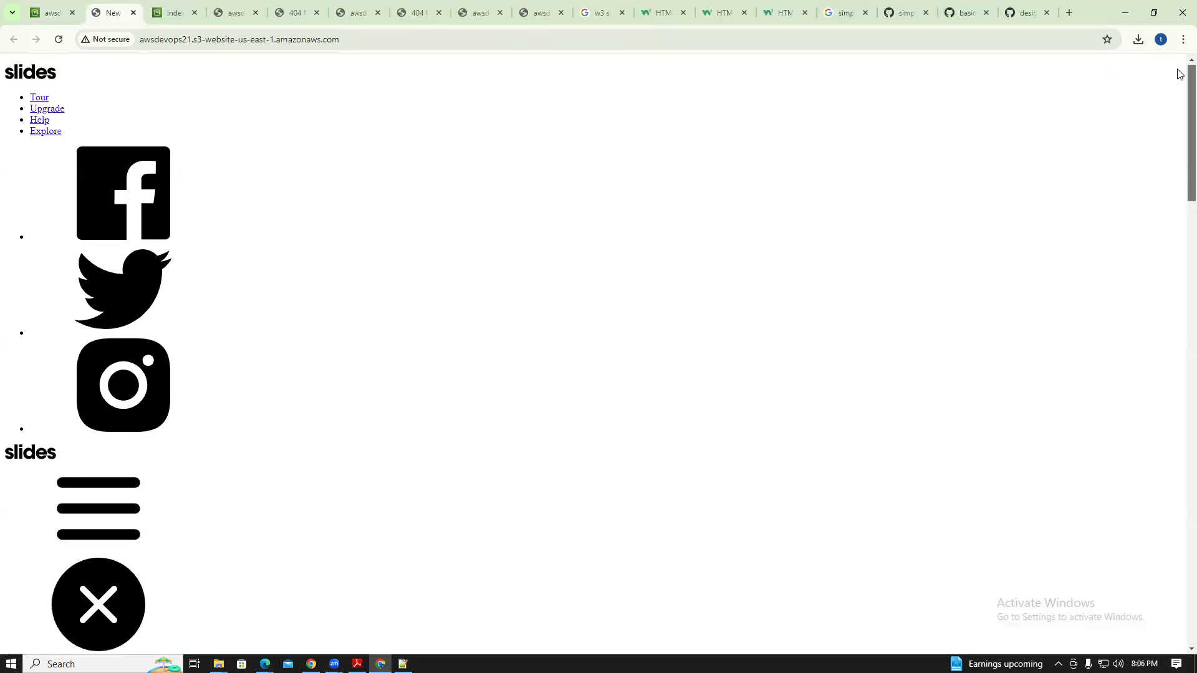
scroll(1179, 420, "down", 18)
scroll(70, 380, "up", 3)
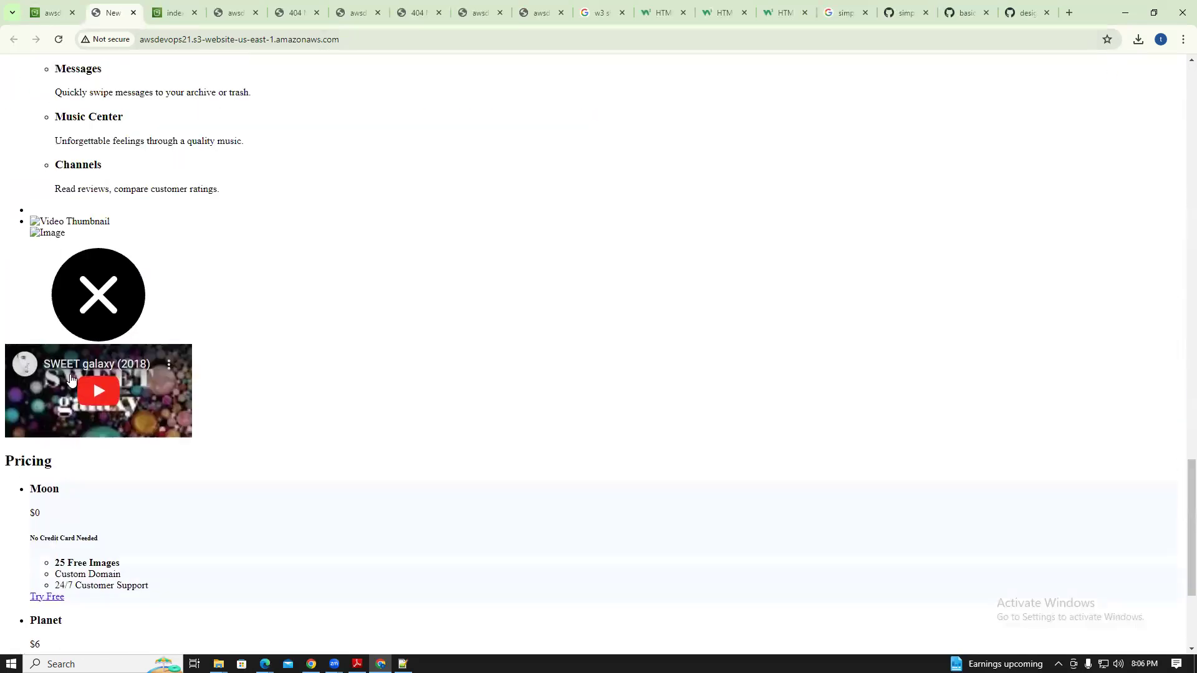
Play the embedded SWEET galaxy (2018) video full screen, exit it, then open Windows search
left_click(113, 400)
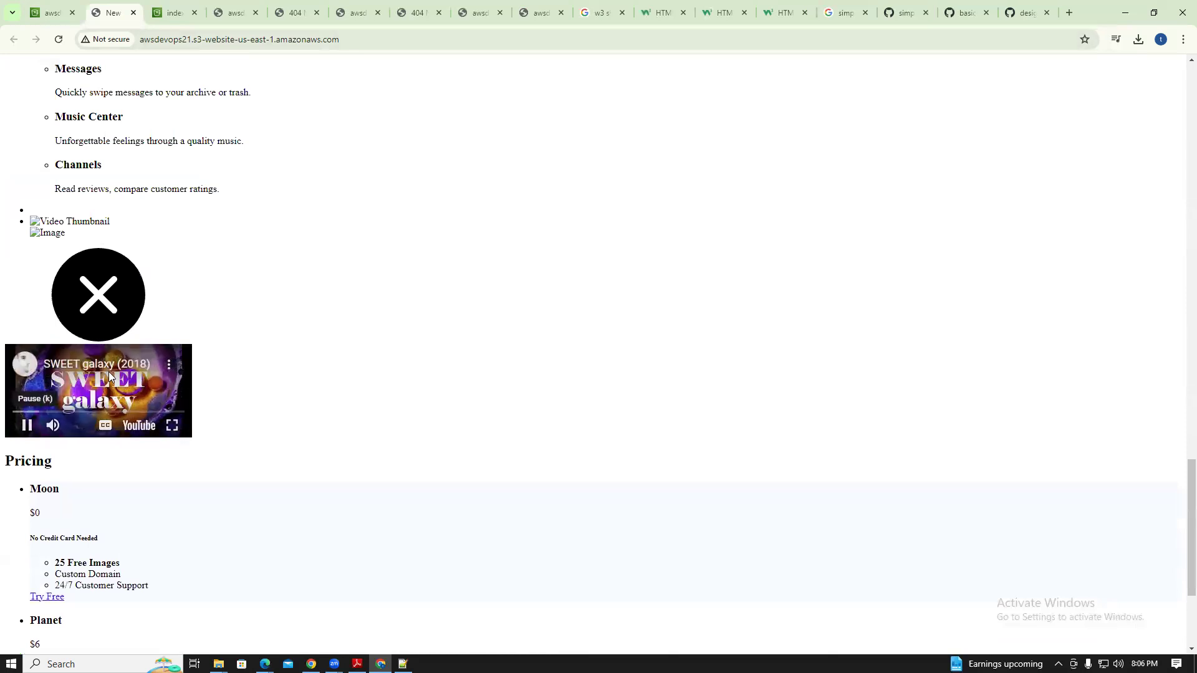
left_click(171, 424)
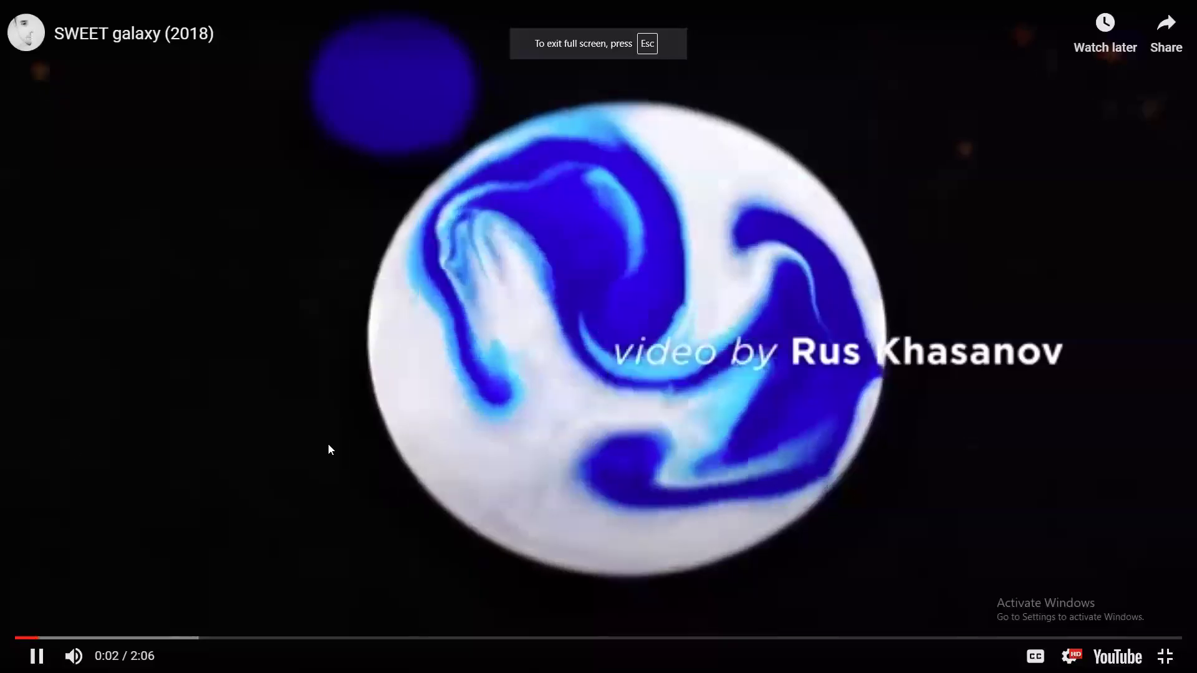
key("Escape")
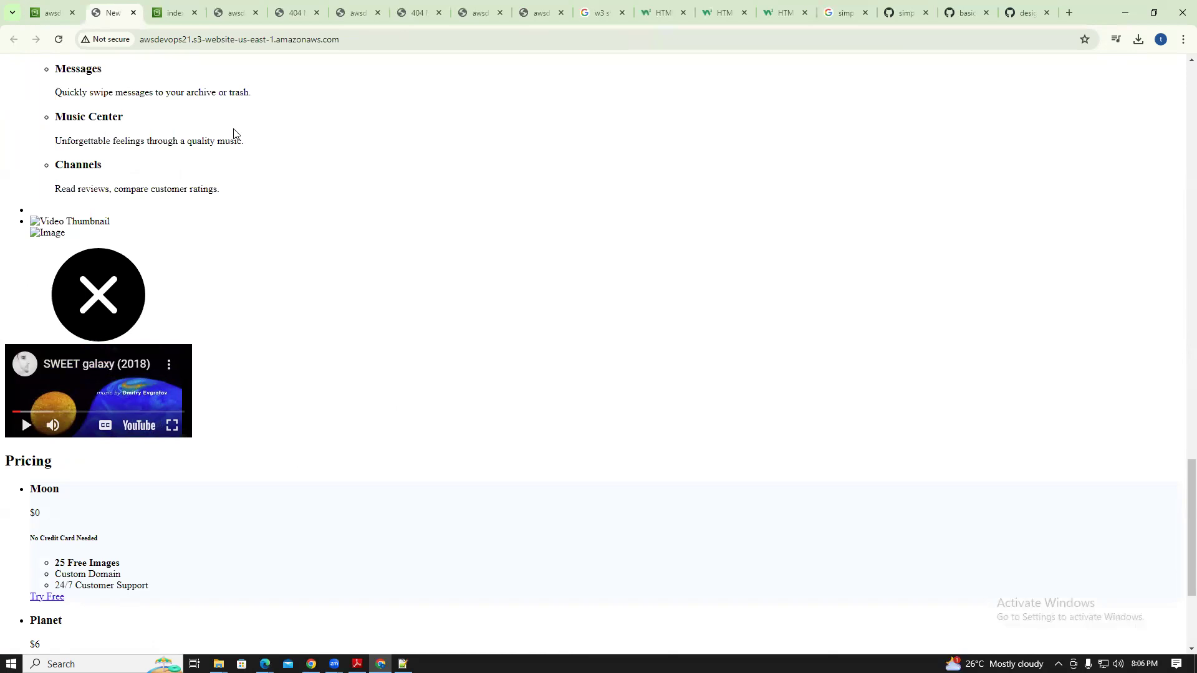
left_click(118, 664)
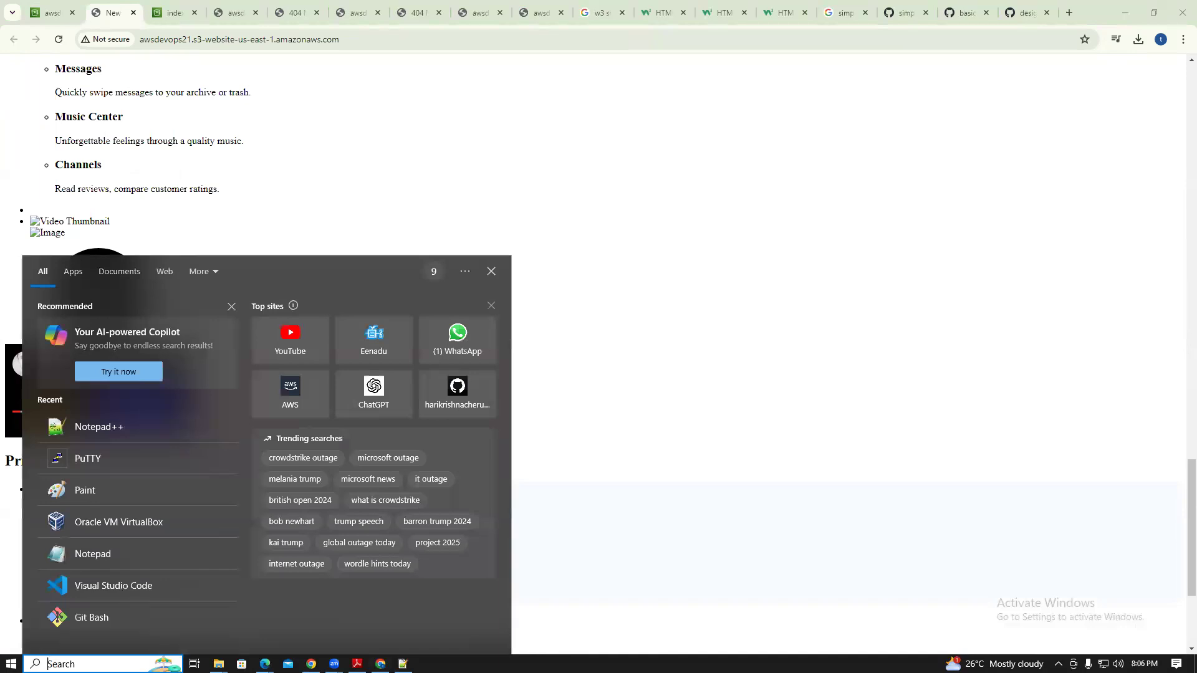
Open Paint and start a text box with 'Versioning' as the first line
left_click(144, 492)
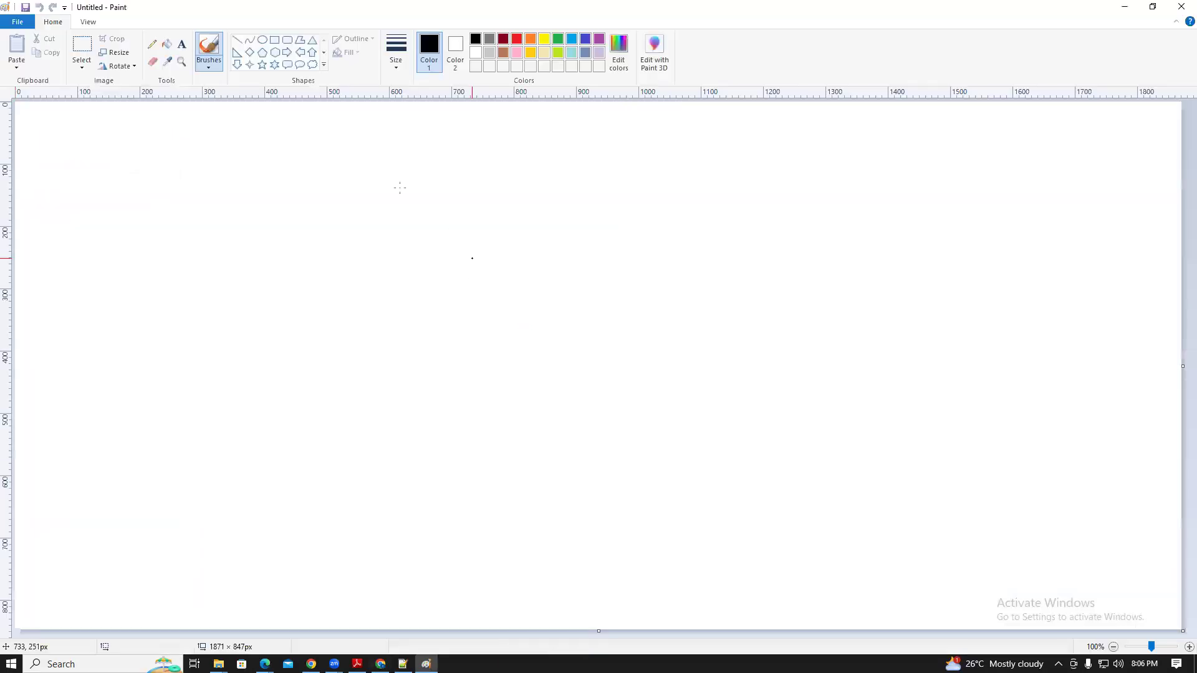
left_click(181, 43)
left_click_drag(251, 168, 434, 269)
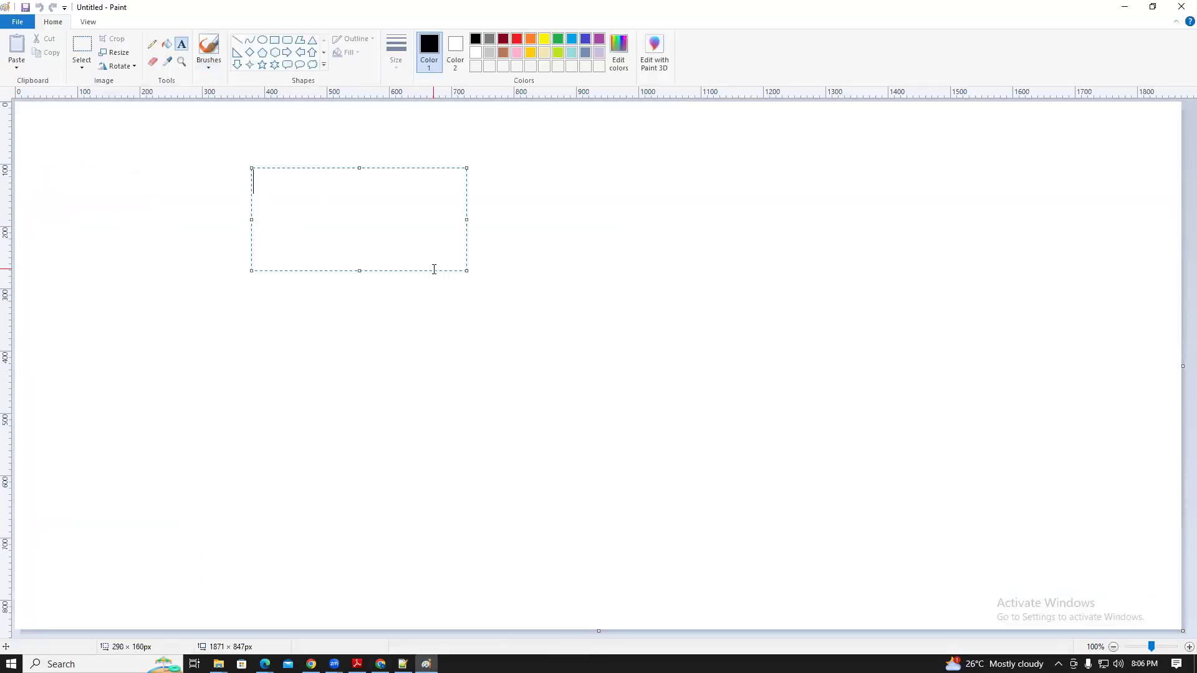
type("Versi")
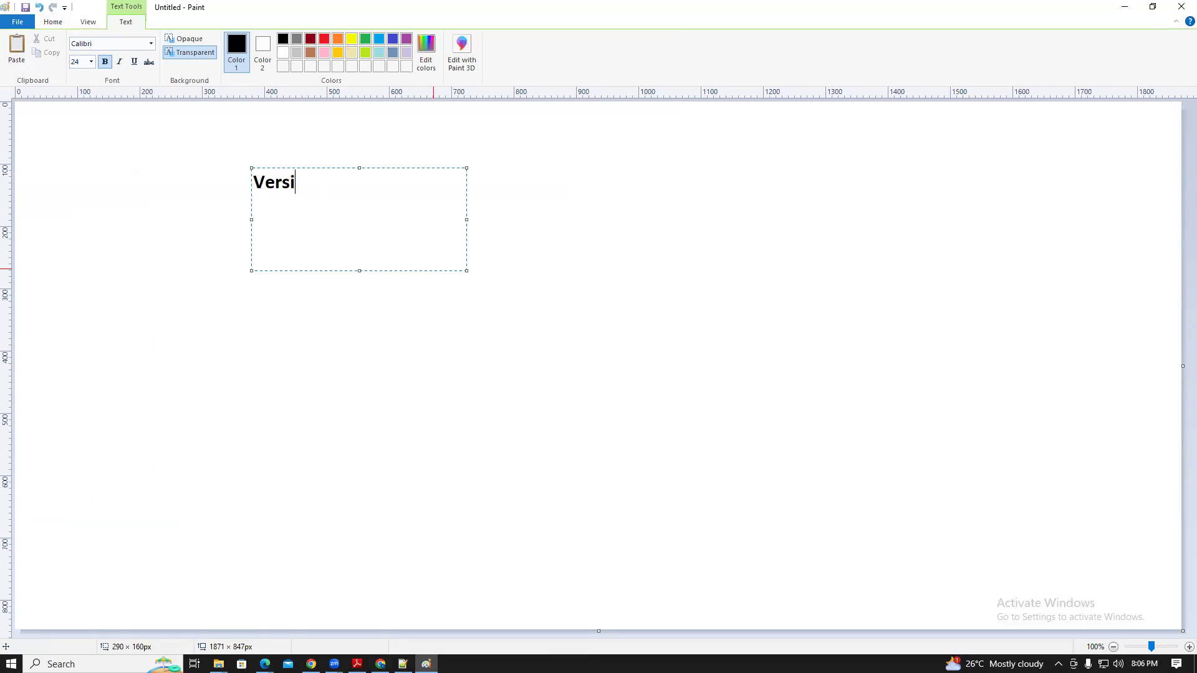
type("oning")
key("Return")
Add 'static website hosting' as the second line of the note
type("staticw")
key("BackSpace")
type("e")
key("BackSpace")
type("website")
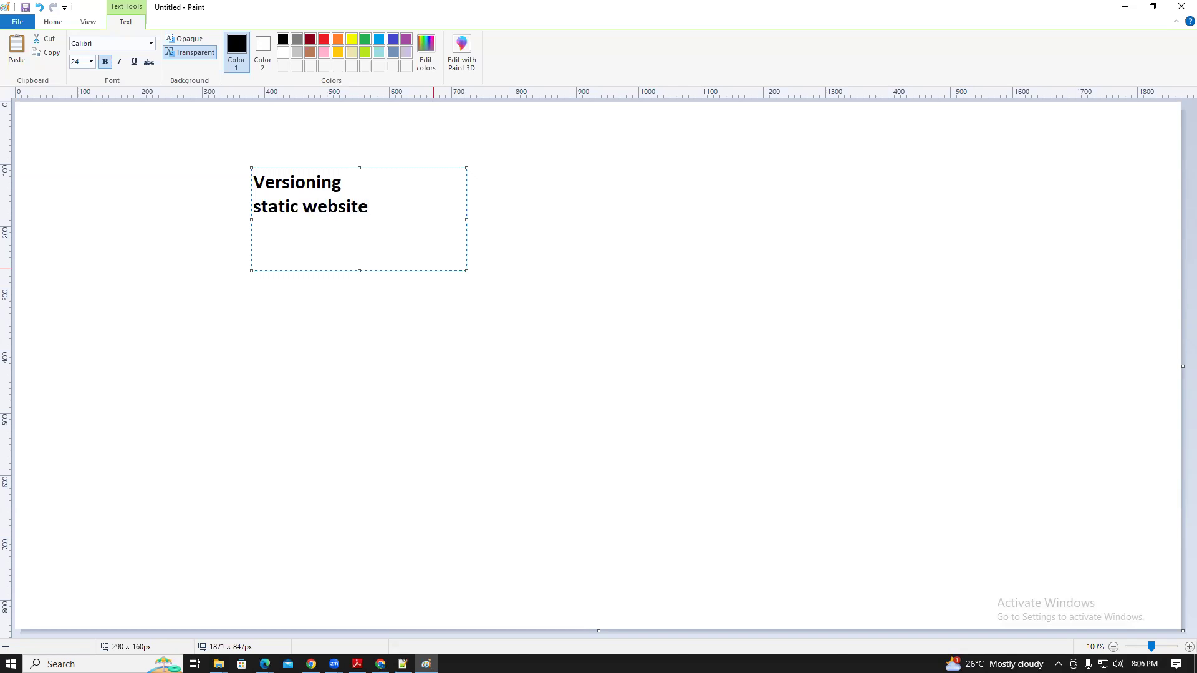
key("BackSpace")
key("BackSpace")
key("BackSpace")
type("hosting")
key("Return")
Finish the note with 'replication' and 'life cycle management' lines
type("replication")
key("Return")
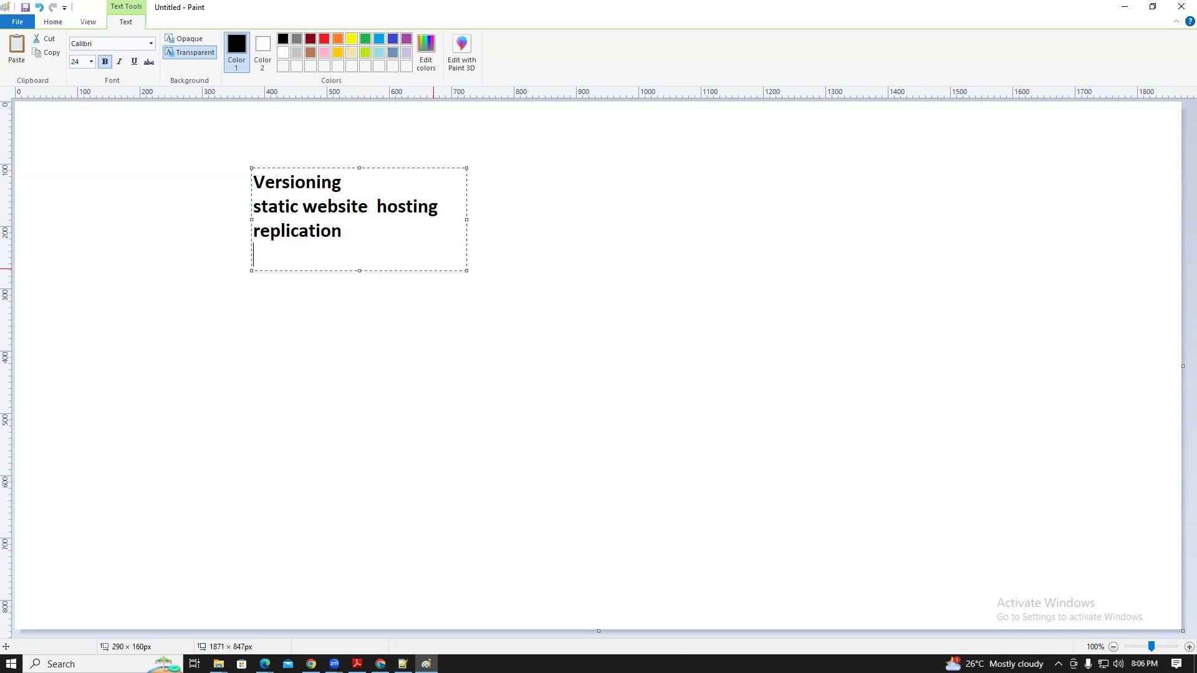
type("life cycle management")
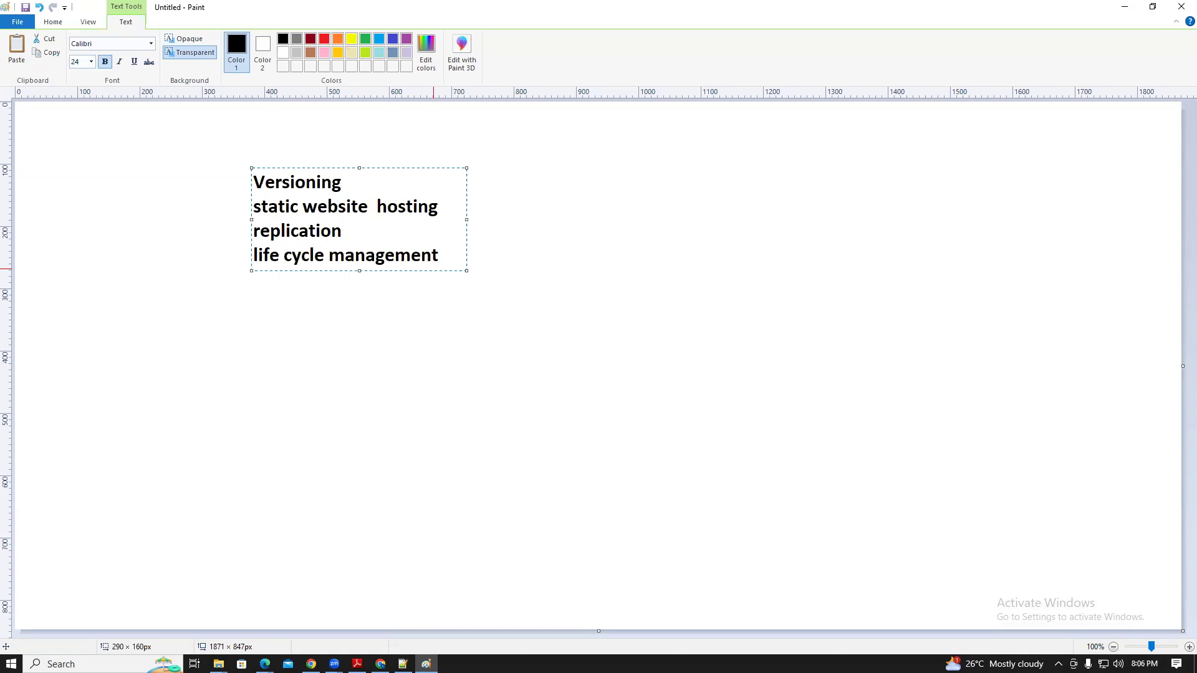
left_click(438, 278)
left_click(586, 40)
left_click(274, 40)
Box replication and life cycle management in blue and add a 'task1' label to the left
left_click_drag(223, 222, 483, 278)
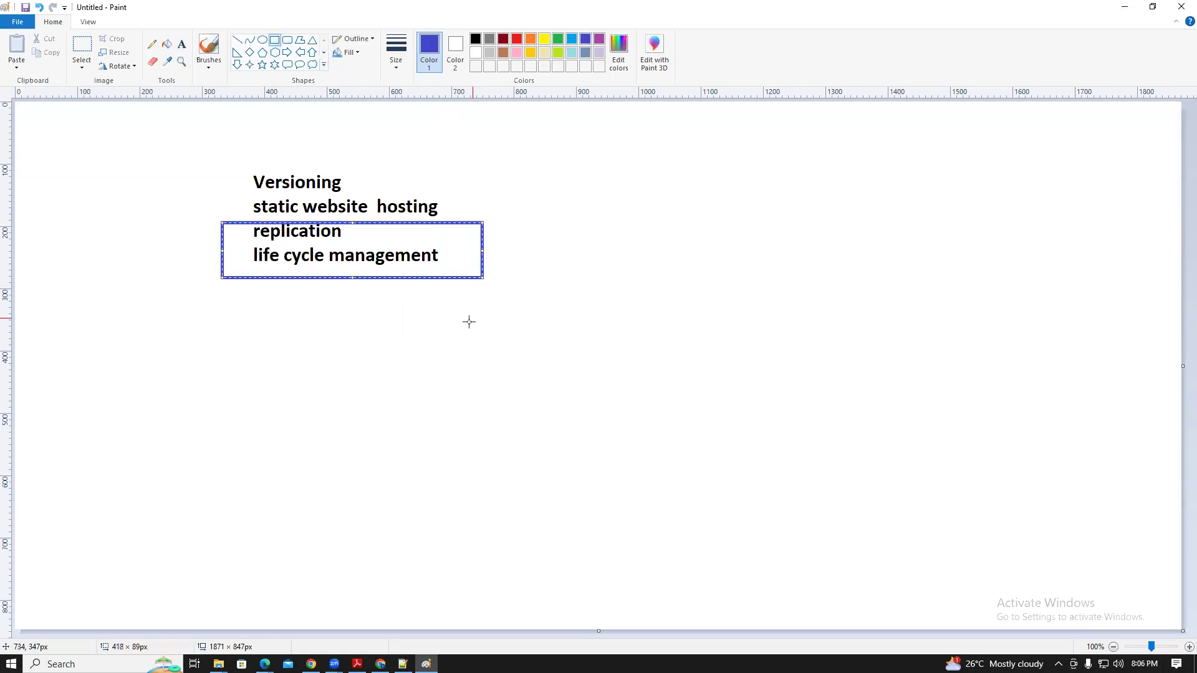
left_click_drag(222, 223, 222, 217)
left_click(358, 384)
left_click(182, 44)
left_click_drag(116, 230, 196, 262)
type("task1")
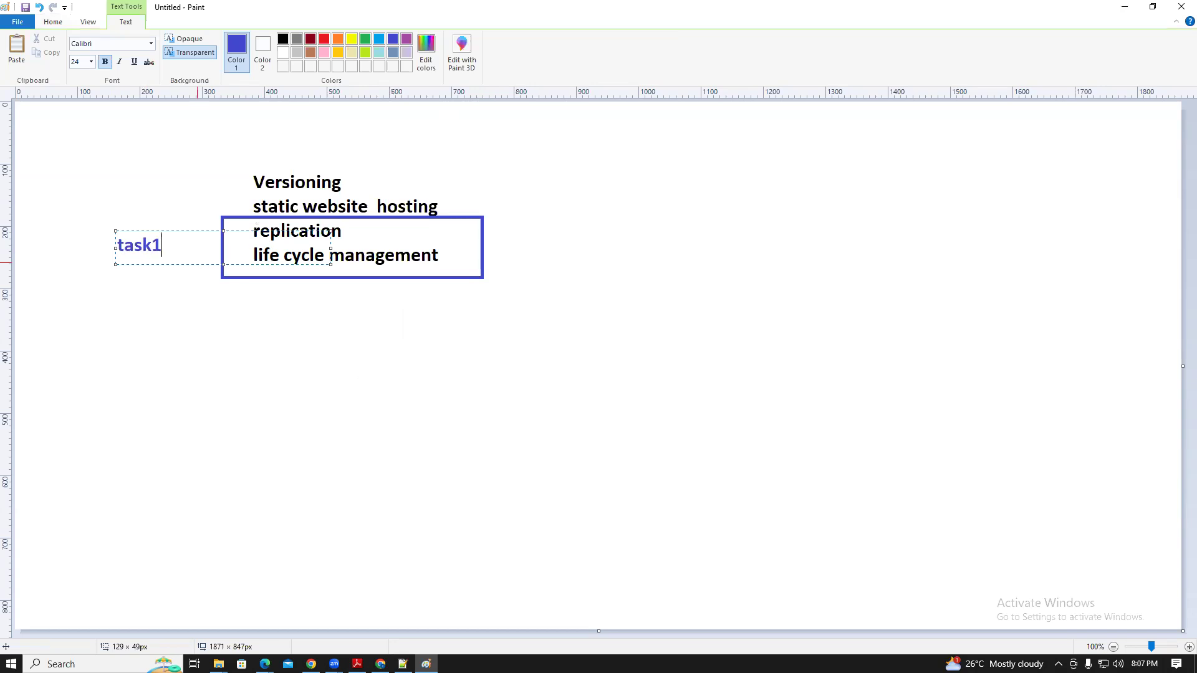
left_click(205, 303)
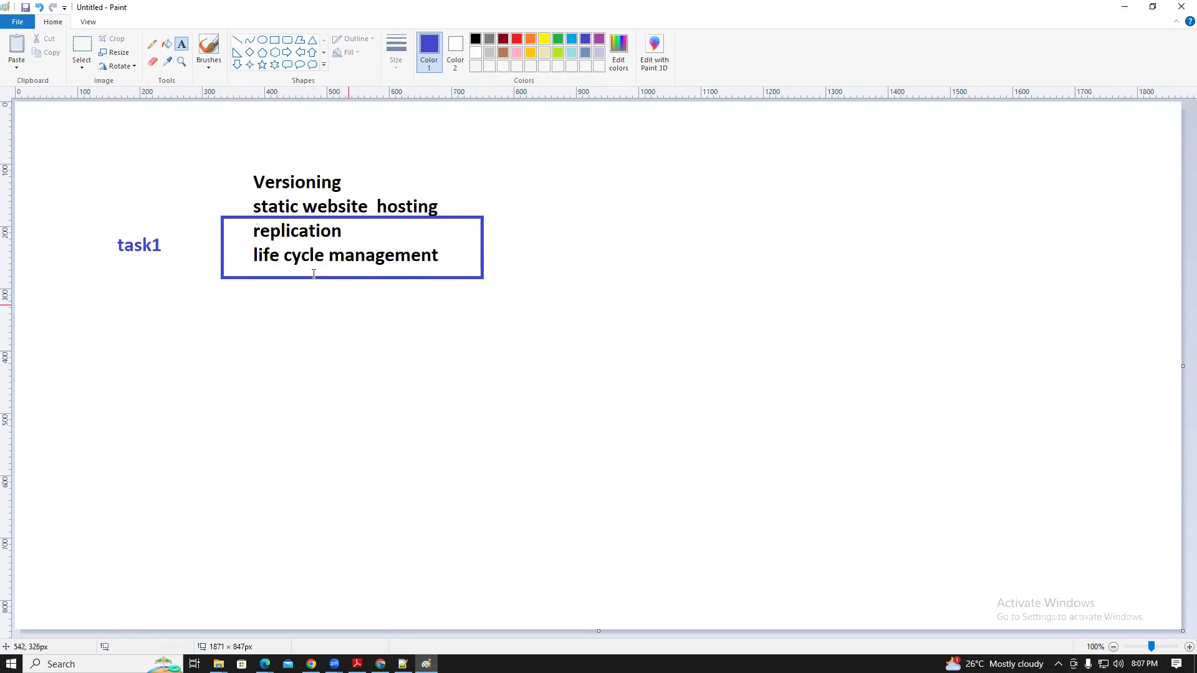
Draw a red rectangle enclosing the whole note and the task1 label
left_click(274, 39)
left_click(517, 39)
left_click_drag(81, 146, 537, 336)
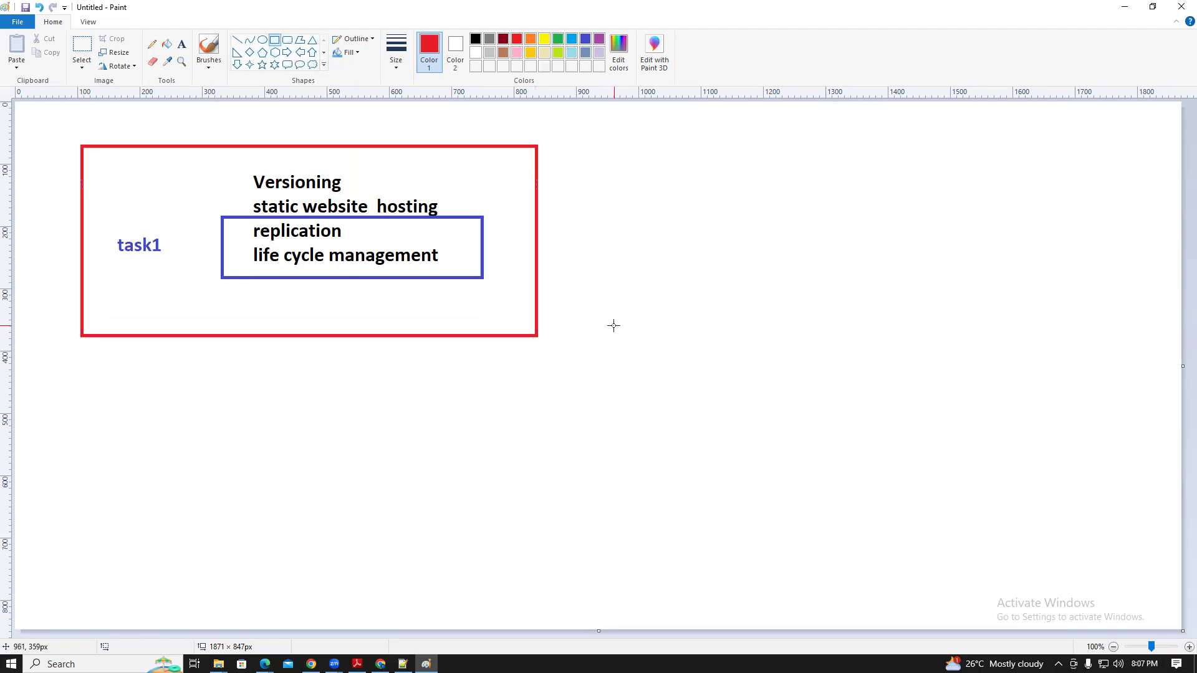